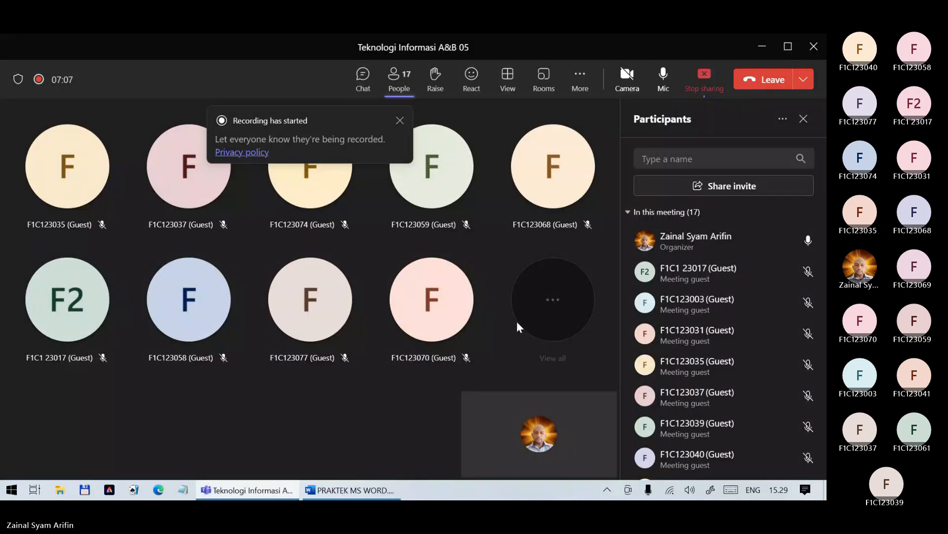
Dismiss the recording notification in the meeting and switch to the PRAKTEK MS WORD document in Word
left_click(400, 121)
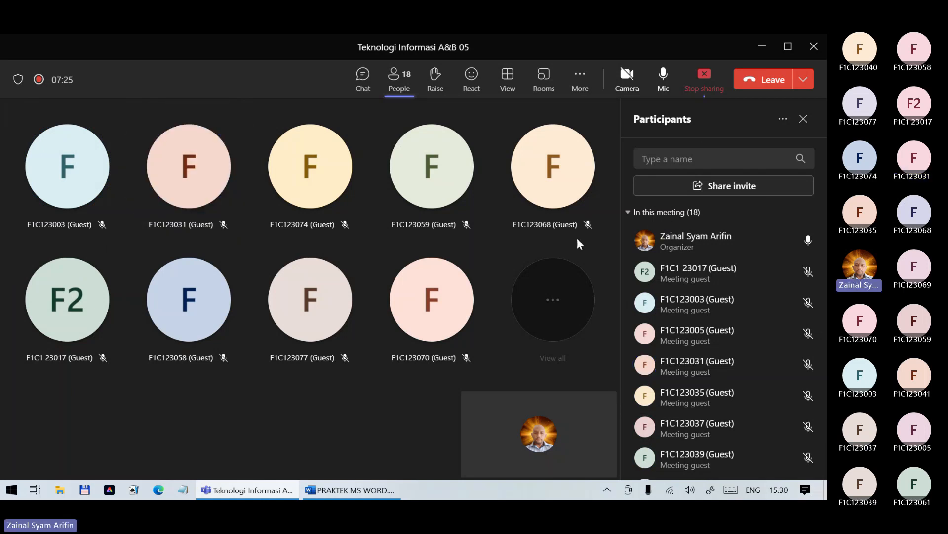
left_click(412, 302)
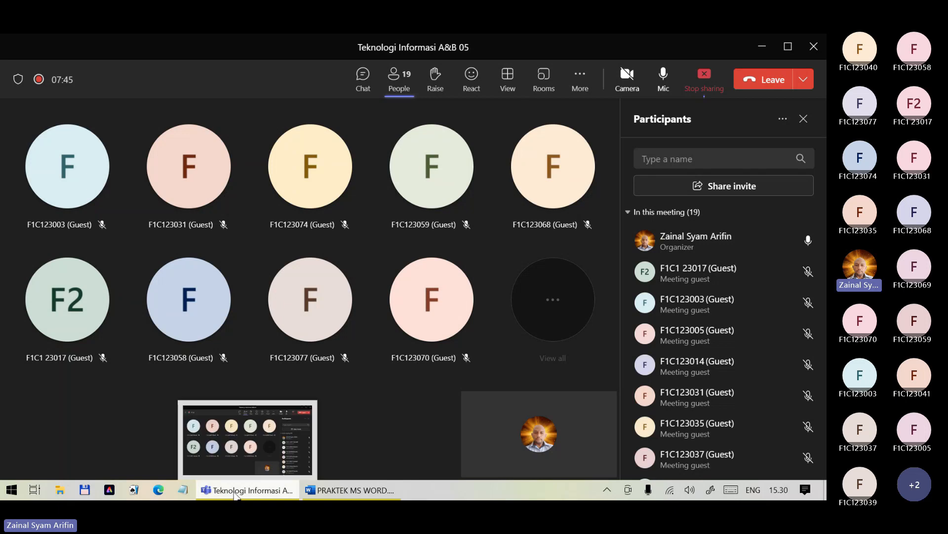
left_click(341, 491)
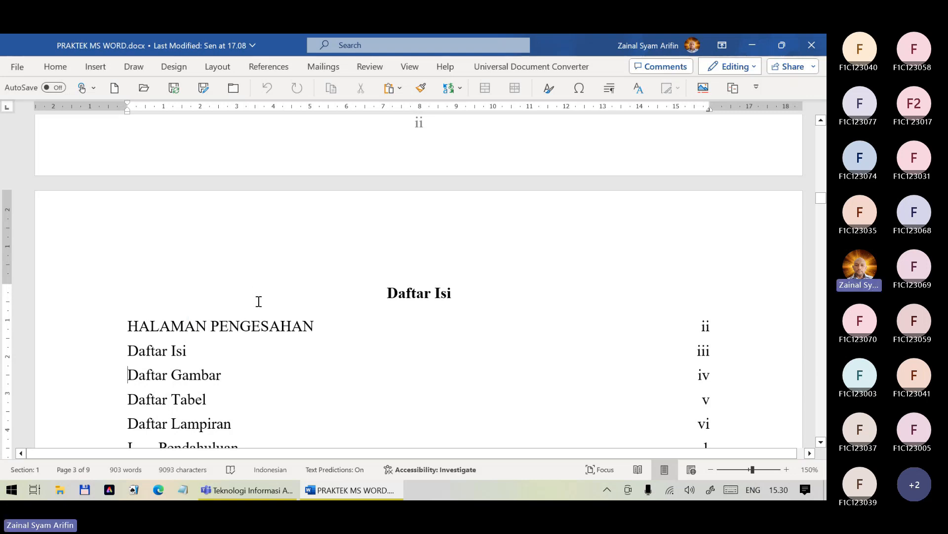
Review the proposal's pages from the cover and approval page through the front-matter lists to the body text, checking their page numbers
scroll(357, 392, "down", 5)
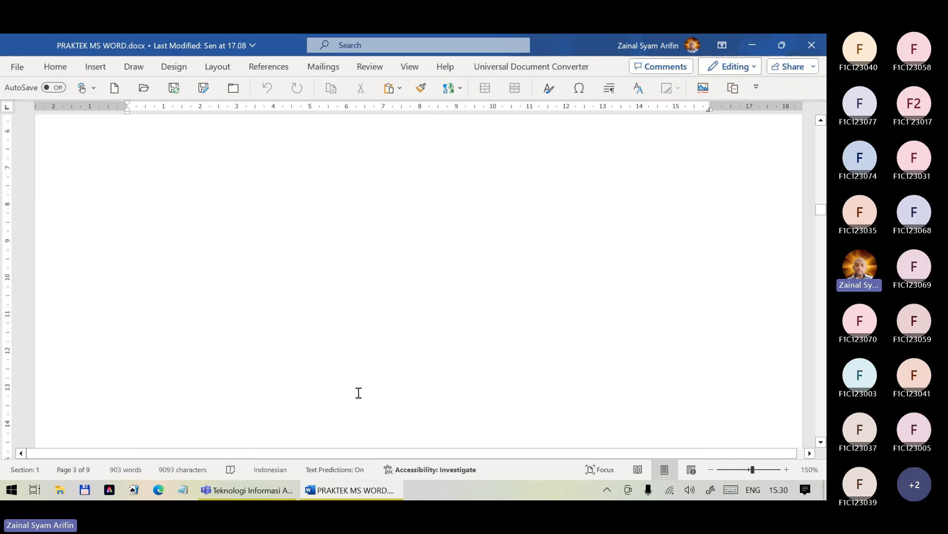
scroll(356, 368, "up", 6)
scroll(351, 369, "down", 4)
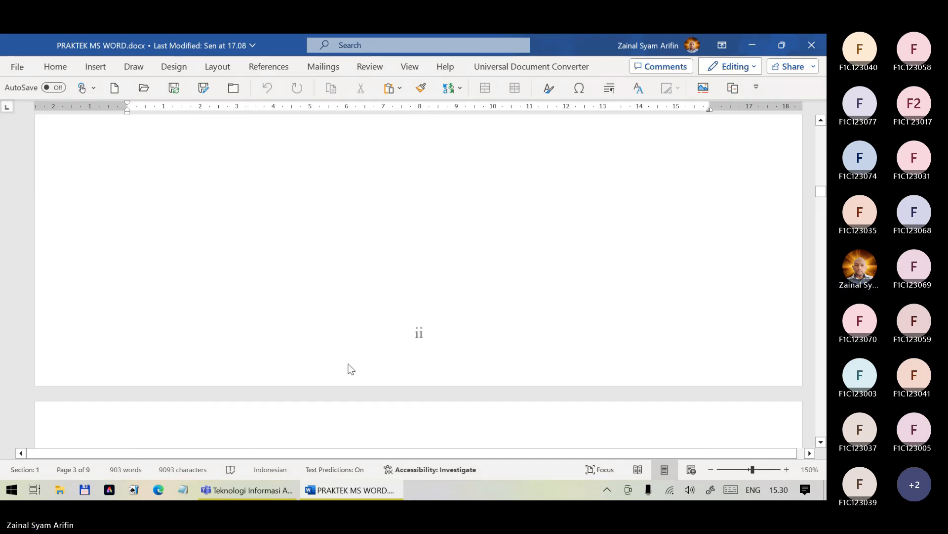
scroll(350, 367, "up", 15)
scroll(350, 364, "down", 4, "ctrl")
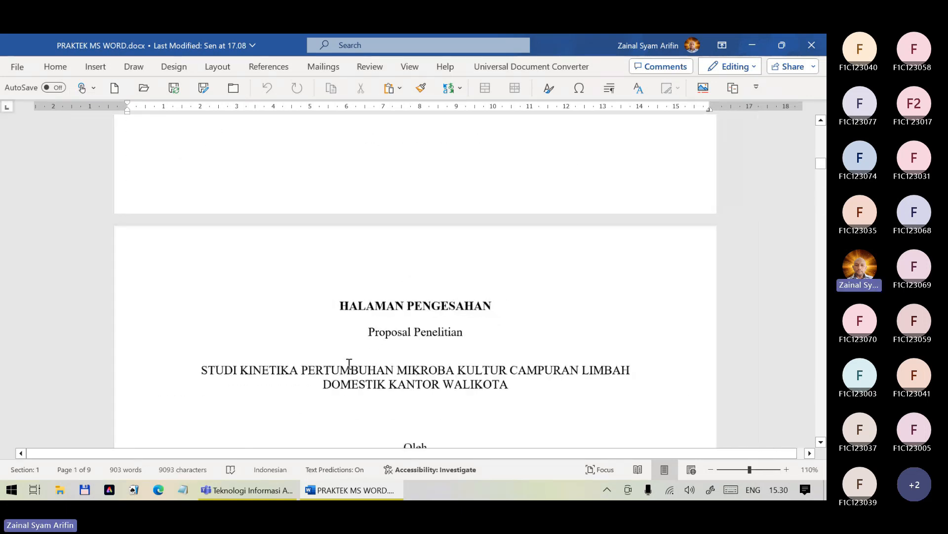
scroll(349, 364, "down", 4, "ctrl")
scroll(347, 362, "up", 8)
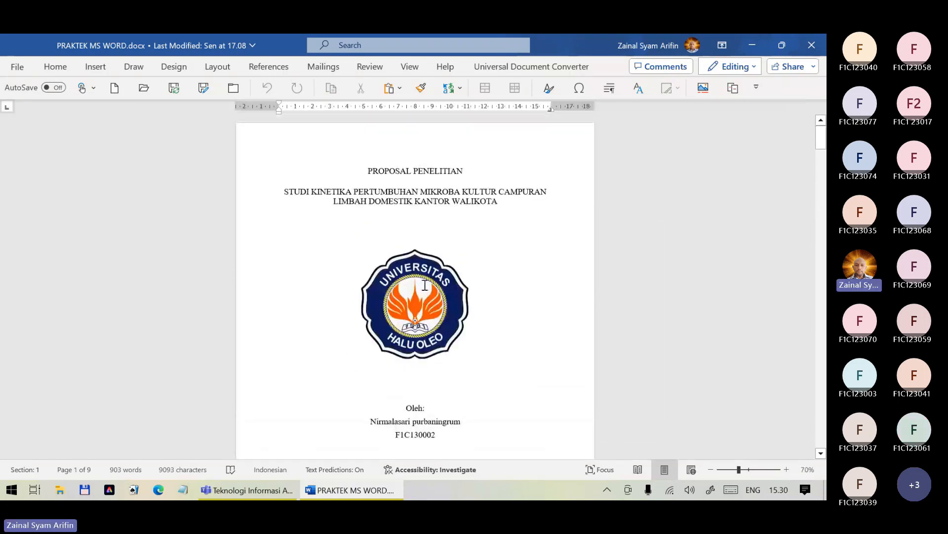
scroll(494, 270, "down", 8)
scroll(494, 270, "down", 10)
scroll(495, 270, "down", 10)
scroll(490, 268, "down", 2)
scroll(490, 269, "up", 6, "ctrl")
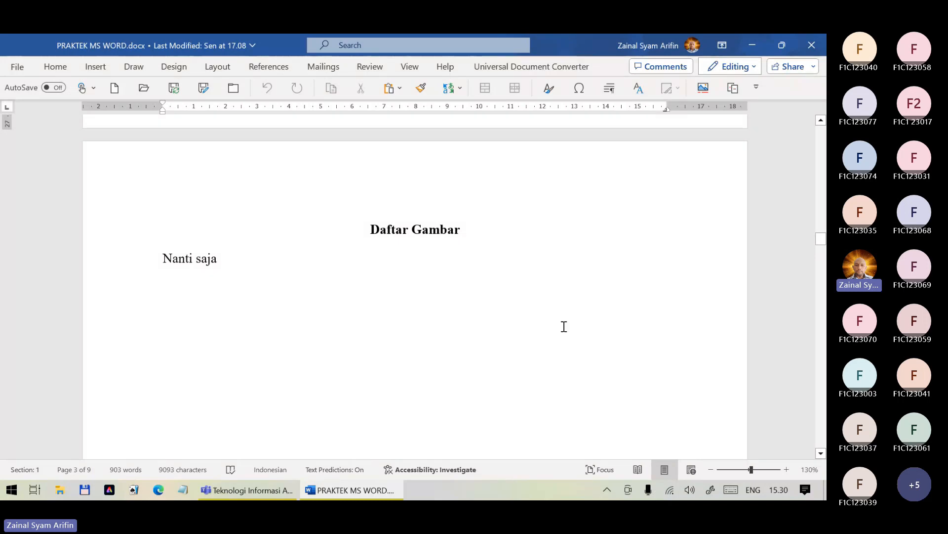
scroll(272, 256, "down", 15)
scroll(272, 257, "down", 20)
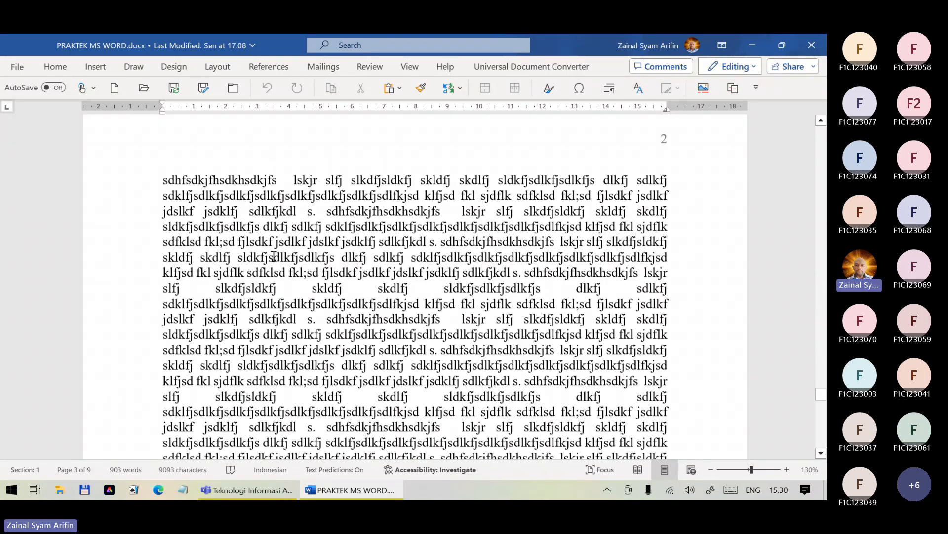
scroll(274, 256, "down", 20)
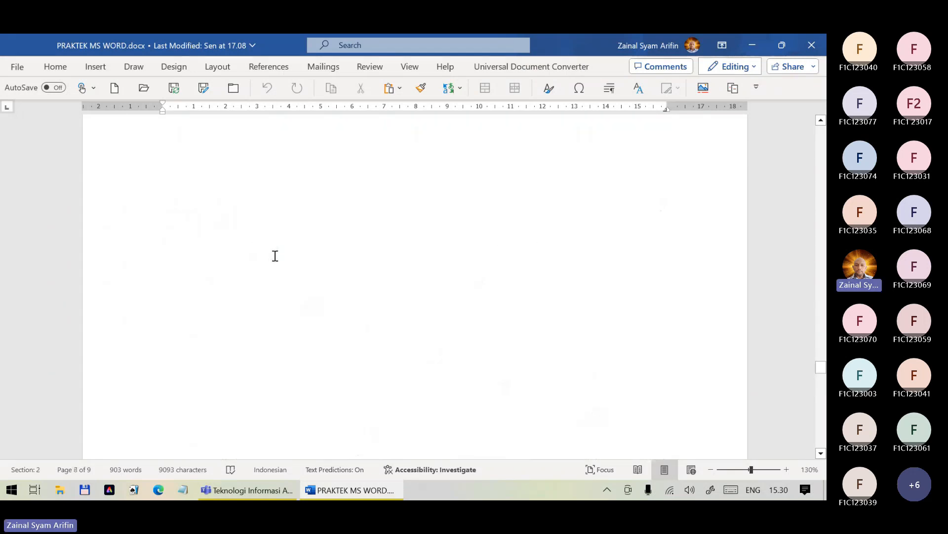
Extend the line under the Pendahuluan heading with filler text starting "kh dkjh dfkghdf" and ending "kjh dfgdfgdfgdf."
scroll(276, 255, "up", 6)
left_click(334, 243)
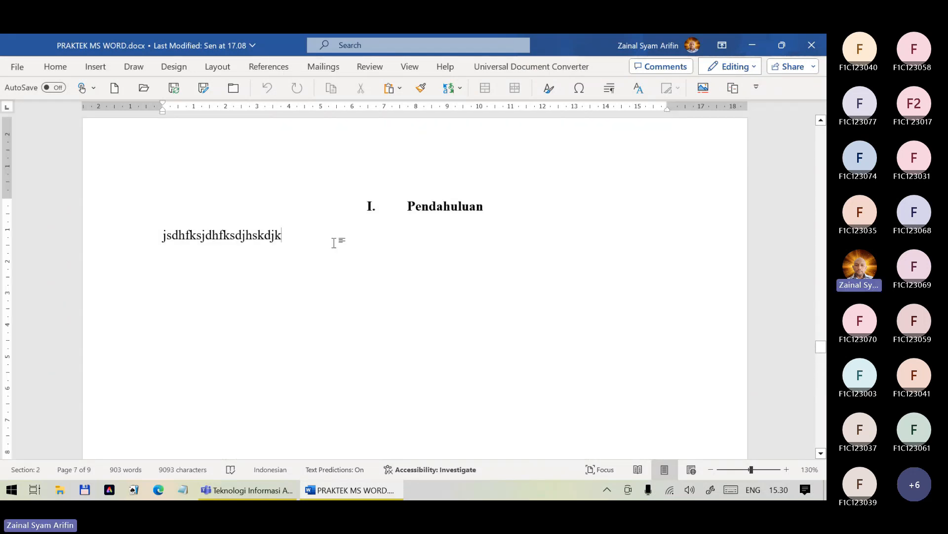
type("kh dkjh dfkghd")
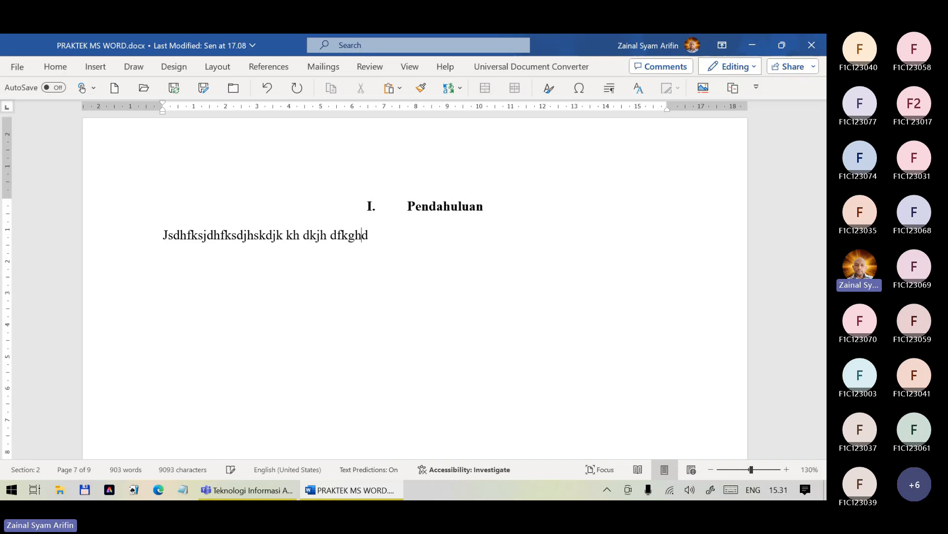
type("f kg dfg dfjkgh dfkjgh dfkjgh fdkgdfkjgh dfkgjd fhgjkh dfgjkhdf gjkdf")
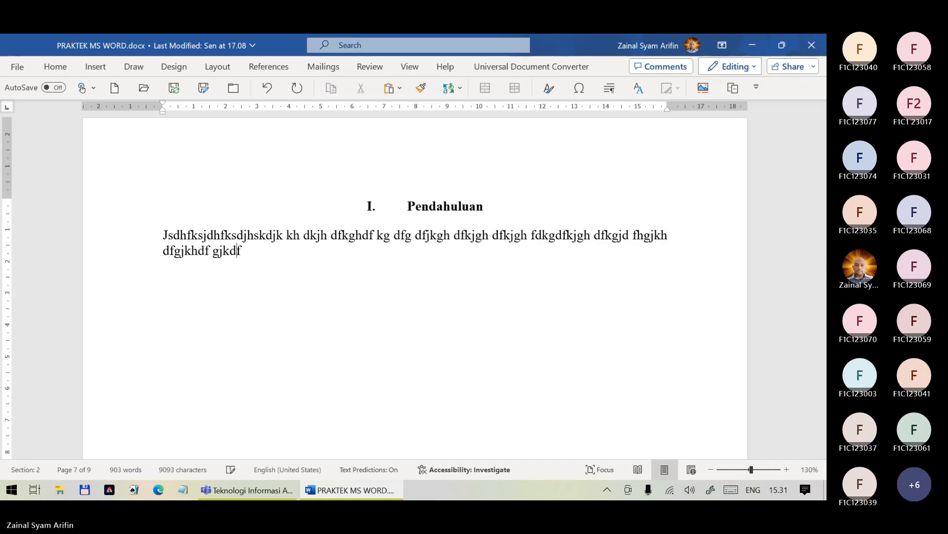
type("h gjkdfh gkjdfh gjkdfhg jdfh kjh df")
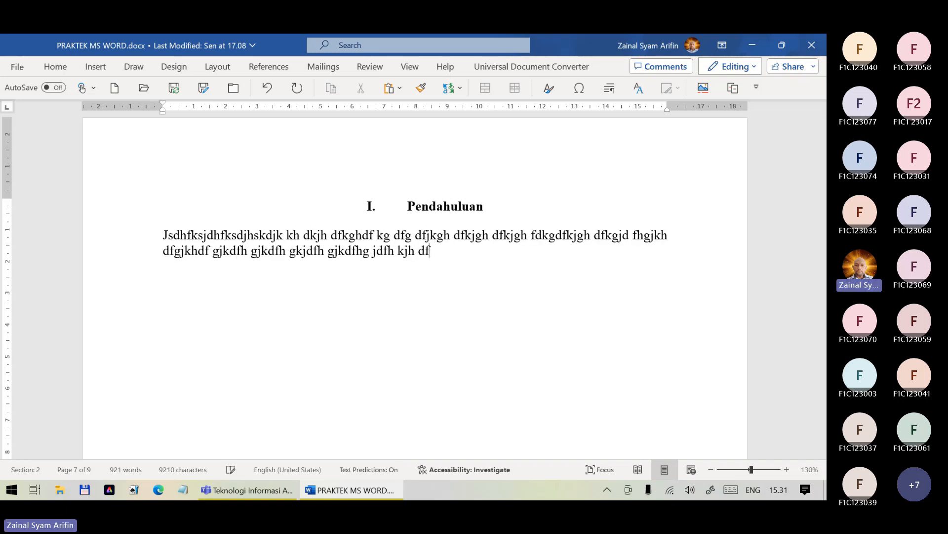
type("gdfgdfgdf.")
Select the whole filler paragraph under the Pendahuluan heading and copy it
key("shift+Up")
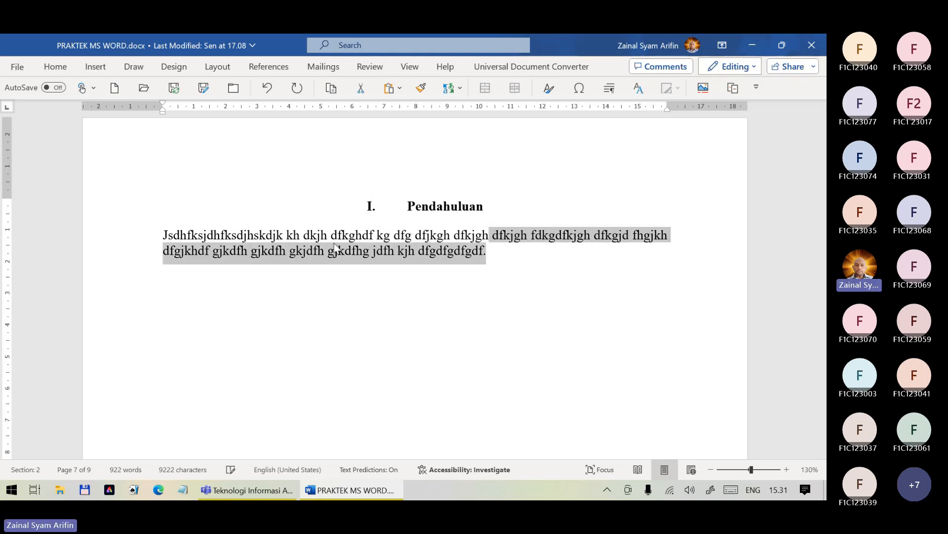
key("ctrl+shift+Left")
key("ctrl+shift+Left")
key("ctrl+shift+Left")
key("ctrl+shift+Left")
key("ctrl+shift+Left")
key("ctrl+shift+Left")
key("ctrl+shift+Left")
key("ctrl+shift+Left")
key("ctrl+shift+Left")
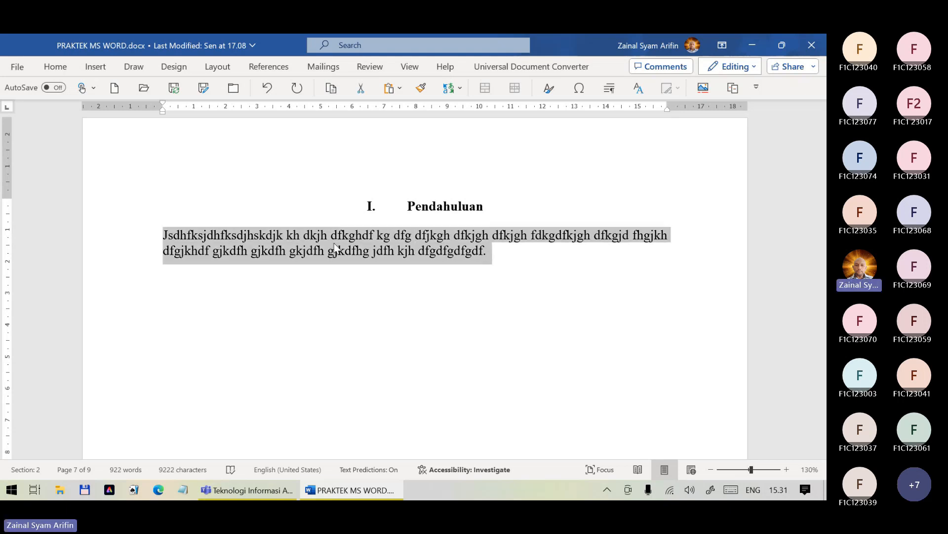
key("shift+Right")
key("ctrl+c")
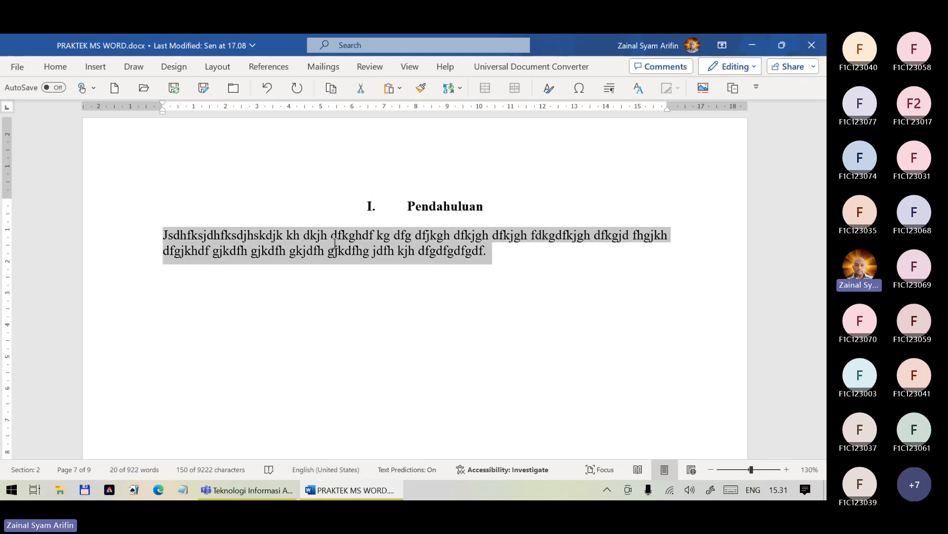
Paste the copied filler text repeatedly at the end of the Pendahuluan paragraph until it runs onto a second page
key("Right")
key("Left")
key("Left")
key("Left")
key("Left")
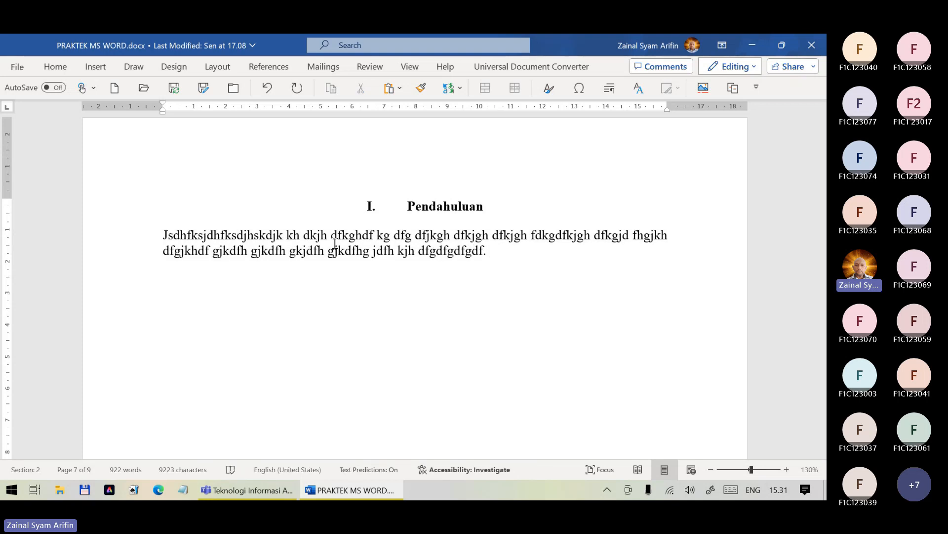
key("ctrl+v")
key("ctrl+v")
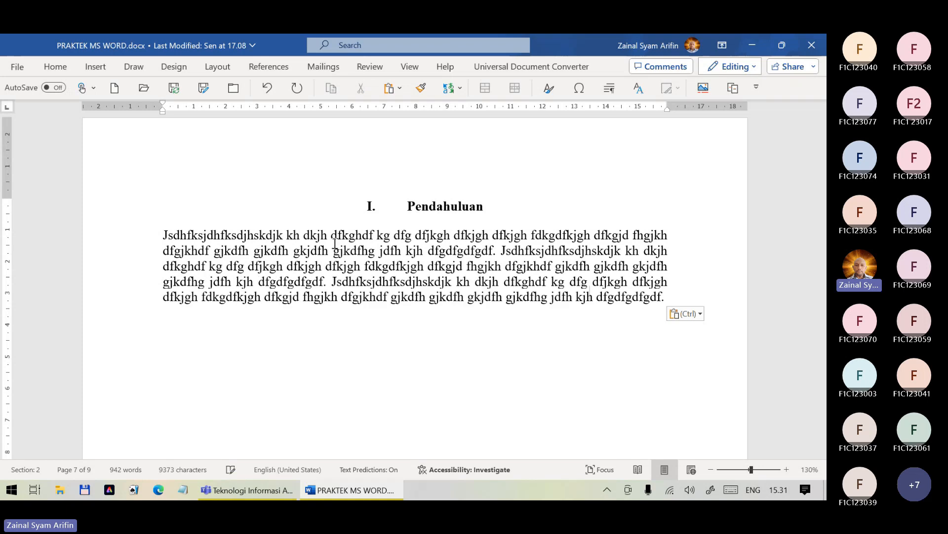
key("ctrl+v")
key("ctrl+v")
key("ctrl+v")
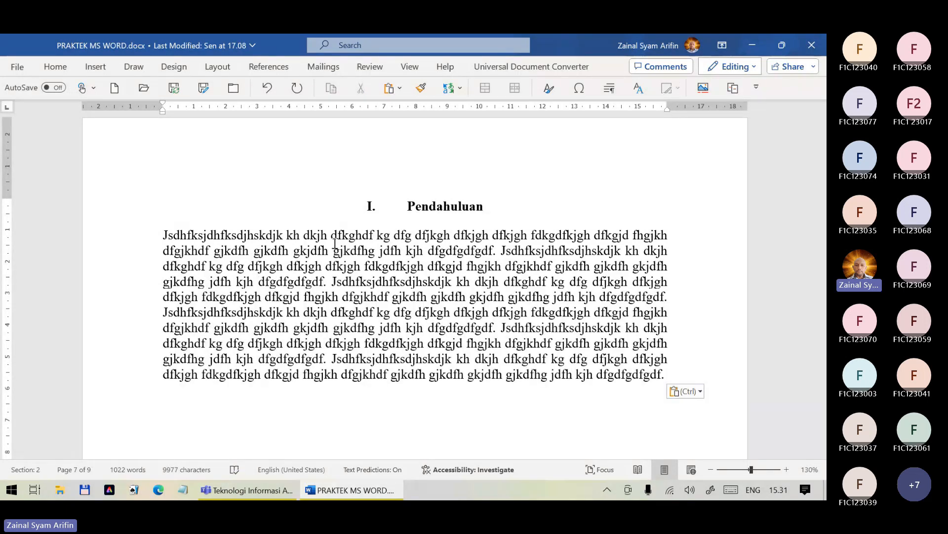
key("ctrl+v")
key("ctrl+v")
key("ctrl+v")
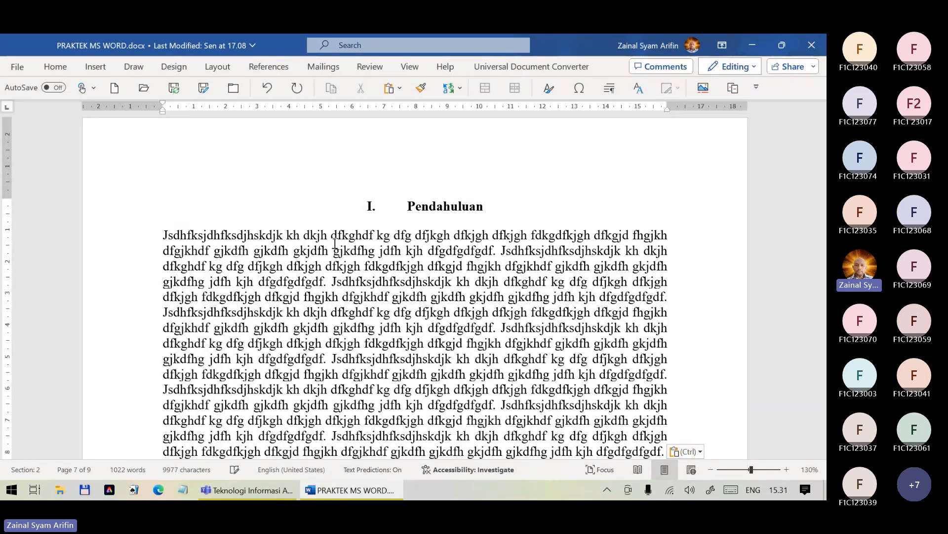
key("ctrl+v")
key("ctrl+v")
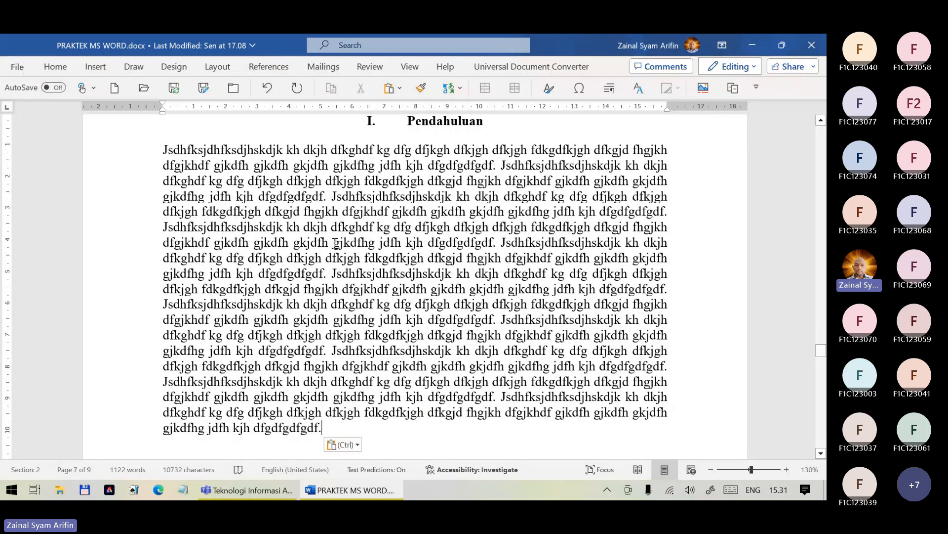
scroll(335, 244, "down", 3)
scroll(336, 244, "down", 1)
scroll(336, 244, "down", 6)
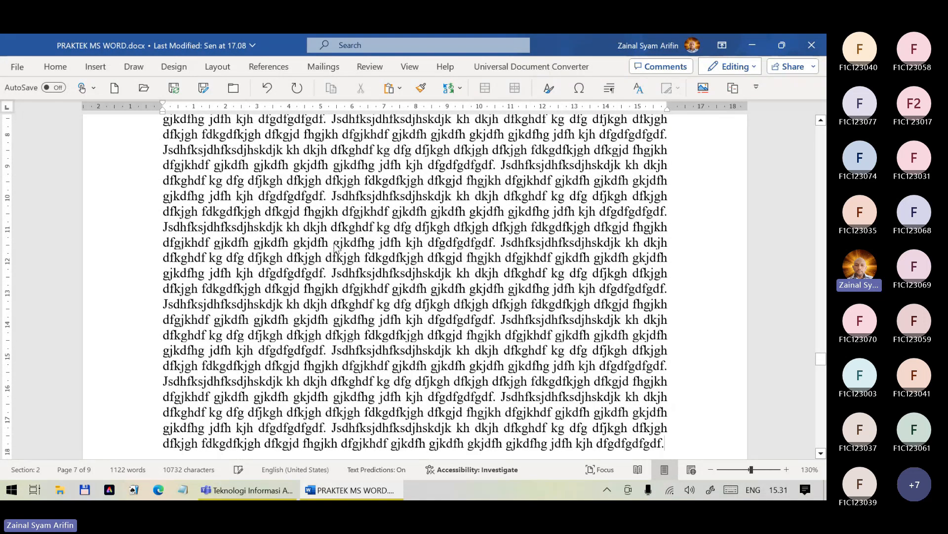
key("ctrl+v")
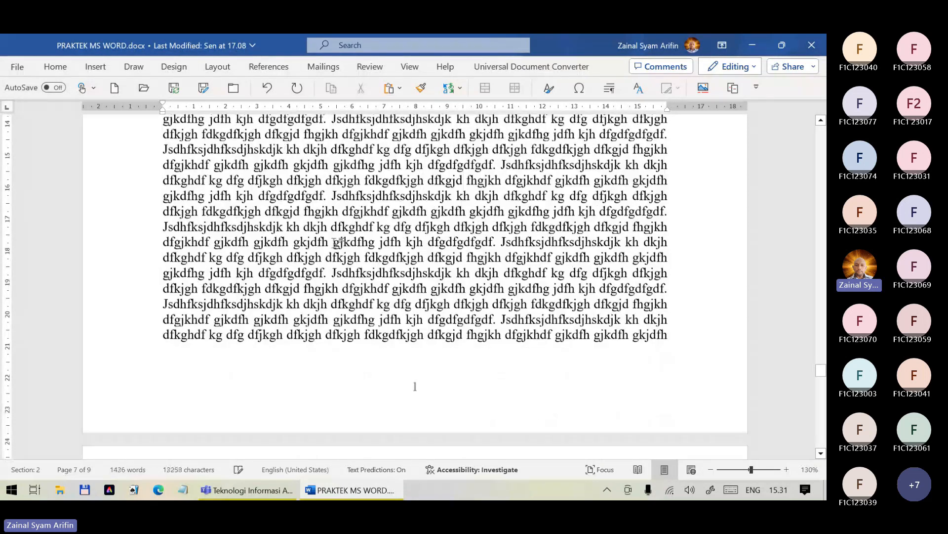
key("ctrl+v")
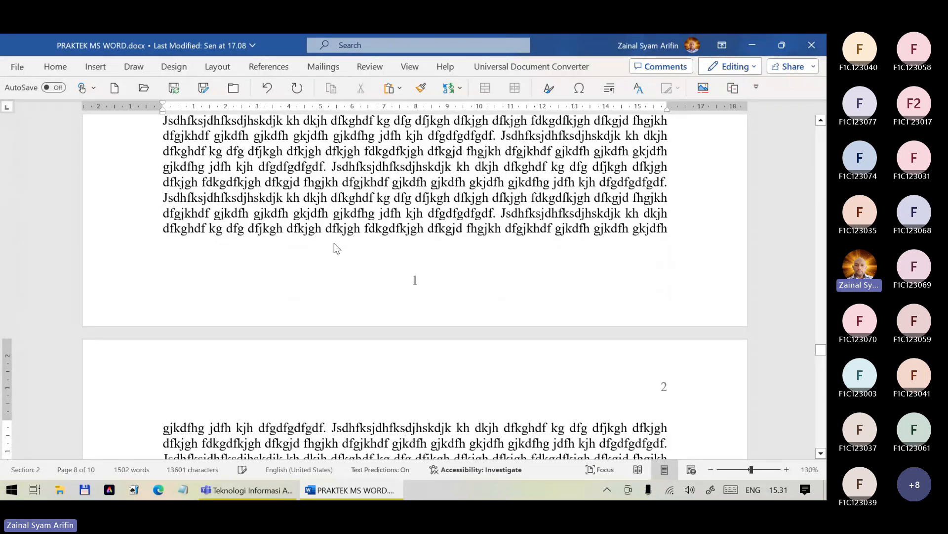
Delete the break after the last pasted line so the next page's body text follows directly on page 2
scroll(335, 244, "down", 12)
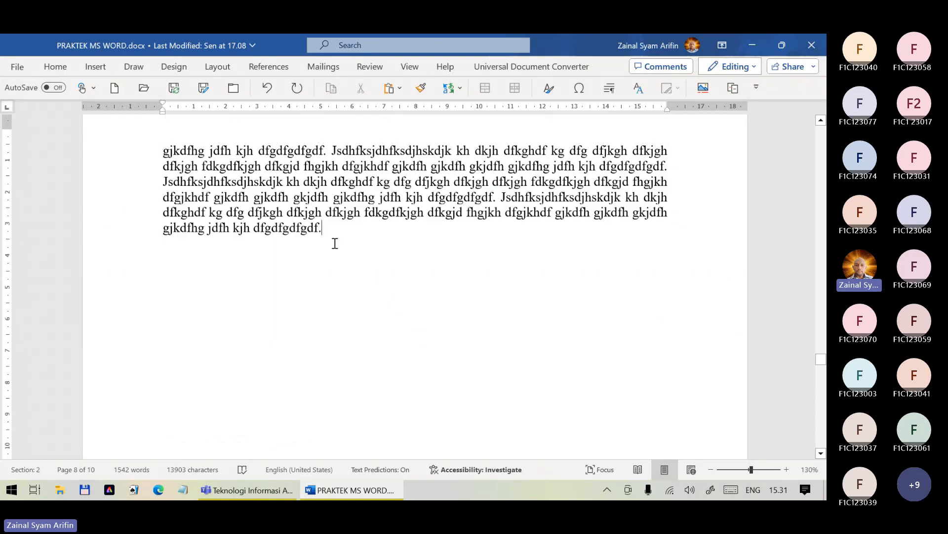
scroll(335, 243, "down", 4)
scroll(334, 243, "down", 4)
scroll(335, 243, "up", 16)
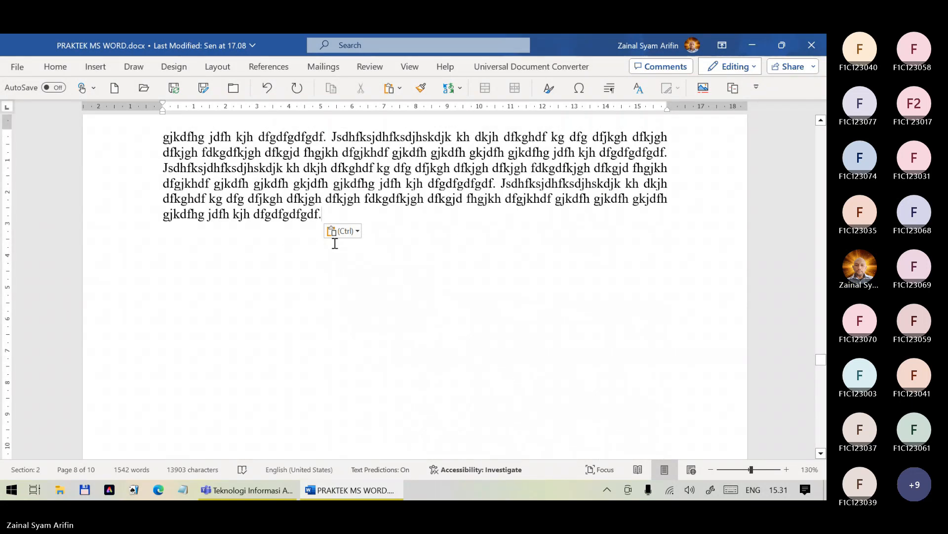
left_click(357, 215)
key("Delete")
Examine the page numbers and section indicator from the Daftar Lampiran page through the Pendahuluan chapter pages
scroll(403, 281, "down", 12)
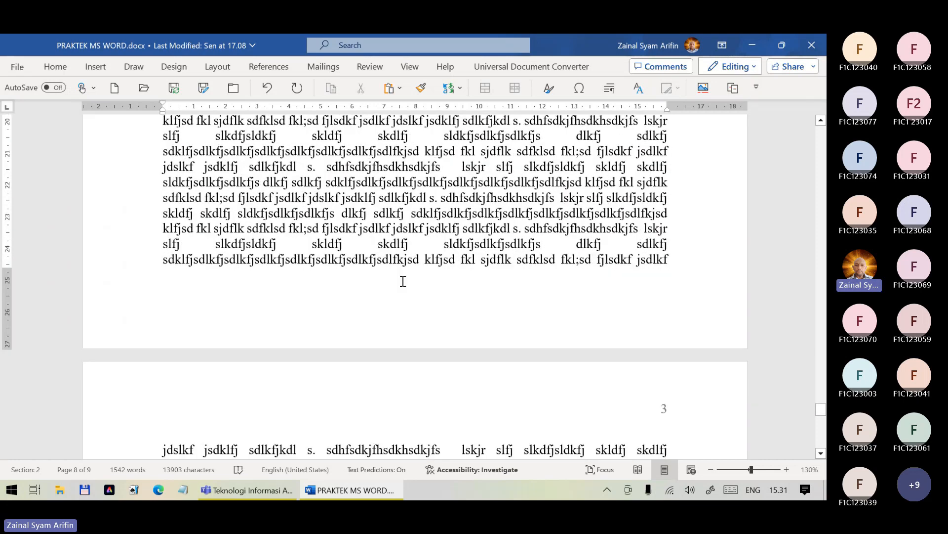
scroll(403, 281, "up", 10)
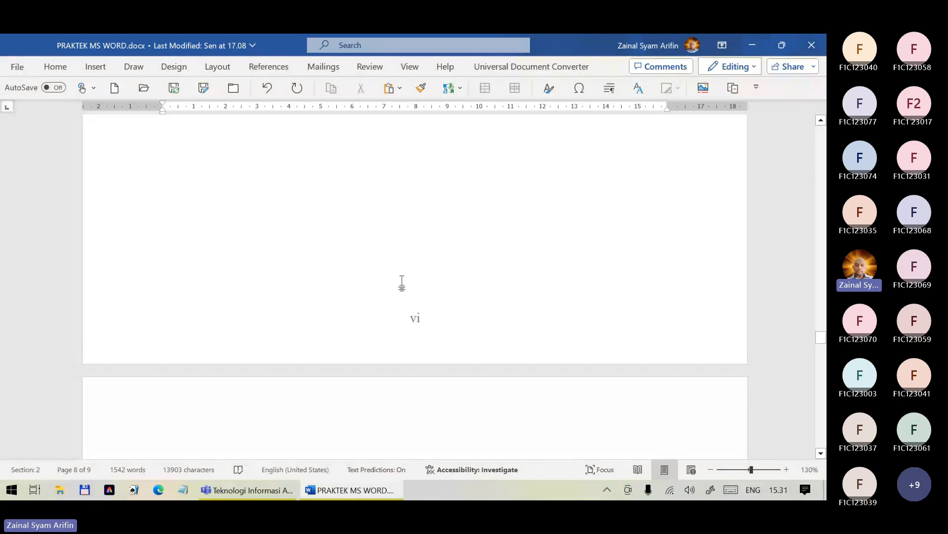
scroll(402, 283, "down", 10)
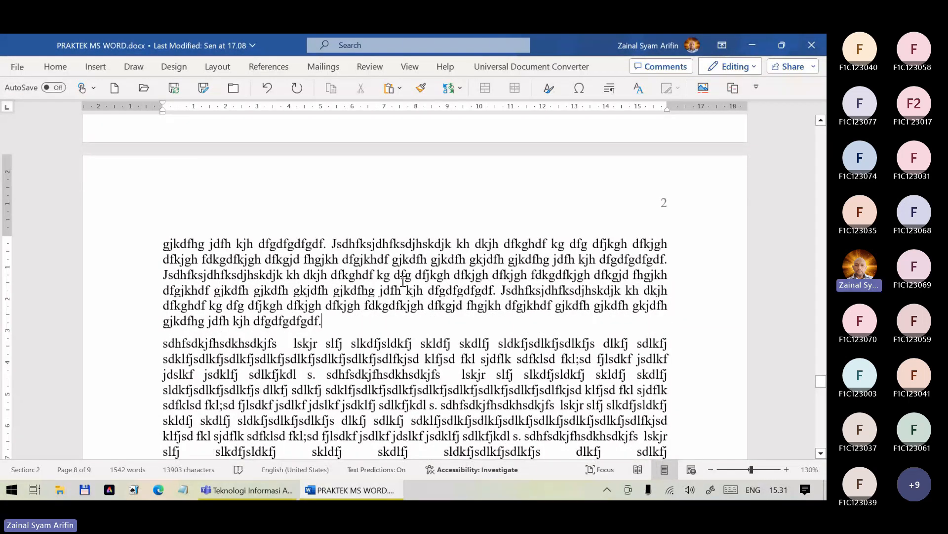
scroll(403, 282, "up", 10)
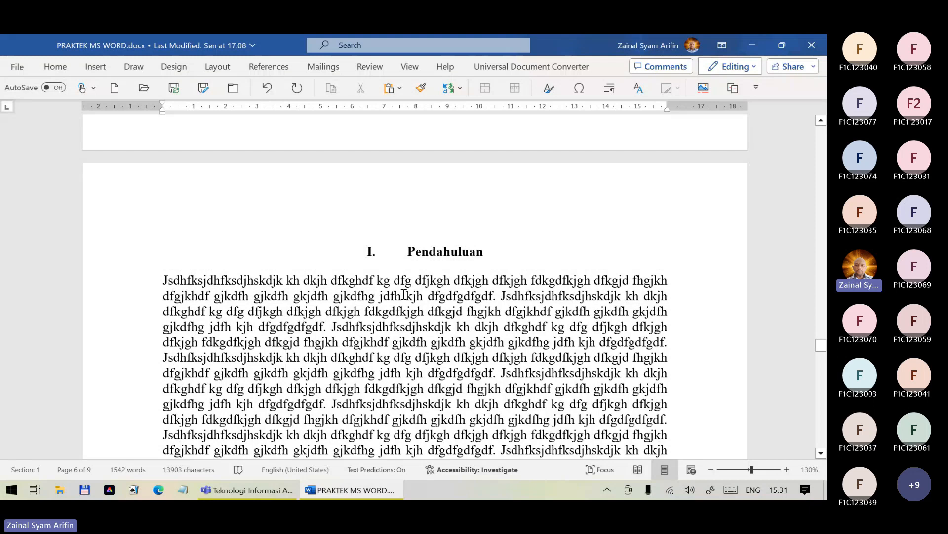
scroll(360, 278, "up", 5)
scroll(360, 279, "up", 5)
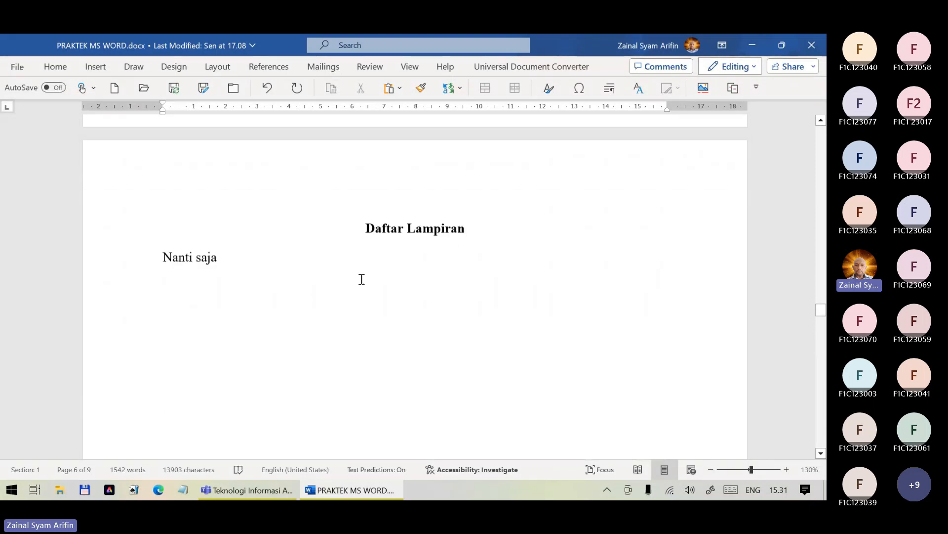
scroll(294, 316, "down", 5)
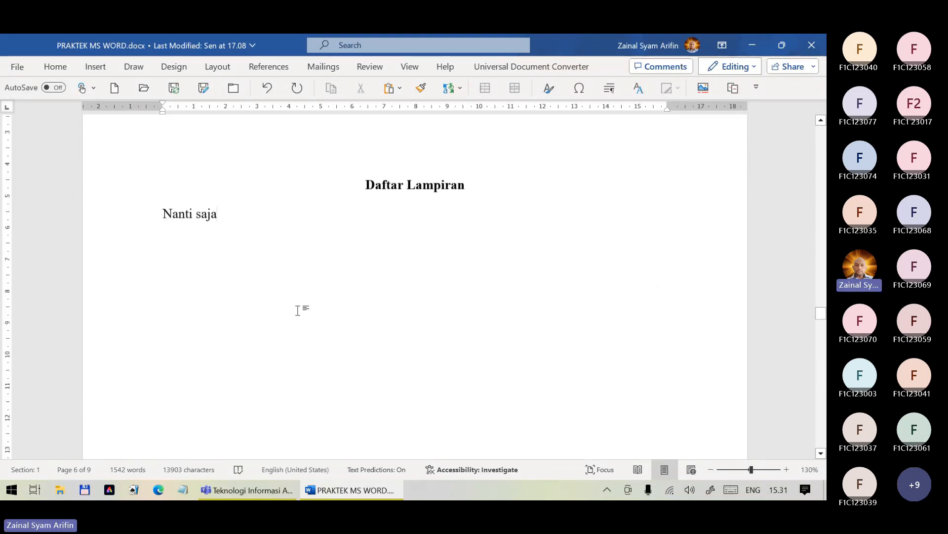
scroll(298, 311, "down", 5)
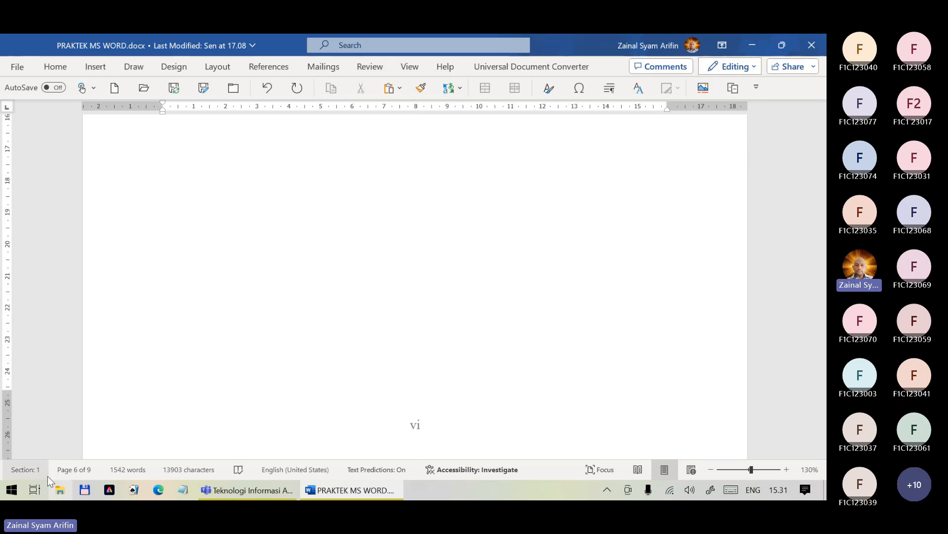
scroll(226, 316, "down", 5)
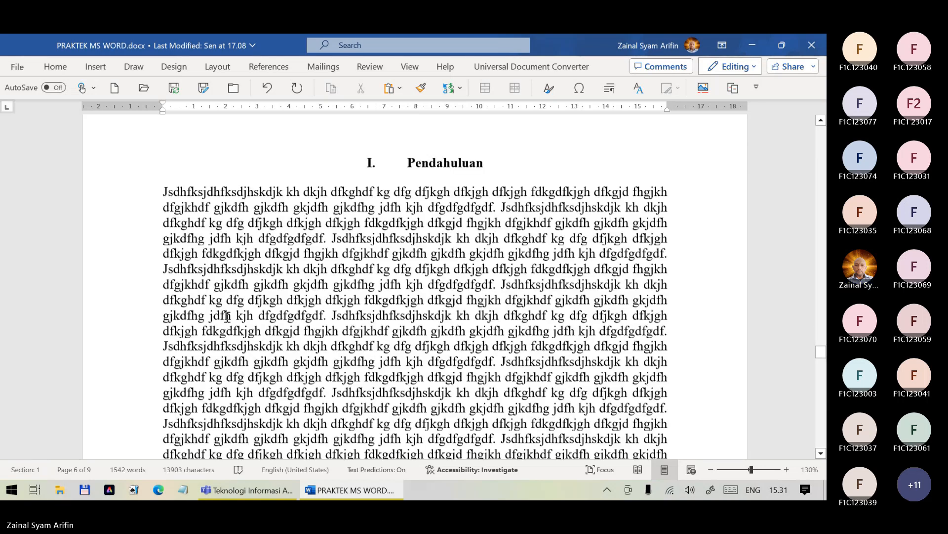
Compare the section indicator and page numbering between the Daftar Lampiran page and the first Pendahuluan page
scroll(227, 316, "up", 15)
scroll(226, 316, "up", 5)
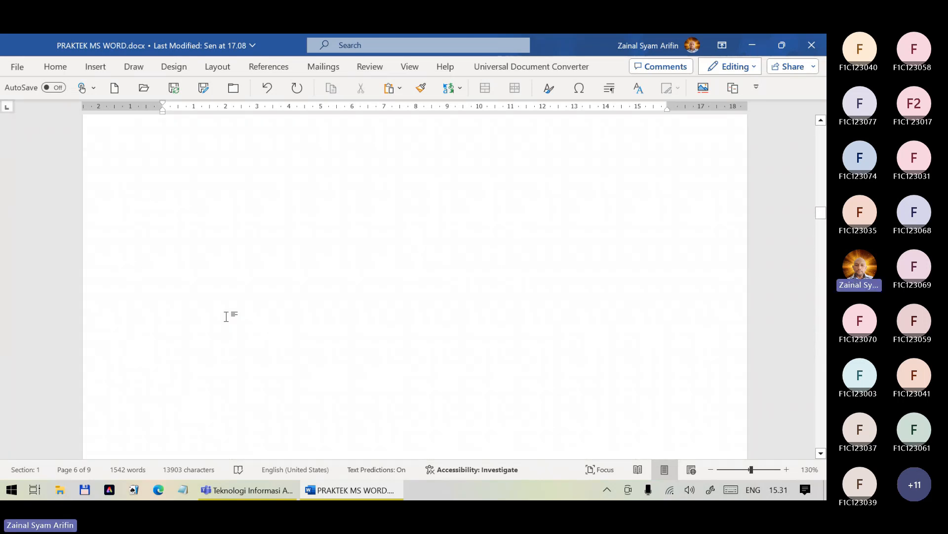
scroll(226, 316, "down", 10)
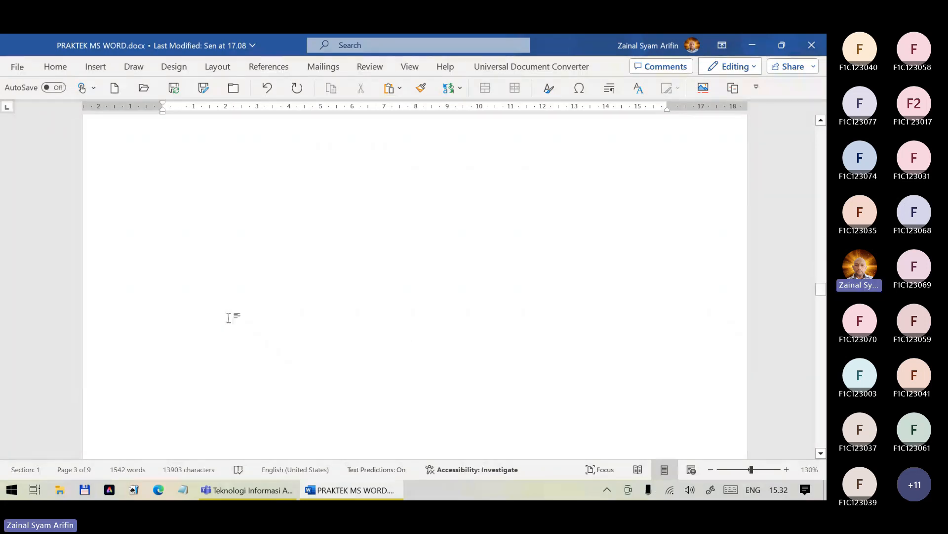
scroll(229, 318, "down", 3)
scroll(296, 330, "down", 5)
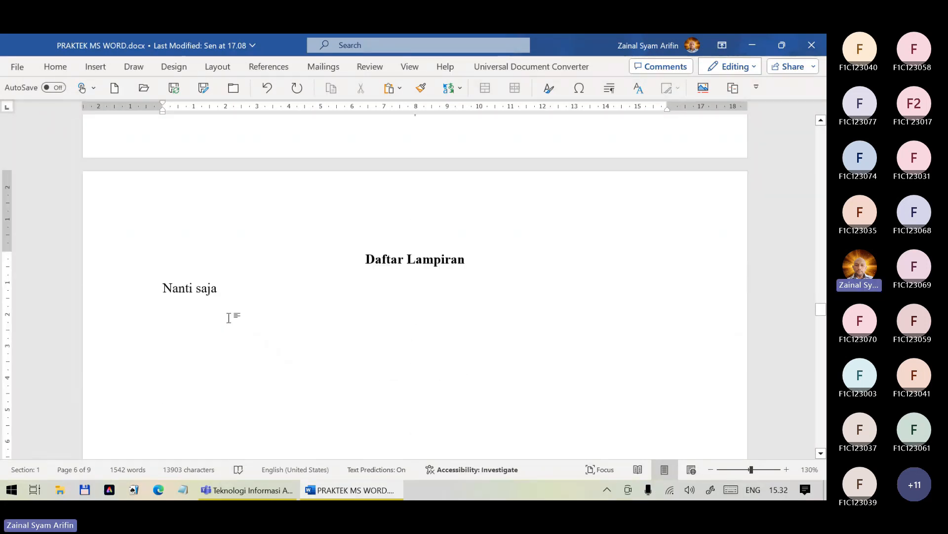
scroll(297, 338, "down", 5)
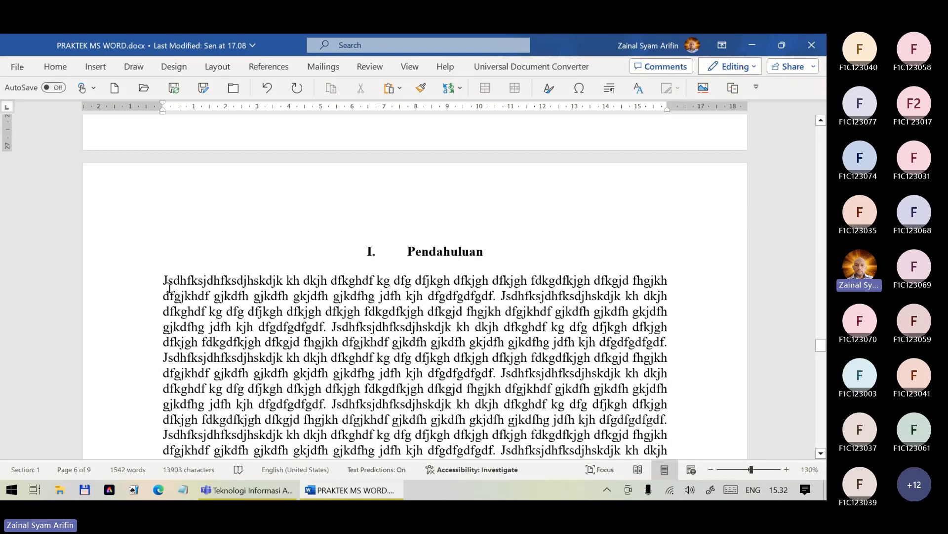
left_click(164, 287)
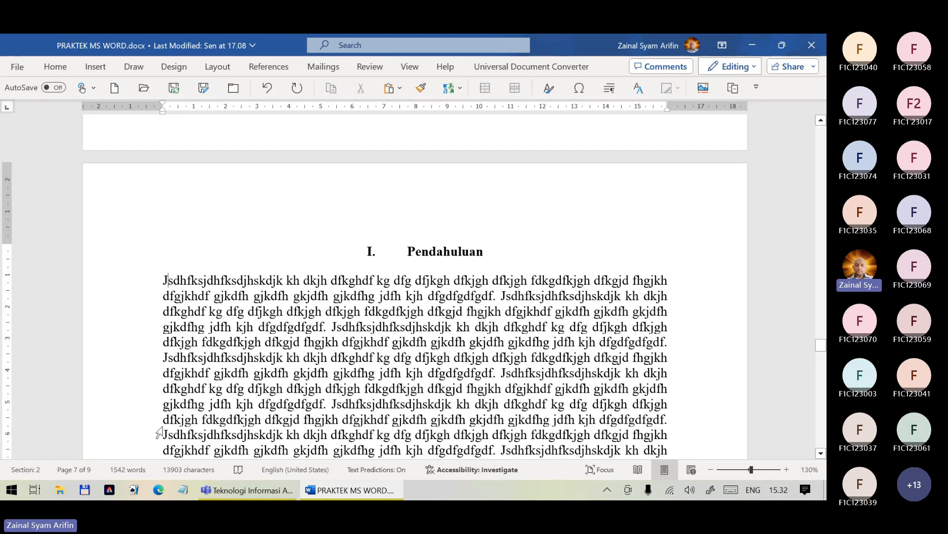
scroll(281, 346, "up", 10)
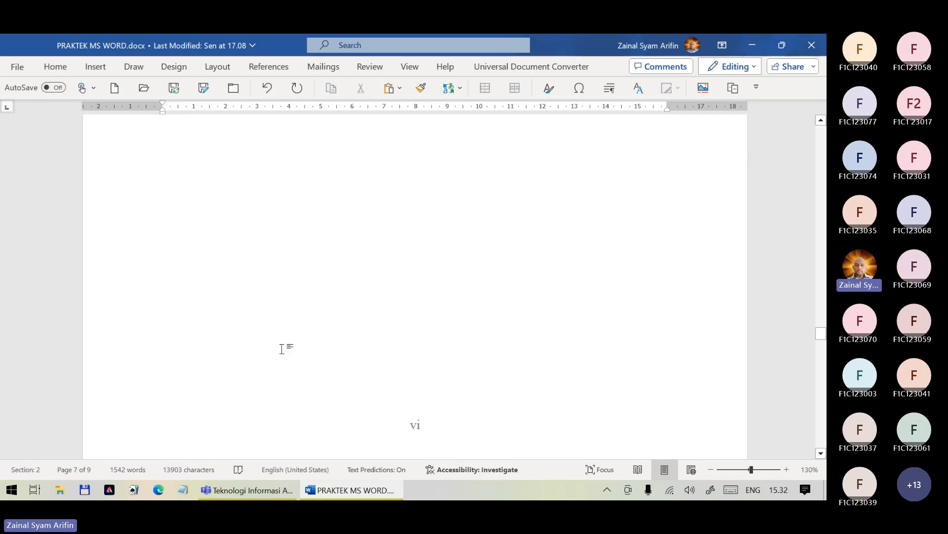
left_click(269, 300)
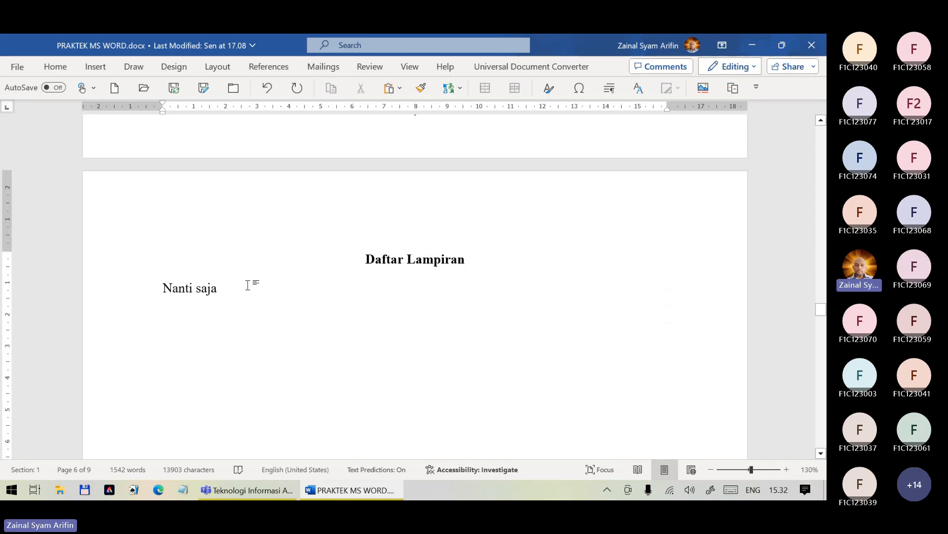
Magnify the screen to inspect the page number and section boundary between Daftar Lampiran and Pendahuluan, closing the magnifier when done
key("super+plus")
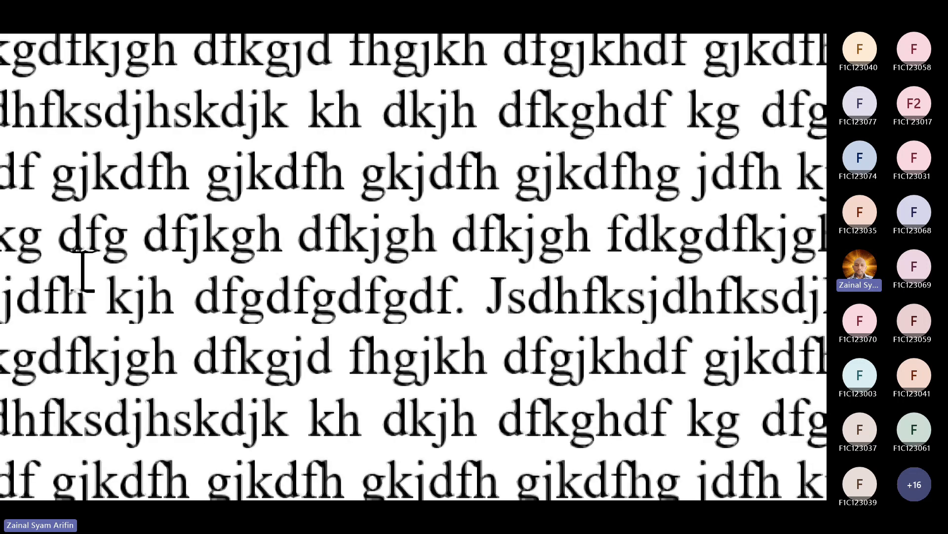
scroll(165, 266, "down", 5)
scroll(167, 266, "up", 5)
scroll(407, 171, "up", 4)
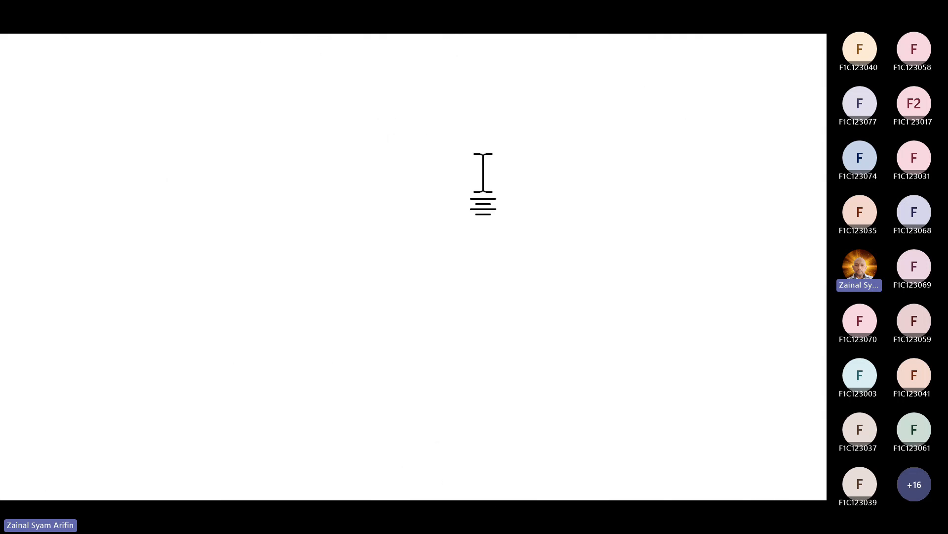
scroll(611, 418, "down", 3)
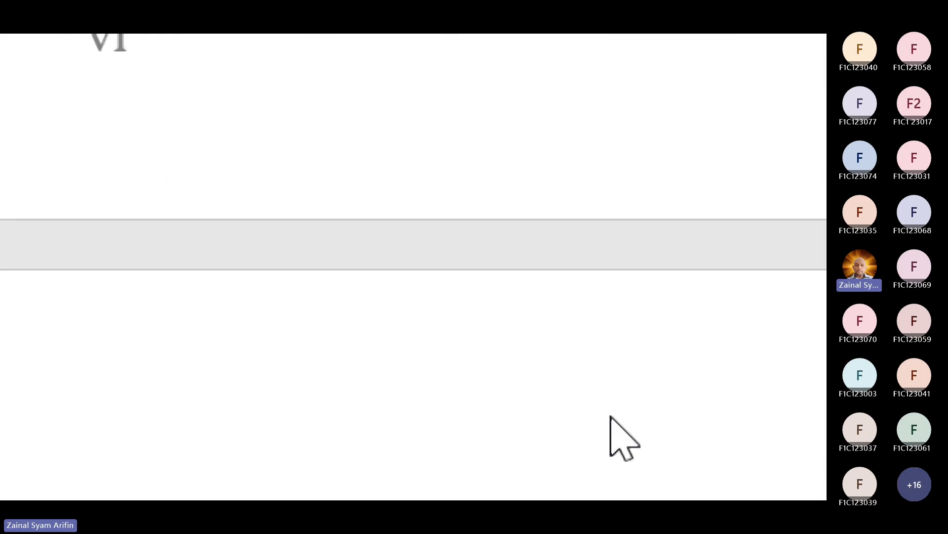
scroll(238, 272, "down", 5)
scroll(238, 275, "up", 5)
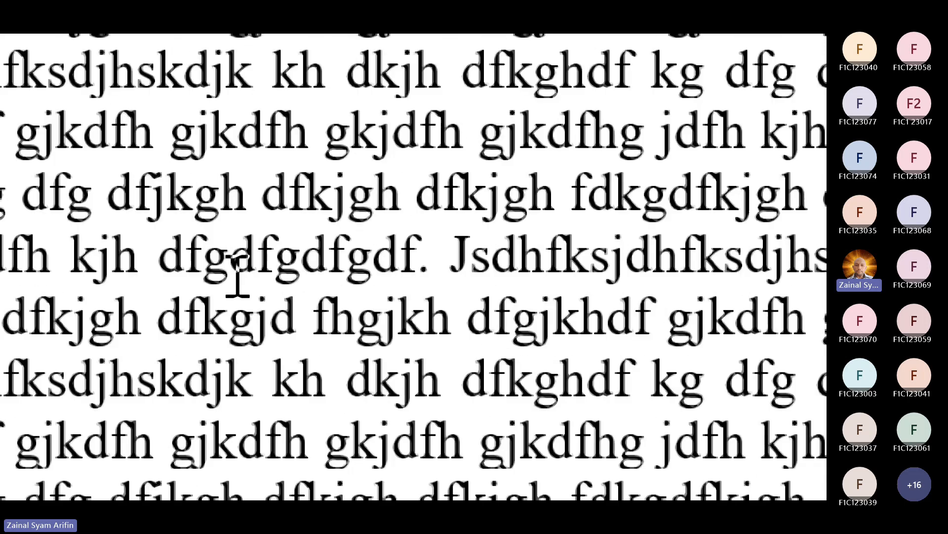
left_click(423, 194)
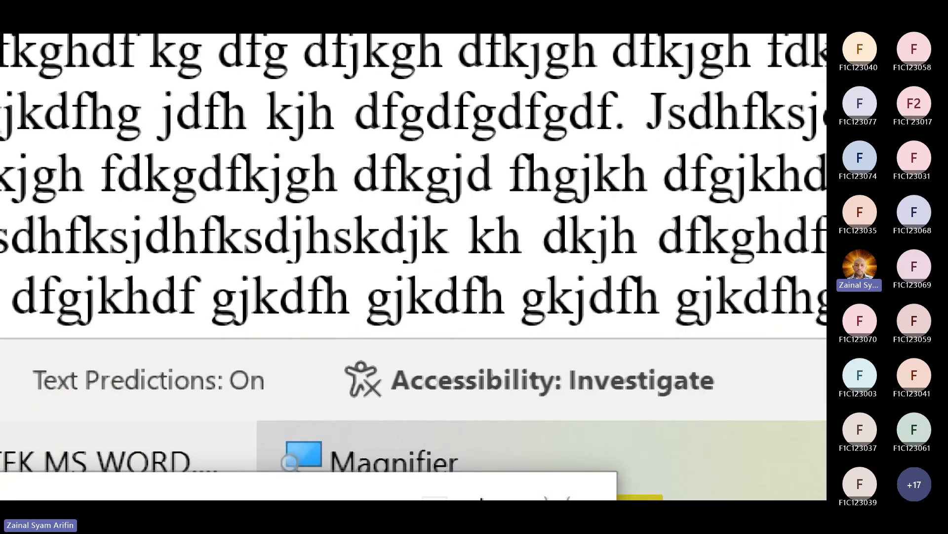
key("super+Escape")
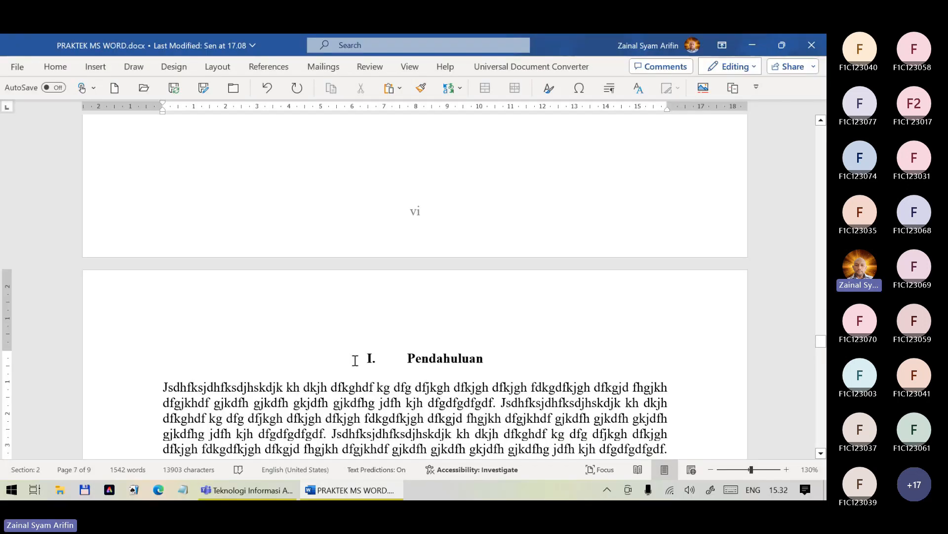
Compare the page number positions on the first and second pages of the Pendahuluan chapter
scroll(355, 360, "down", 15)
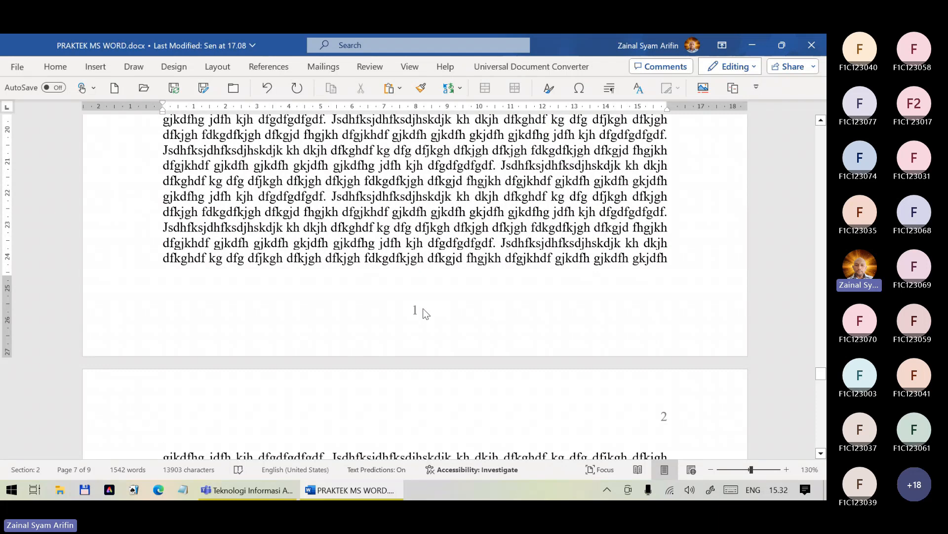
scroll(426, 314, "down", 2)
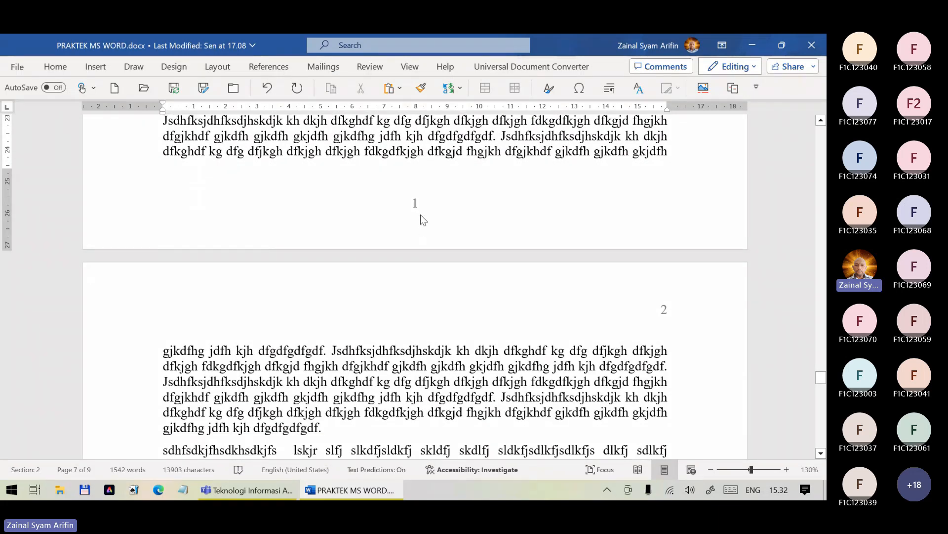
scroll(423, 218, "up", 2)
scroll(421, 216, "up", 3)
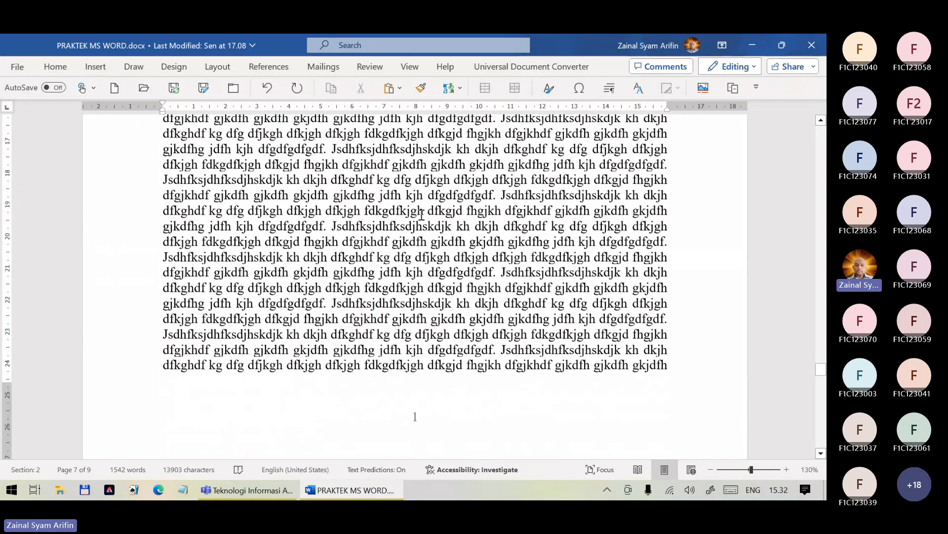
scroll(483, 391, "down", 3)
scroll(483, 391, "down", 1)
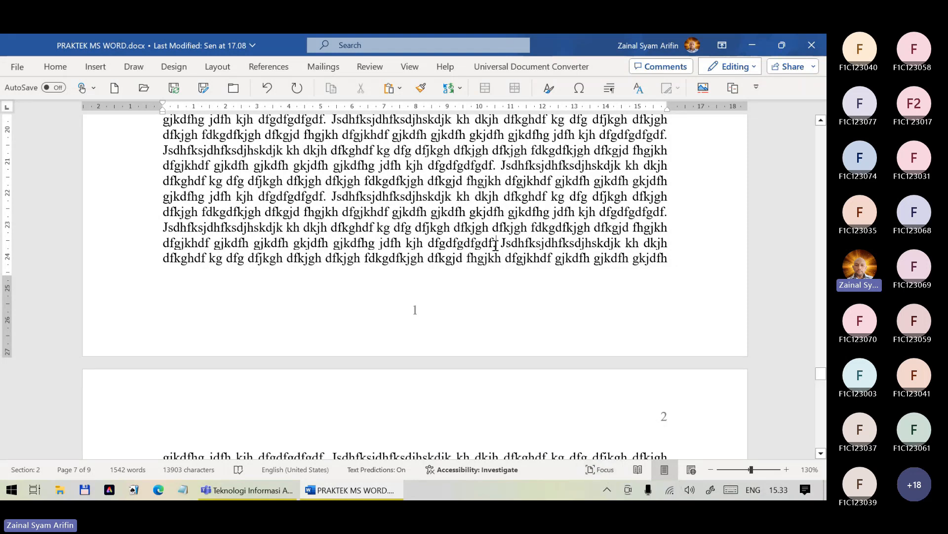
Check the page numbering through the last page and place the cursor at the end of the final paragraph
scroll(514, 250, "down", 10)
scroll(514, 262, "down", 8)
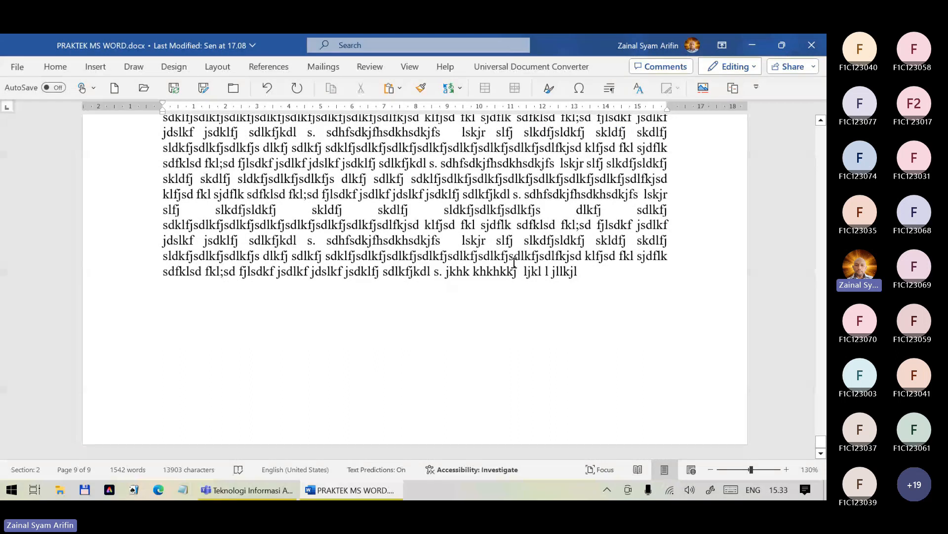
scroll(514, 263, "up", 5)
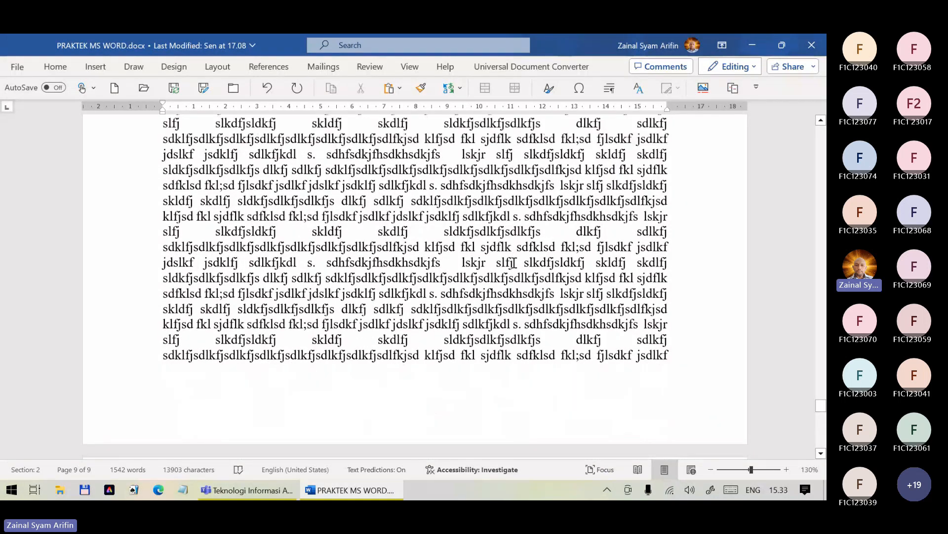
scroll(451, 430, "up", 5)
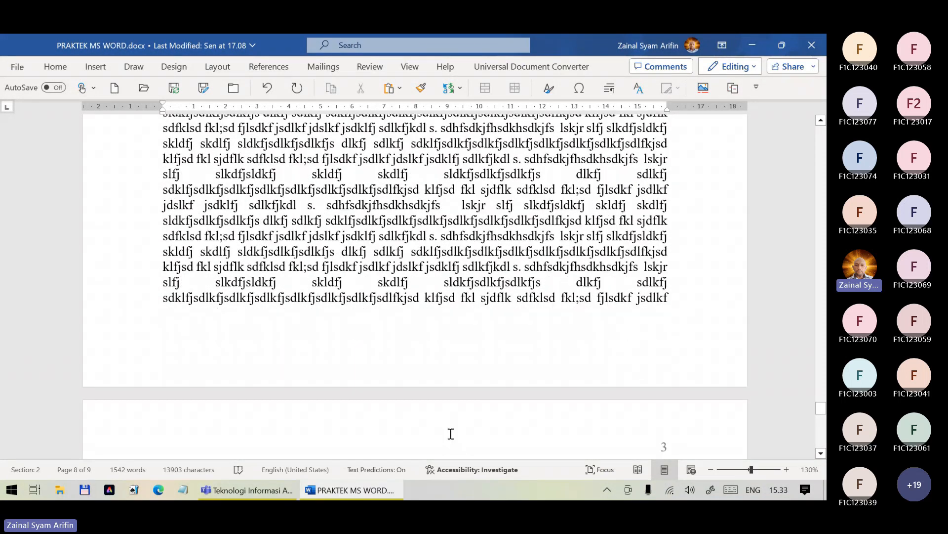
scroll(451, 434, "down", 5)
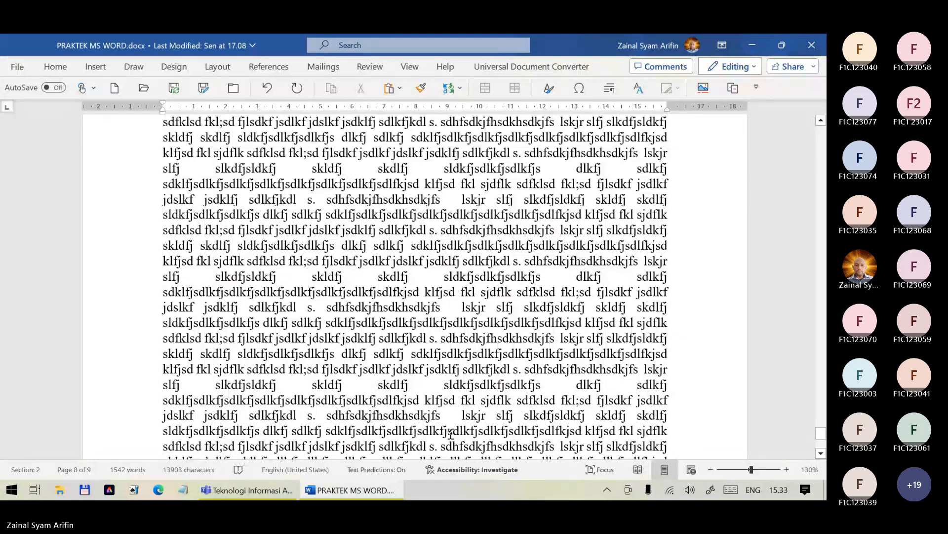
scroll(473, 377, "down", 5)
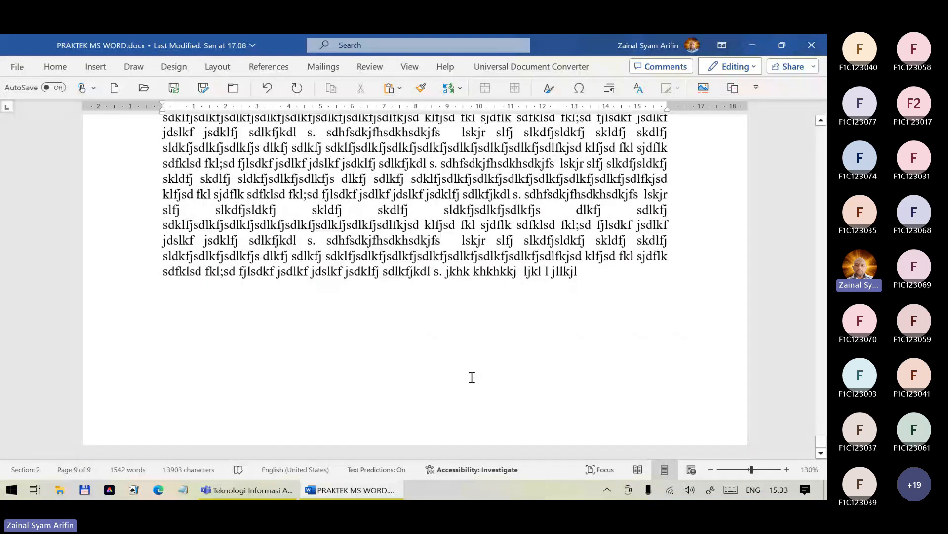
left_click(591, 273)
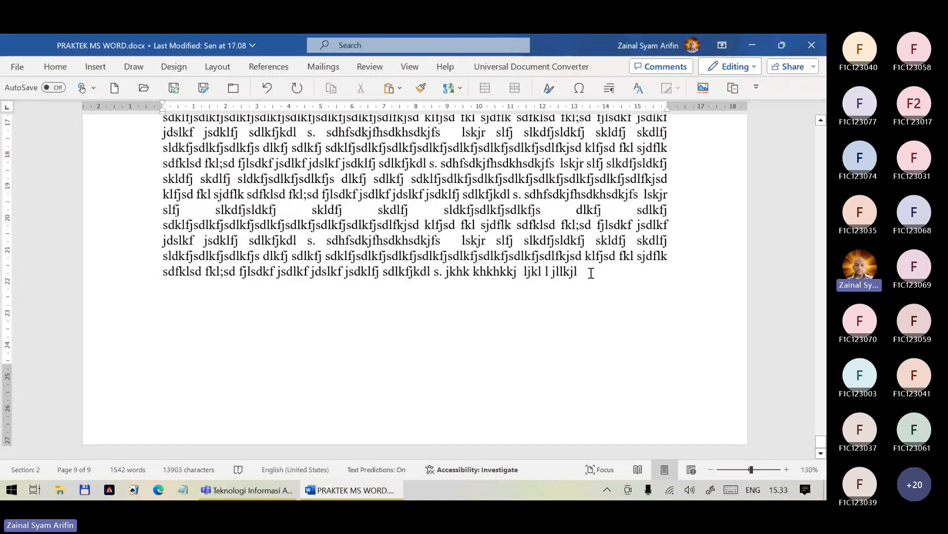
scroll(591, 272, "down", 3)
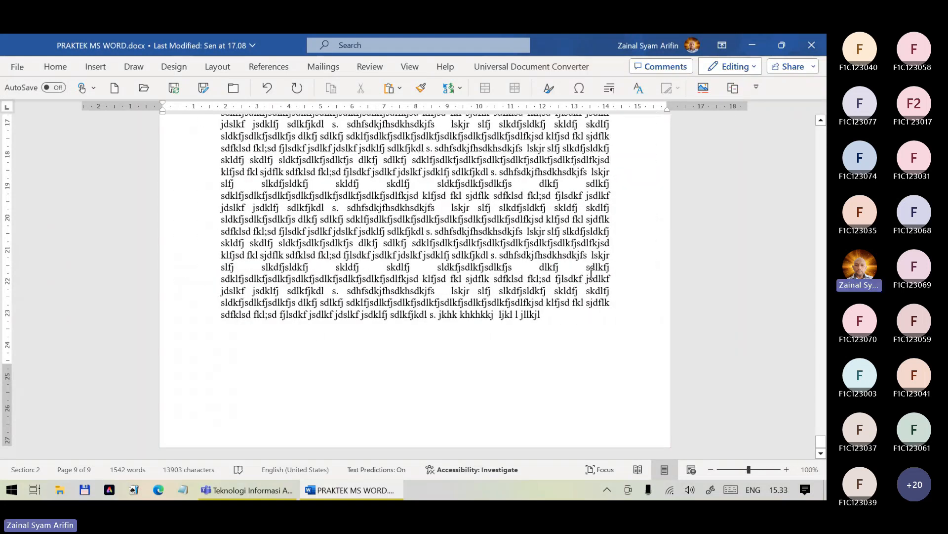
left_click(216, 68)
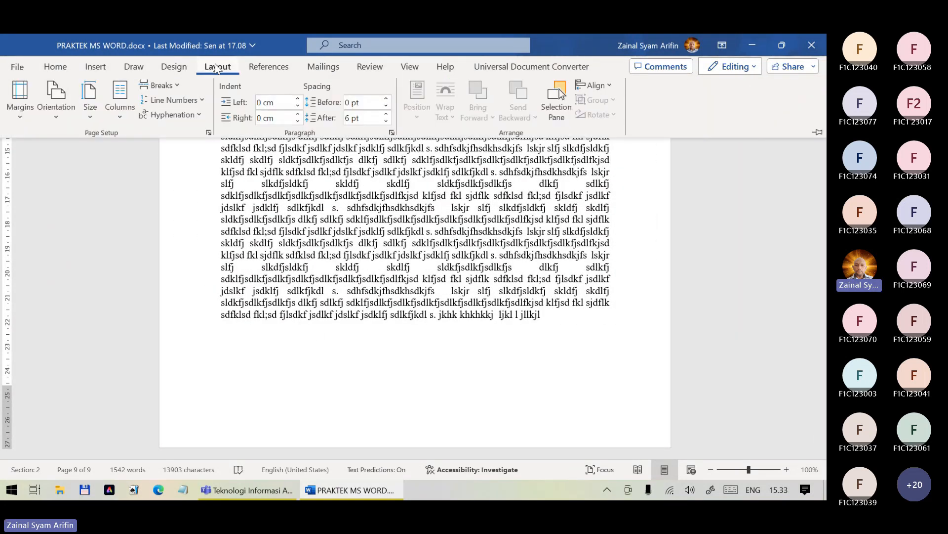
left_click(208, 133)
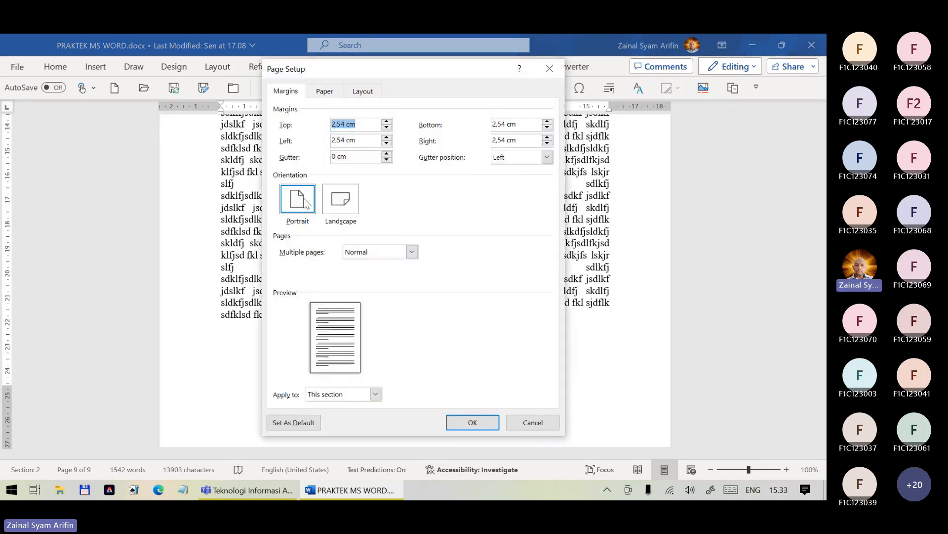
left_click(306, 203)
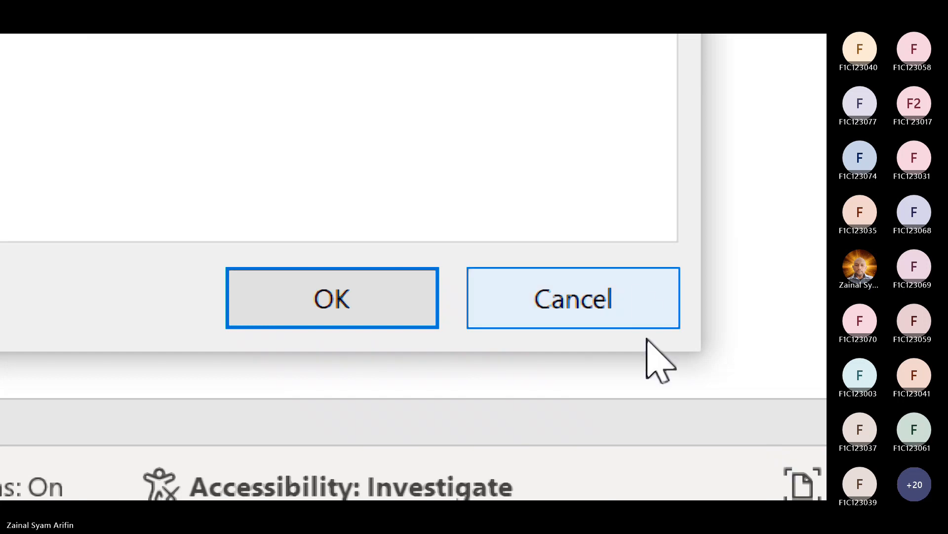
left_click(641, 303)
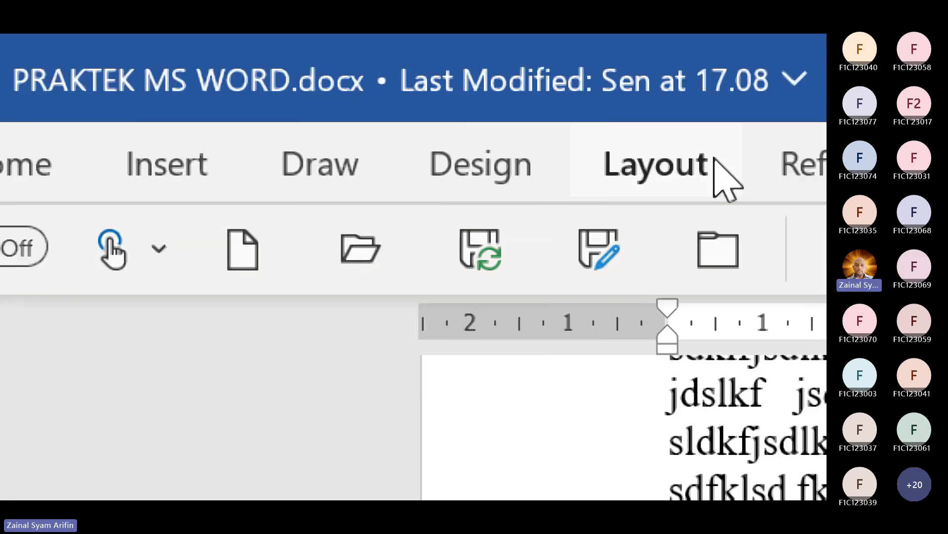
Apply Portrait orientation to this section in Page Setup and close the magnifier
left_click(680, 173)
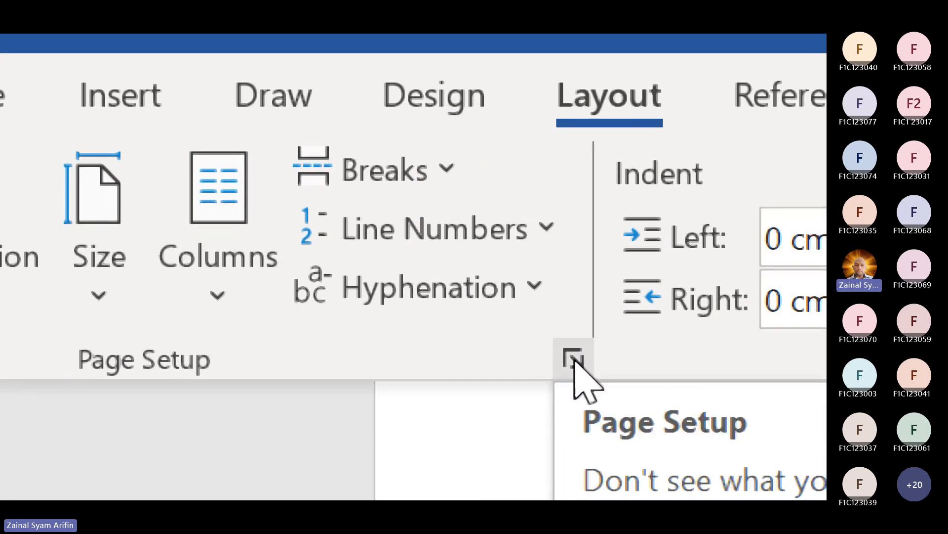
left_click(573, 358)
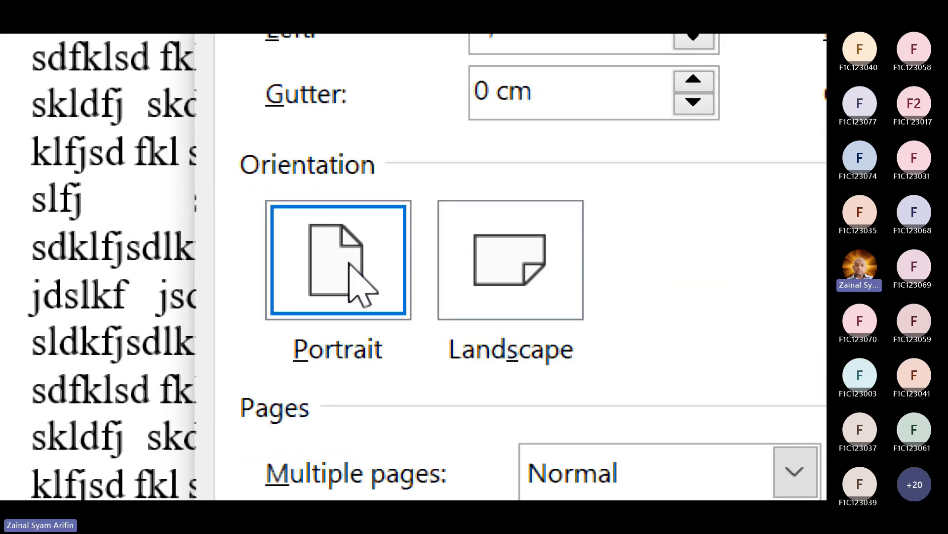
left_click(350, 262)
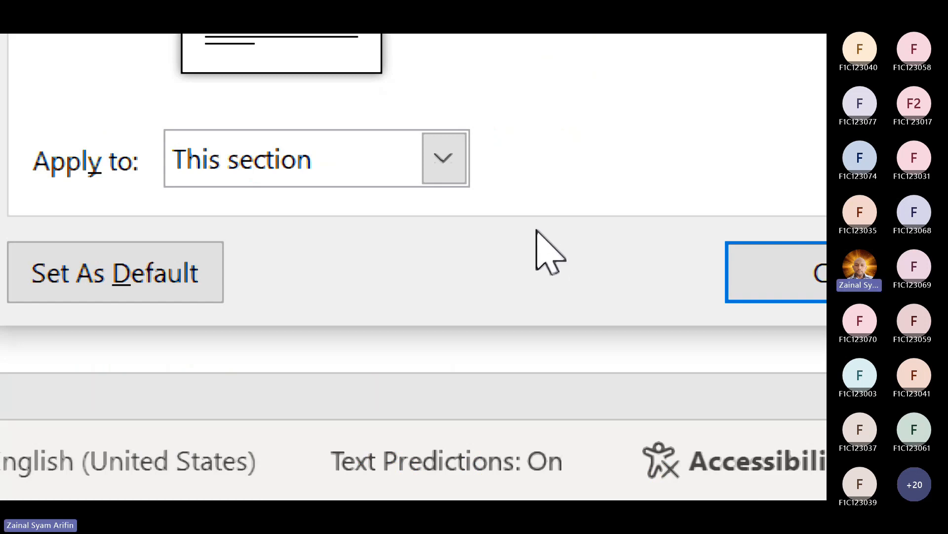
left_click(808, 272)
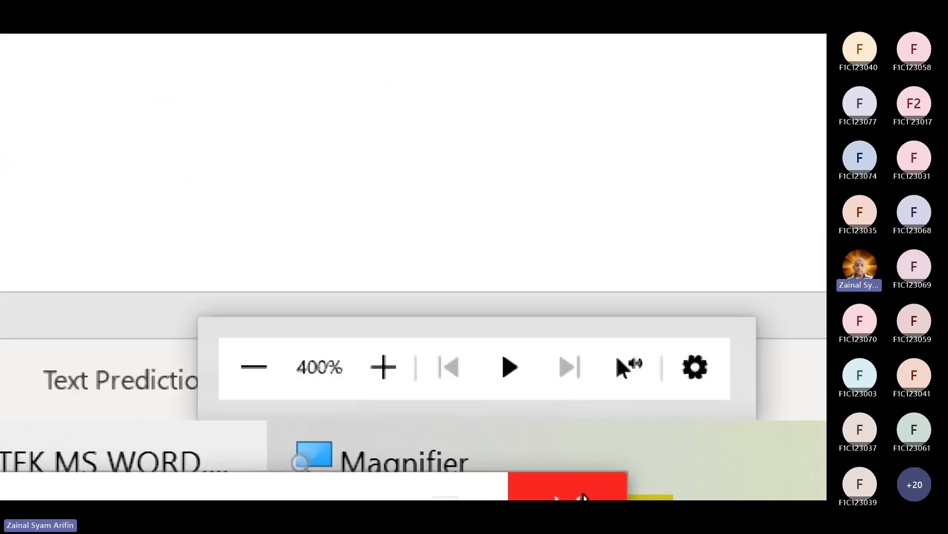
left_click(583, 497)
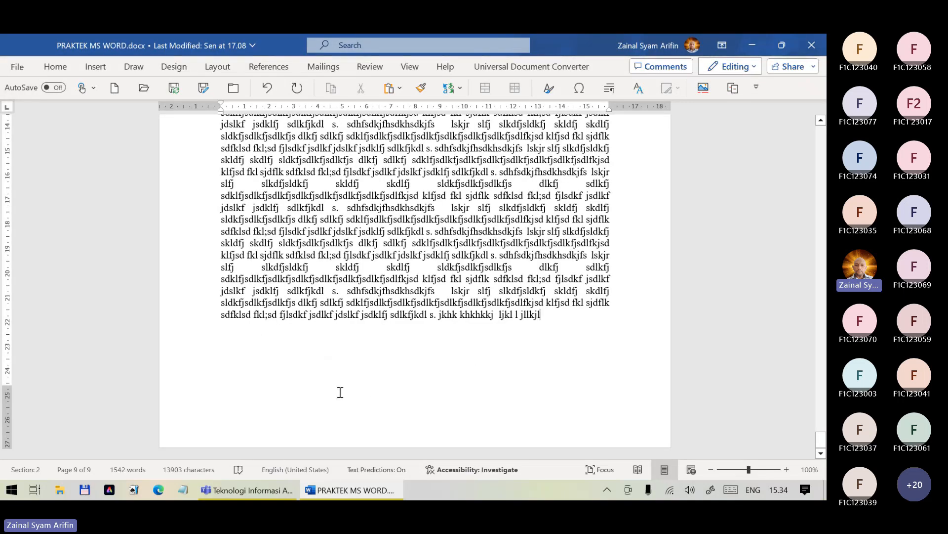
Extend the final paragraph of the Pendahuluan chapter with about five lines of random filler text, ending with a period
type("jh skdjfh dkjfhd kjhd kgjdfh gkjdfh gkjdfh gkdfj")
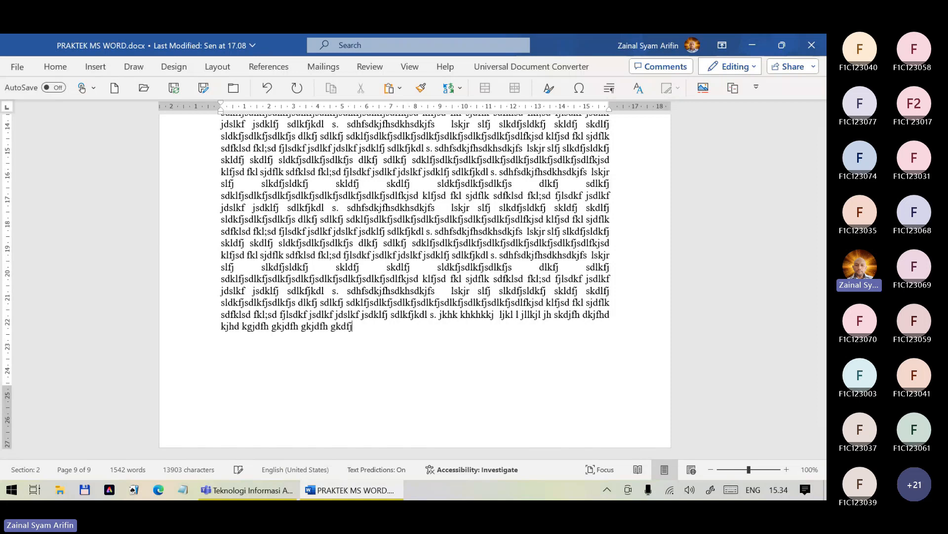
type(" ghkdfjgh kdfjgh dfkjgh dfkgjdfh kgjdfh gkjfdh gkjdf ghkdfjgh dfjkg dfhkgj fdhkg dfkgj")
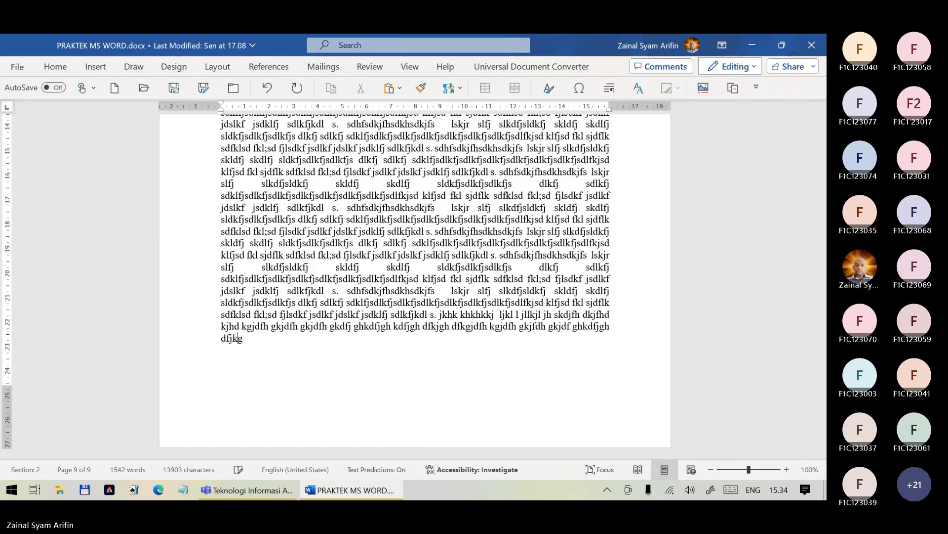
type("fh dgjkh dkjdh fjks fh")
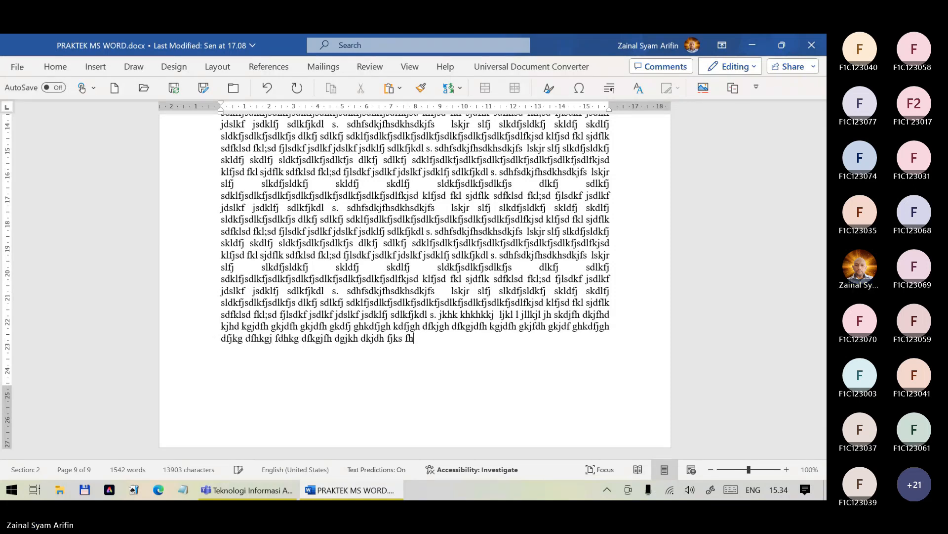
type("sdjkfh sdjkf hsdjkfh dsjkf dshfkjds fhksdj fhsdkj hdgjk dfghdfk jgh dfkjgh fdkjgh fdk")
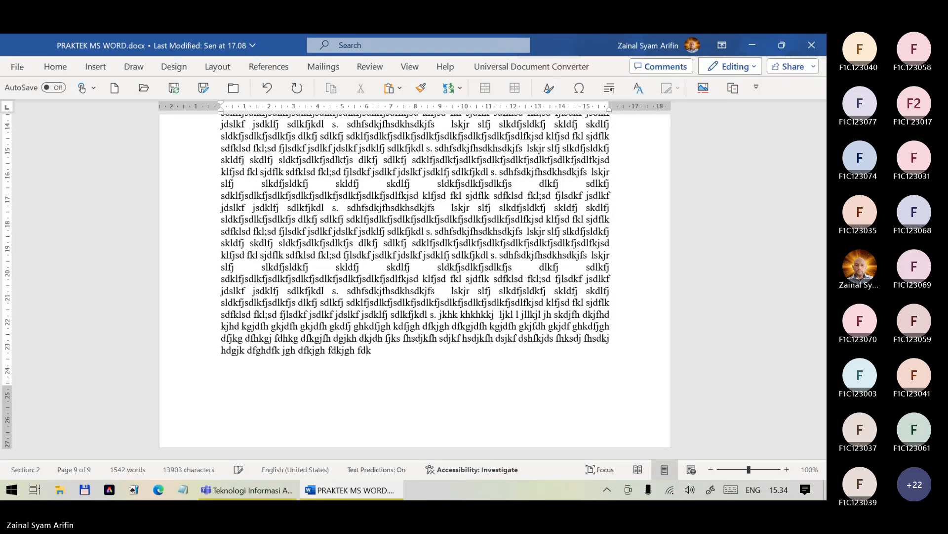
type("jgh dskjfh sjkdfh sdjkfh sdjkf hdsjkfh sdjkf hsdf dsjkf hsdkjfh sdjkf")
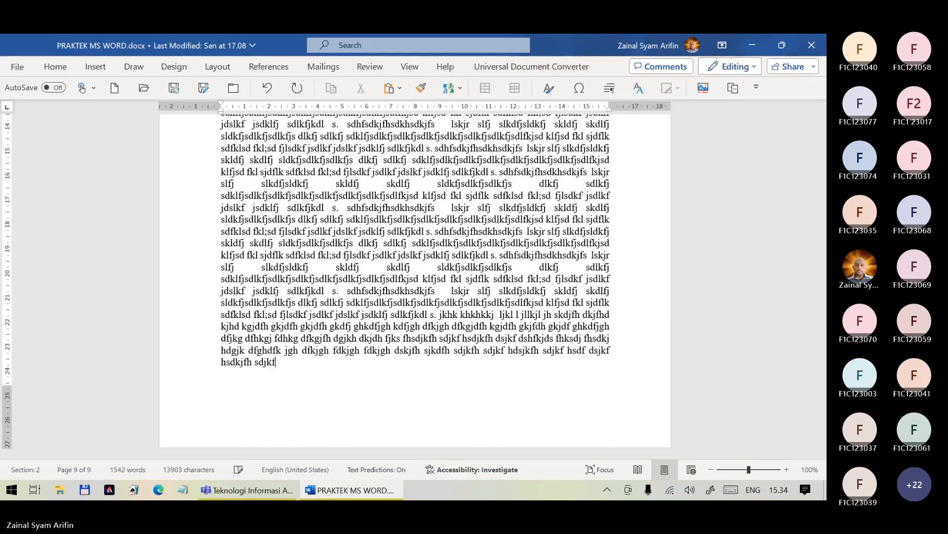
type(" dshkjf hdsjkfh sdkjfh dsjkfh dsjkf hsdkjfh dsjkf dshfjk hsdkfjh")
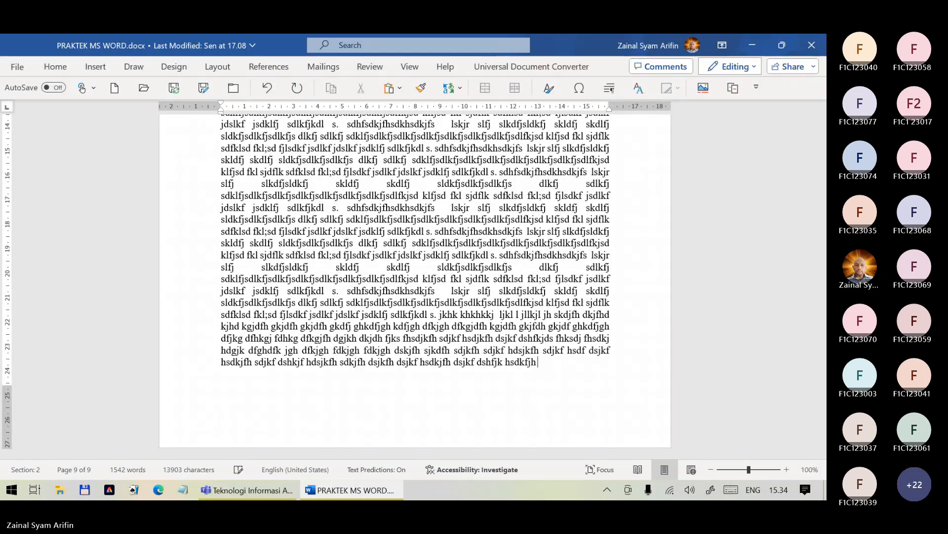
type(" dskjf hsdkjf hsdjkf hdsjkfsdh fkjsdh kjfsdh kjh dkgjdfgdfg")
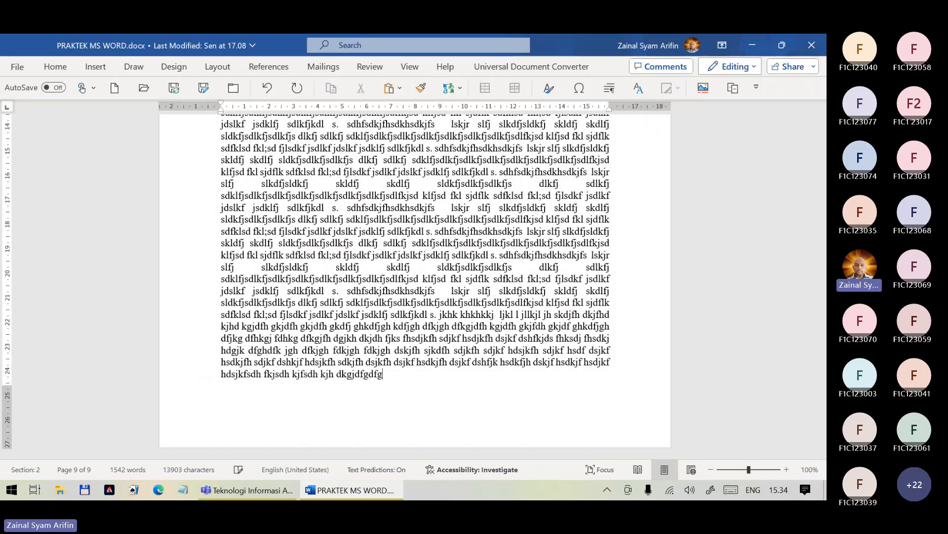
type(".")
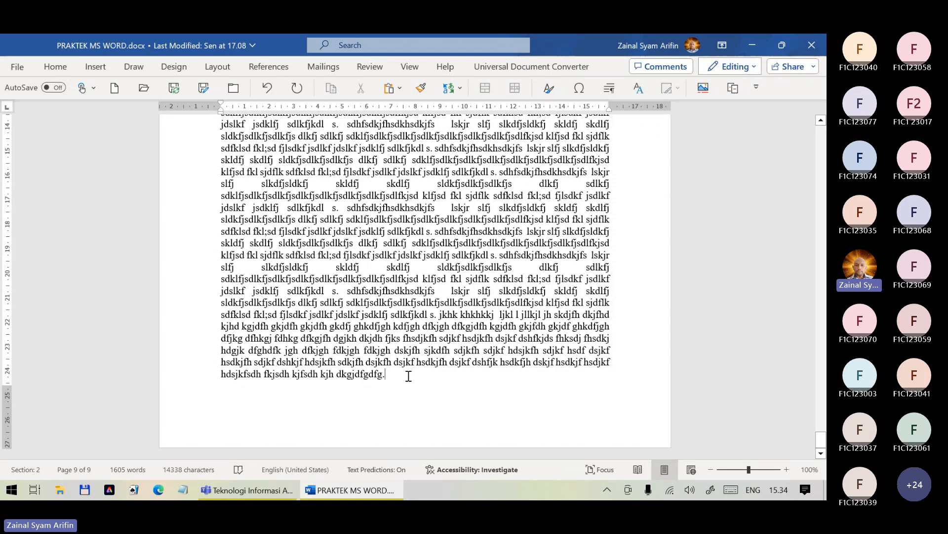
Magnify the screen and insert a Next Page section break after the final paragraph, leaving no stray character behind
type("1")
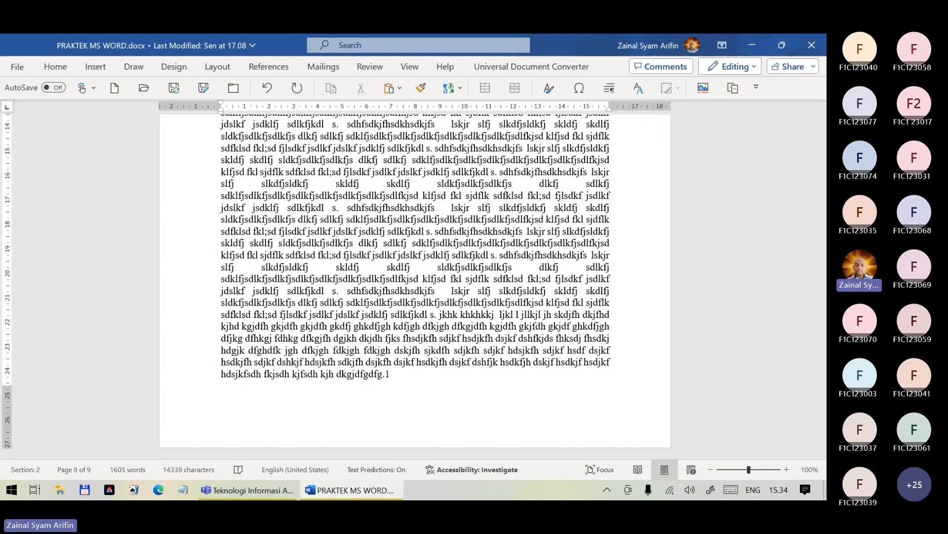
key("super+plus")
key("BackSpace")
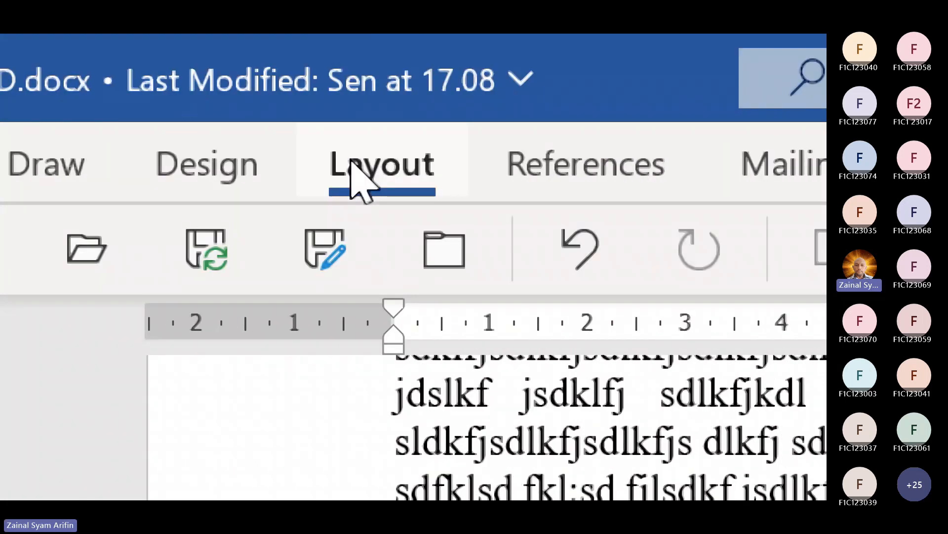
left_click(156, 181)
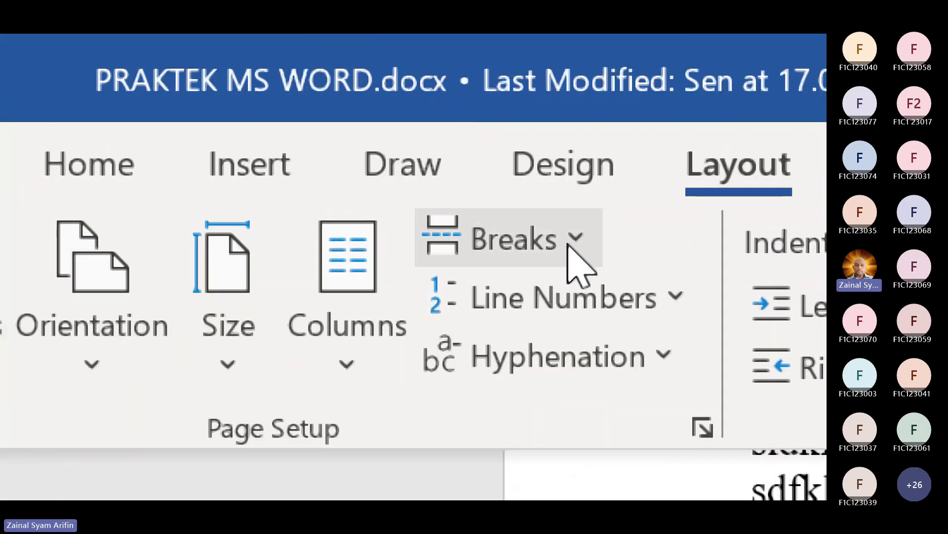
left_click(579, 239)
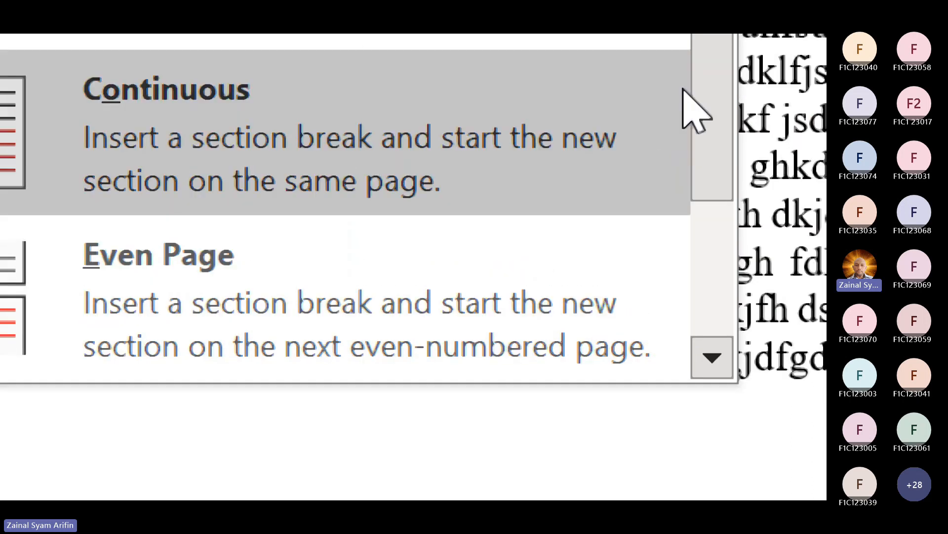
left_click_drag(684, 89, 399, 137)
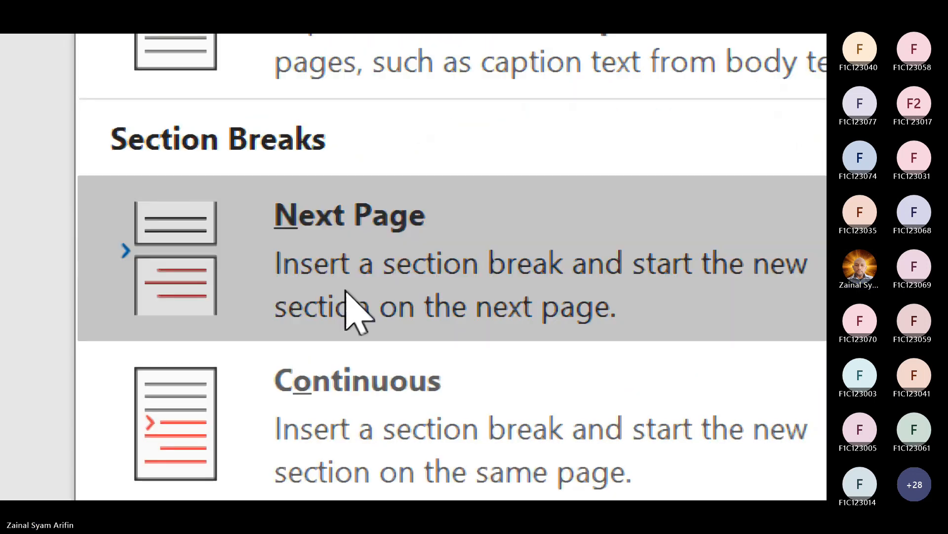
left_click(352, 239)
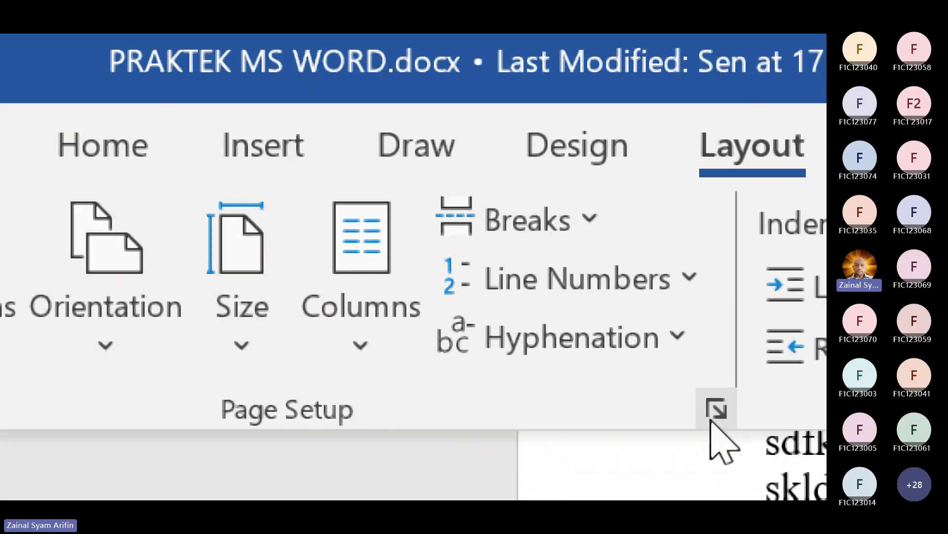
Set the new section's page orientation to Landscape, applied to This section only, and close the magnifier
left_click(715, 411)
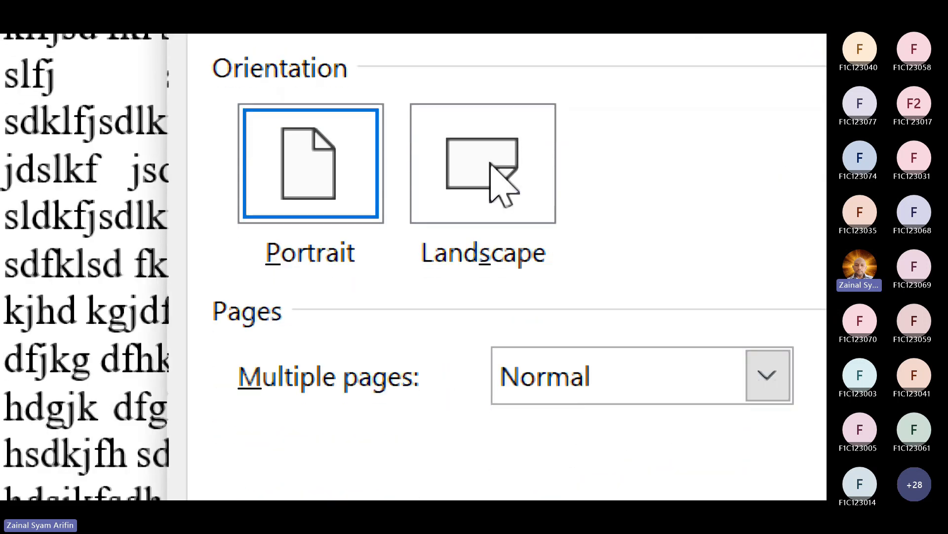
left_click(492, 167)
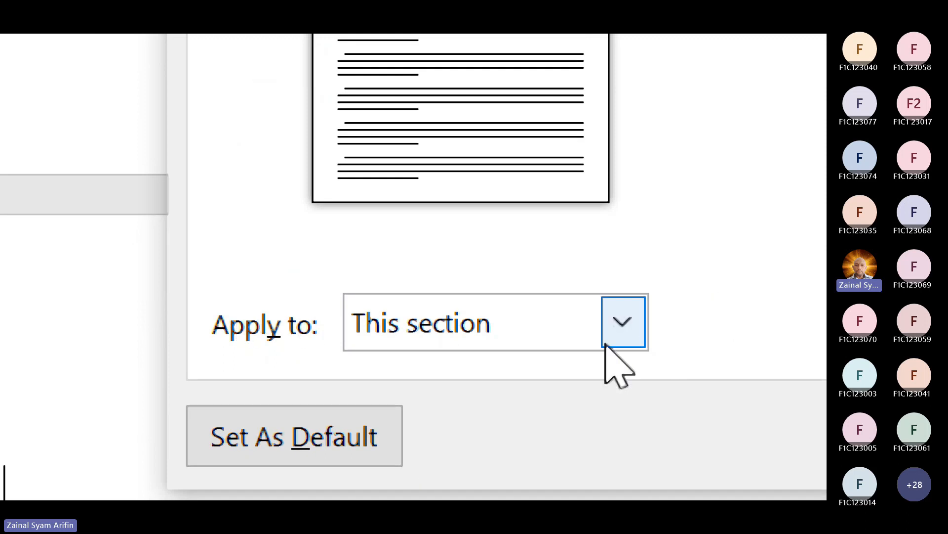
left_click(620, 326)
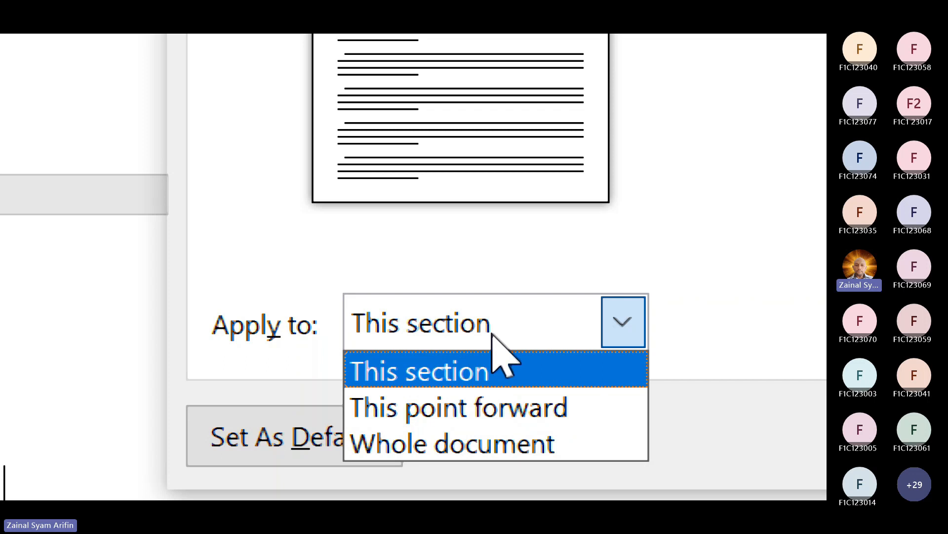
left_click(617, 310)
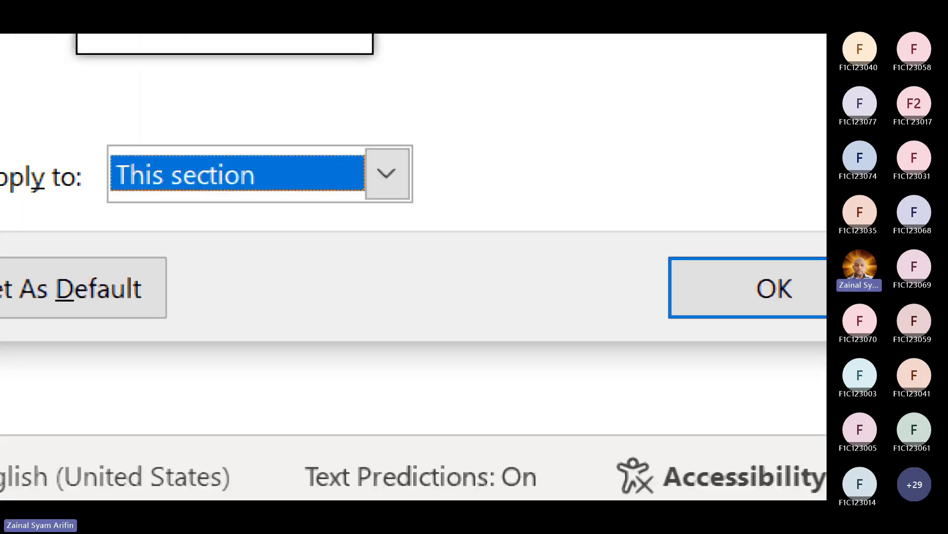
left_click(577, 212)
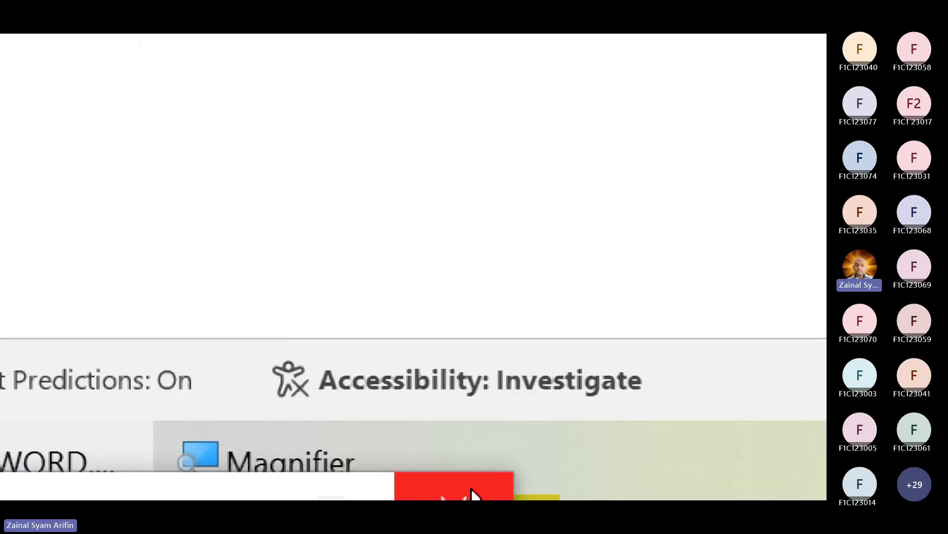
left_click(471, 494)
Compare the portrait pages with the new landscape page and enter the line "Tabel caption disini" at its start
scroll(485, 406, "down", 4)
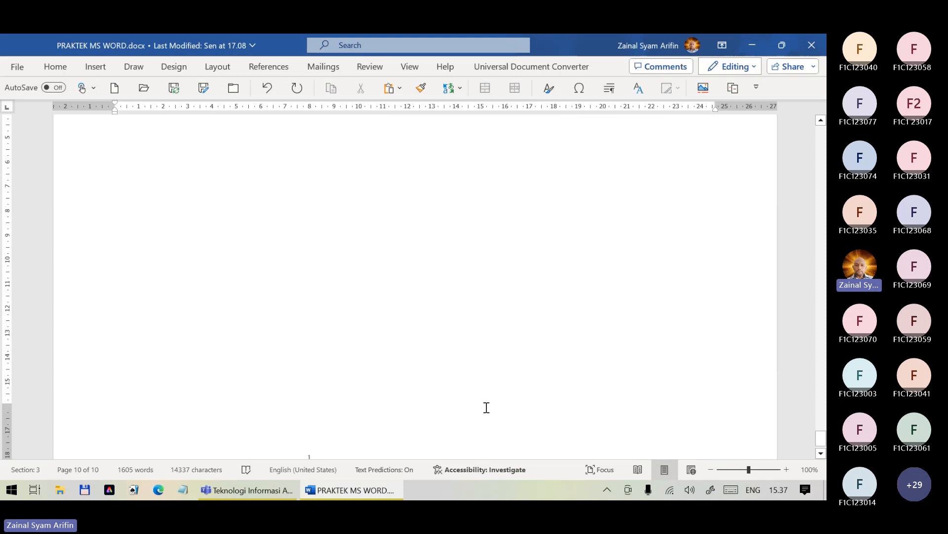
scroll(485, 406, "up", 7)
scroll(486, 405, "up", 10)
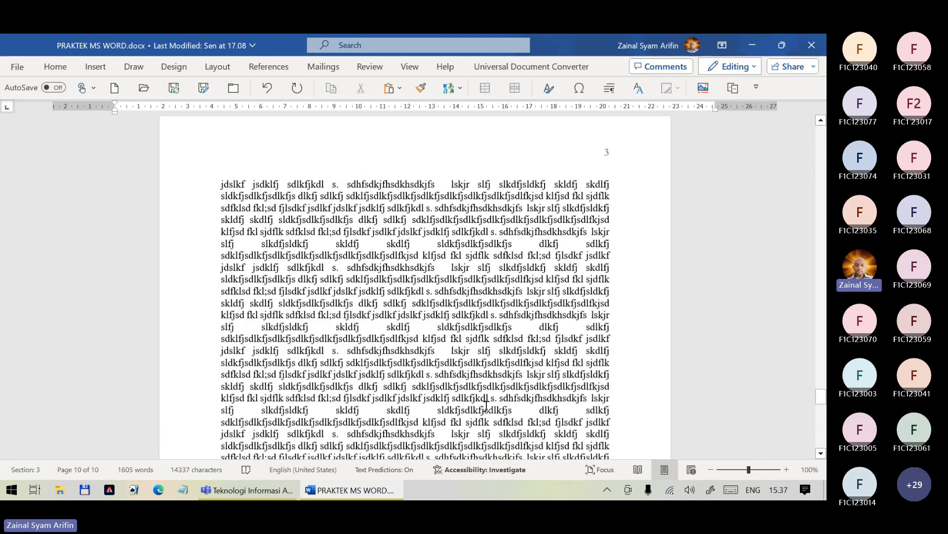
scroll(487, 406, "up", 4)
scroll(485, 402, "down", 7)
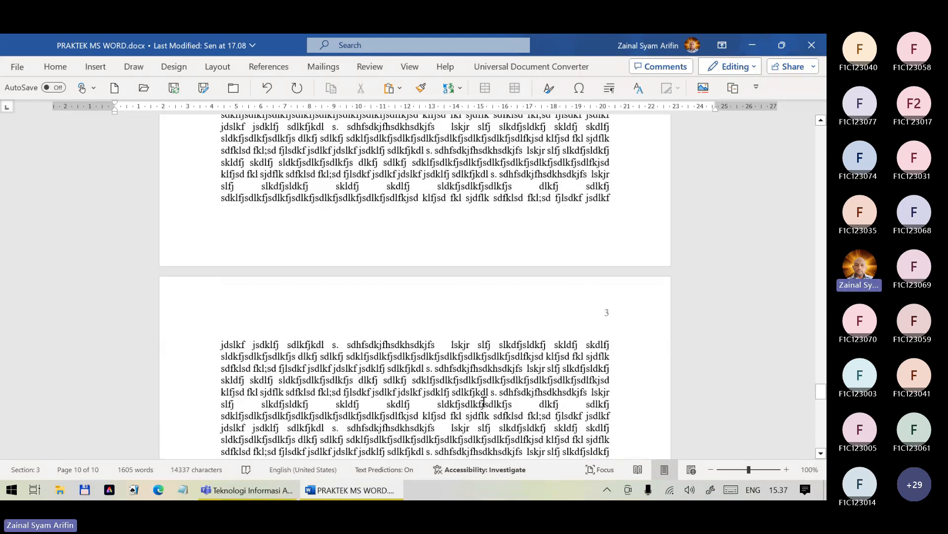
scroll(485, 403, "down", 9)
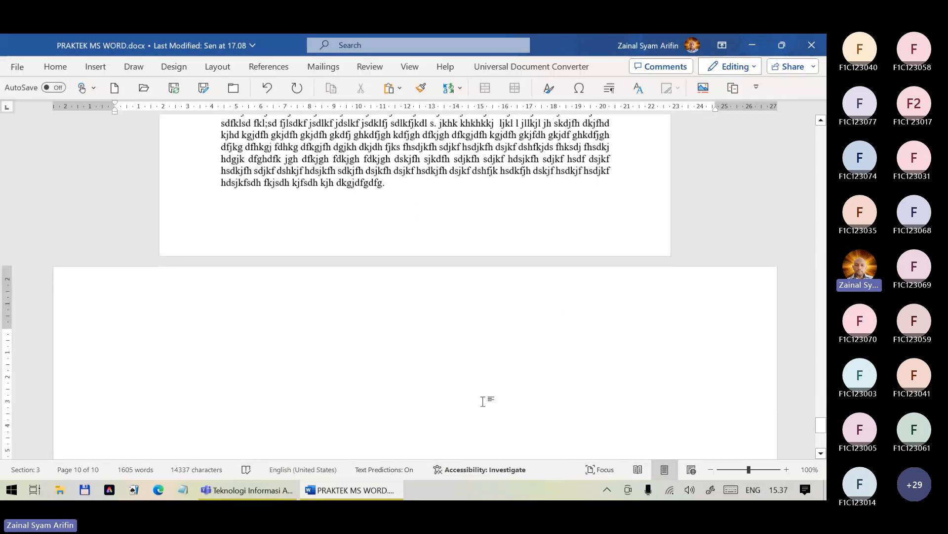
type("Tab")
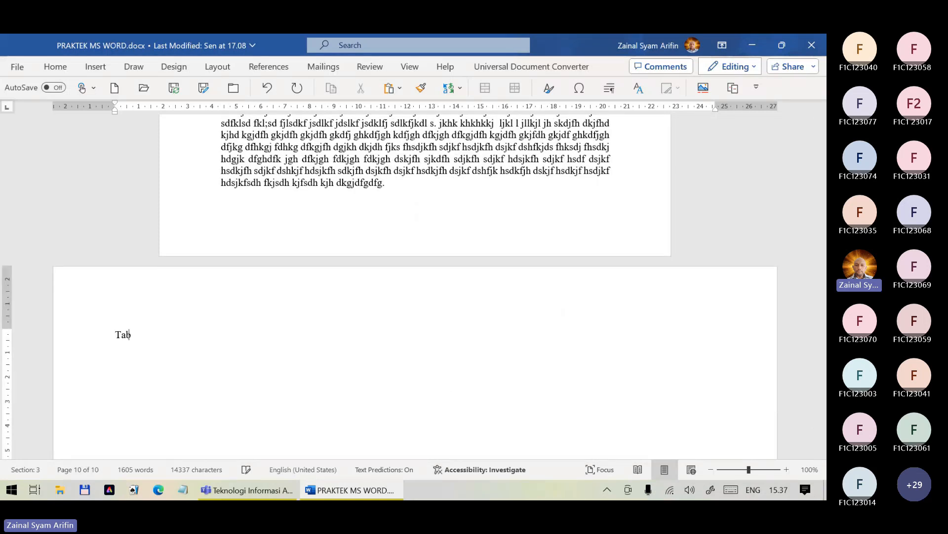
type("el caption disini")
key("Return")
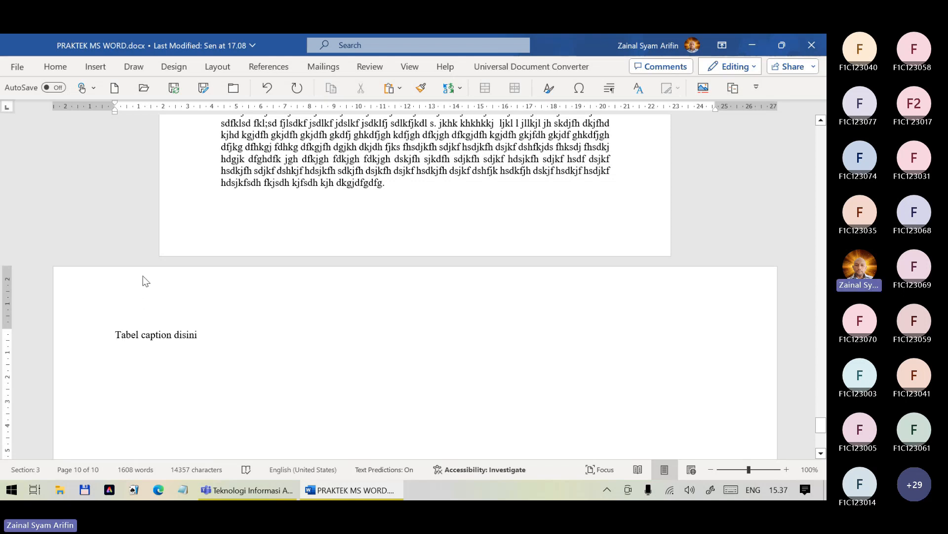
Insert a table with 7 columns and 10 rows, autofitted to the window, below the caption line
left_click(98, 69)
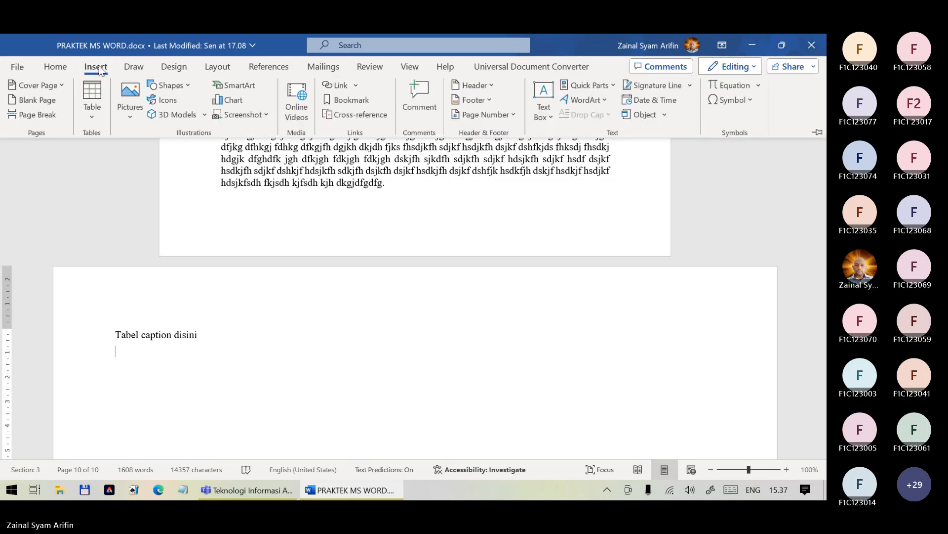
left_click(88, 111)
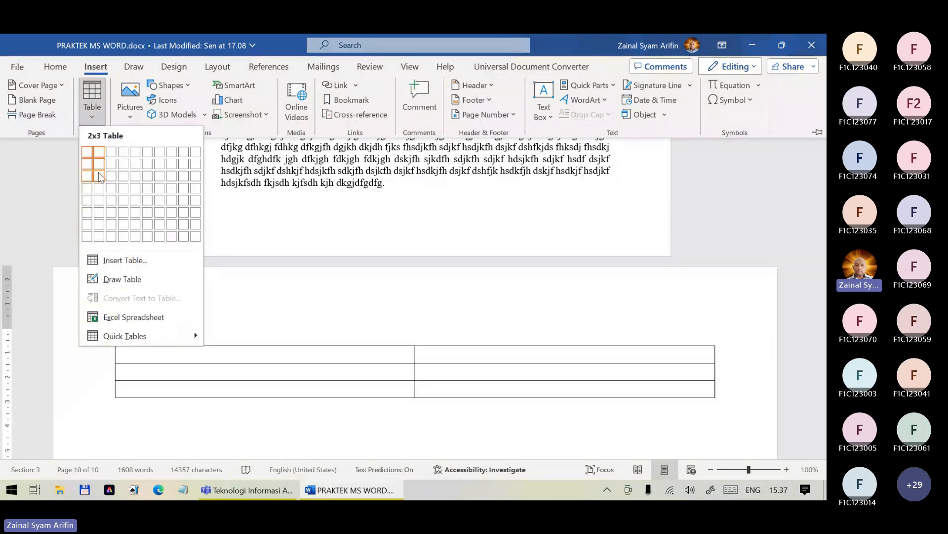
left_click(124, 260)
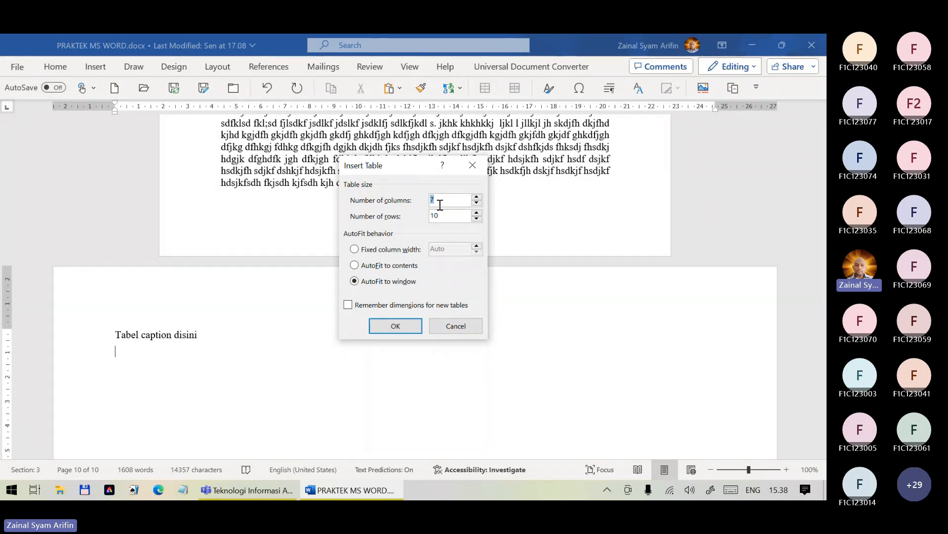
left_click(402, 328)
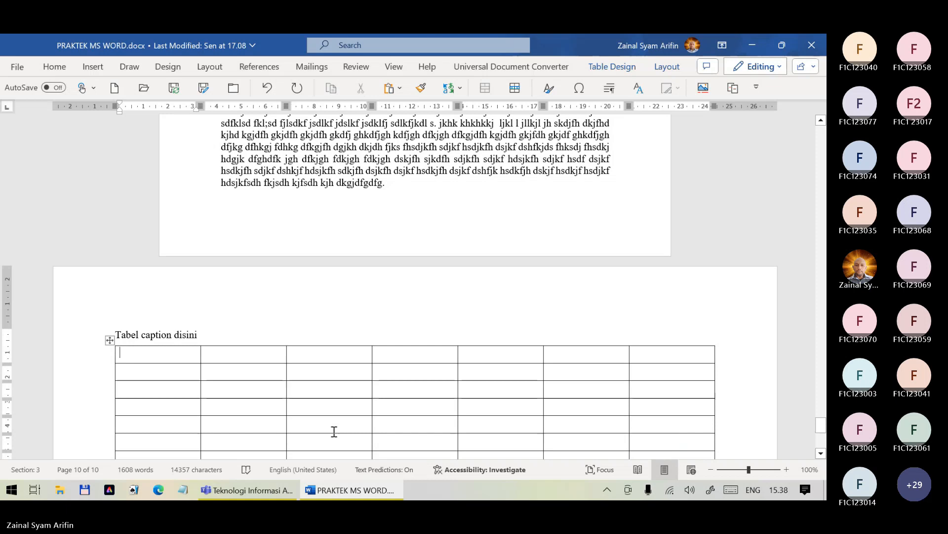
scroll(358, 392, "down", 5)
scroll(345, 417, "up", 3)
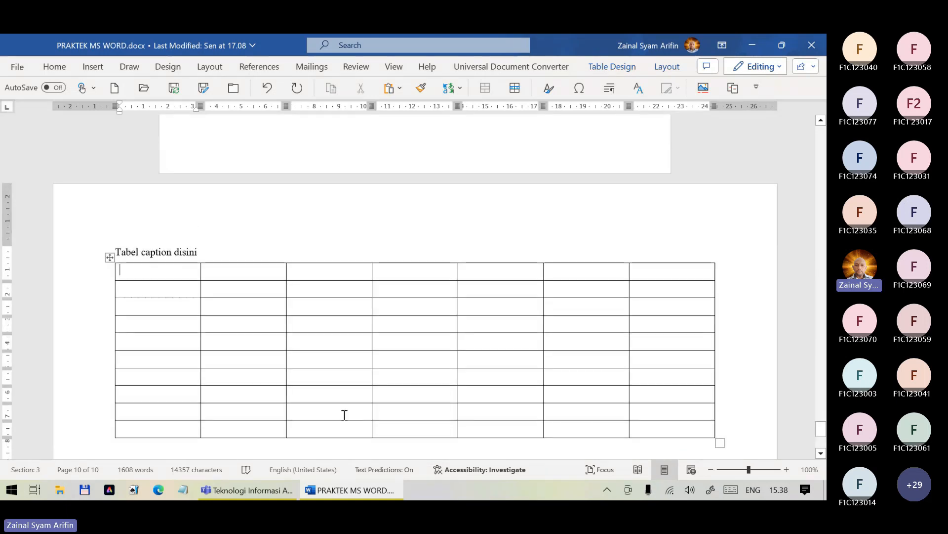
Enter the headings No, NIM and NAMA MAHASISWA in the first three cells of the table's header row
type("No")
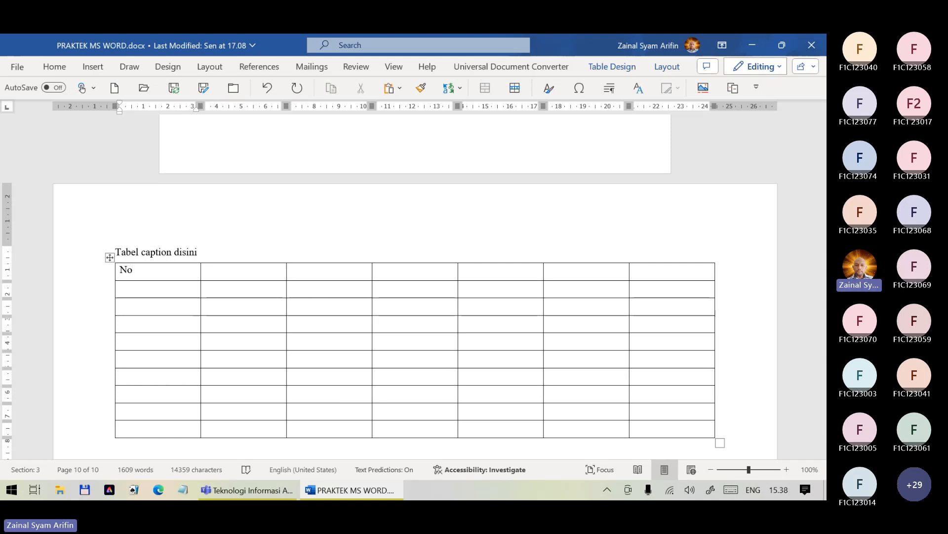
key("Tab")
type("NIM")
key("Tab")
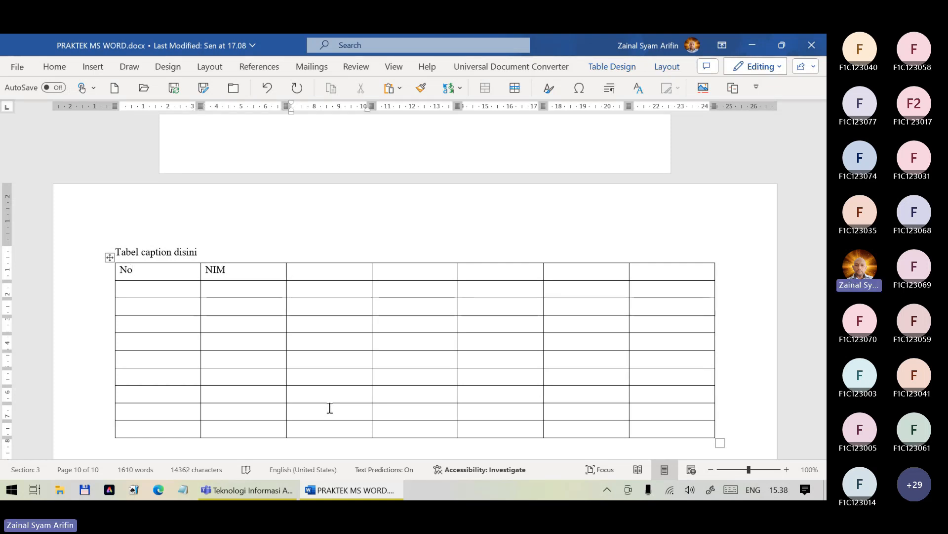
type("NAMA")
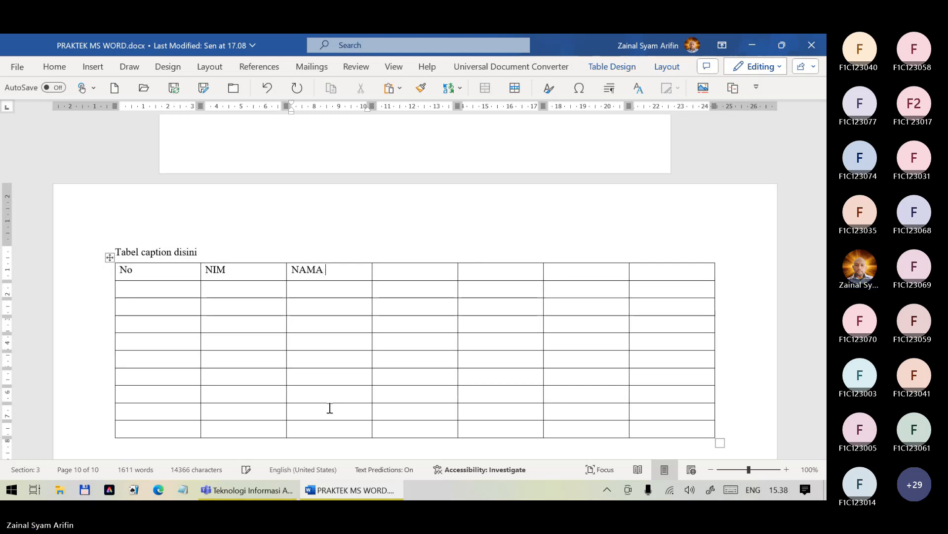
type(" MAHASI")
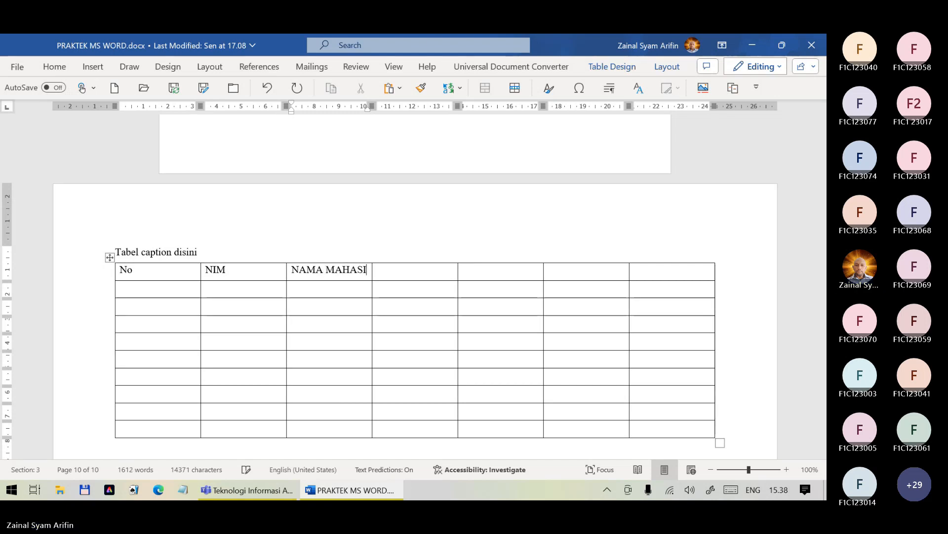
type("SWA")
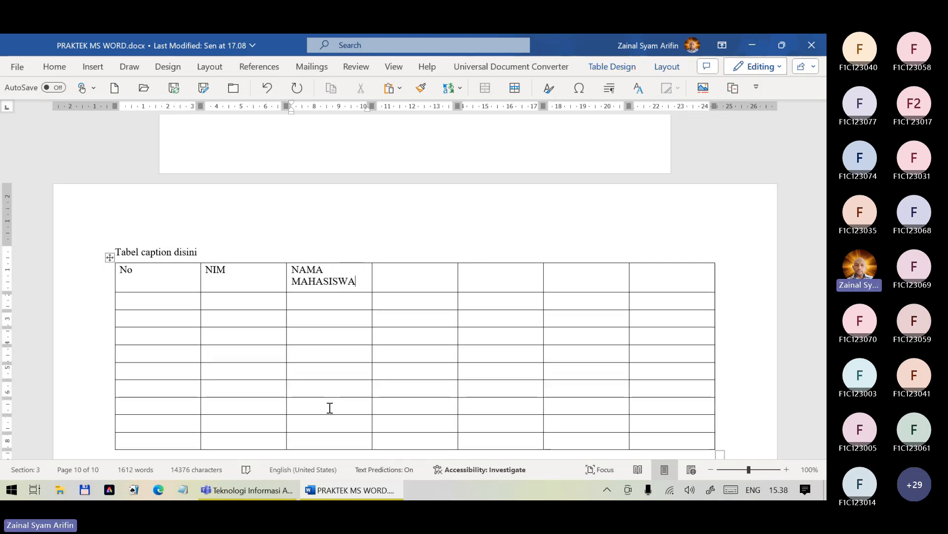
Enter the headings Kehadiran and Tugas in the fourth and fifth cells of the table's header row
scroll(341, 410, "up", 3)
scroll(355, 411, "down", 3)
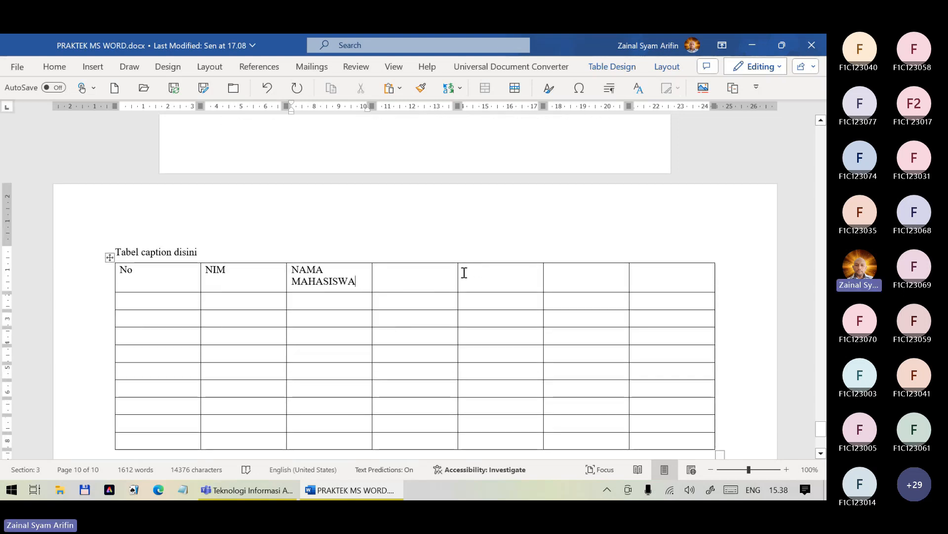
left_click(413, 289)
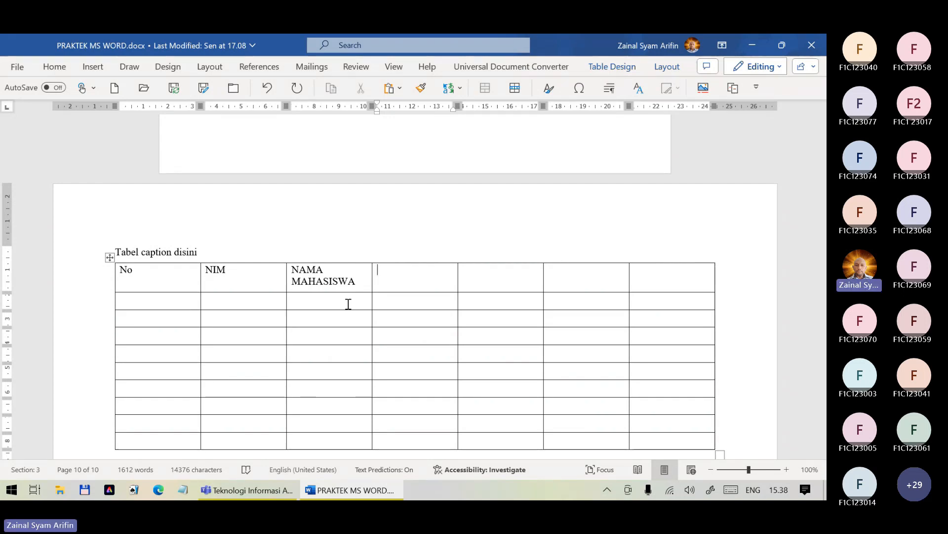
type("Kehadi")
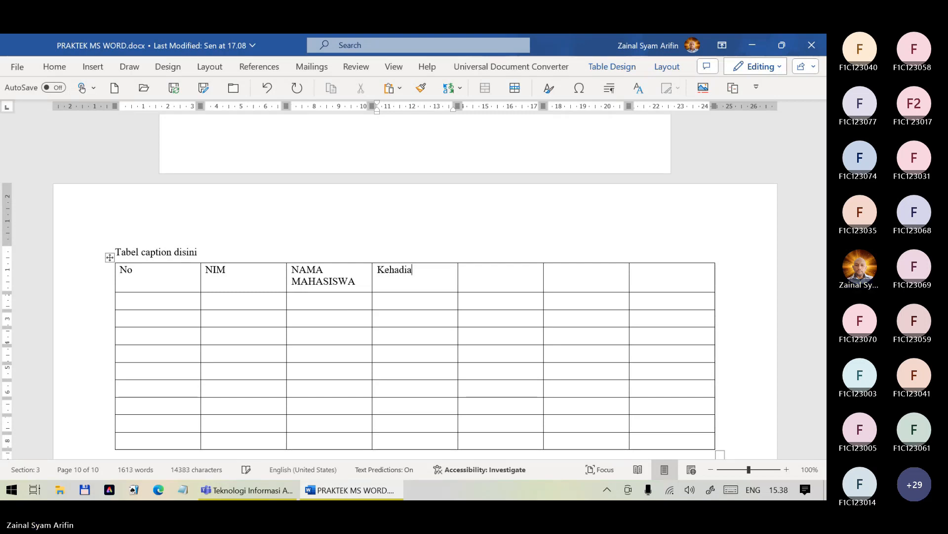
type("ran")
key("Tab")
type("Tugas")
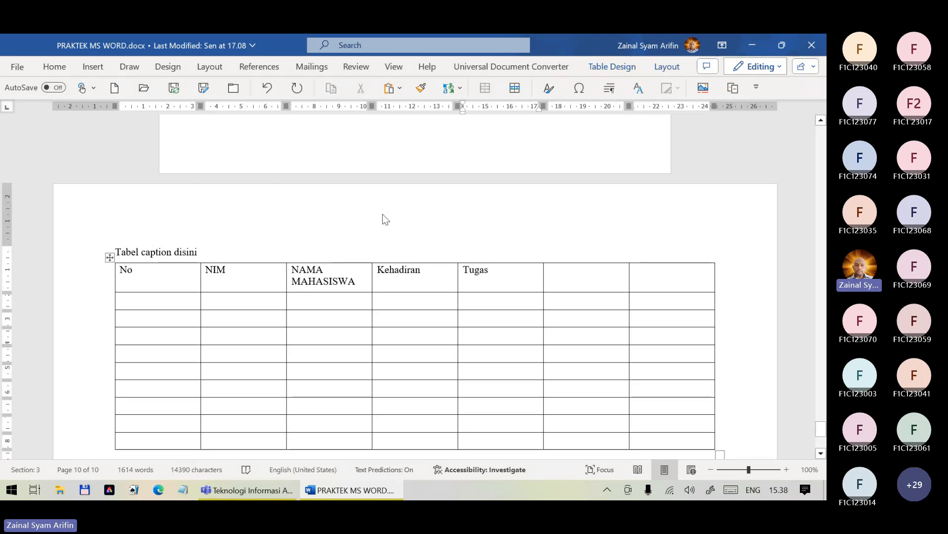
Move the headings Kehadiran and Tugas down into the second-row cells directly beneath them
left_click_drag(433, 267, 387, 305)
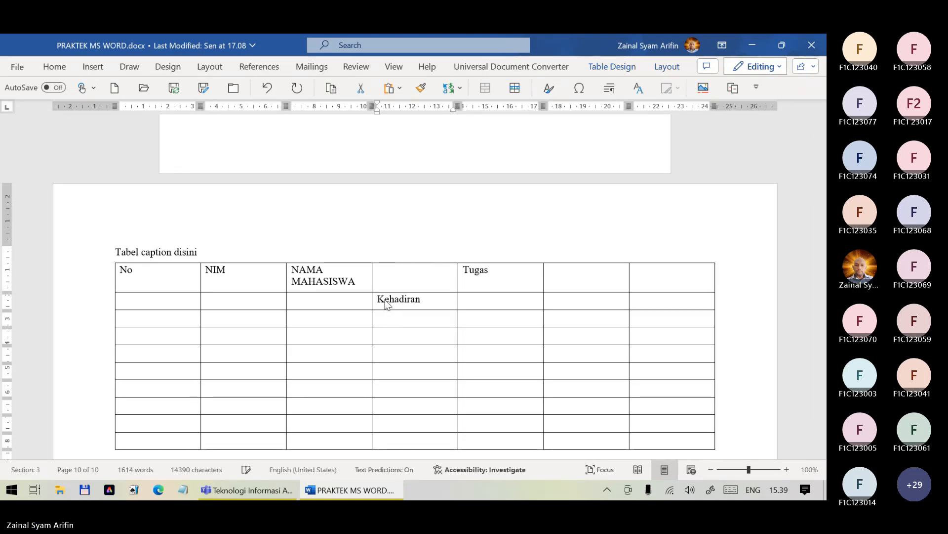
double_click(476, 271)
left_click_drag(477, 274, 475, 303)
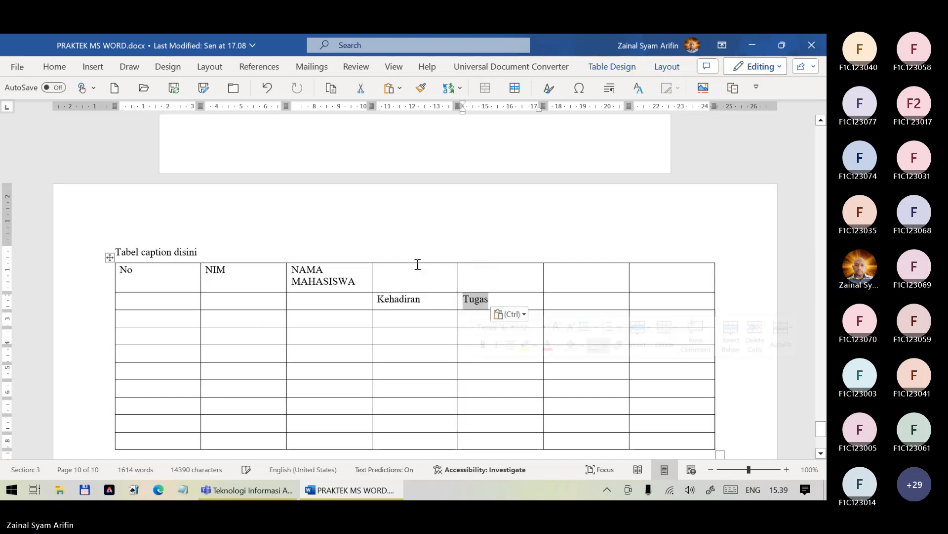
Enter the headings Praktek and UTS in the last two cells of the table's second row
left_click(563, 301)
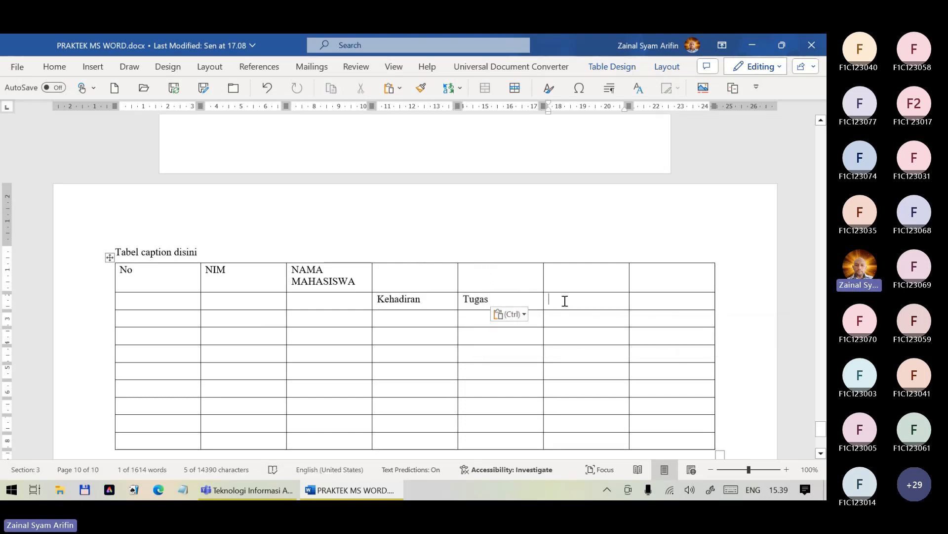
type("MID")
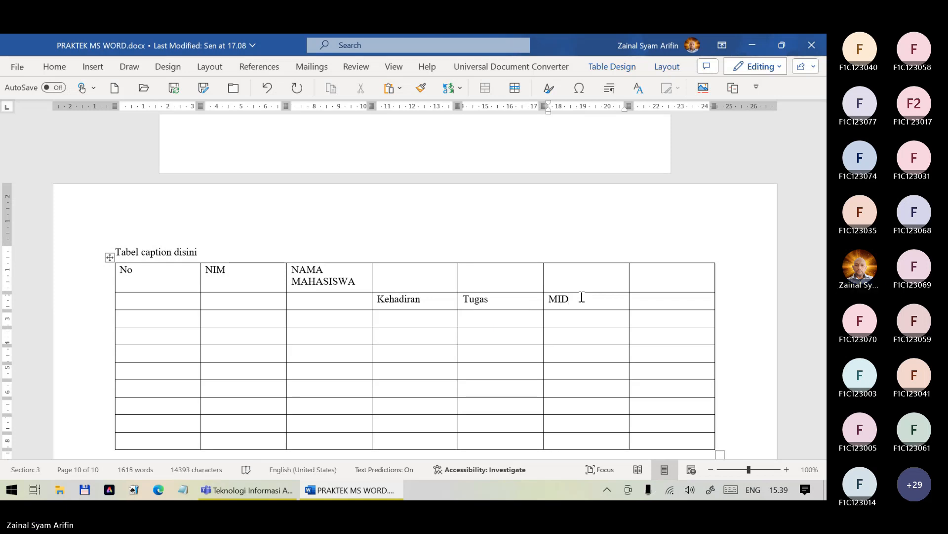
key("BackSpace")
key("BackSpace")
key("BackSpace")
type("Praktek")
key("Tab")
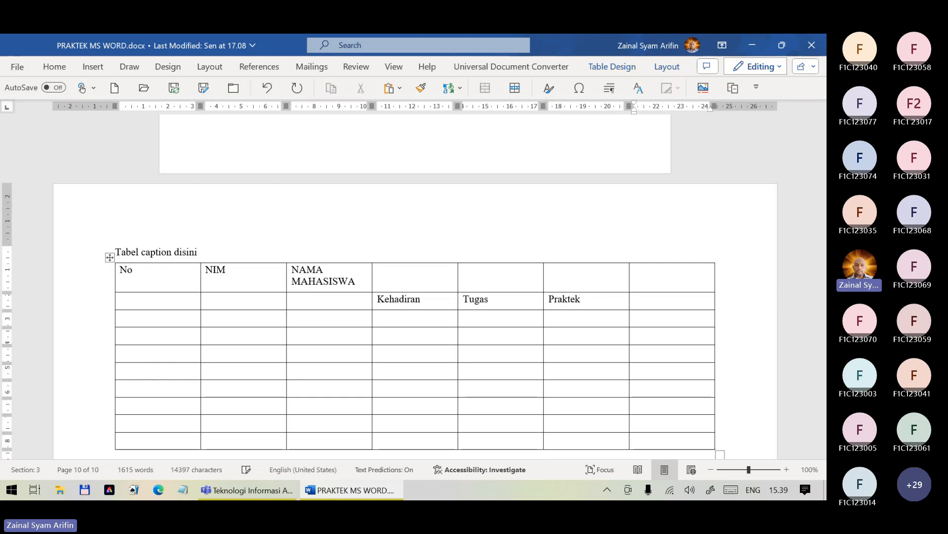
type("MI")
key("BackSpace")
key("BackSpace")
type("UTS")
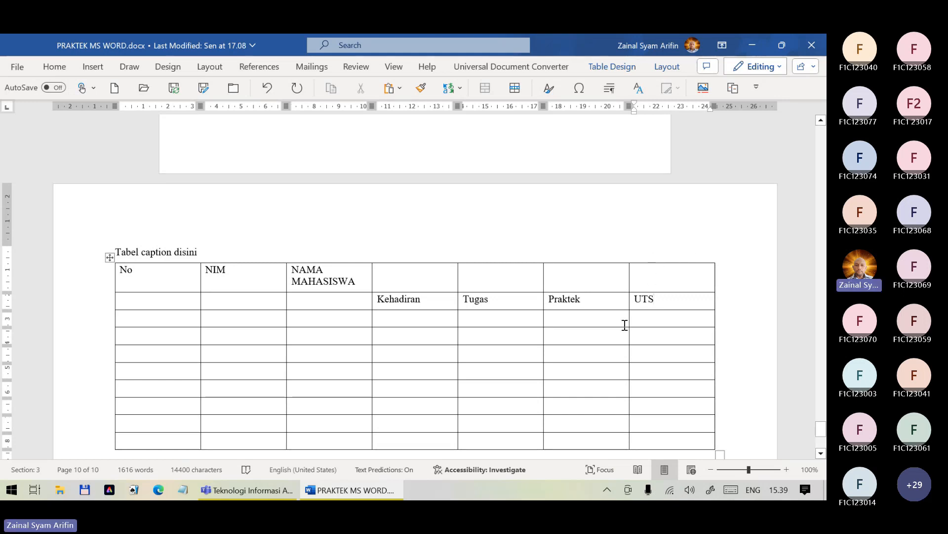
Add two new columns after the UTS column at the end of the table
mouse_move(643, 257)
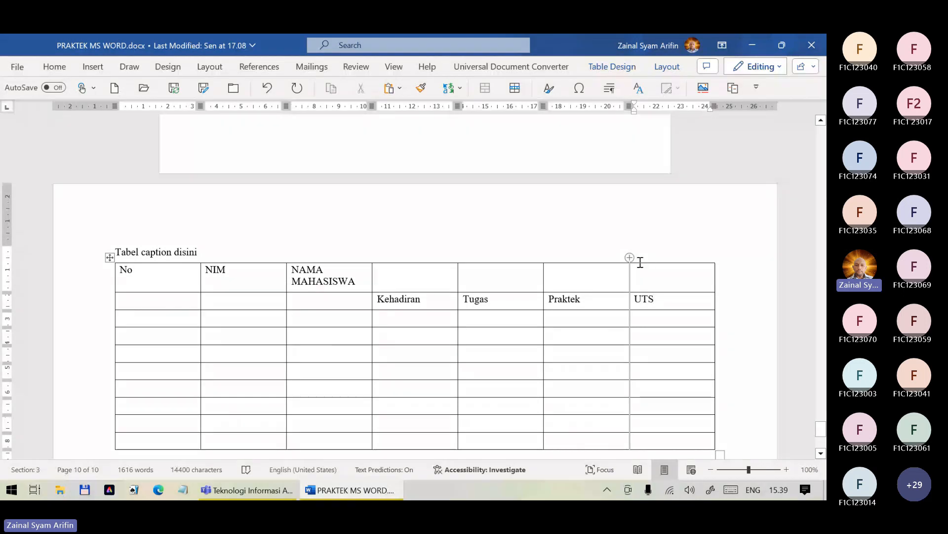
mouse_move(716, 259)
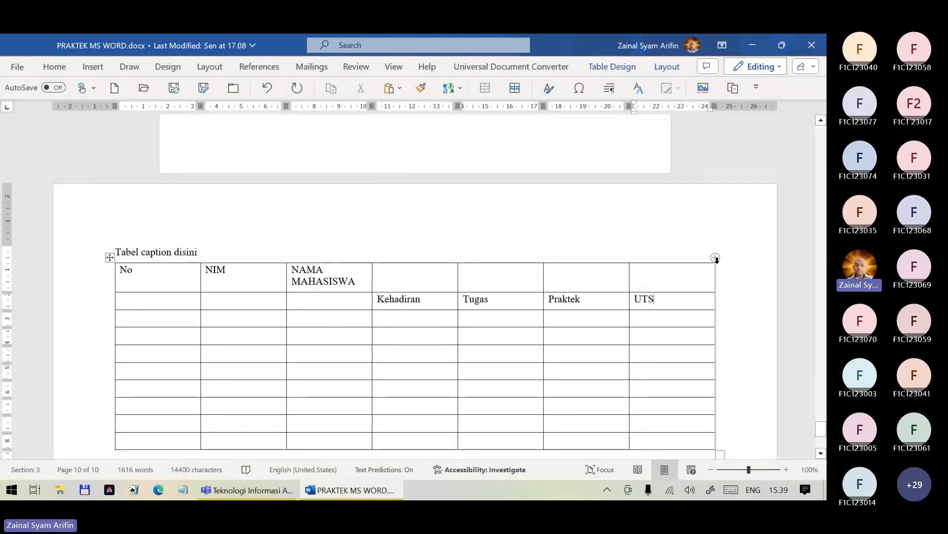
left_click(717, 257)
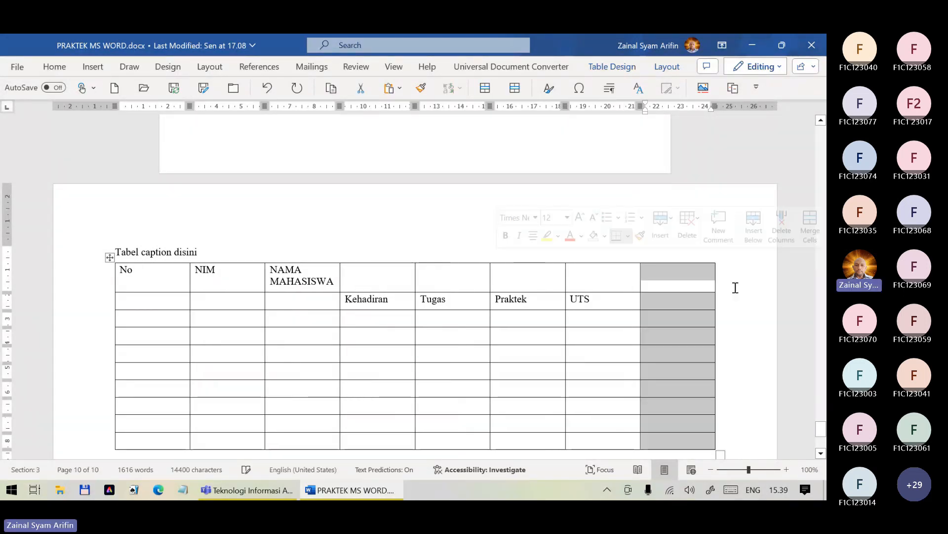
left_click(661, 299)
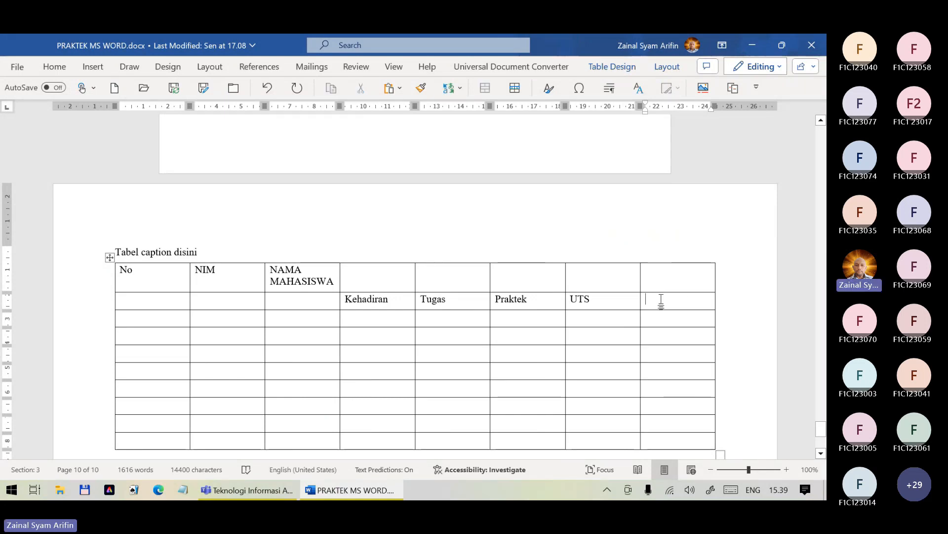
left_click(716, 257)
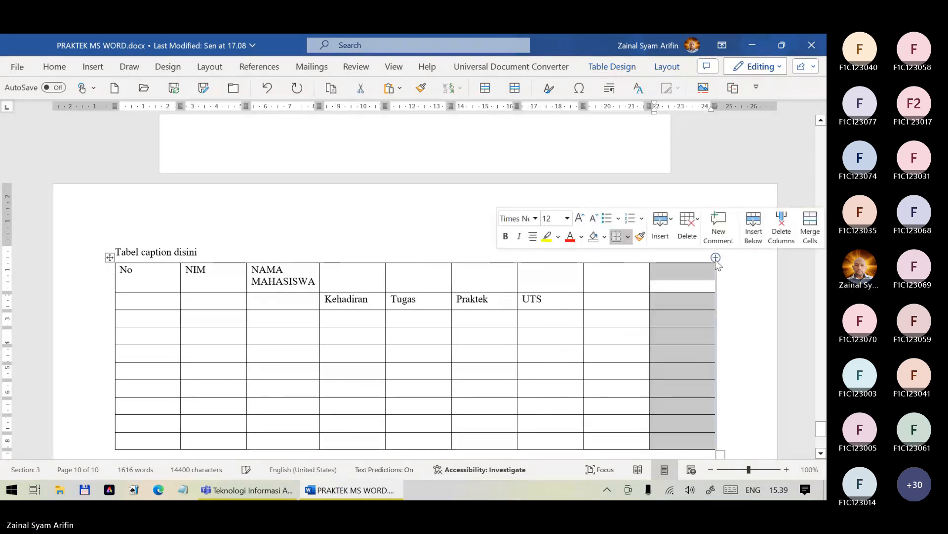
Enter the headings UAS and Total in the second-row cells of the two new columns
left_click(615, 301)
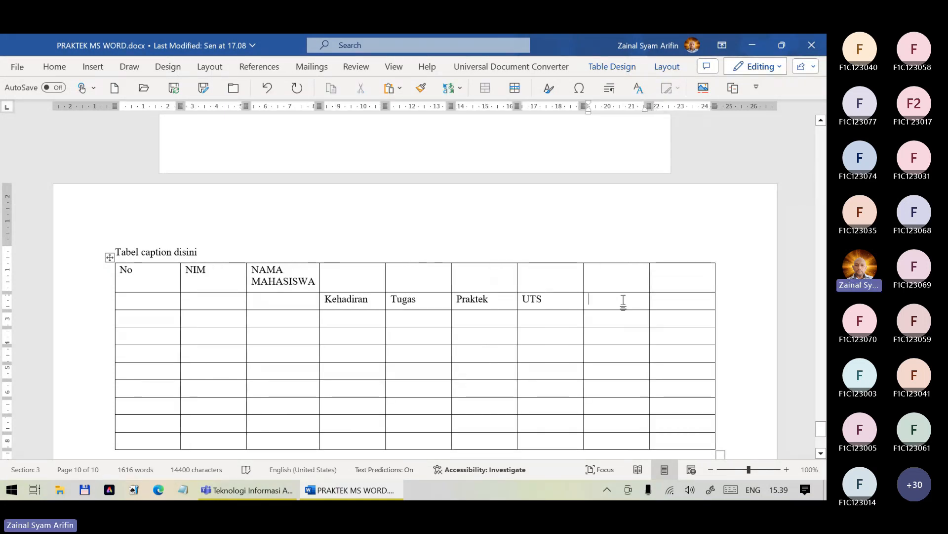
type("YAS")
key("BackSpace")
key("BackSpace")
key("BackSpace")
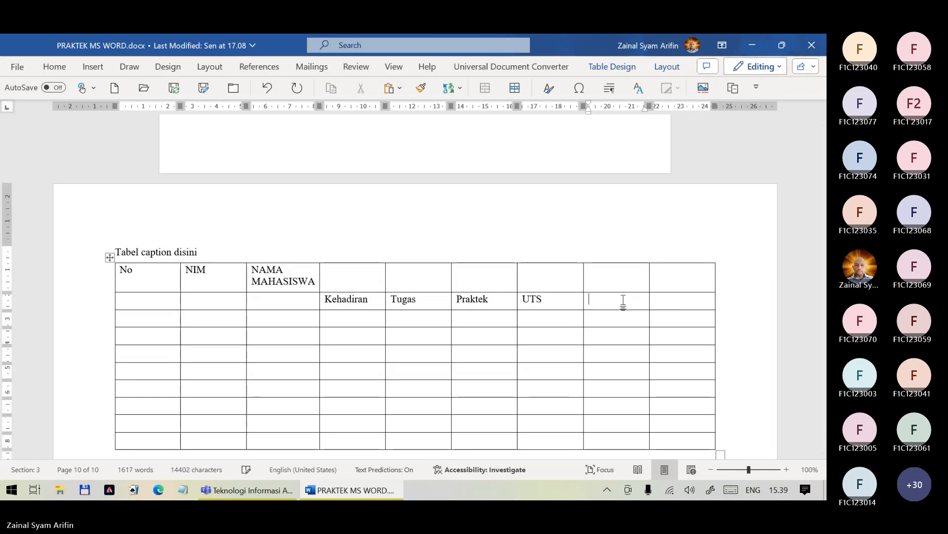
type("UA")
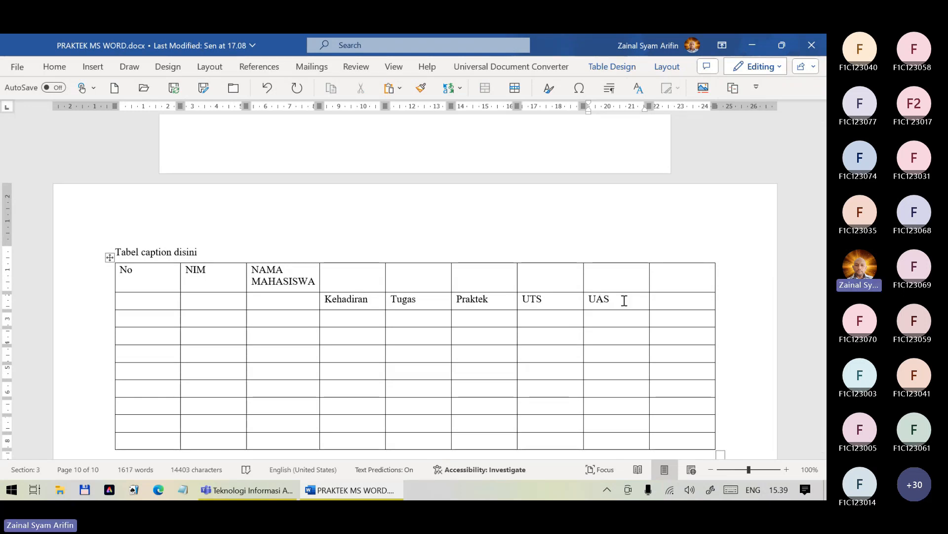
type("S")
key("Tab")
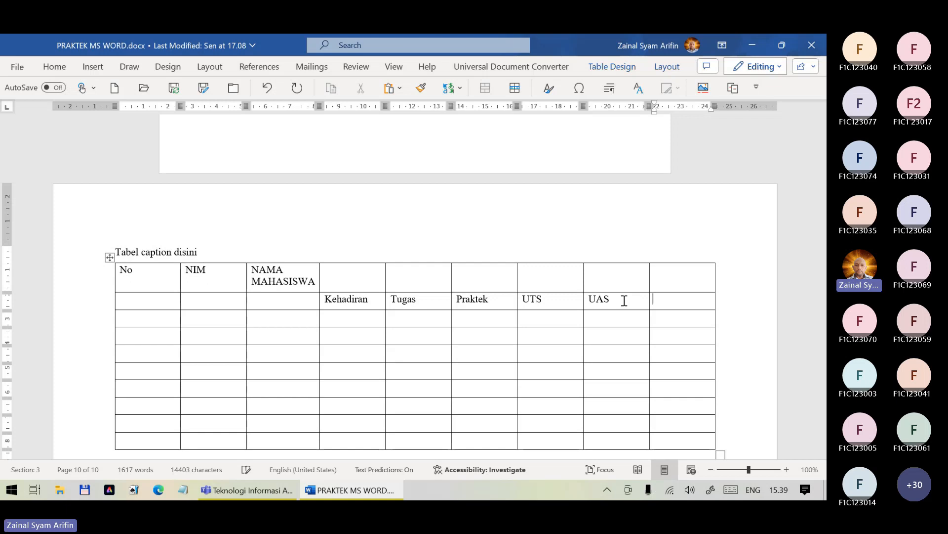
type("Total")
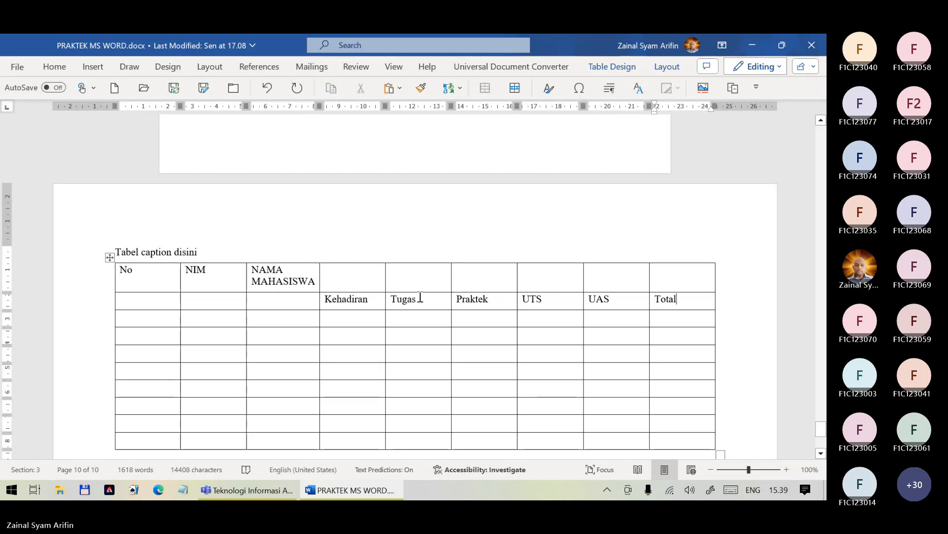
Select the six empty first-row cells above the headings Kehadiran through Total
left_click_drag(357, 275, 690, 283)
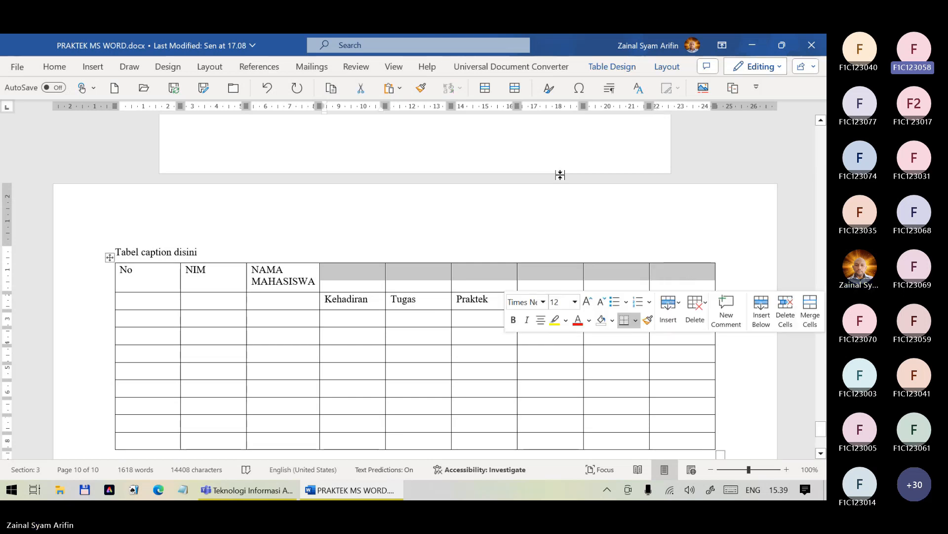
left_click(666, 68)
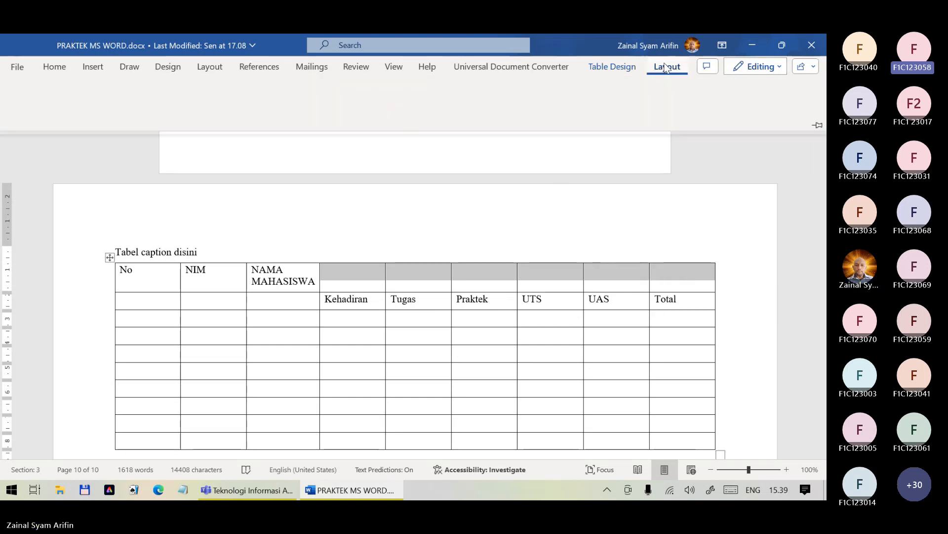
Switch to the Teams meeting, mute the two participants whose microphones are on, and return to the Word document
left_click(226, 490)
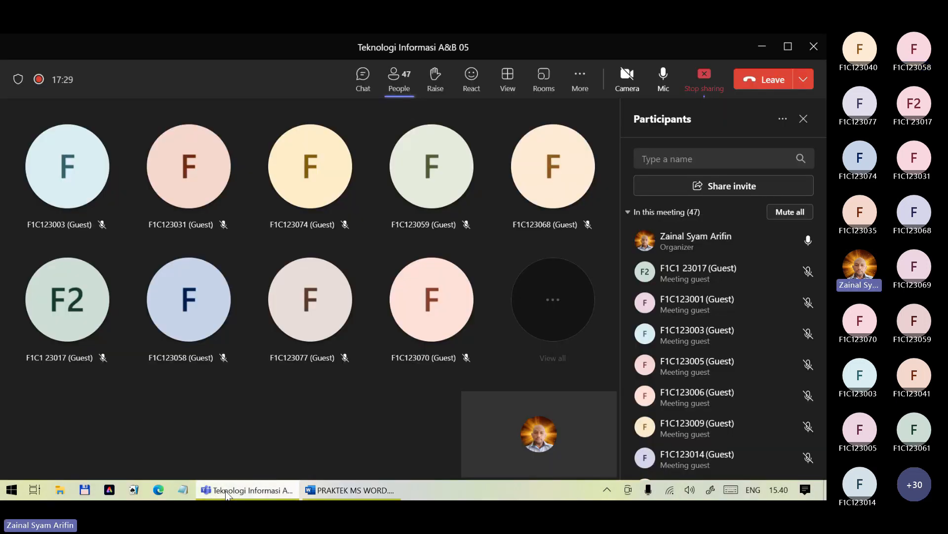
scroll(692, 299, "down", 5)
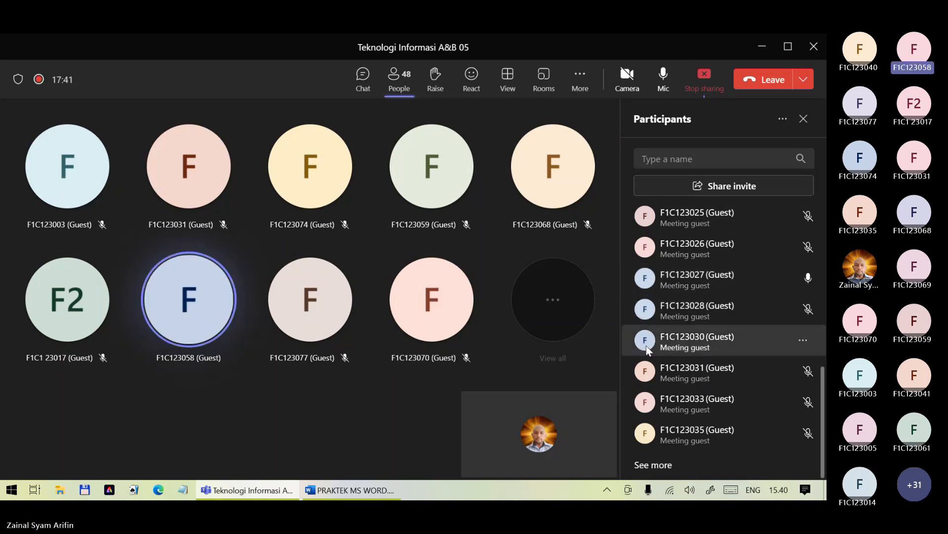
left_click(809, 281)
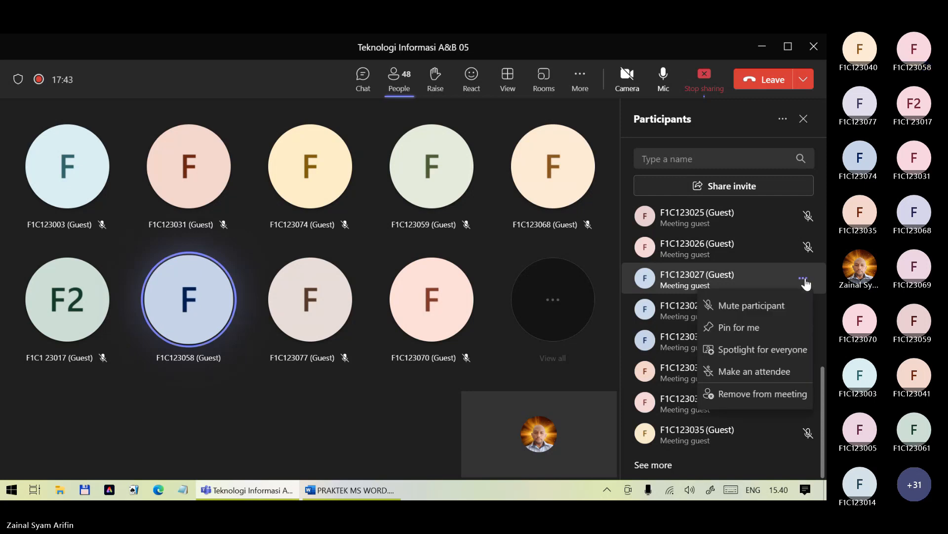
left_click(759, 309)
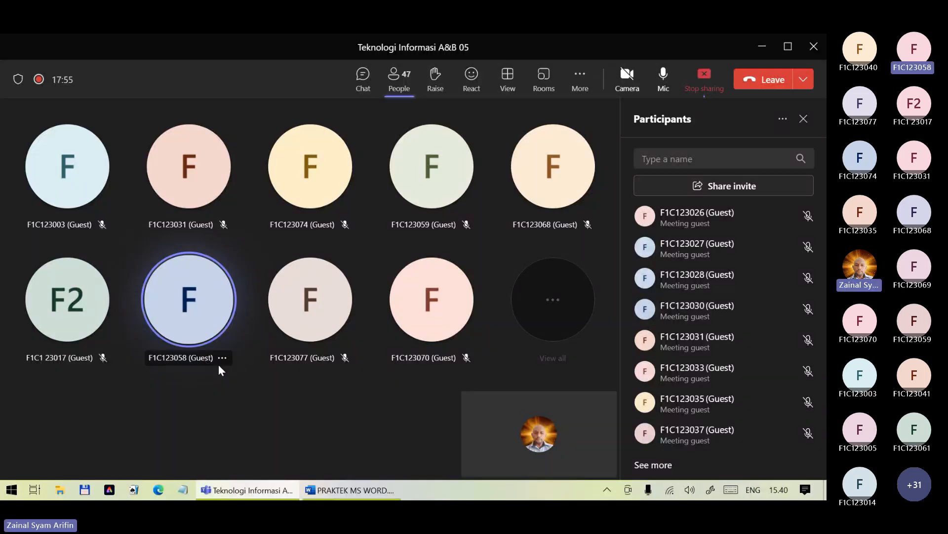
left_click(222, 358)
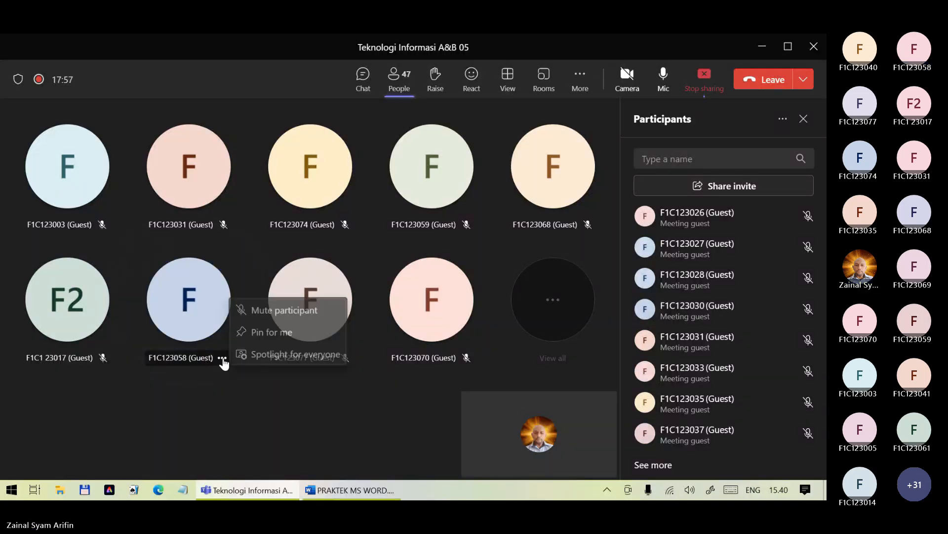
left_click(273, 317)
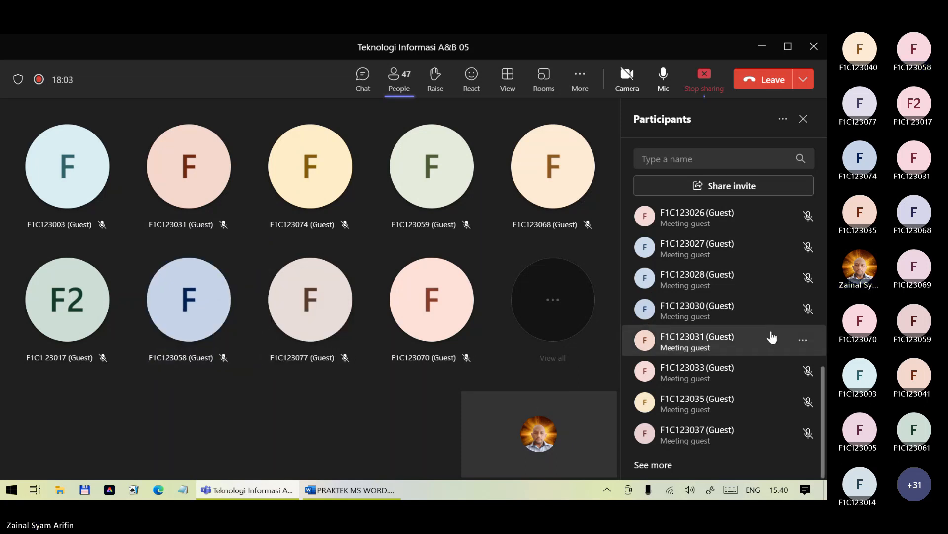
left_click(242, 488)
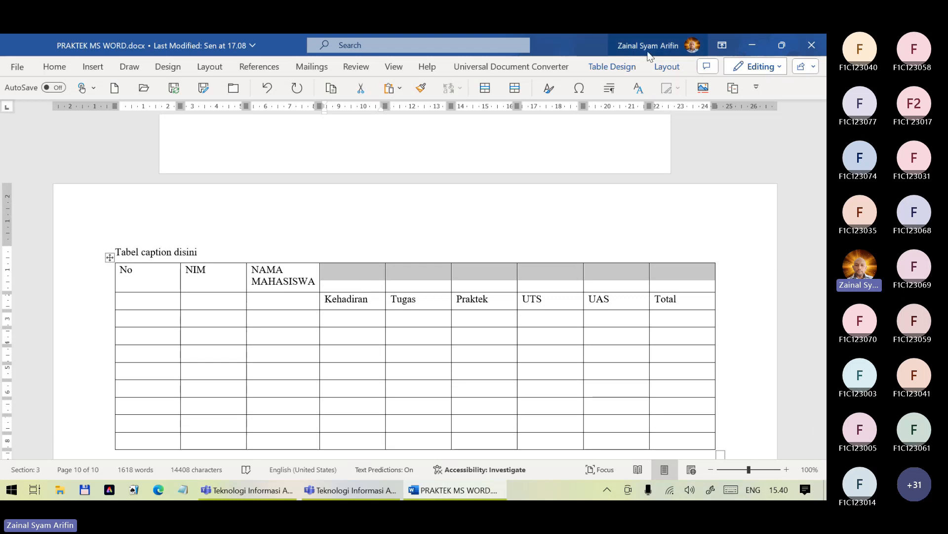
Merge the six selected first-row cells into one and enter the heading Nilai in it
left_click(666, 66)
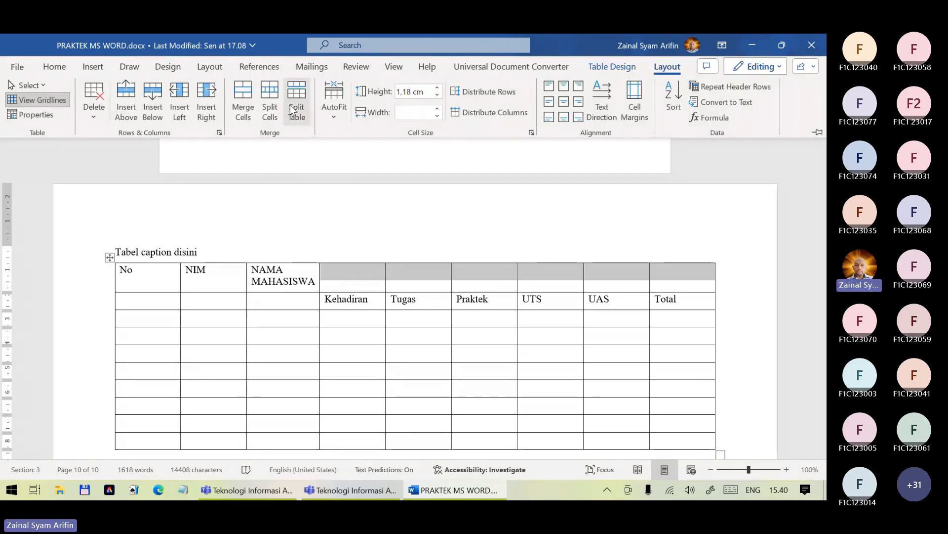
left_click(242, 96)
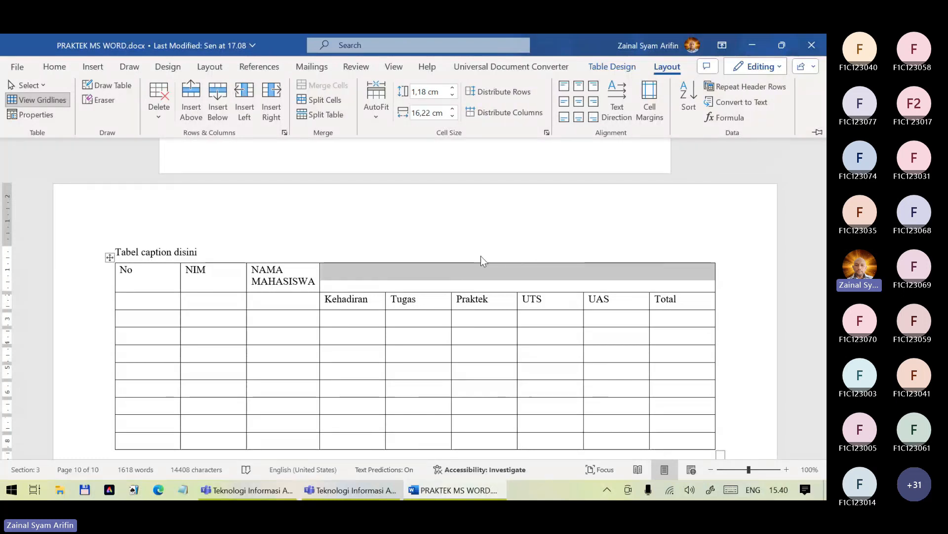
left_click(526, 274)
type("Nilai")
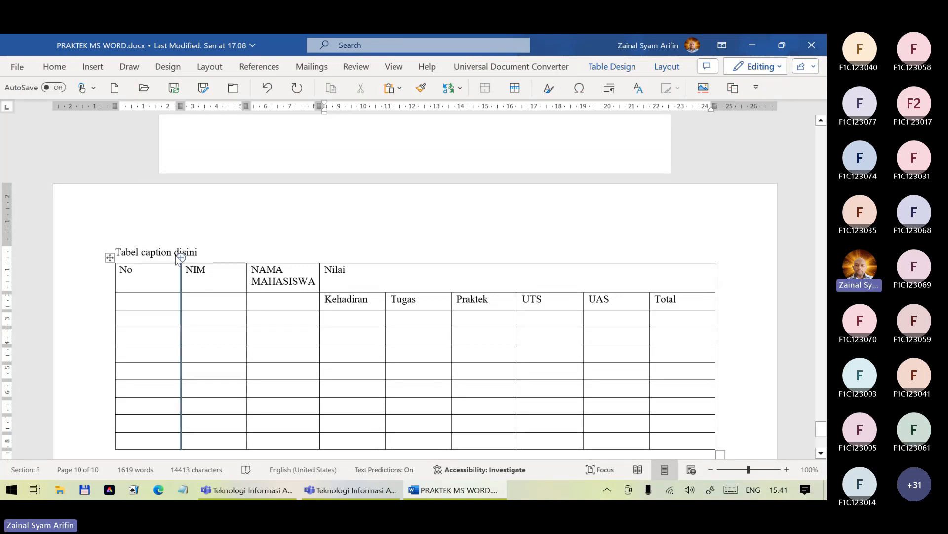
Merge the No heading cell with the empty cell directly below it
left_click_drag(162, 272, 158, 294)
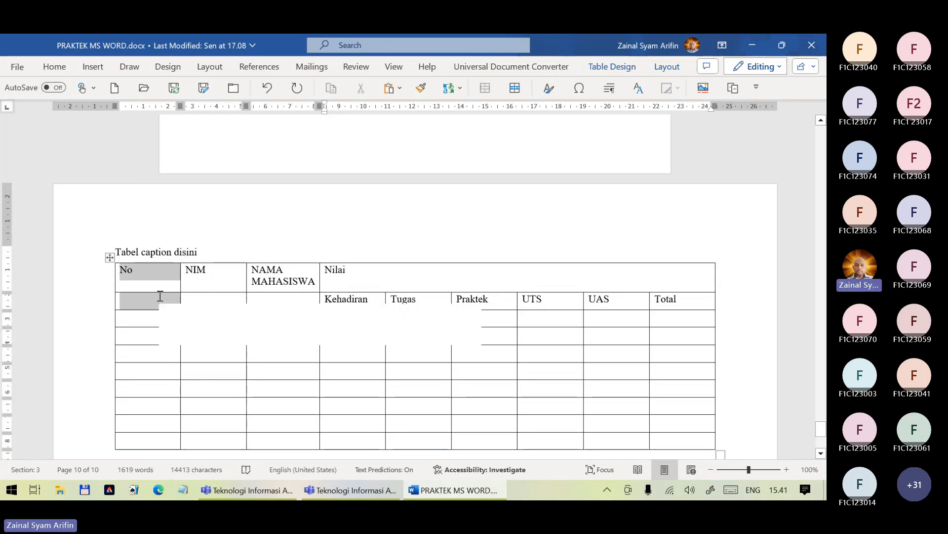
left_click(662, 45)
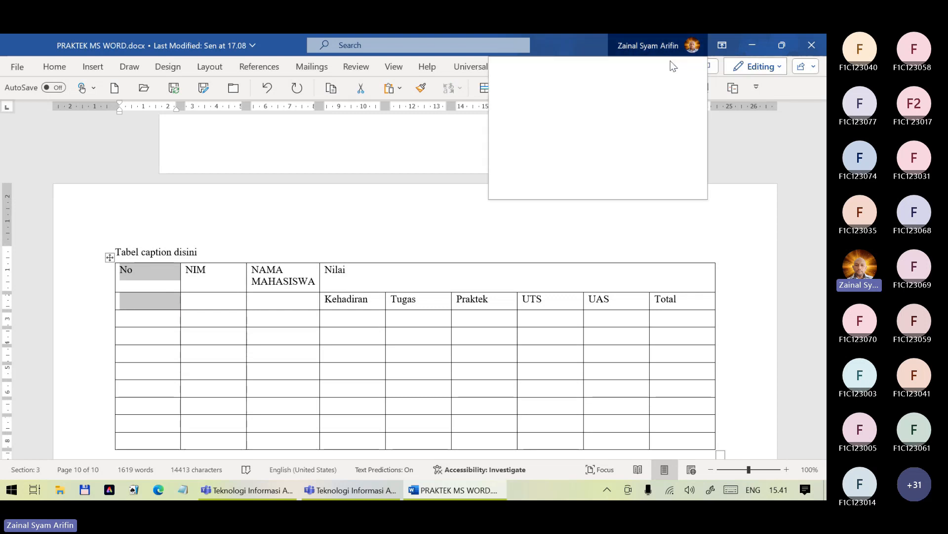
left_click(405, 130)
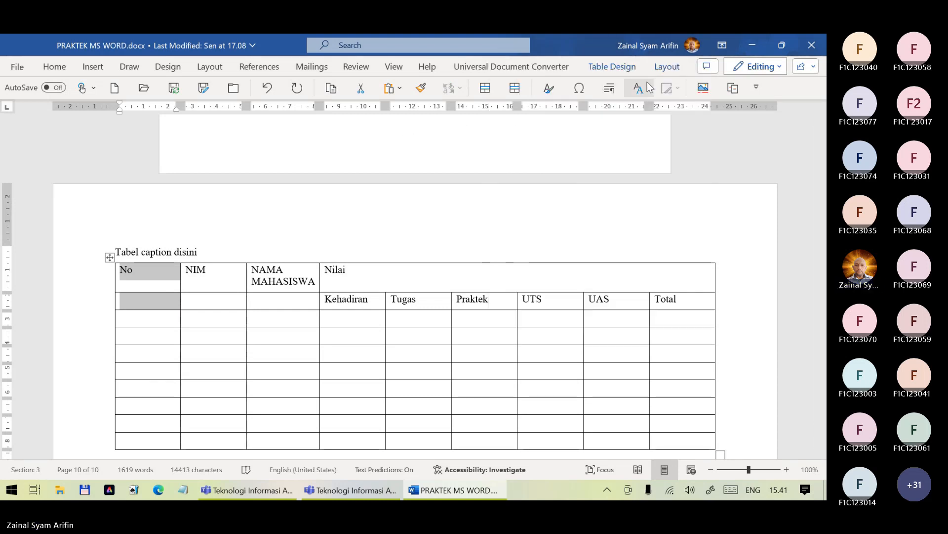
left_click(670, 70)
left_click(242, 102)
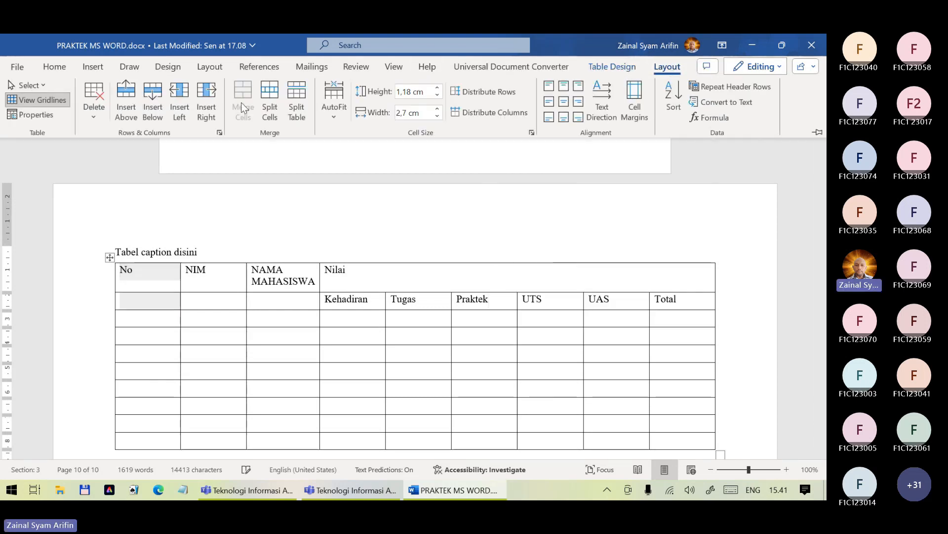
Merge the NIM and NAMA MAHASISWA heading cells each with the empty cell directly below it
left_click(212, 274)
left_click_drag(214, 274, 224, 295)
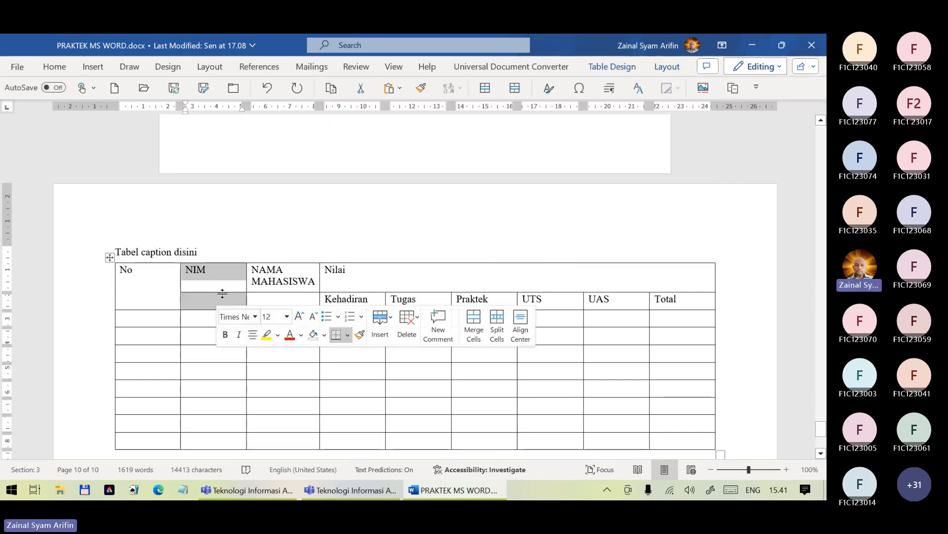
left_click(279, 271)
left_click_drag(279, 272, 280, 295)
key("F4")
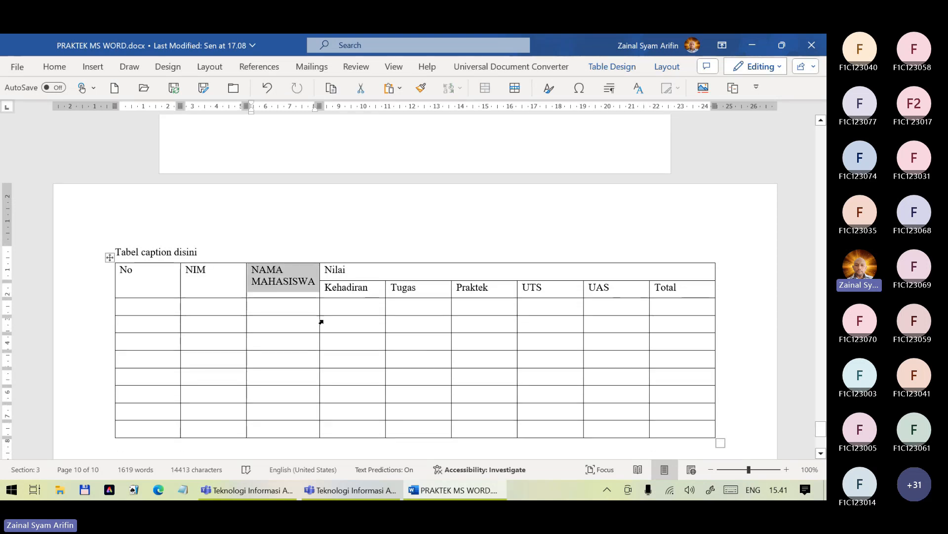
Select both header rows of the table and centre their text horizontally and vertically within the cells
left_click(344, 307)
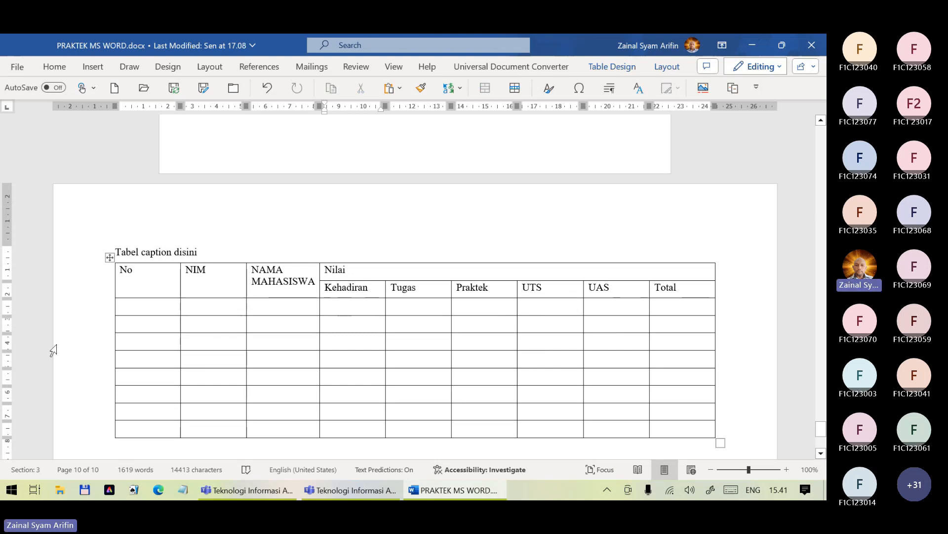
left_click(78, 286)
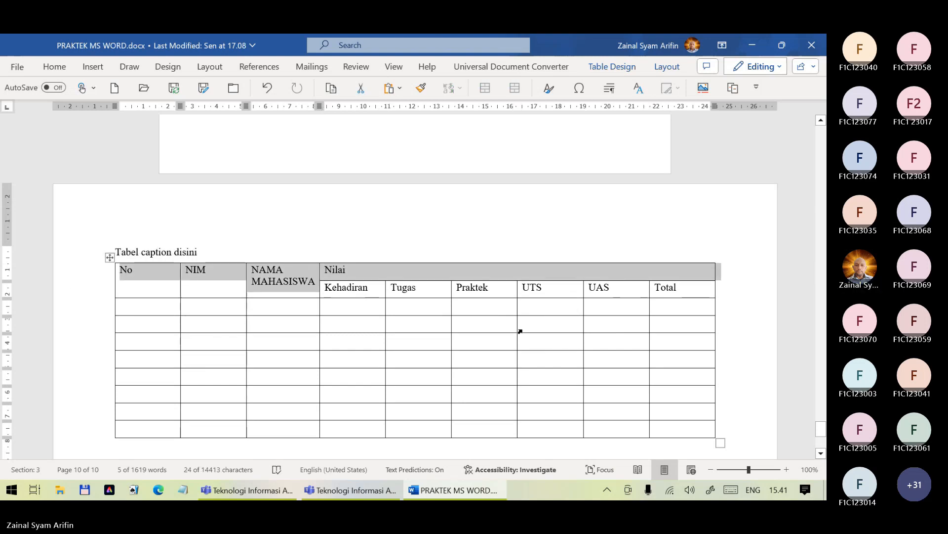
left_click(688, 290, "shift")
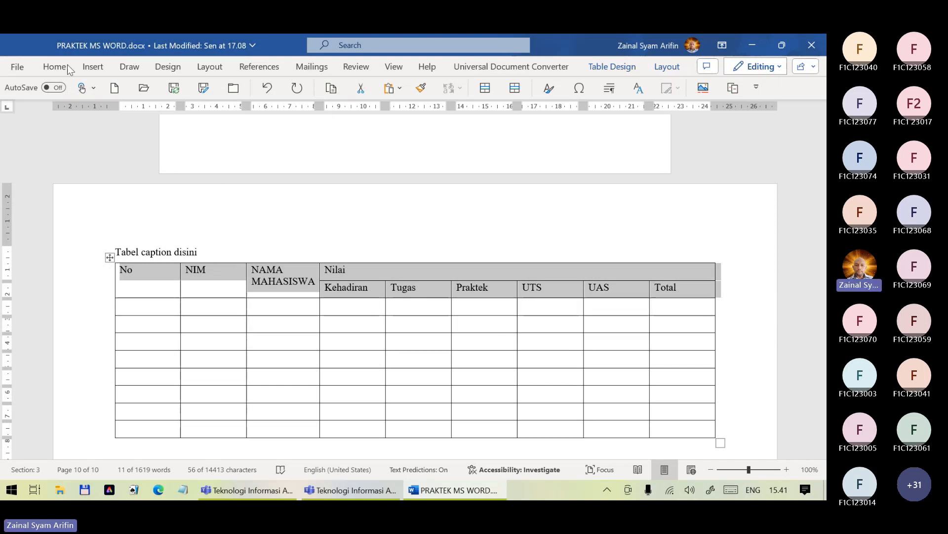
left_click(54, 66)
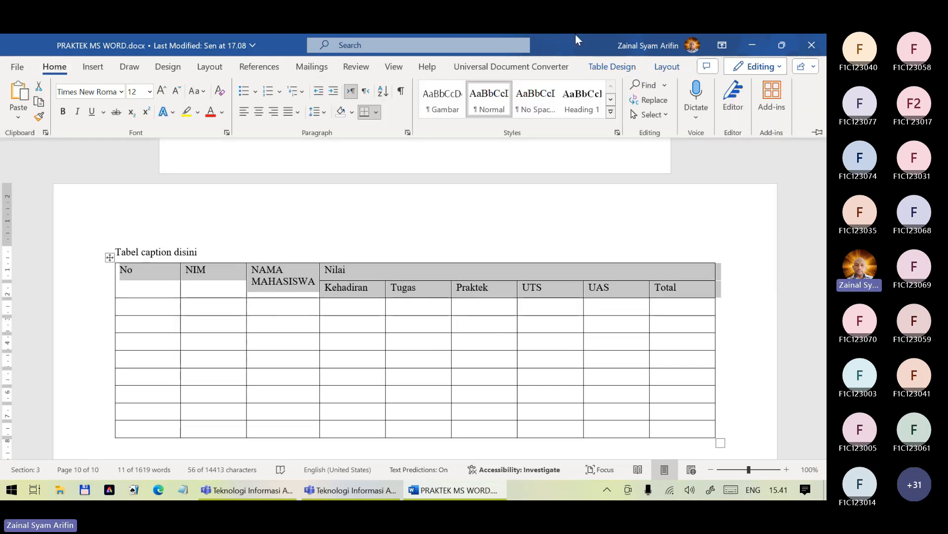
left_click(668, 69)
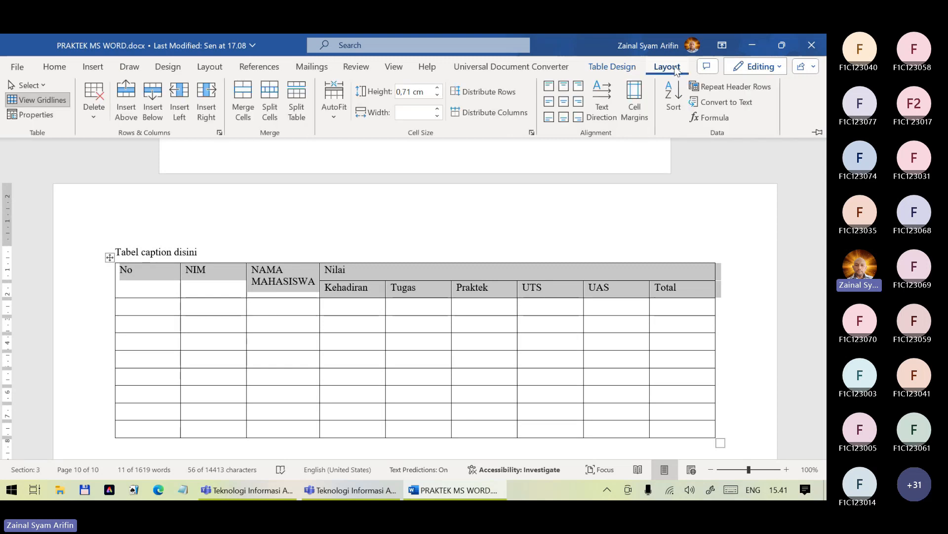
left_click(564, 102)
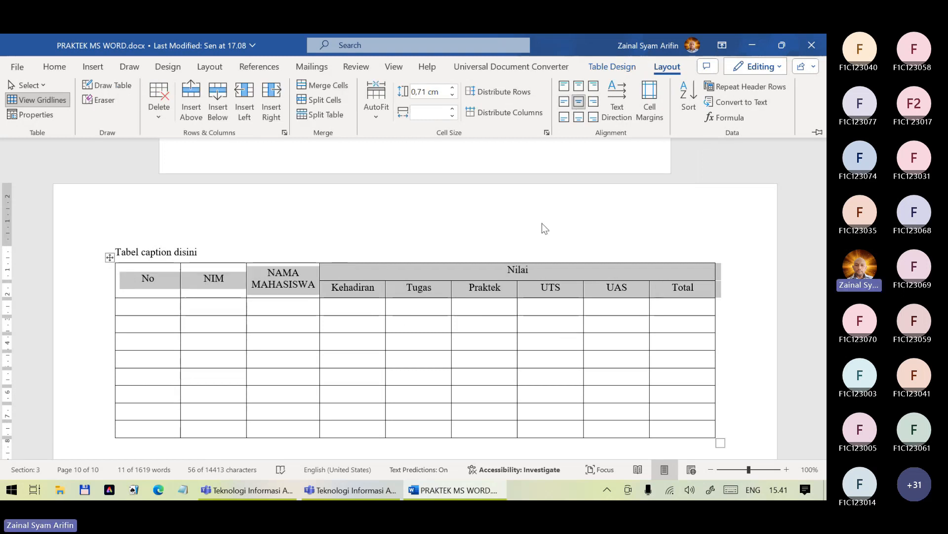
left_click(55, 66)
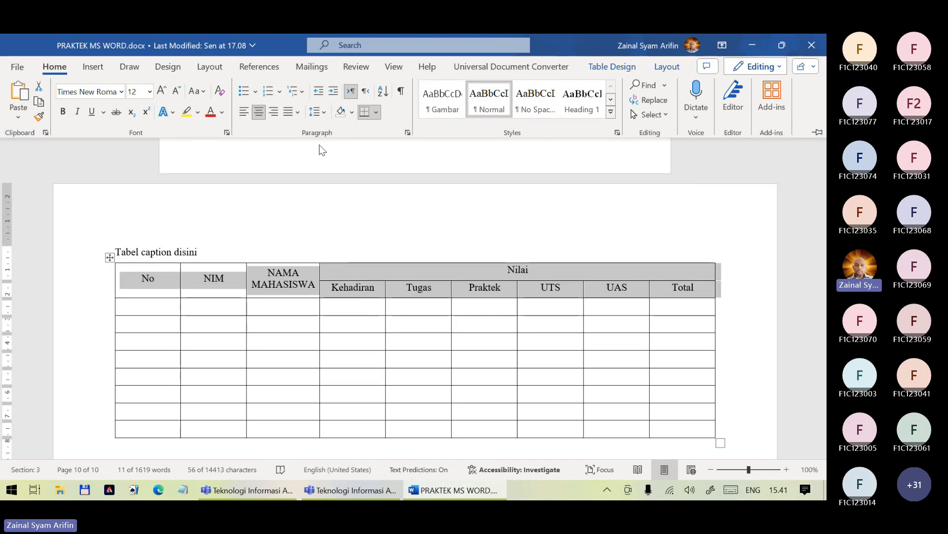
left_click(407, 132)
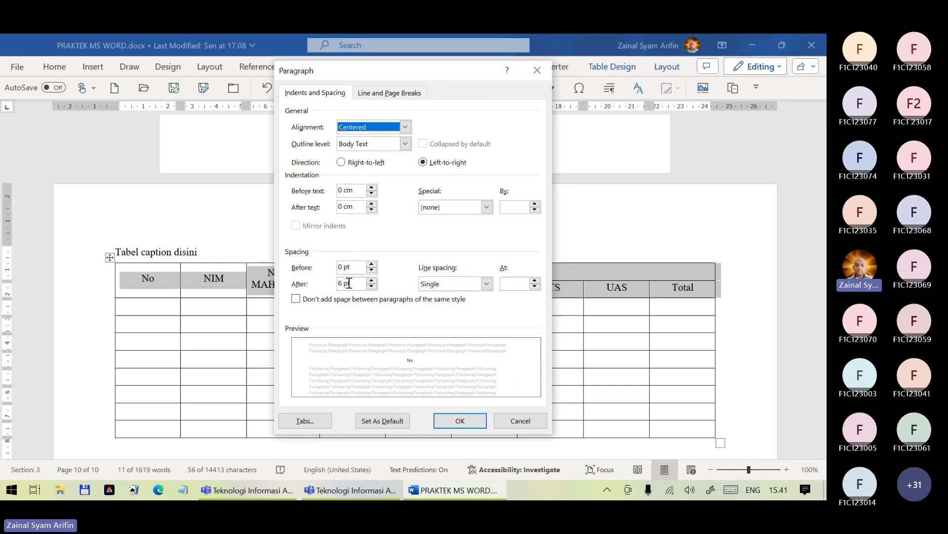
key("Escape")
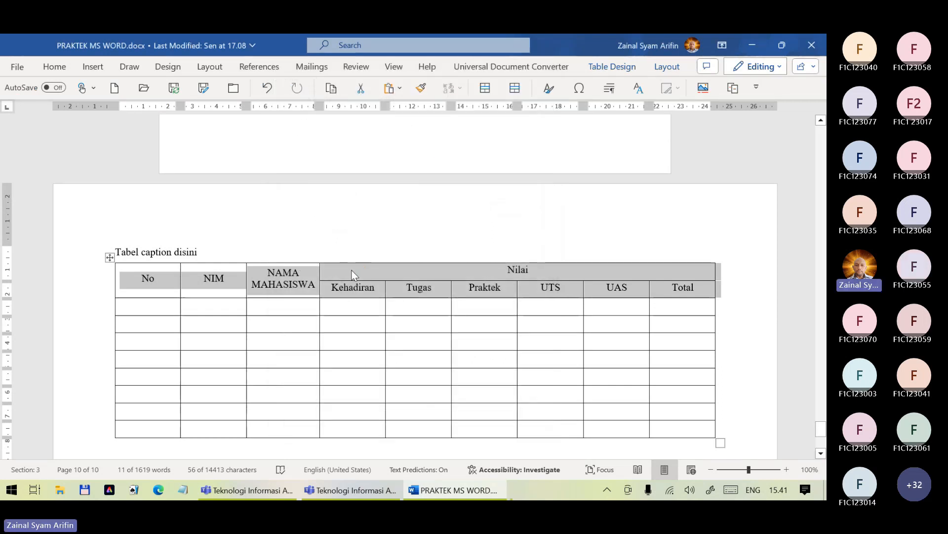
Magnify the screen and set the selected header rows' paragraph spacing to 3 pt before and 3 pt after, with single line spacing
key("super+plus")
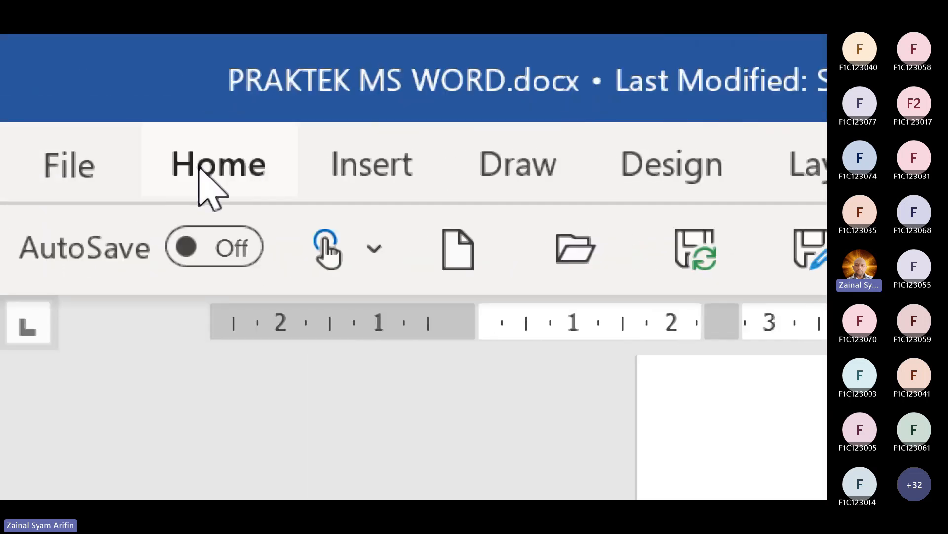
left_click(207, 182)
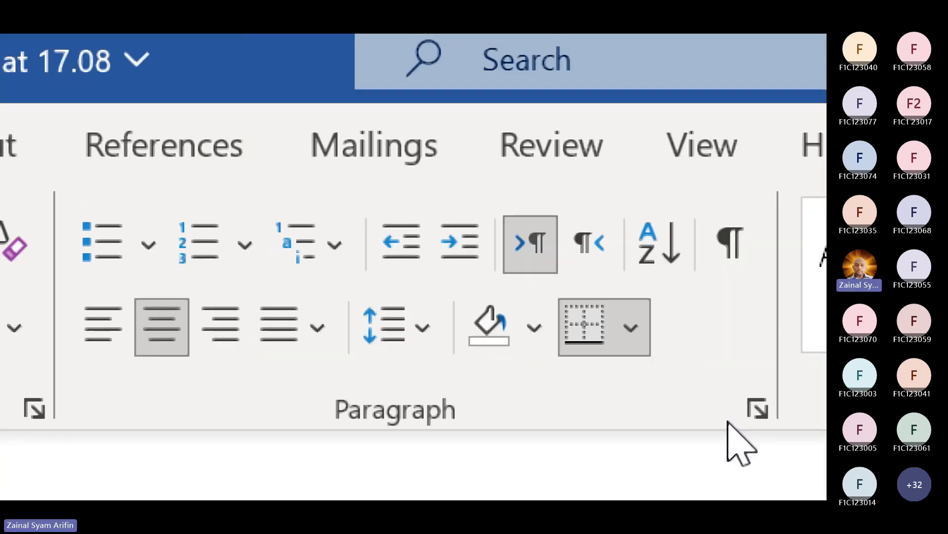
left_click(758, 408)
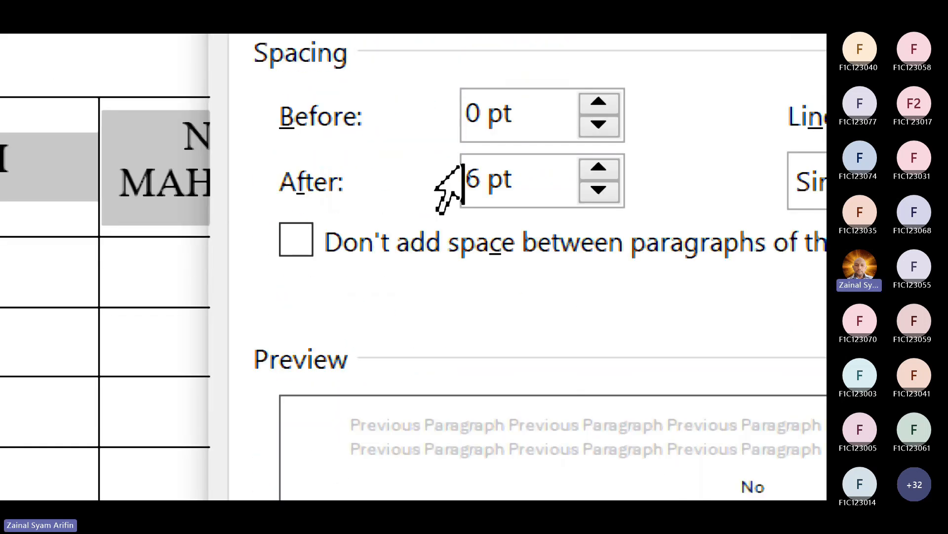
left_click_drag(483, 121, 438, 118)
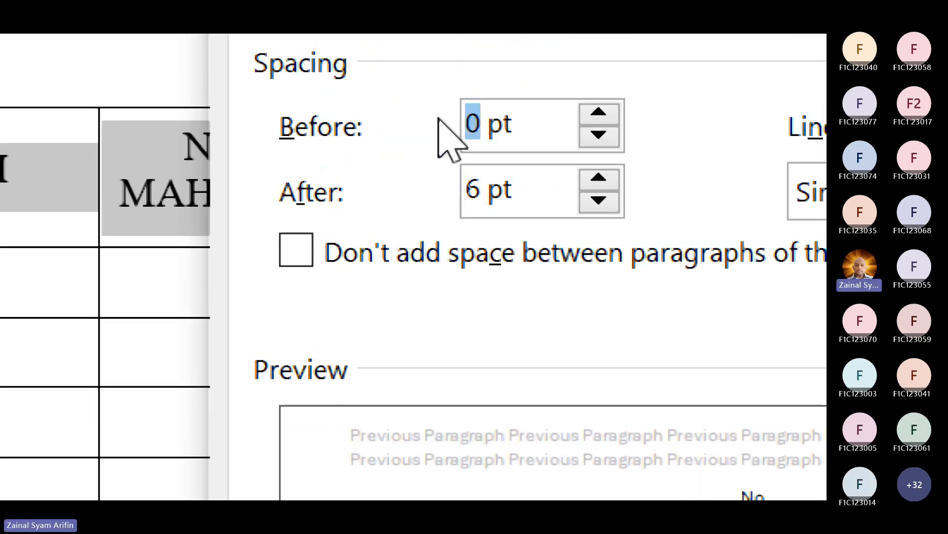
type("3")
left_click_drag(417, 328, 341, 324)
type("3")
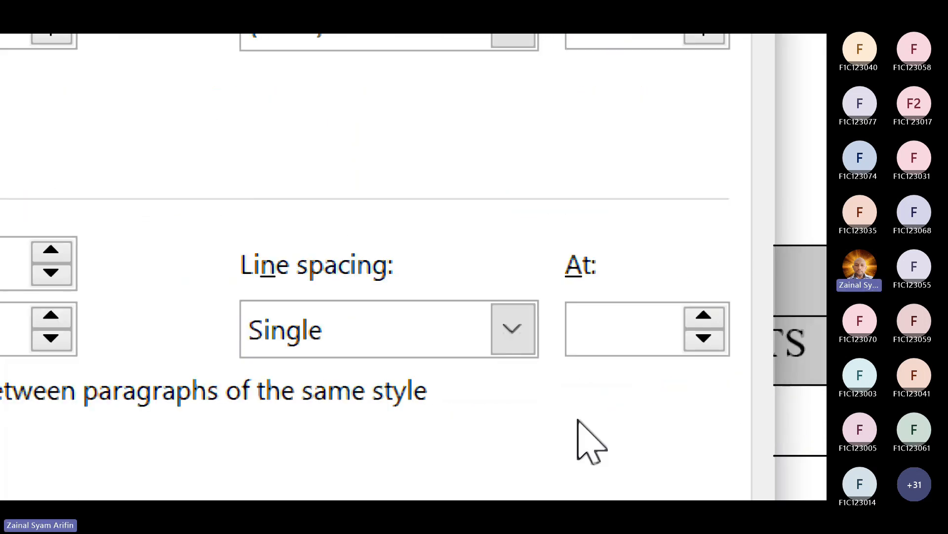
left_click(512, 327)
left_click(378, 385)
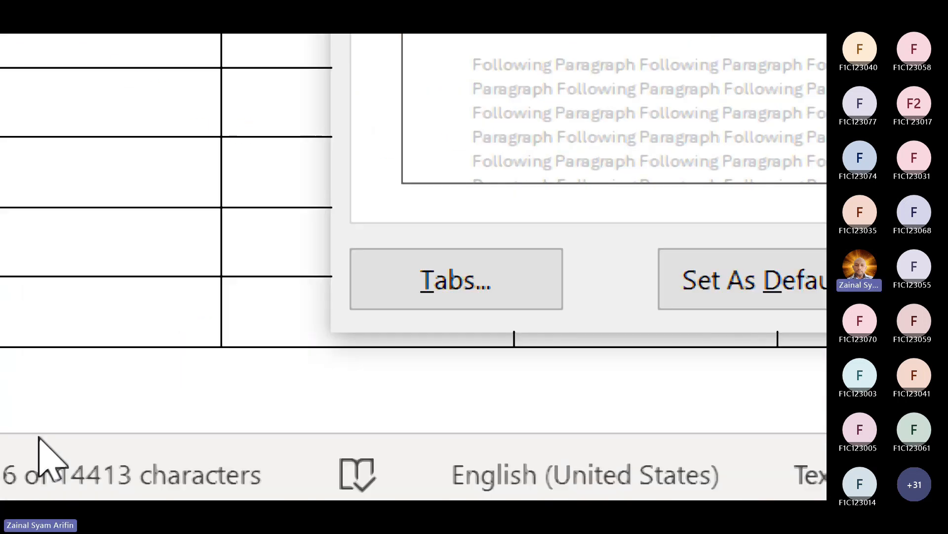
left_click(726, 292)
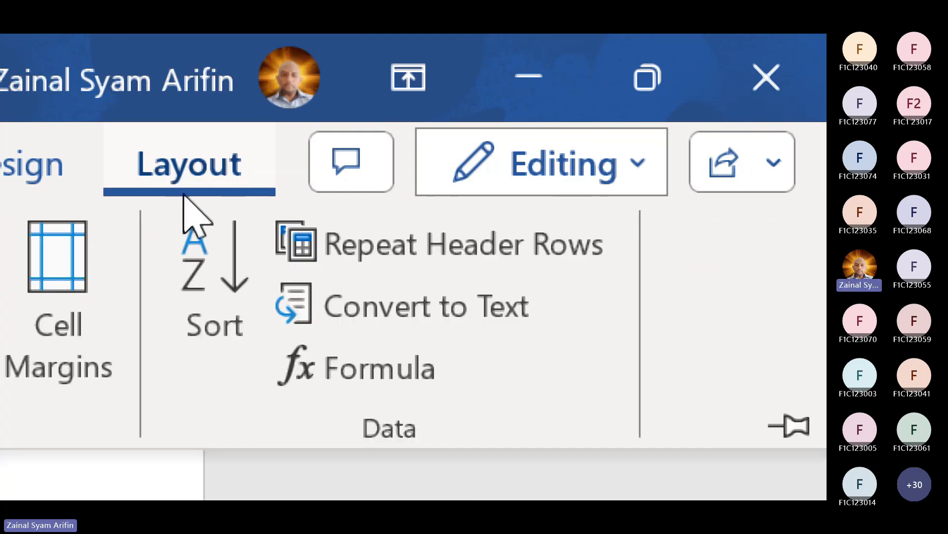
Set the two selected header rows to repeat on every page, place the cursor in the table's last cell, and turn off the screen magnifier
left_click(419, 254)
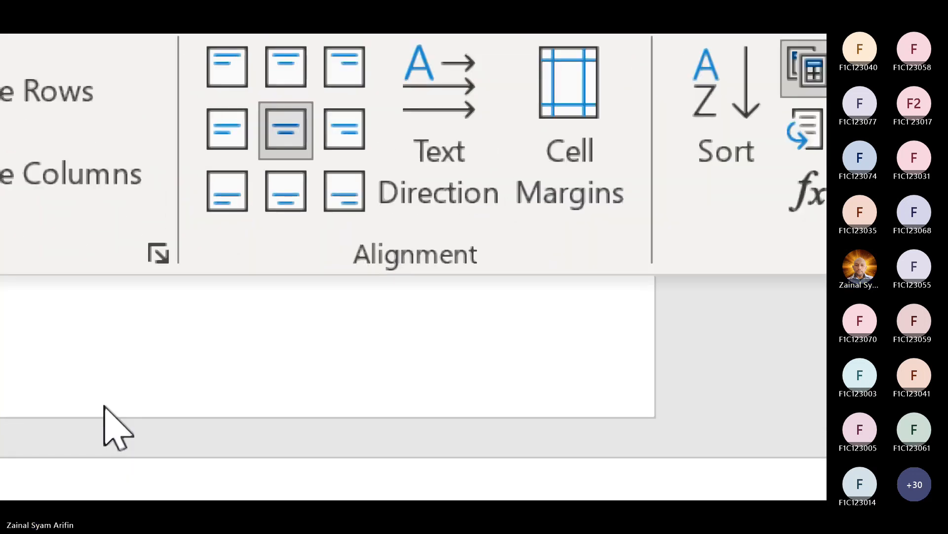
left_click(339, 342)
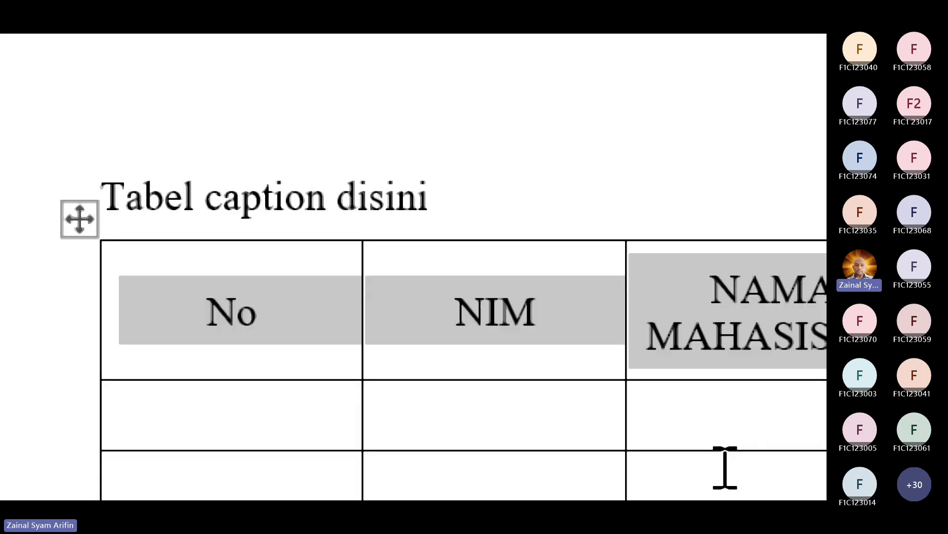
left_click(513, 341)
scroll(720, 266, "down", 5)
scroll(728, 280, "up", 3)
scroll(728, 282, "down", 2)
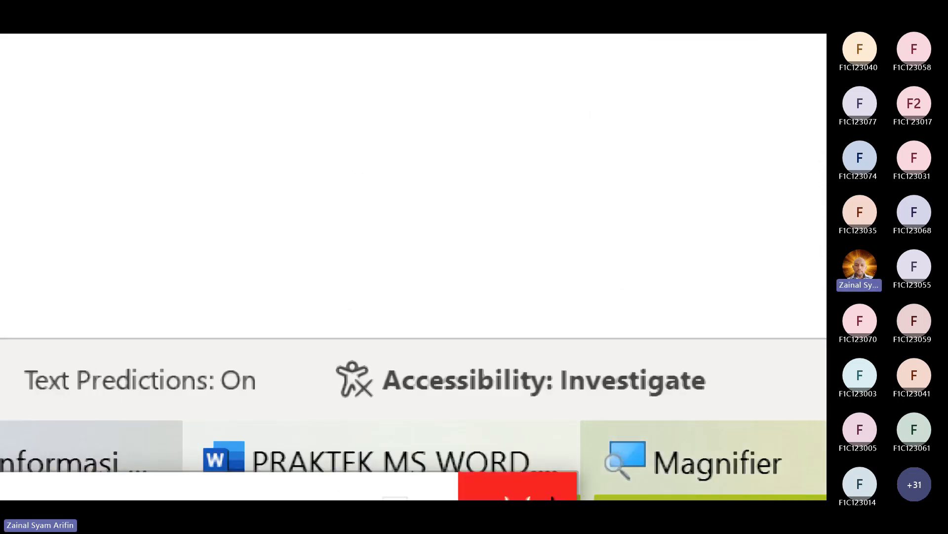
left_click(551, 496)
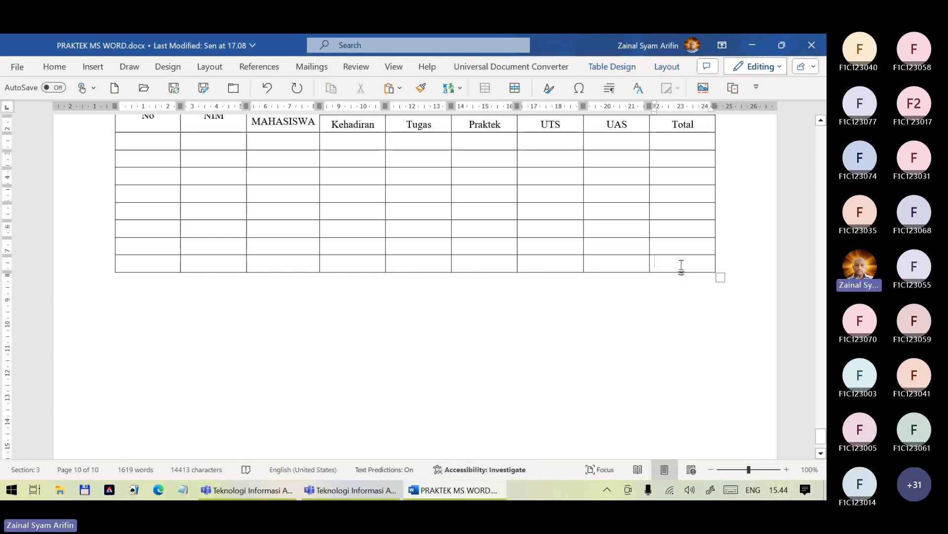
Add ten empty rows at the end of the table so that it fills the landscape page
key("Tab")
key("Tab")
key("Tab")
key("Tab")
key("Tab")
key("Tab")
key("Tab")
key("Tab")
key("Tab")
key("Tab")
key("Tab")
key("Tab")
key("Tab")
key("Tab")
key("Tab")
key("Tab")
key("Tab")
key("Tab")
key("Tab")
key("Tab")
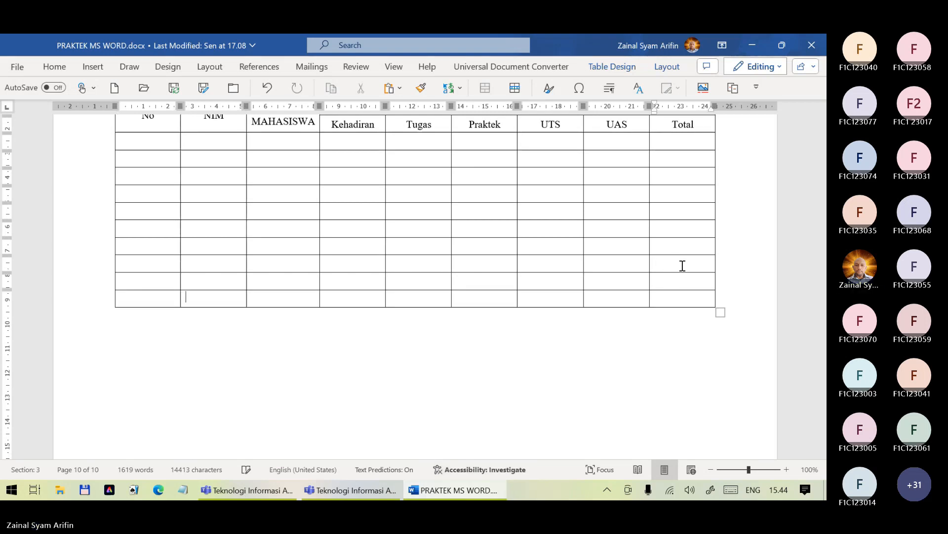
key("Tab")
key("Tab")
key("Tab")
key("Tab")
key("Tab")
key("Tab")
key("Tab")
key("Tab")
key("Tab")
key("Tab")
key("Tab")
key("Tab")
key("Tab")
key("Tab")
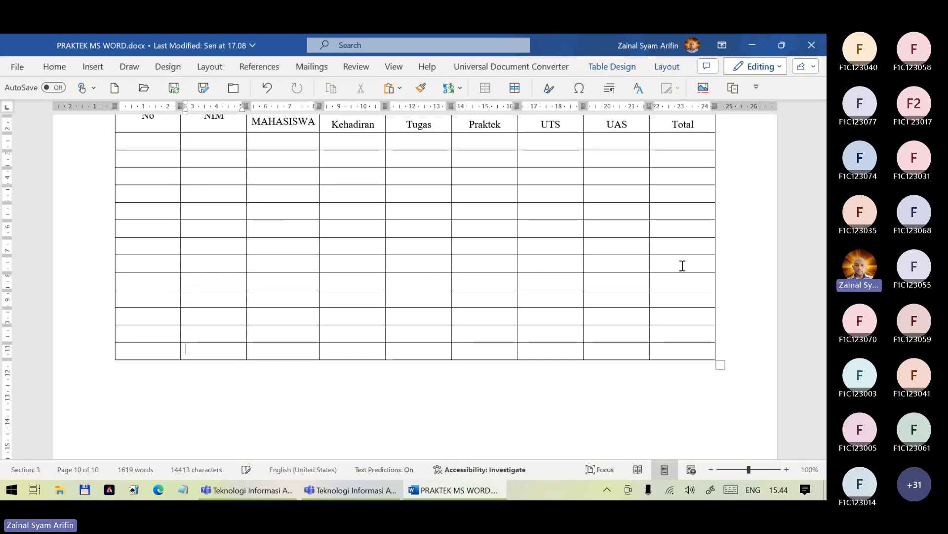
key("Tab")
key("Tab")
key("Tab")
key("Tab")
key("Tab")
key("Tab")
key("Tab")
key("Tab")
key("Tab")
key("Tab")
key("Tab")
key("Tab")
key("Tab")
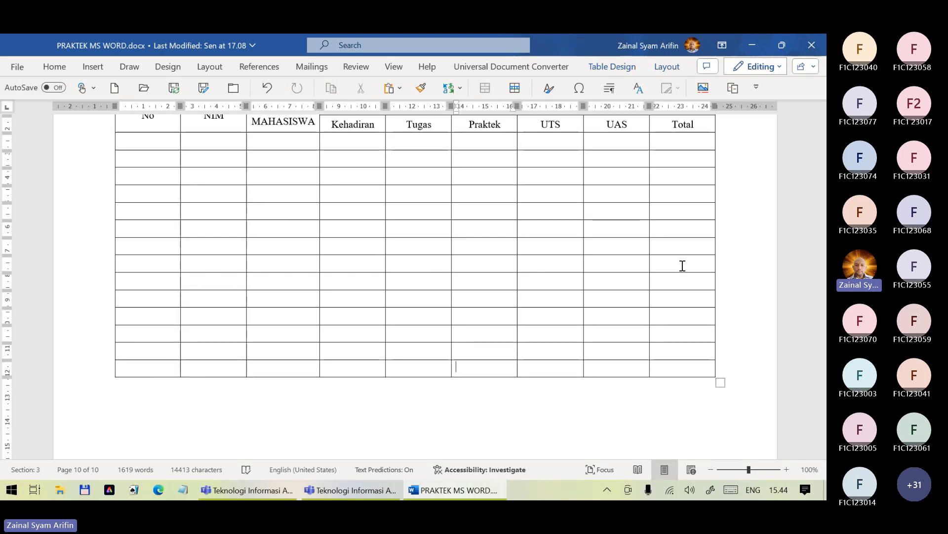
key("Tab")
key("Tab")
key("Tab")
key("Tab")
key("Tab")
key("Tab")
key("Tab")
key("Tab")
key("Tab")
key("Tab")
key("Tab")
key("Tab")
key("Tab")
key("Tab")
key("Tab")
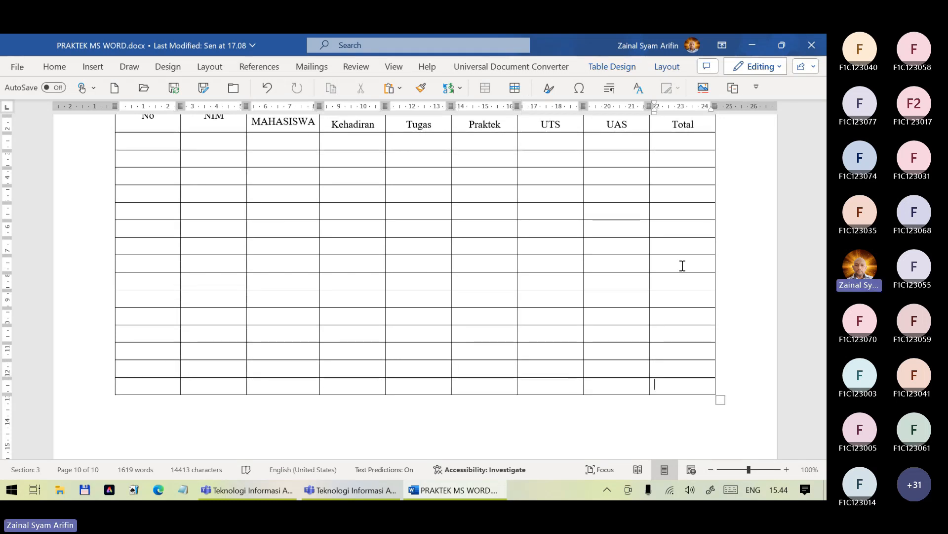
key("Tab")
key("Tab")
key("Tab")
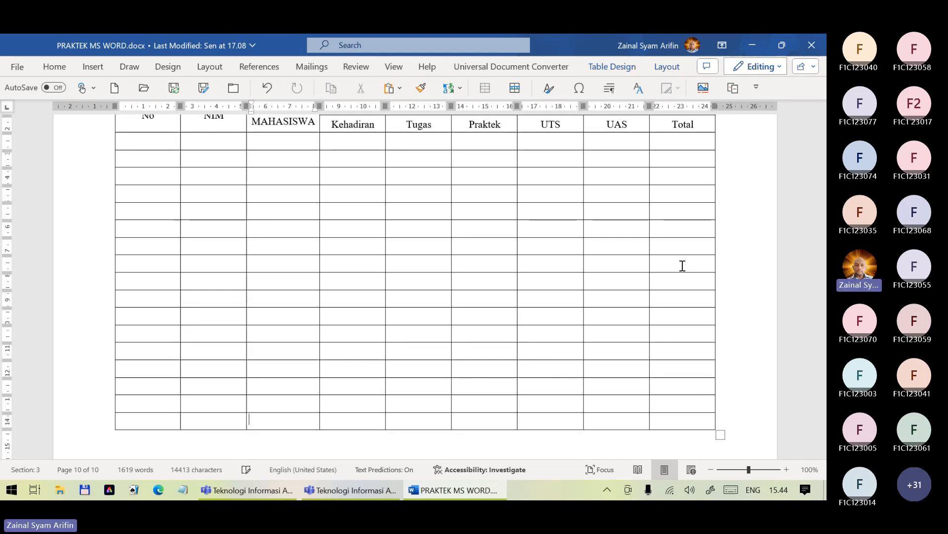
key("Tab")
key("Tab")
key("Tab")
key("Tab")
key("Tab")
key("Tab")
key("Tab")
key("Tab")
key("Tab")
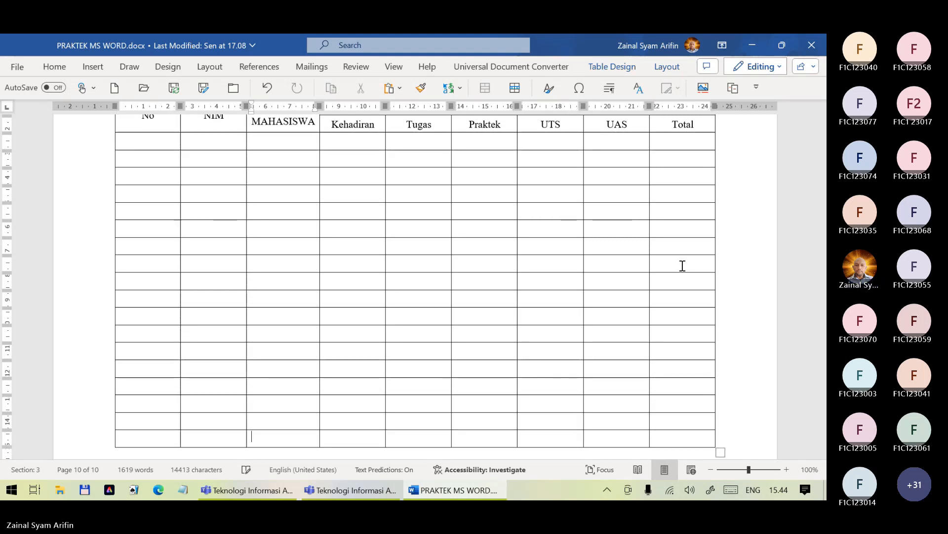
key("Tab")
Extend the table onto the following page with three more empty rows beneath the repeated header
scroll(682, 267, "down", 5)
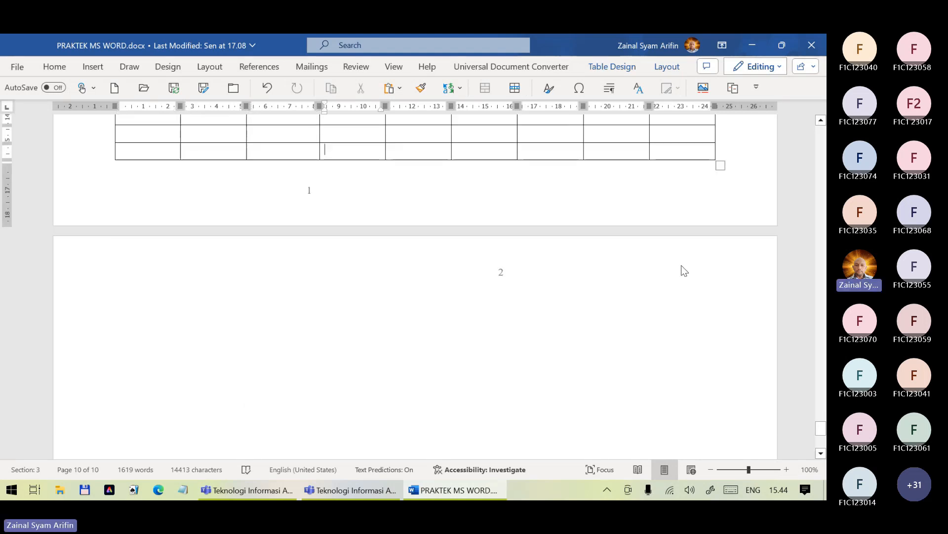
key("Tab")
key("Tab")
key("Tab")
key("Tab")
key("Tab")
key("Tab")
key("Tab")
key("Tab")
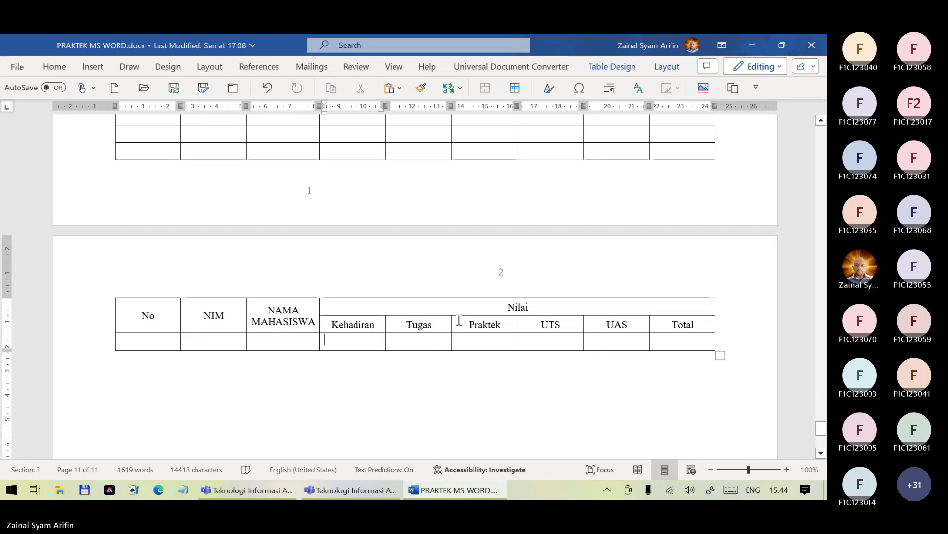
key("Tab")
key("Tab")
key("Tab")
key("Tab")
key("Tab")
key("Tab")
key("Tab")
key("Tab")
key("Tab")
key("Tab")
key("Tab")
key("Tab")
key("Tab")
key("Tab")
key("Tab")
key("Tab")
key("Tab")
key("Tab")
key("Tab")
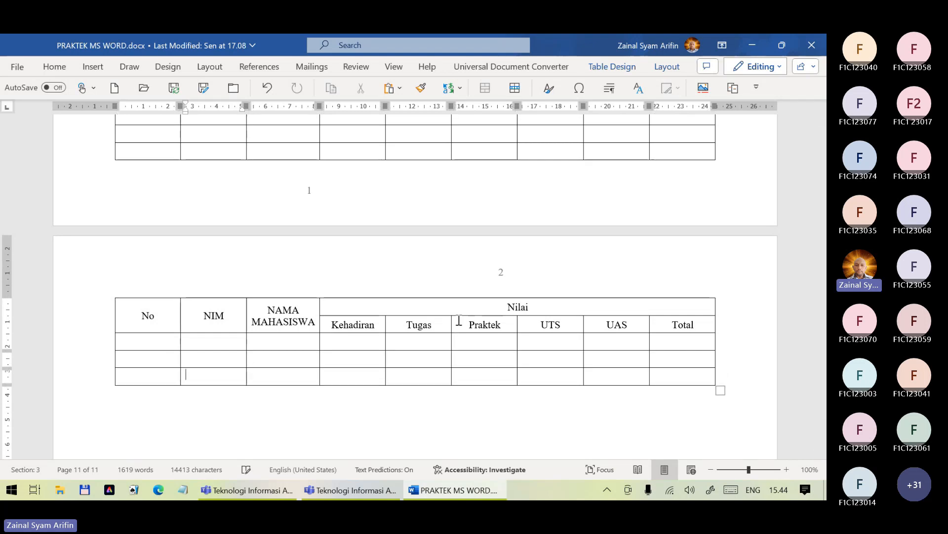
Add two more empty rows at the end of the grade table
key("Tab")
key("Tab")
key("Tab")
key("Tab")
key("Tab")
key("Tab")
key("Tab")
key("Tab")
key("Tab")
key("Tab")
key("Tab")
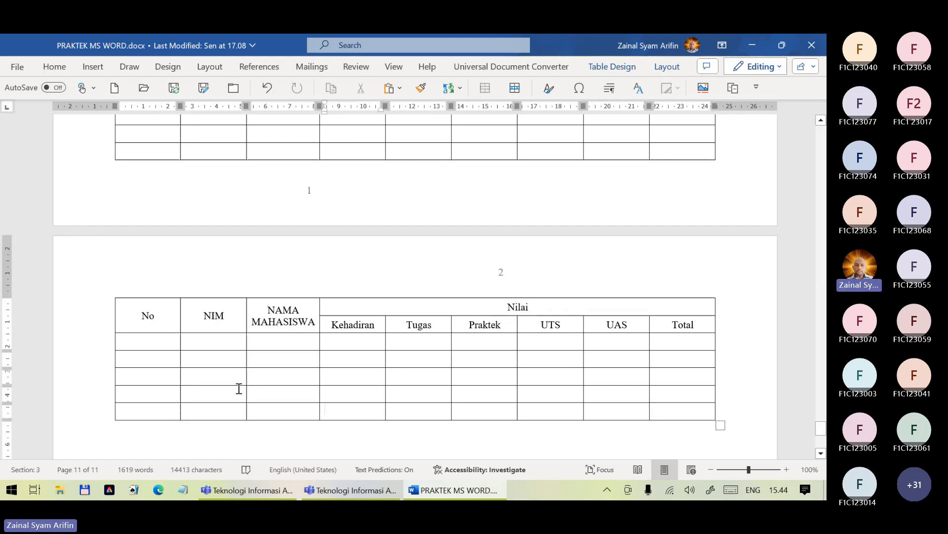
Number the first four body rows 1 to 4 and narrow the No column to fit its heading
scroll(95, 405, "up", 8)
scroll(123, 408, "down", 2)
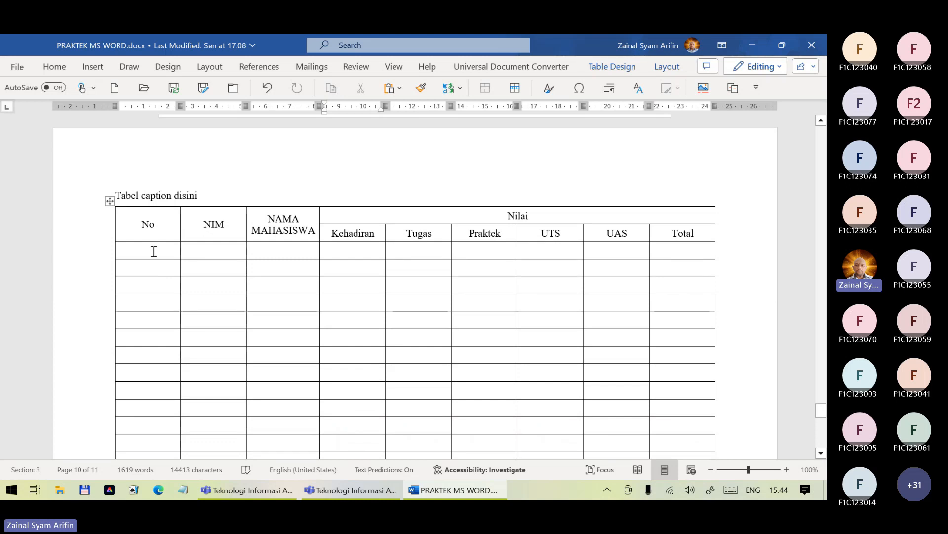
left_click(154, 250)
type("1")
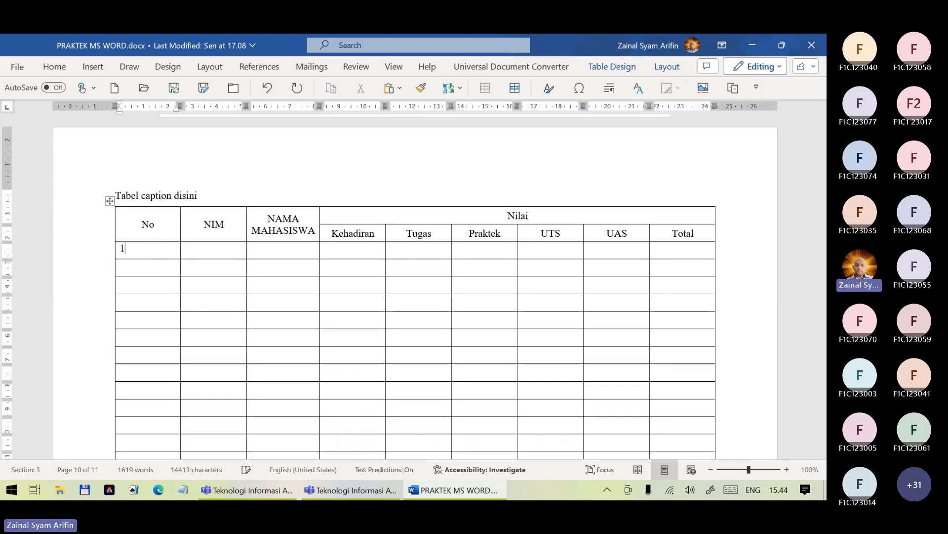
key("Down")
type("2 ")
type("3")
key("Down")
type("4")
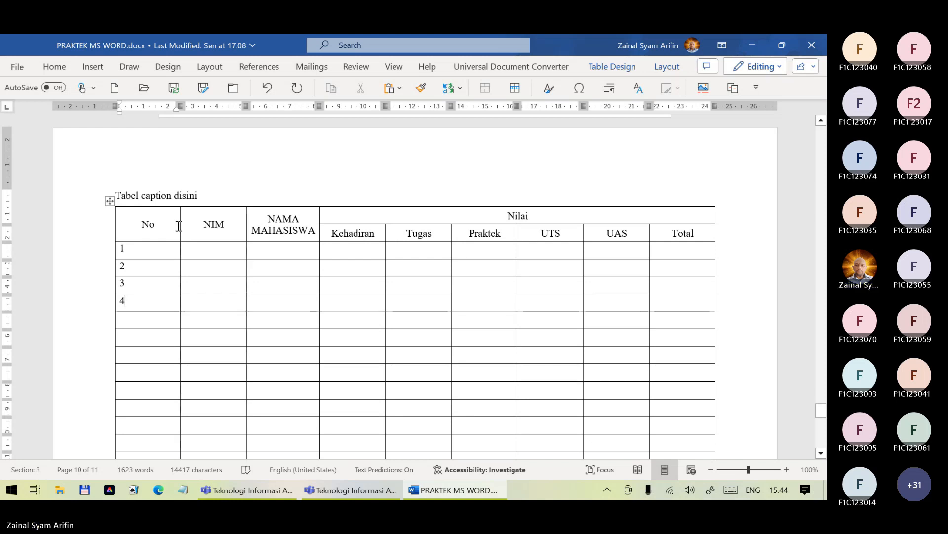
left_click_drag(180, 226, 139, 228)
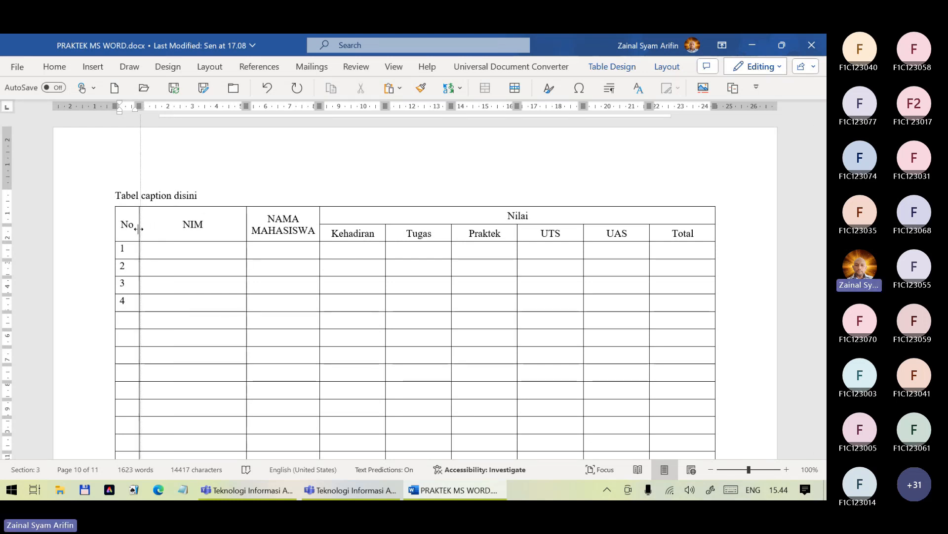
Enter a student ID number in the first row's NIM cell and narrow the NIM column to fit it
left_click(191, 249)
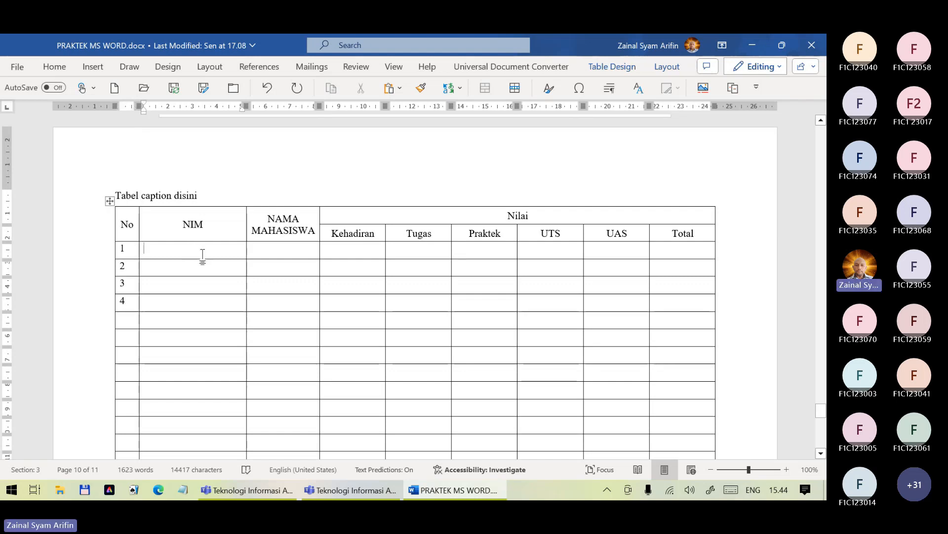
type("F1C1 ")
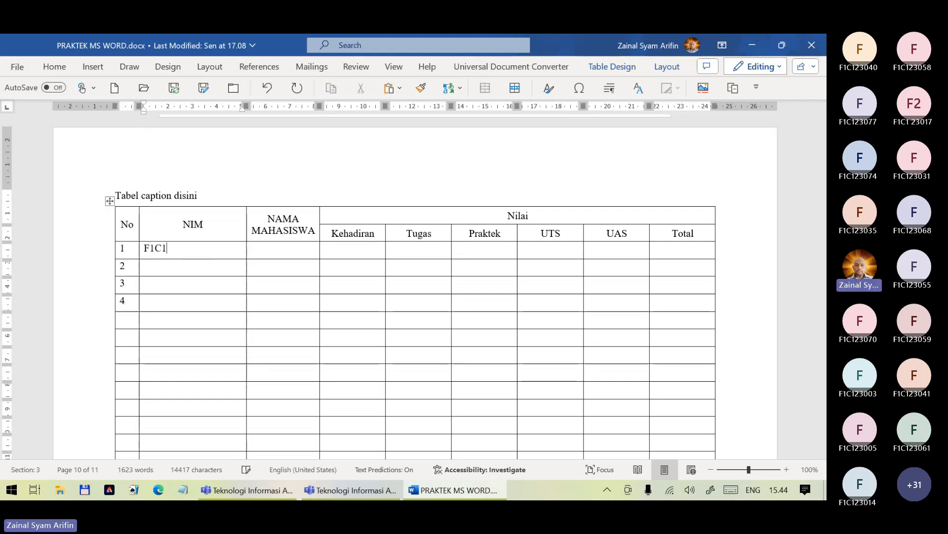
type("20 001")
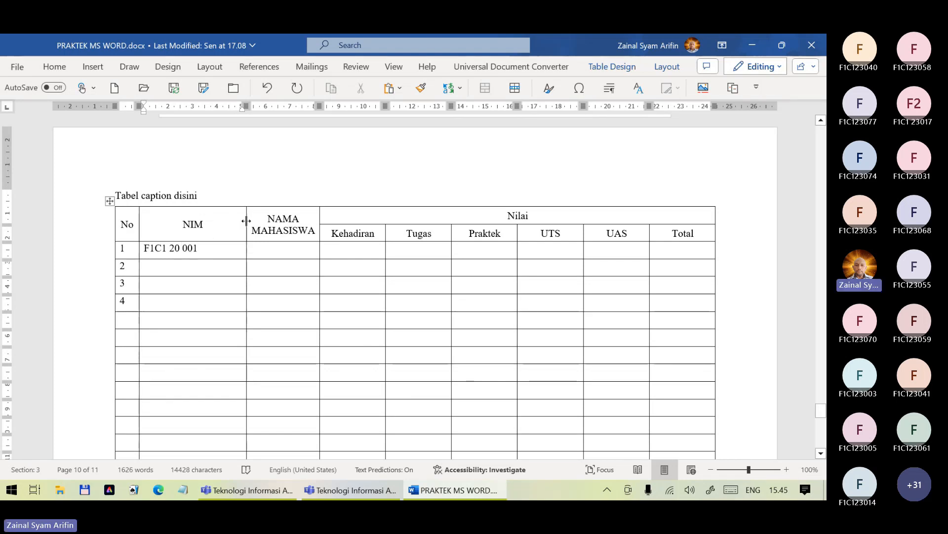
left_click_drag(247, 221, 206, 225)
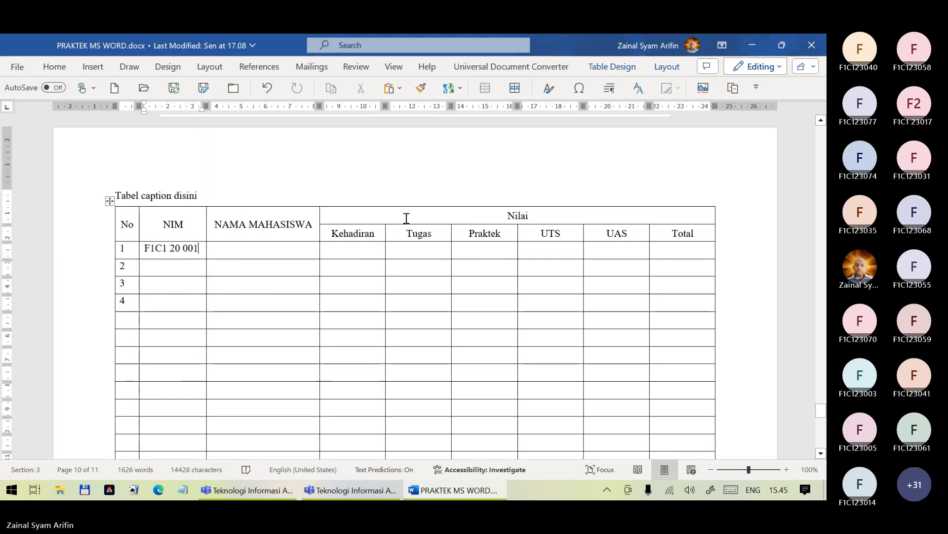
Fill in the first student's scores: Kehadiran 90, Tugas 90, Praktek 0, UTS 80 and UAS 90
type("0,")
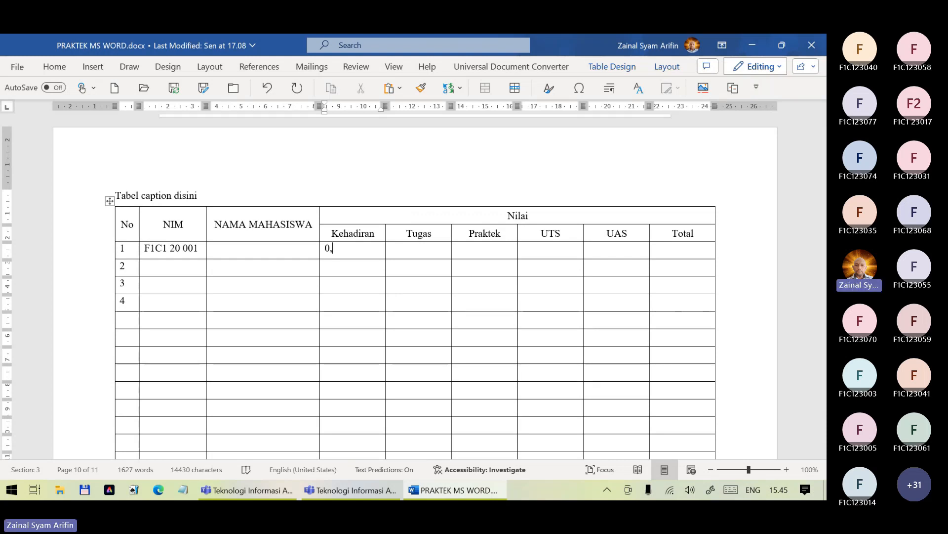
key("BackSpace")
key("BackSpace")
left_click(424, 254)
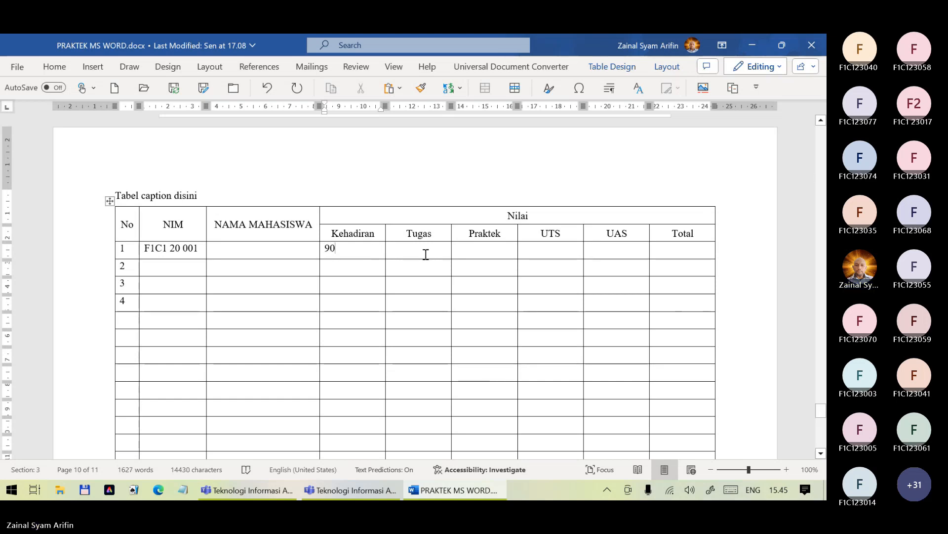
type("90")
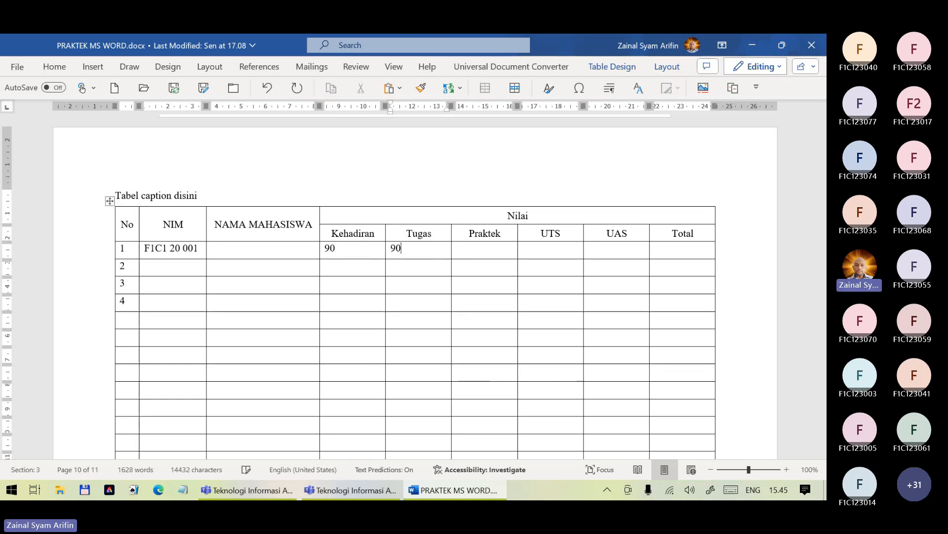
left_click(489, 251)
type("0")
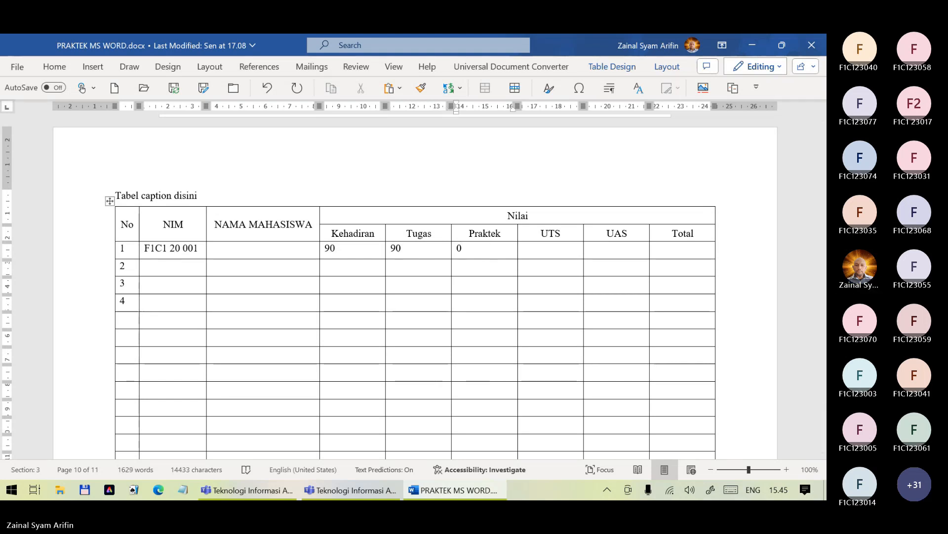
left_click(552, 252)
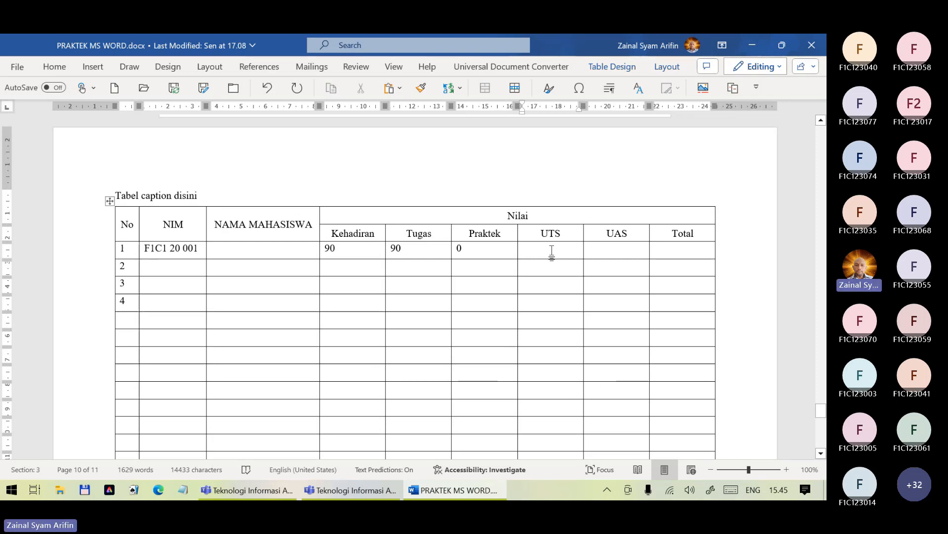
type("80")
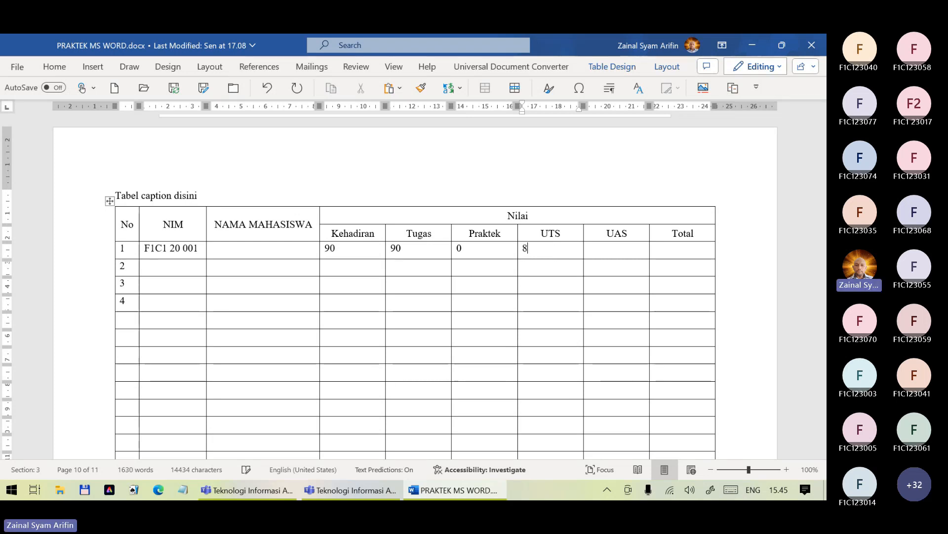
left_click(630, 252)
type("90")
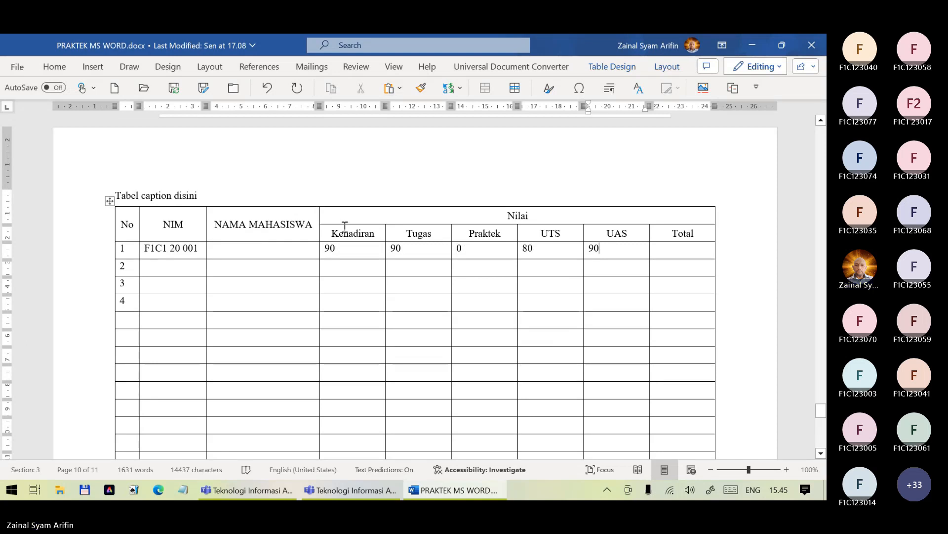
Insert an empty row under Nilai, directly above the Kehadiran to Total subheadings
left_click(105, 230)
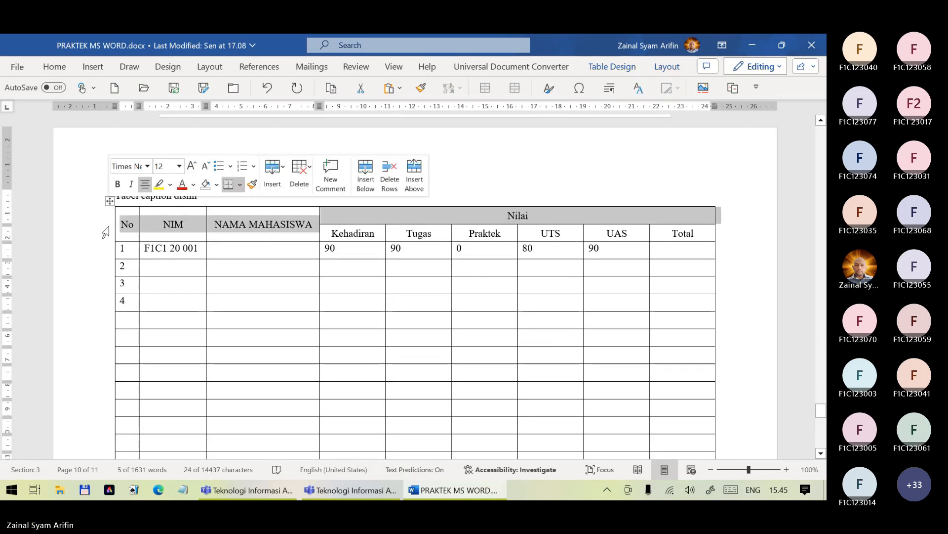
left_click(710, 233)
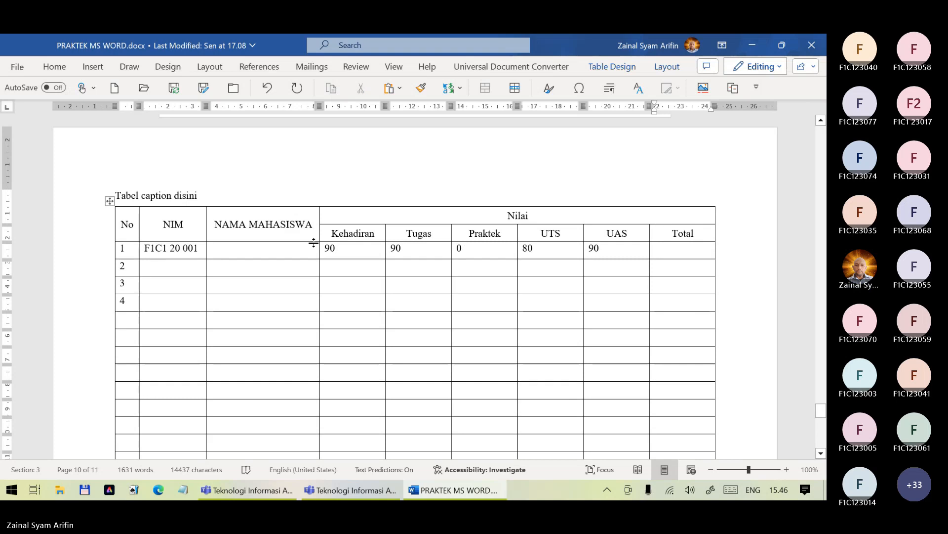
left_click(95, 236)
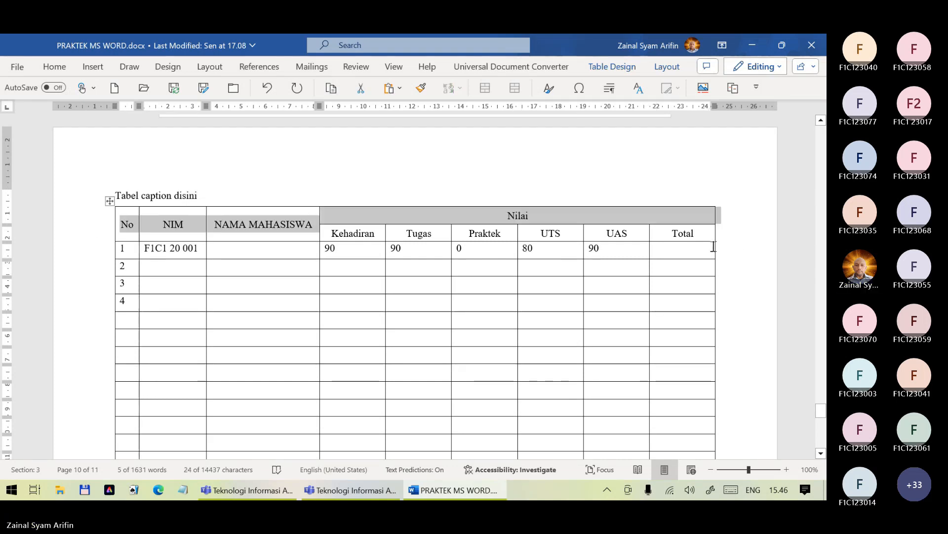
left_click_drag(711, 234, 345, 232)
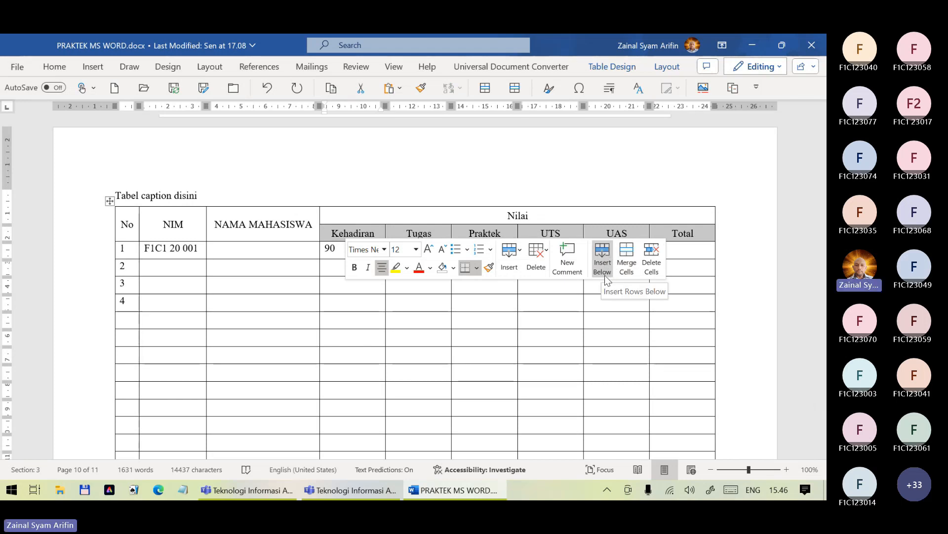
left_click(665, 68)
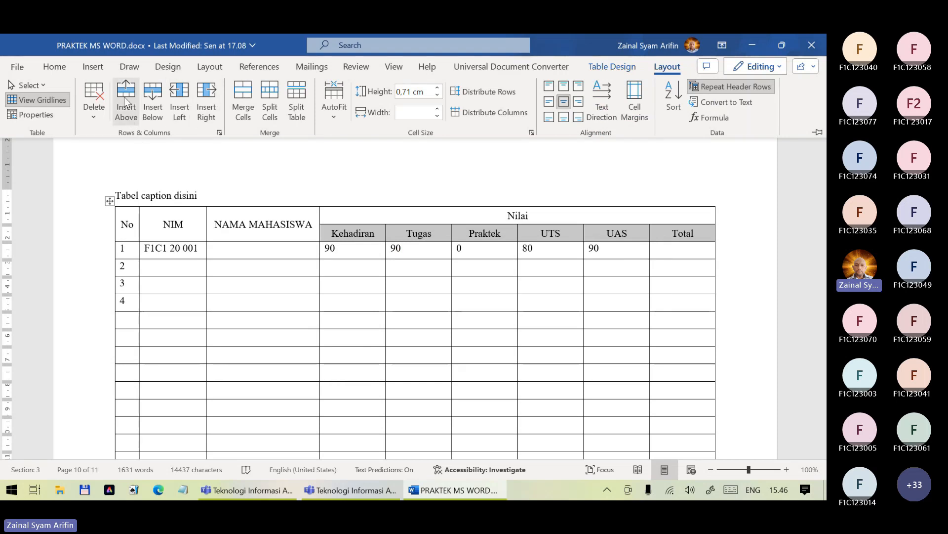
left_click(127, 116)
left_click(343, 232)
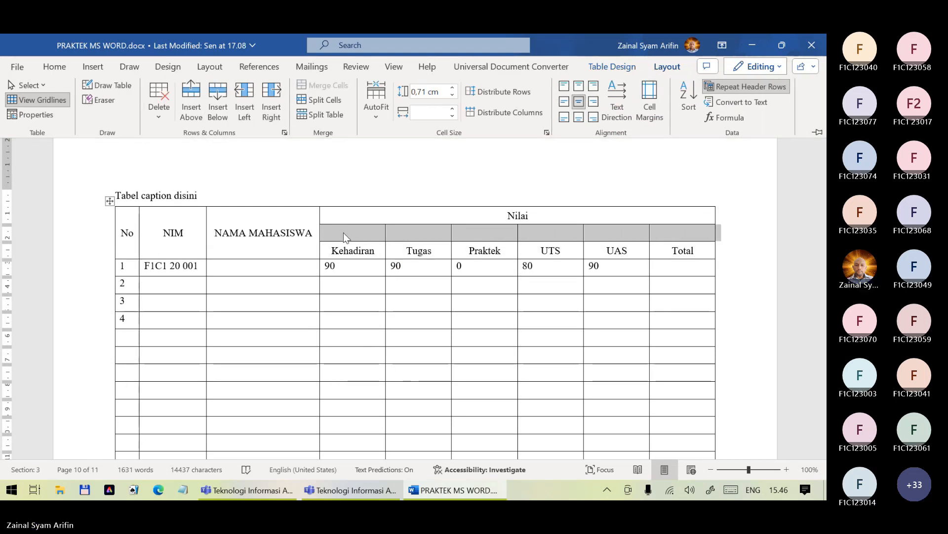
Enter the weights in the new header row: Kehadiran 30%, Tugas 40%, Praktek 0%, UTS 50% and UAS 50%
left_click(374, 231)
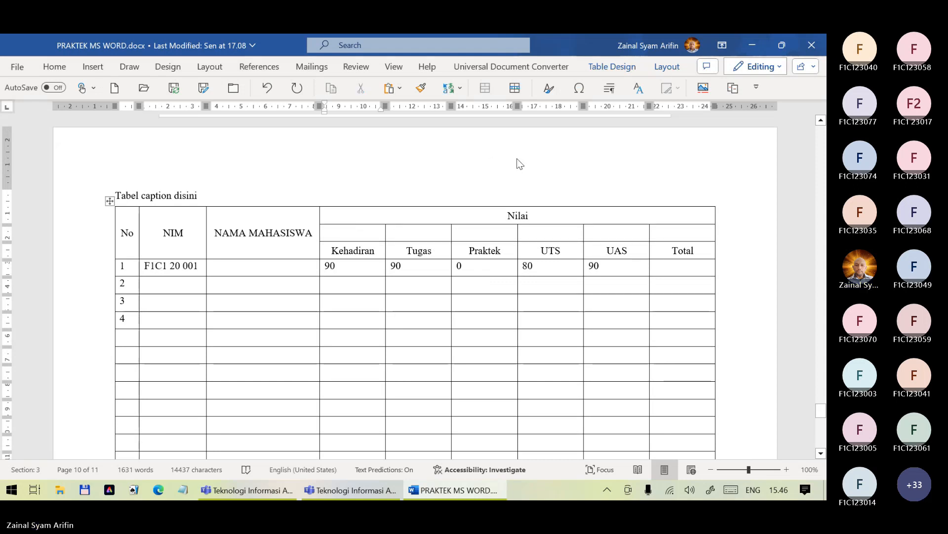
type("6")
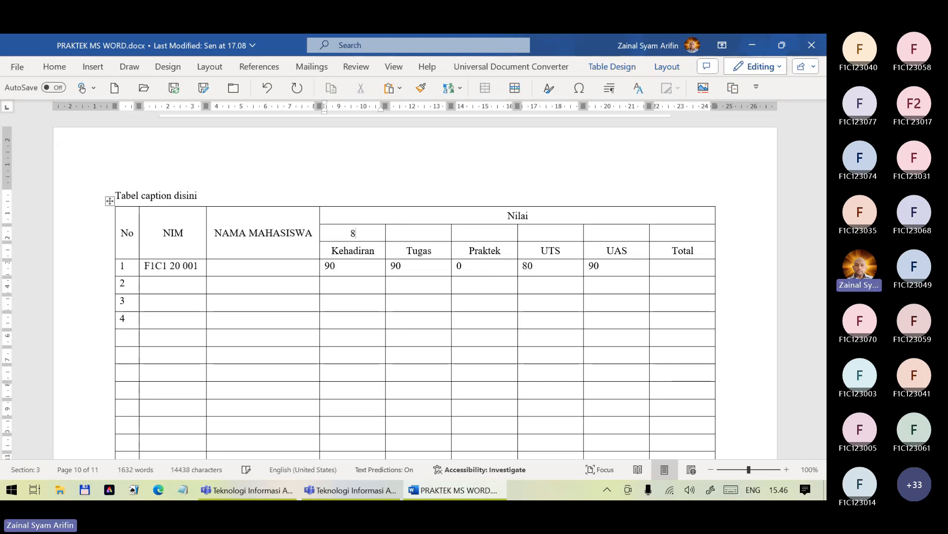
key("BackSpace")
key("BackSpace")
type("30")
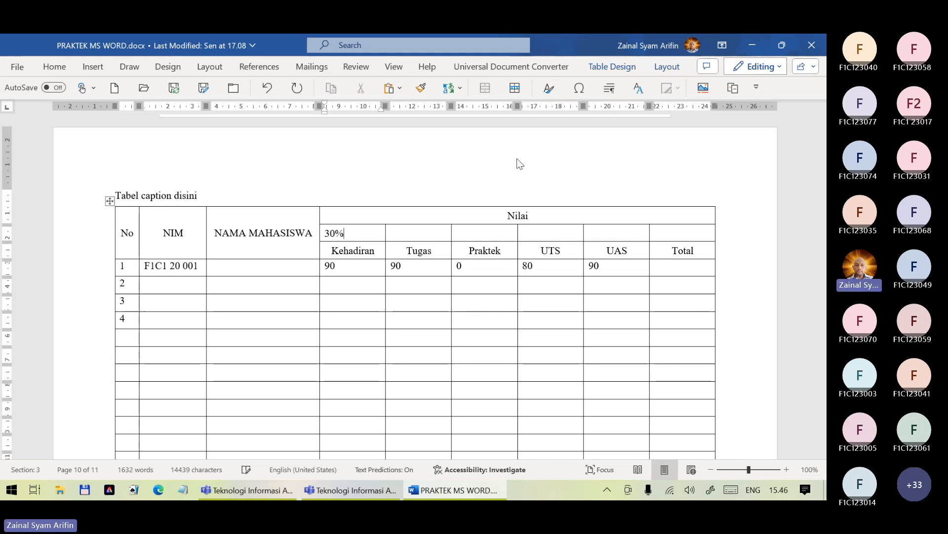
key("Tab")
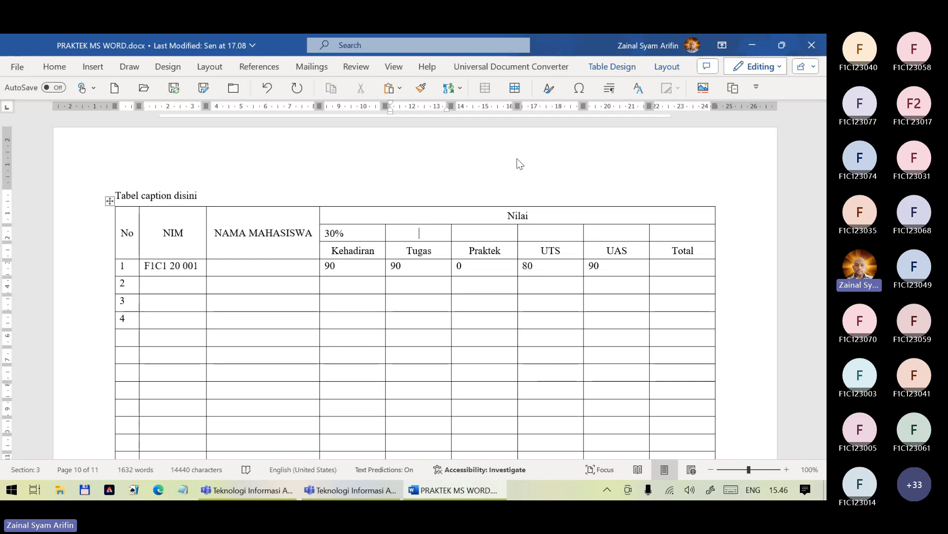
type("40")
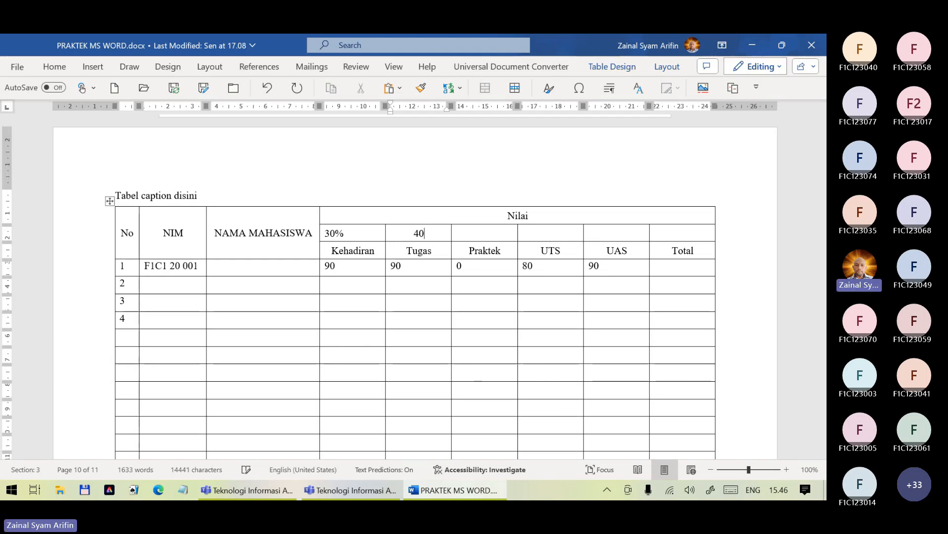
key("Tab")
type("0%")
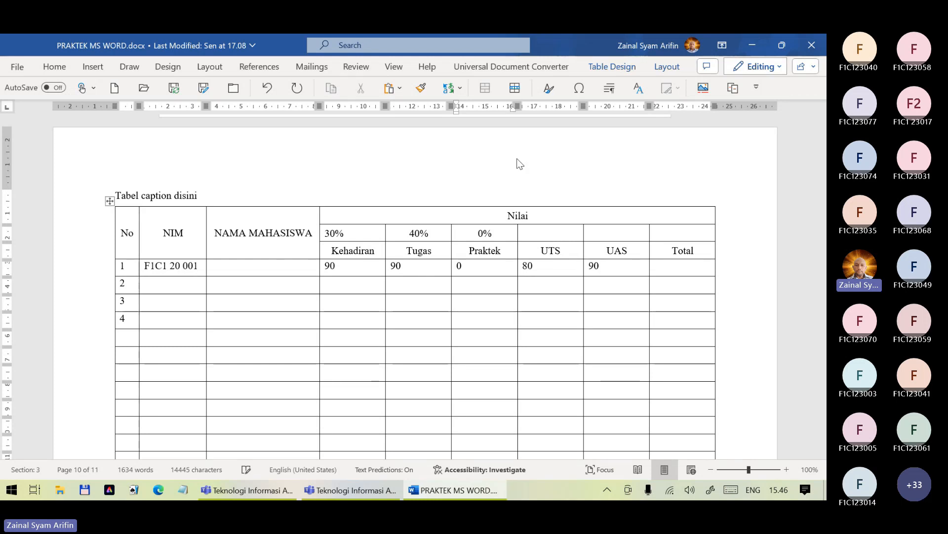
key("Tab")
type("50%")
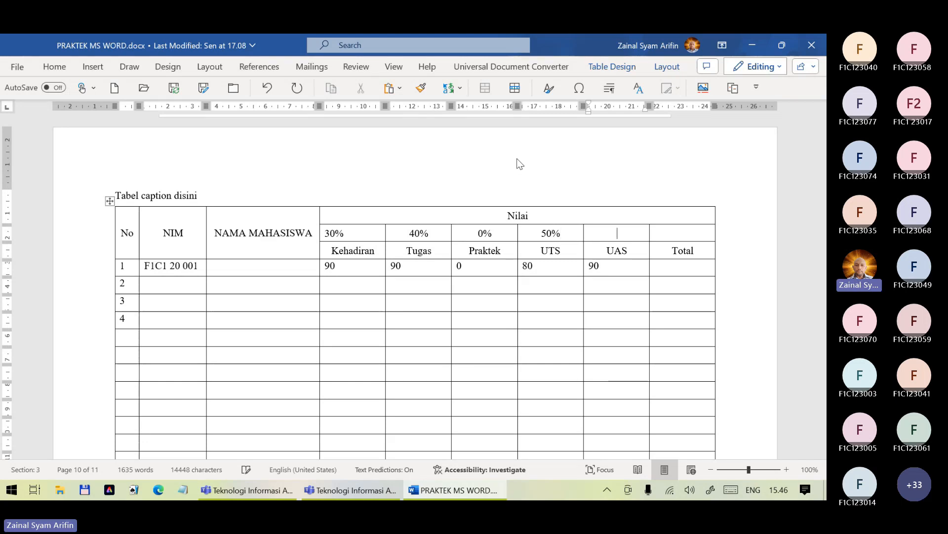
key("Tab")
type("50%")
key("Tab")
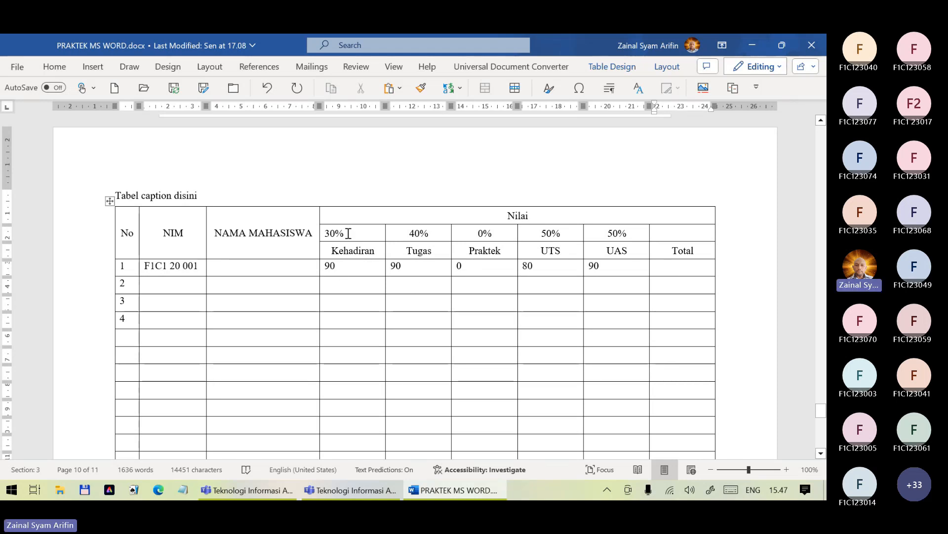
left_click(409, 269)
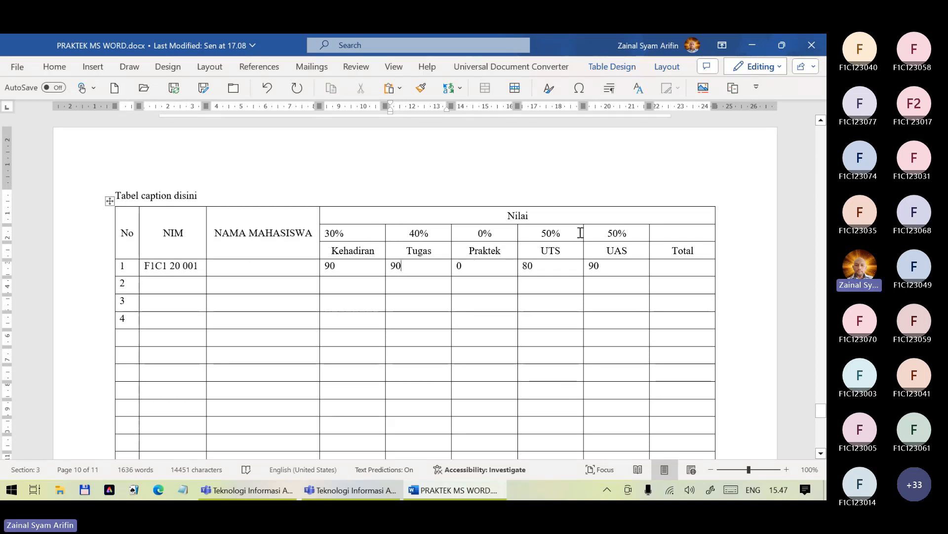
left_click_drag(538, 233, 609, 233)
left_click(492, 231)
left_click_drag(411, 233, 487, 234)
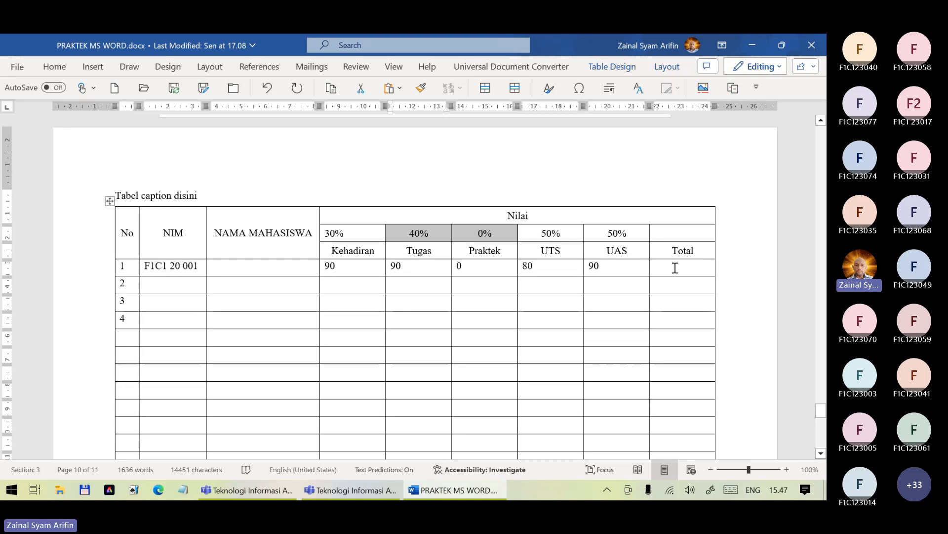
left_click(675, 267)
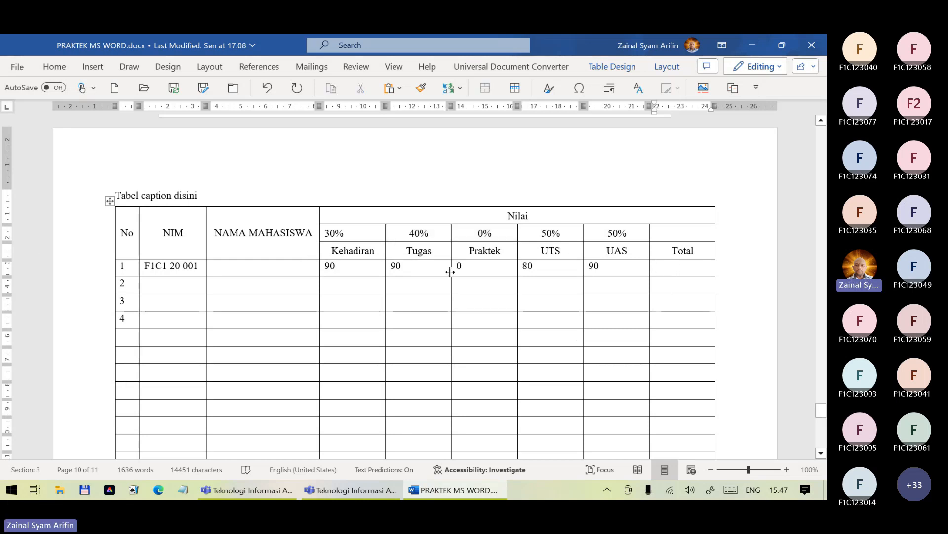
Narrow the Total, UAS, UTS, Praktek, Tugas and Kehadiran columns to fit their headings, giving the freed width to NAMA MAHASISWA
left_click_drag(649, 234, 675, 232)
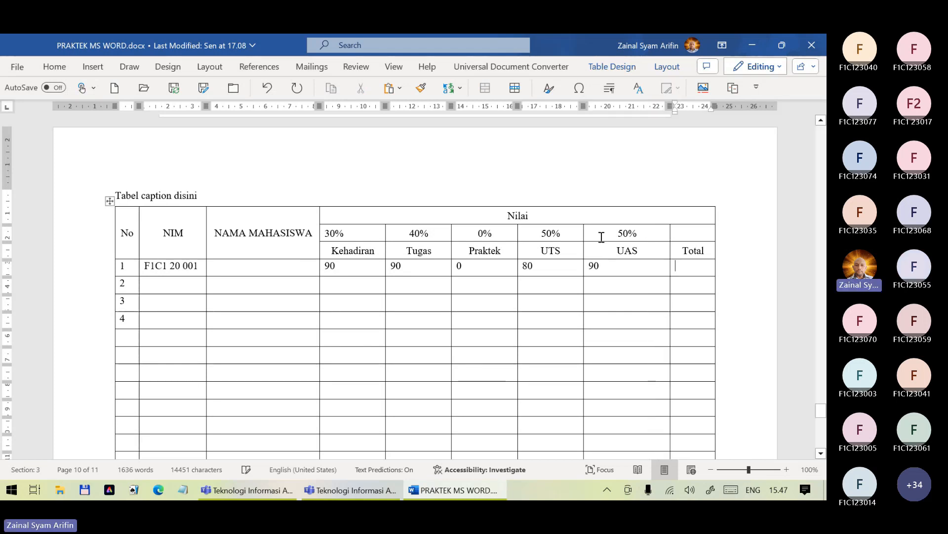
left_click_drag(584, 232, 623, 229)
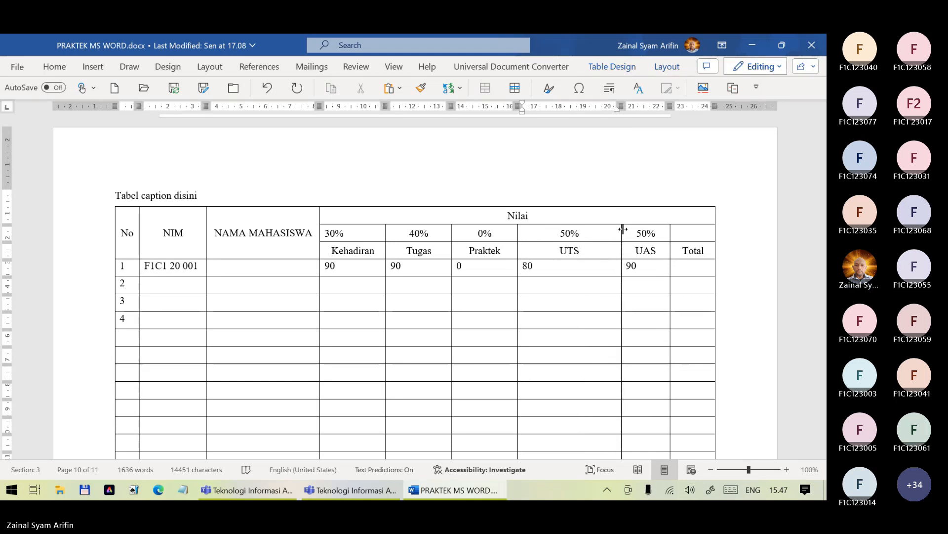
left_click_drag(517, 234, 574, 232)
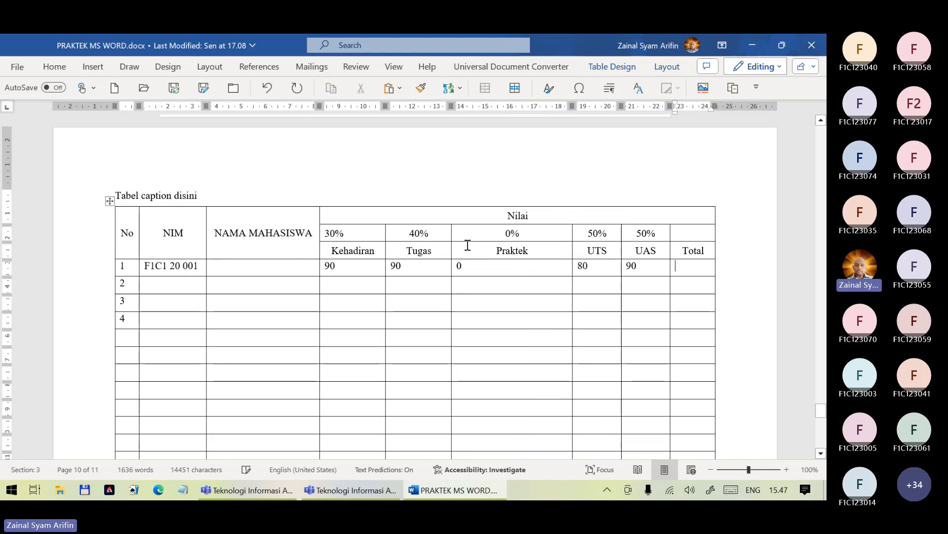
left_click_drag(450, 232, 523, 232)
left_click_drag(386, 232, 482, 233)
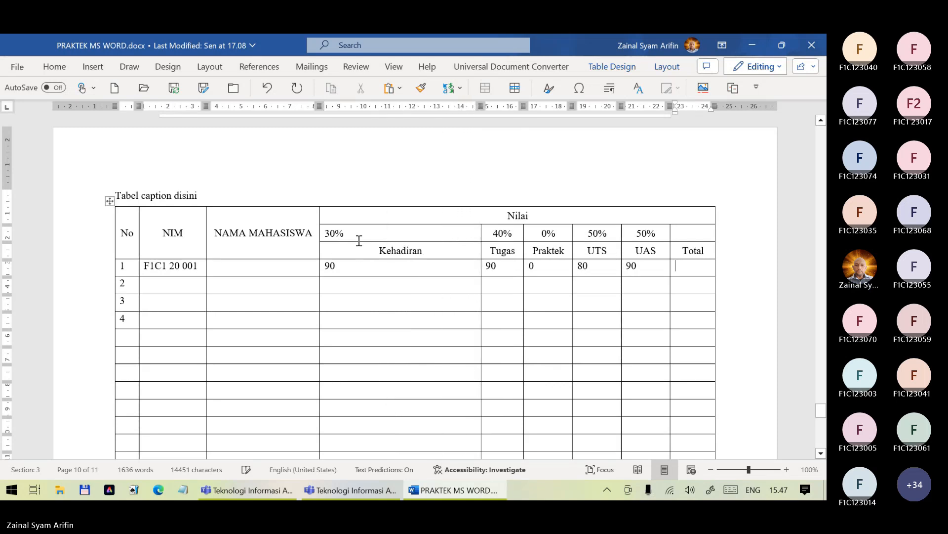
left_click_drag(320, 229, 432, 233)
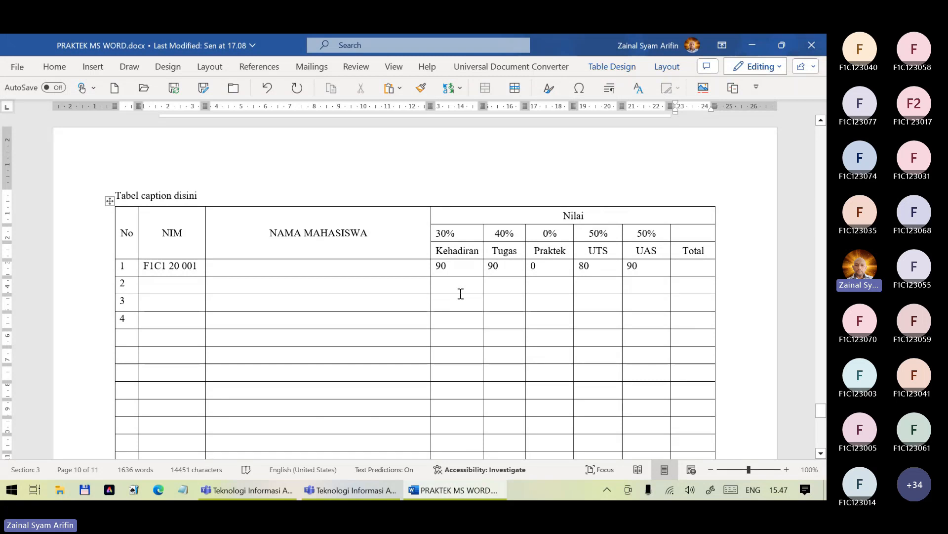
Examine the table across both landscape pages and the end of the portrait section before it
scroll(433, 308, "down", 5)
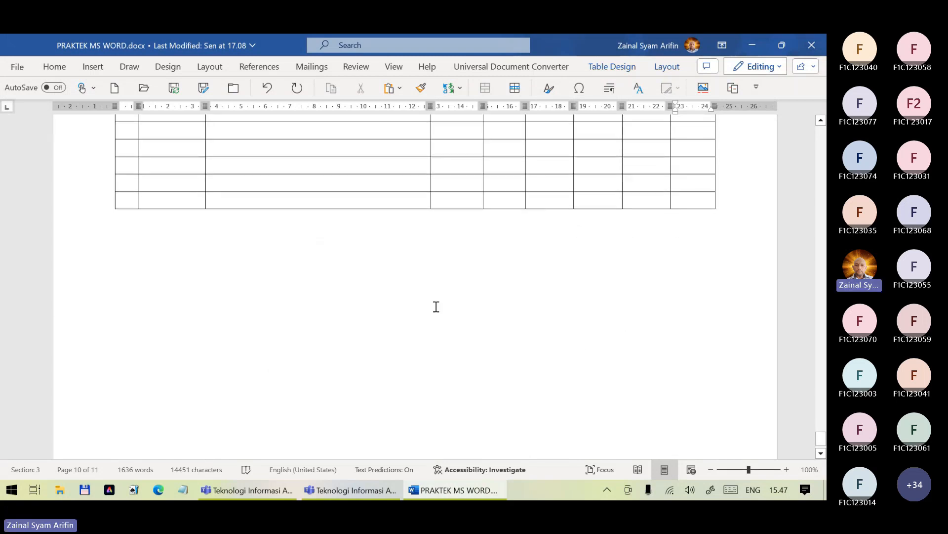
scroll(437, 302, "down", 3)
scroll(438, 299, "down", 3)
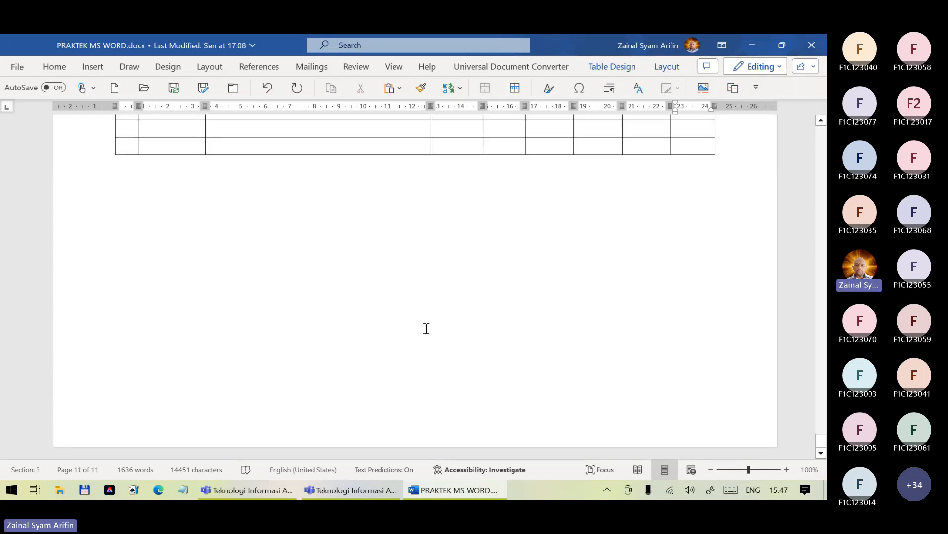
left_click(425, 328)
scroll(568, 295, "up", 8)
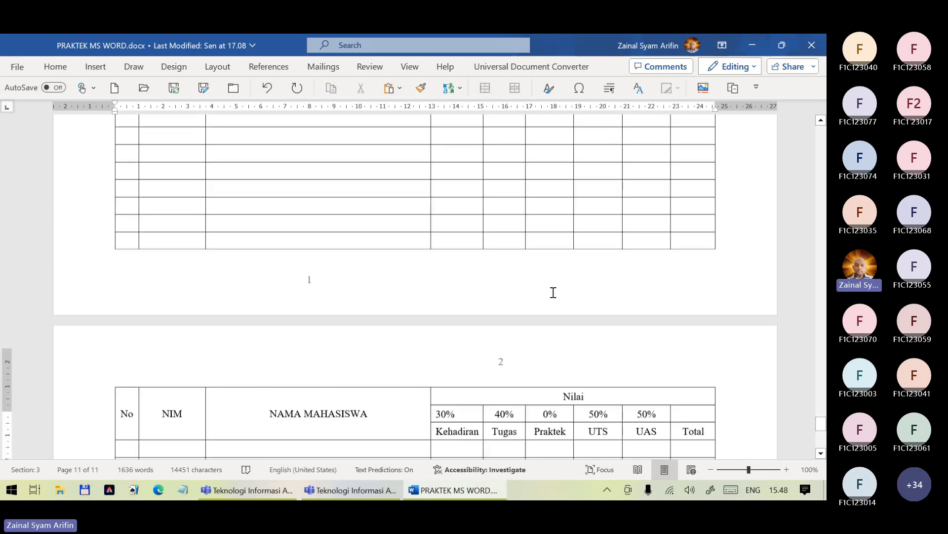
scroll(386, 278, "up", 4)
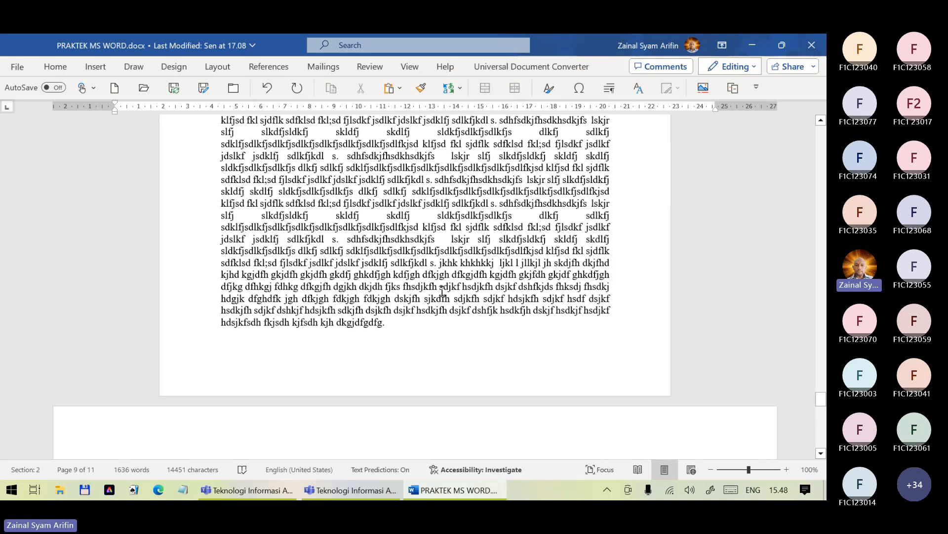
left_click(419, 321)
scroll(418, 311, "down", 4)
scroll(418, 308, "down", 15)
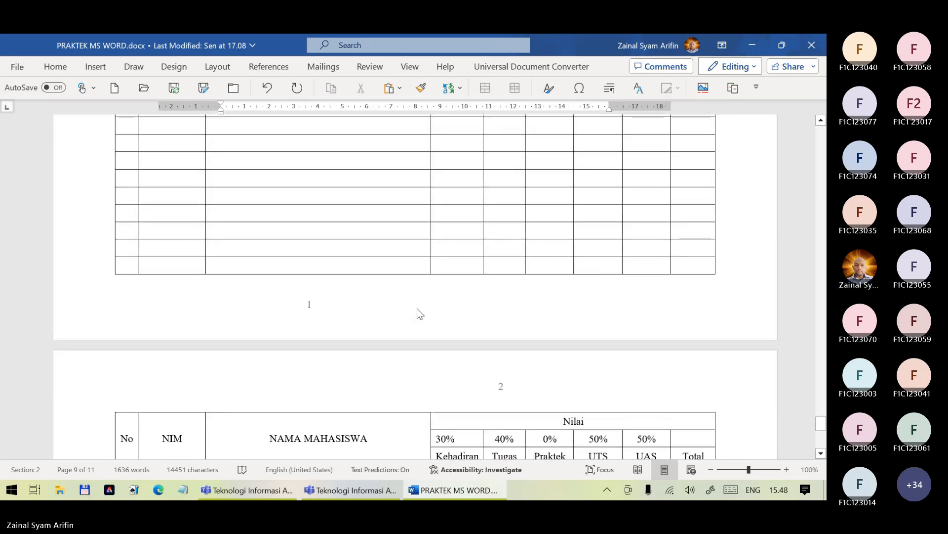
scroll(267, 258, "up", 4)
scroll(266, 267, "down", 5)
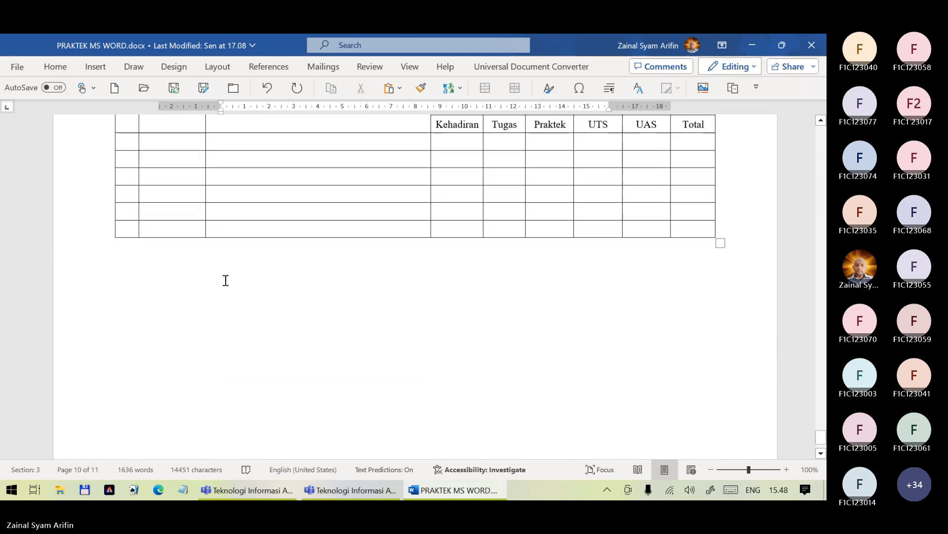
Insert a Next Page section break in the empty paragraph below the end of the grade table
left_click(168, 269)
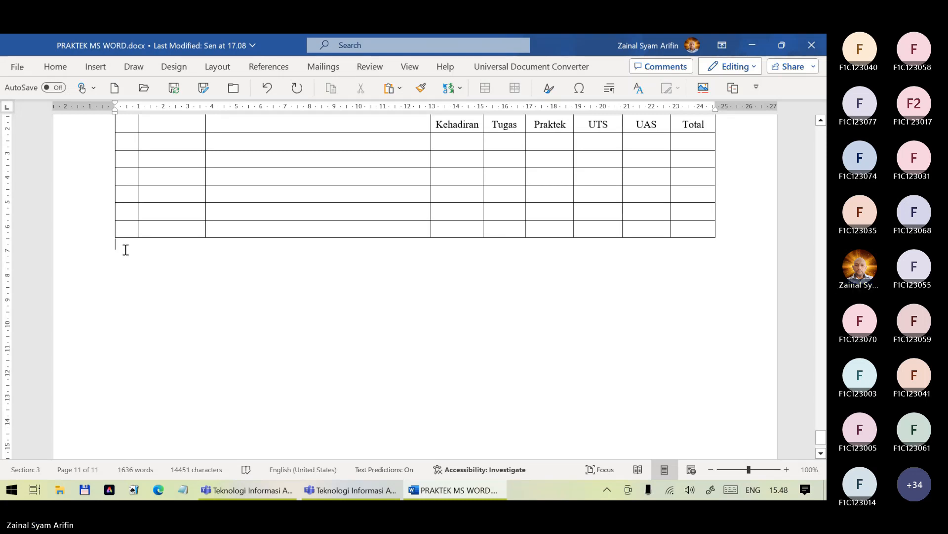
key("ctrl+4")
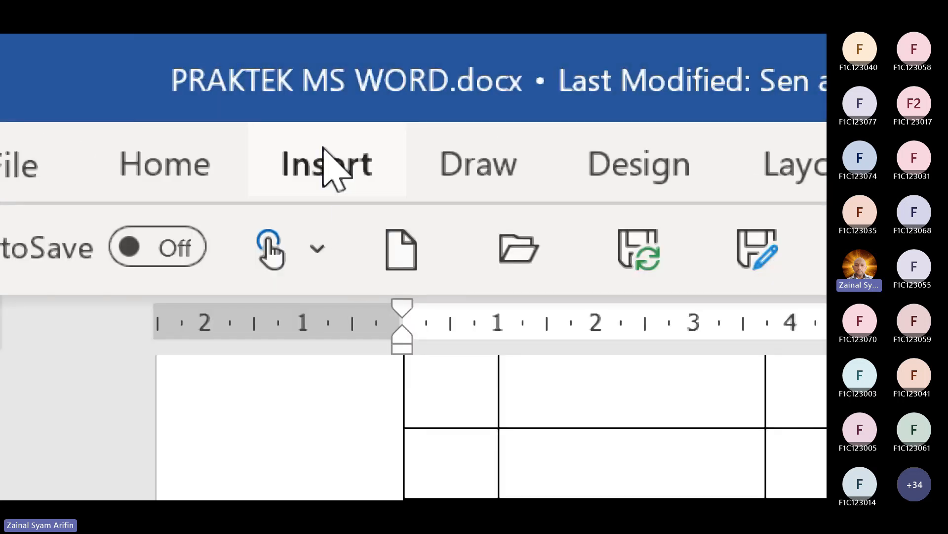
left_click(815, 170)
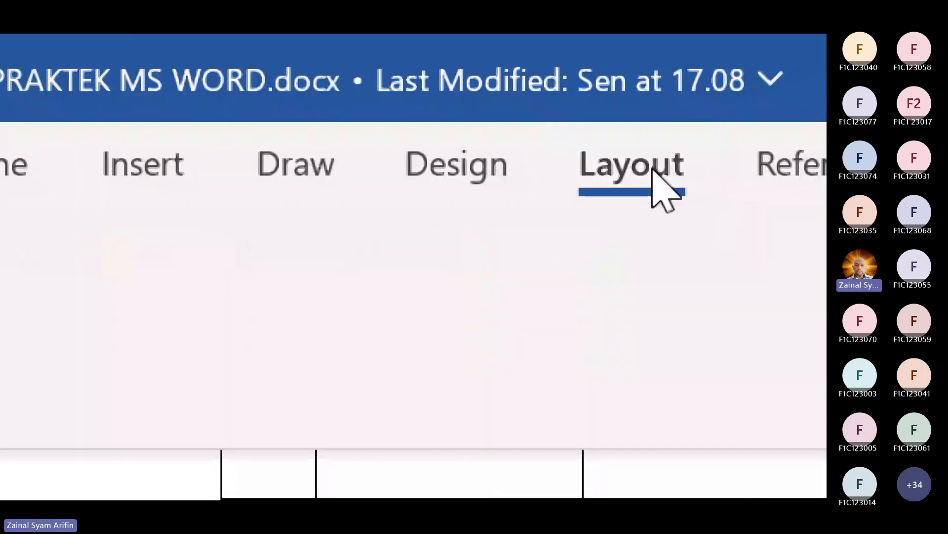
left_click(467, 241)
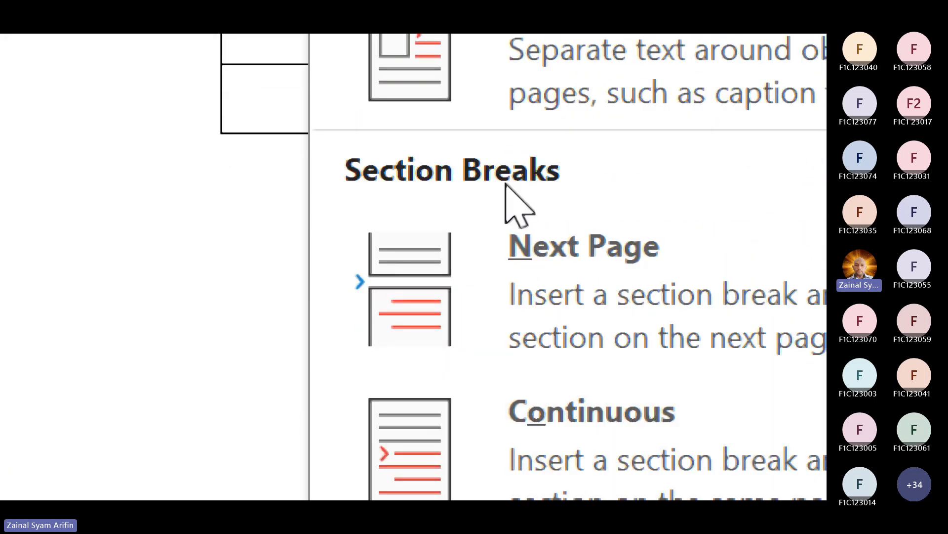
left_click(526, 269)
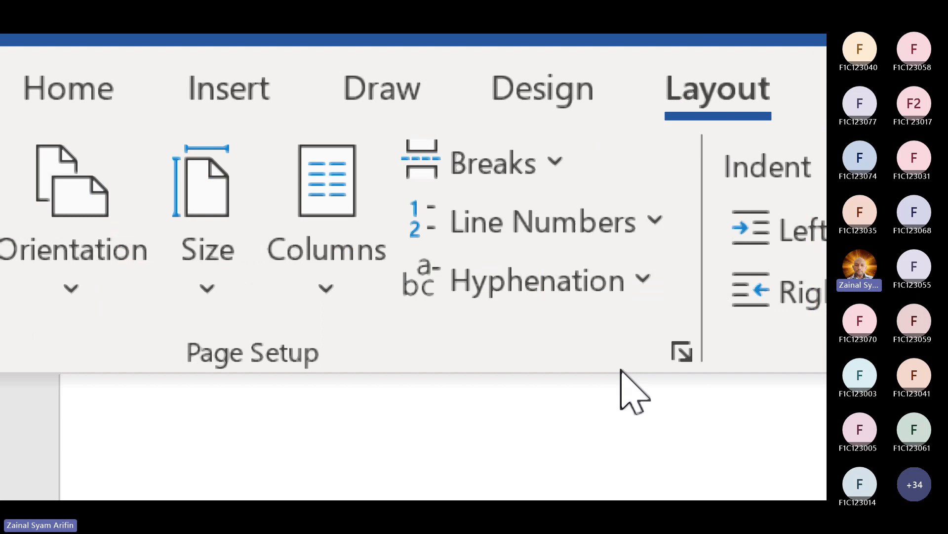
Set the new section after the table to portrait orientation, applied to this section only, and close the screen magnifier
left_click(682, 351)
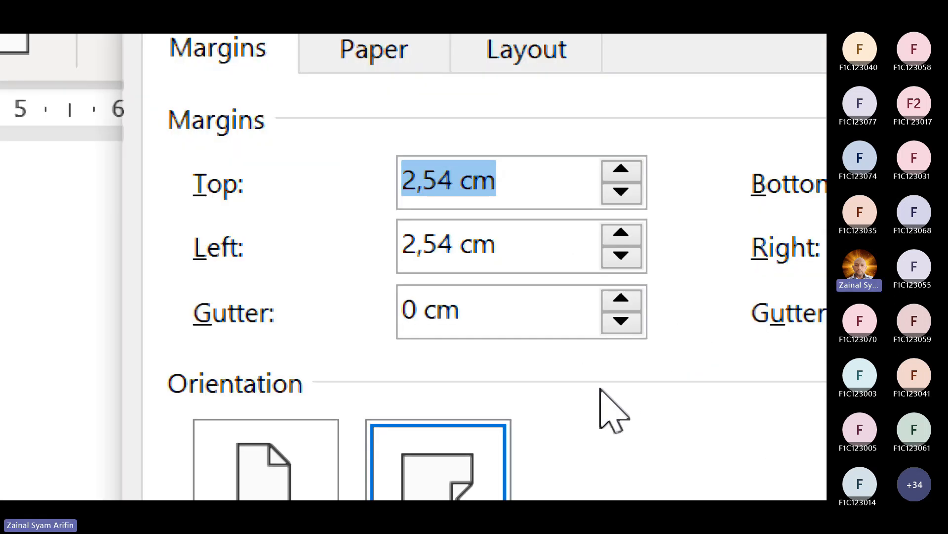
left_click(236, 177)
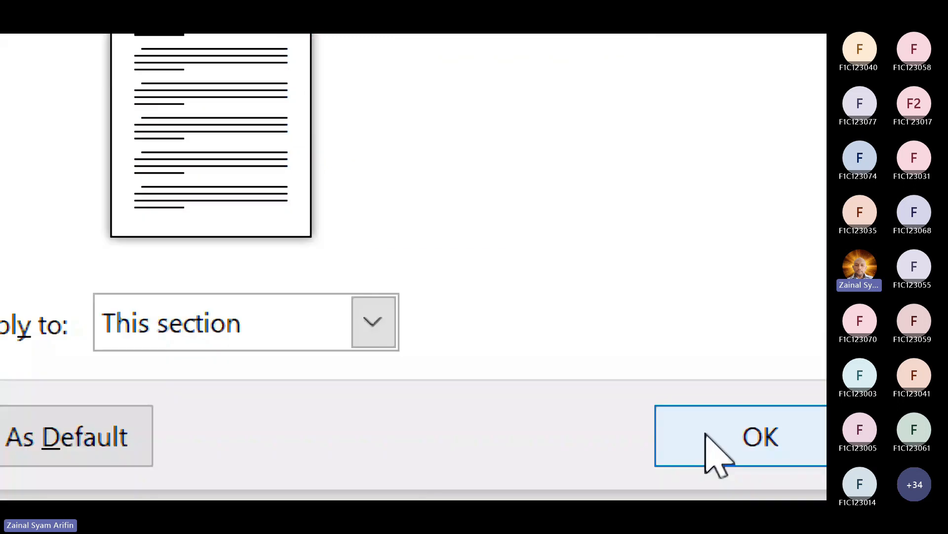
left_click(758, 496)
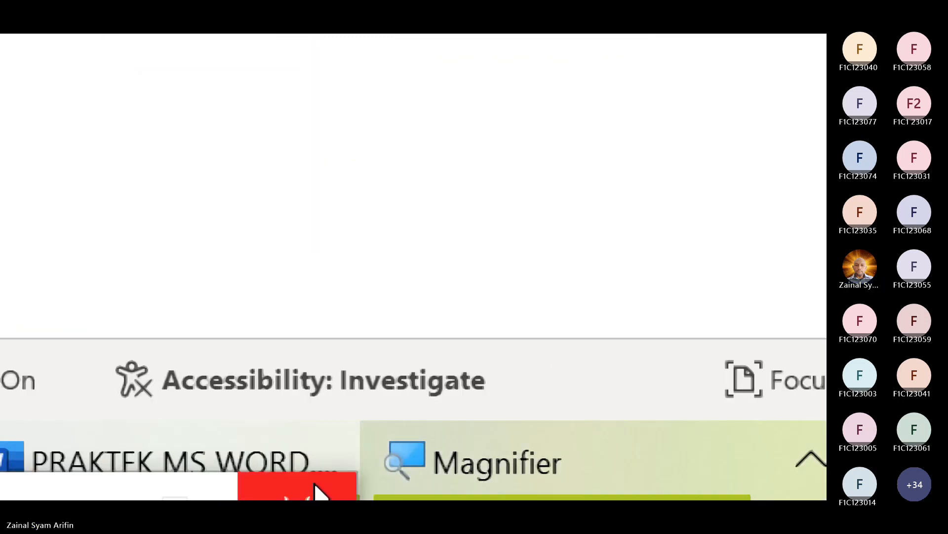
left_click(314, 484)
Check the zoomed-out pages around the table and preview the document in Read Mode and Web Layout before returning to Print Layout
scroll(606, 373, "down", 5)
scroll(591, 398, "down", 8)
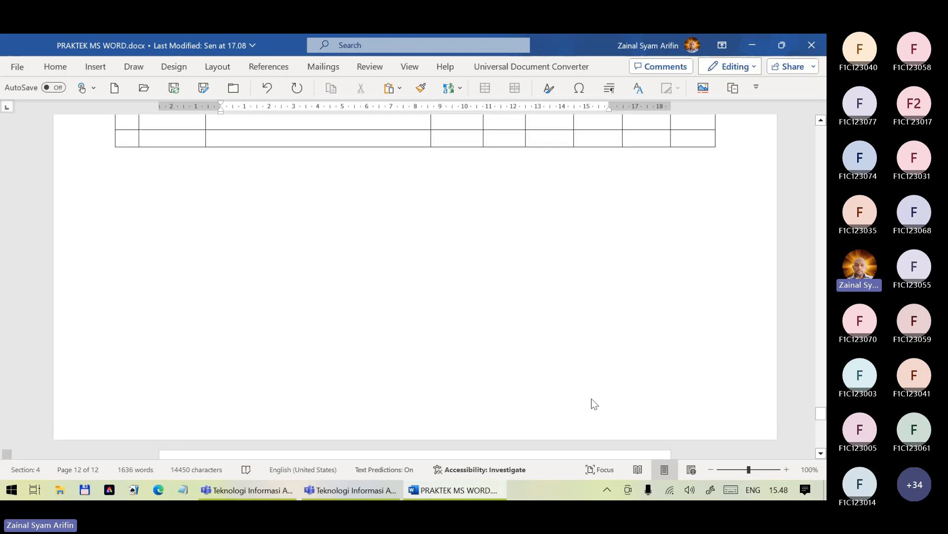
scroll(592, 398, "down", 2)
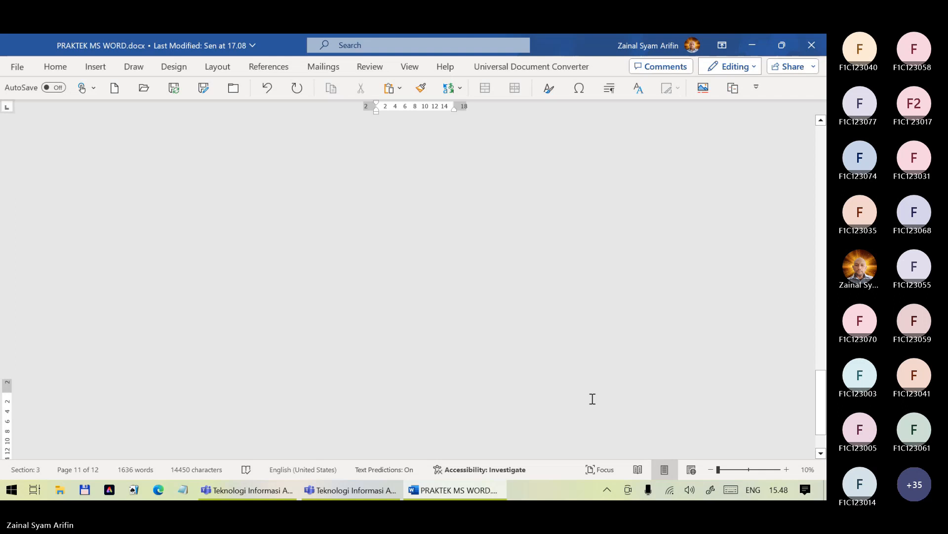
scroll(592, 398, "up", 2)
scroll(592, 398, "up", 1)
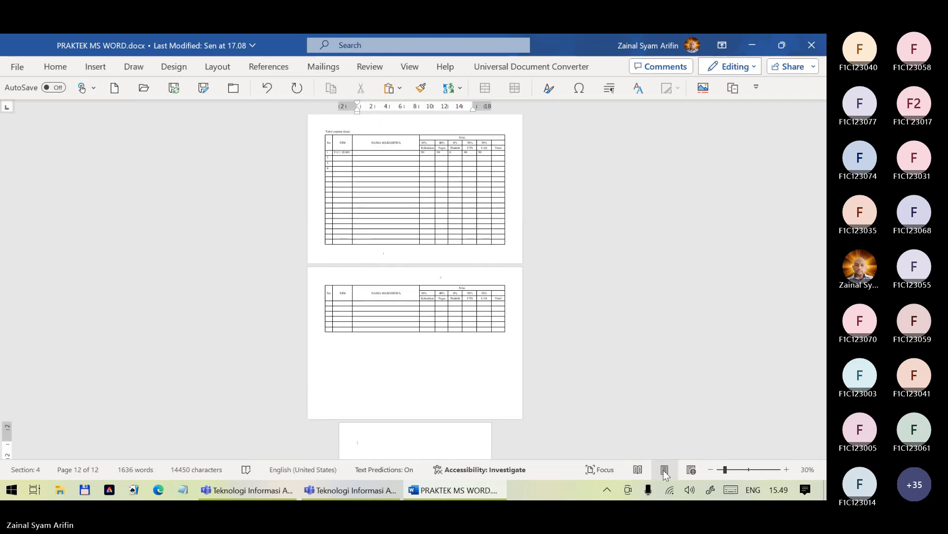
left_click(637, 470)
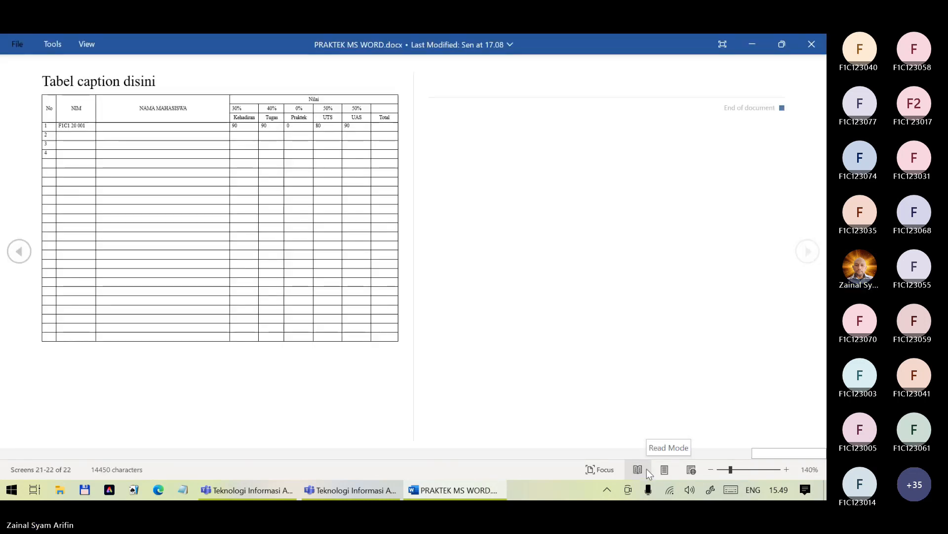
left_click(663, 470)
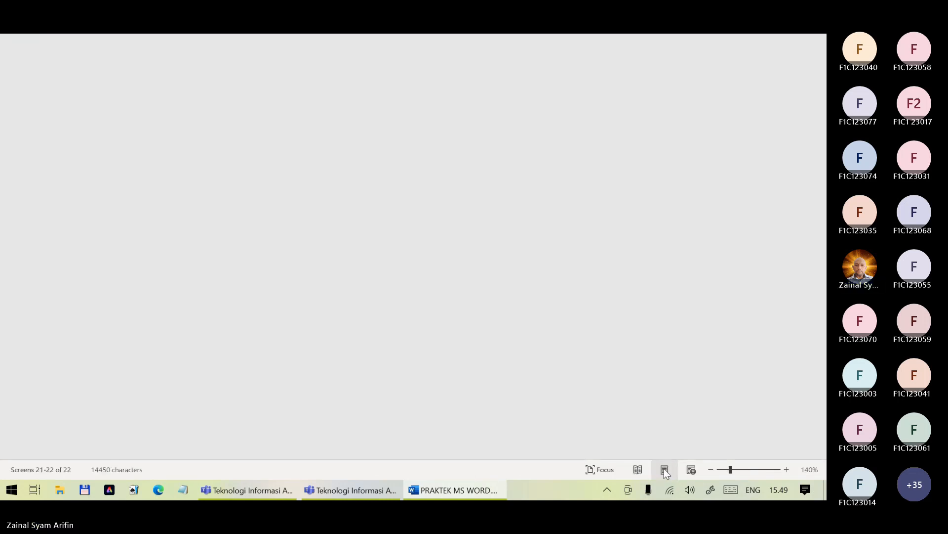
left_click(691, 469)
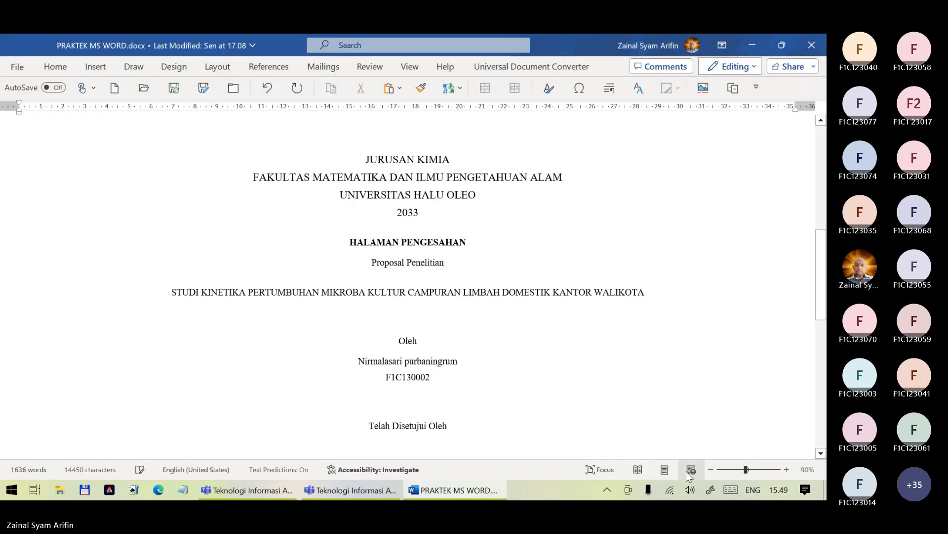
left_click(668, 472)
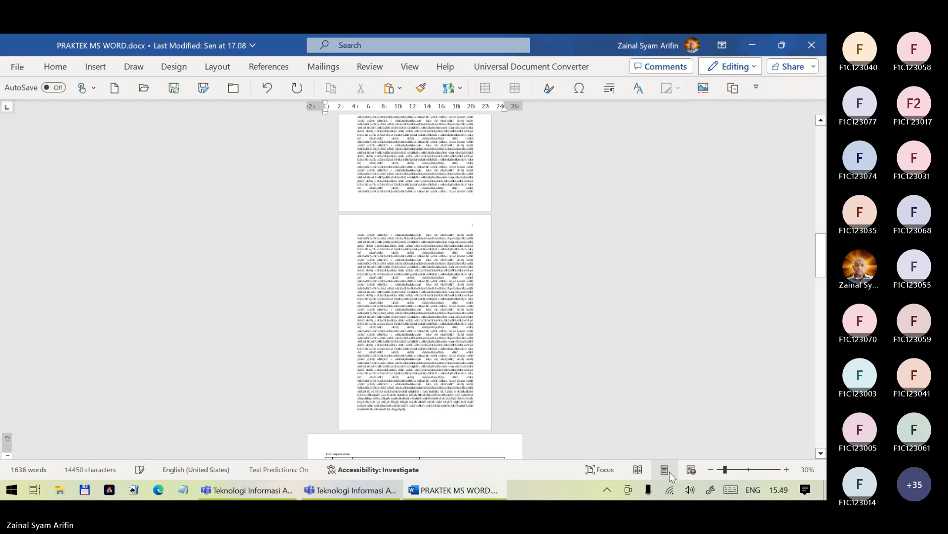
Display multiple pages at once and compare the orientation of the portrait and landscape pages across the whole document
left_click(409, 67)
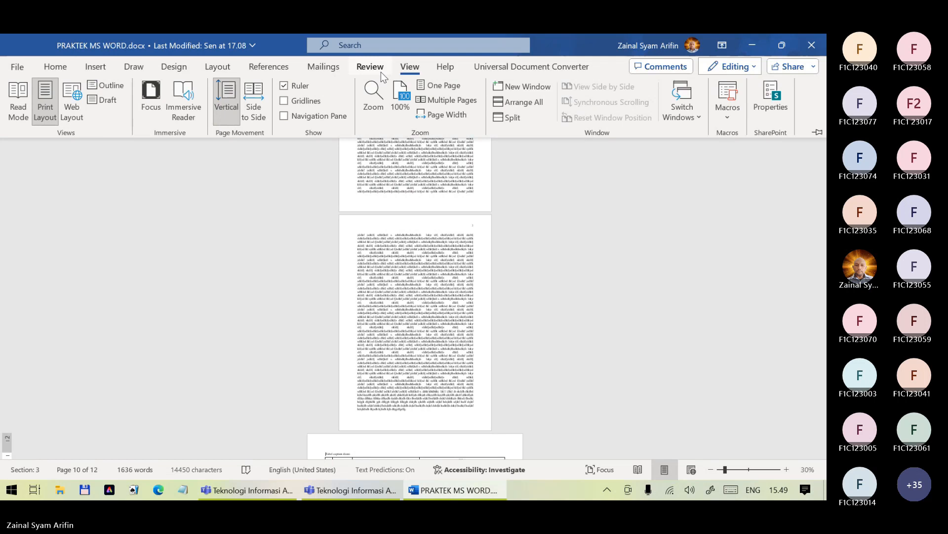
left_click(457, 100)
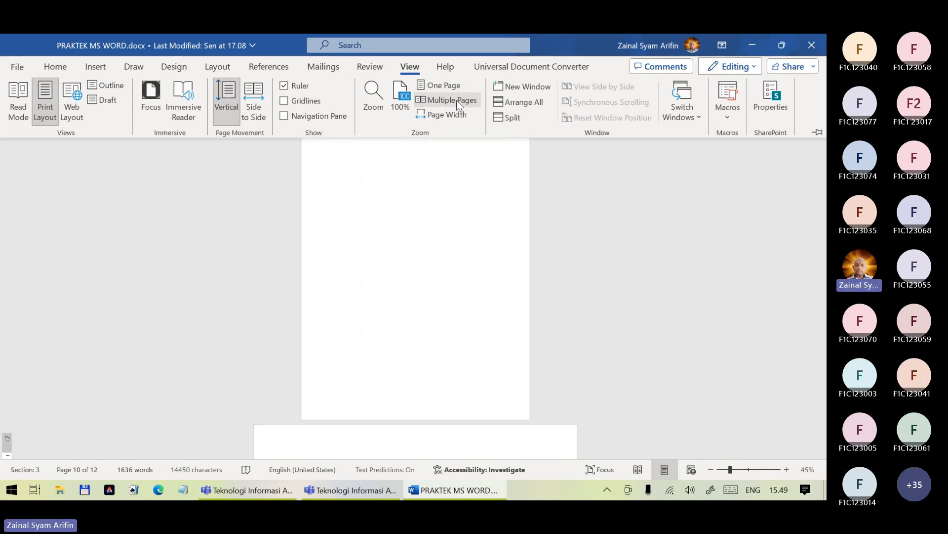
scroll(570, 265, "up", 10)
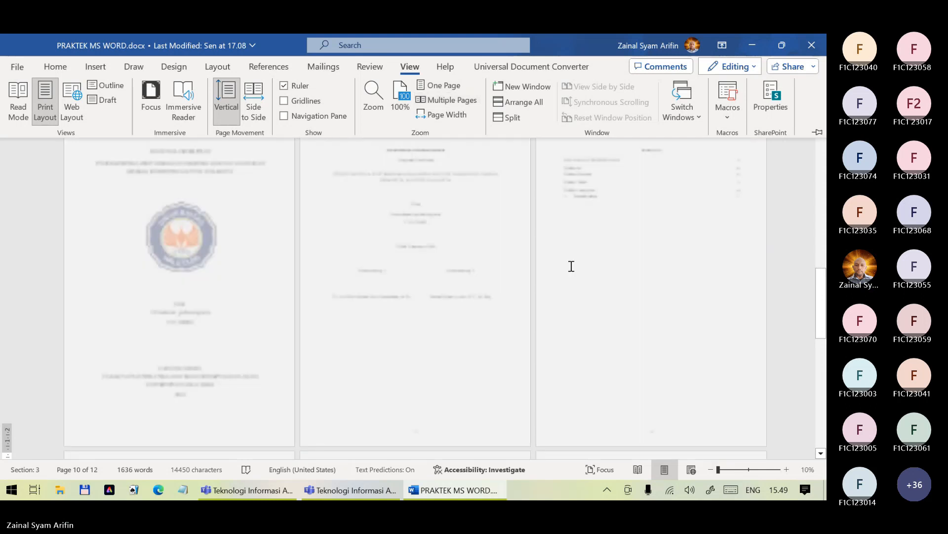
scroll(434, 200, "down", 4)
scroll(434, 200, "up", 1)
scroll(435, 200, "down", 1)
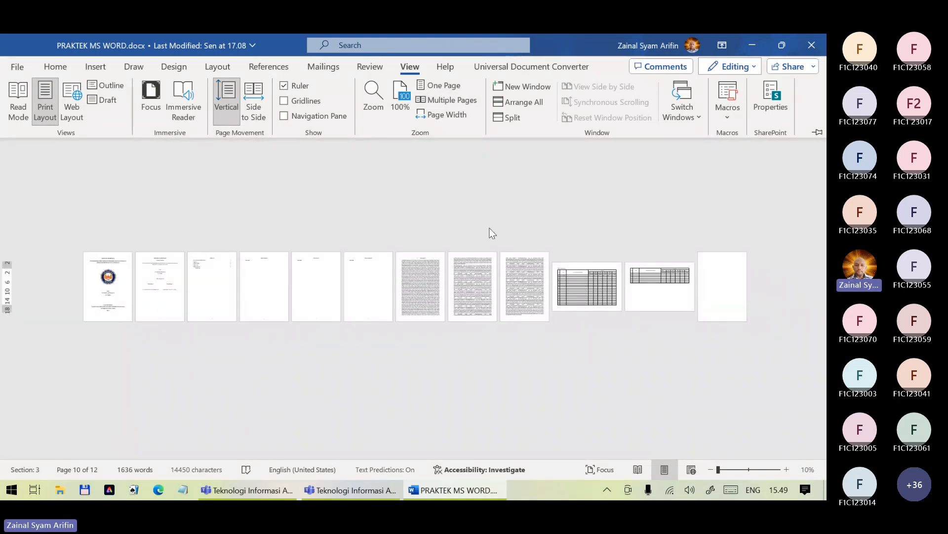
scroll(490, 227, "up", 1)
scroll(489, 227, "down", 1)
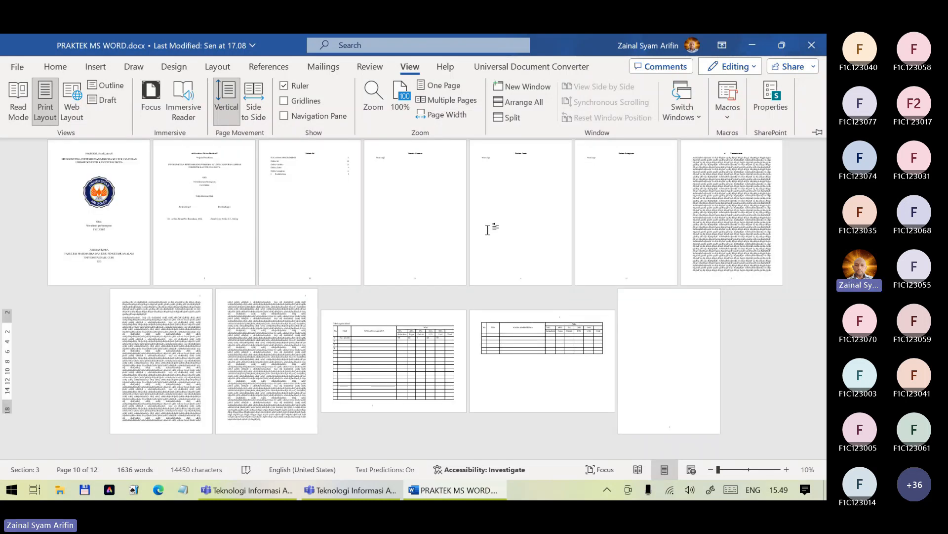
scroll(482, 227, "up", 1)
Return to the One Page view, zoom in to 104%, and look back through the body text before the table
left_click(437, 85)
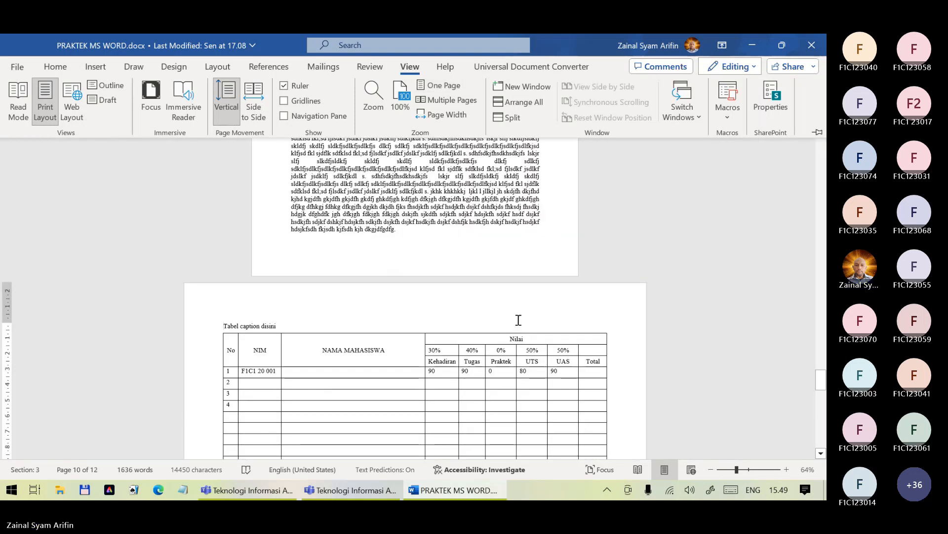
scroll(518, 321, "up", 3, "ctrl")
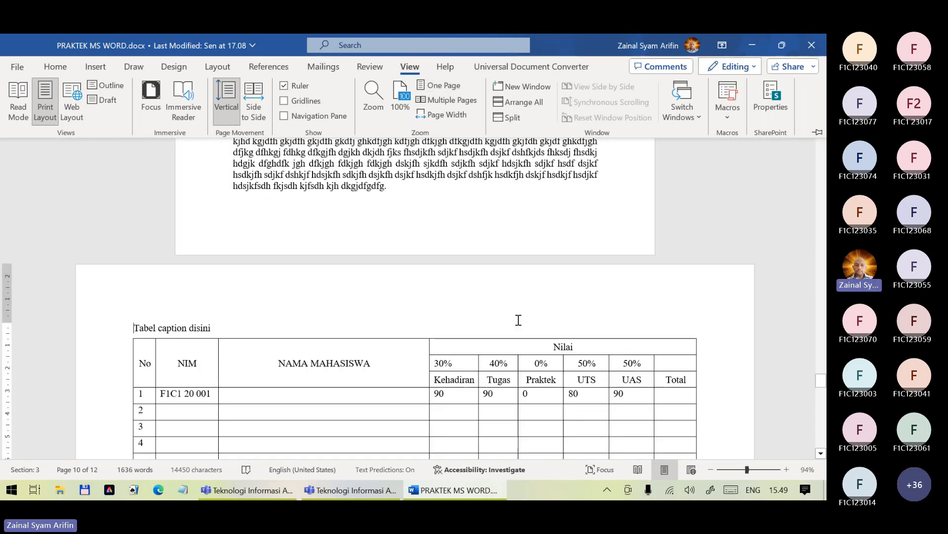
scroll(519, 320, "up", 1, "ctrl")
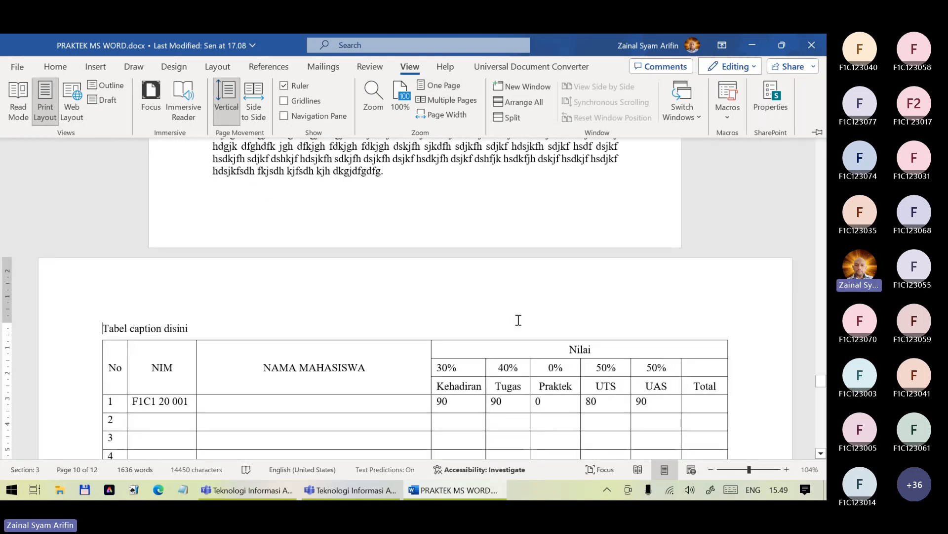
scroll(518, 320, "up", 15)
scroll(518, 320, "up", 10)
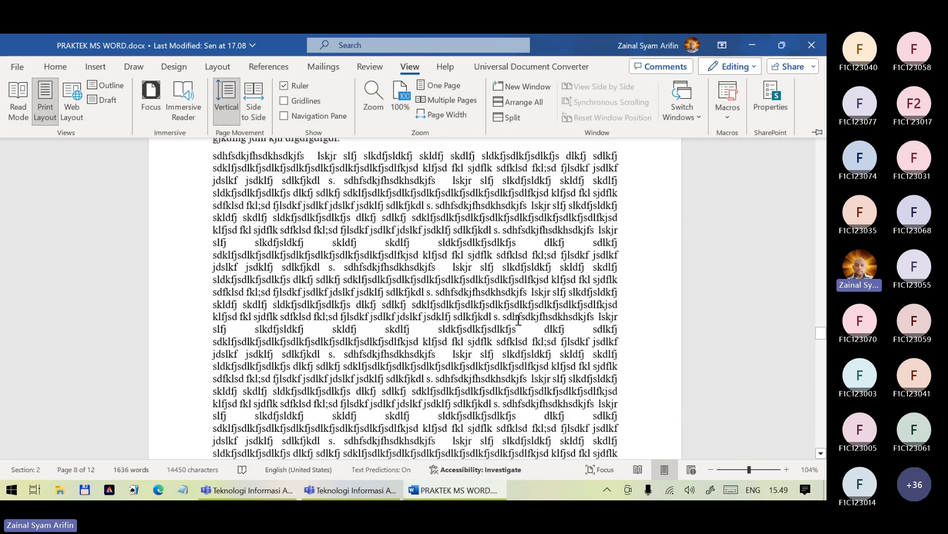
Review the pages from the Pendahuluan heading through the body text to the landscape grade table
scroll(519, 320, "up", 10)
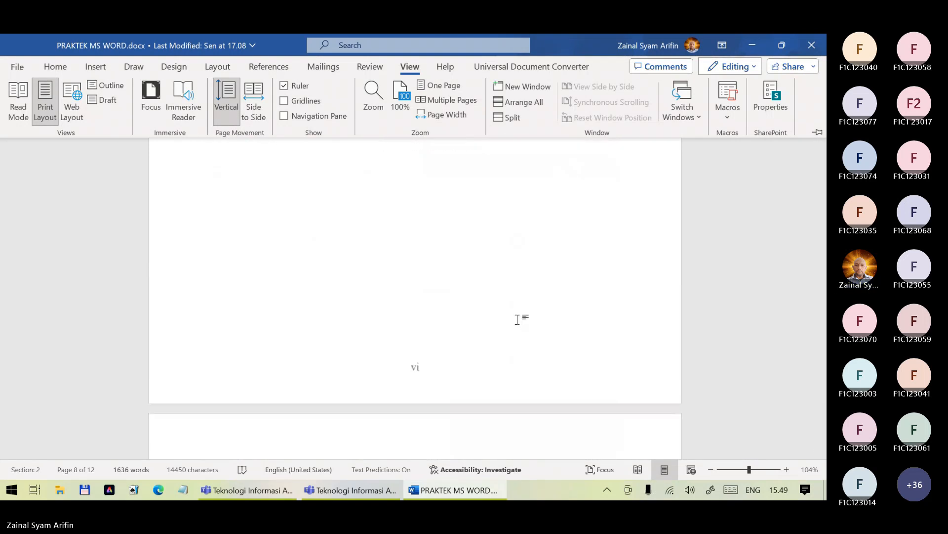
scroll(518, 320, "down", 10)
scroll(518, 320, "up", 4)
scroll(474, 329, "down", 5)
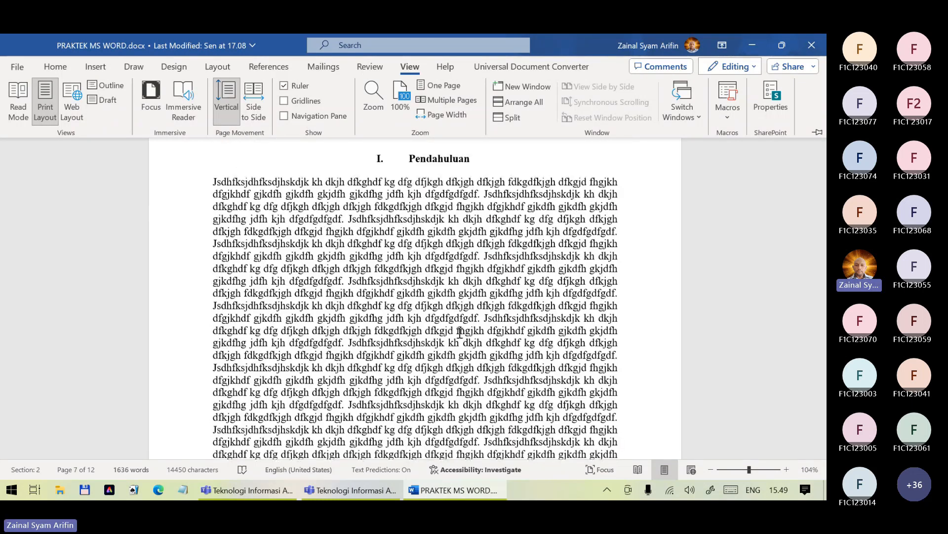
scroll(461, 338, "down", 12)
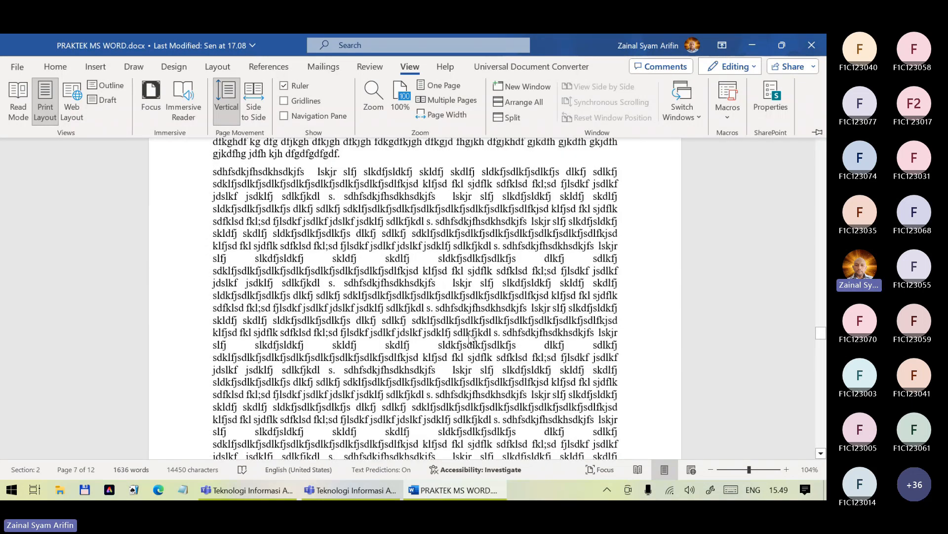
scroll(470, 334, "down", 15)
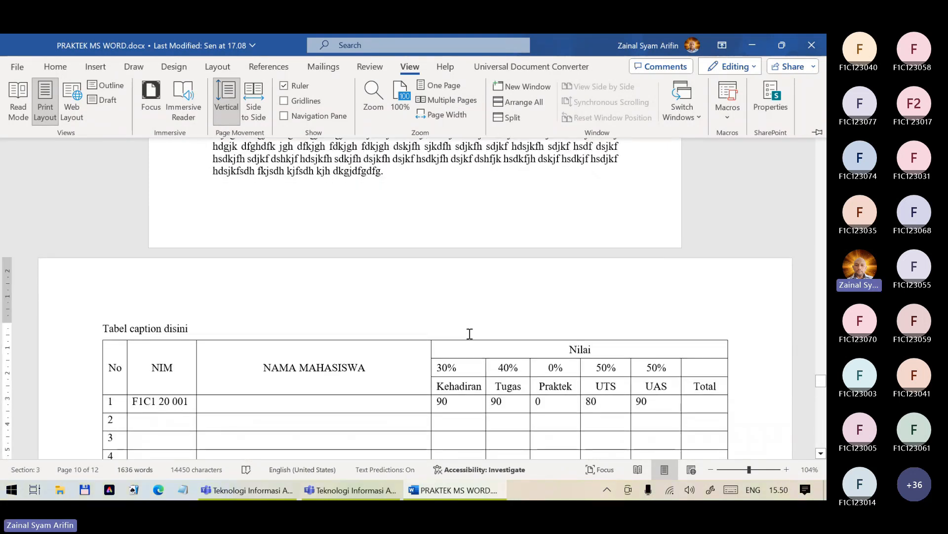
Turn off the different first page option for section 3 from its first-page footer, and close header and footer editing
scroll(470, 334, "down", 8)
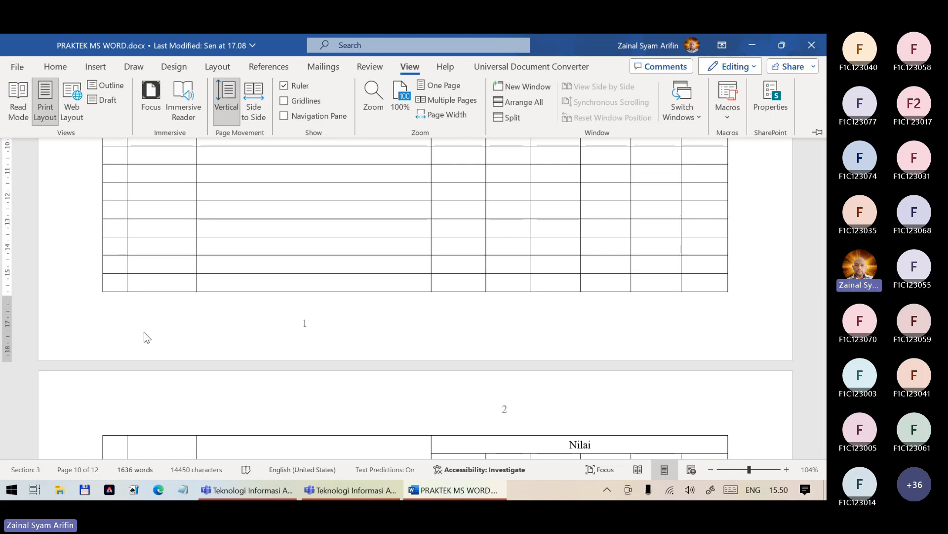
left_click(350, 327)
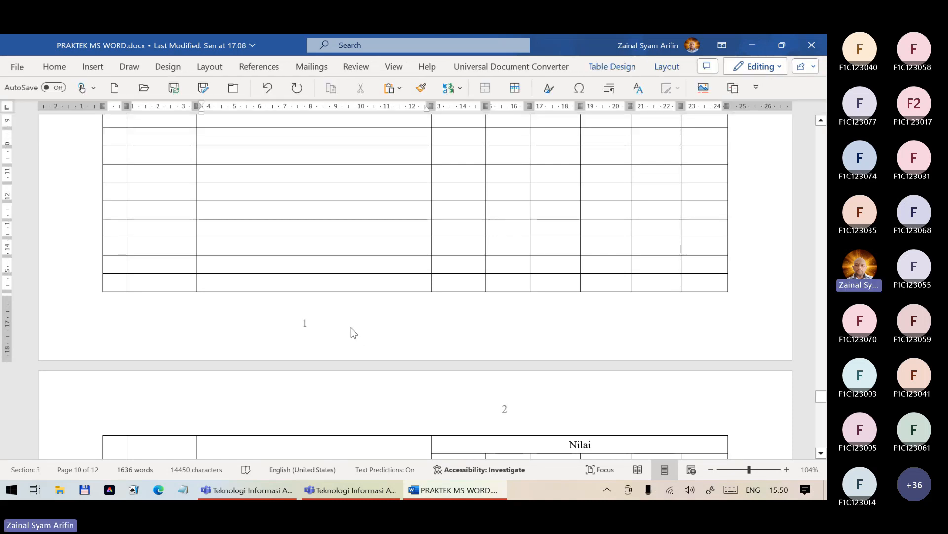
double_click(353, 332)
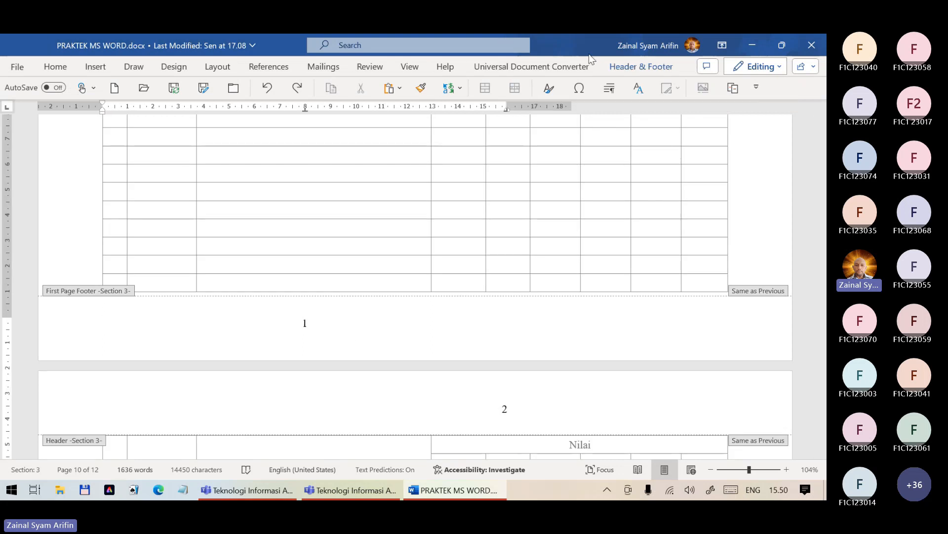
left_click(642, 67)
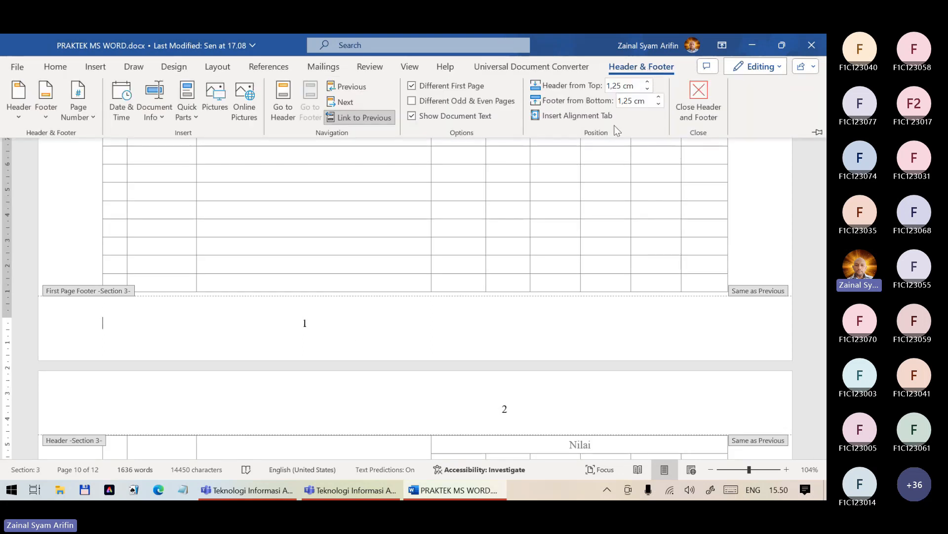
left_click(413, 86)
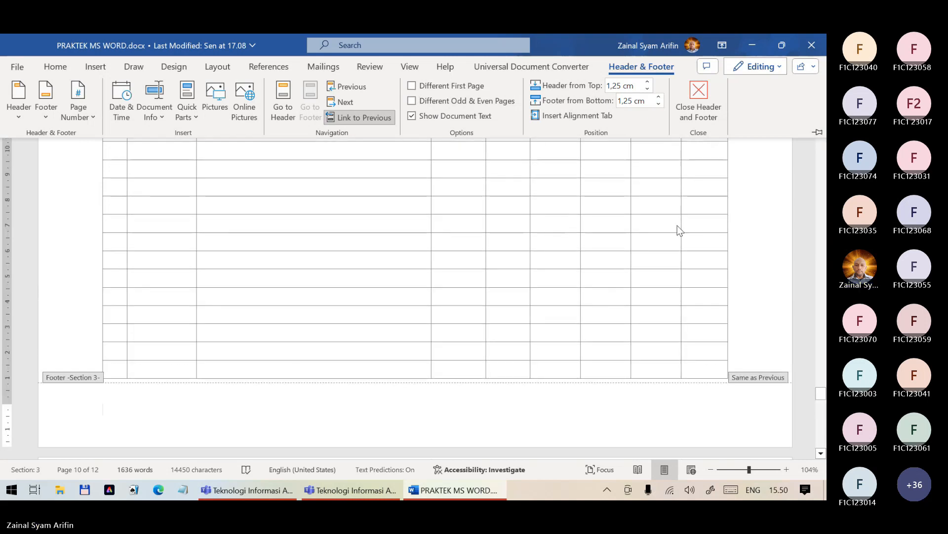
left_click(701, 101)
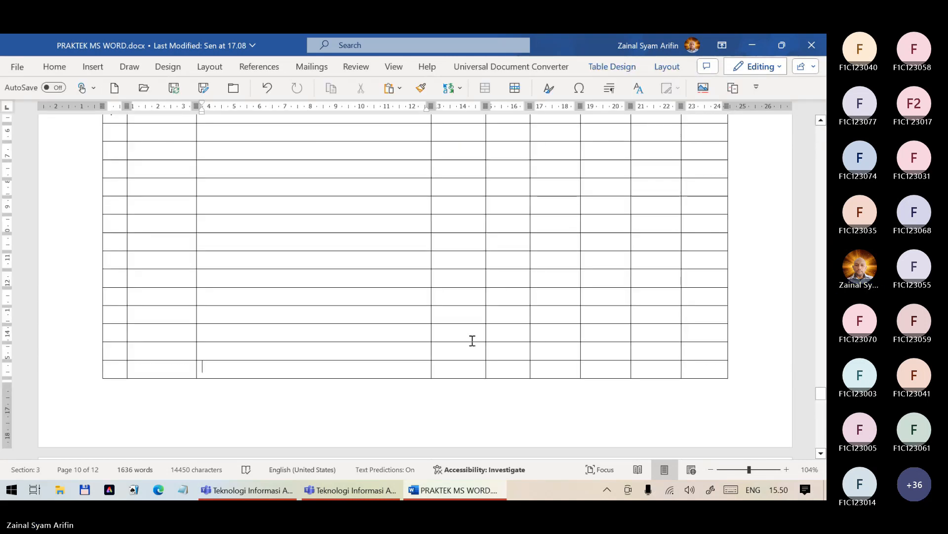
Check the page numbers on the pages before the table and open the section 3 header above the table caption for editing
scroll(472, 341, "up", 15)
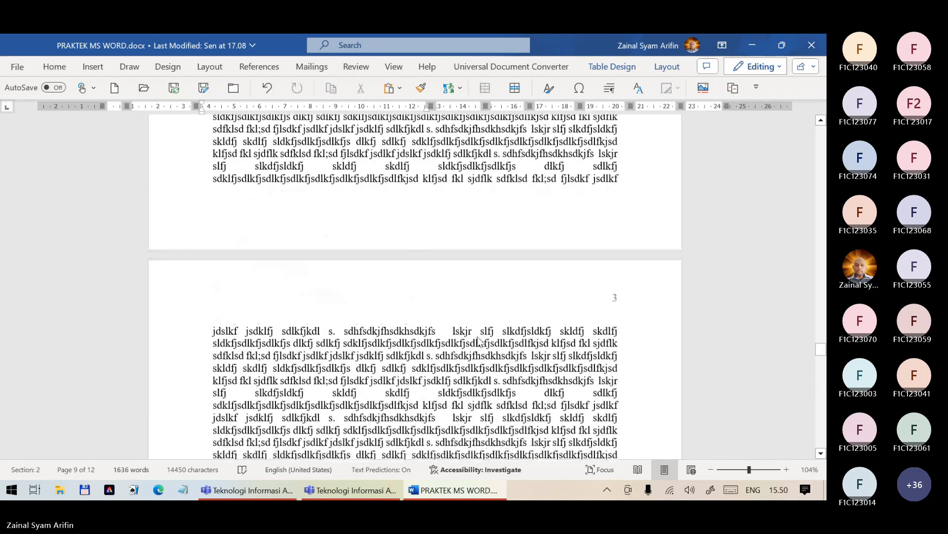
scroll(478, 340, "up", 10)
scroll(477, 336, "down", 20)
scroll(484, 341, "up", 8)
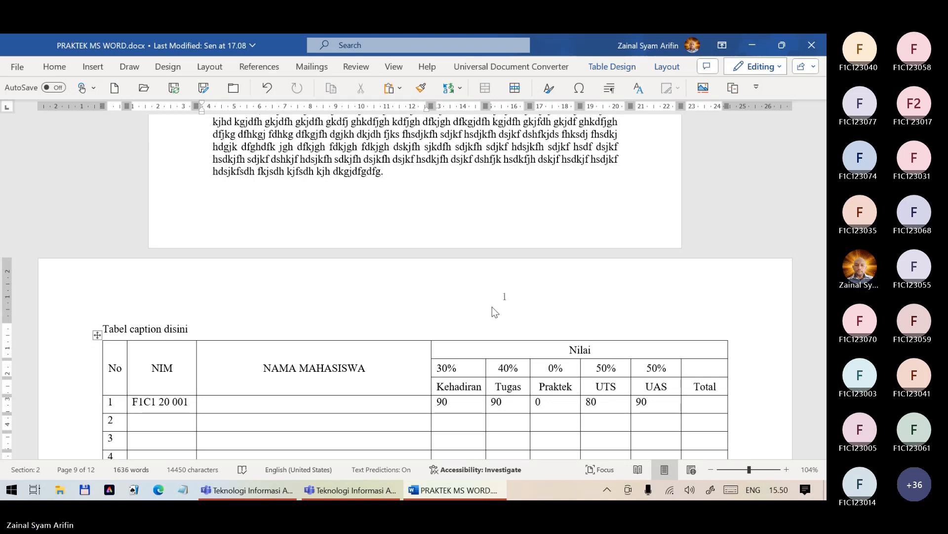
left_click(493, 305)
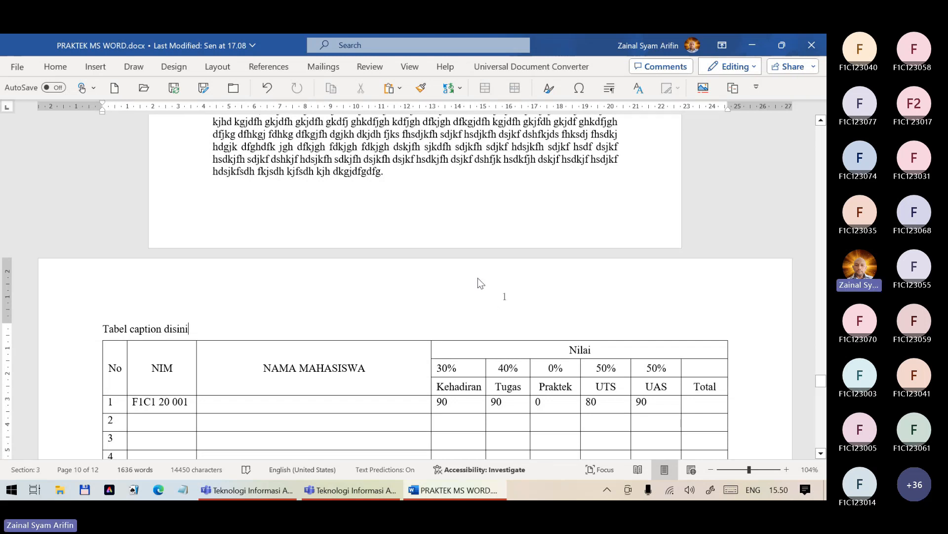
double_click(497, 301)
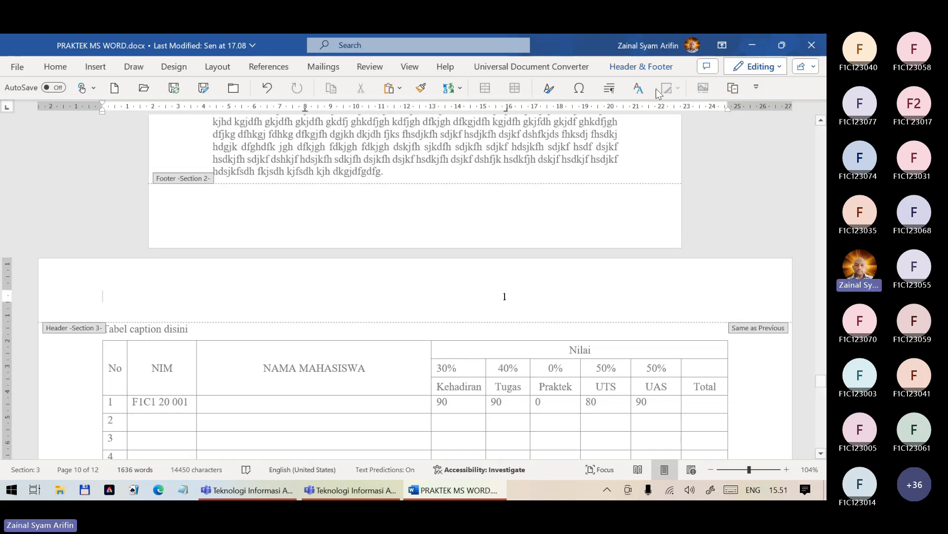
left_click(659, 67)
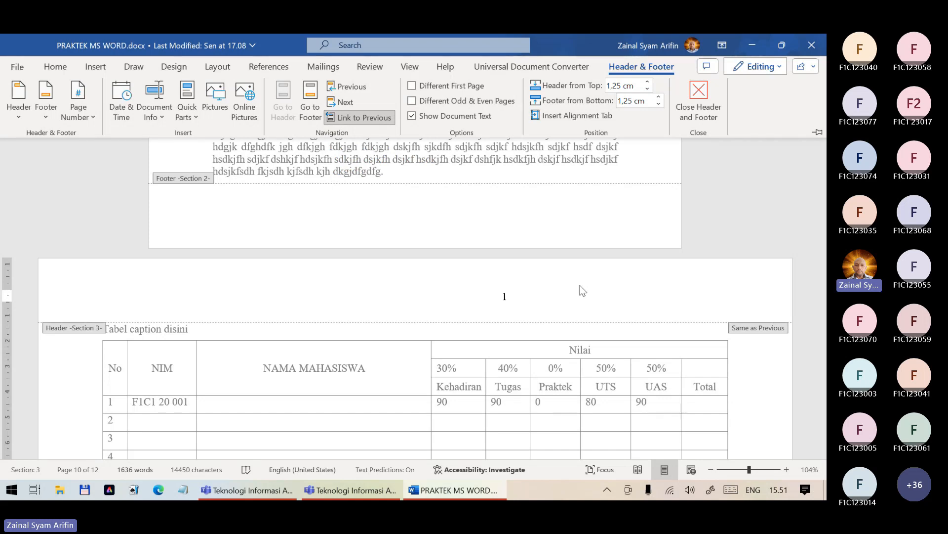
Inspect the section 3 header and footer on the first table page and compare their section links with the section 2 footer
scroll(103, 268, "down", 10)
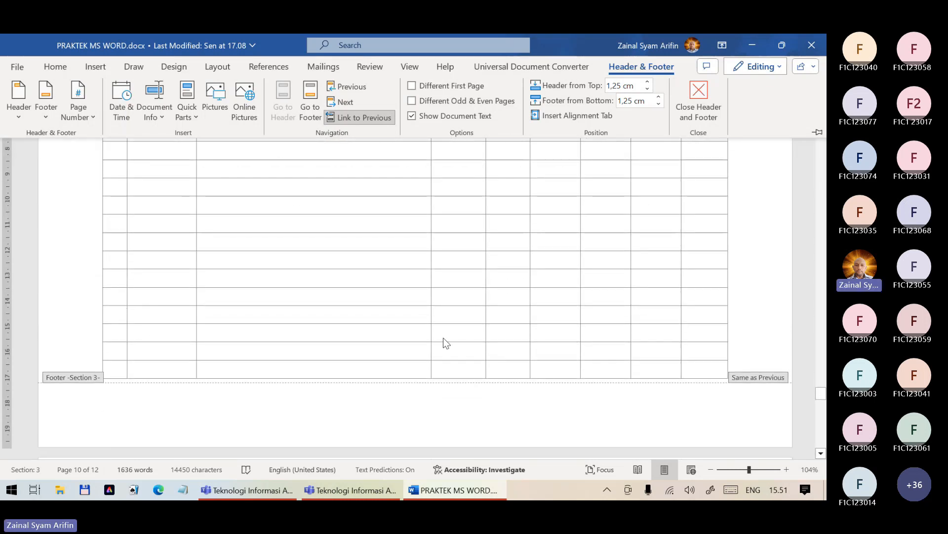
scroll(709, 412, "up", 2)
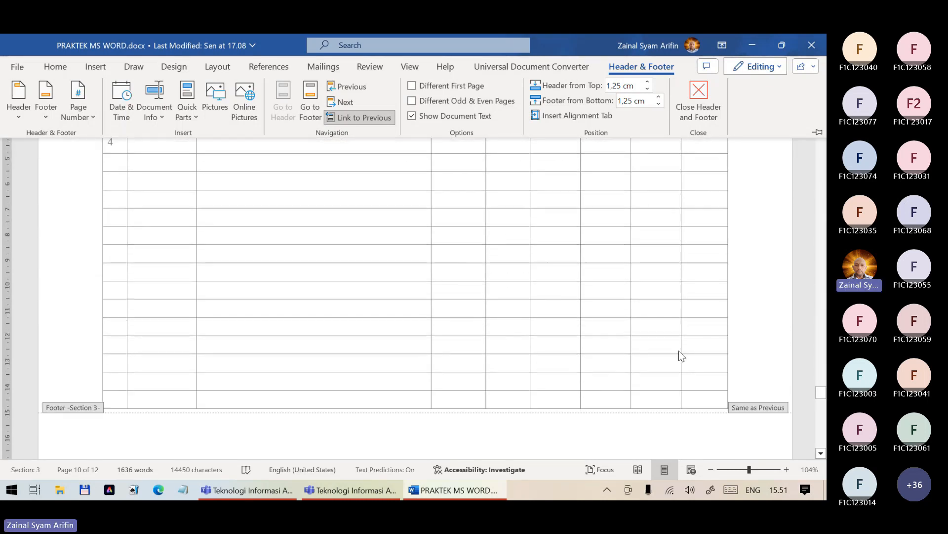
scroll(679, 351, "up", 3)
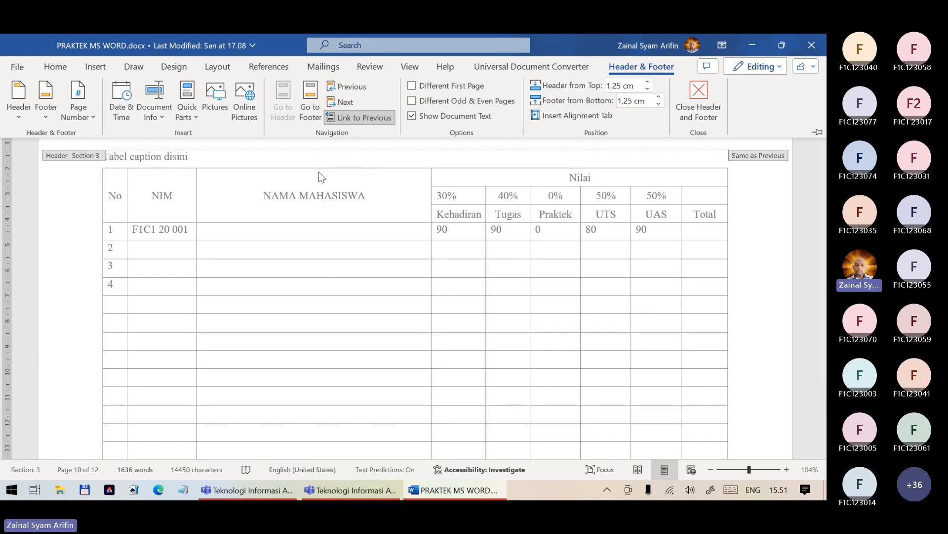
scroll(318, 171, "up", 2)
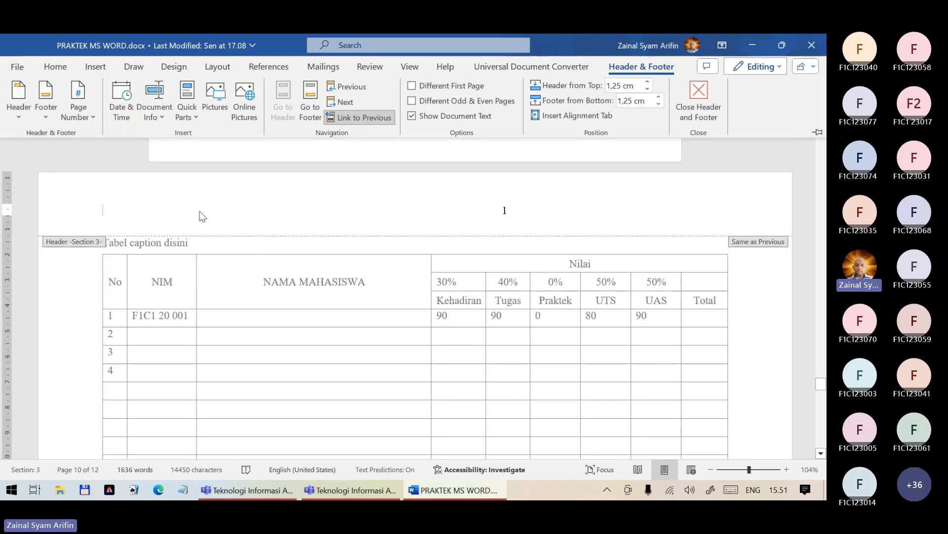
scroll(216, 277, "up", 6)
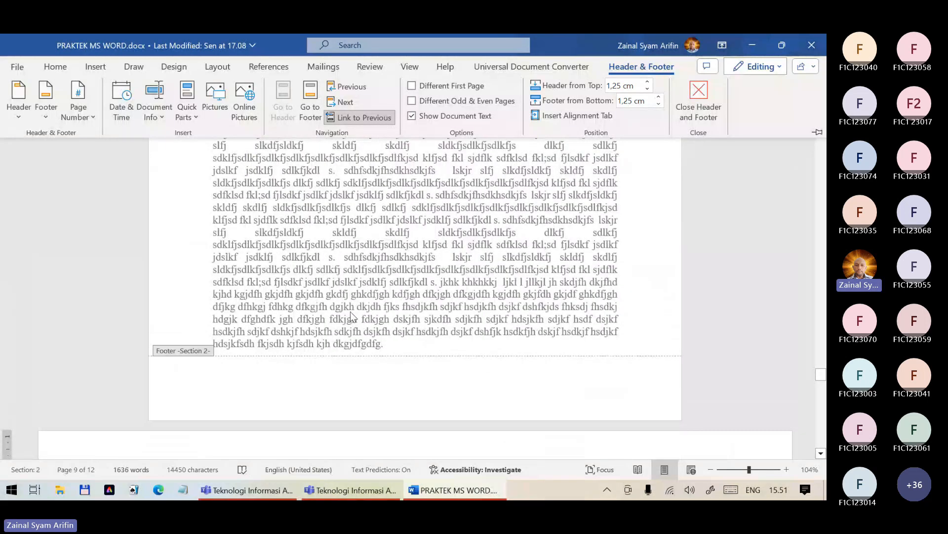
scroll(343, 296, "down", 4)
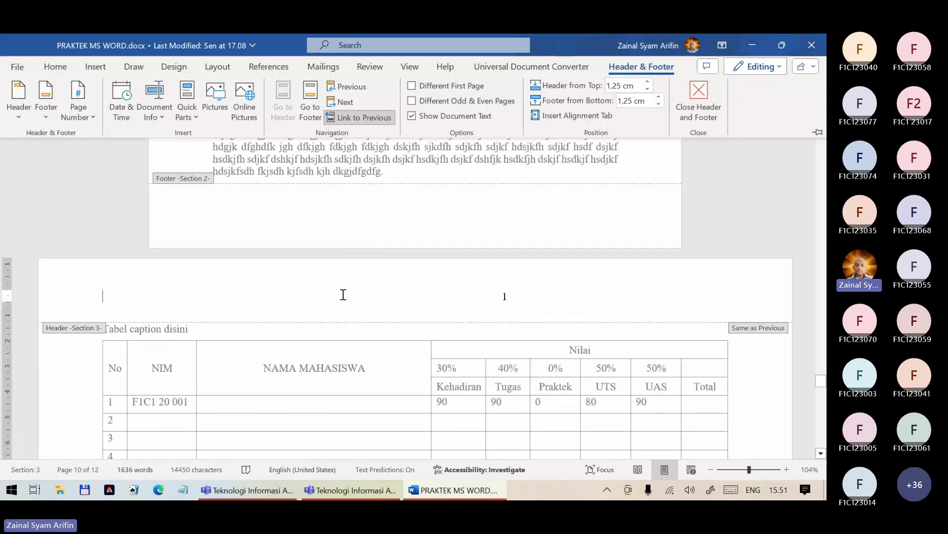
scroll(345, 300, "down", 2)
scroll(345, 299, "down", 6)
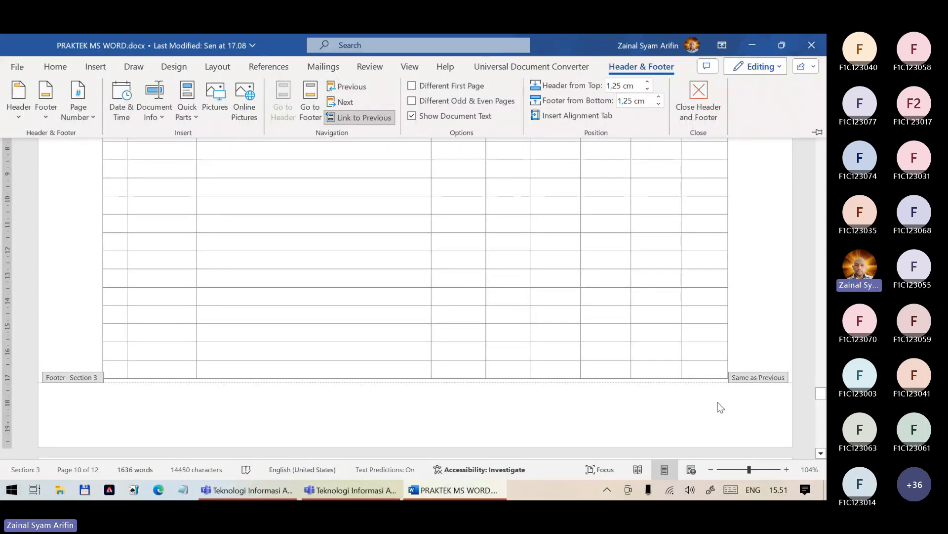
scroll(721, 407, "up", 7)
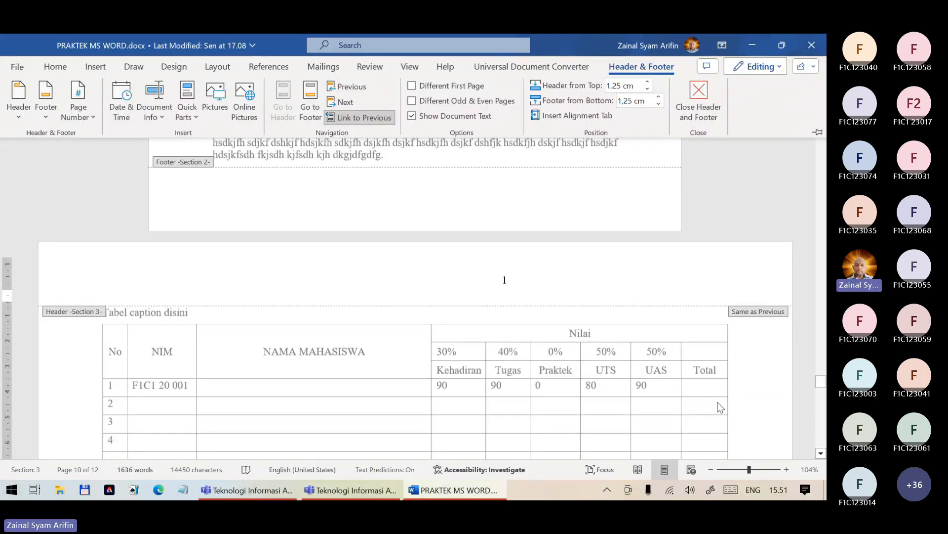
Unlink the section 3 header above the table caption from the previous section
left_click(546, 302)
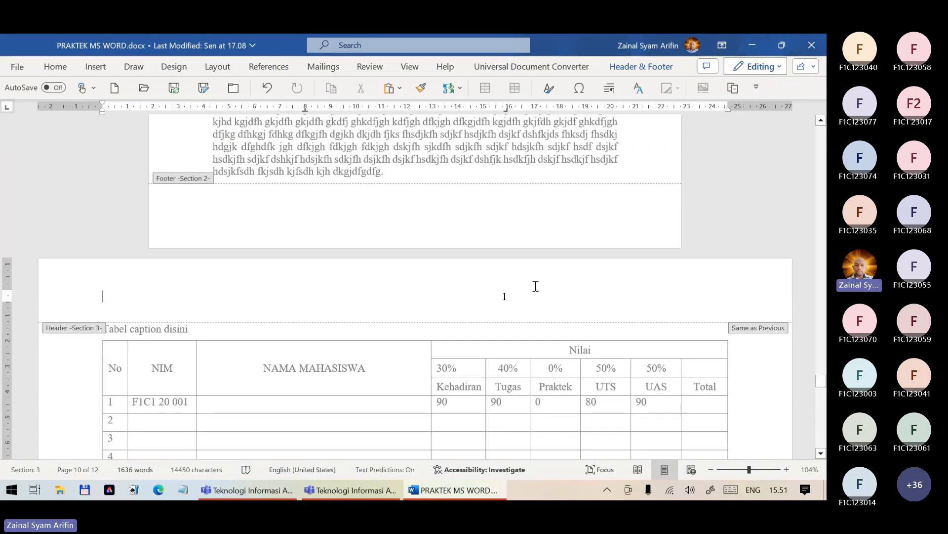
left_click(610, 64)
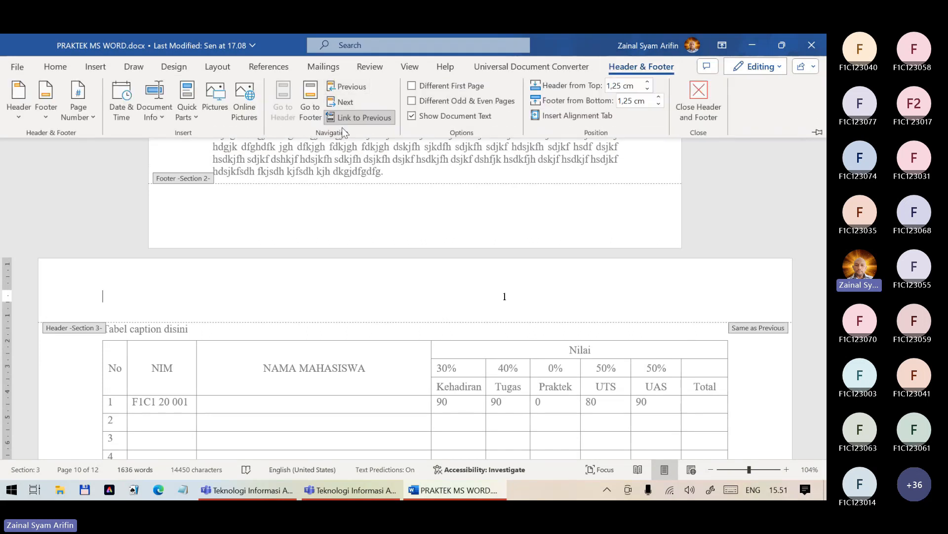
left_click(346, 118)
Unlink the section 3 footer below the table from the previous section
scroll(548, 182, "down", 3)
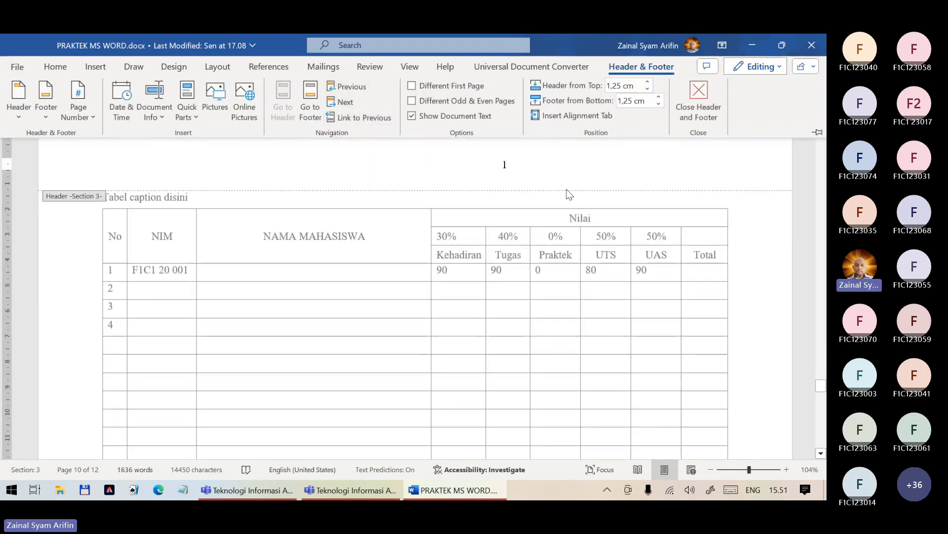
scroll(636, 377, "down", 6)
left_click(640, 374)
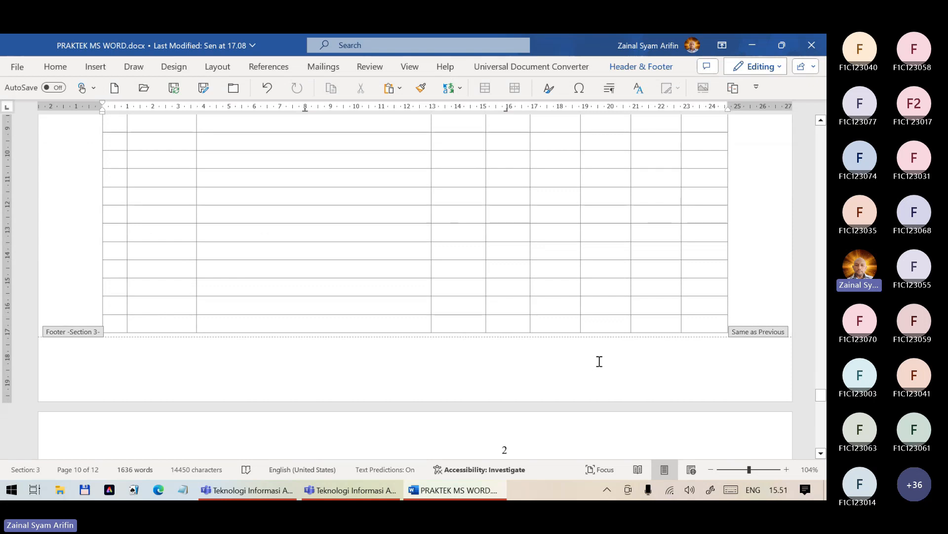
left_click(625, 67)
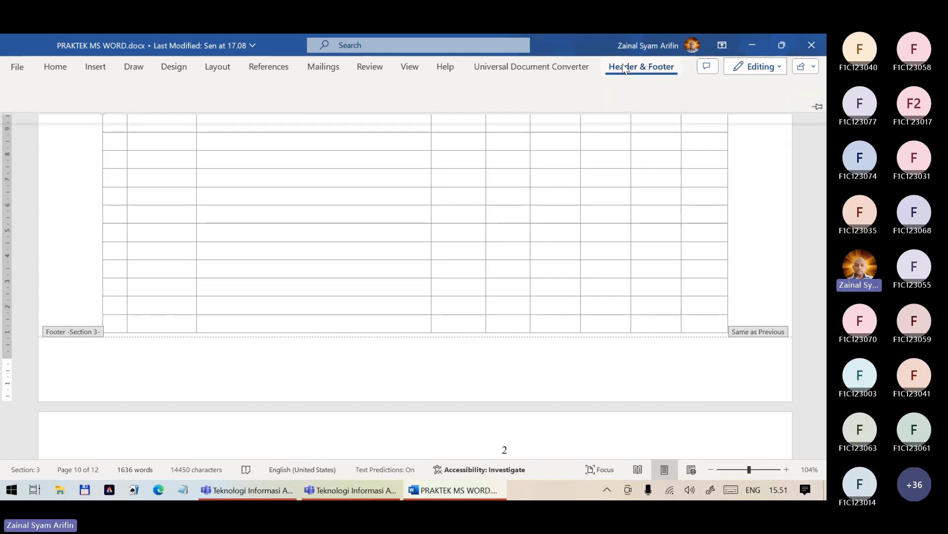
left_click(363, 115)
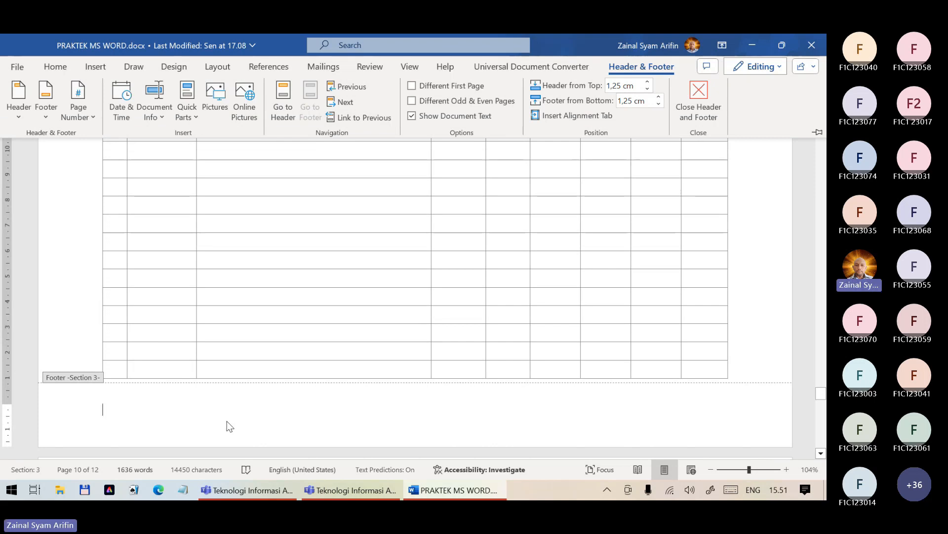
Delete the page number from the section 3 header and check the preceding section 2 pages
scroll(385, 445, "up", 10)
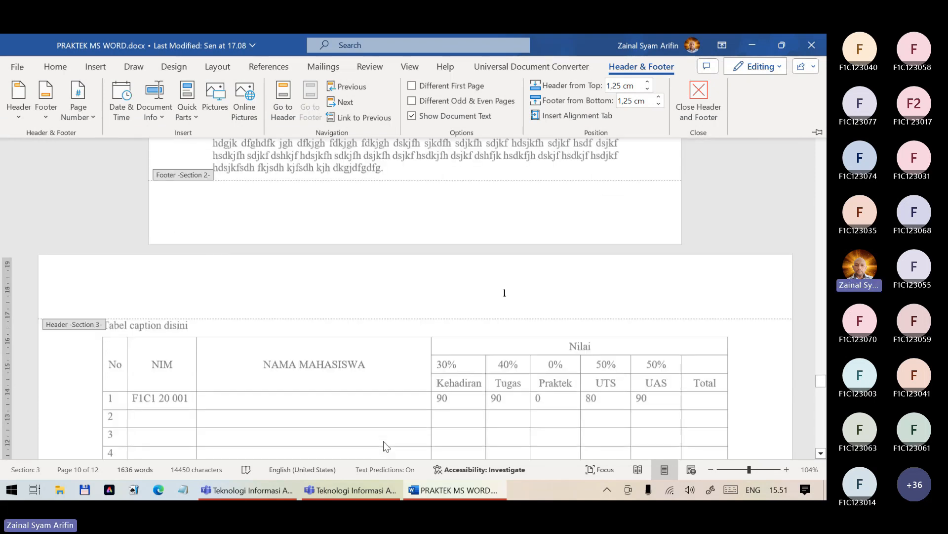
left_click(535, 292)
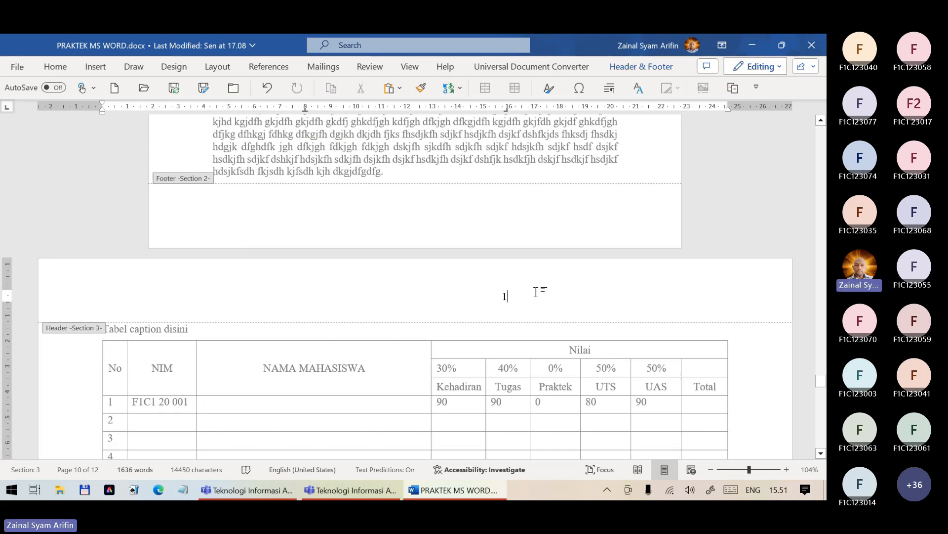
key("BackSpace")
key("BackSpace")
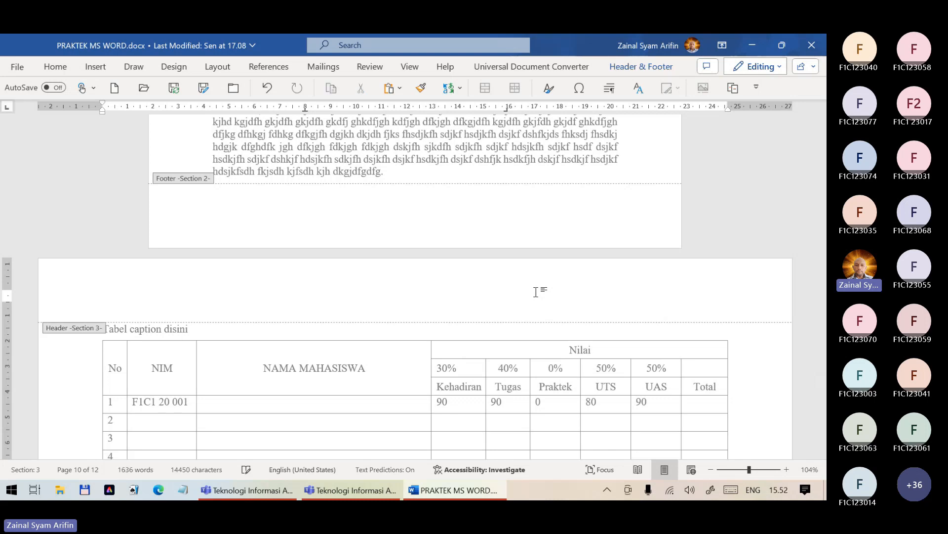
scroll(298, 245, "up", 2)
scroll(299, 245, "up", 10)
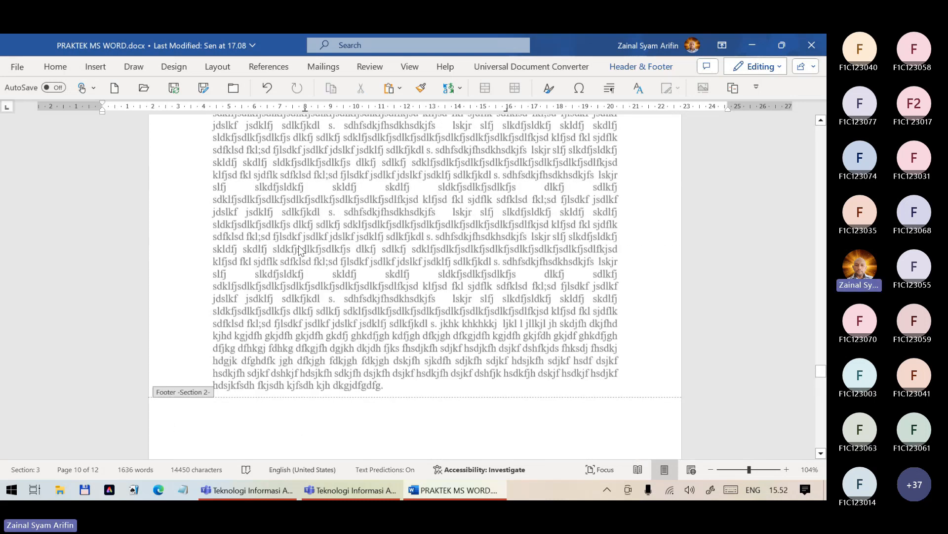
scroll(539, 218, "down", 5)
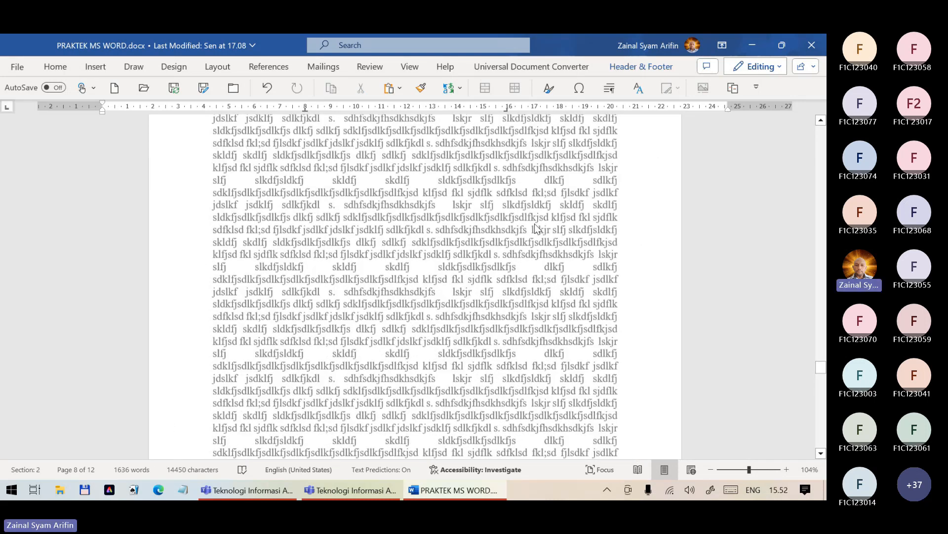
scroll(537, 228, "down", 10)
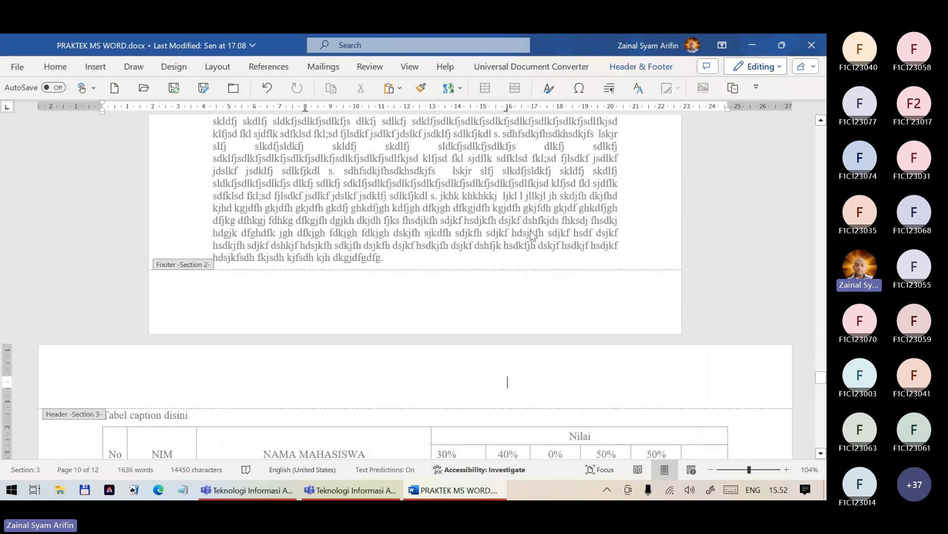
Check the headers and footers across sections 2, 3 and 4, including their page numbers and section links
scroll(529, 239, "down", 1)
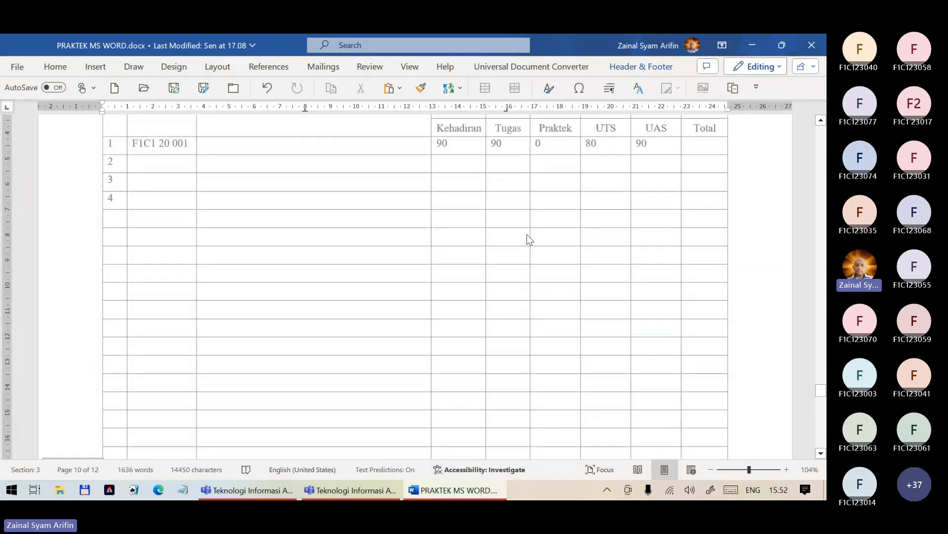
scroll(544, 237, "down", 8)
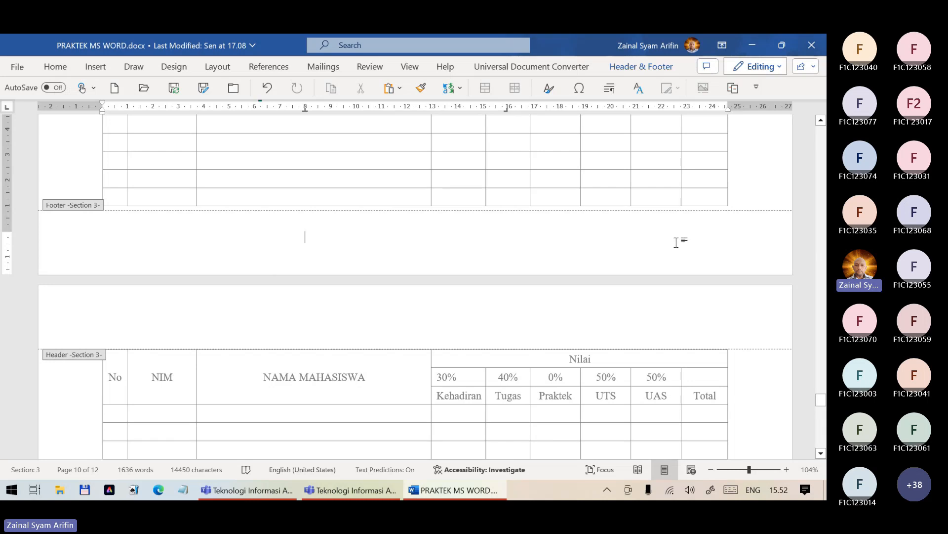
scroll(670, 254, "up", 15)
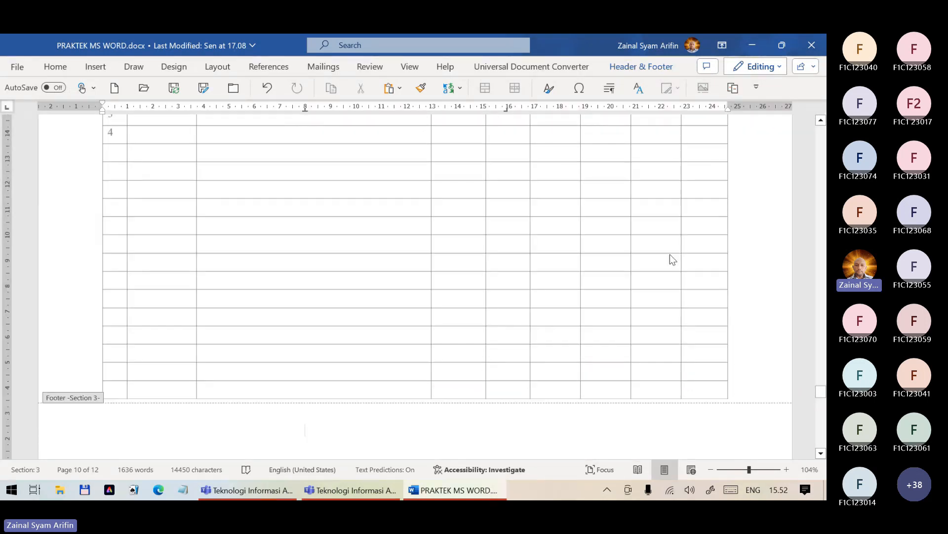
scroll(621, 204, "up", 7)
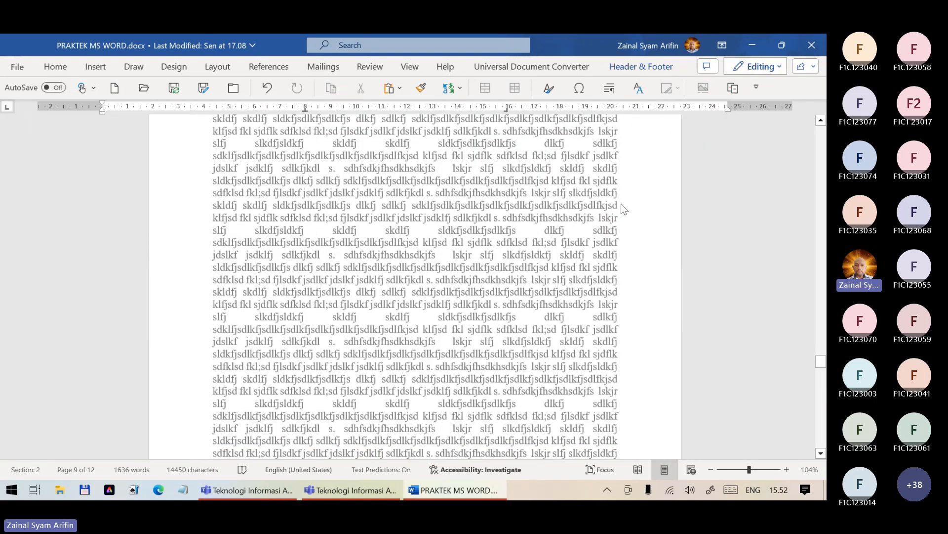
scroll(643, 208, "up", 5)
scroll(649, 236, "down", 20)
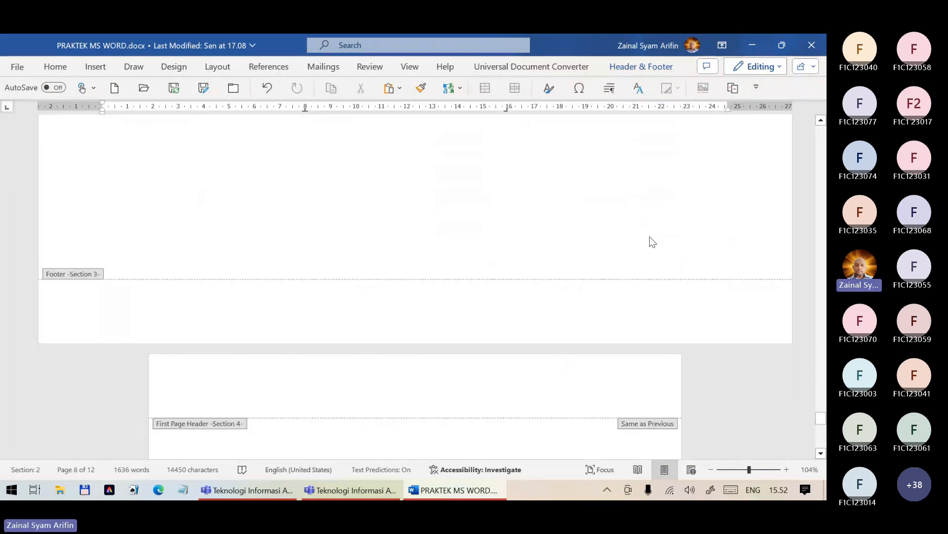
scroll(650, 236, "down", 10)
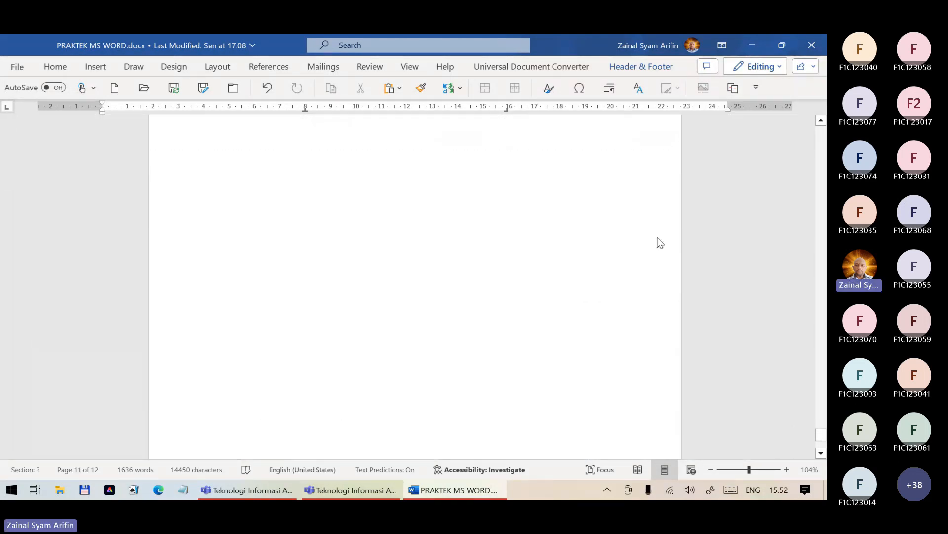
scroll(661, 243, "down", 5)
scroll(657, 240, "up", 3)
scroll(691, 247, "down", 3)
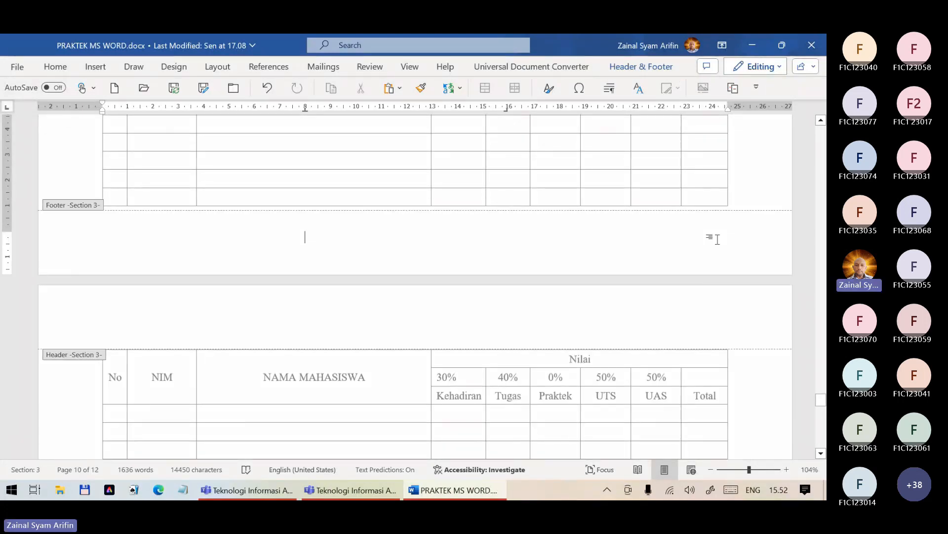
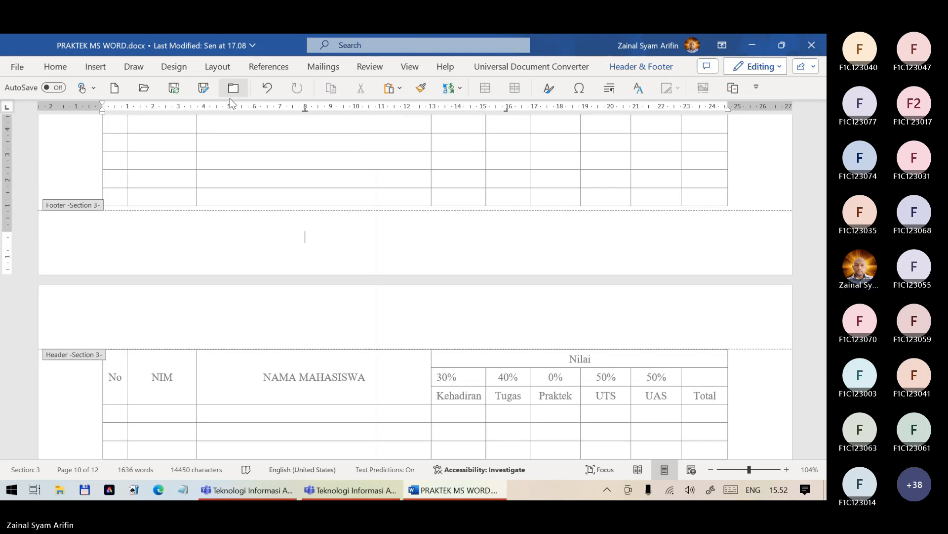
Leave footer editing, place the cursor in the NIM column of the grade table, and examine the table's text direction tool
left_click(55, 66)
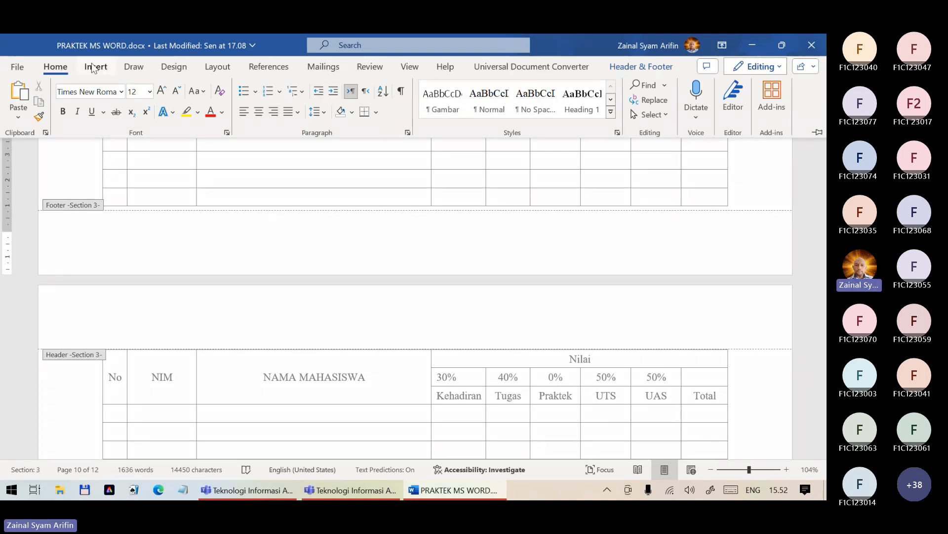
left_click(642, 67)
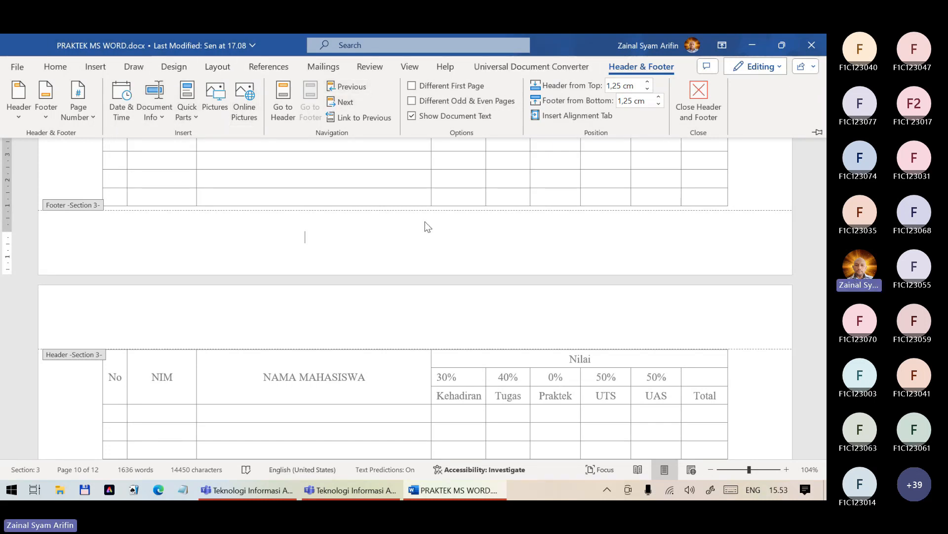
left_click(719, 190)
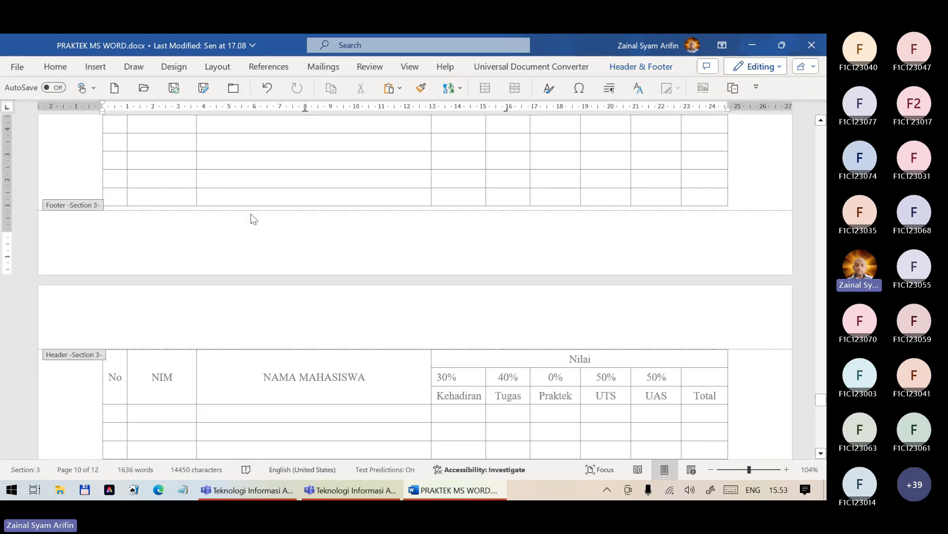
double_click(317, 198)
left_click(187, 192)
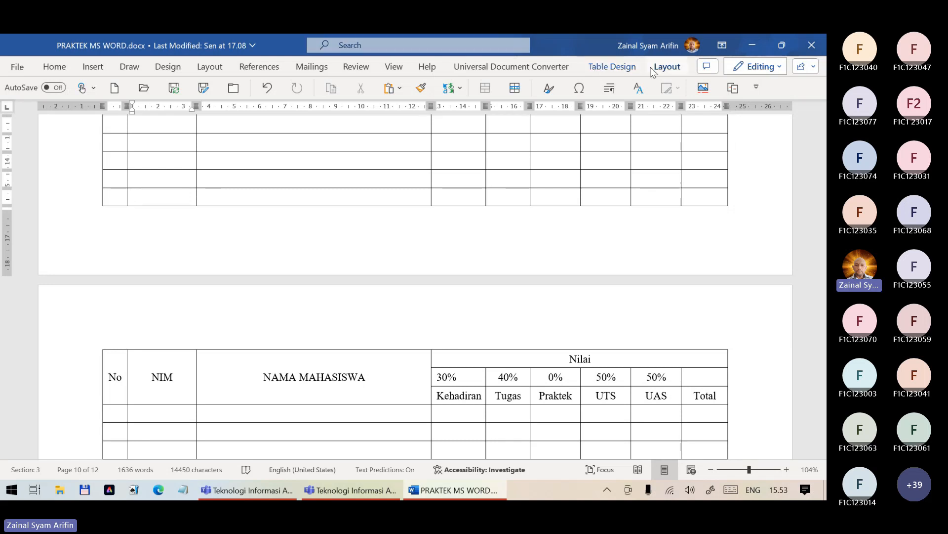
left_click(665, 72)
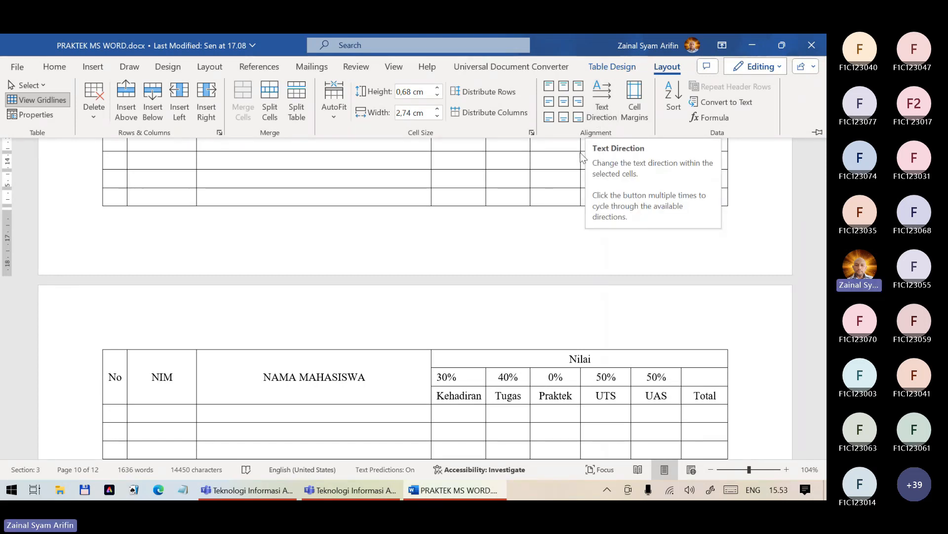
Draw a small text box near the upper margin of the blank portrait page in section 4
scroll(440, 298, "down", 5)
scroll(439, 299, "down", 5)
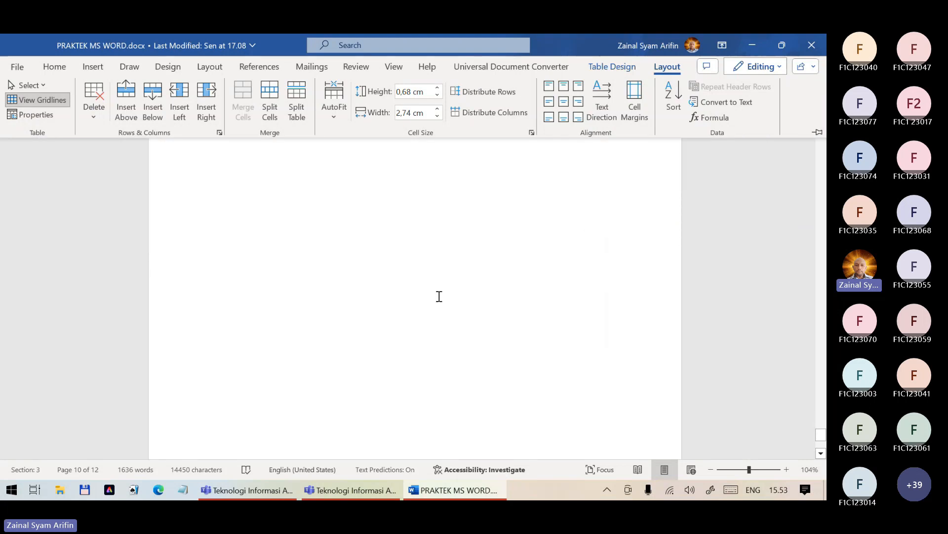
scroll(438, 295, "up", 3)
scroll(437, 295, "down", 1)
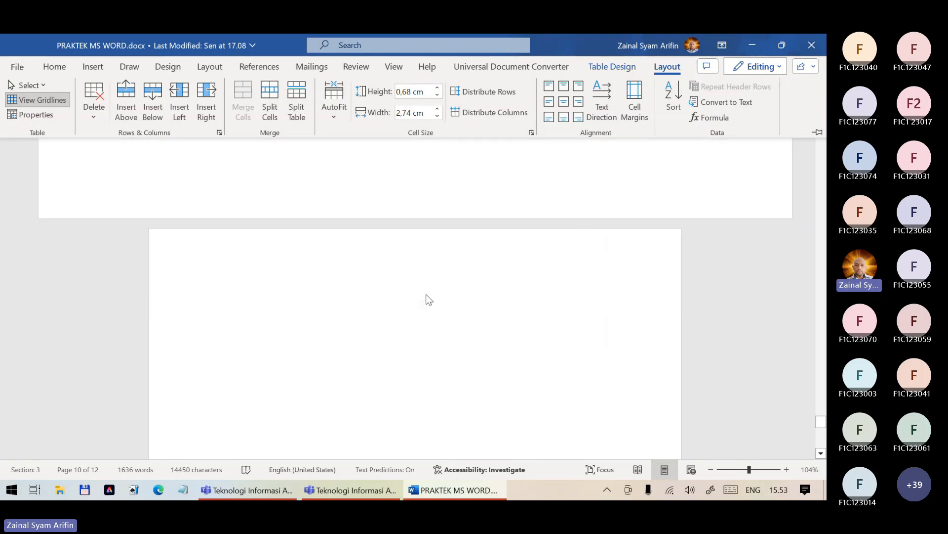
left_click(291, 305)
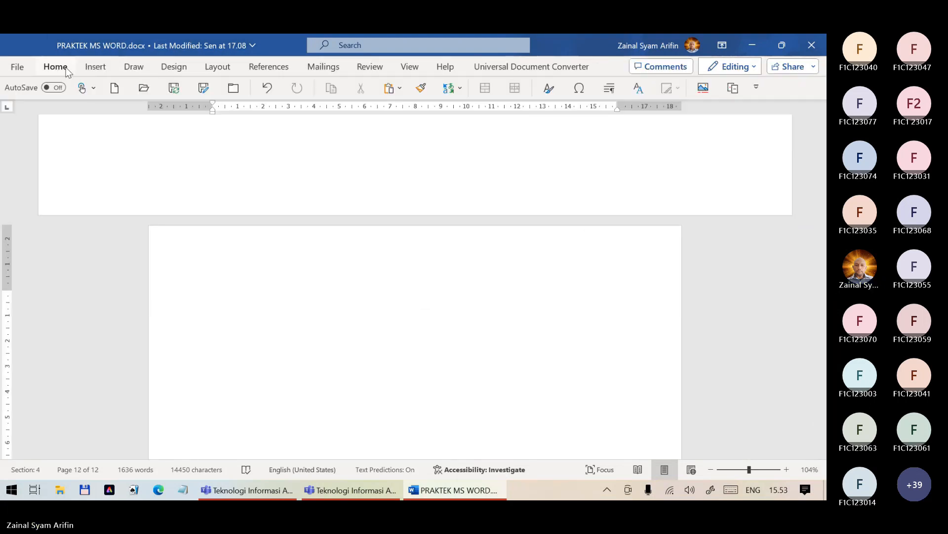
left_click(95, 68)
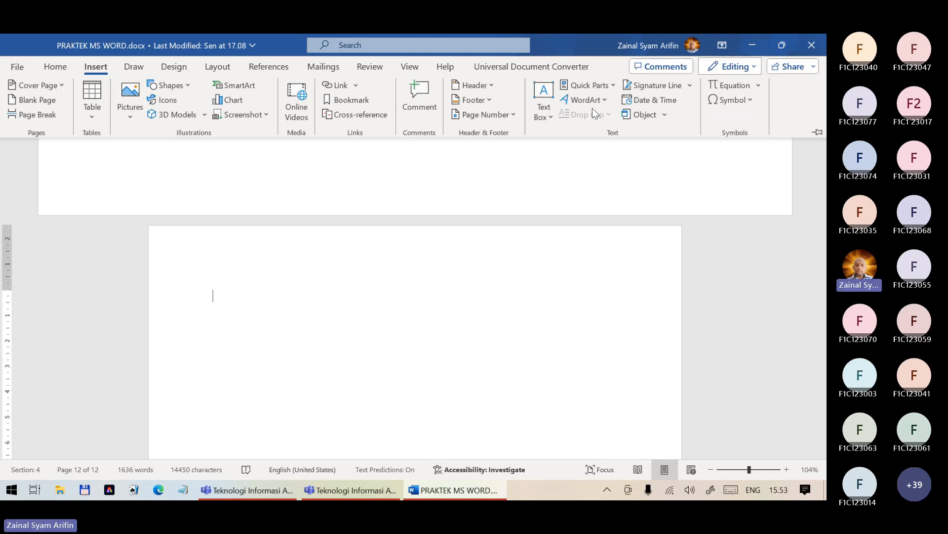
left_click(542, 117)
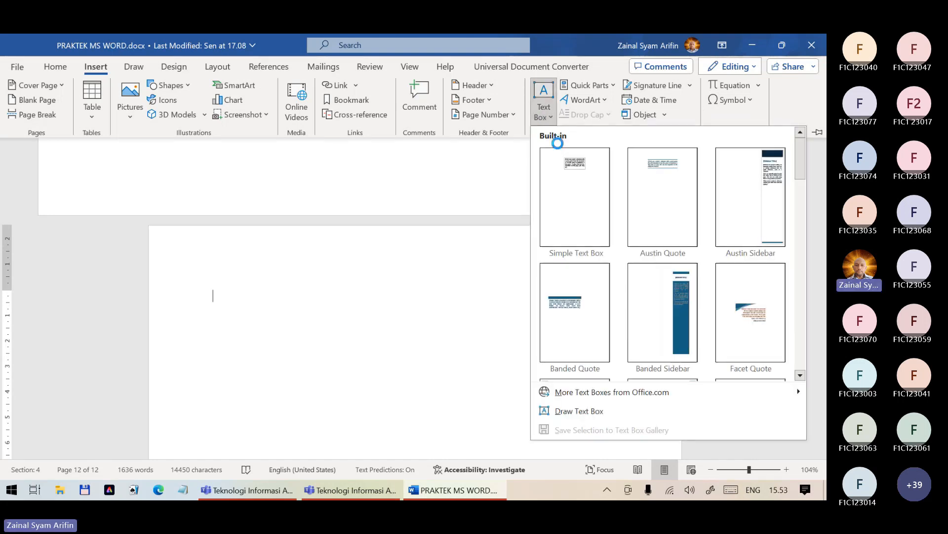
left_click(580, 410)
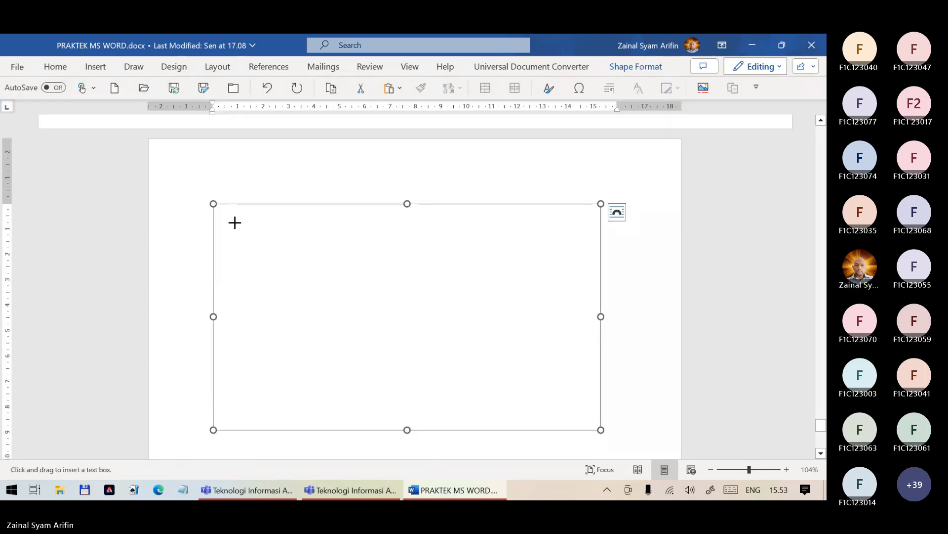
left_click_drag(229, 181, 256, 194)
Delete the large text box on the section 4 page and enlarge the small one to about 1.64 cm high and 1.47 cm wide
left_click(282, 257)
left_click(213, 261)
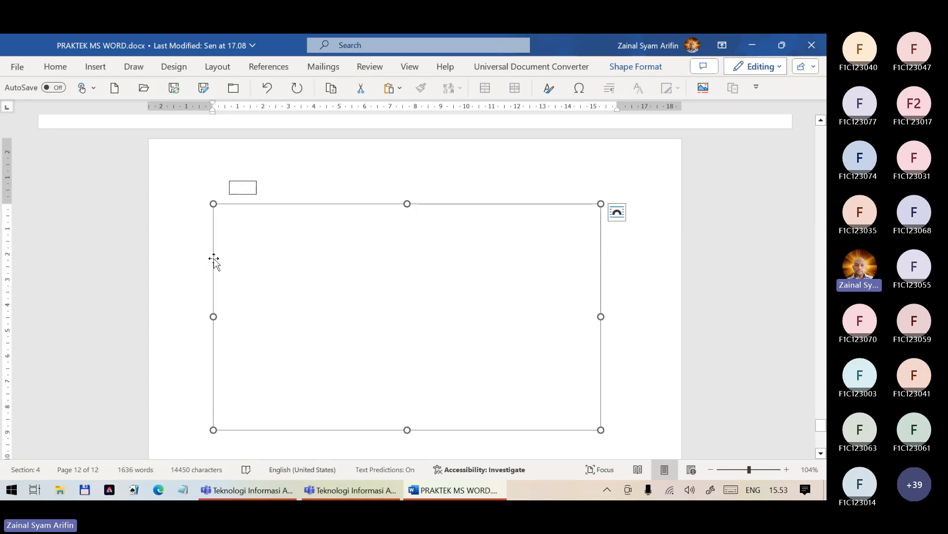
key("Delete")
left_click(236, 188)
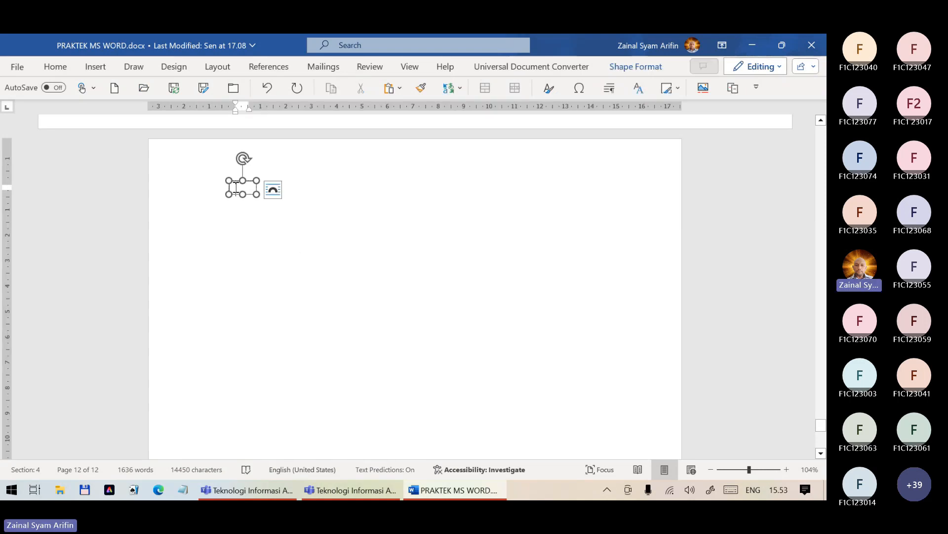
left_click_drag(255, 194, 266, 222)
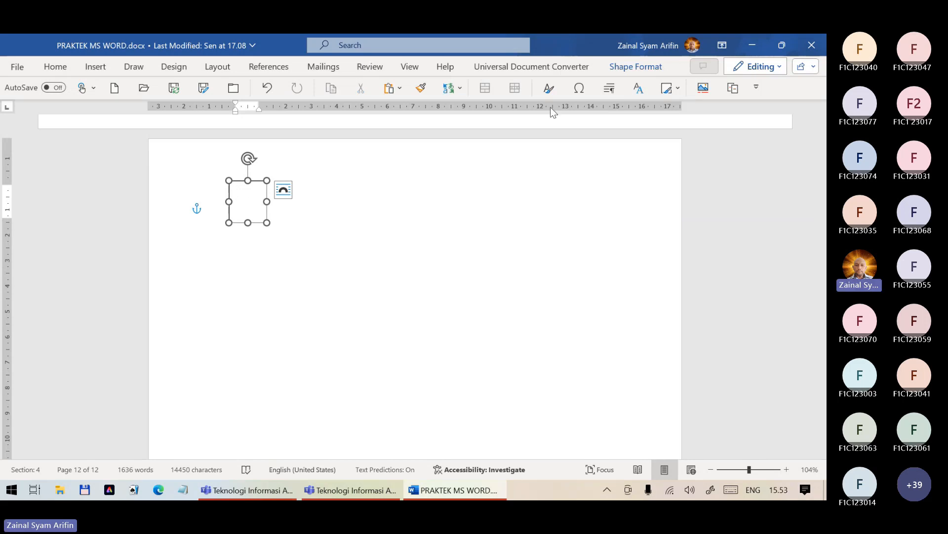
Examine the position presets and text direction options available for the small text box
left_click(615, 68)
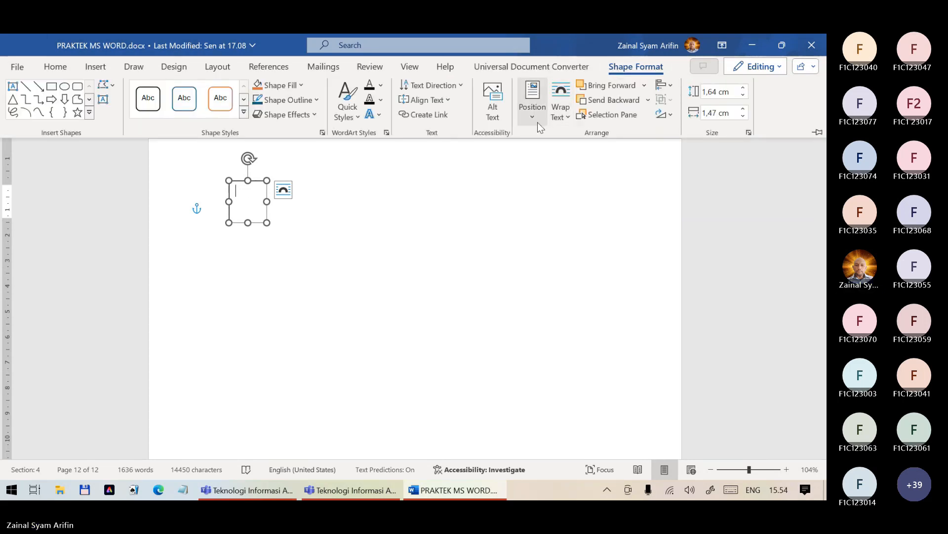
left_click(534, 119)
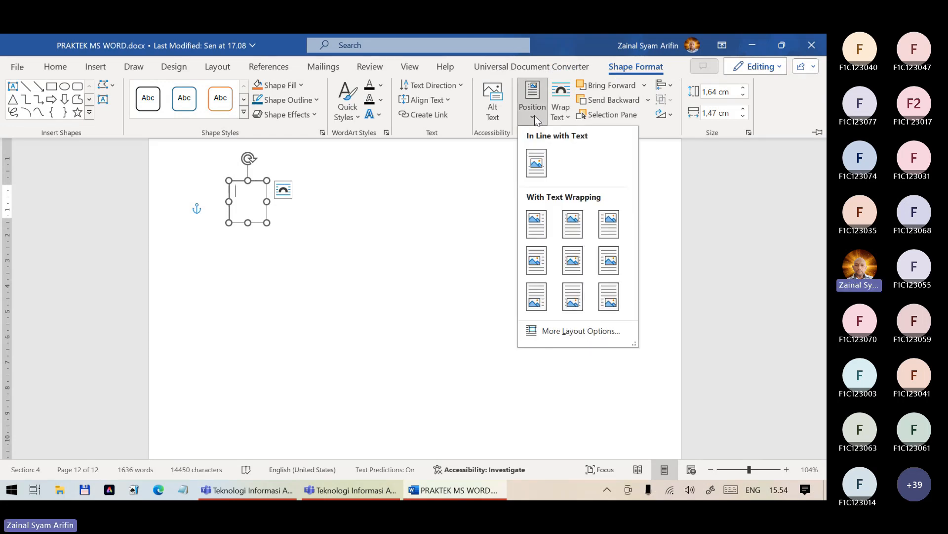
left_click(447, 85)
left_click(450, 82)
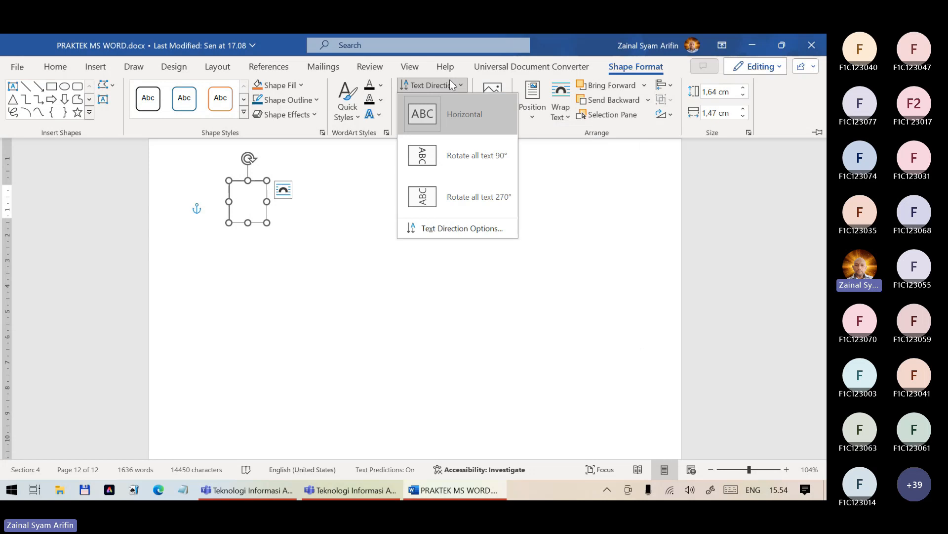
left_click(313, 215)
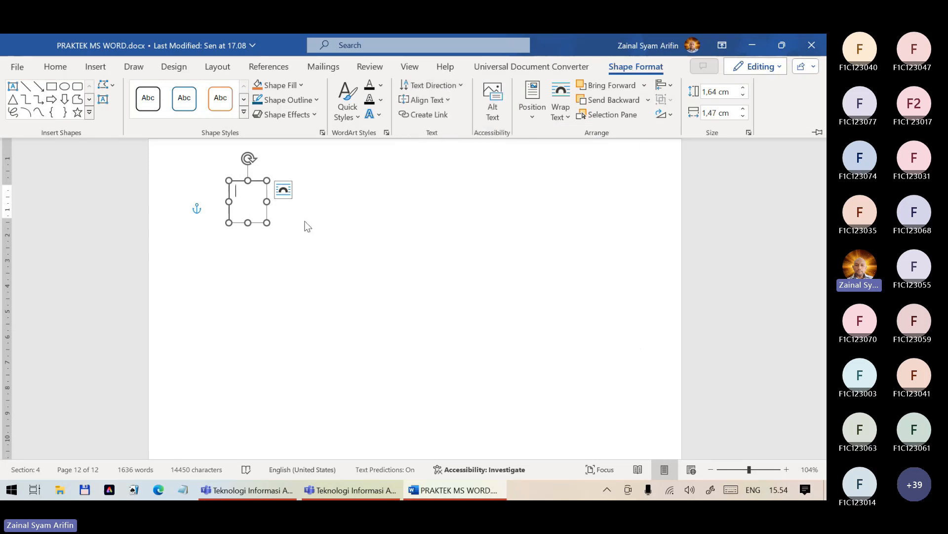
Delete the remaining small text box from the section 4 page
left_click(267, 210)
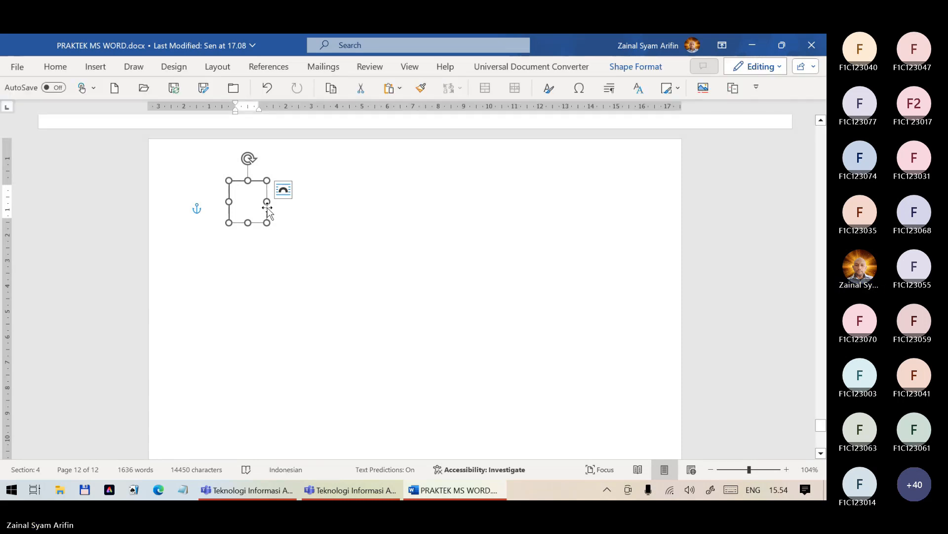
key("ctrl")
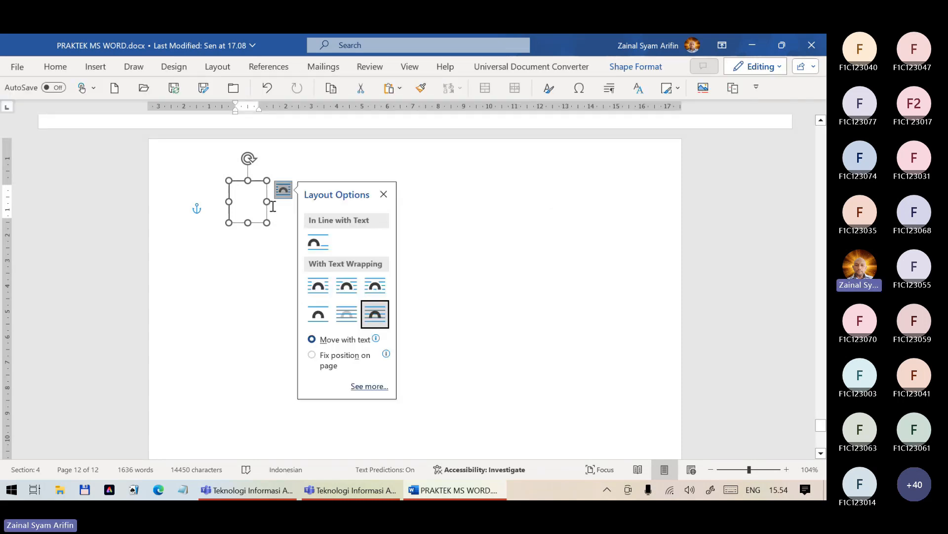
left_click(236, 192)
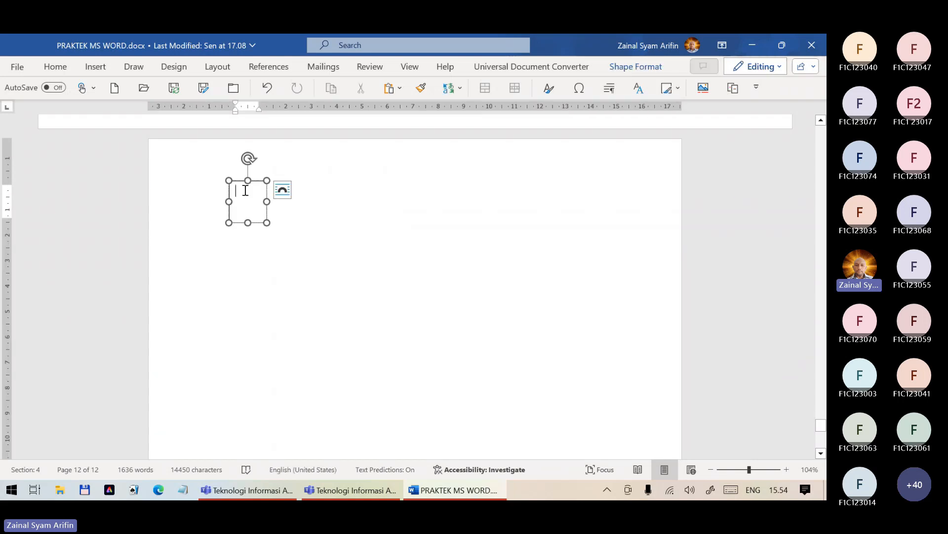
left_click(227, 194)
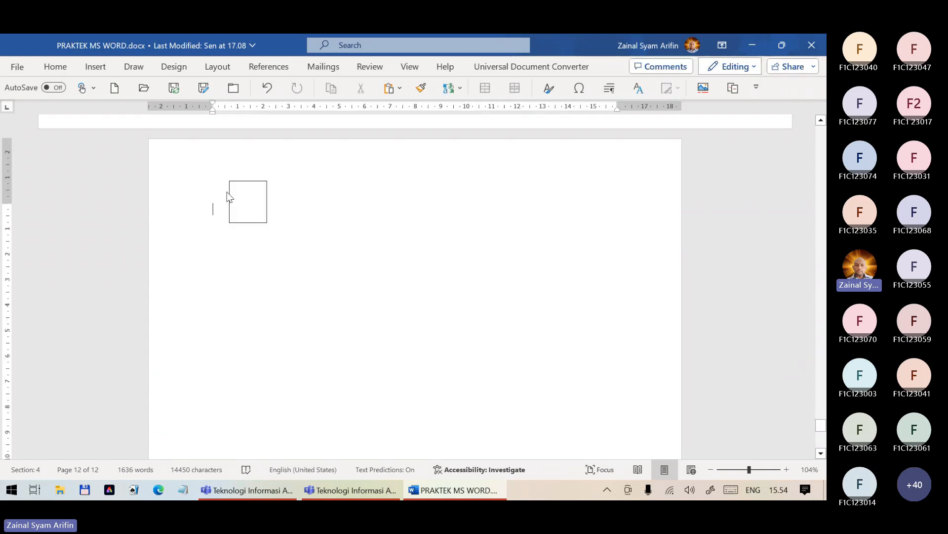
left_click(229, 195)
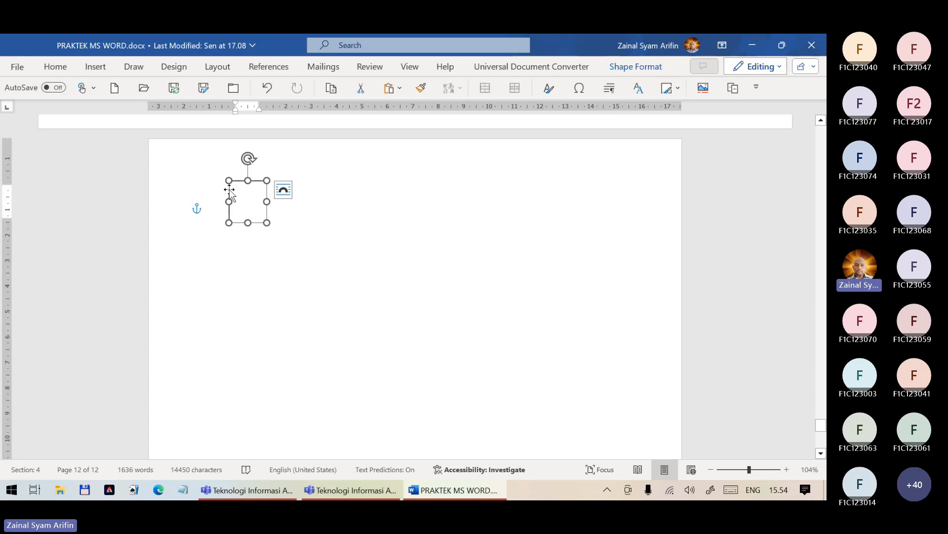
key("Delete")
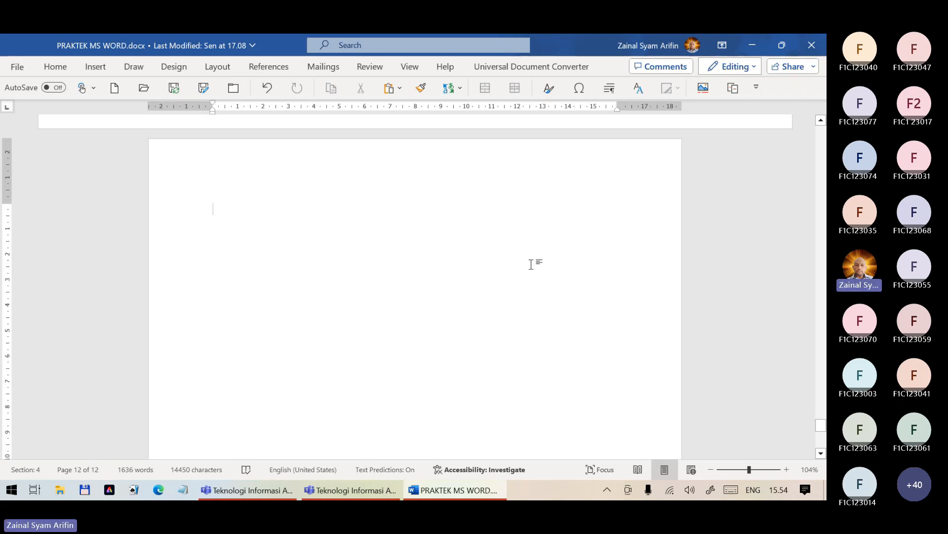
left_click(96, 67)
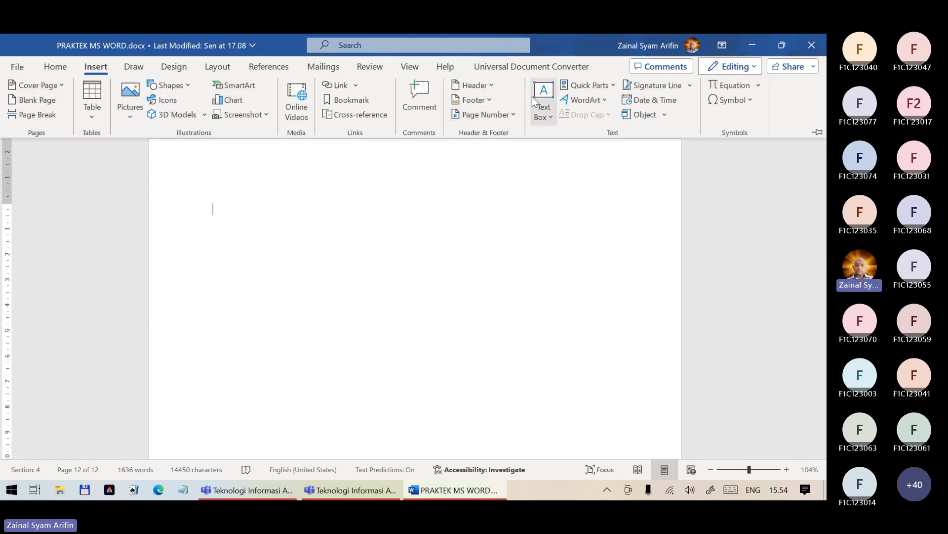
left_click(557, 90)
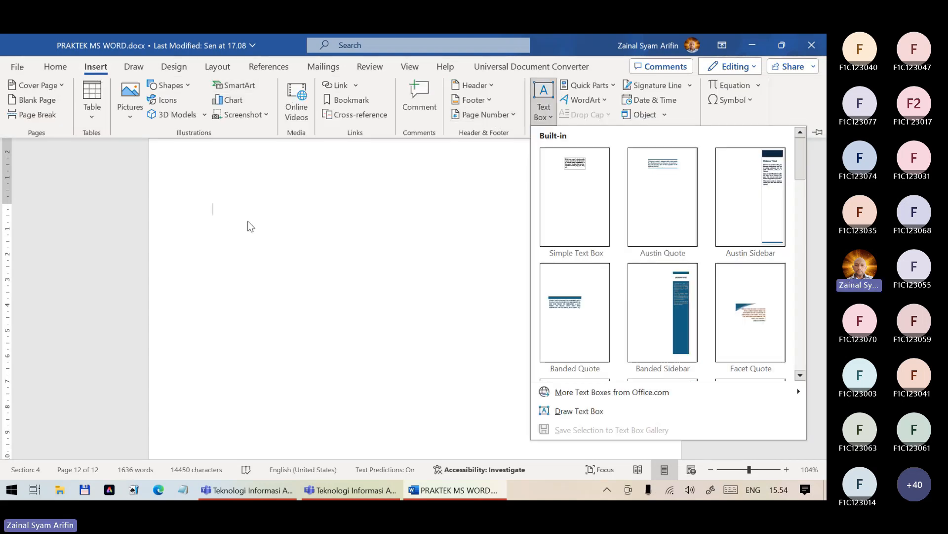
left_click(248, 224)
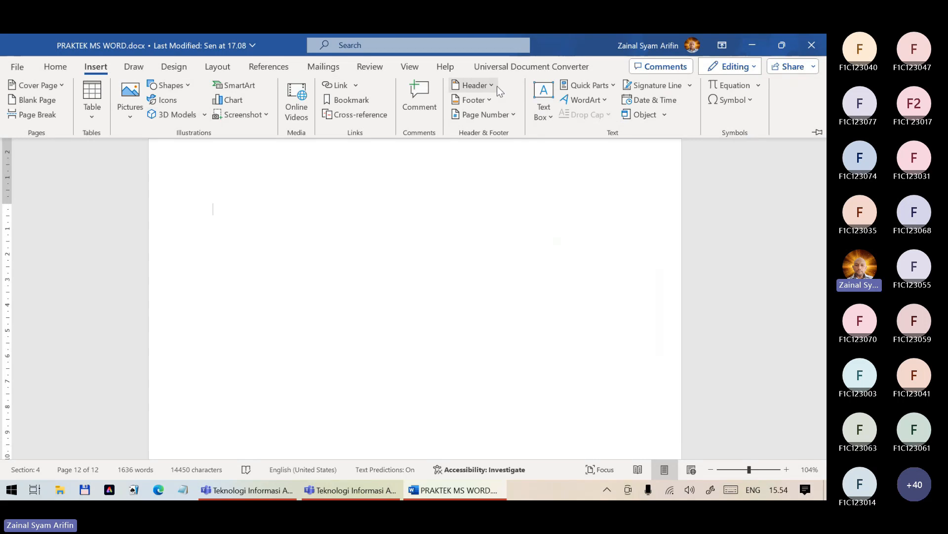
left_click(543, 121)
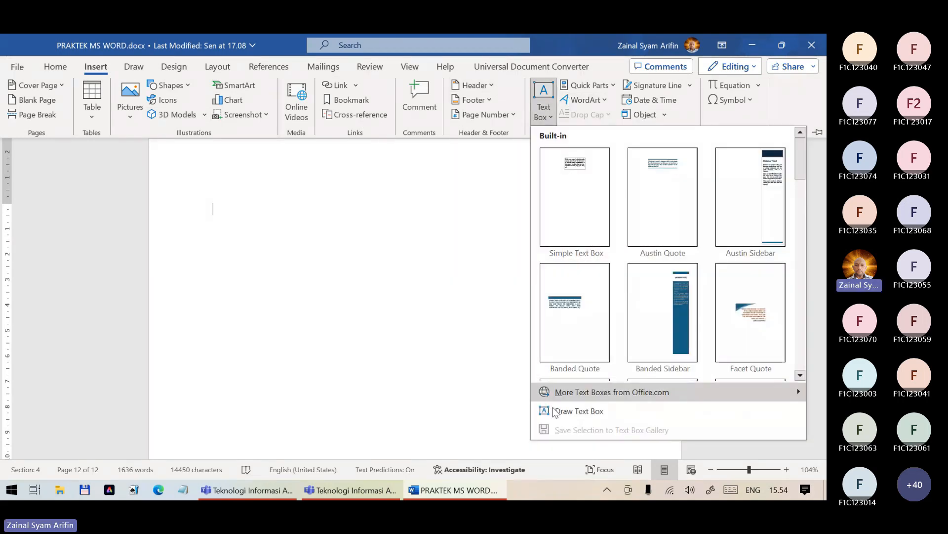
left_click(544, 399)
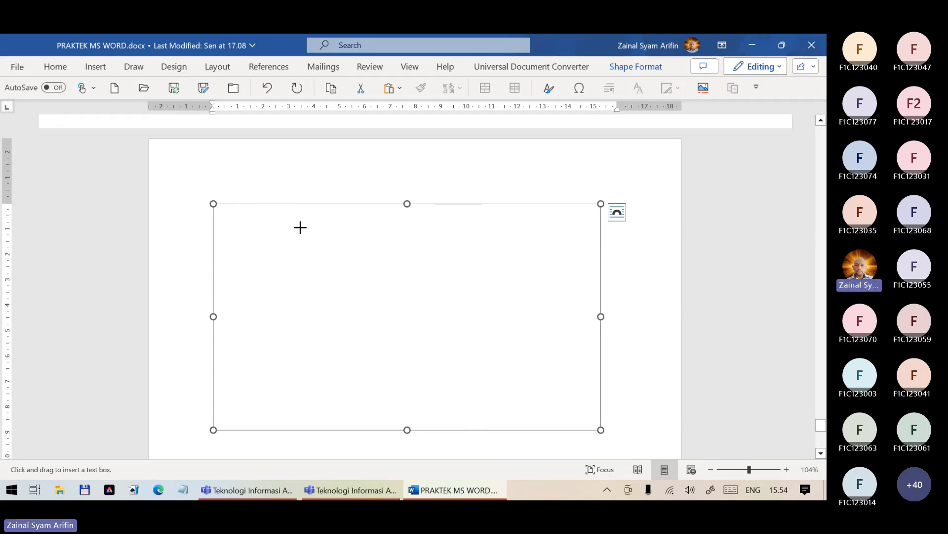
left_click(239, 167)
left_click(274, 275)
key("Delete")
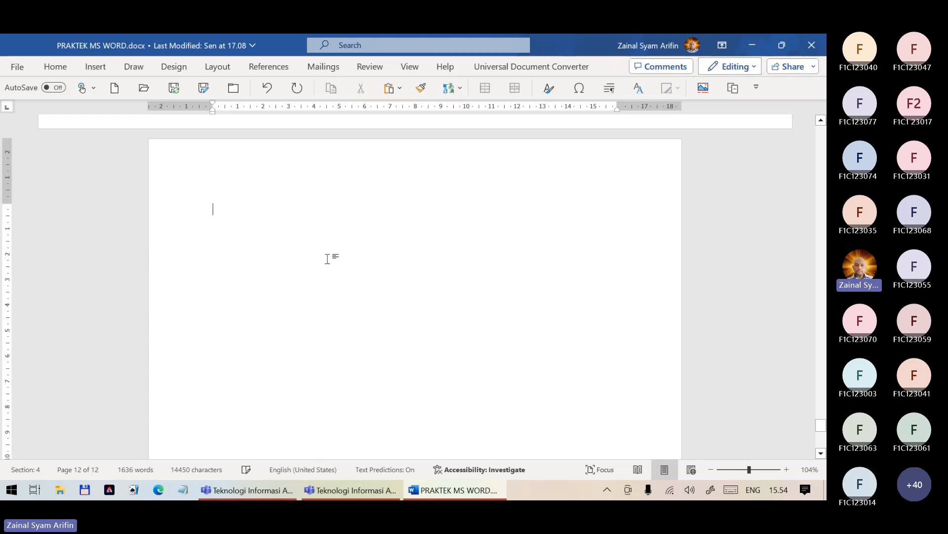
Turn off the automatic creation of a drawing canvas in the advanced program options
left_click(18, 68)
left_click(43, 426)
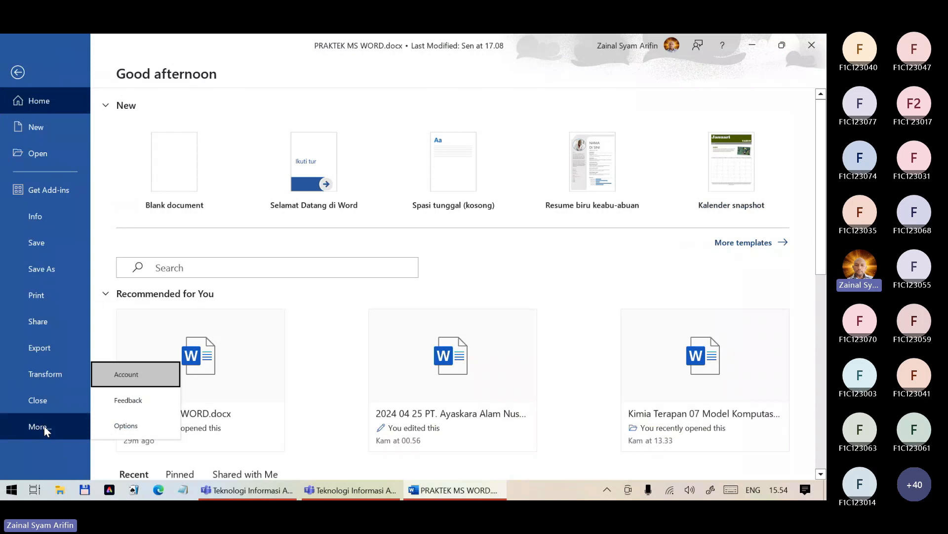
left_click(129, 427)
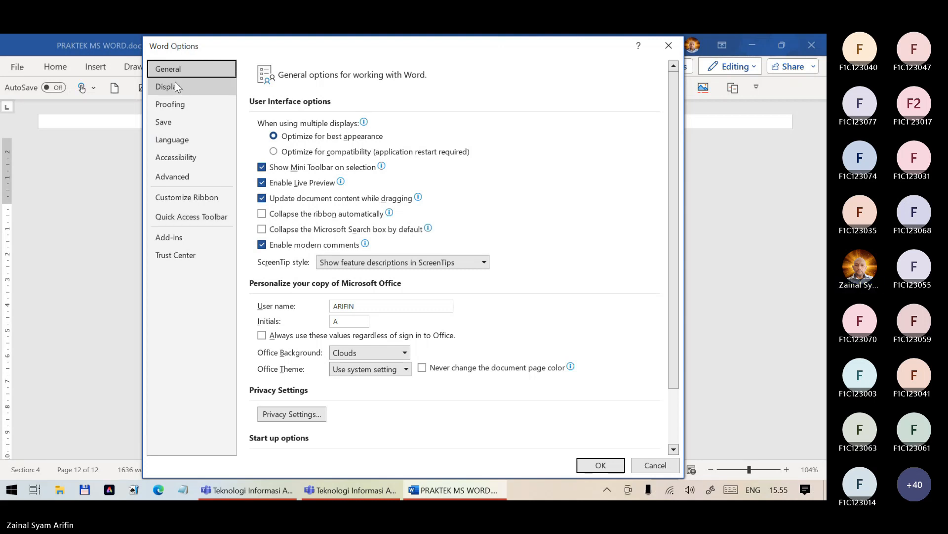
left_click(178, 179)
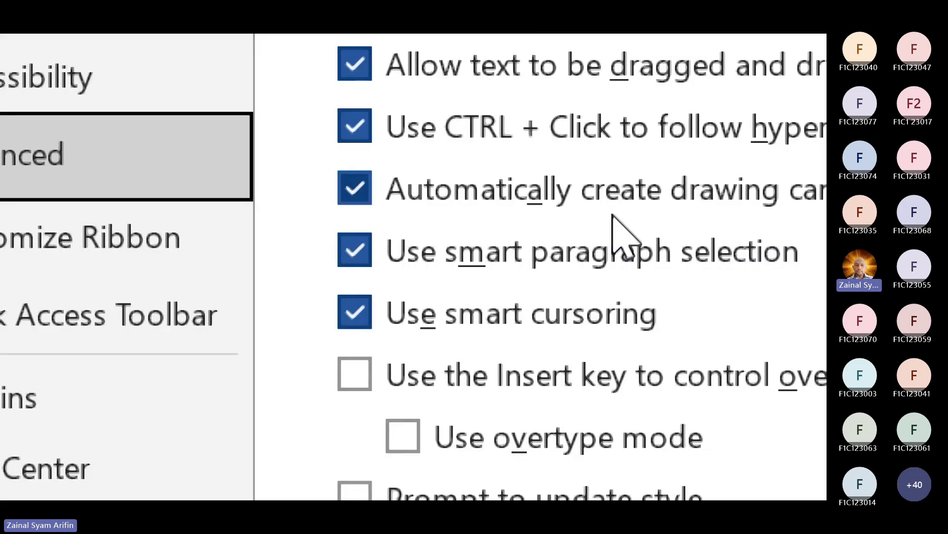
left_click(359, 194)
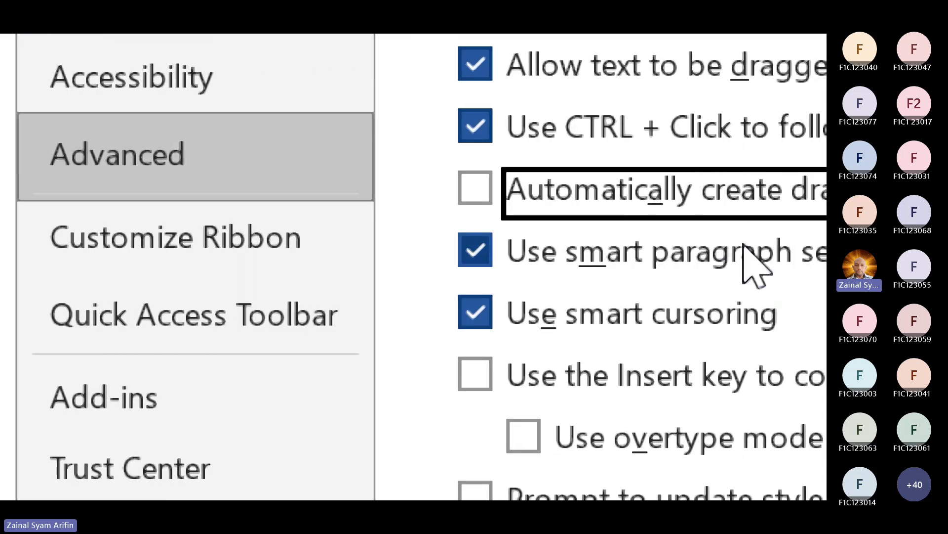
scroll(721, 484, "down", 5)
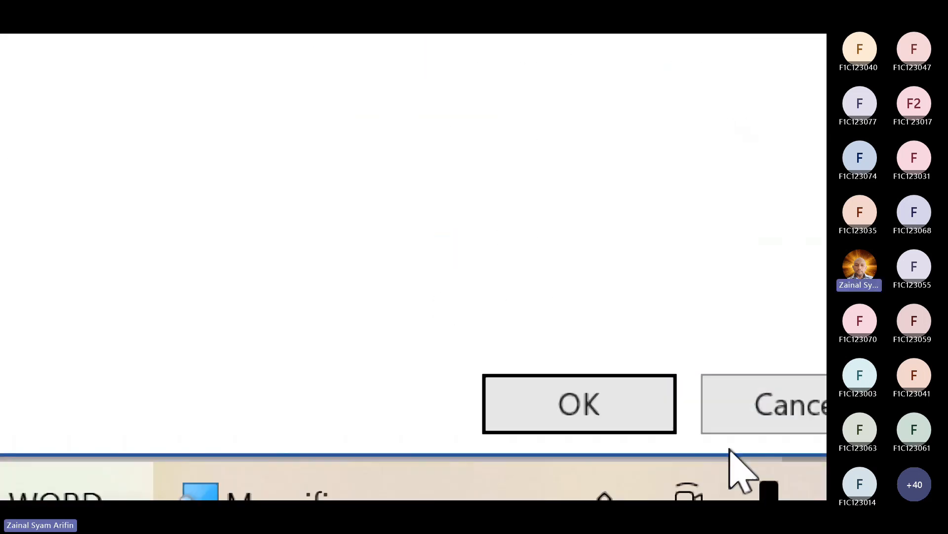
left_click(780, 403)
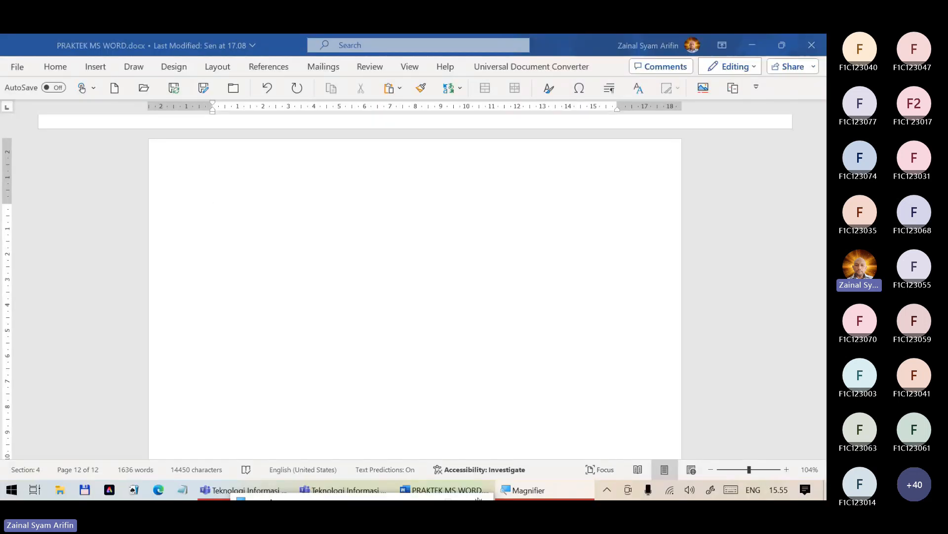
Open the section 3 footer for editing on page 10, below the landscape grade table
scroll(420, 356, "up", 8)
scroll(422, 330, "up", 10)
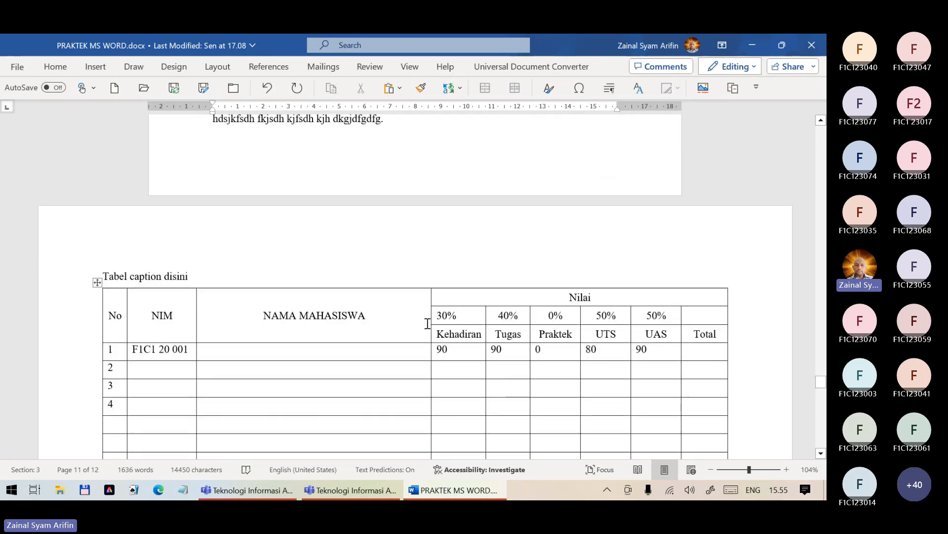
scroll(426, 322, "up", 6)
scroll(424, 322, "down", 2)
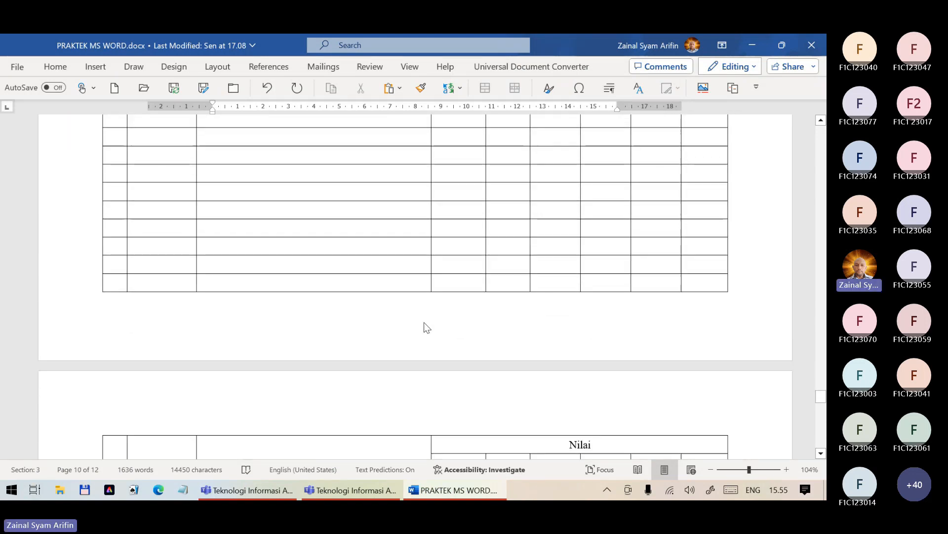
left_click(500, 330)
double_click(511, 335)
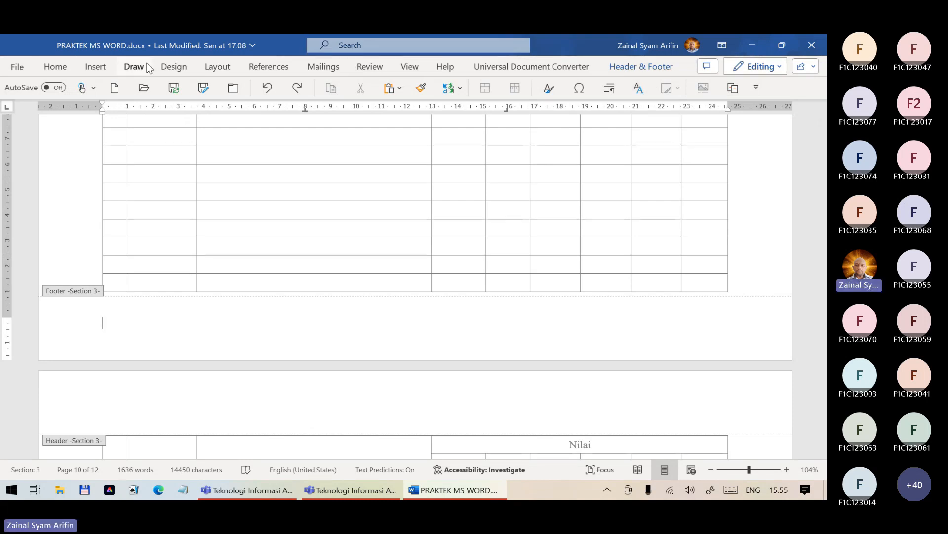
Draw a text box about 1.34 cm high and 1.13 cm wide at the right end of the section 3 footer
left_click(96, 67)
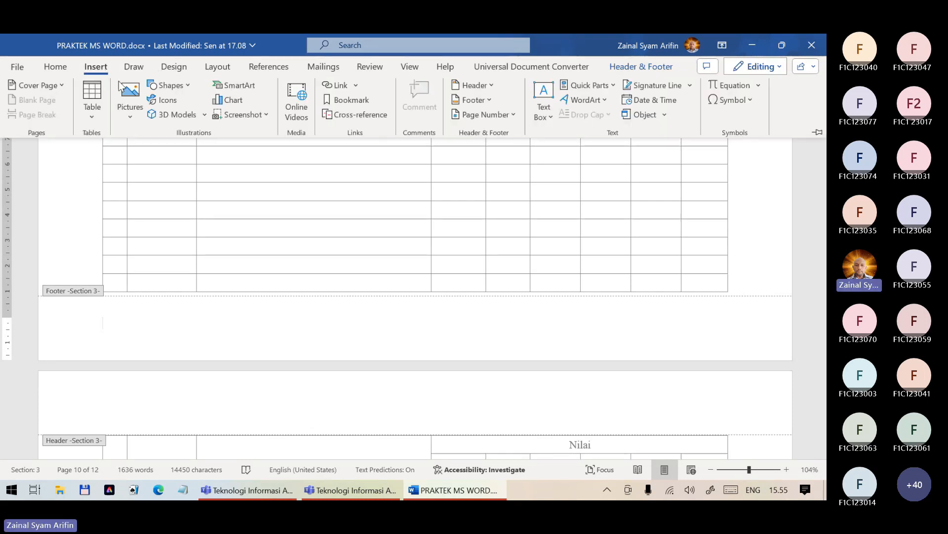
left_click(542, 113)
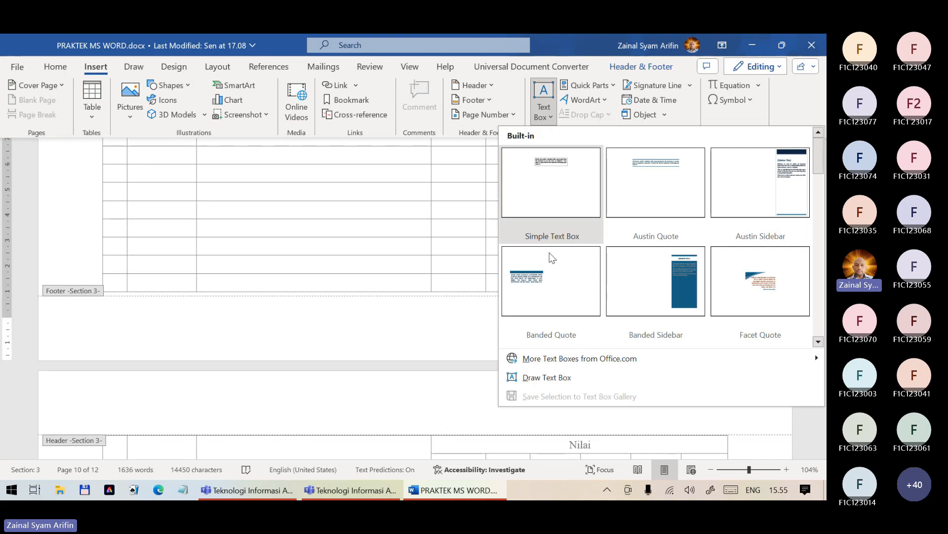
left_click(549, 377)
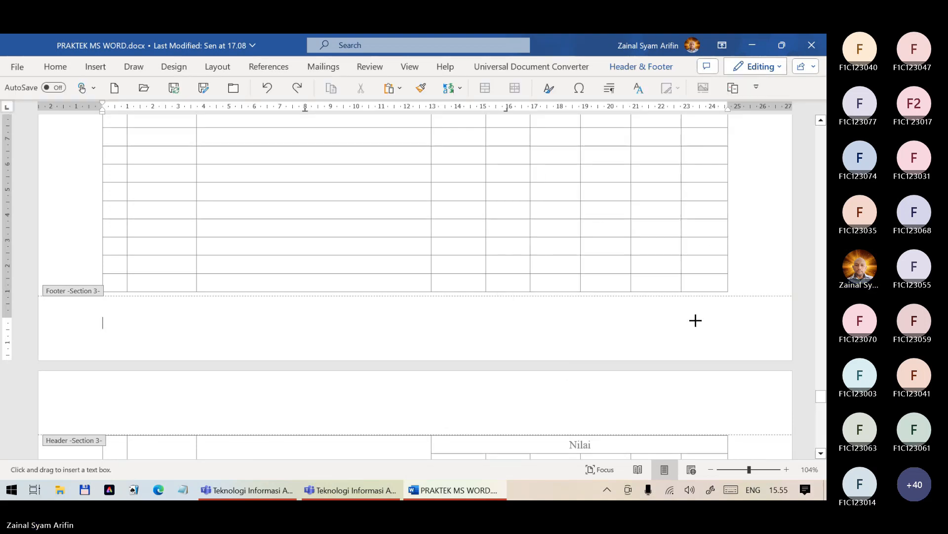
left_click_drag(697, 312, 726, 337)
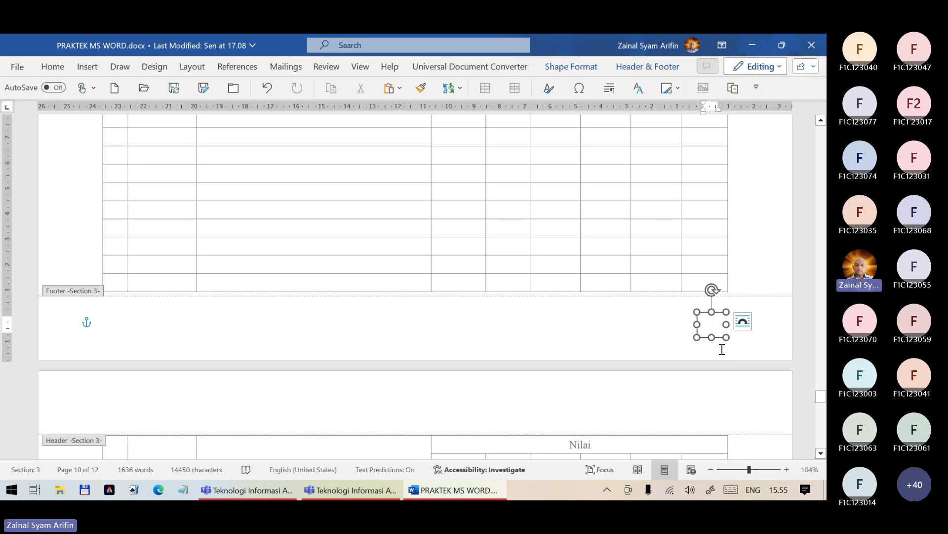
left_click_drag(711, 311, 711, 303)
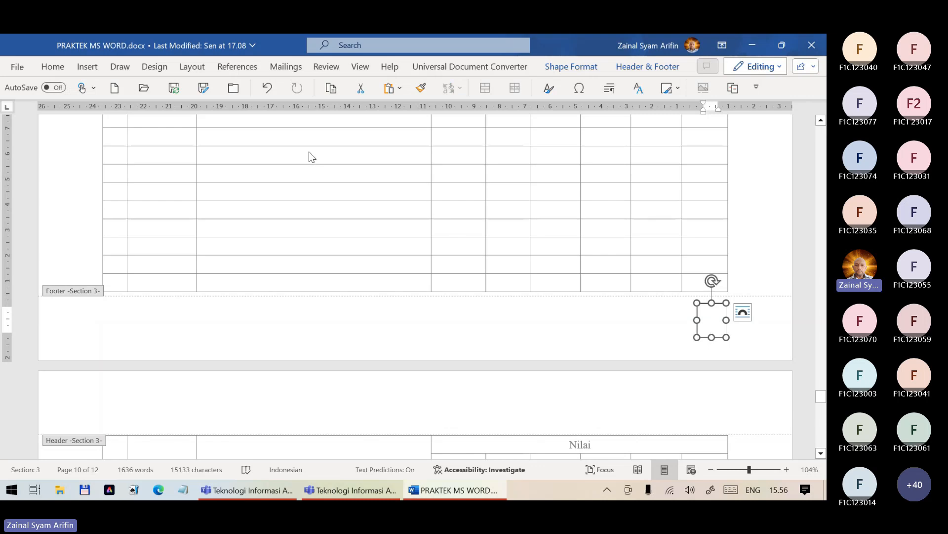
Rotate all text in the footer text box by 90°
left_click(712, 318)
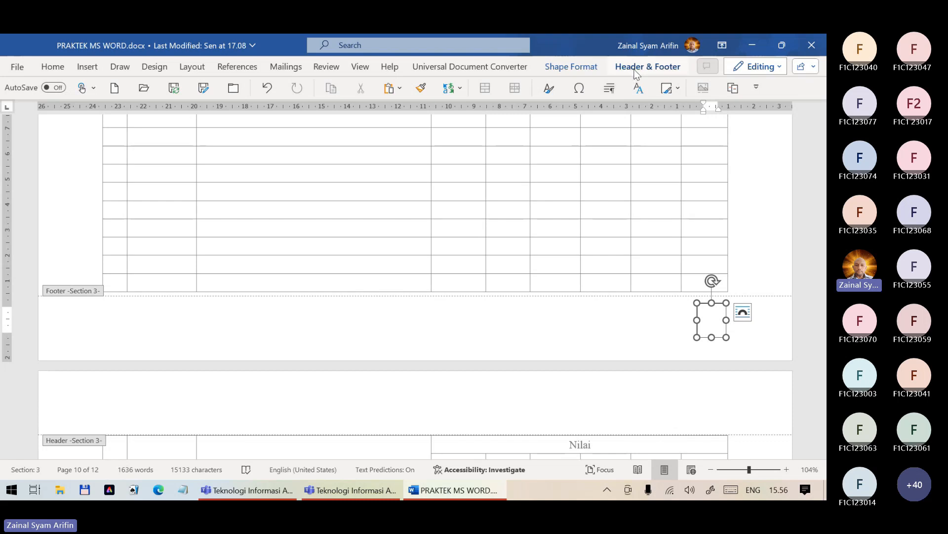
left_click(588, 68)
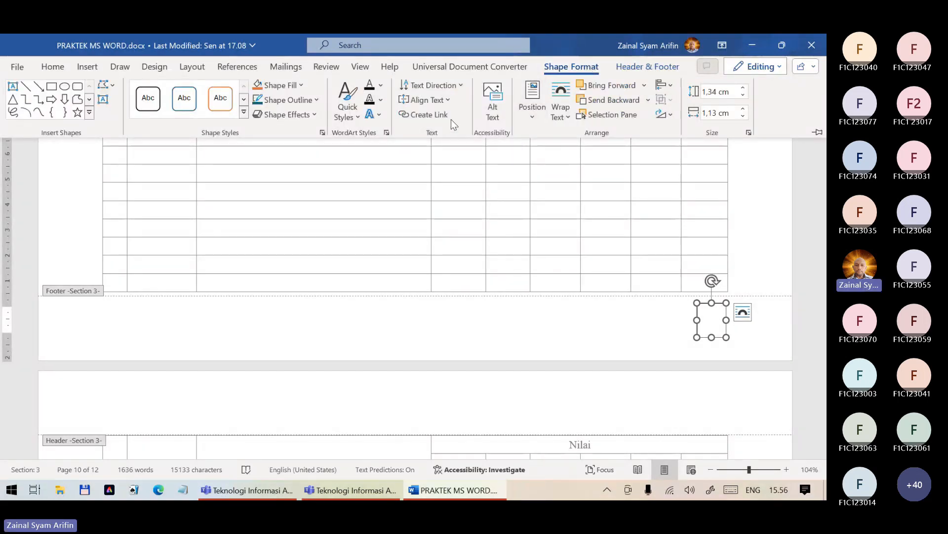
left_click(455, 85)
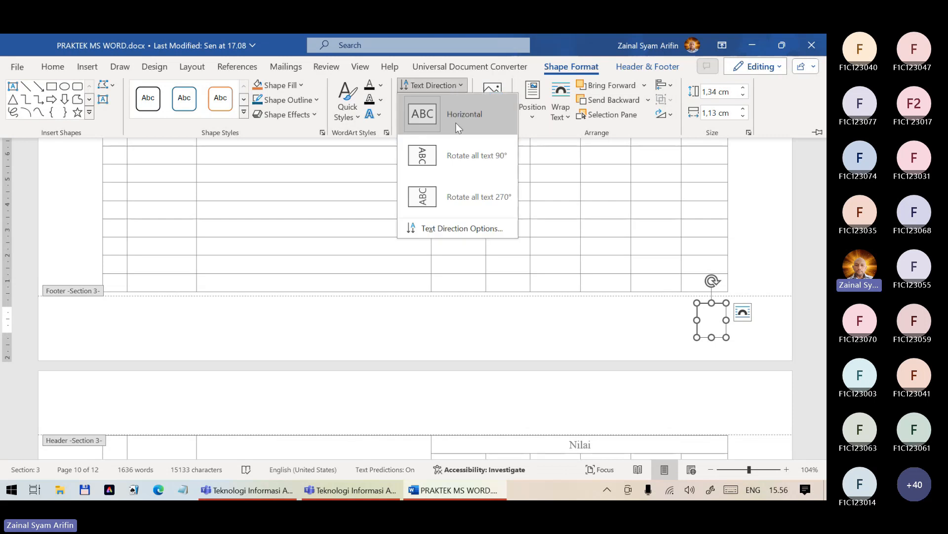
left_click(458, 155)
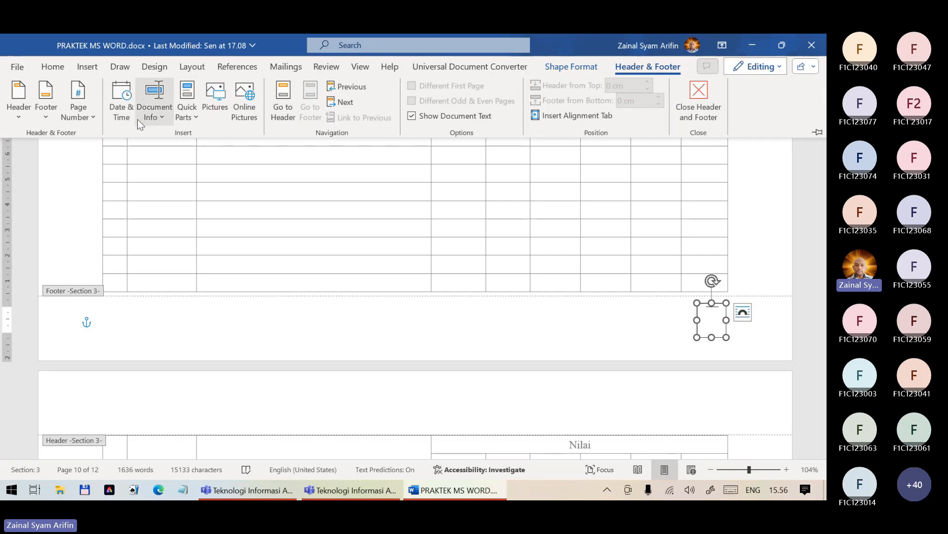
Insert a Page field with the 1, 2, 3, ... format into the rotated footer text box
left_click(193, 118)
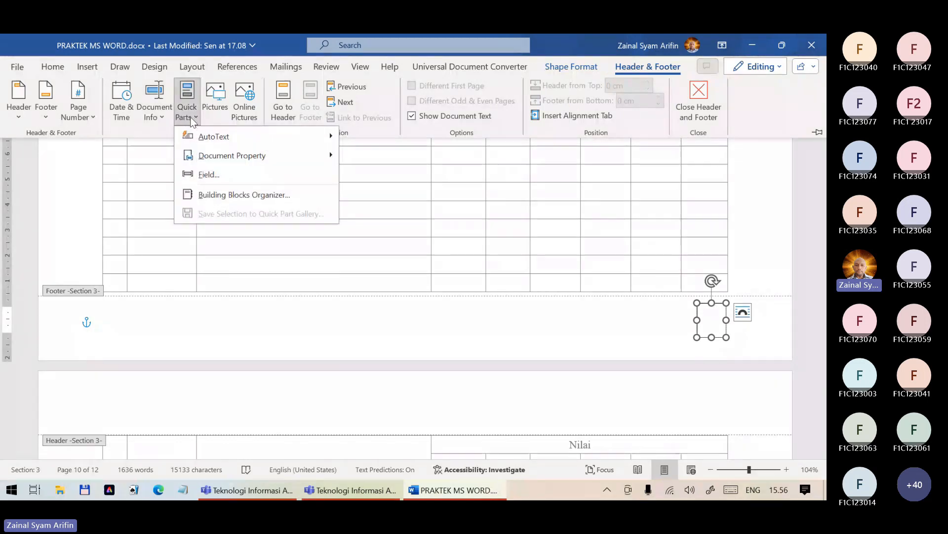
left_click(209, 171)
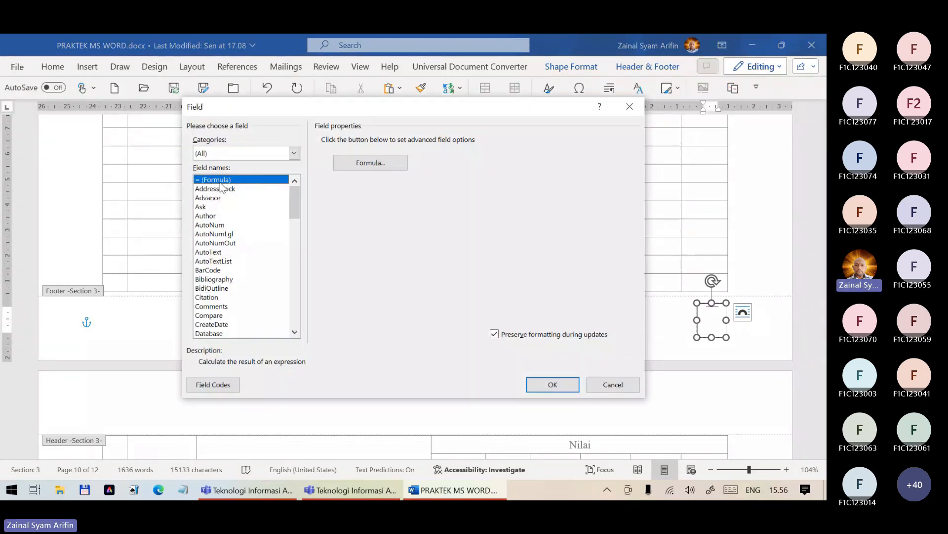
scroll(239, 297, "down", 14)
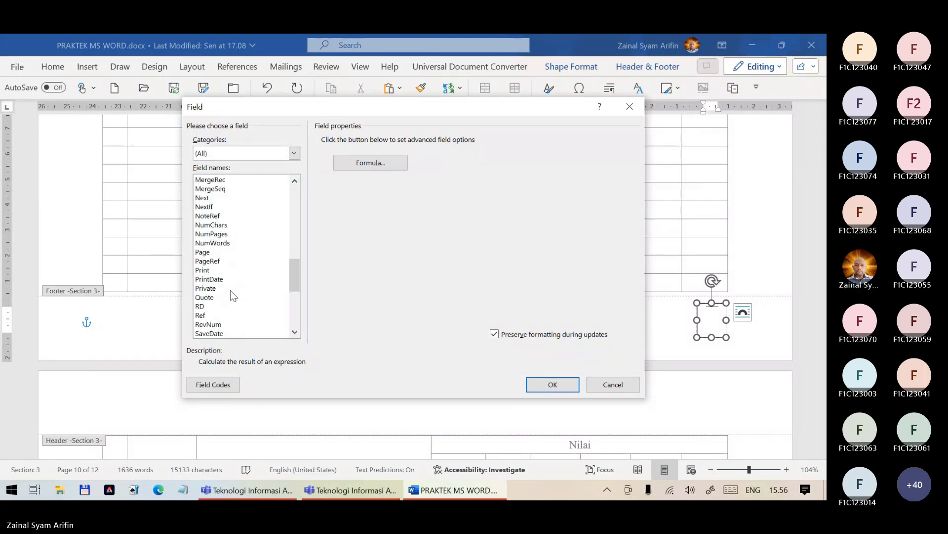
left_click(212, 252)
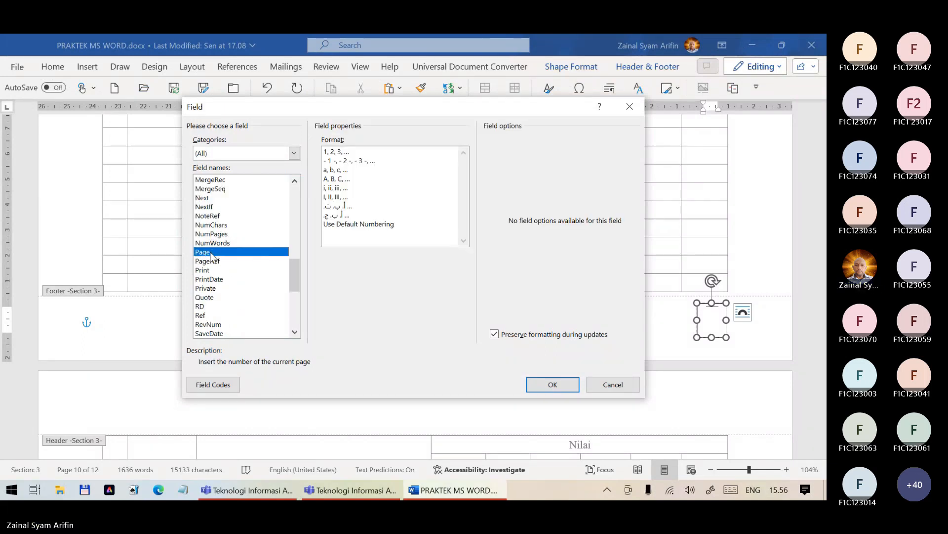
scroll(348, 170, "up", 11)
left_click(342, 153)
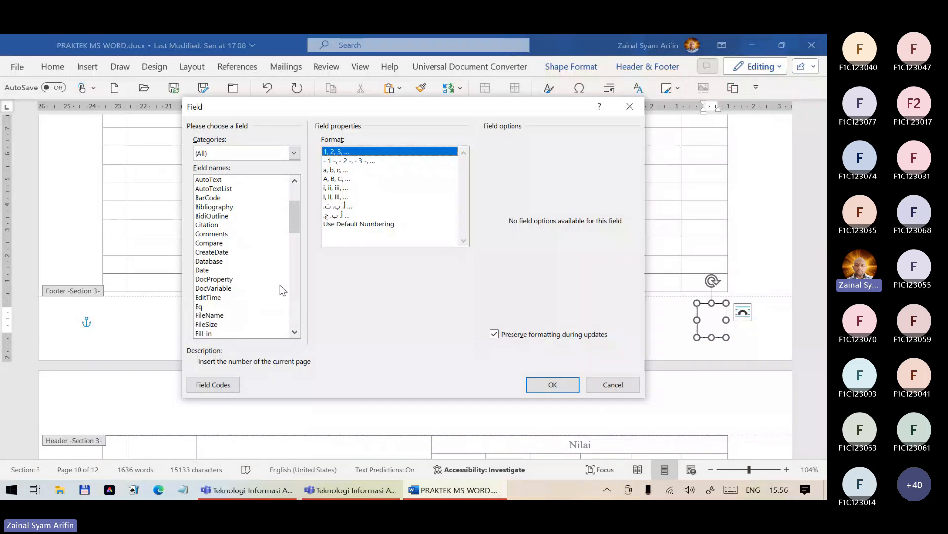
left_click(555, 384)
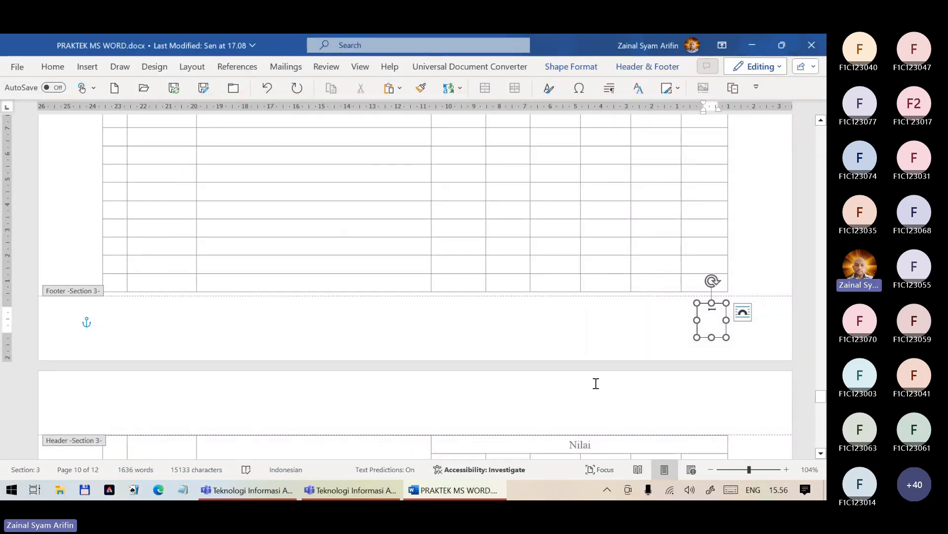
Set the Section 3 page numbering to continue from the previous section
left_click(537, 36)
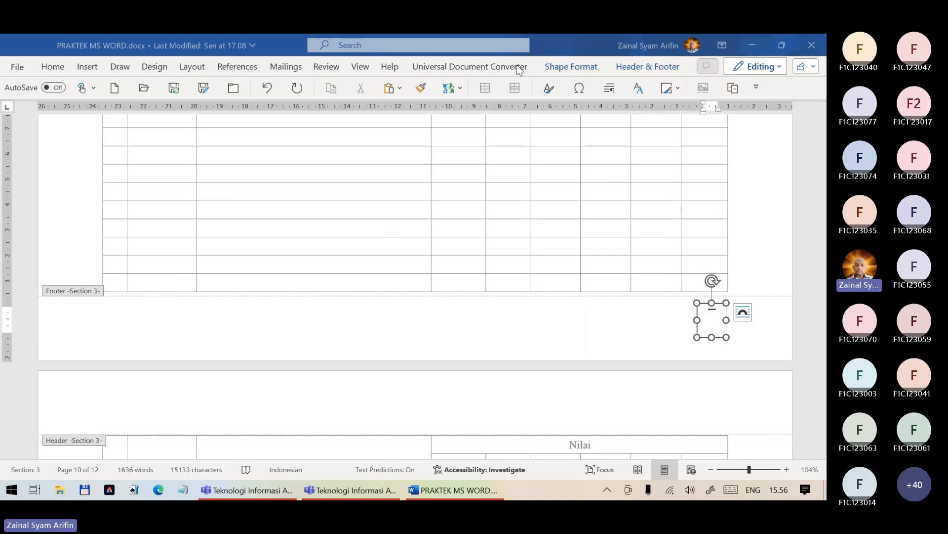
left_click(648, 67)
left_click(651, 67)
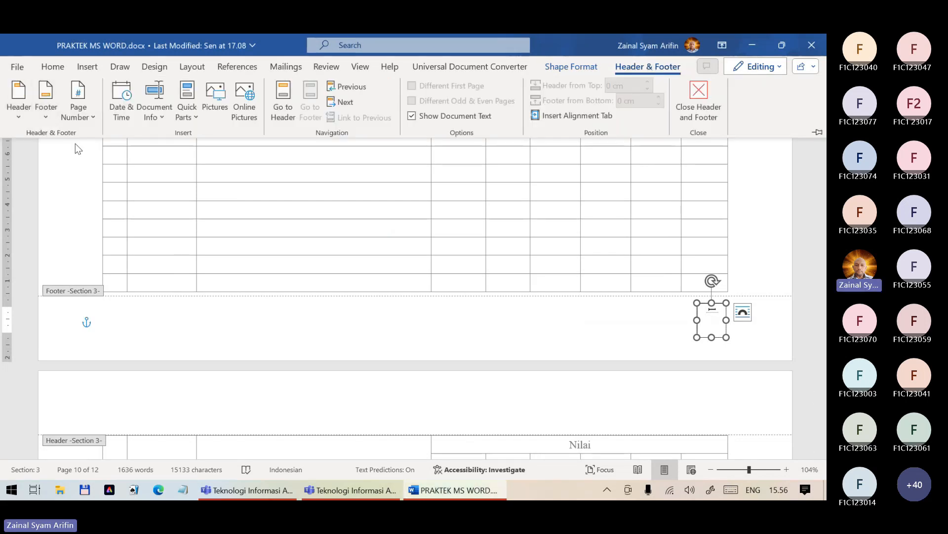
left_click(80, 117)
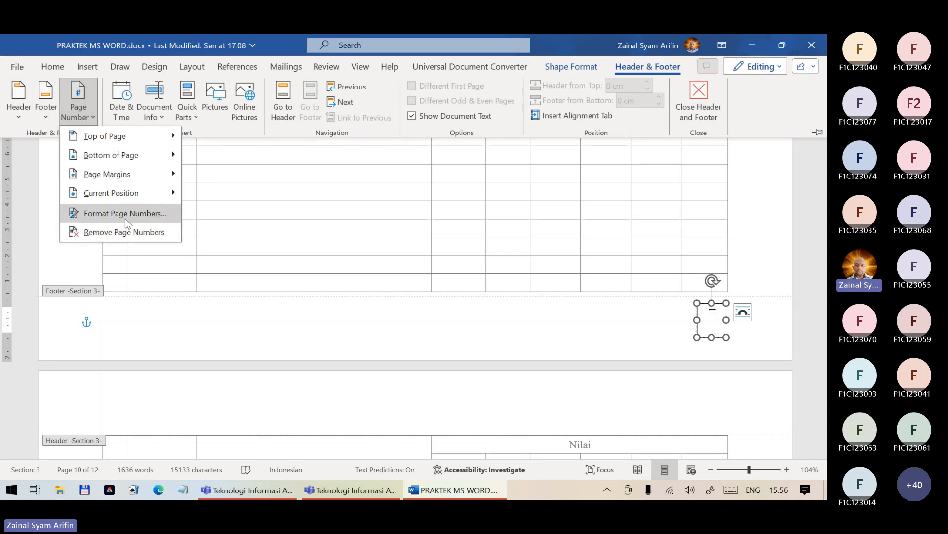
left_click(126, 218)
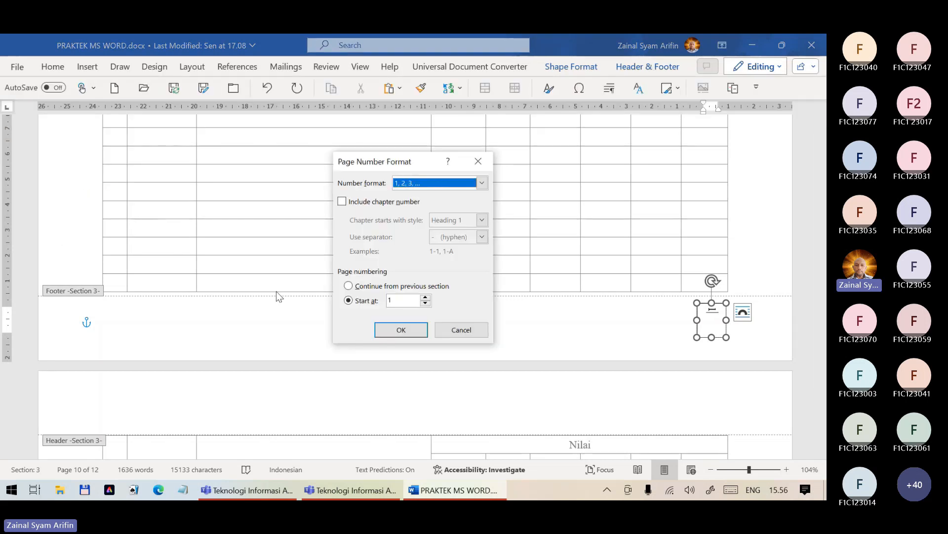
left_click(348, 286)
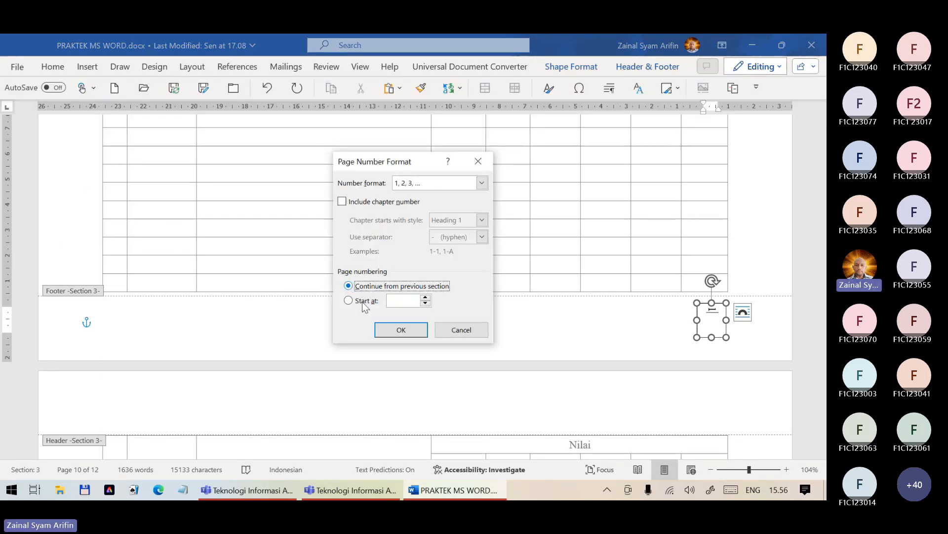
left_click(401, 329)
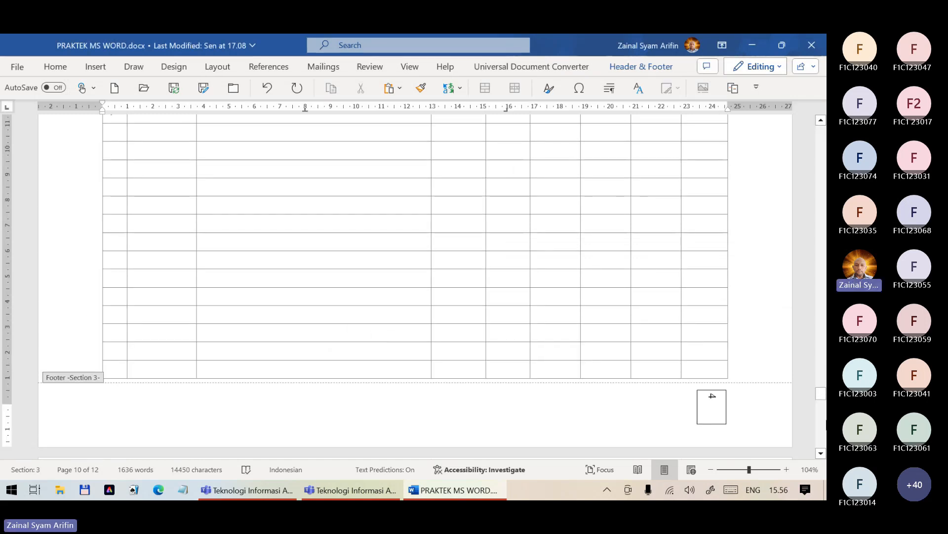
Leave footer editing and examine the page numbers on the portrait text pages and landscape table pages for continuity
double_click(755, 320)
scroll(753, 316, "up", 15)
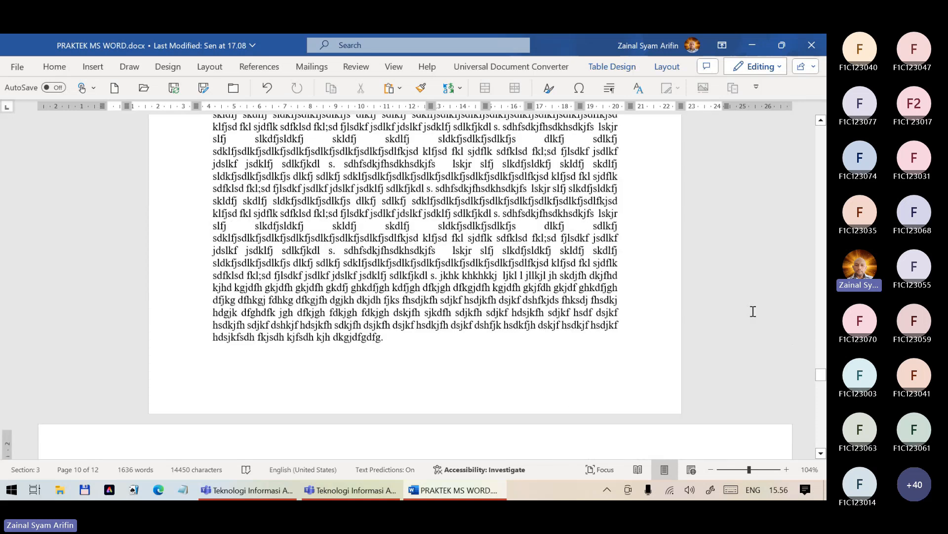
scroll(751, 311, "up", 10)
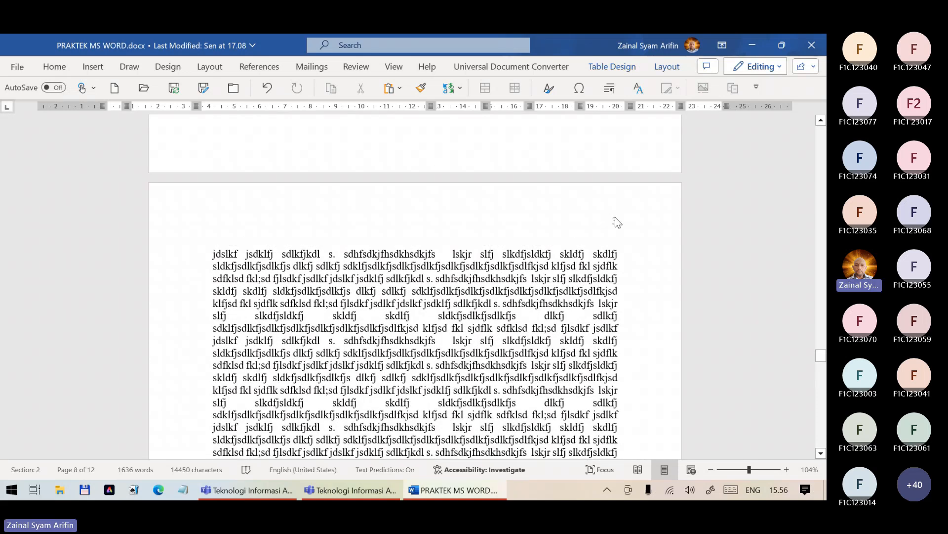
scroll(692, 301, "down", 10)
scroll(727, 332, "down", 5)
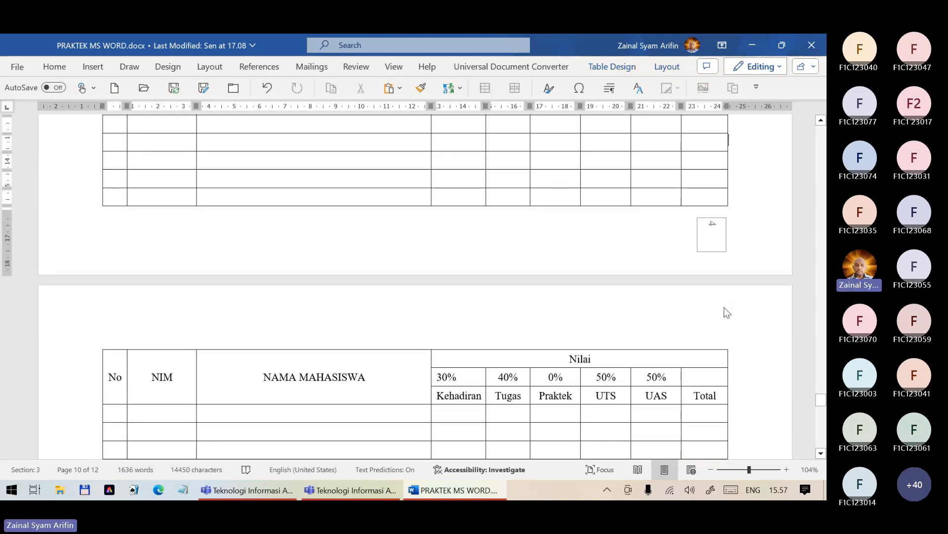
key("ctrl+4")
scroll(696, 304, "down", 5)
scroll(677, 304, "down", 10)
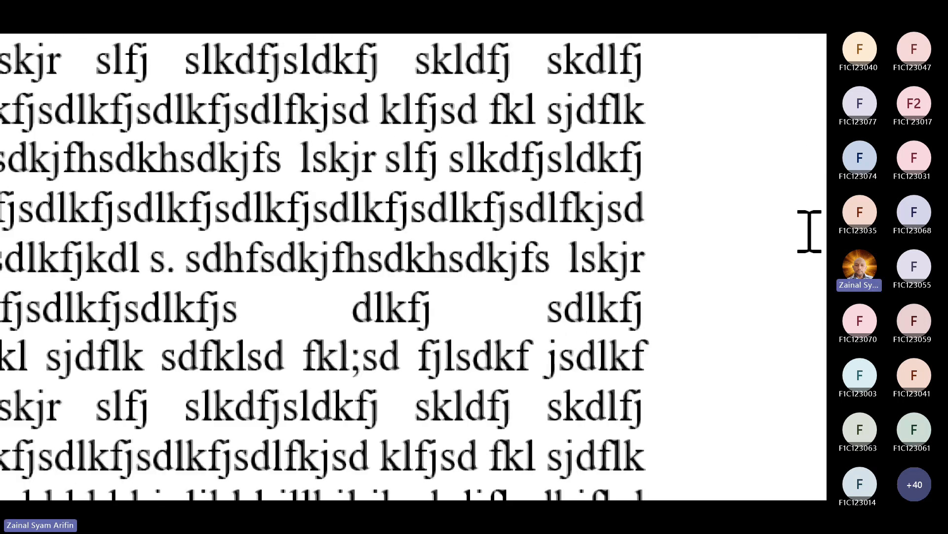
scroll(809, 228, "down", 10)
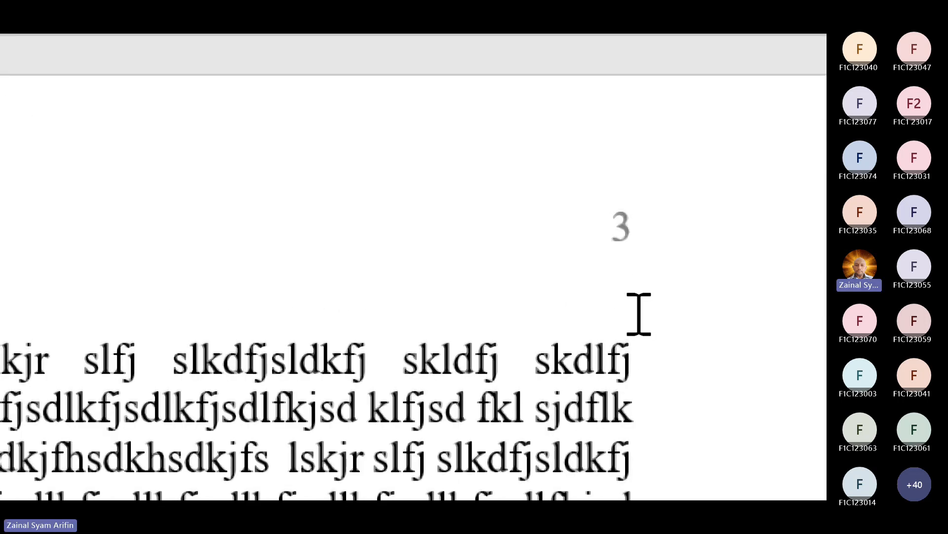
scroll(639, 315, "down", 5)
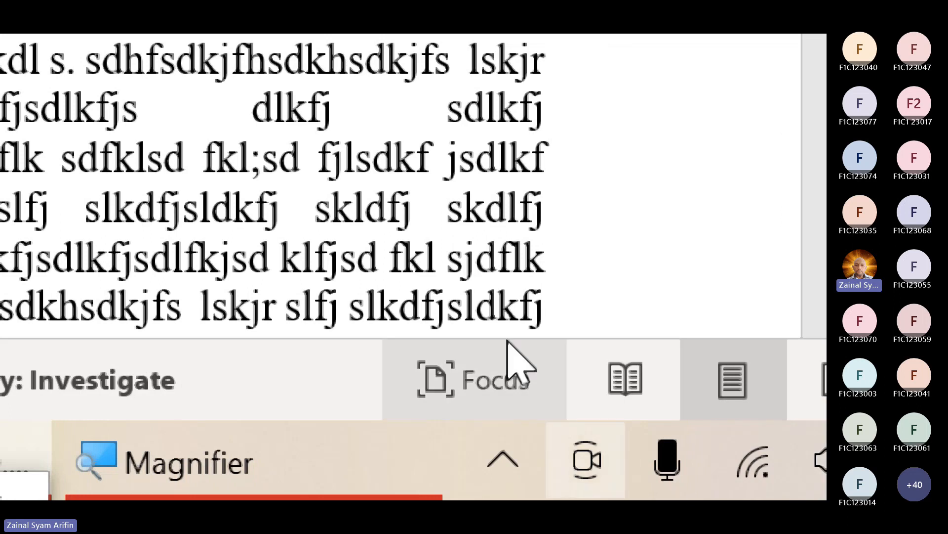
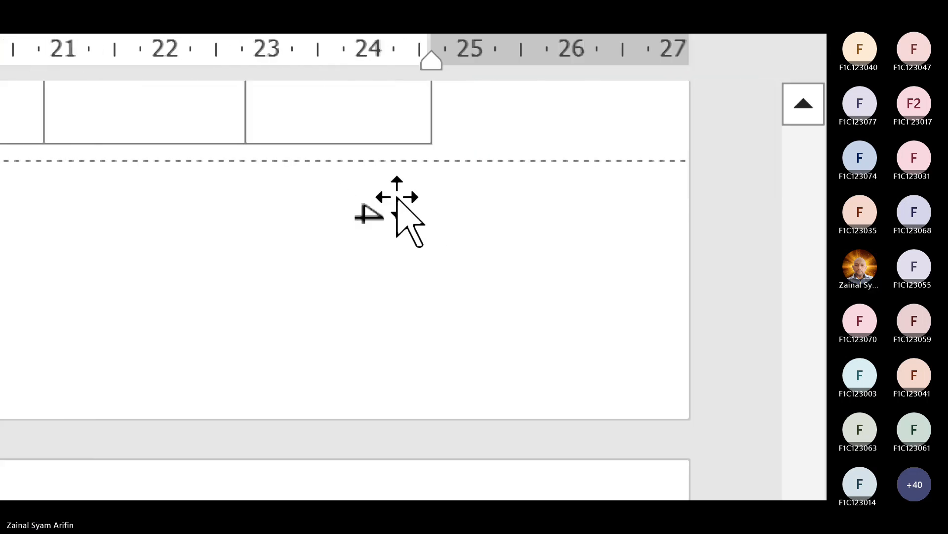
Move the rotated page number box in the Section 3 footer into the margin beyond the table's right edge and shrink its frame
left_click(398, 197)
left_click_drag(426, 297, 503, 280)
left_click_drag(545, 321, 636, 312)
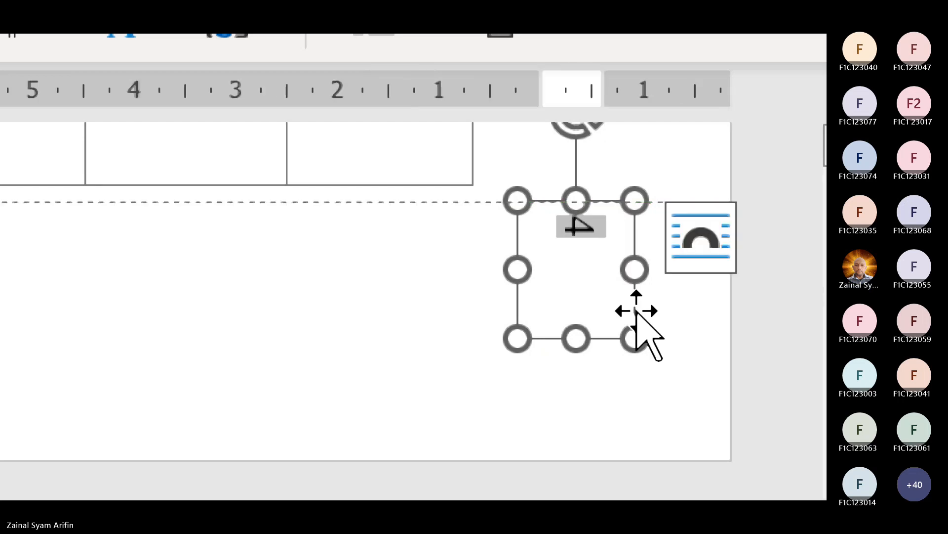
left_click_drag(580, 225, 580, 224)
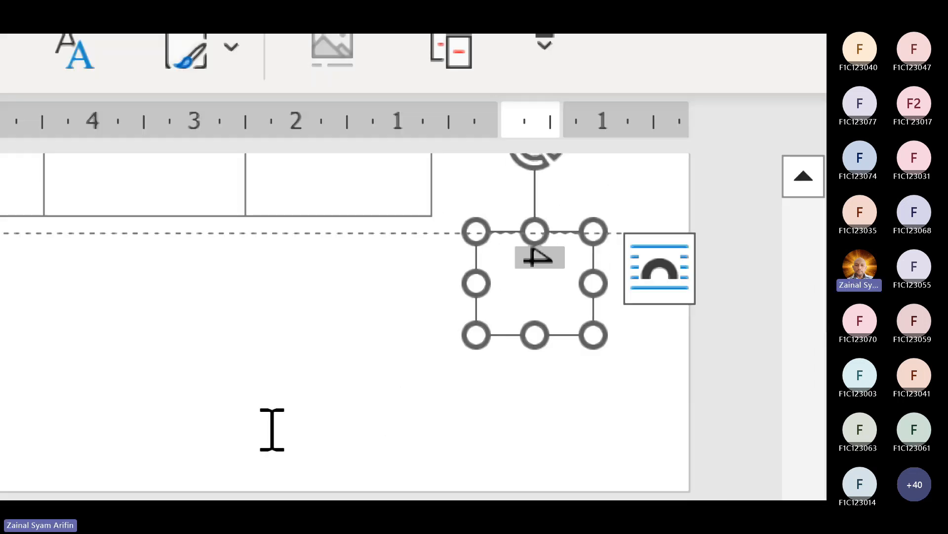
left_click_drag(590, 283, 569, 286)
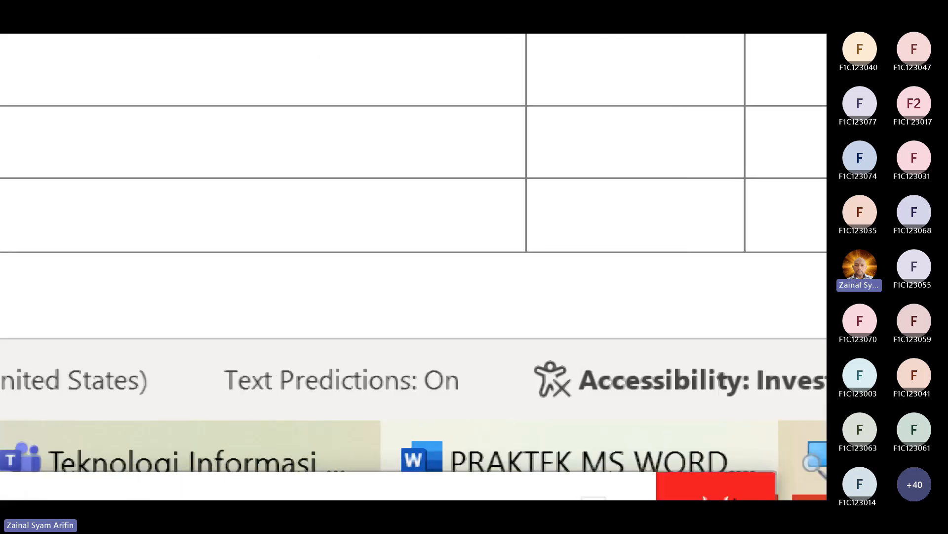
left_click(716, 490)
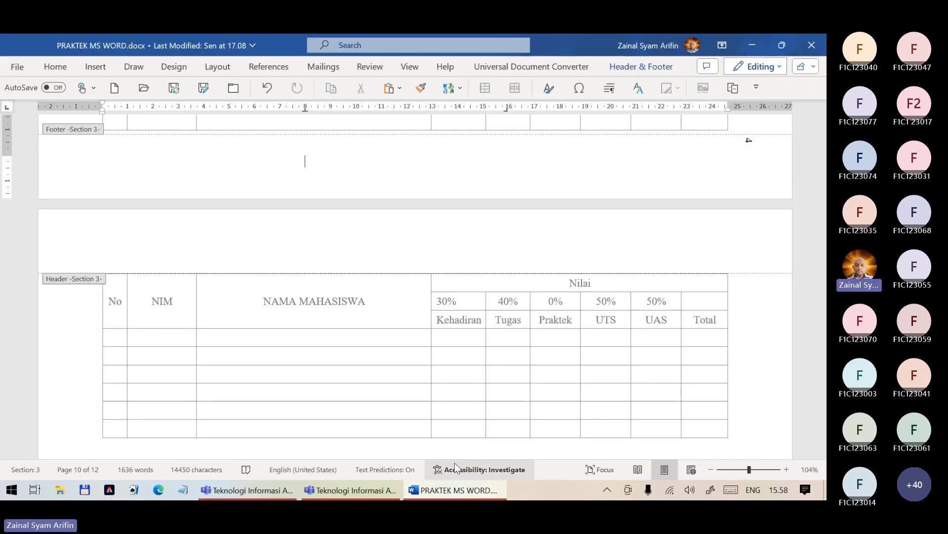
Unlink the Section 4 first page header from the previous section
scroll(415, 435, "down", 10)
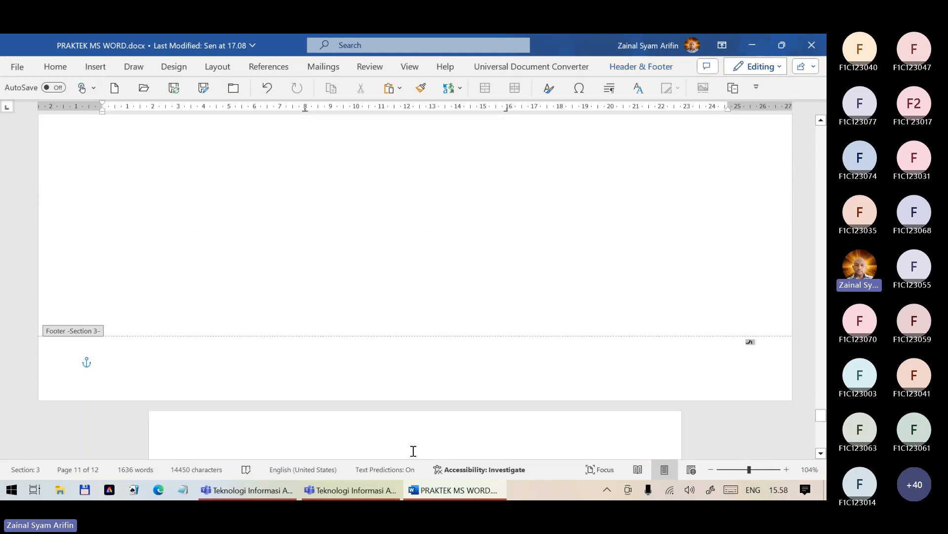
scroll(415, 456, "down", 3)
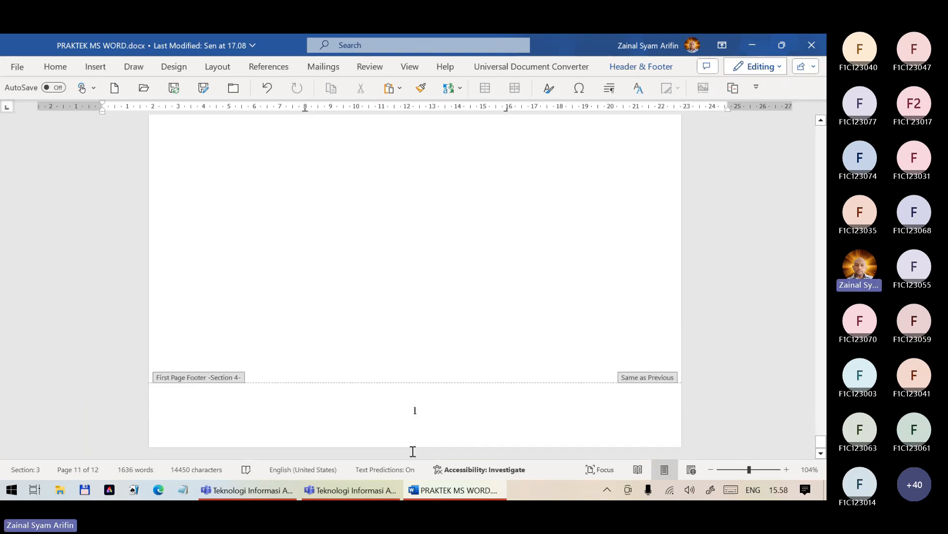
scroll(415, 452, "down", 2)
scroll(350, 353, "up", 10)
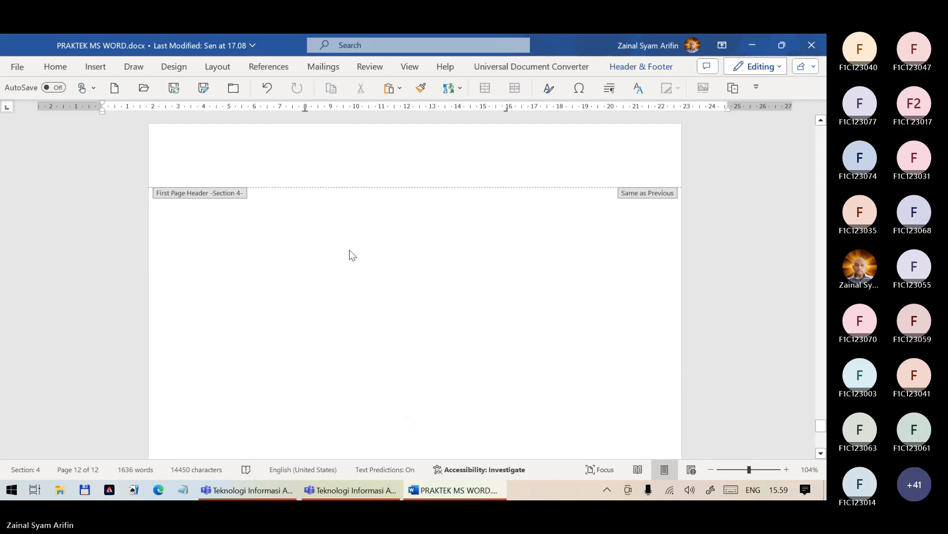
scroll(351, 256, "down", 1)
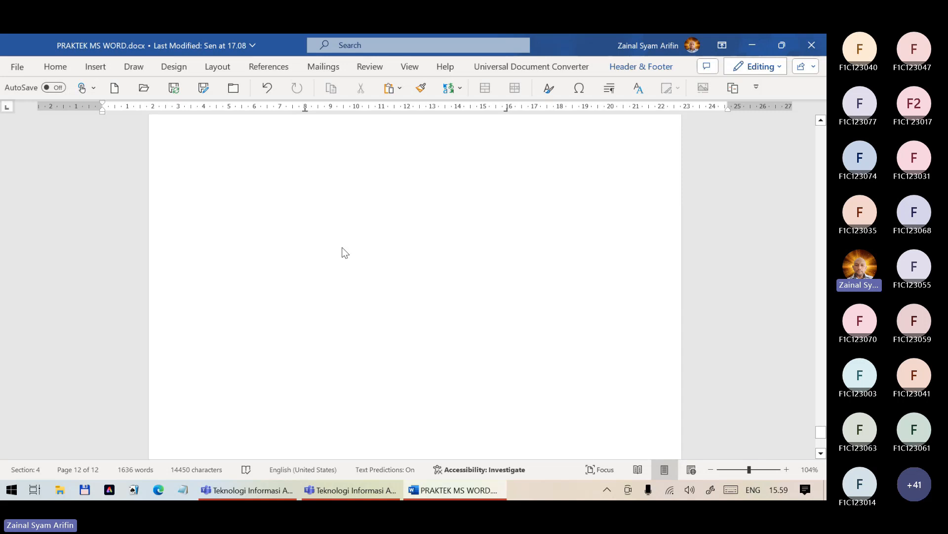
scroll(339, 244, "up", 3)
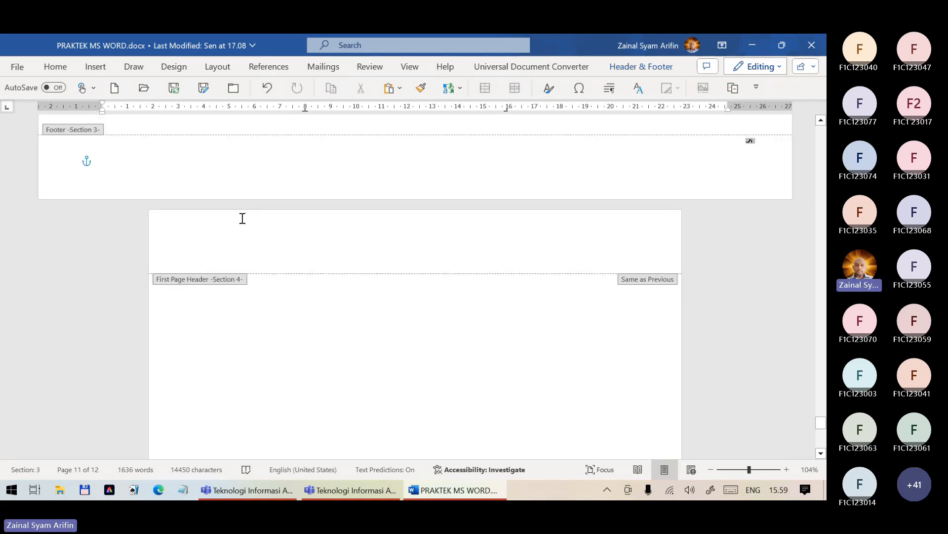
left_click(490, 253)
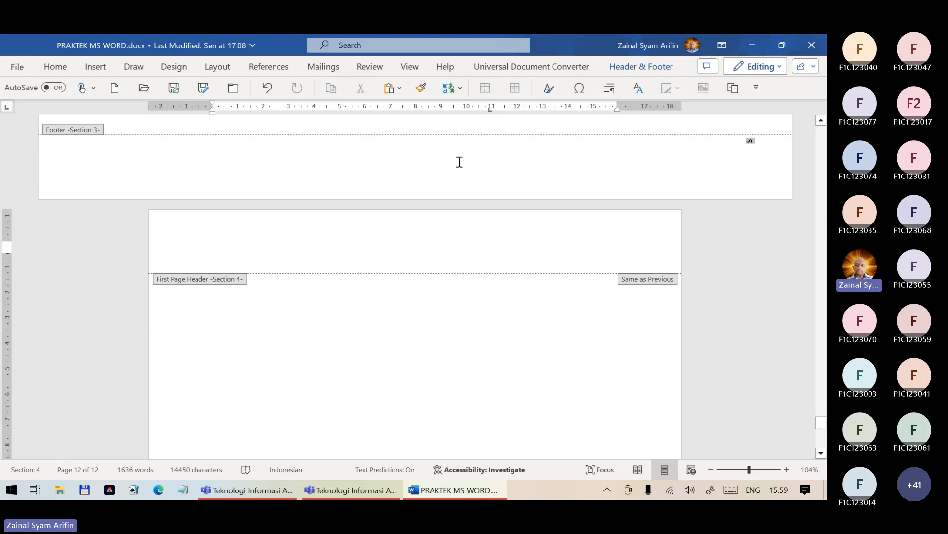
left_click(625, 69)
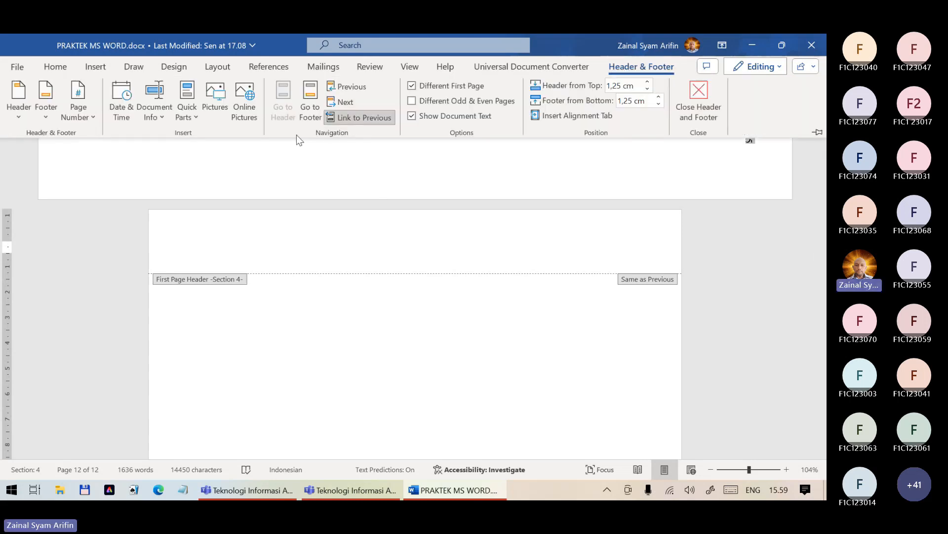
Unlink the Section 4 first page footer from the previous section
scroll(358, 229, "down", 8)
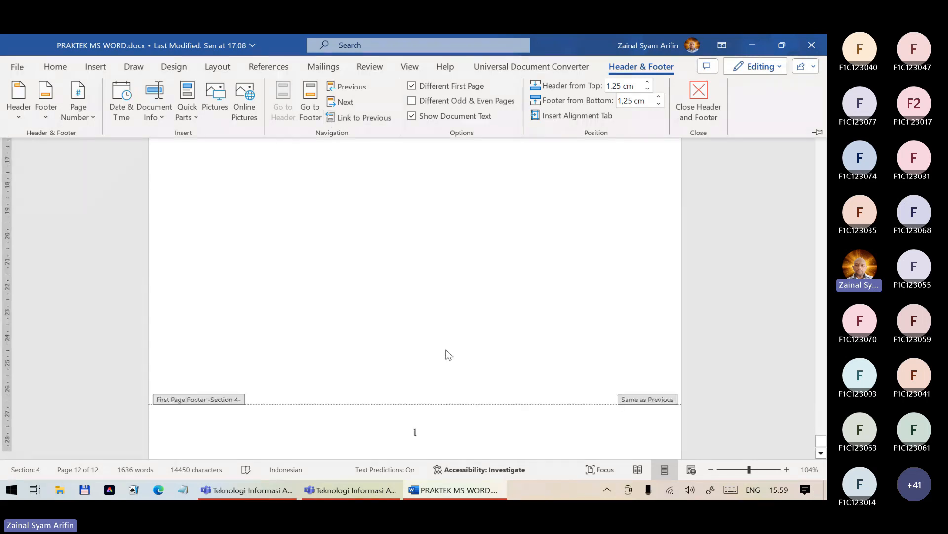
left_click(463, 414)
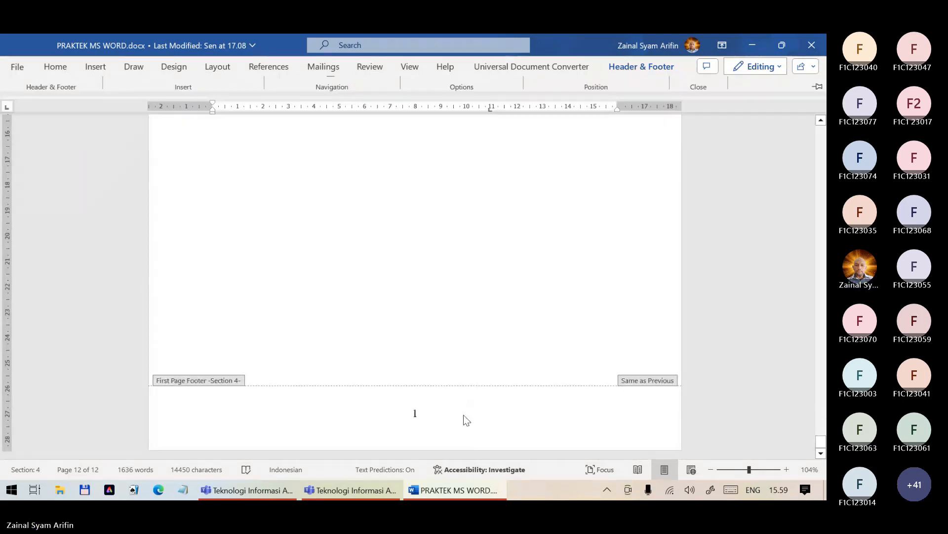
left_click(630, 70)
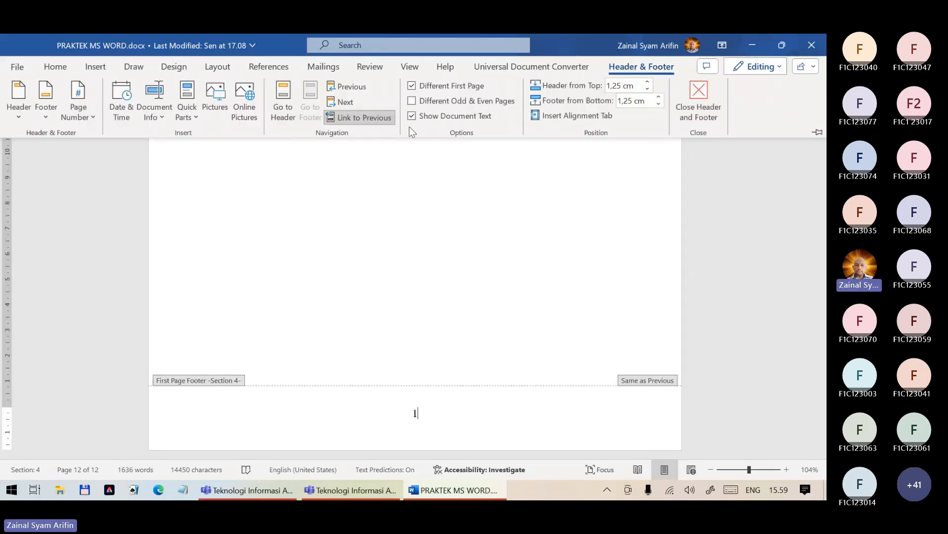
left_click(373, 118)
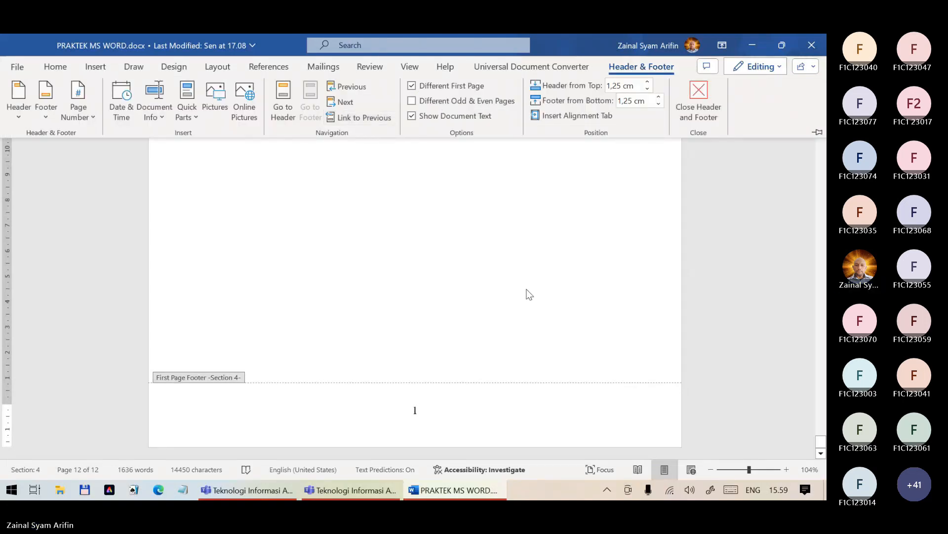
Undo the extra tab stops in the Section 4 first page header and move the insertion point to its right-aligned tab stop
scroll(530, 295, "up", 6)
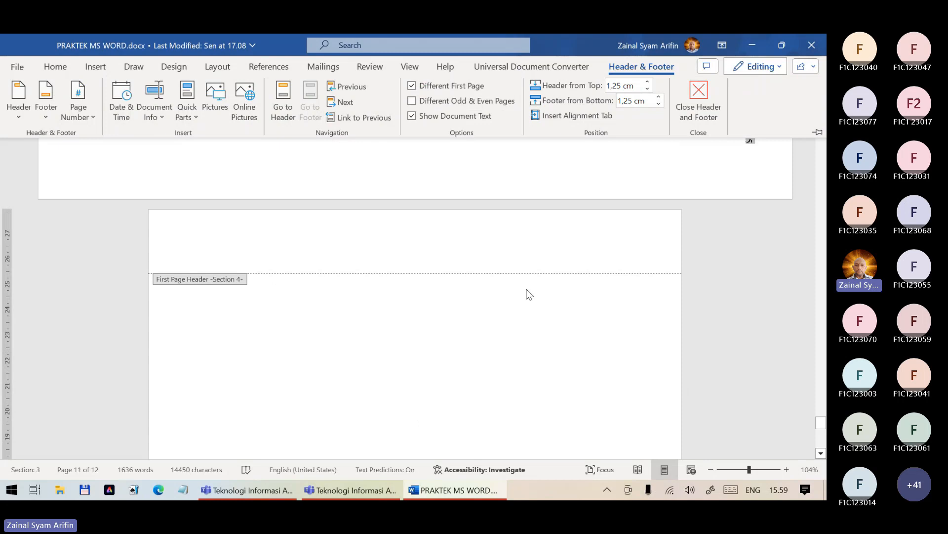
left_click(478, 256)
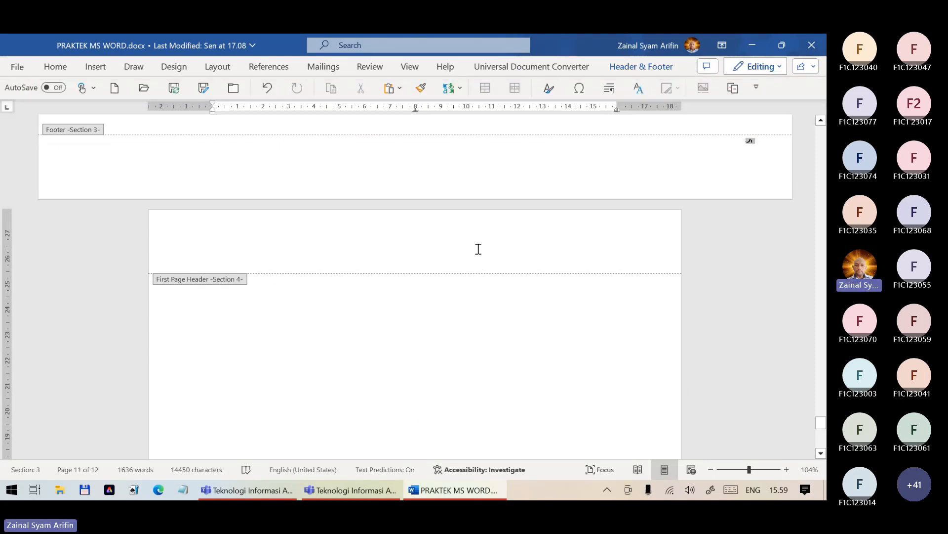
left_click(478, 248)
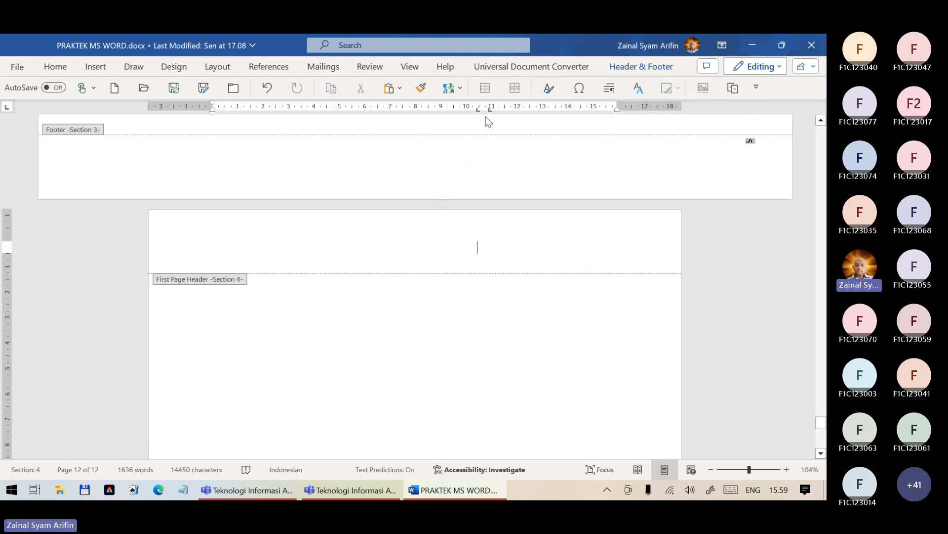
key("ctrl+z")
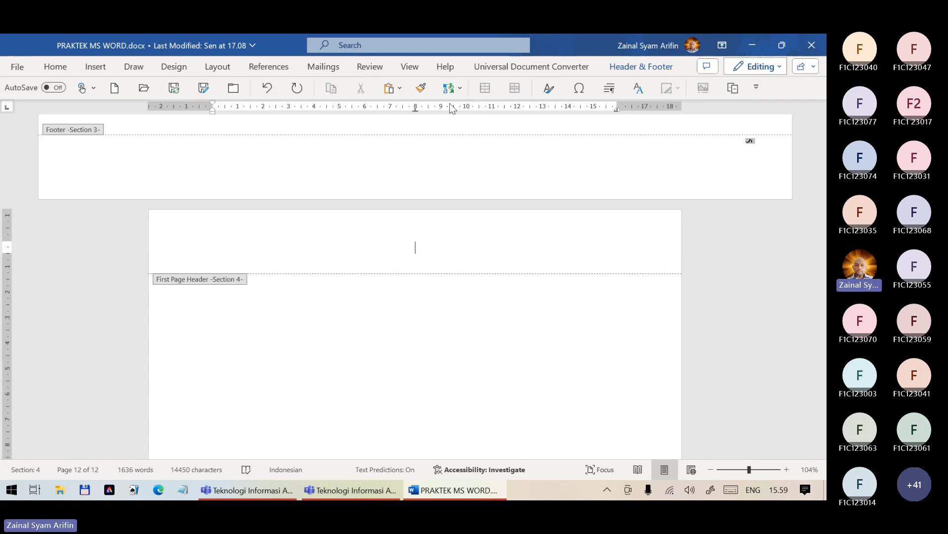
key("ctrl+z")
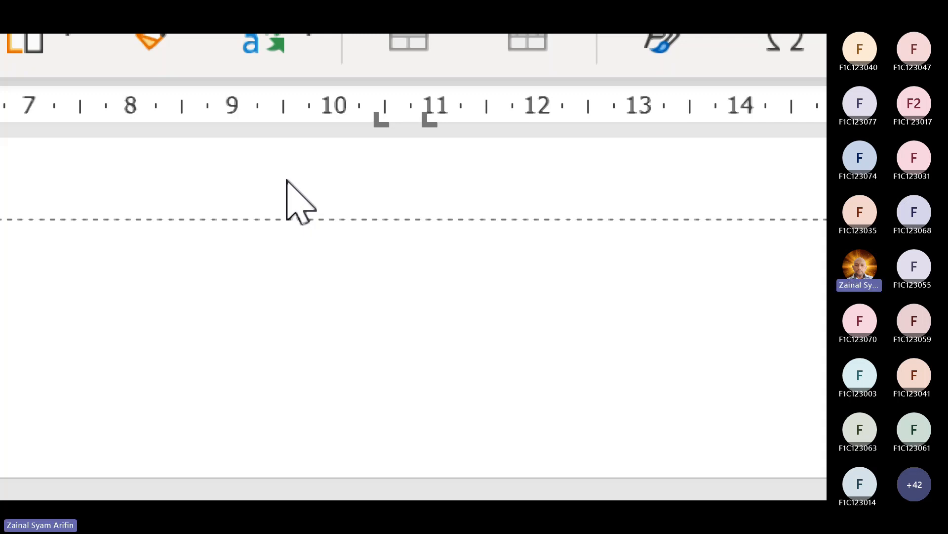
key("Tab")
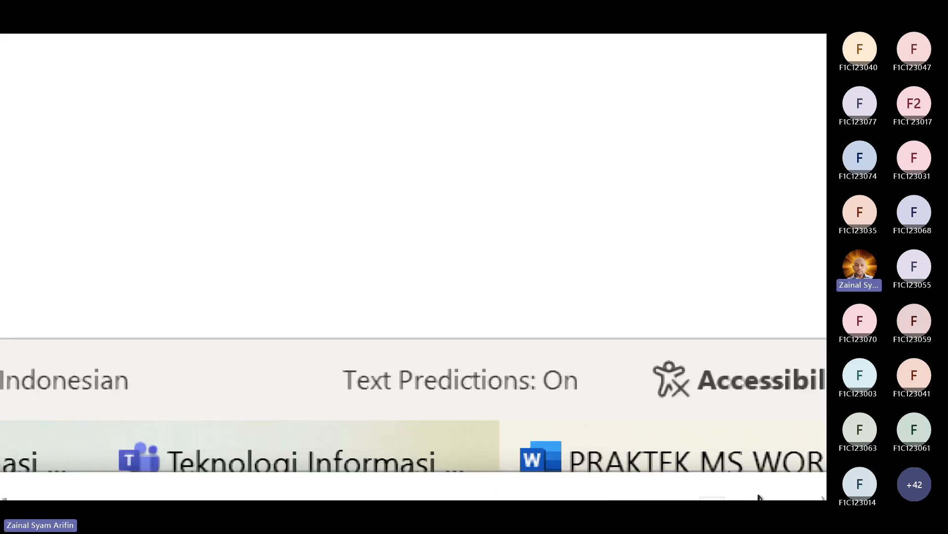
left_click(645, 489)
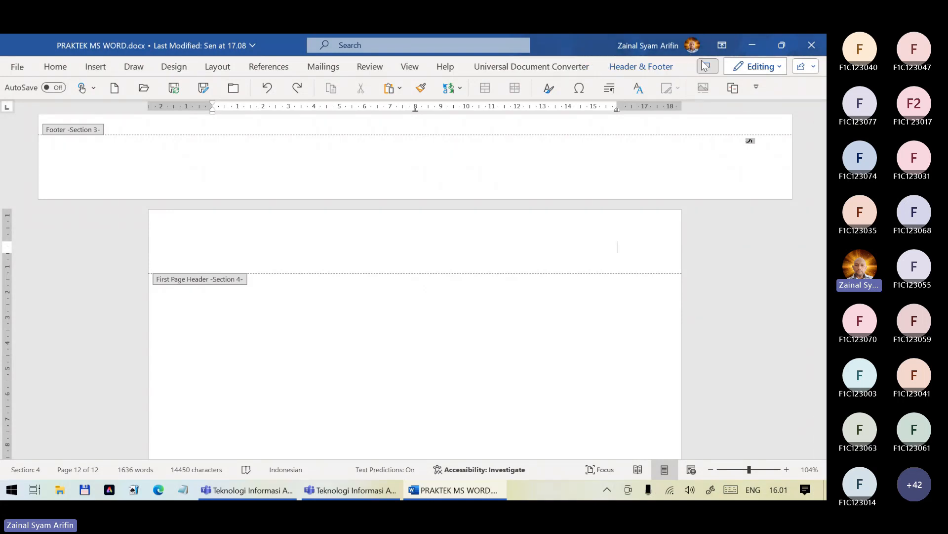
Insert a Page field in the 1, 2, 3 format at the right-aligned tab stop of the Section 4 first page header
left_click(670, 70)
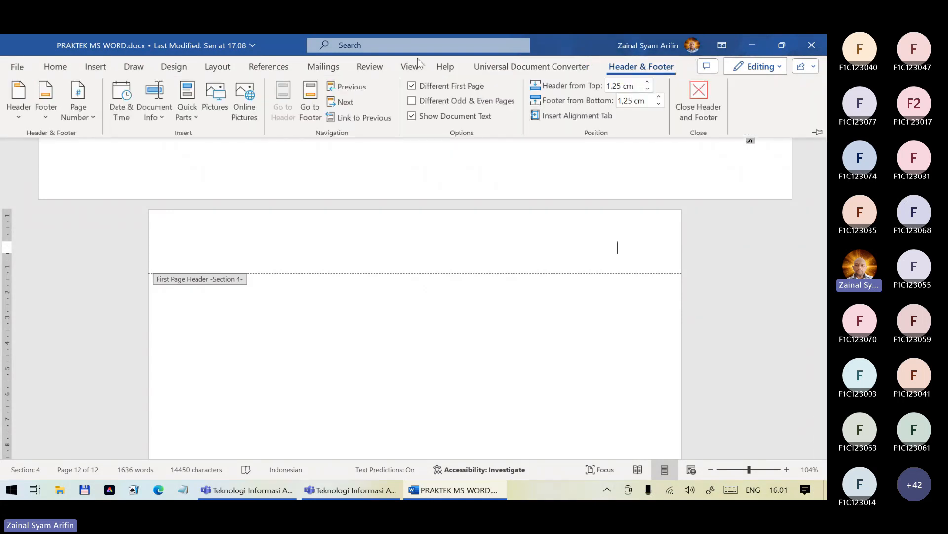
left_click(187, 116)
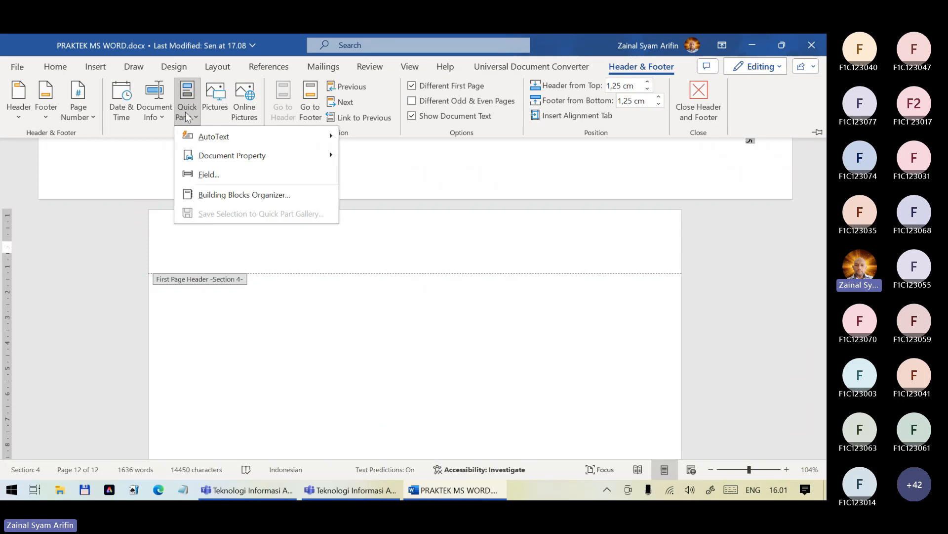
left_click(209, 176)
scroll(242, 280, "down", 10)
scroll(243, 284, "down", 5)
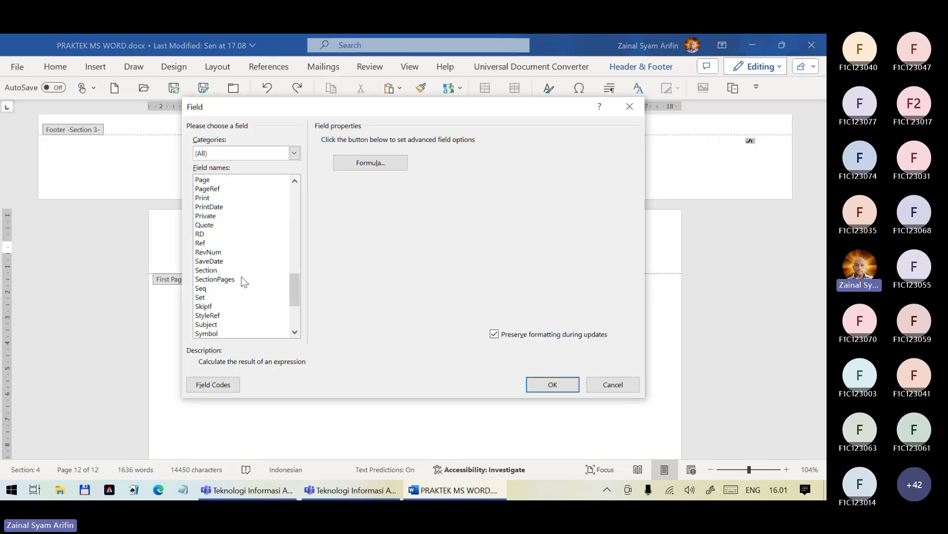
left_click(208, 182)
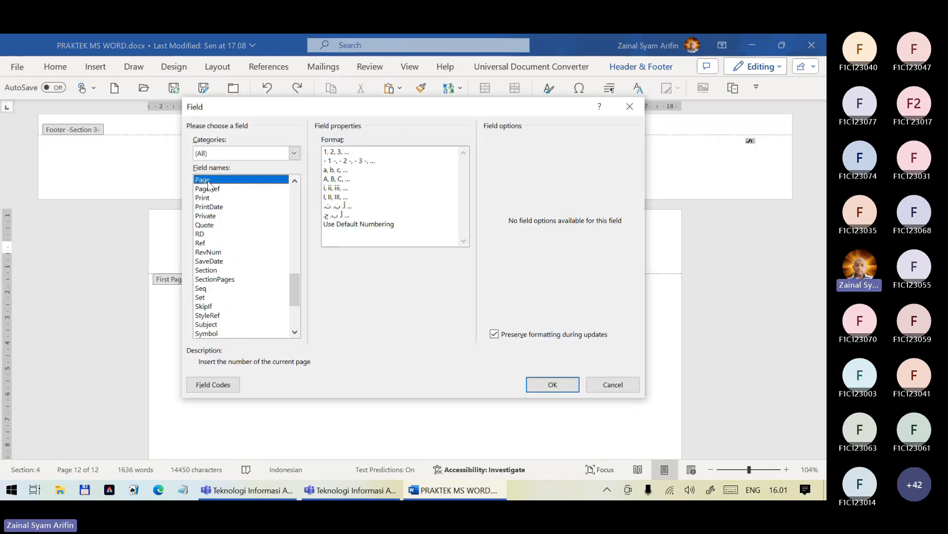
left_click(336, 153)
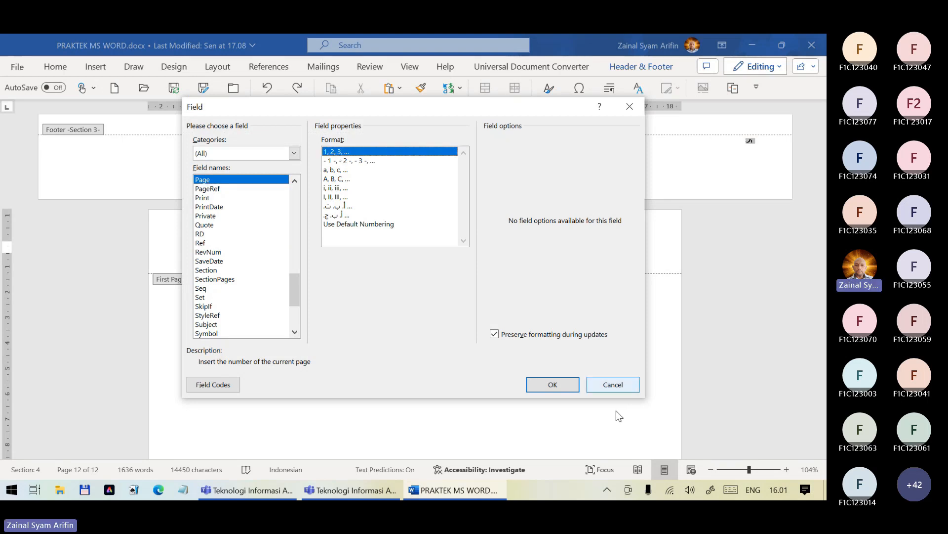
left_click(562, 384)
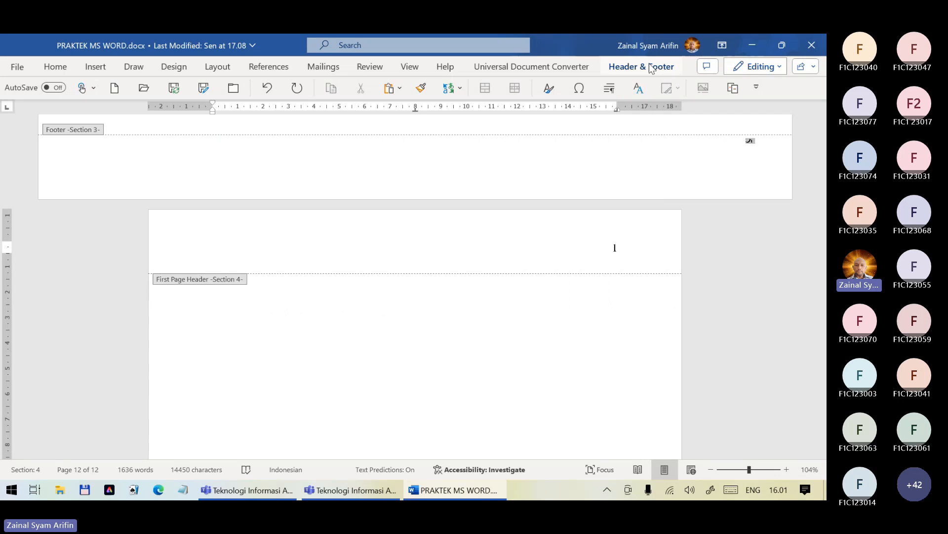
Set the Section 4 page numbering to continue from the previous section
left_click(672, 71)
left_click(80, 117)
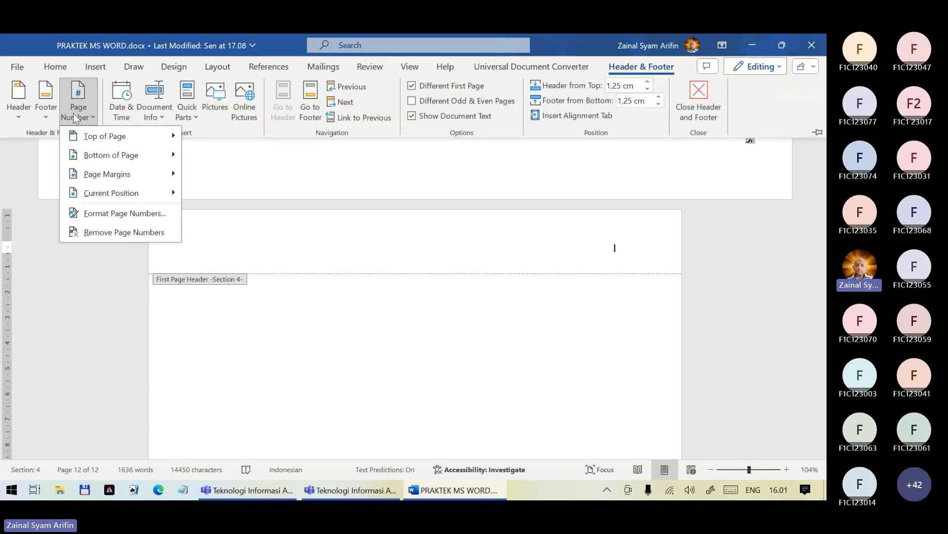
left_click(95, 216)
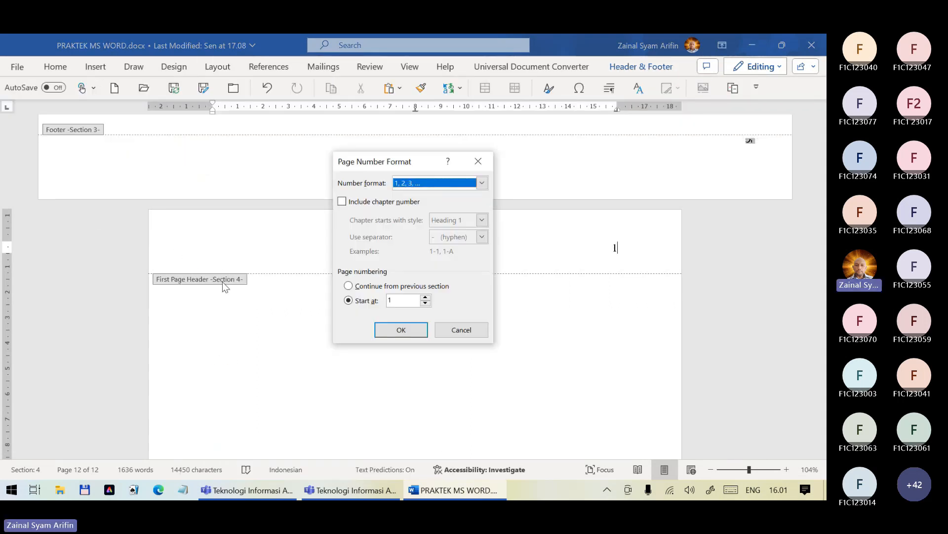
left_click(363, 286)
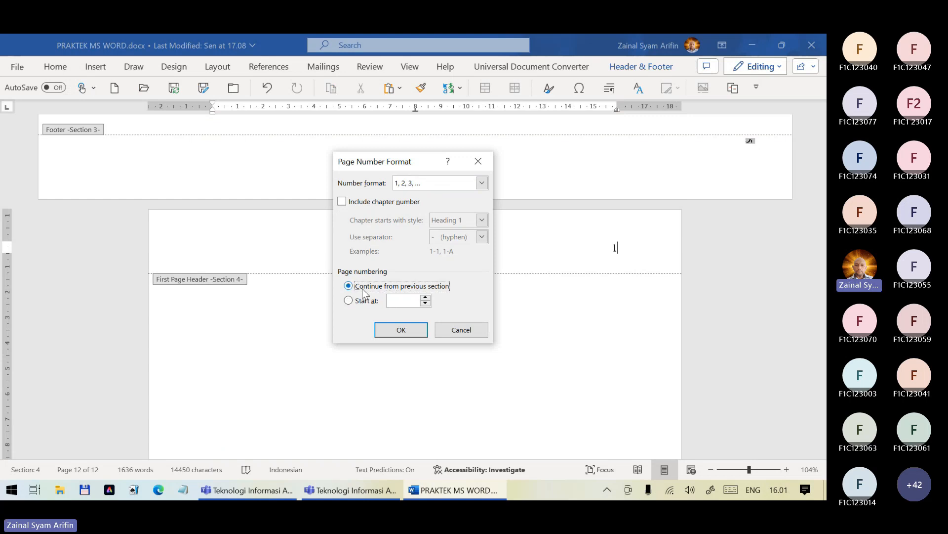
left_click(395, 328)
Nudge the rotated page number box in the Section 3 footer slightly lower and deselect it
scroll(769, 262, "up", 10)
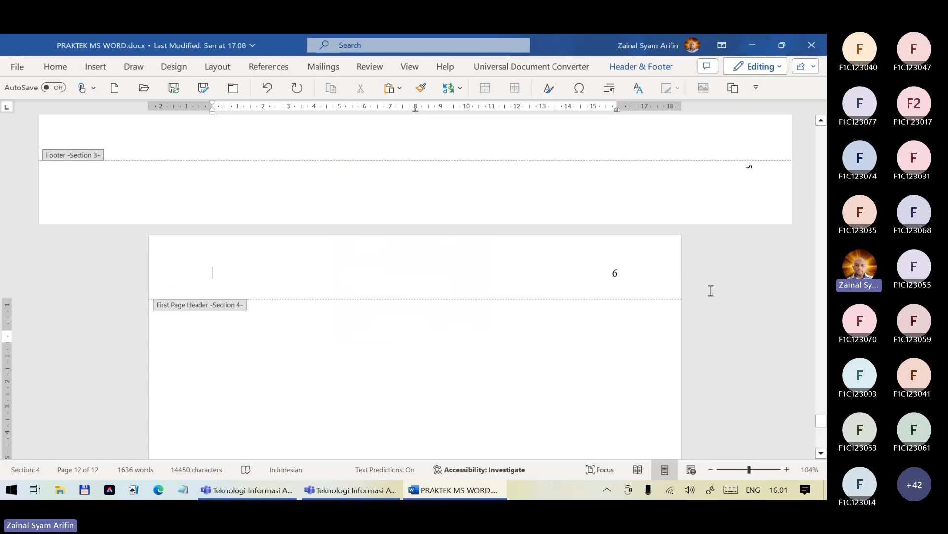
scroll(717, 294, "down", 3)
scroll(750, 399, "down", 3)
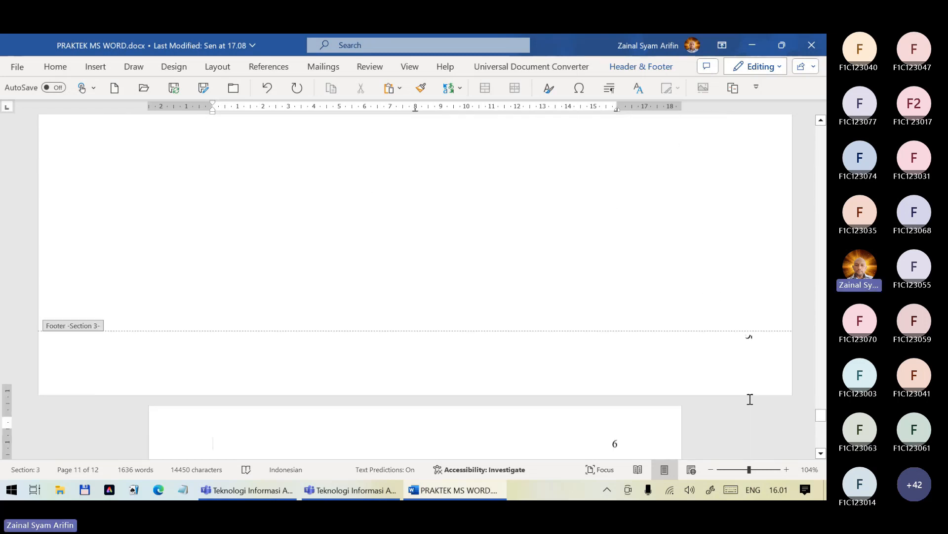
scroll(749, 399, "down", 1)
left_click(750, 316)
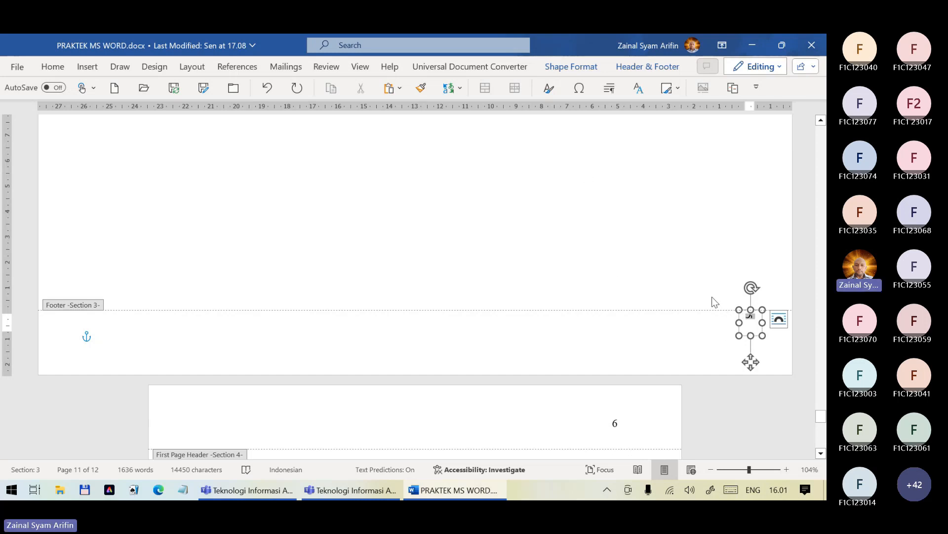
left_click(611, 89)
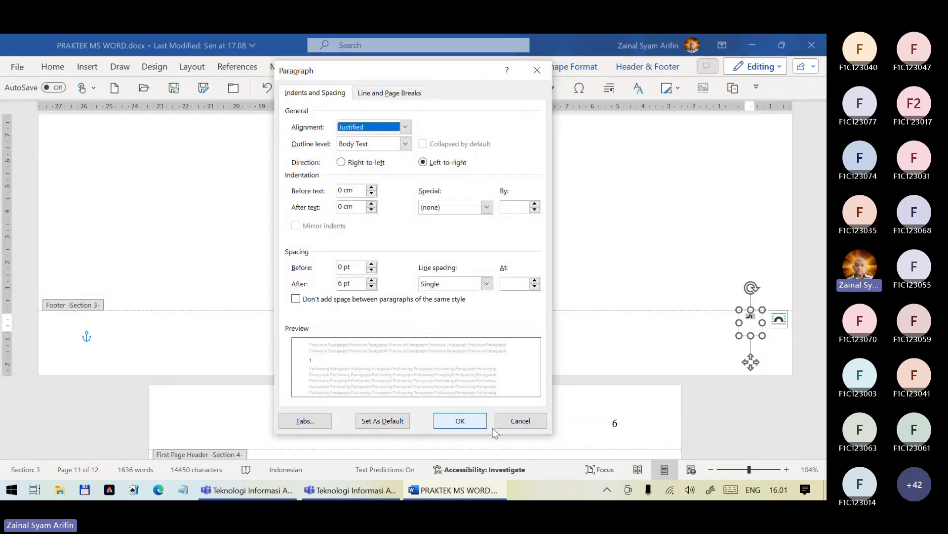
left_click(508, 420)
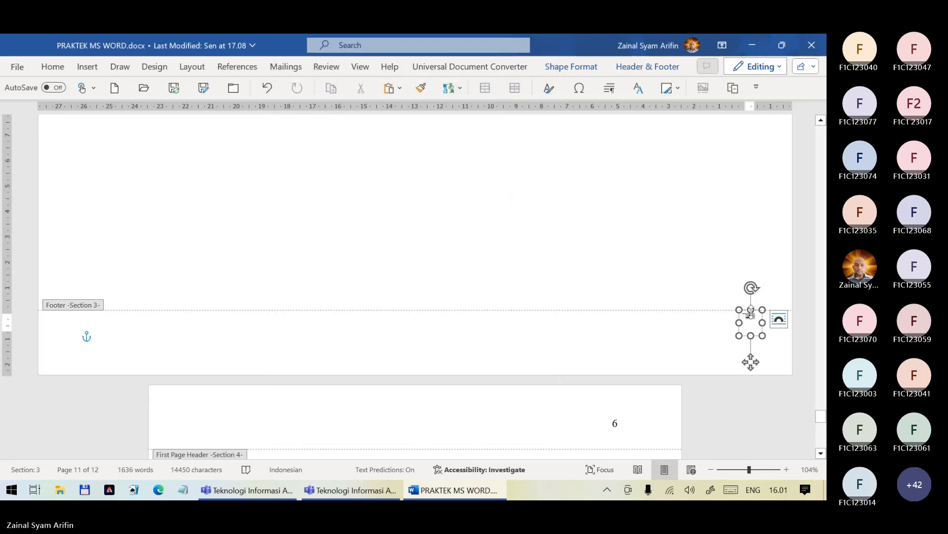
left_click_drag(751, 310, 750, 341)
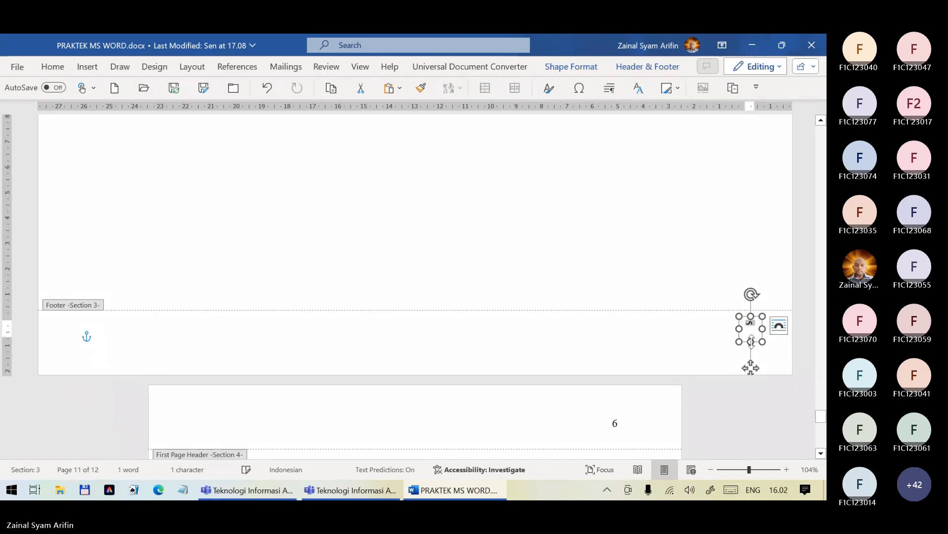
left_click(665, 358)
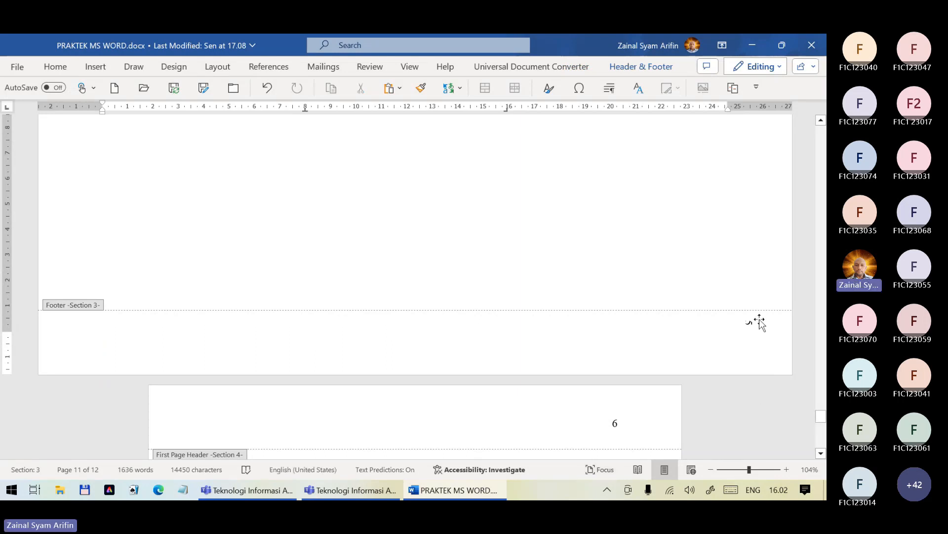
Widen the frame of the rotated page number box in the Section 3 footer slightly on its left side
scroll(763, 327, "up", 3)
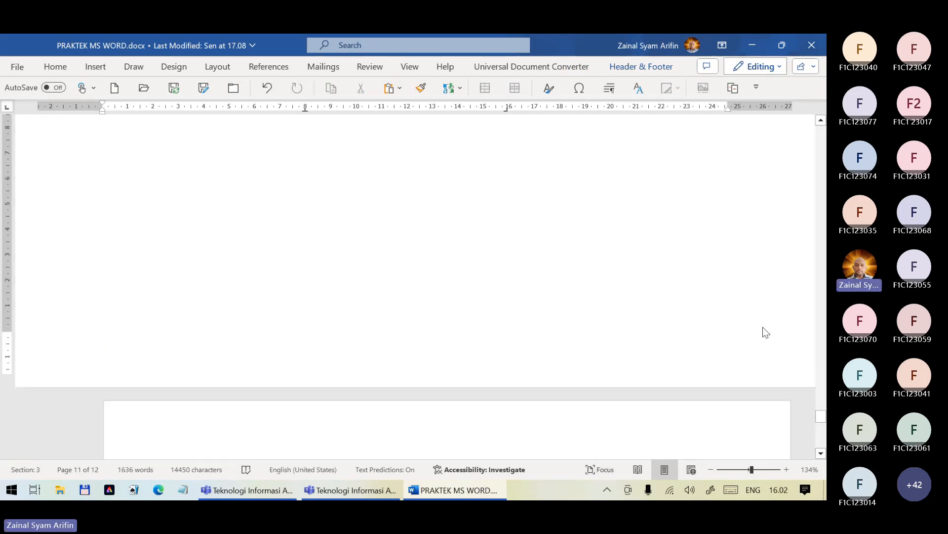
scroll(762, 327, "up", 3)
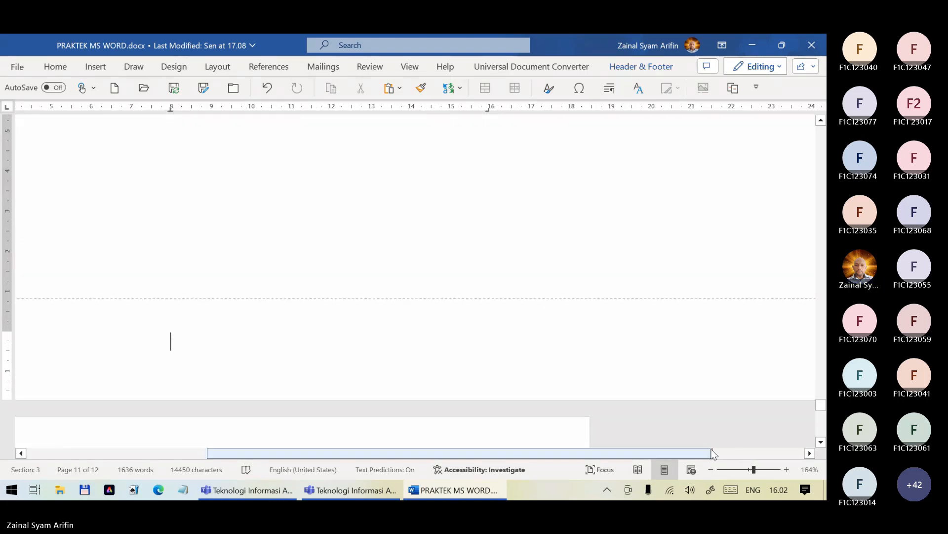
left_click_drag(712, 453, 803, 453)
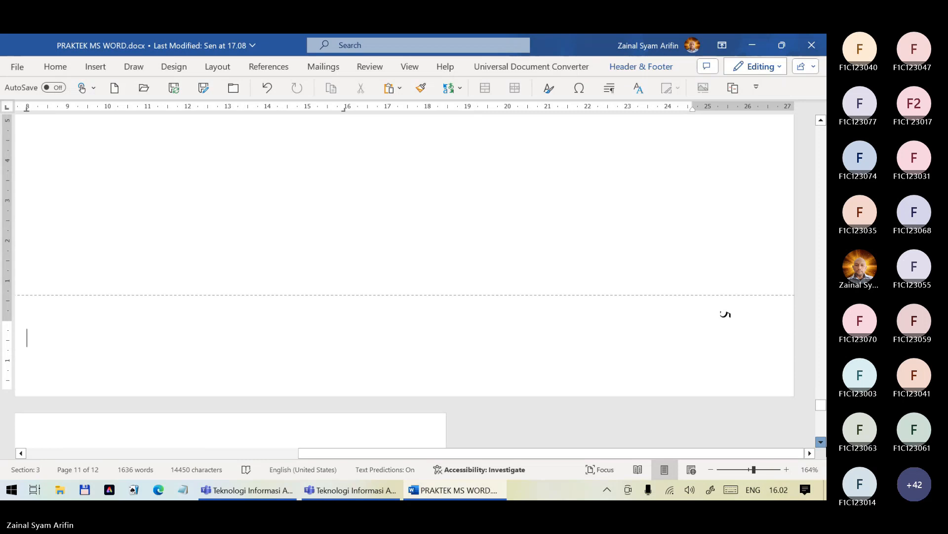
scroll(737, 338, "down", 9)
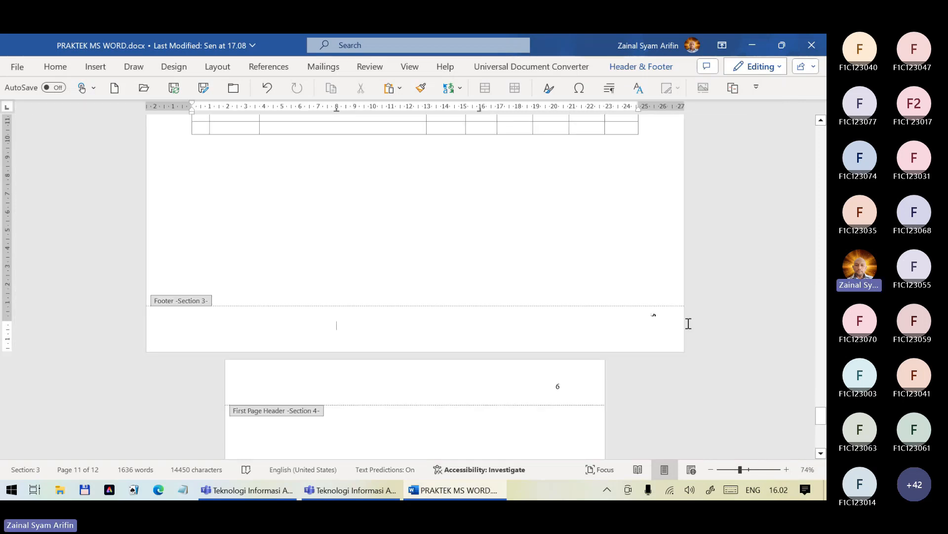
scroll(670, 318, "up", 5)
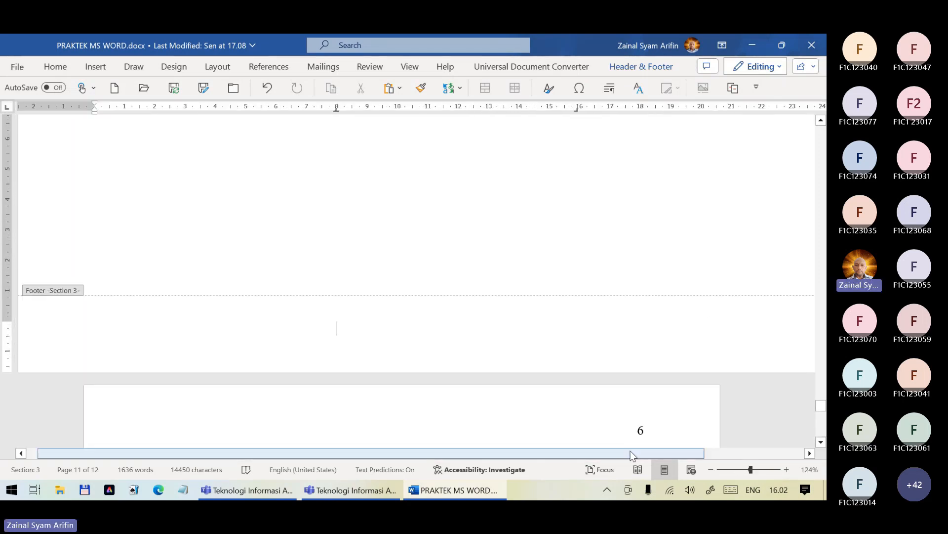
scroll(632, 455, "right", 3)
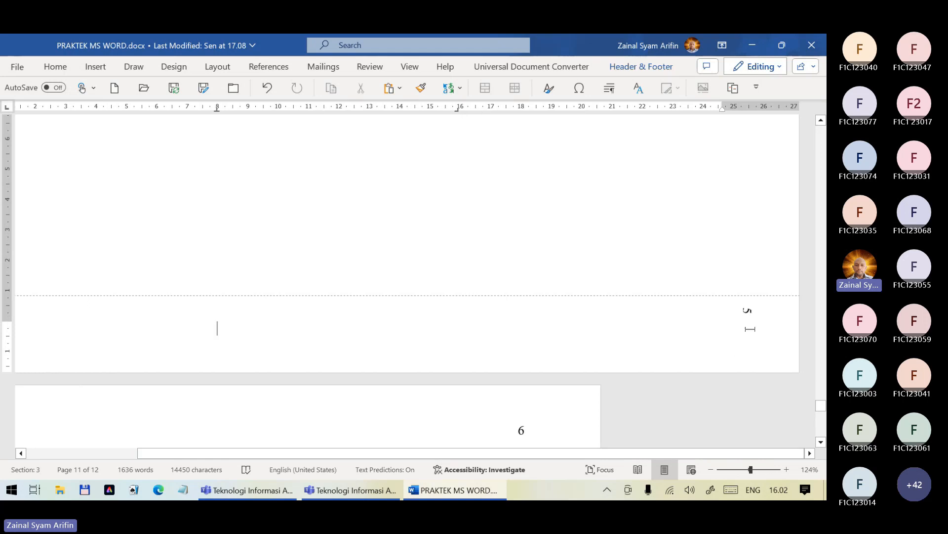
left_click(750, 313)
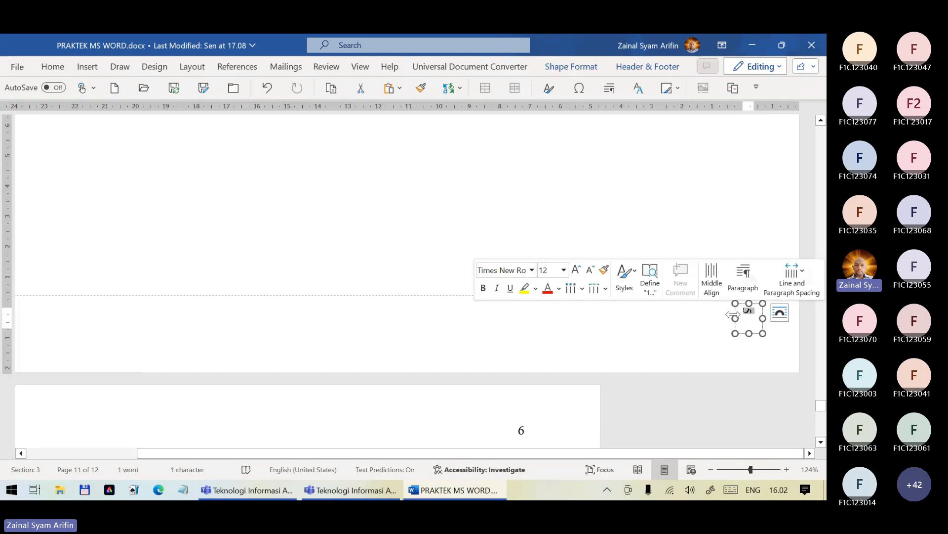
left_click_drag(736, 318, 729, 318)
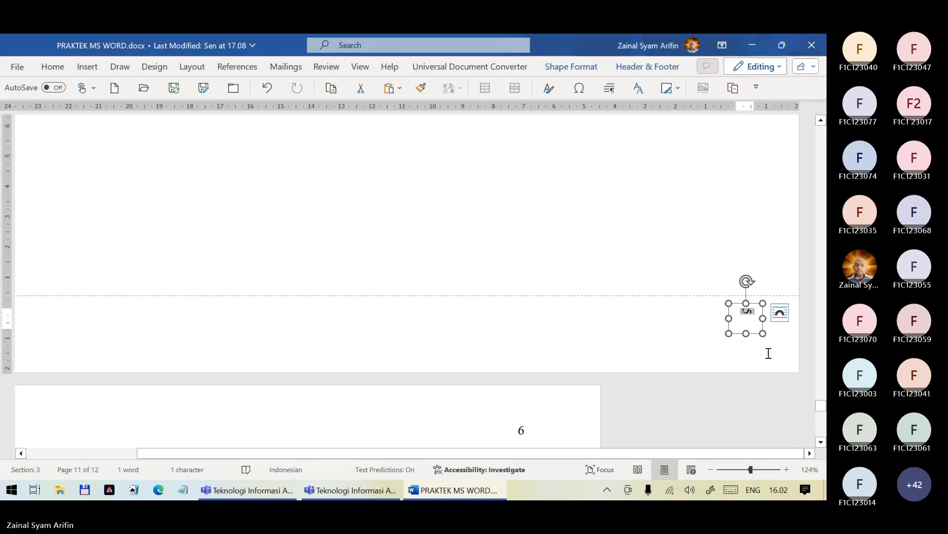
left_click(622, 340)
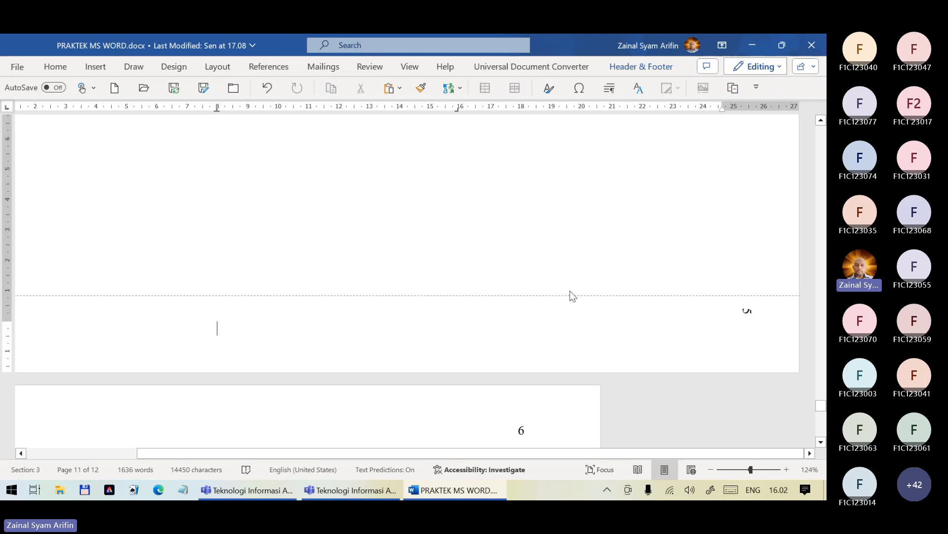
Compare the Section 3 and Section 4 page numbers, and leave header editing with the insertion point in the Section 4 body
scroll(572, 296, "down", 3)
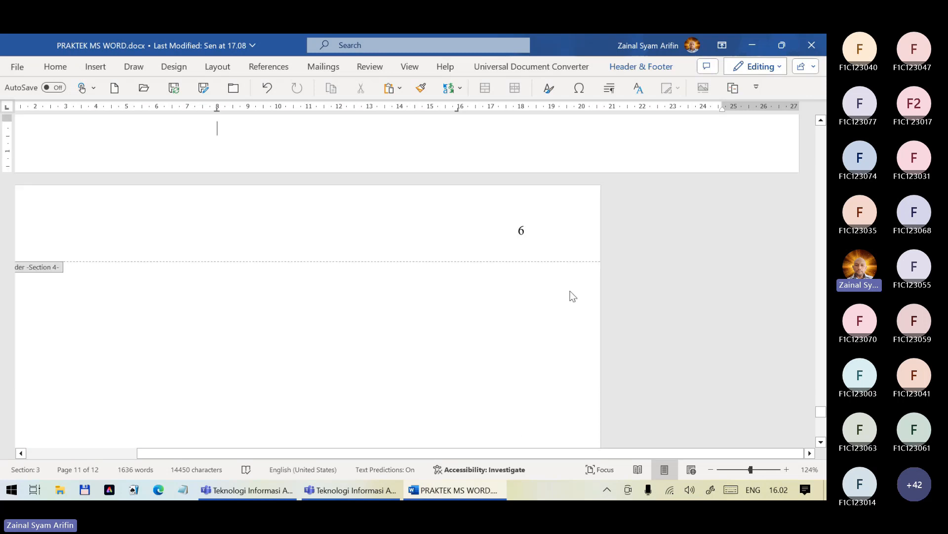
scroll(609, 199, "up", 3)
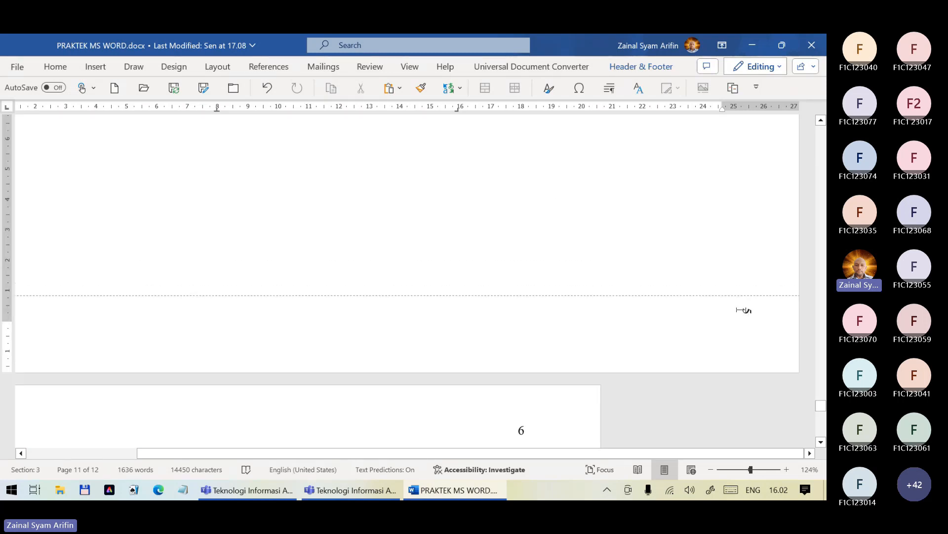
scroll(309, 290, "down", 3)
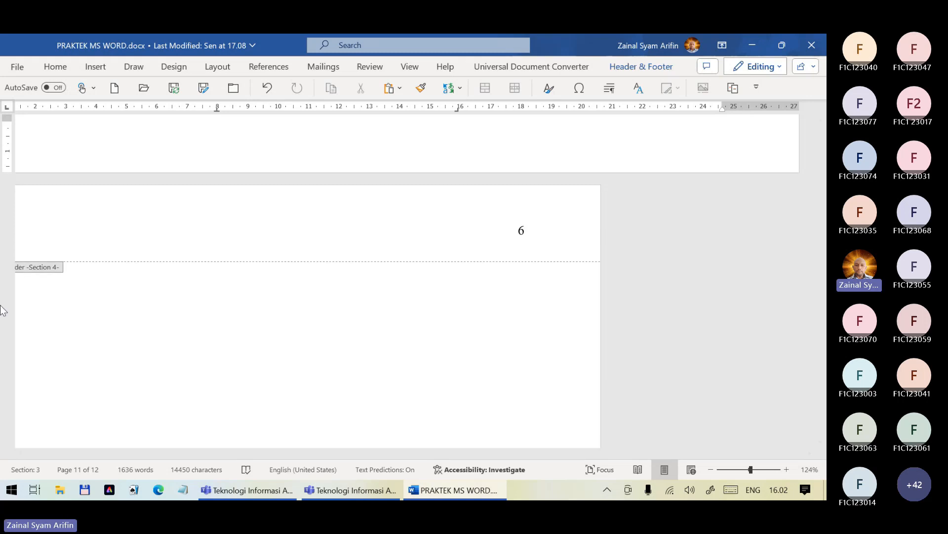
left_click_drag(230, 453, 94, 457)
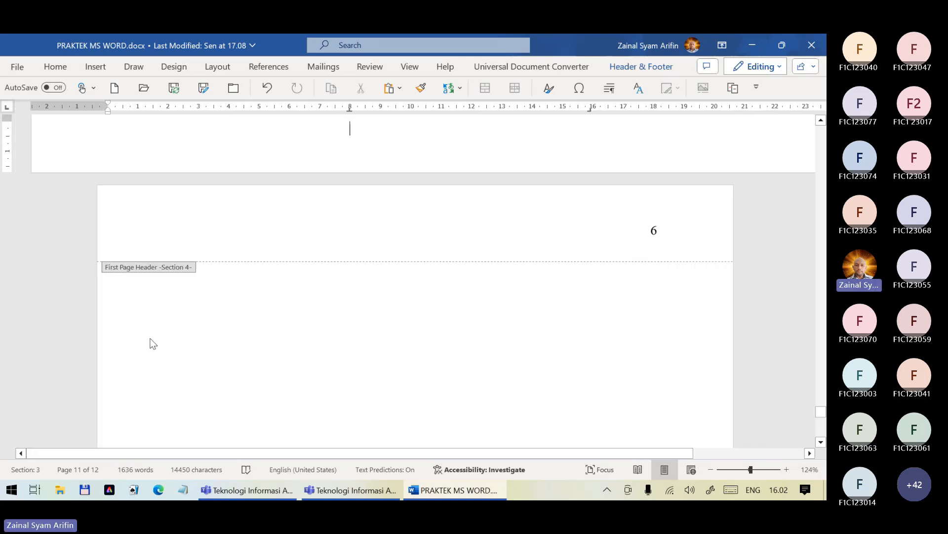
double_click(307, 297)
type("EJKHEKTJERH T")
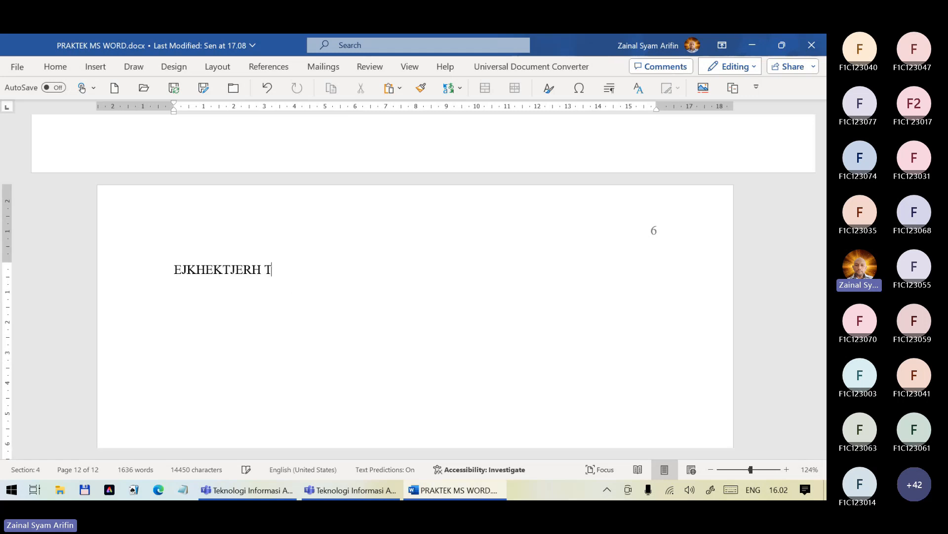
key("BackSpace")
key("BackSpace")
key("BackSpace")
key("BackSpace")
key("BackSpace")
key("BackSpace")
key("BackSpace")
key("BackSpace")
key("BackSpace")
key("BackSpace")
key("BackSpace")
key("BackSpace")
key("BackSpace")
key("BackSpace")
Write a two-line filler sentence starting "Kjdfhgjk dfhgjk dfh gkjdfh" and ending "dfkjg." in the Section 4 body, and paste two copies after it
type("Kjdfhgjk dfhgjk dfh")
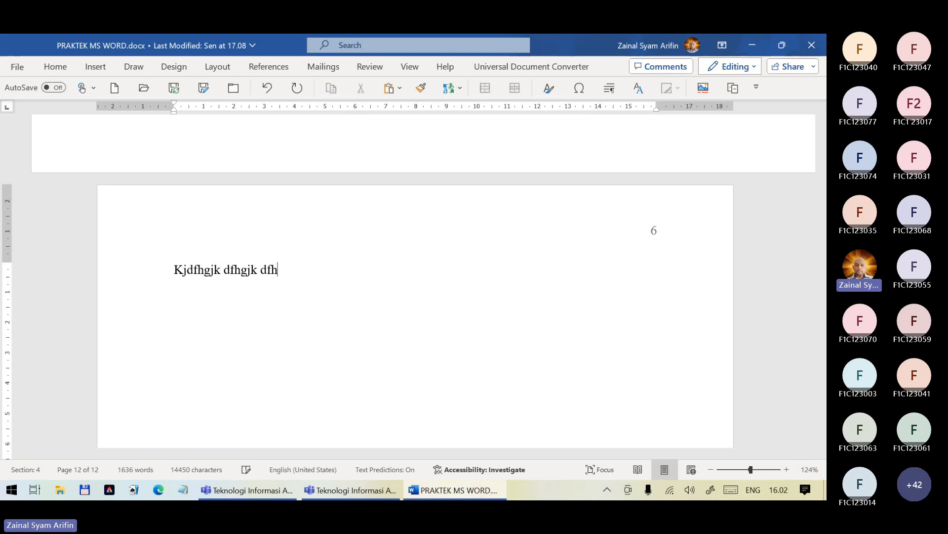
type(" gkjdfh gkjdfgh dkfljgh dfjklgh dfjklgh dfjkgh dfkjlgh dfkjlg hdfjkgh dfkjgh dfjkgh dfkjgh dfkjgh dfkjgh dfkjg.")
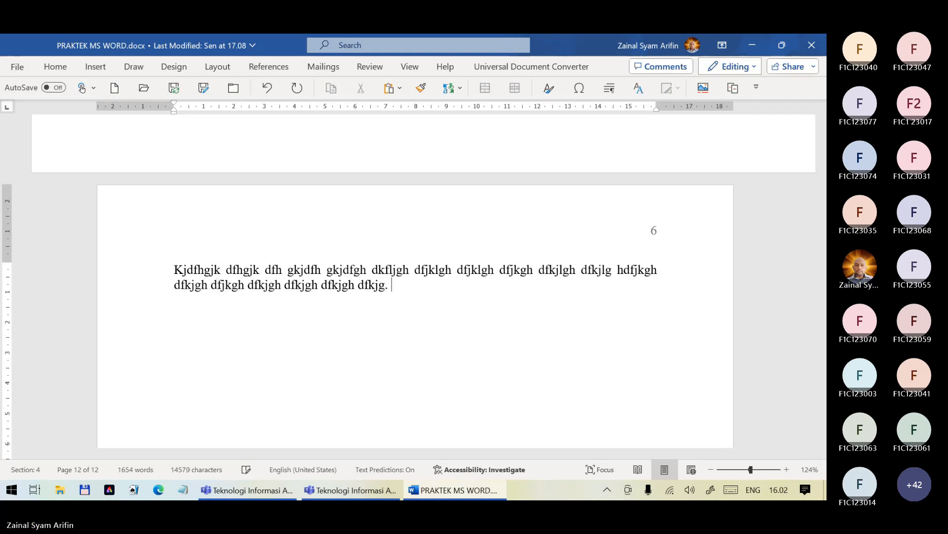
key("shift+Up")
key("ctrl+shift+Left")
key("ctrl+shift+Left")
key("ctrl+shift+Left")
key("ctrl+shift+Left")
key("ctrl+shift+Left")
key("ctrl+shift+Left")
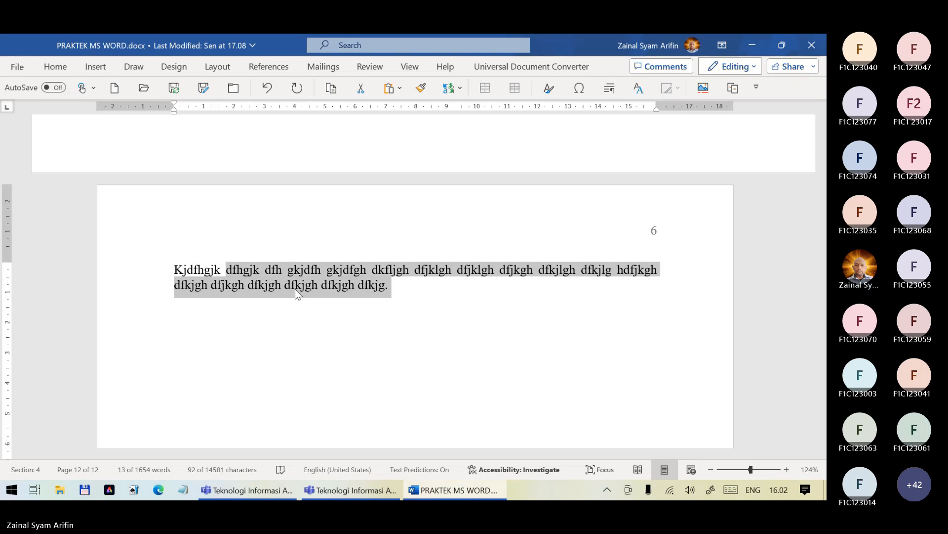
key("Right")
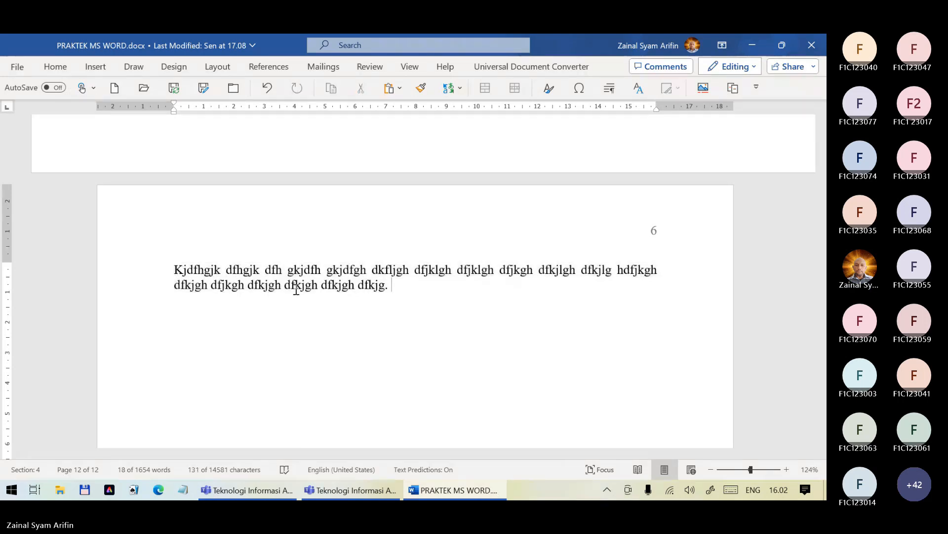
key("ctrl+v")
key("ctrl+v")
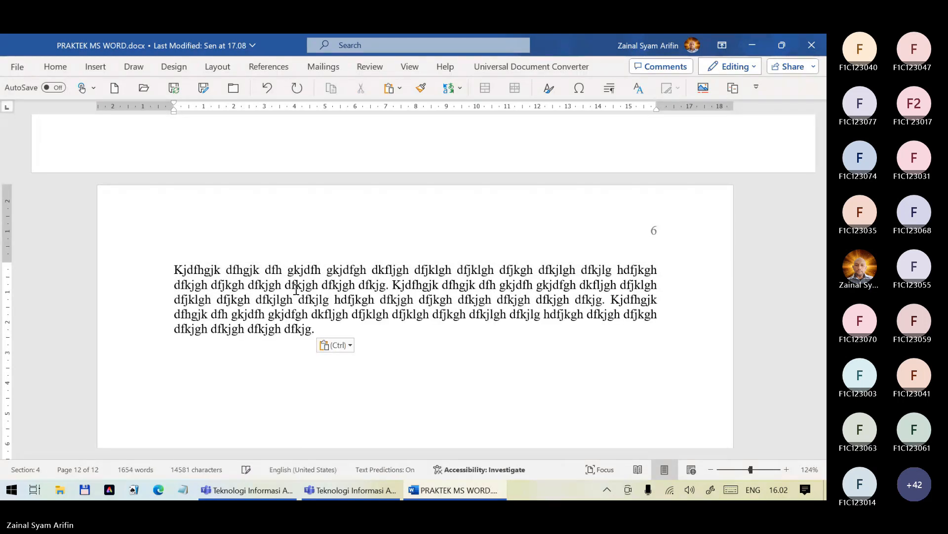
Fill the Section 4 page by repeatedly pasting the copied filler sentence after the existing text
key("ctrl+v")
key("ctrl+v")
key("ctrl+v")
key("ctrl+v")
key("ctrl+v")
key("ctrl+v")
key("ctrl+v")
key("ctrl+v")
key("ctrl+v")
key("ctrl+v")
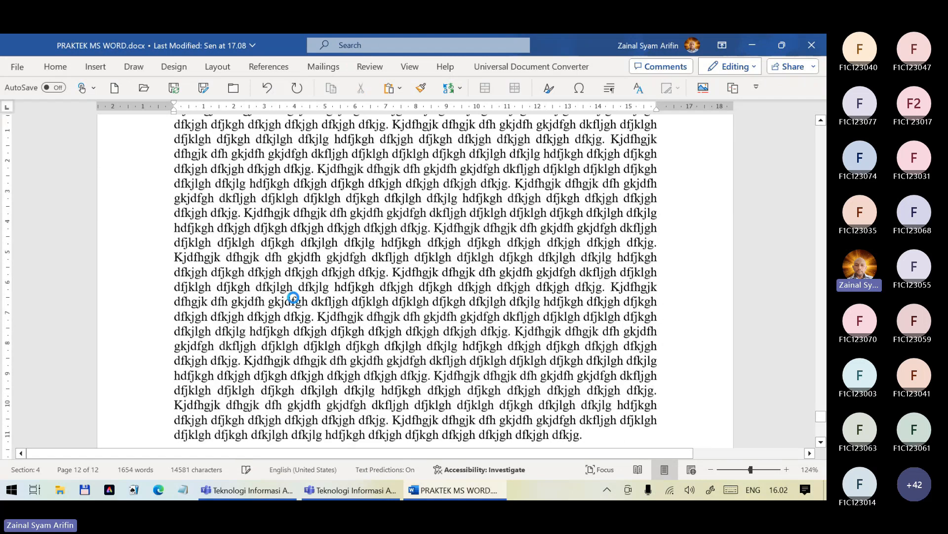
key("ctrl+v")
key("ctrl+v")
key("ctrl+v")
key("ctrl+v")
key("ctrl+v")
key("ctrl+v")
key("ctrl+v")
key("ctrl+v")
key("ctrl+v")
key("ctrl+v")
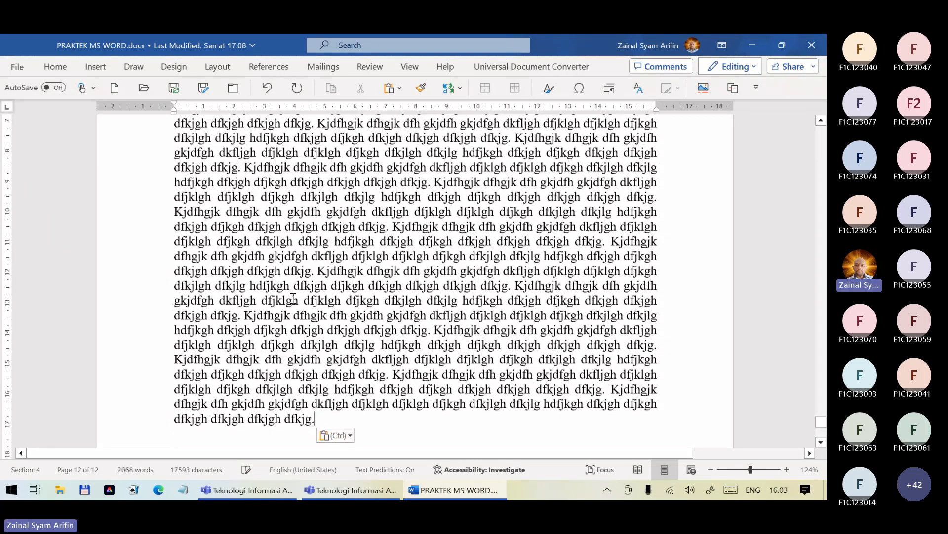
Review the page numbers around the landscape table, and insert a Next Page section break after the Section 4 filler text
scroll(212, 384, "down", 10)
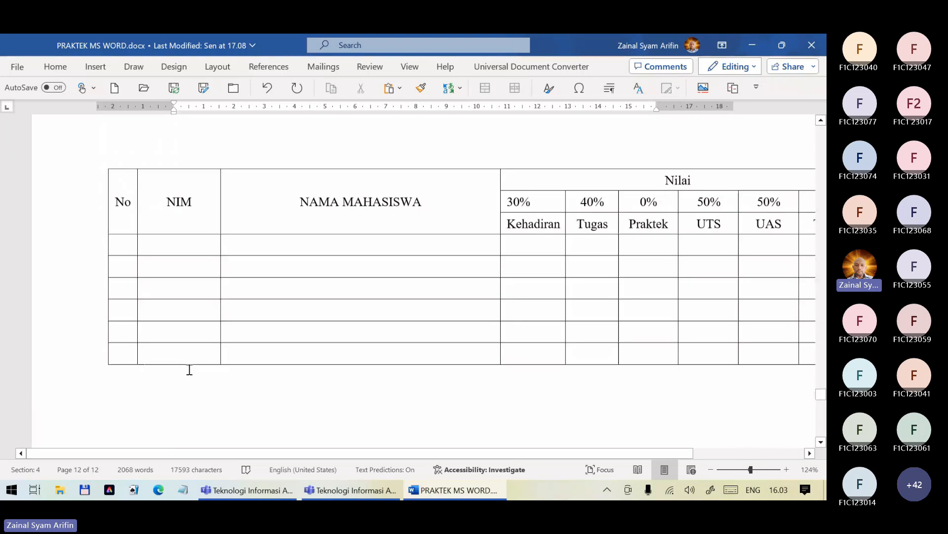
scroll(196, 379, "up", 10)
scroll(196, 380, "down", 20)
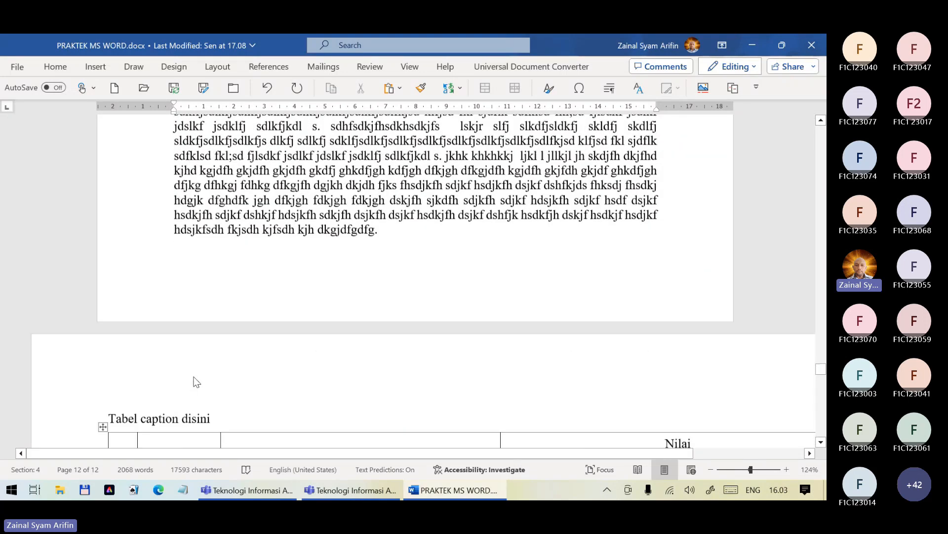
scroll(174, 352, "down", 5)
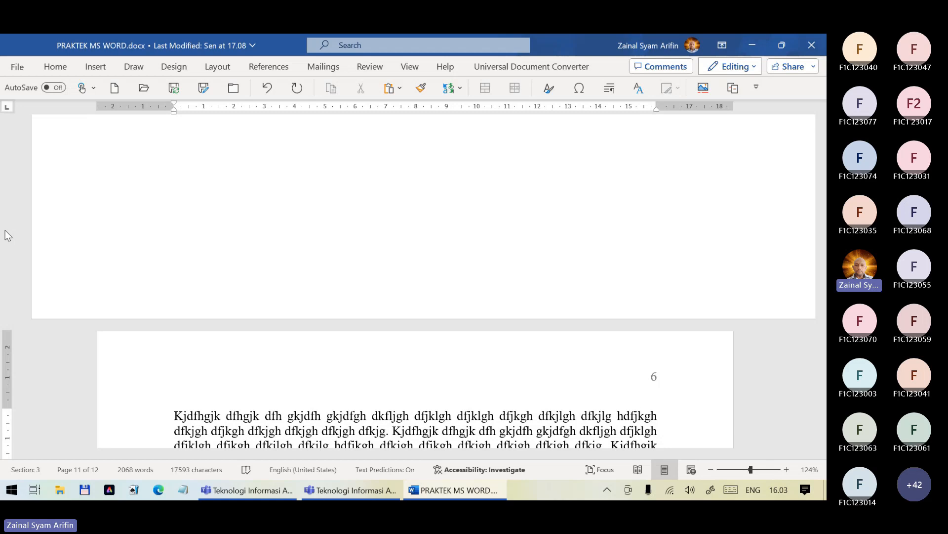
scroll(78, 200, "down", 2)
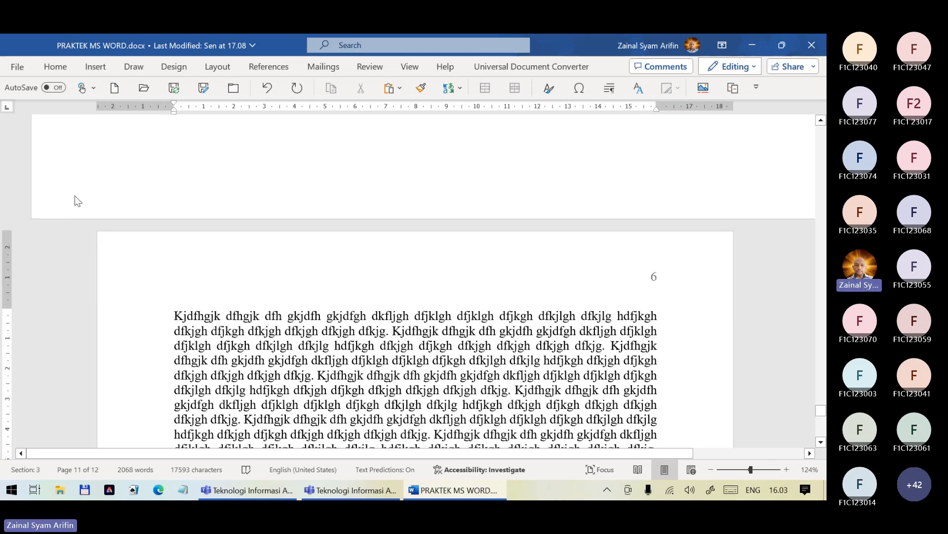
scroll(77, 200, "down", 12)
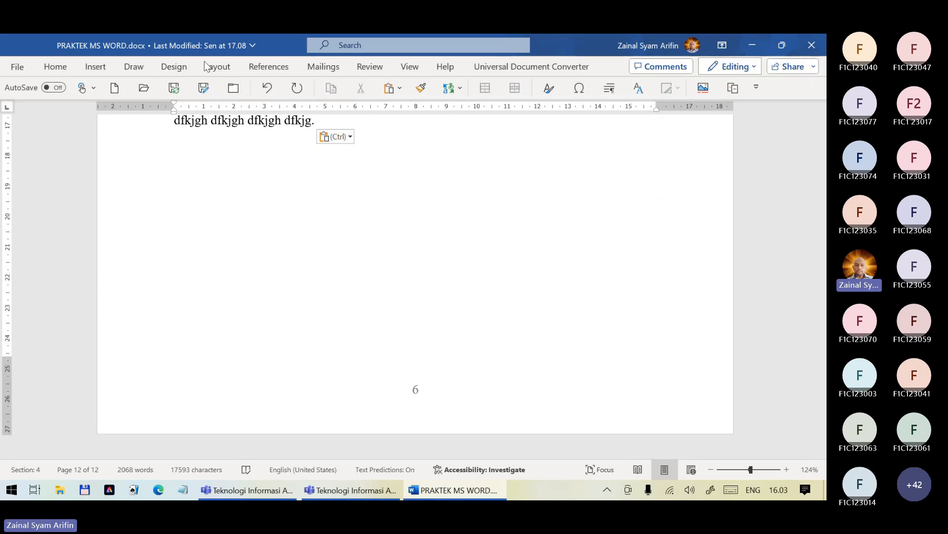
left_click(217, 67)
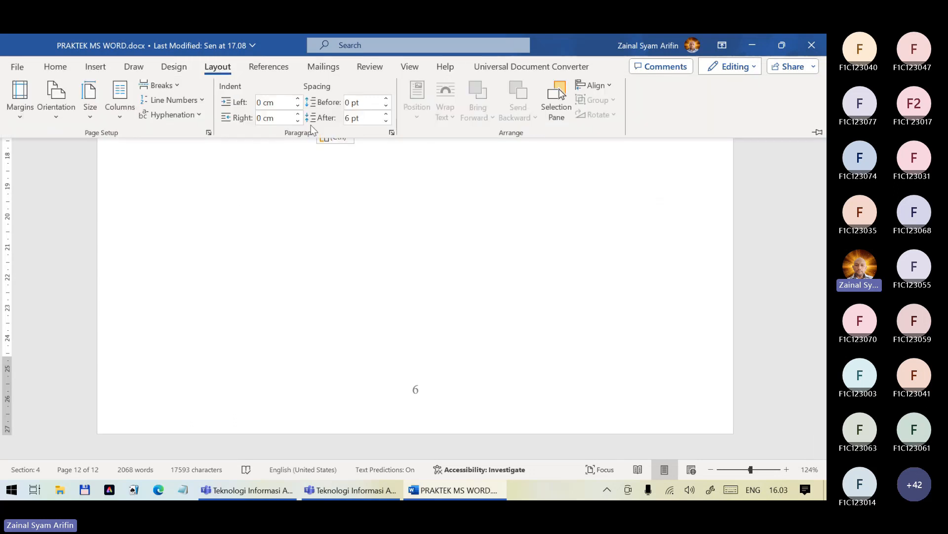
left_click(160, 85)
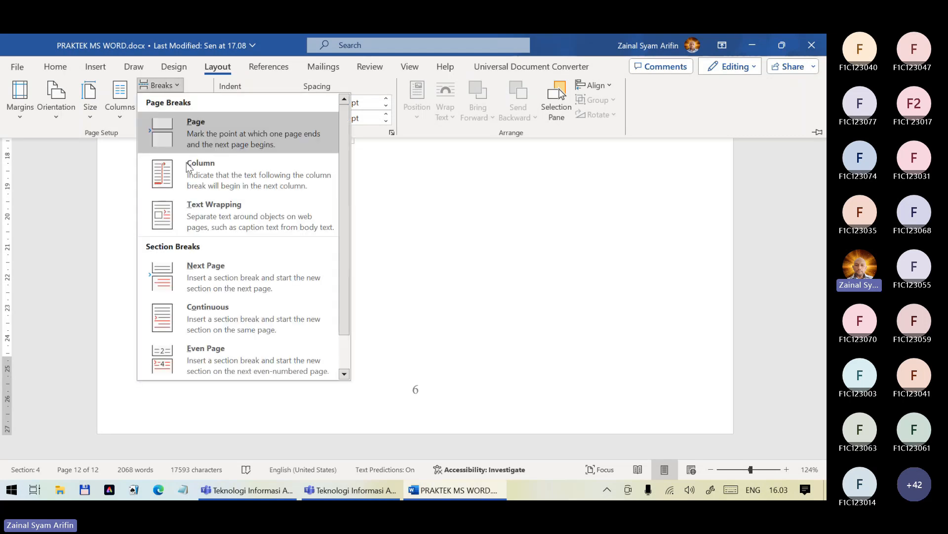
left_click(212, 289)
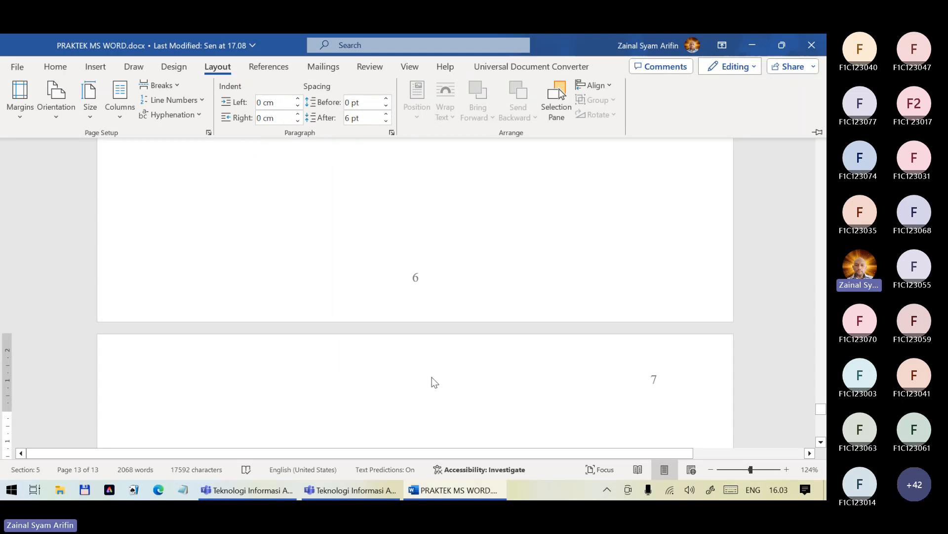
scroll(431, 380, "down", 2)
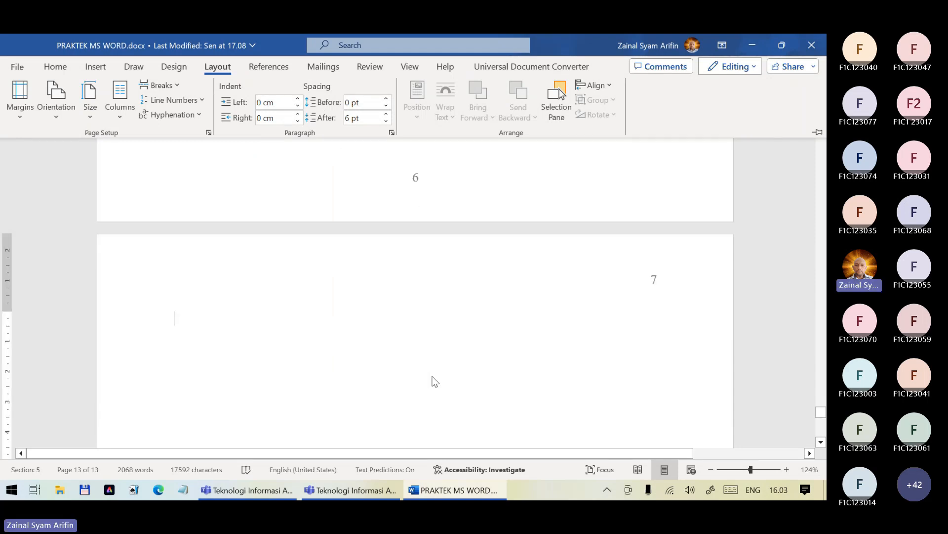
type("Bab")
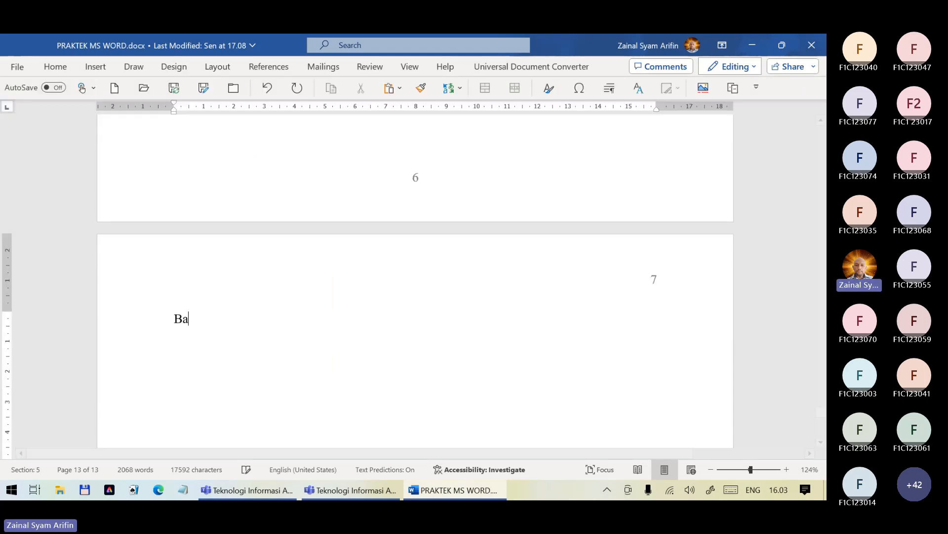
key("BackSpace")
key("BackSpace")
key("BackSpace")
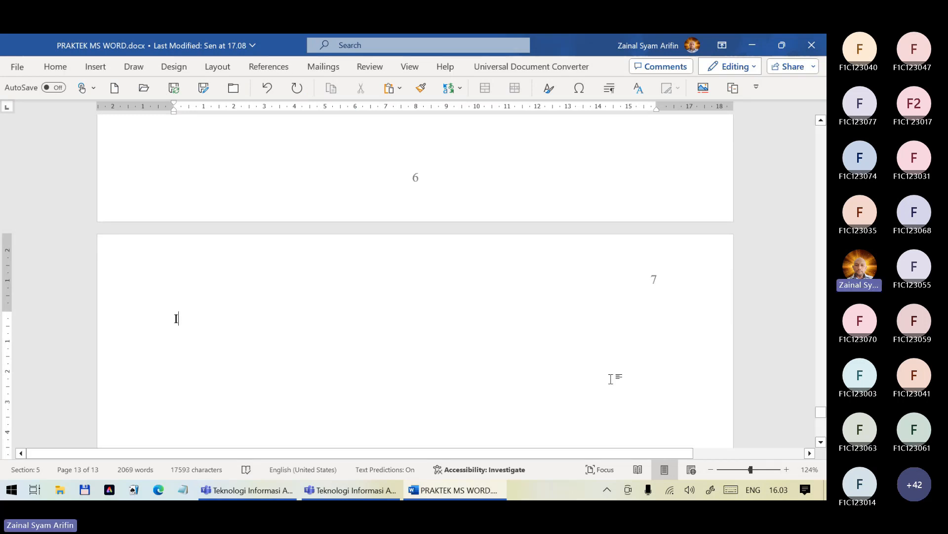
Check how the "I. Pendahuluan" chapter heading is written, and write "II. Tinjauan Pustaka" as an auto-numbered line on the new Section 5 page
scroll(567, 367, "up", 5)
scroll(430, 327, "up", 15)
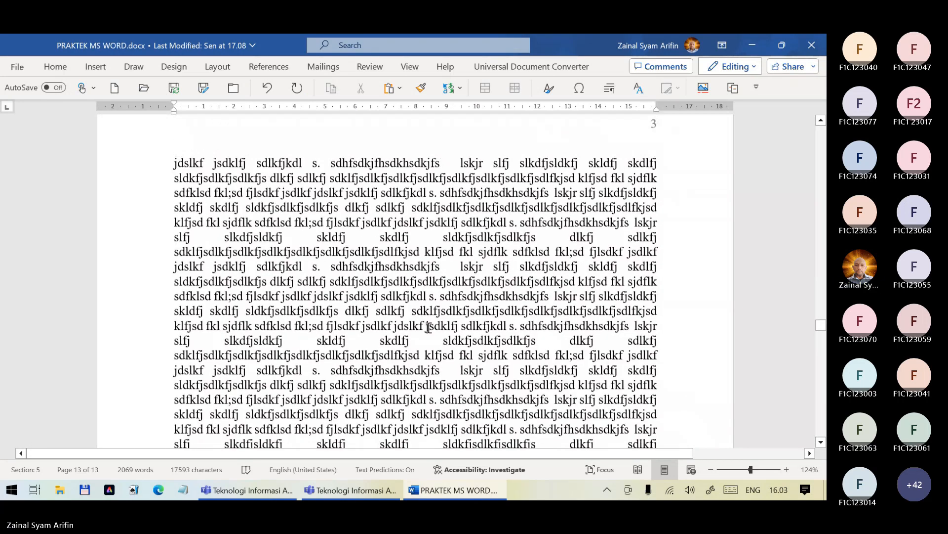
scroll(429, 327, "up", 10)
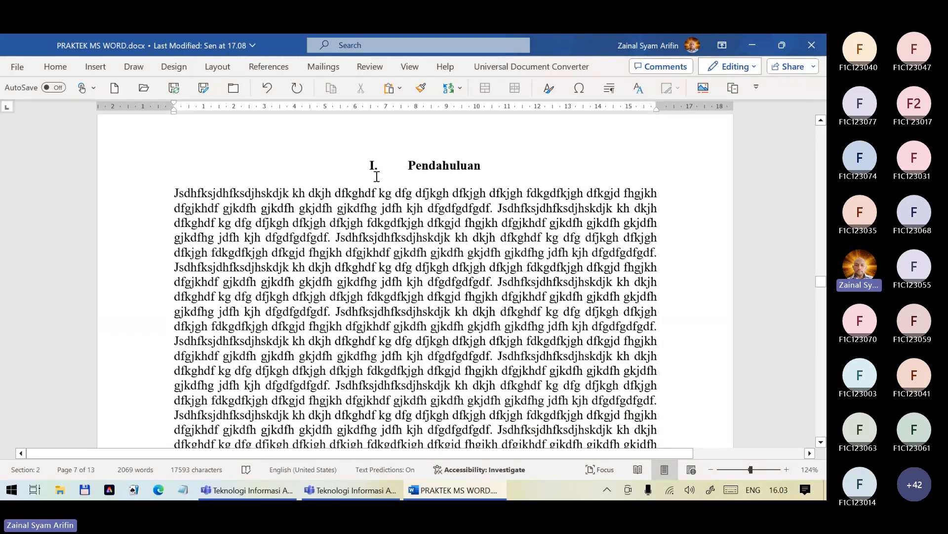
scroll(377, 176, "down", 15)
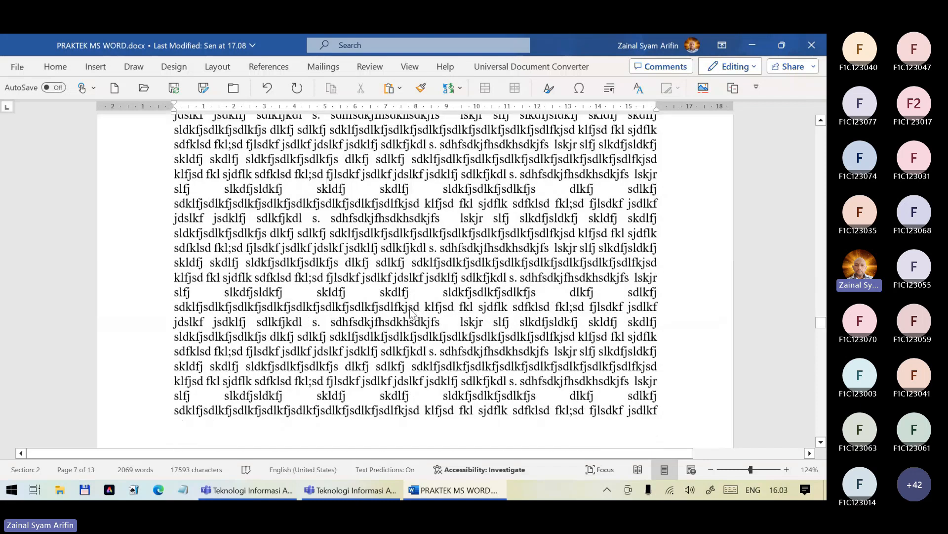
scroll(411, 308, "down", 20)
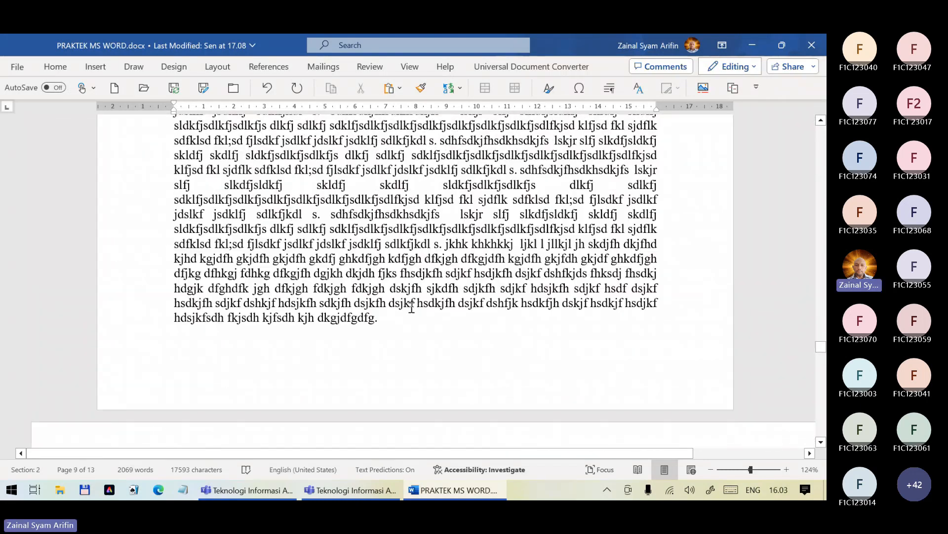
scroll(411, 307, "down", 15)
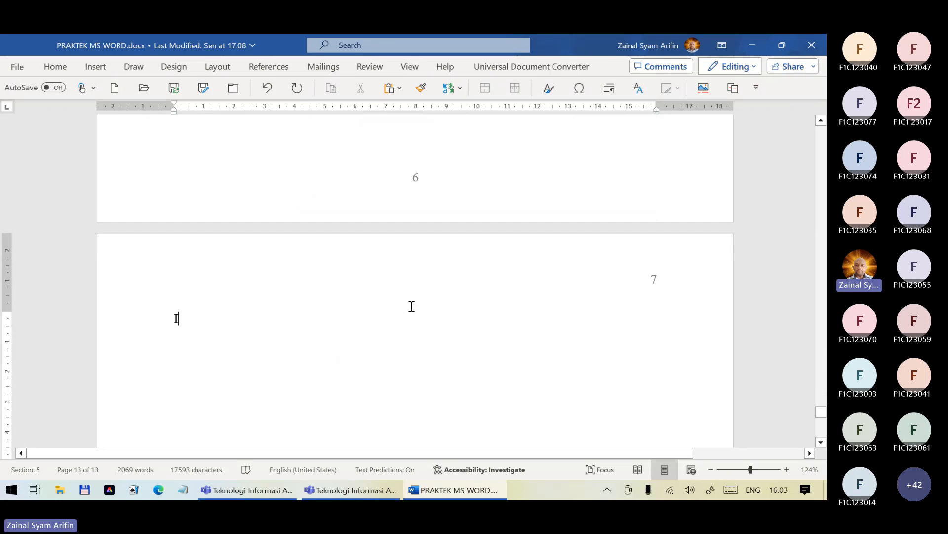
type("I. T")
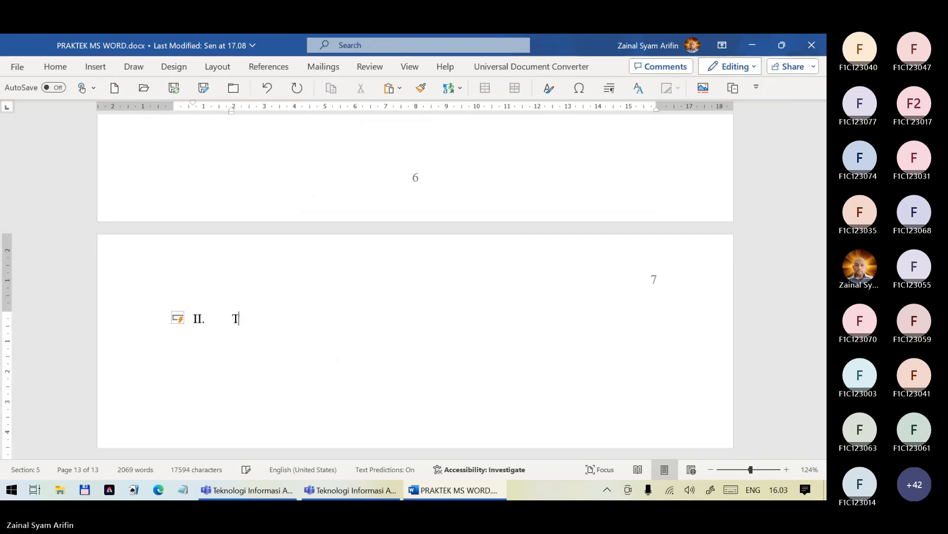
type("injauna ")
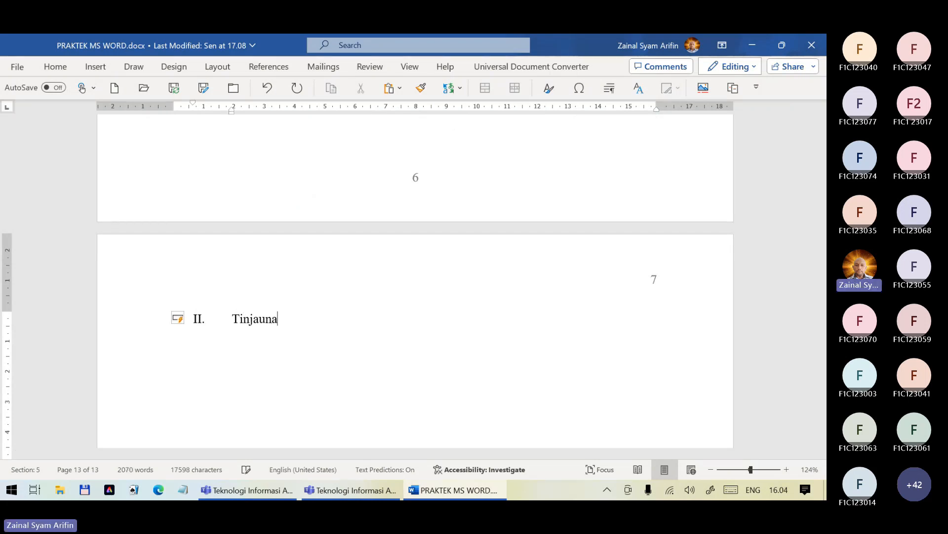
key("BackSpace")
key("BackSpace")
key("BackSpace")
type("an Pustaka")
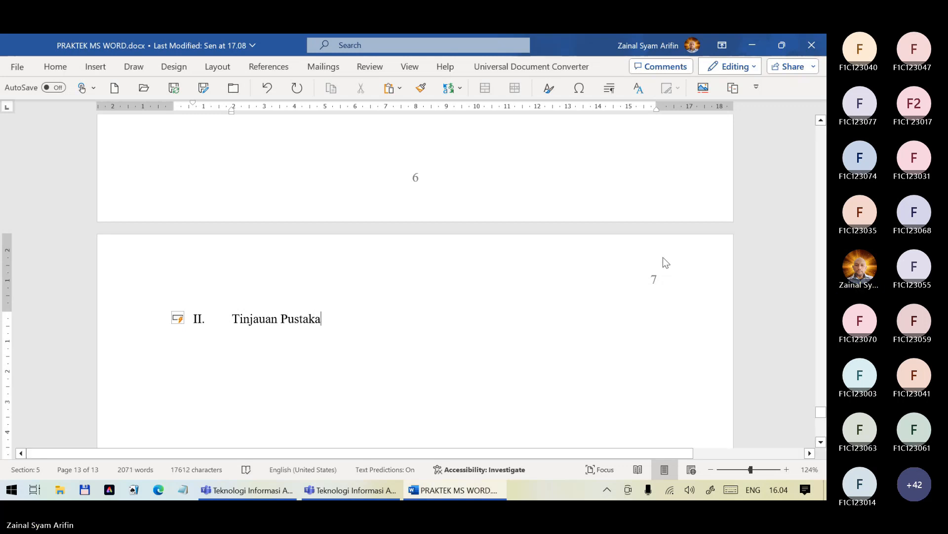
key("Return")
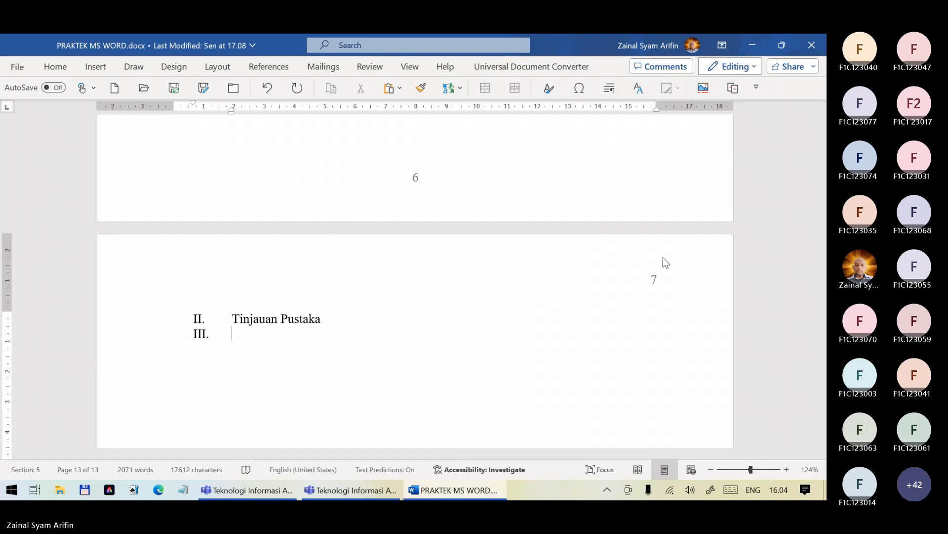
key("BackSpace")
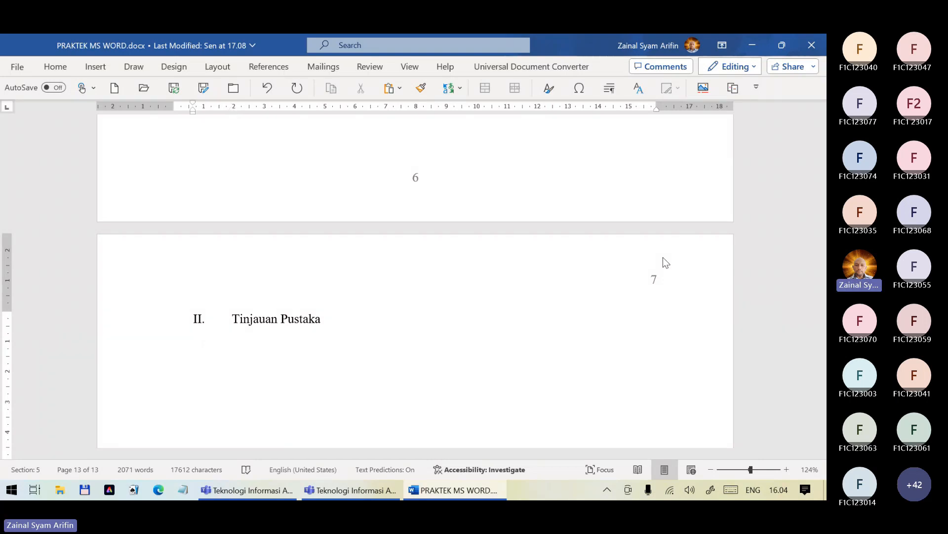
key("BackSpace")
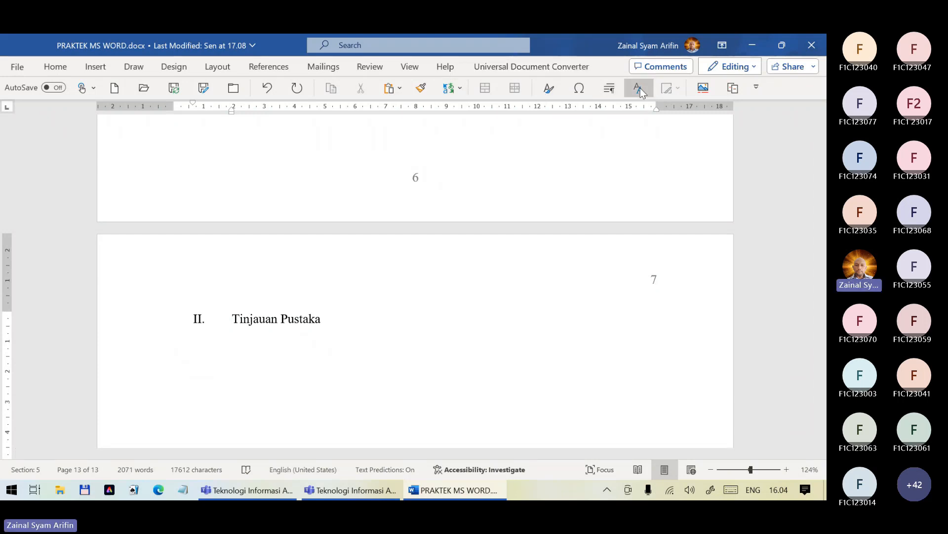
Display the styles list at a larger size and apply the Heading 1 style to the "Tinjauan Pustaka" line
key("ctrl+alt+shift+s")
left_click_drag(662, 358, 701, 164)
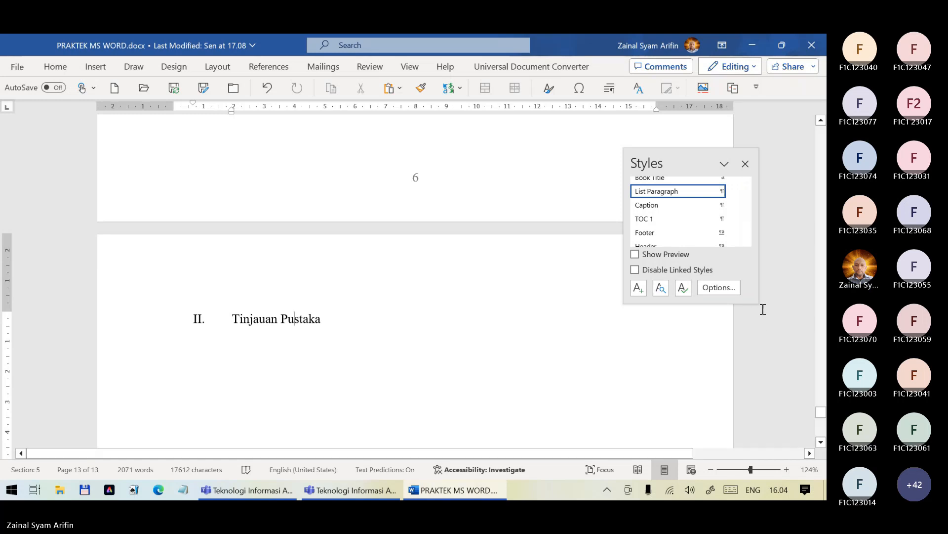
left_click_drag(758, 302, 823, 439)
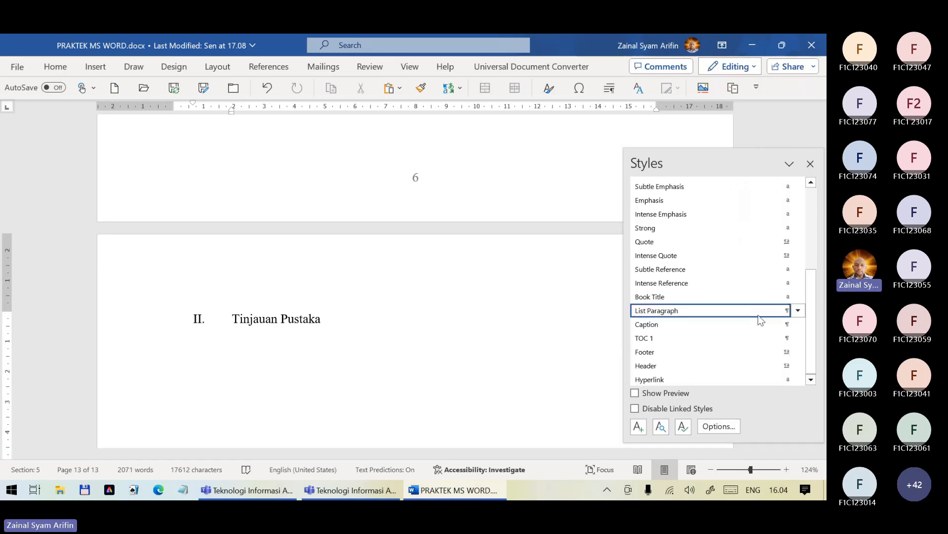
scroll(692, 322, "up", 5)
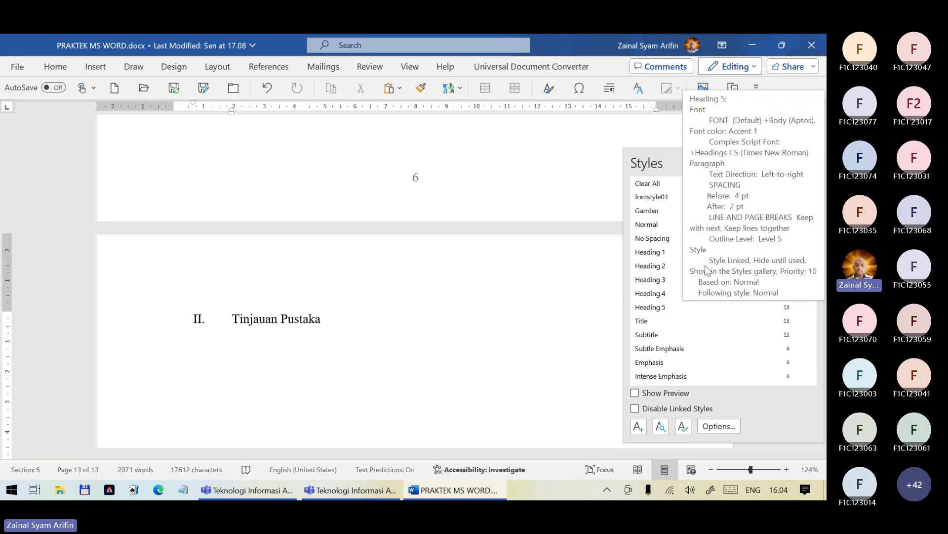
left_click(669, 254)
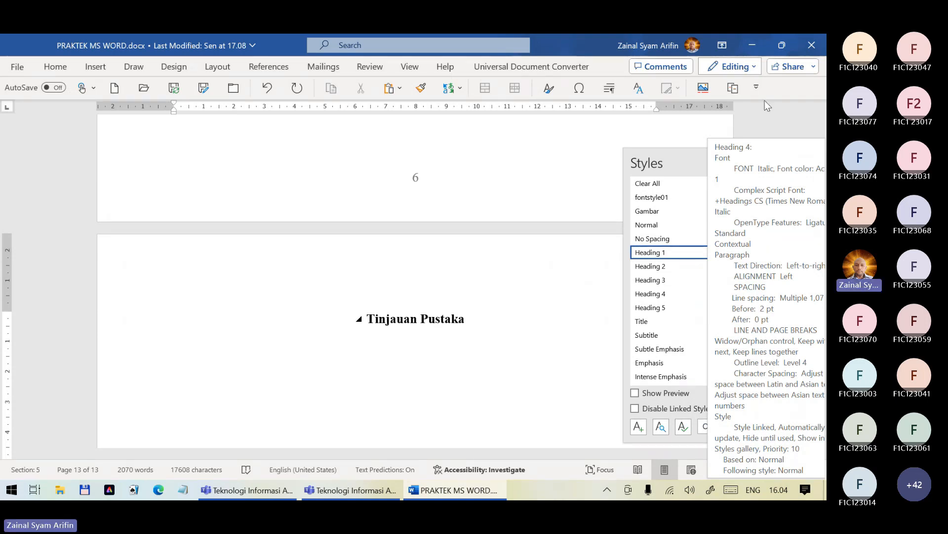
Copy the formatting of the "I. Pendahuluan" heading onto "Tinjauan Pustaka" with Format Painter, and close the styles list
scroll(399, 185, "up", 2)
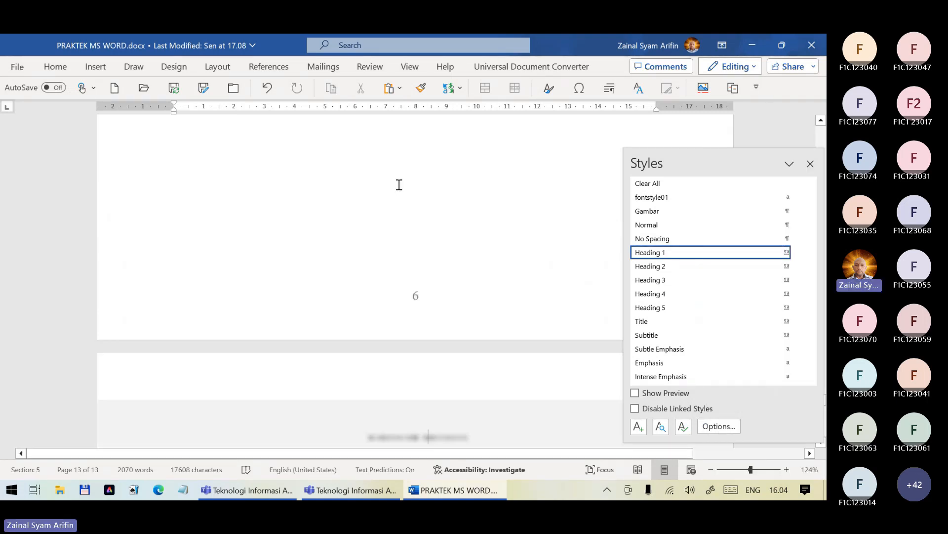
scroll(399, 185, "up", 15)
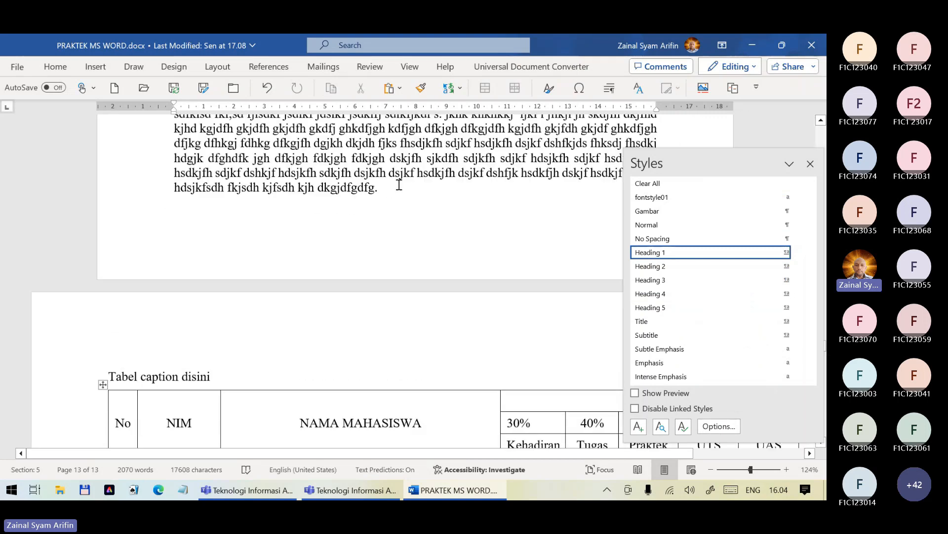
scroll(399, 184, "up", 12)
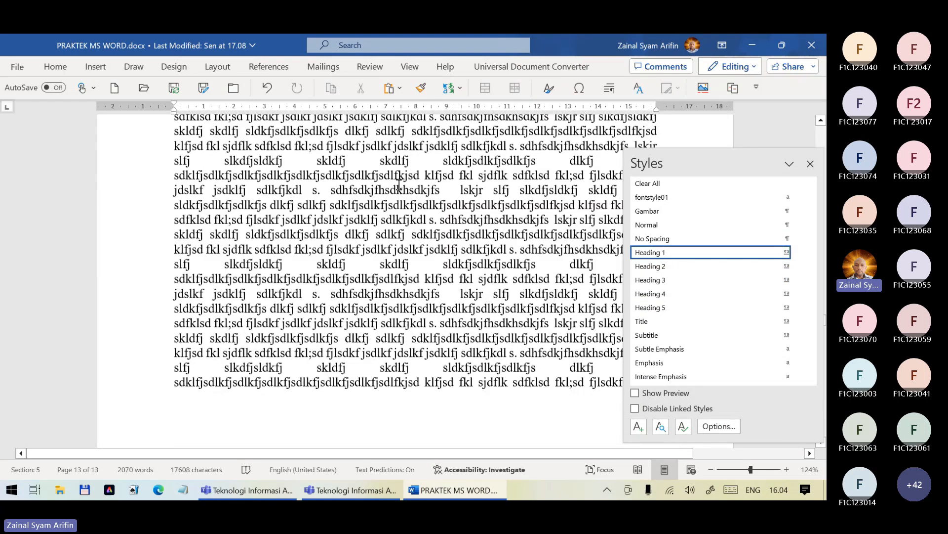
scroll(399, 185, "up", 4)
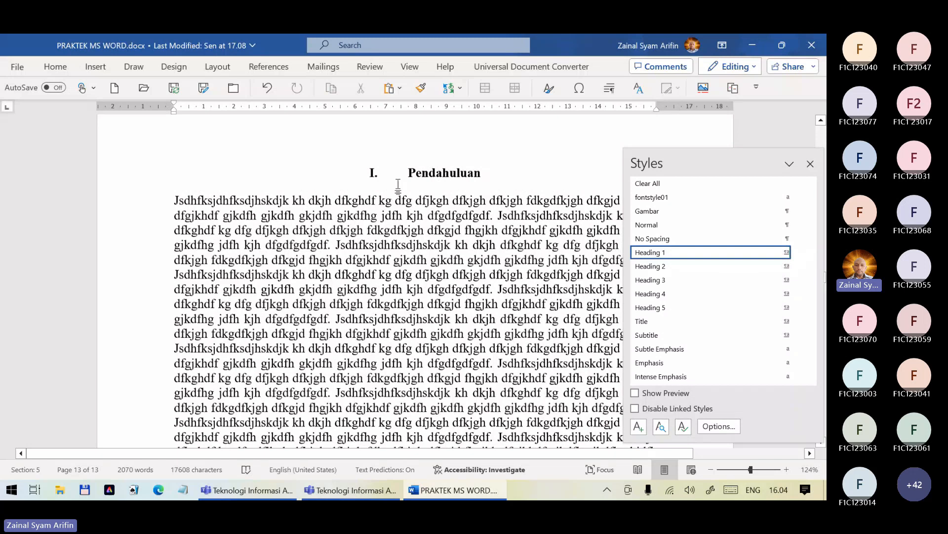
left_click(422, 162)
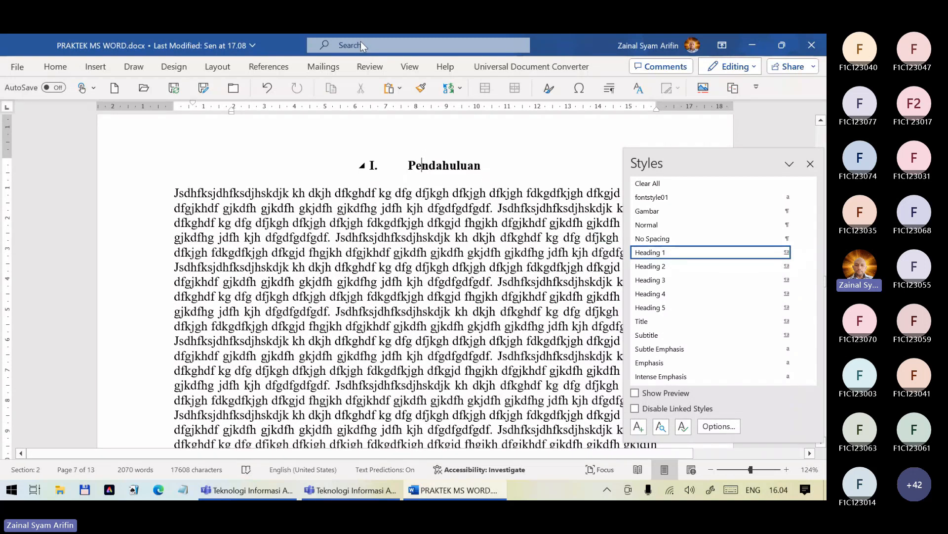
left_click(421, 89)
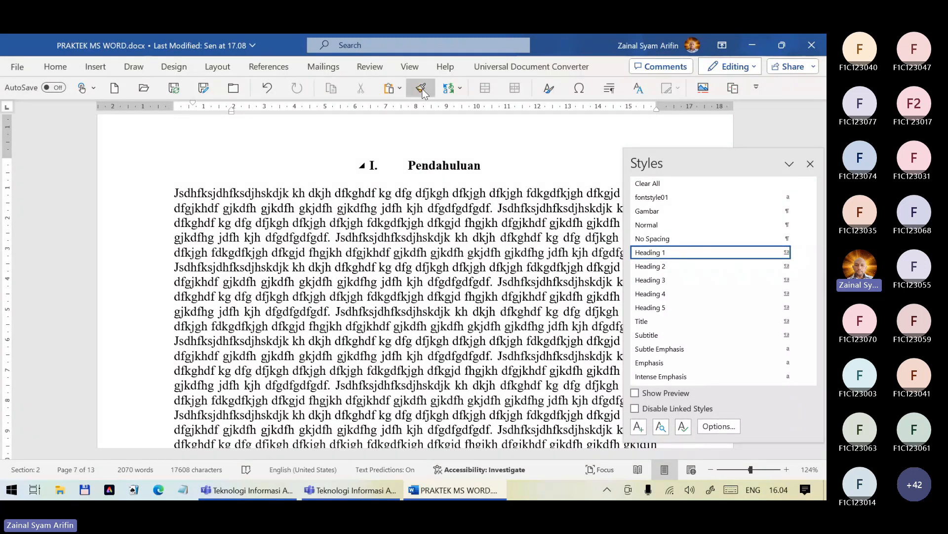
scroll(423, 211, "down", 10)
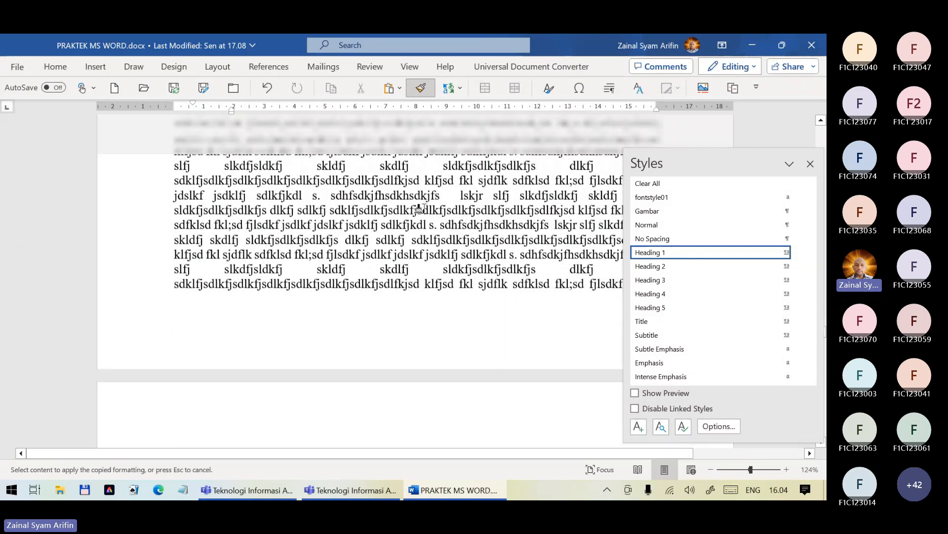
scroll(423, 211, "down", 10)
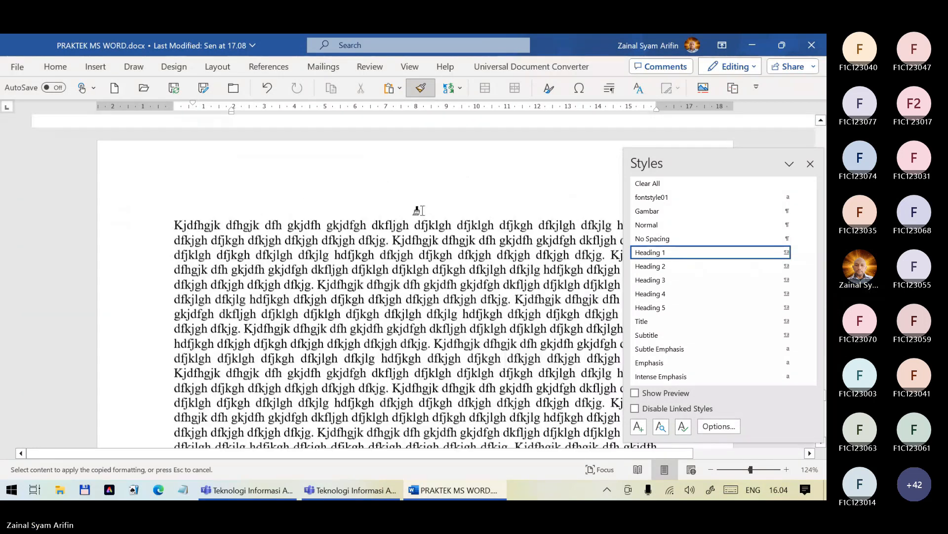
scroll(419, 211, "down", 5)
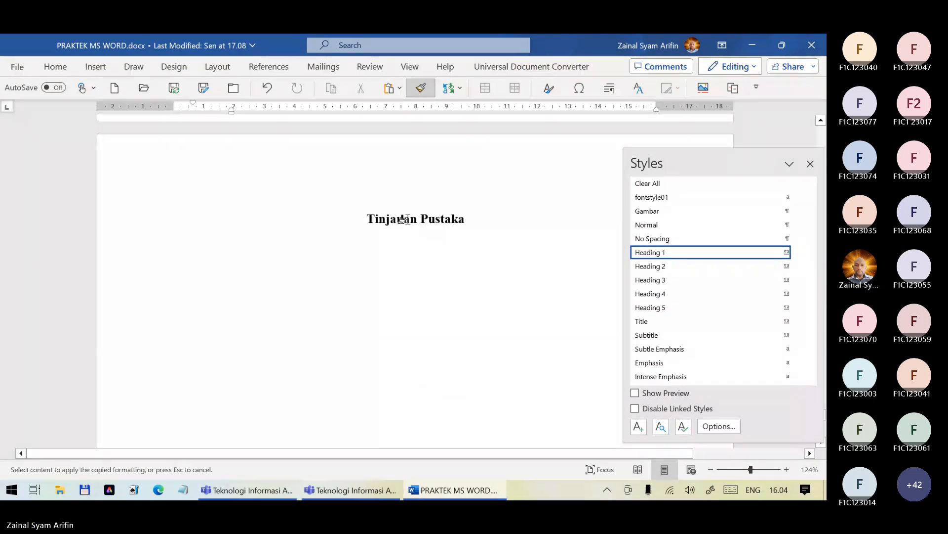
left_click(419, 211)
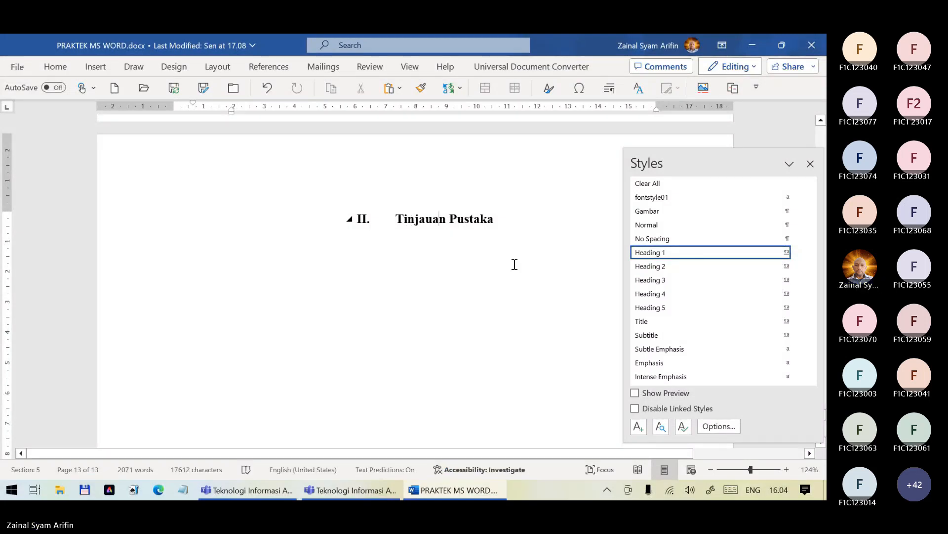
left_click(810, 164)
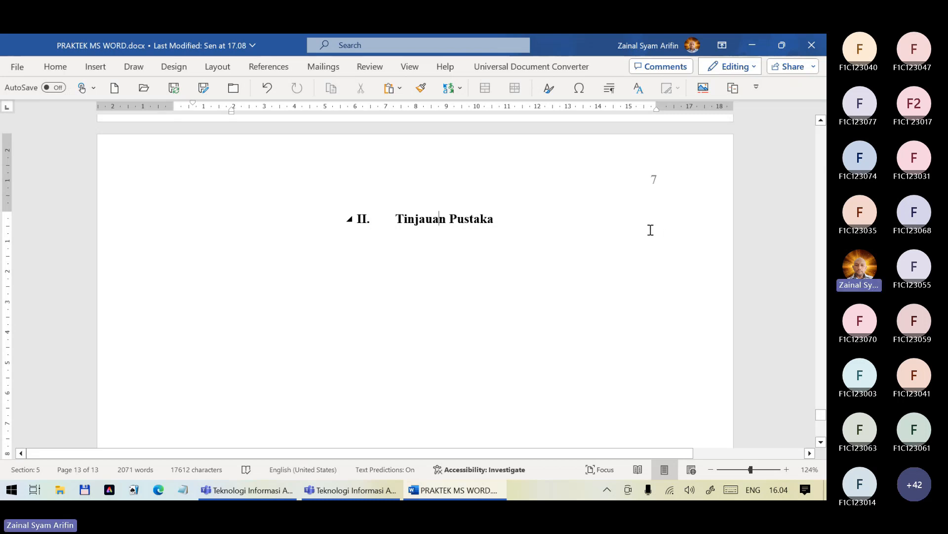
Unlink the first-page header and first-page footer of Section 5 from the previous section
double_click(516, 184)
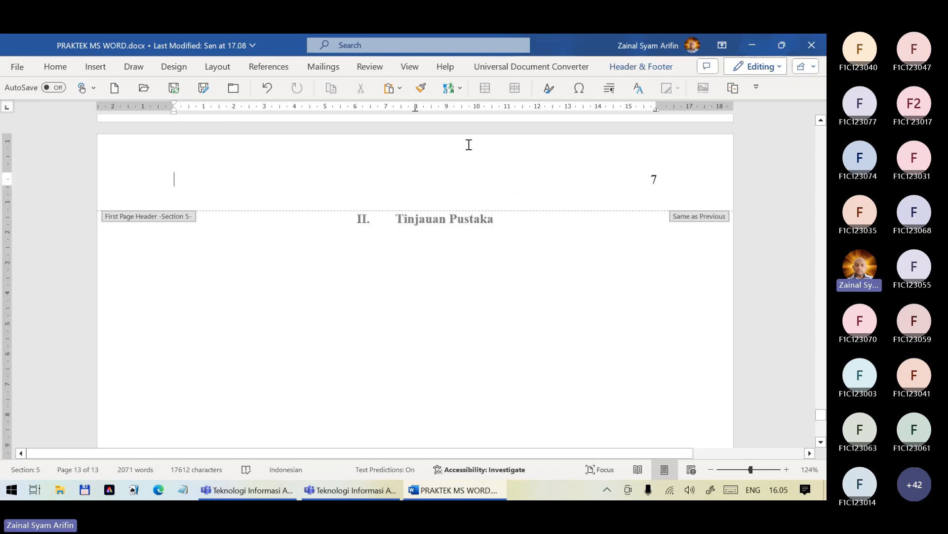
left_click(651, 69)
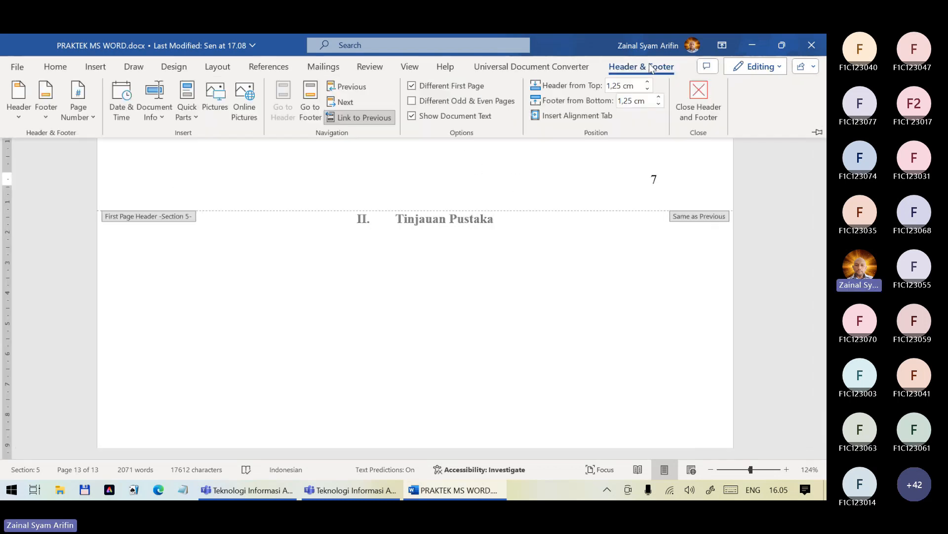
left_click(359, 117)
scroll(367, 146, "down", 10)
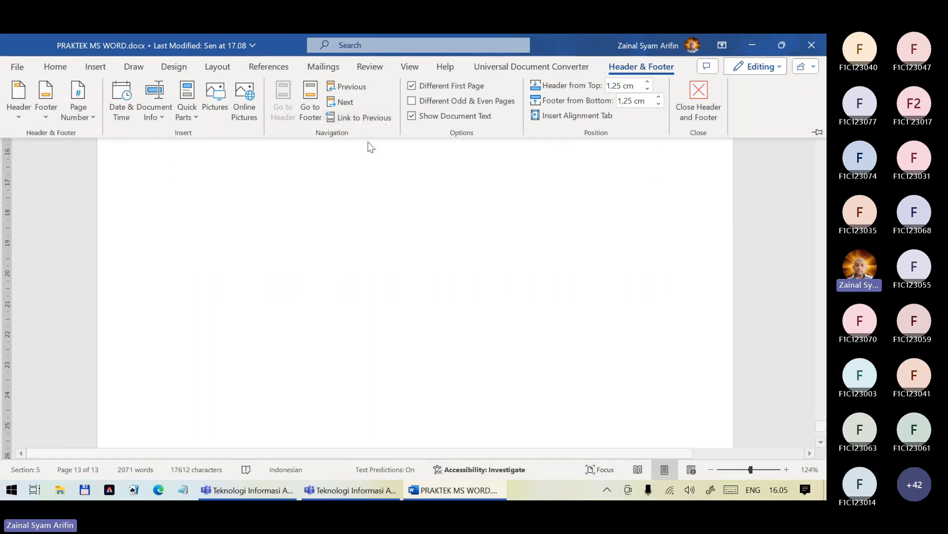
left_click(419, 375)
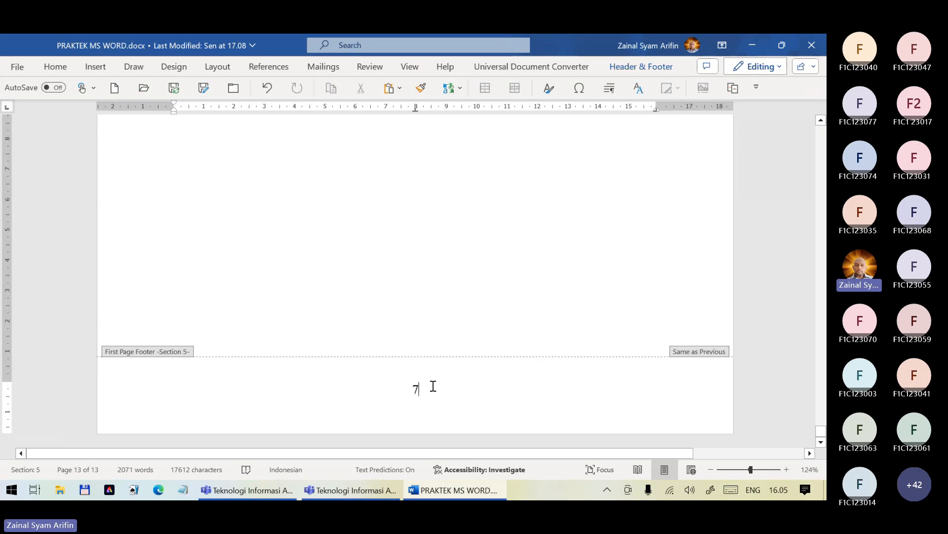
left_click(627, 66)
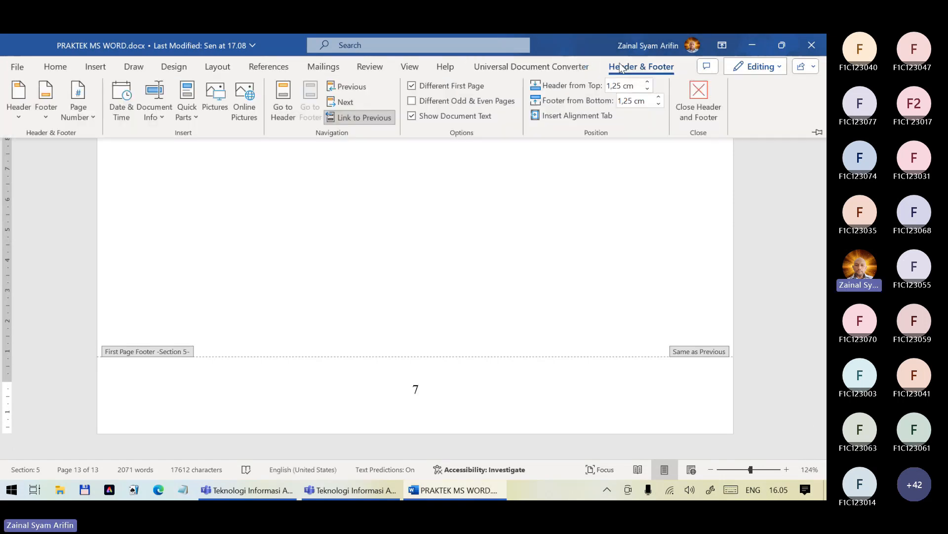
left_click(379, 118)
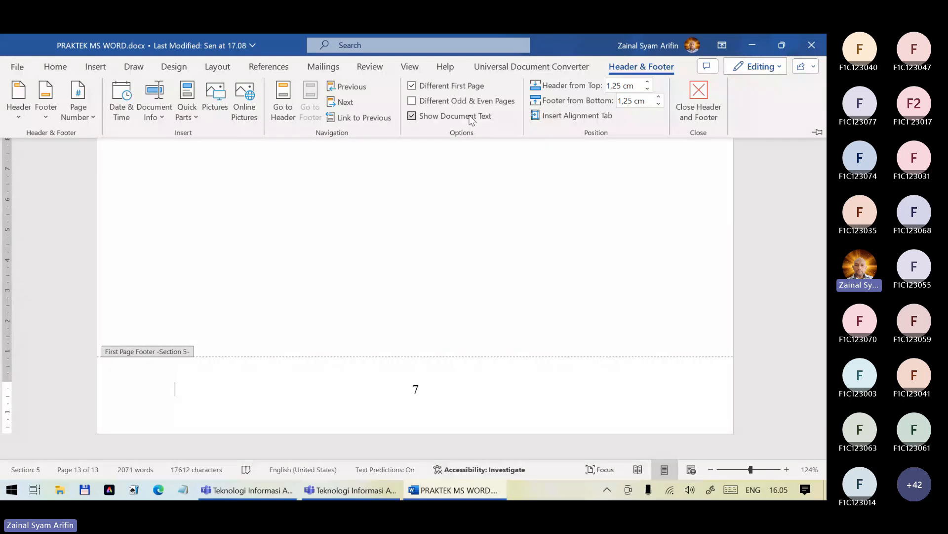
Delete the page number from the first-page header of Section 5
scroll(439, 250, "up", 8)
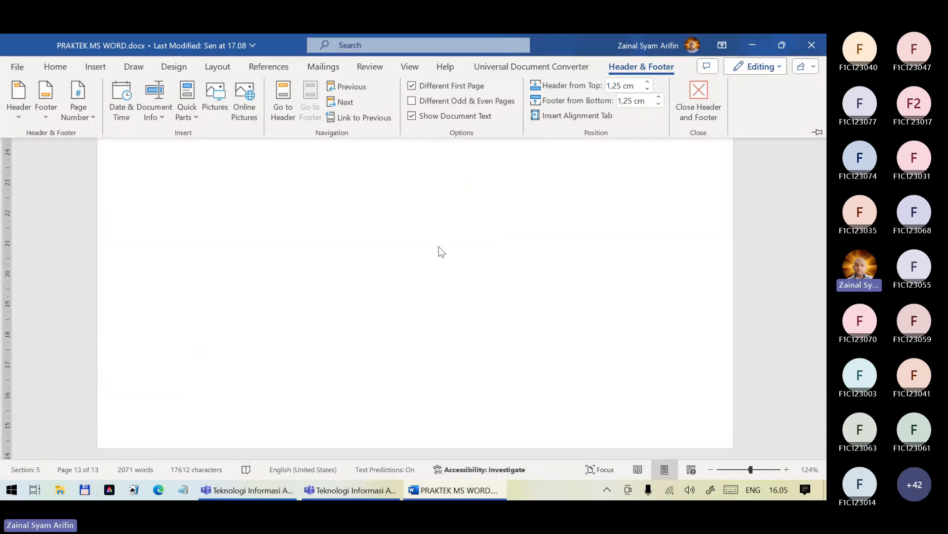
left_click(655, 288)
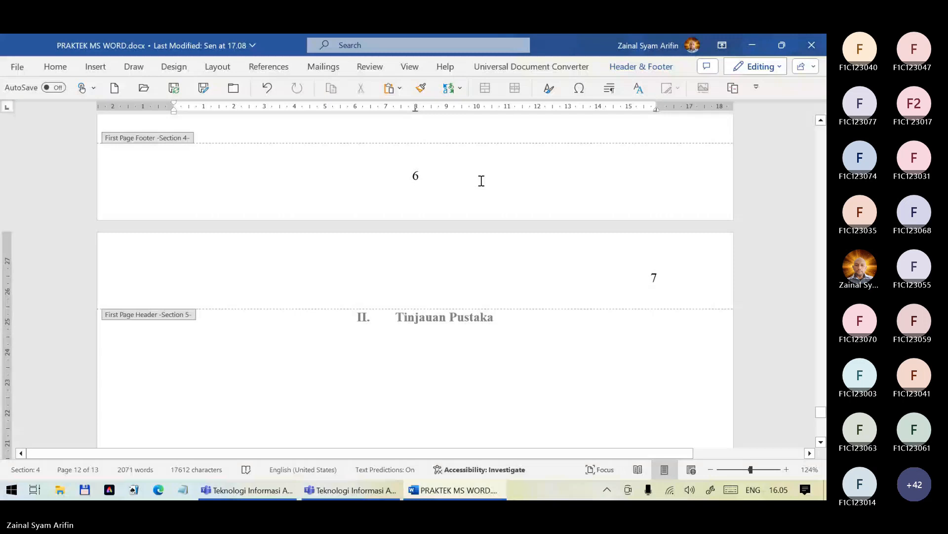
double_click(657, 275)
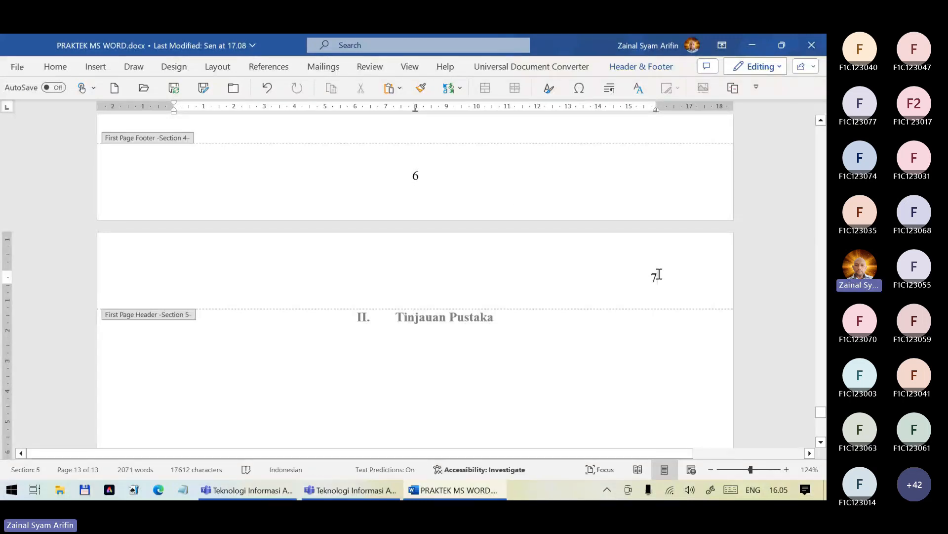
key("Delete")
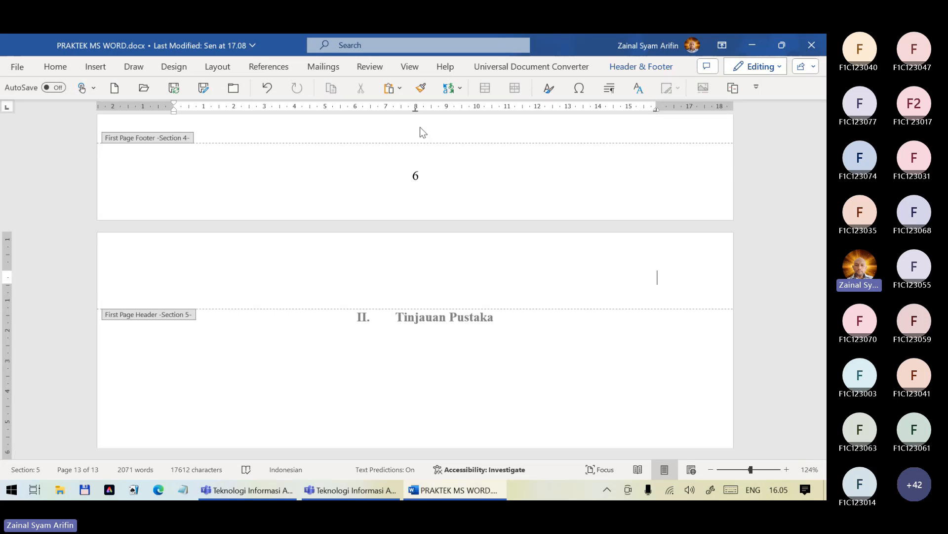
Check the footers of Sections 5 and 4, and return to the body text of the "Tinjauan Pustaka" page
scroll(419, 132, "down", 5)
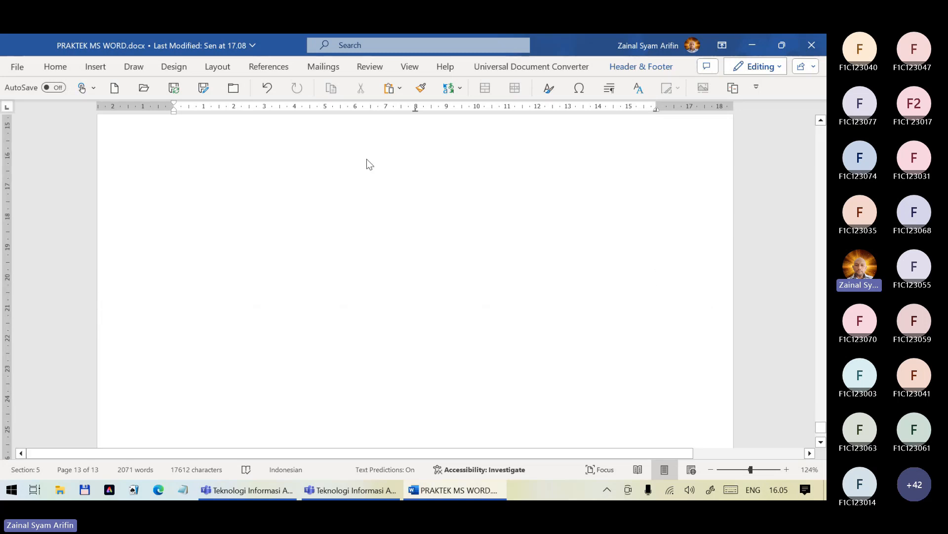
scroll(418, 237, "down", 2)
left_click(455, 404)
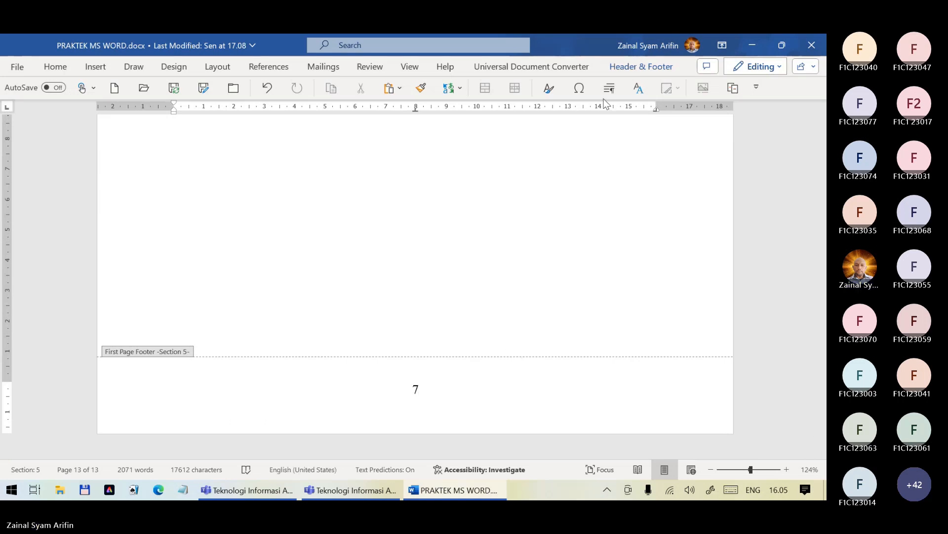
scroll(340, 162, "up", 10)
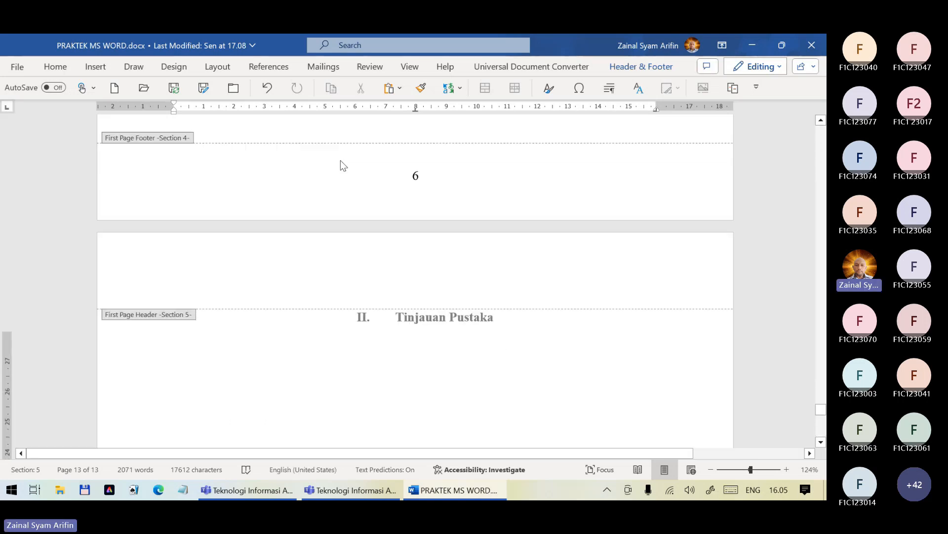
scroll(341, 163, "up", 5)
scroll(617, 162, "up", 2)
scroll(645, 151, "down", 5)
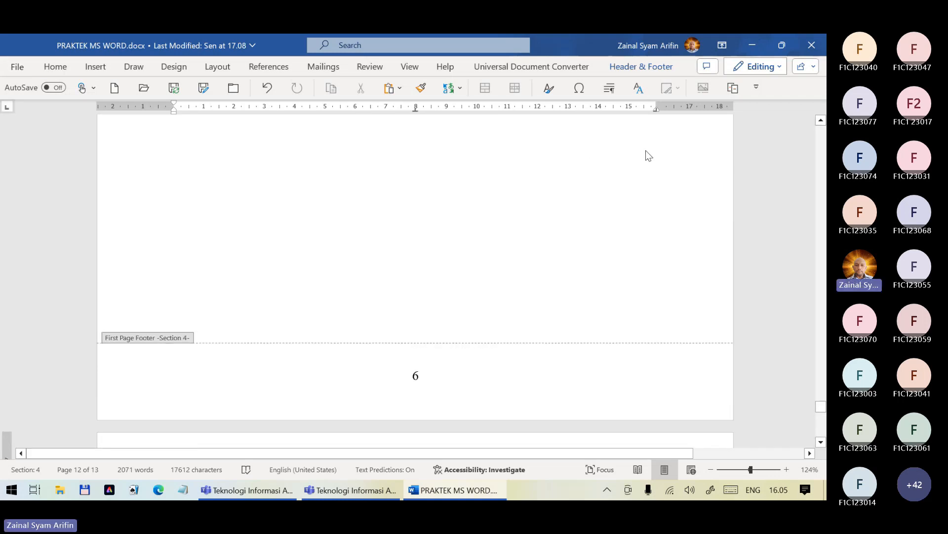
left_click(659, 66)
left_click(681, 110)
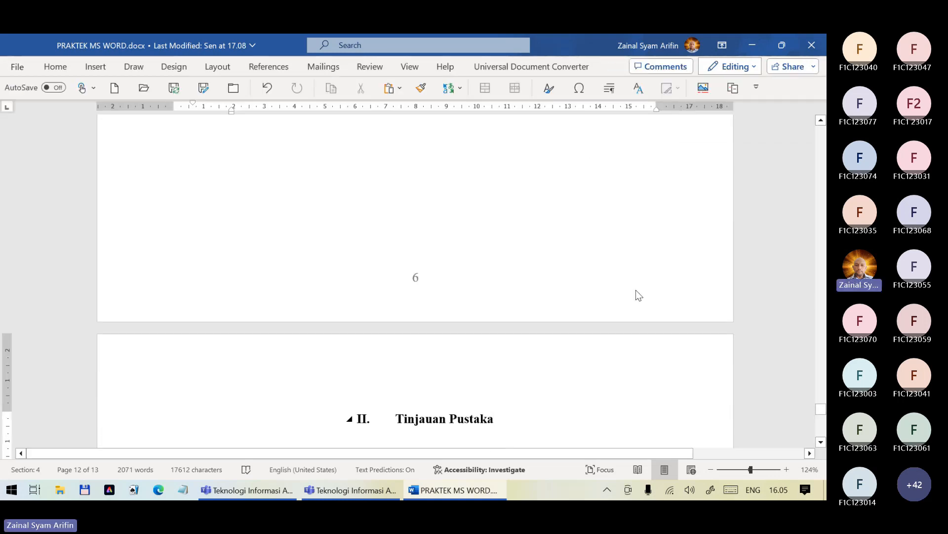
scroll(637, 292, "down", 15)
left_click(457, 379)
scroll(458, 296, "up", 12)
scroll(435, 292, "down", 4)
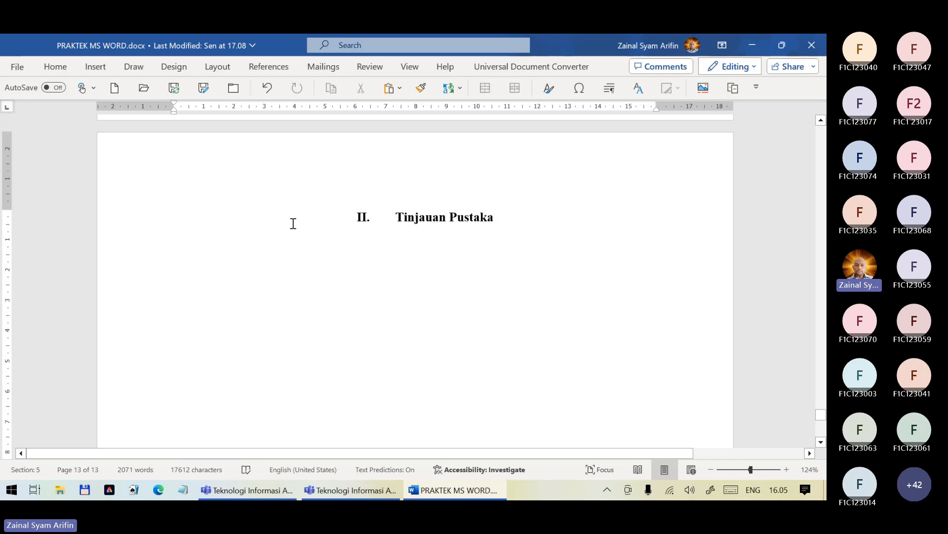
Try pasting the earlier filler sentence several times below the "II. Tinjauan Pustaka" heading, and undo the pastes
type("Kjdfhgjk dfhgjk dfh gkjdfh gkjdfgh dkfljgh dfjklgh dfjklgh dfjkgh dfkjlgh dfkjlg hdfjkgh dfkjgh dfjkgh dfkjgh dfkjgh dfkjgh dfkjg. Kjdfhgjk dfhgjk dfh gkjdfh gkjdfgh dkfljgh dfjklgh dfjklgh dfjkgh dfkjlgh dfkjlg hdfjkgh dfkjgh dfjkgh dfkjgh dfkjgh dfkjgh dfkjg. Kjdfhgjk dfhgjk dfh gkjdfh gkjdfgh dkfljgh dfjklgh dfjklgh dfjkgh dfkjlgh dfkjlg hdfjkgh dfkjgh dfjkgh dfkjgh dfkjgh dfkjgh dfkjg. Kjdfhgjk dfhgjk dfh gkjdfh gkjdfgh dkfljgh dfjklgh dfjklgh dfjkgh dfkjlgh dfkjlg hdfjkgh dfkjgh dfjkgh dfkjgh dfkjgh dfkjgh dfkjg.")
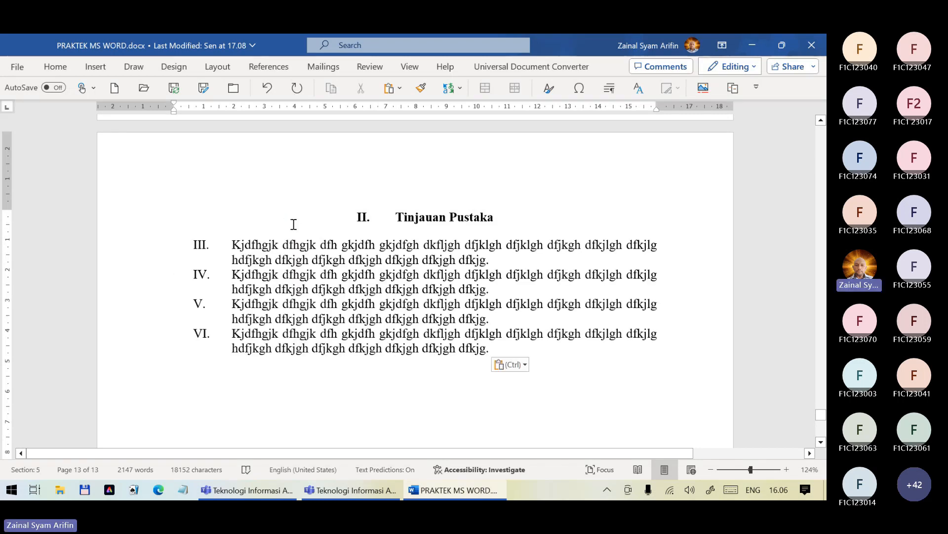
key("ctrl+z")
key("ctrl+z")
key("ctrl+z")
key("ctrl+z")
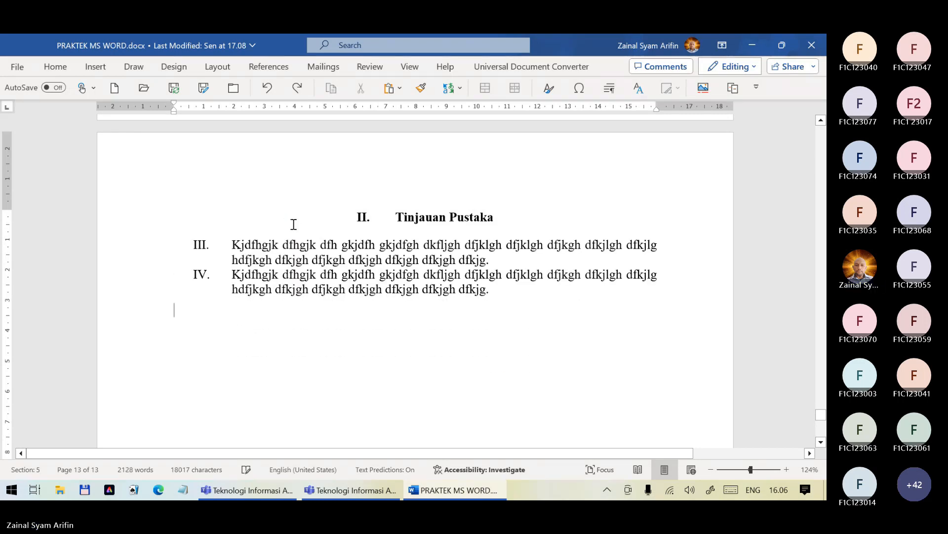
Write the filler sentence "Nbfsdfndsfmsdnbfsdmnfbsmdngbdfgfgdfg dfgdfg mndfb mdfb nsdb sdmn bsdmnb sdmngfb mng fdfmgdb fngdbfm." below the chapter II heading
type("nbfsdfndsfmsdnbfsdmnfbsmdngbdfgfgdf")
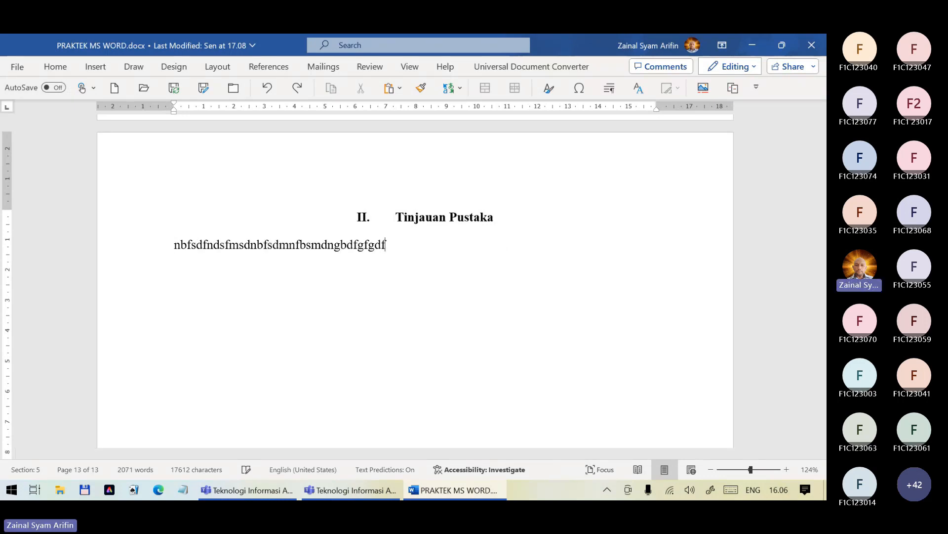
type("g dfgdfg mndfb mdfb nsdb sdmn bsdmnb sdmngfb m")
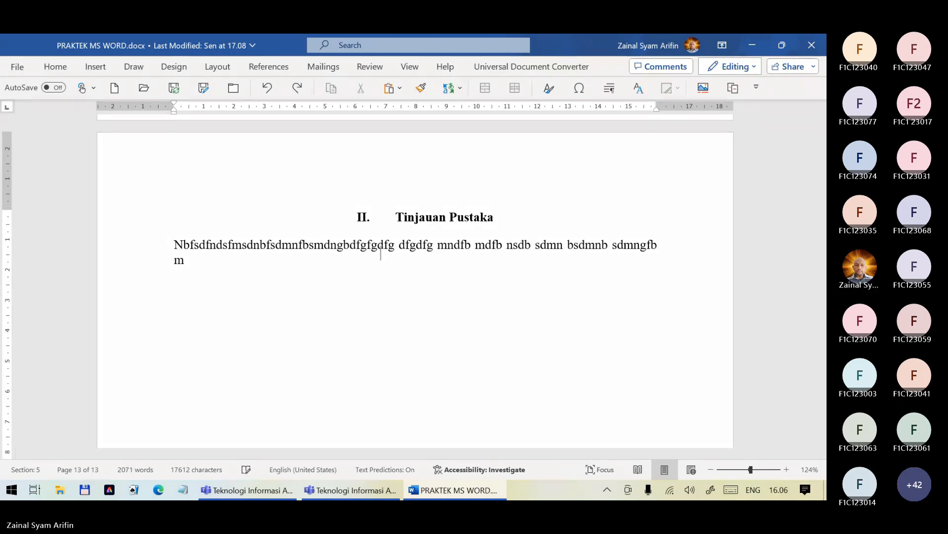
type("ng fdfmgdb fngdbfm.")
Copy the filler sentence below the "II. Tinjauan Pustaka" heading and paste it repeatedly after itself to nearly fill the page
key("shift+Up")
key("shift+Home")
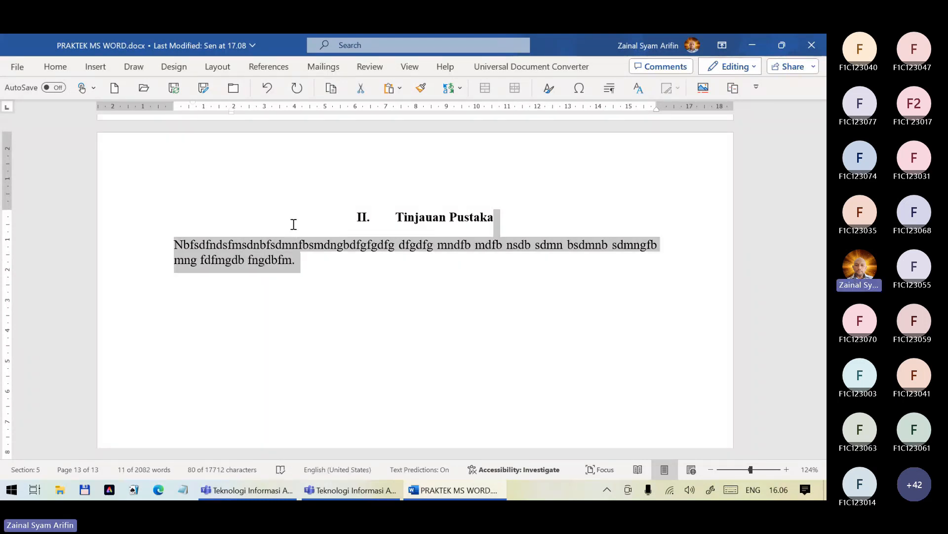
key("shift+Left")
key("shift+Right")
key("ctrl+c")
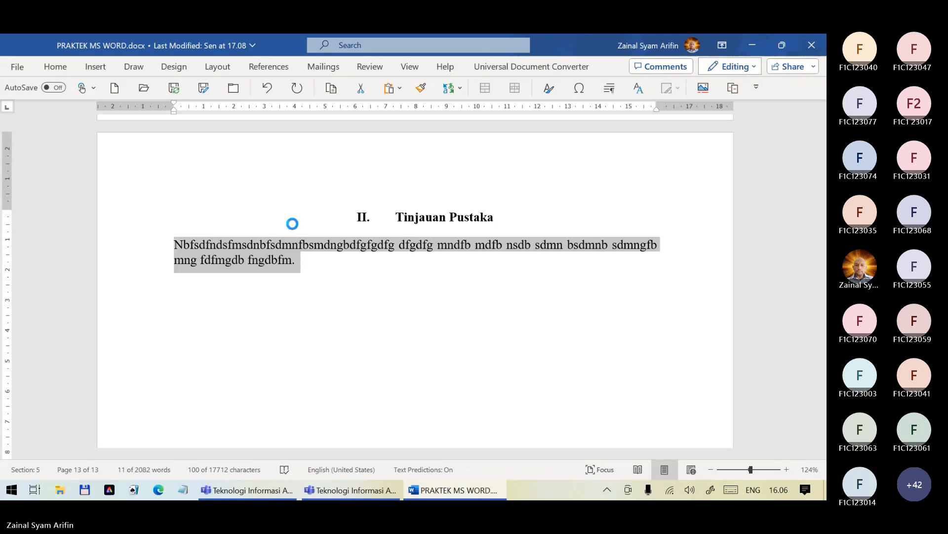
key("Right")
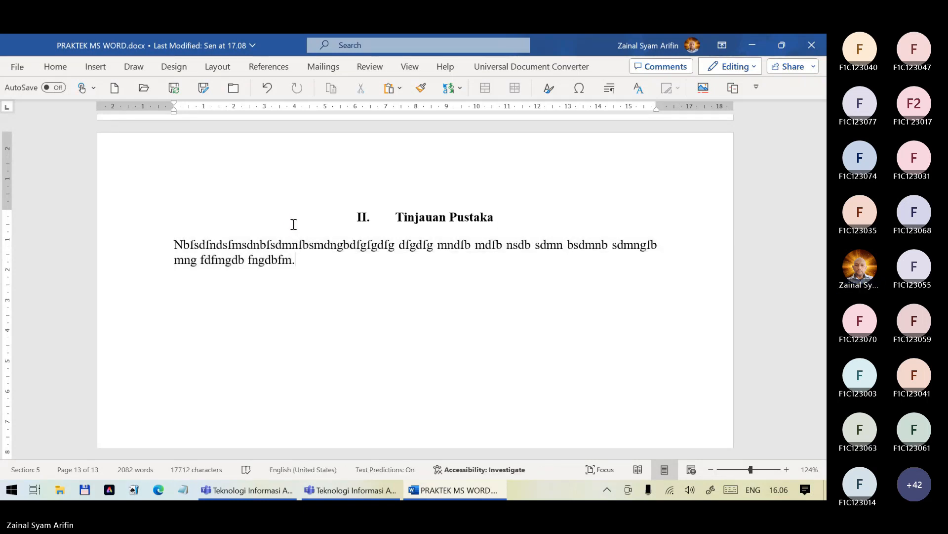
key("ctrl+v")
key("ctrl+v")
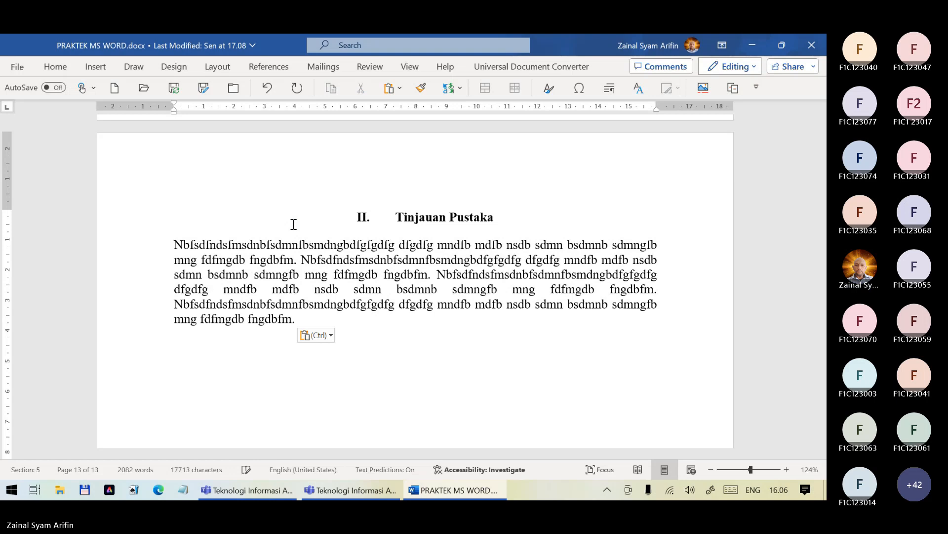
key("ctrl+v")
key("ctrl+v")
key("ctrl+v")
key("ctrl+v")
key("ctrl+v")
key("ctrl+v")
key("ctrl+v")
key("ctrl+v")
key("ctrl+v")
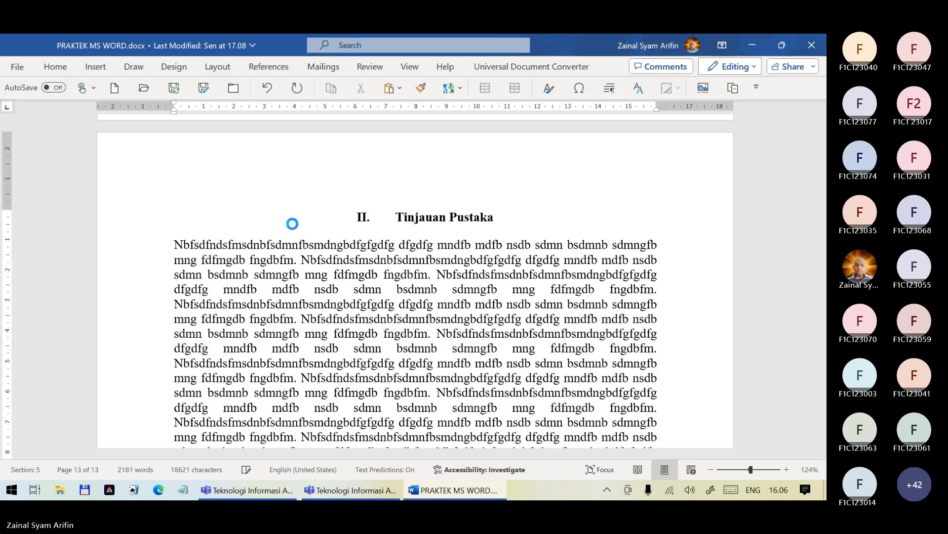
key("ctrl+v")
key("ctrl+v")
key("ctrl+v")
key("ctrl+v")
key("ctrl+v")
key("ctrl+v")
key("ctrl+v")
key("ctrl+v")
key("ctrl+v")
key("ctrl+v")
key("ctrl+v")
key("ctrl+v")
key("ctrl+v")
key("ctrl+v")
key("ctrl+v")
key("ctrl+v")
key("ctrl+v")
key("ctrl+v")
key("ctrl+v")
key("ctrl+v")
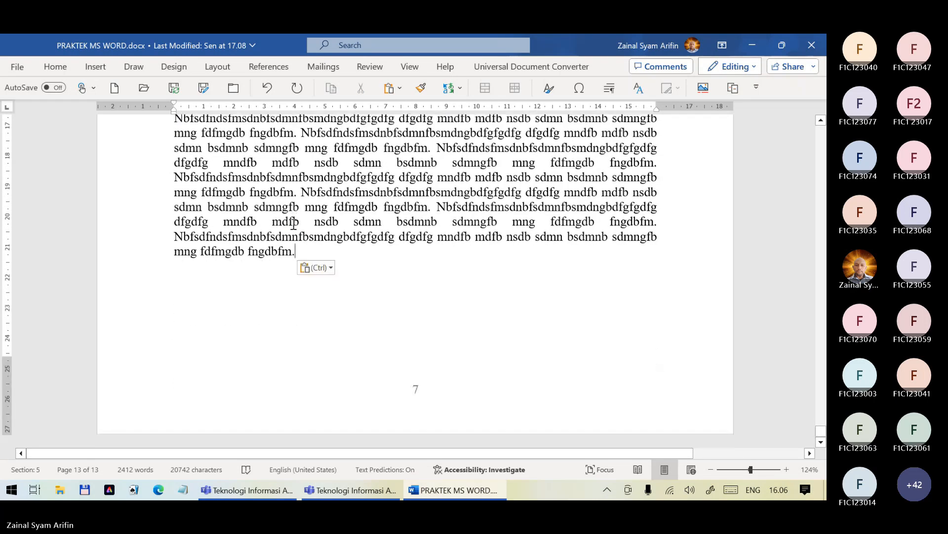
Start a new paragraph and paste the copied sentence repeatedly until chapter II runs onto a second page
key("Return")
key("ctrl+v")
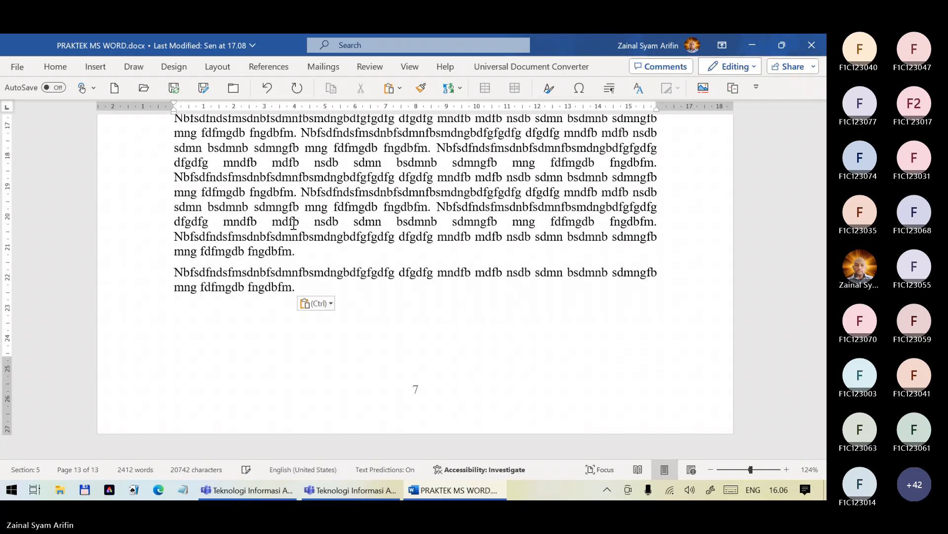
key("ctrl+v")
scroll(294, 225, "up", 10)
key("ctrl+v")
key("ctrl+v")
key("ctrl+v")
key("ctrl+v")
key("ctrl+v")
key("ctrl+v")
key("ctrl+v")
key("ctrl+v")
key("ctrl+v")
key("ctrl+v")
key("ctrl+v")
key("ctrl+v")
key("ctrl+v")
key("ctrl+v")
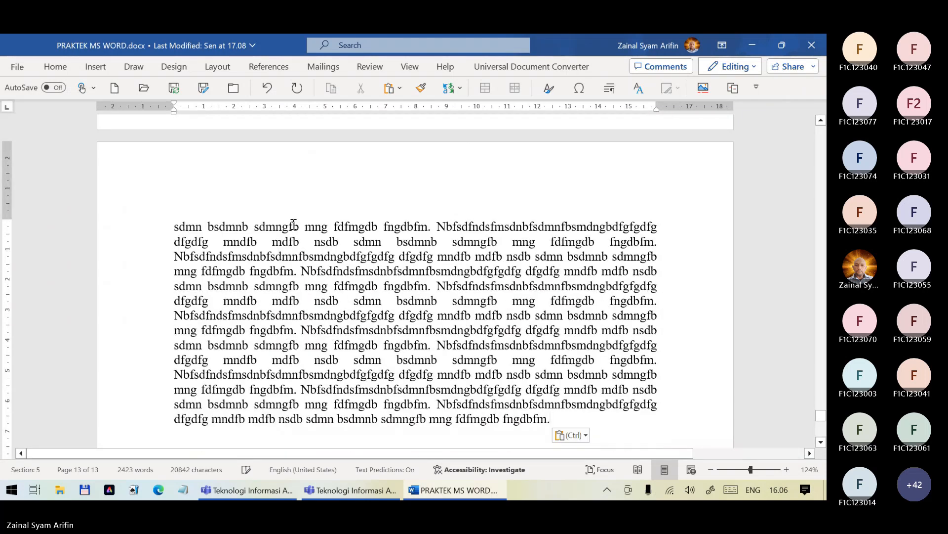
Open the Section 5 header on the second page of chapter II and tab across to its right alignment position
scroll(293, 224, "up", 3)
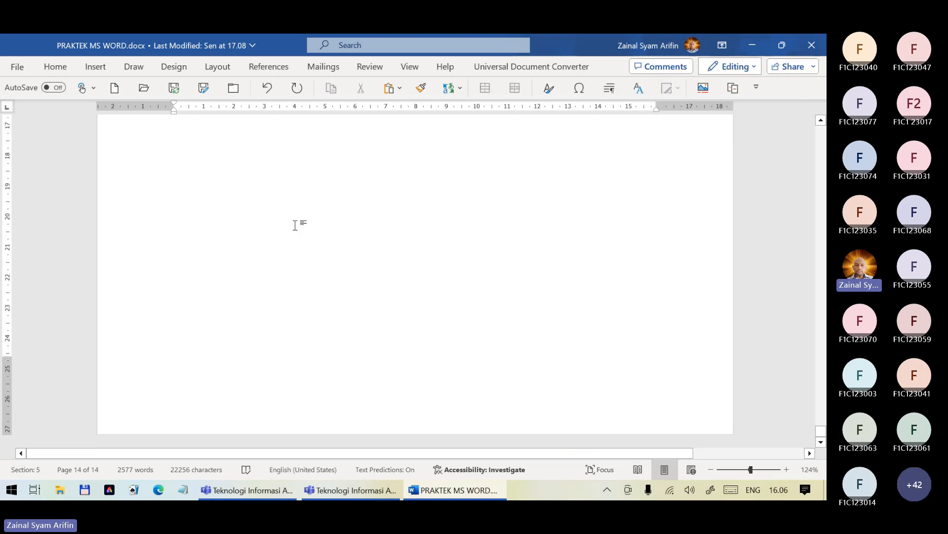
scroll(298, 222, "up", 6)
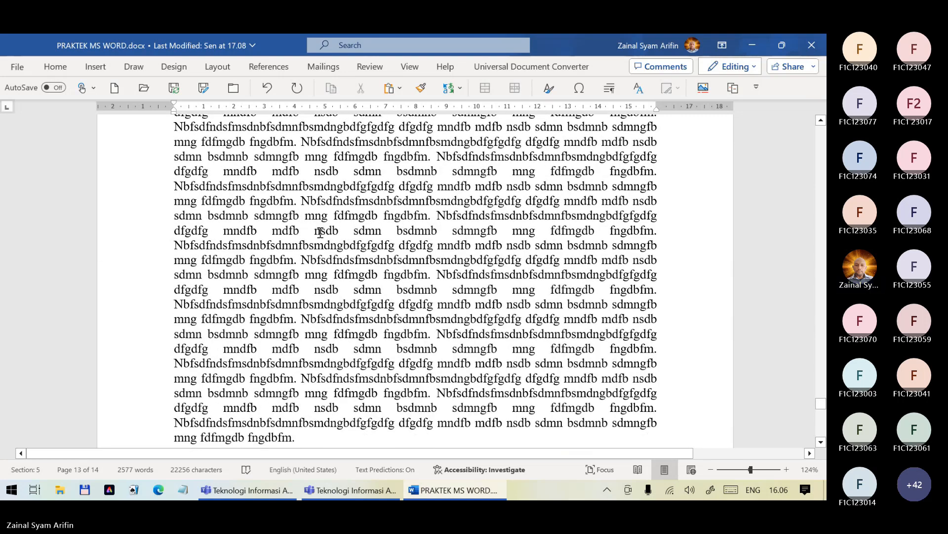
scroll(321, 235, "up", 5)
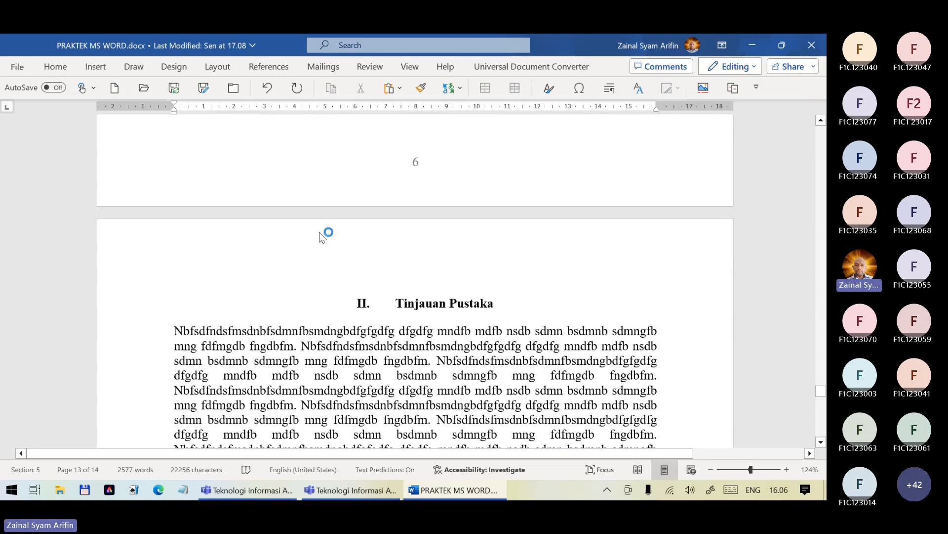
scroll(322, 235, "up", 5)
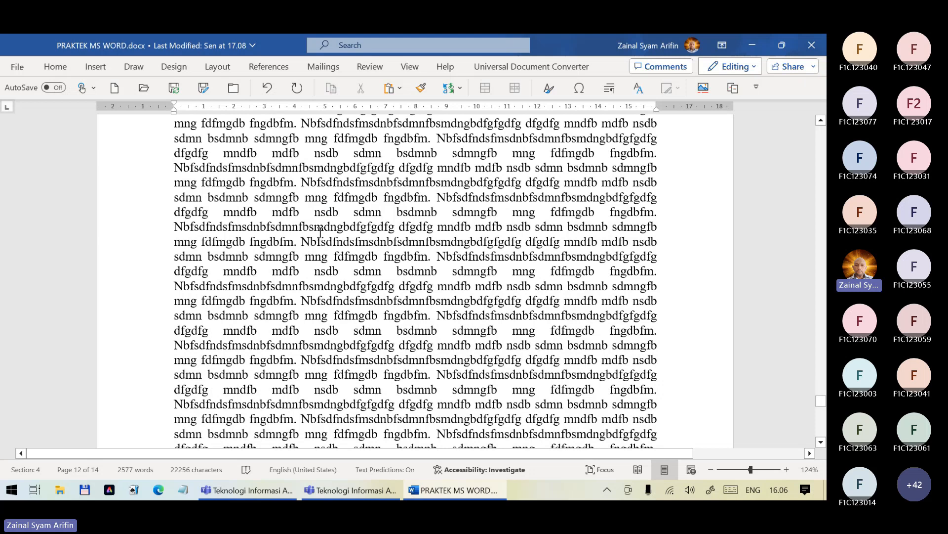
key("ctrl+End")
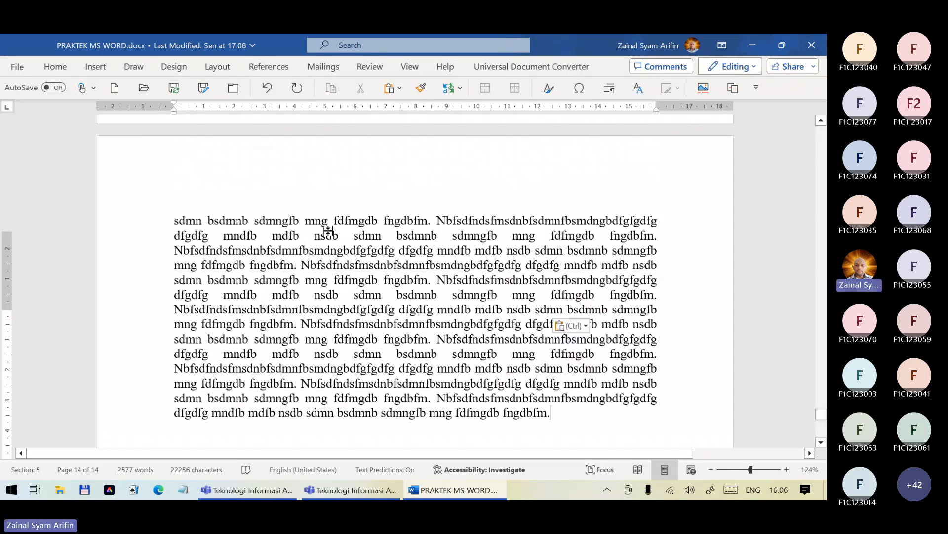
scroll(328, 230, "up", 2)
double_click(636, 273)
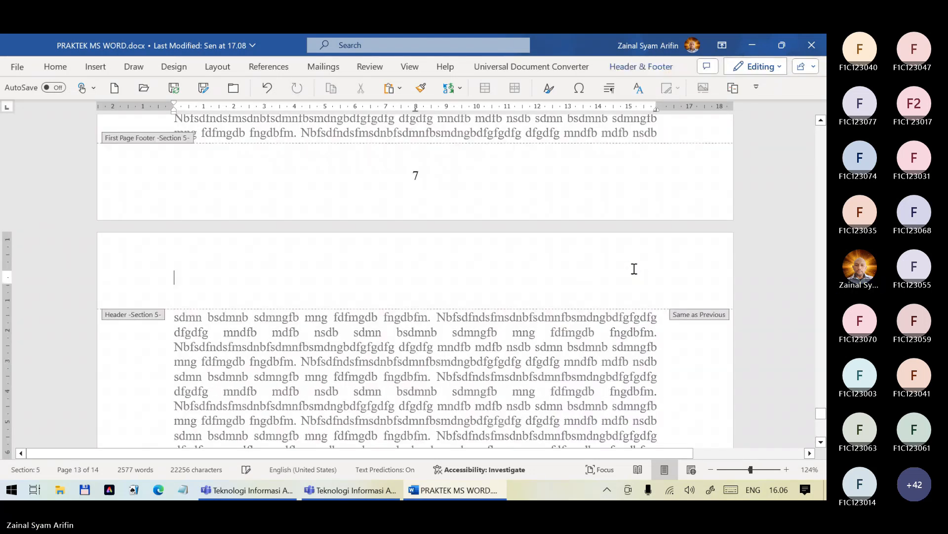
key("Tab")
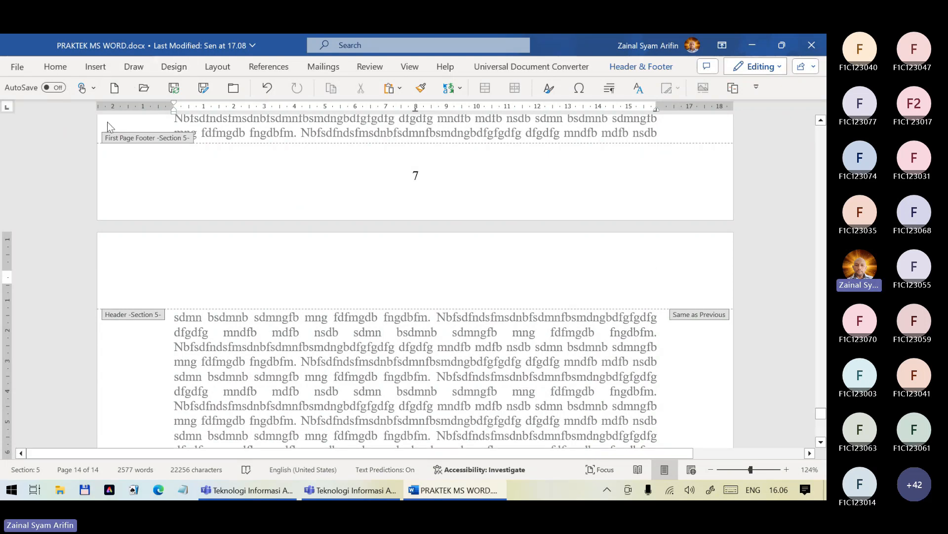
Insert a Page field at the right of the Section 5 header and return to the body text
left_click(641, 66)
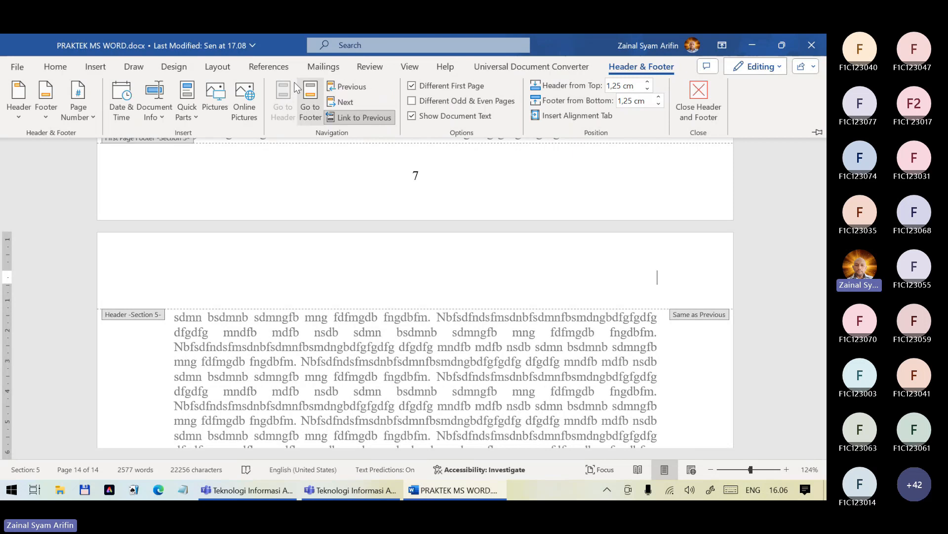
left_click(187, 103)
left_click(225, 174)
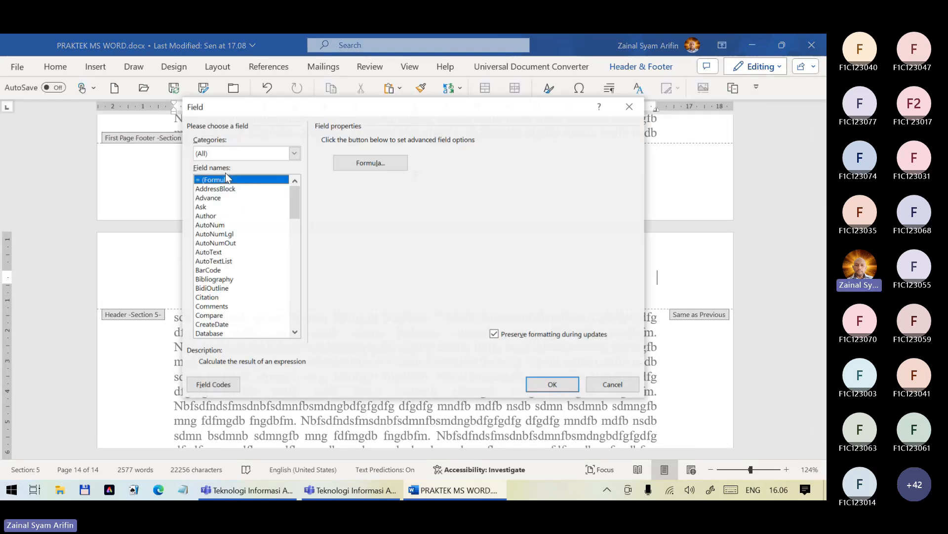
scroll(245, 247, "down", 13)
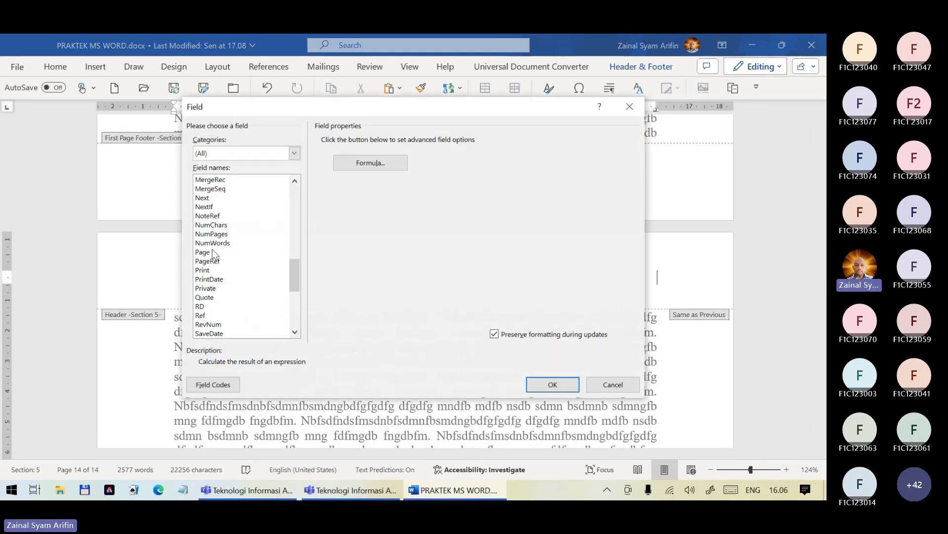
left_click(222, 252)
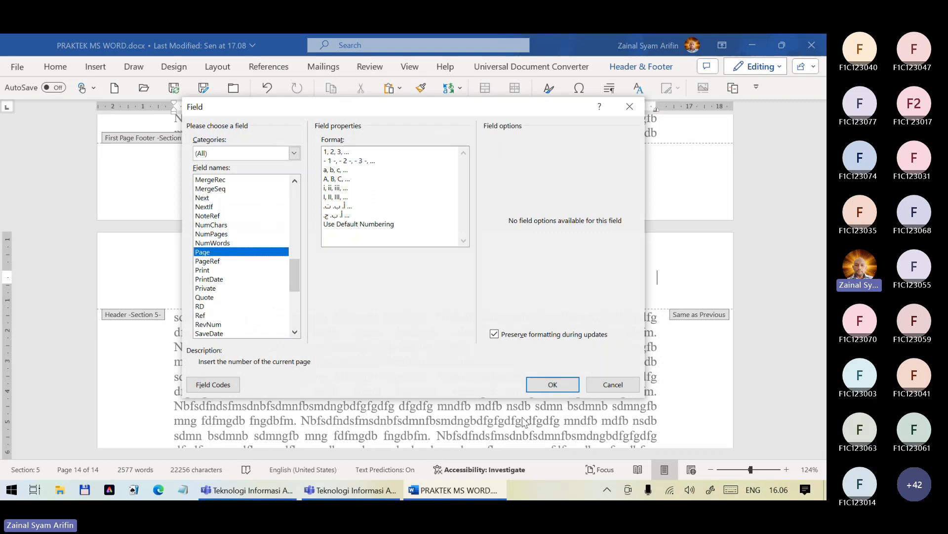
left_click(546, 392)
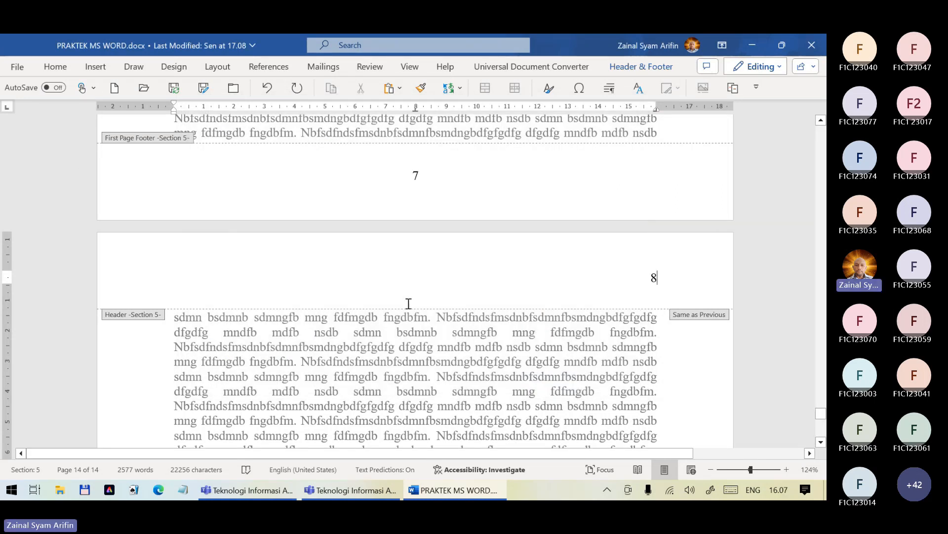
scroll(409, 304, "down", 3)
scroll(408, 309, "down", 10)
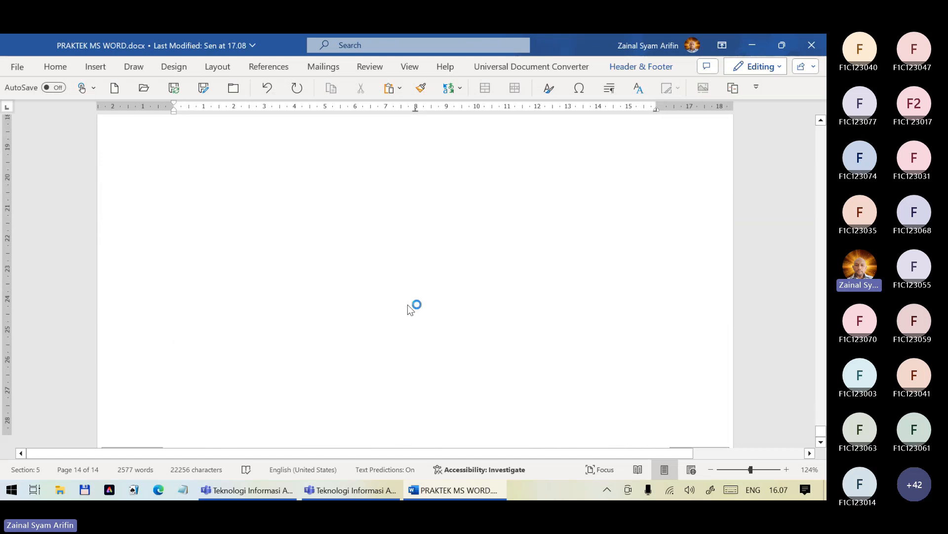
scroll(407, 305, "up", 10)
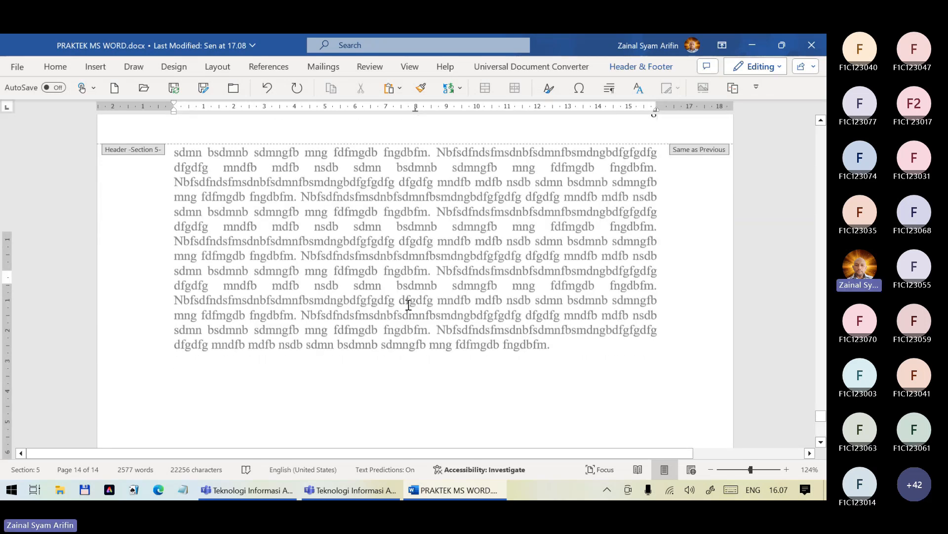
double_click(466, 203)
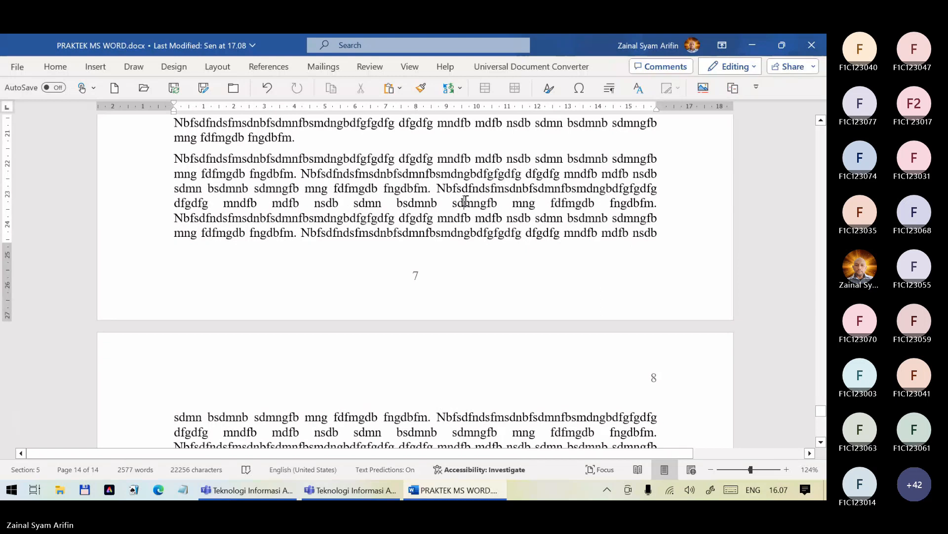
Check the page numbers in the footer of chapter II's first page and the header of its second page
scroll(466, 203, "down", 5)
scroll(466, 203, "up", 6)
scroll(515, 213, "up", 5)
scroll(516, 213, "up", 6)
scroll(514, 213, "down", 12)
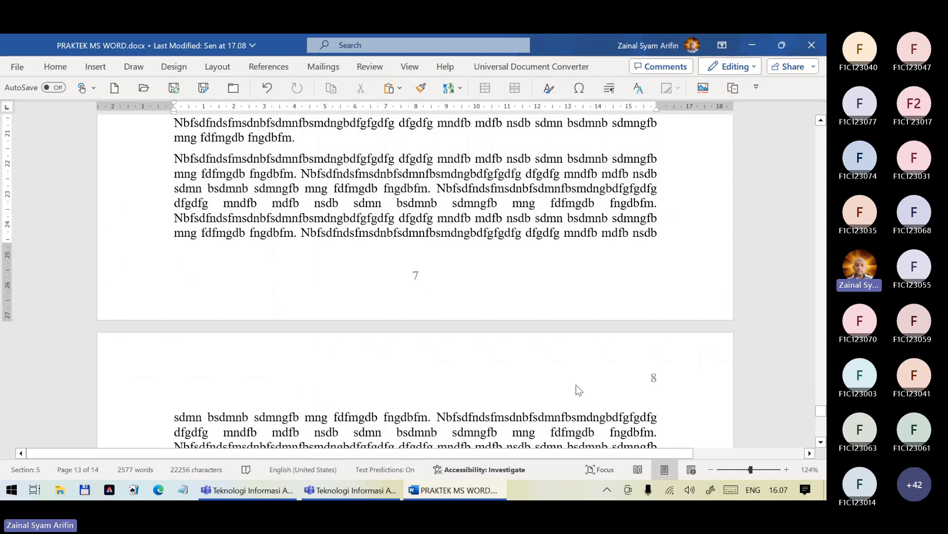
scroll(576, 384, "down", 12)
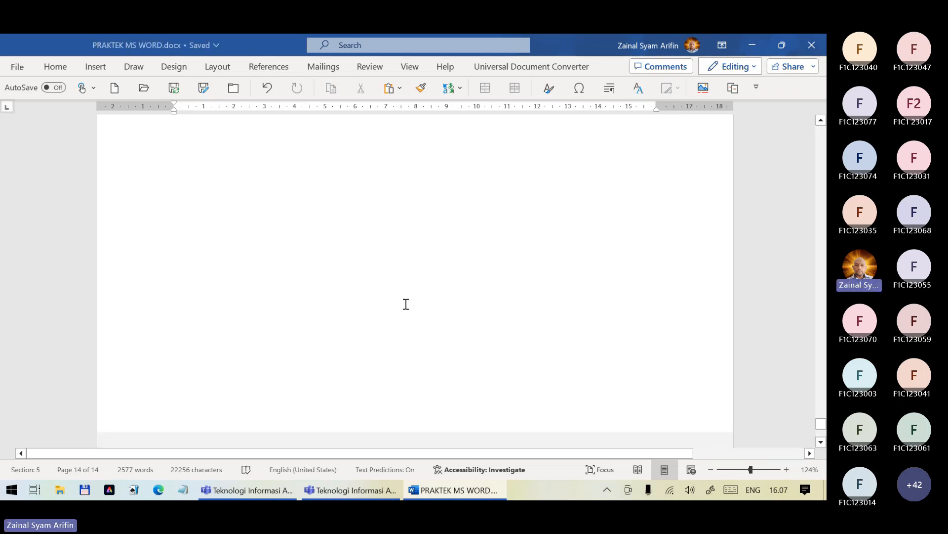
Review the page numbering from the end of chapter II back through the landscape table and chapter I to the cover
scroll(406, 304, "up", 20)
scroll(405, 302, "up", 20)
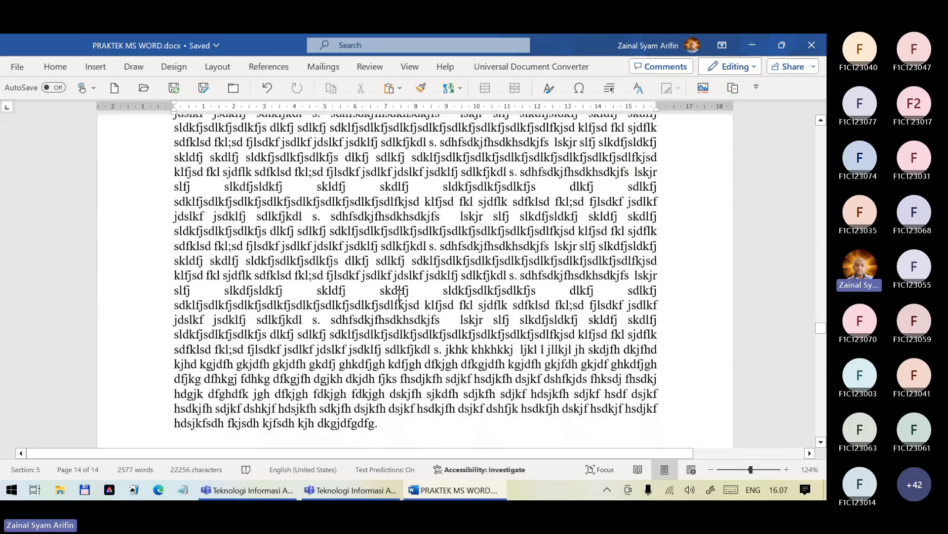
scroll(400, 295, "down", 20)
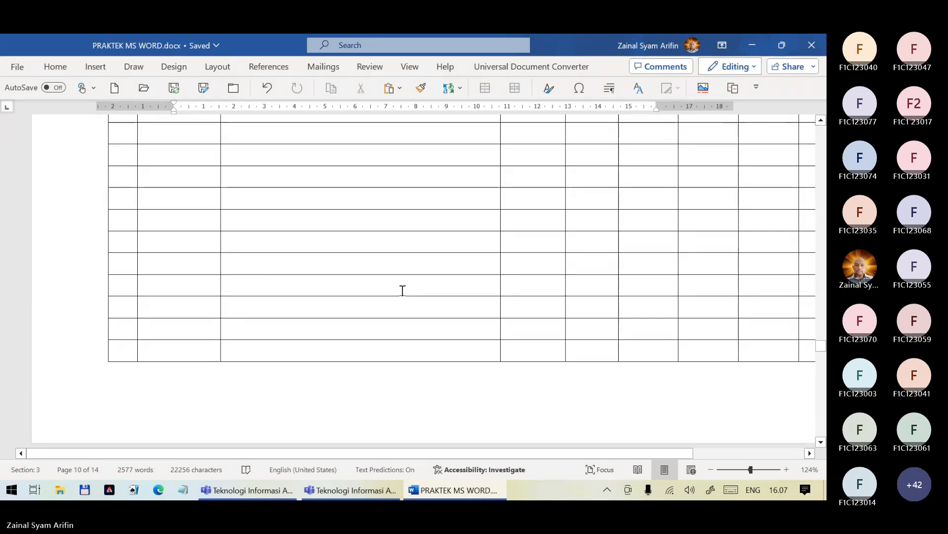
scroll(403, 291, "up", 5)
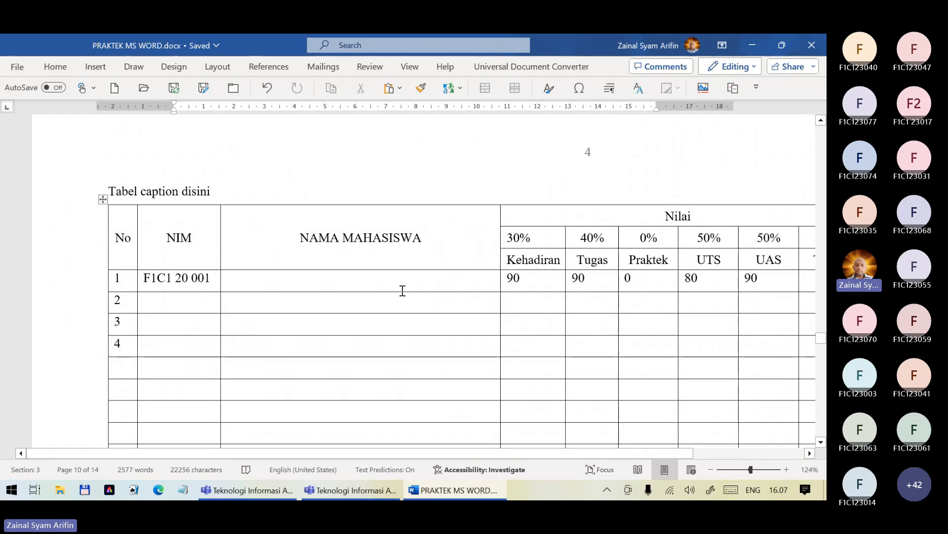
scroll(403, 290, "up", 10)
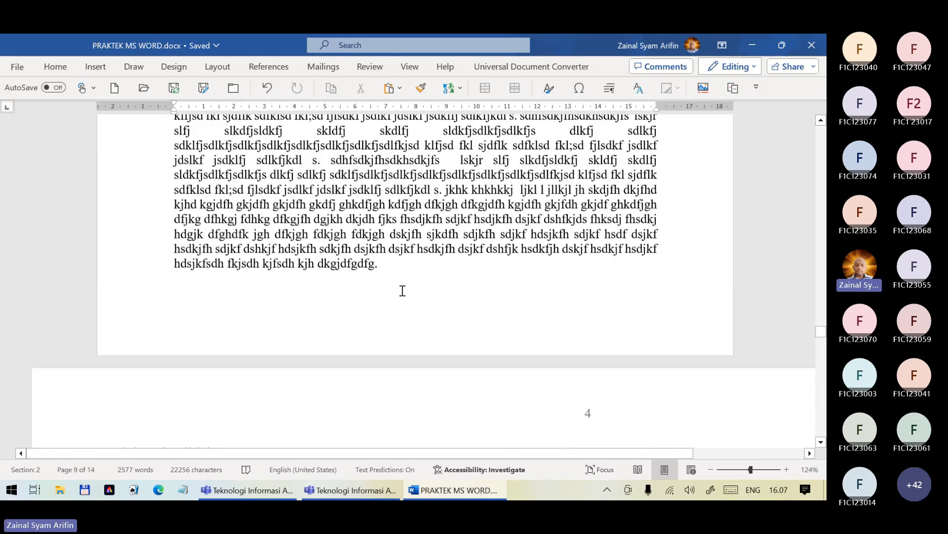
scroll(403, 290, "up", 10)
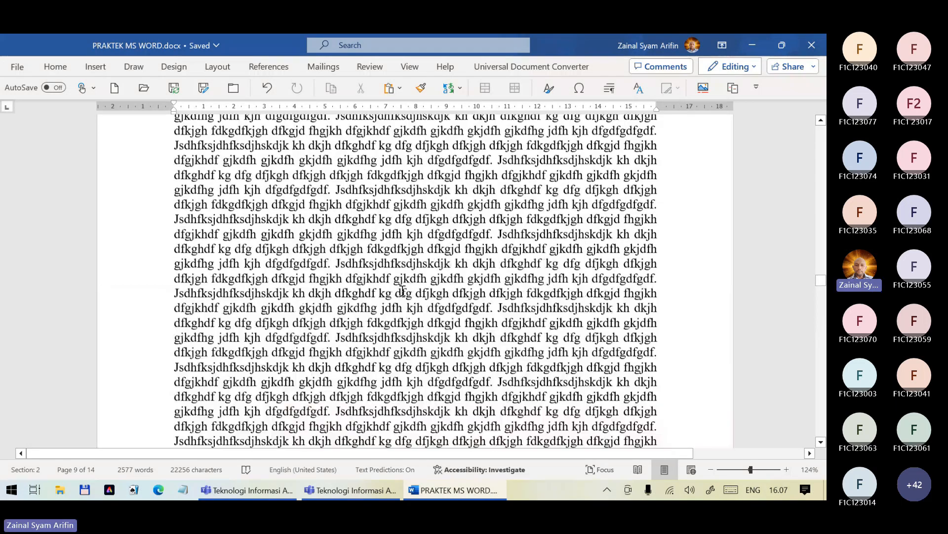
scroll(402, 290, "up", 8)
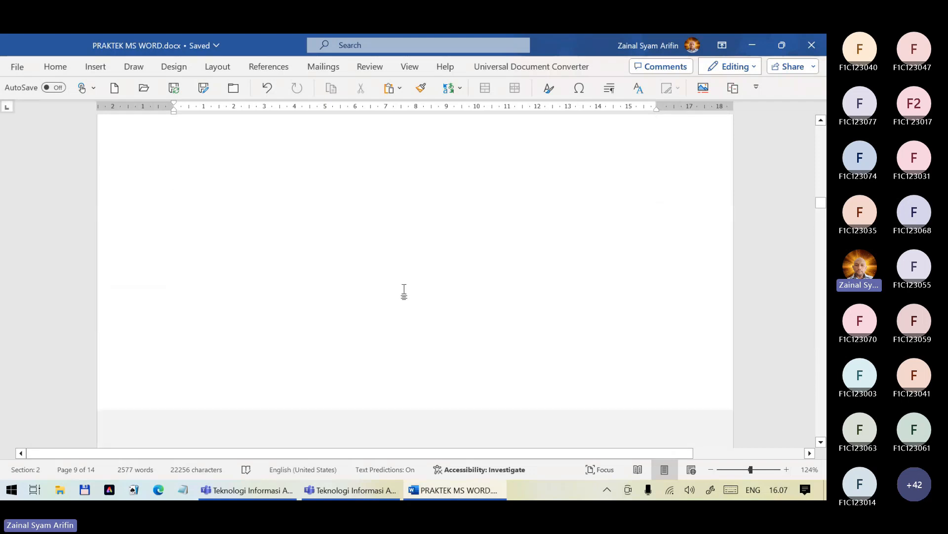
scroll(404, 291, "up", 12)
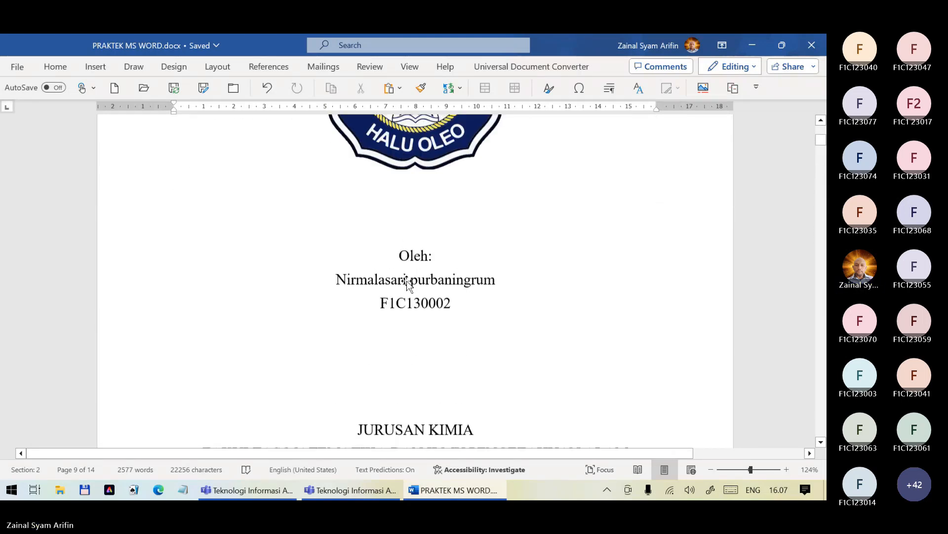
scroll(407, 281, "up", 8)
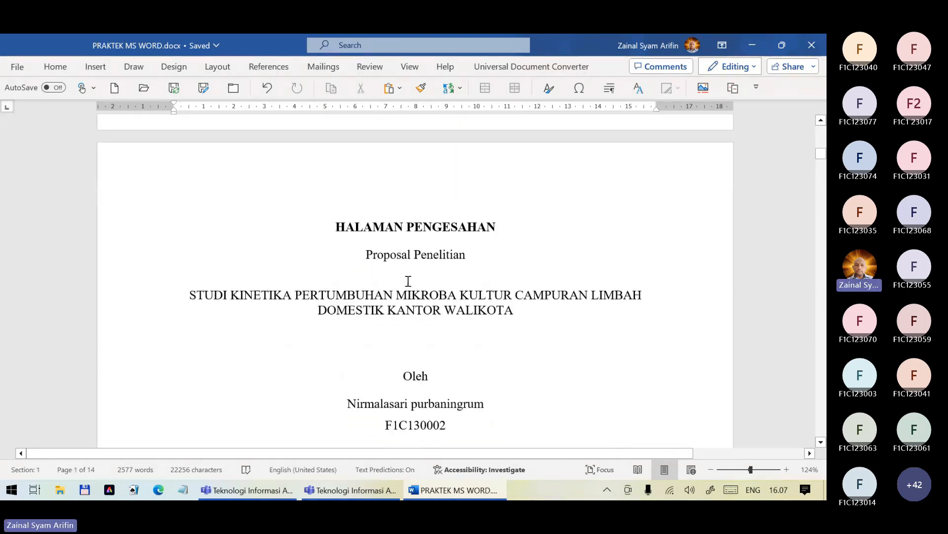
Examine the front matter pages around "HALAMAN PENGESAHAN" and "Daftar Isi" and their Roman page numbers
scroll(408, 280, "down", 5)
scroll(408, 280, "up", 5)
scroll(433, 340, "down", 10)
scroll(426, 347, "down", 5)
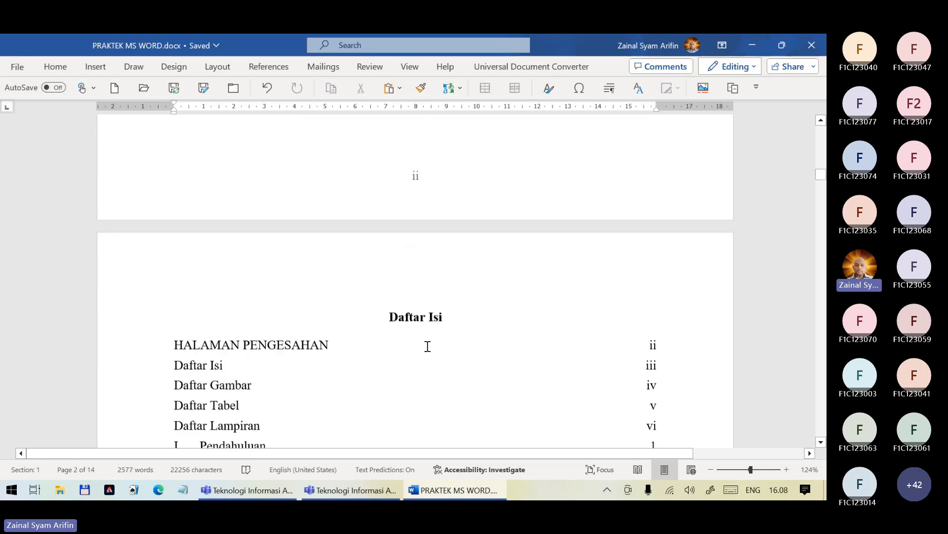
scroll(428, 346, "up", 8)
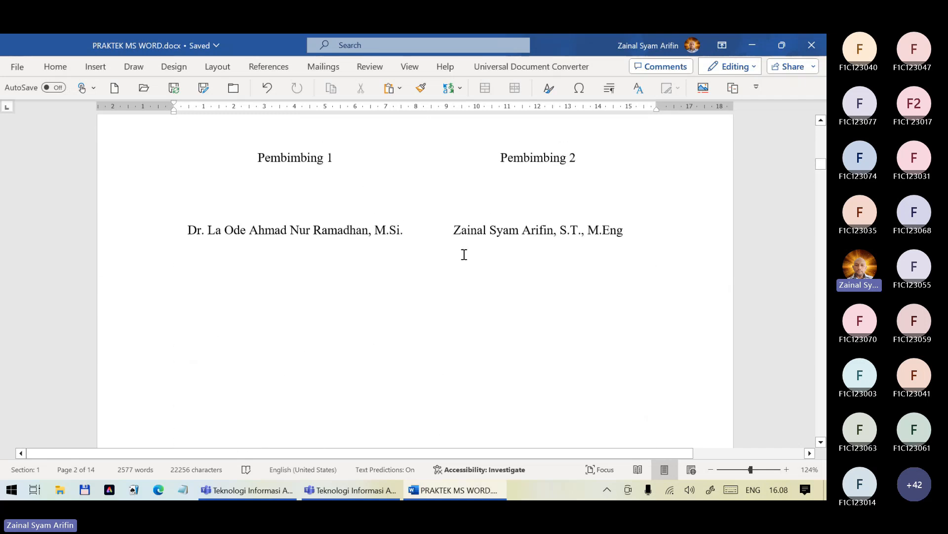
Insert a page break after the supervisors' names on the approval page to create a new page ahead of "Daftar Isi"
left_click(646, 232)
key("Down")
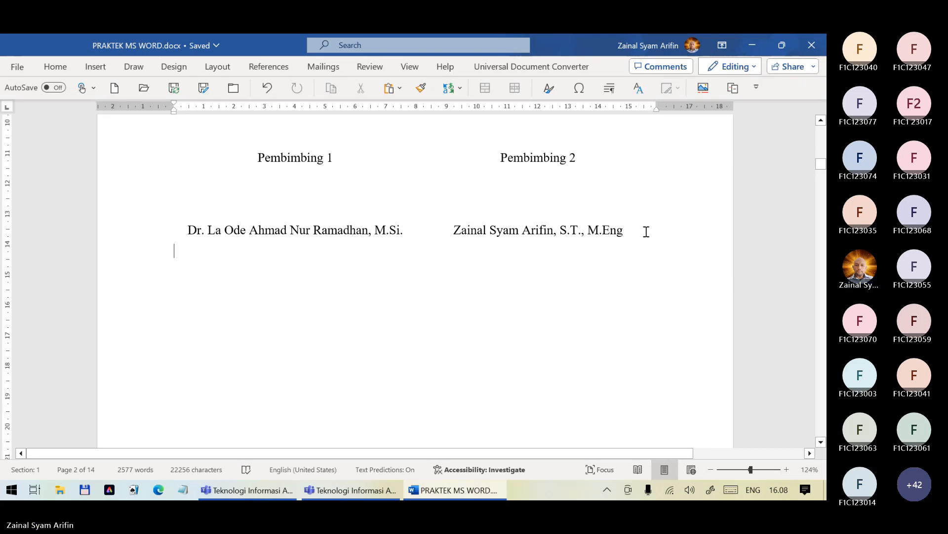
key("Down")
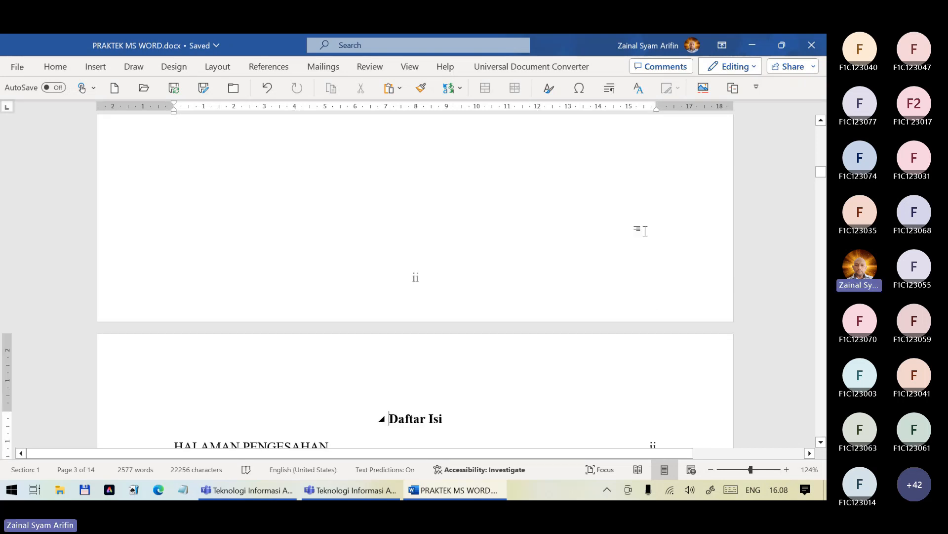
scroll(646, 231, "up", 3)
scroll(645, 231, "up", 2)
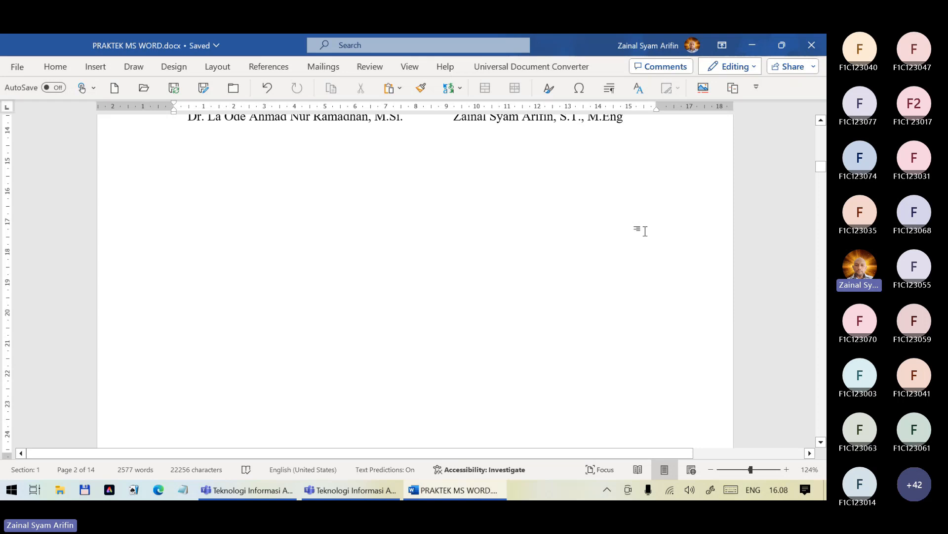
scroll(645, 231, "down", 10)
key("ctrl+z")
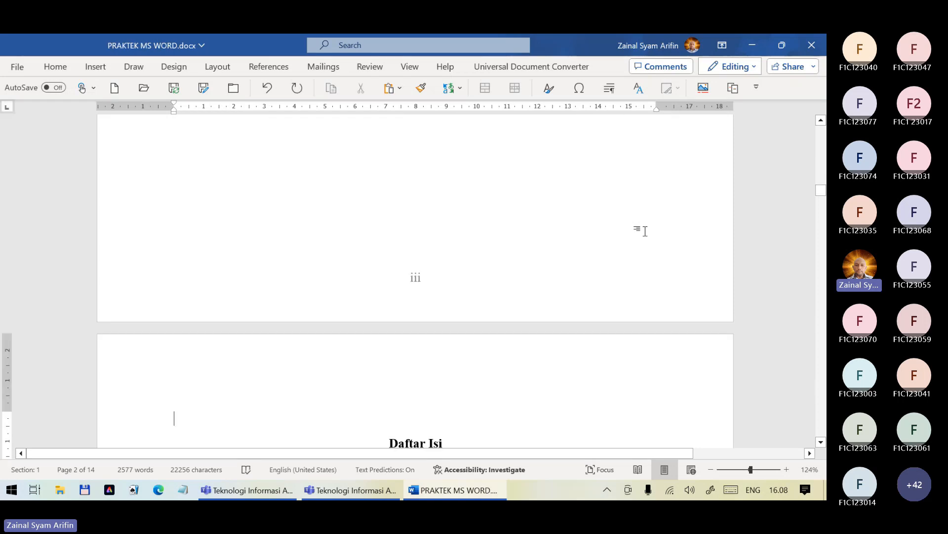
Enter "Halaman Pengesahan" and "Judul" on two separate lines at the start of the new page
type("Halaman e")
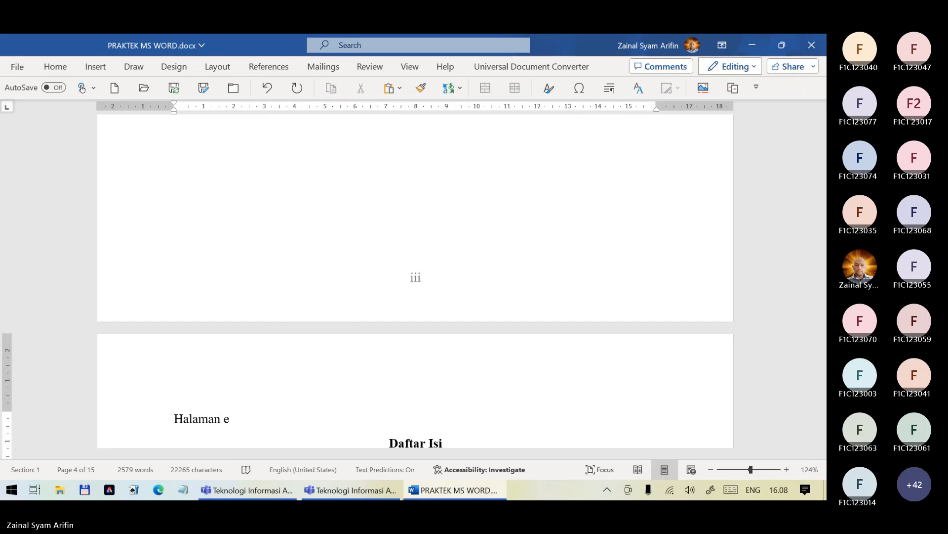
key("BackSpace")
type("Pengesahan")
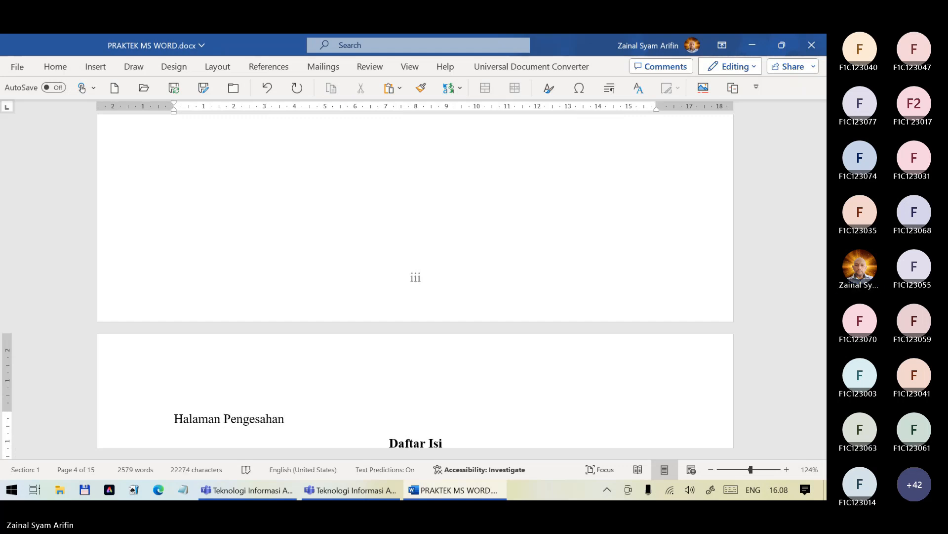
key("Return")
type("Juduk")
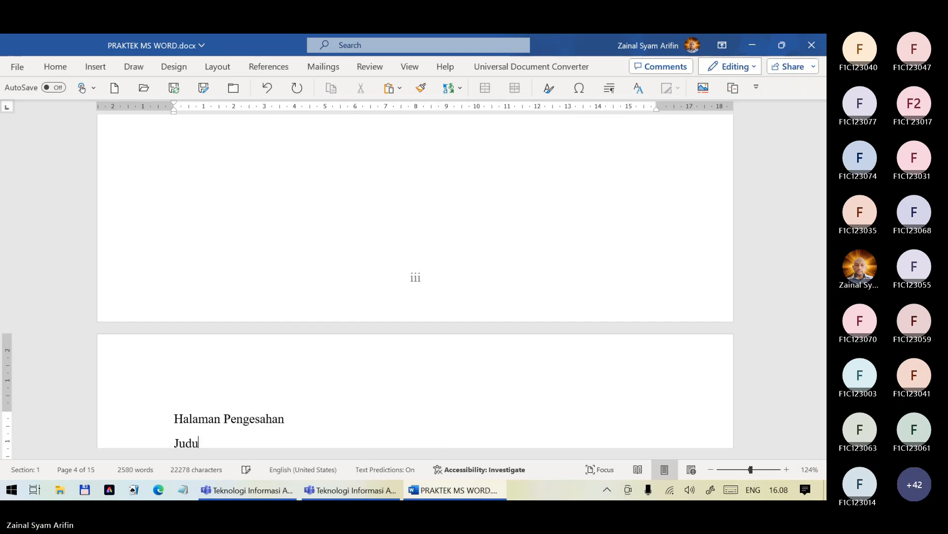
key("BackSpace")
type("l")
key("Down")
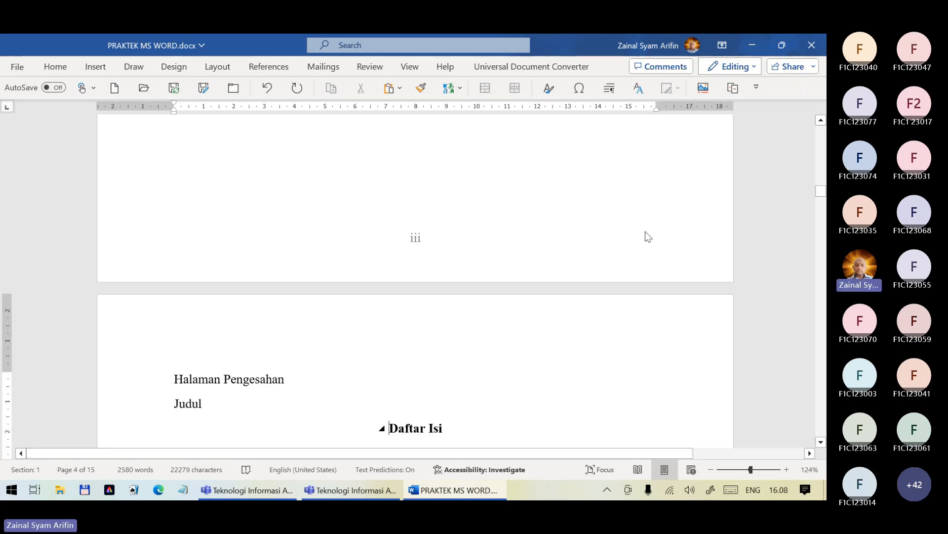
Insert a page break before the "Daftar Isi" heading and place the cursor back after "Judul"
key("ctrl+Return")
scroll(637, 230, "up", 10)
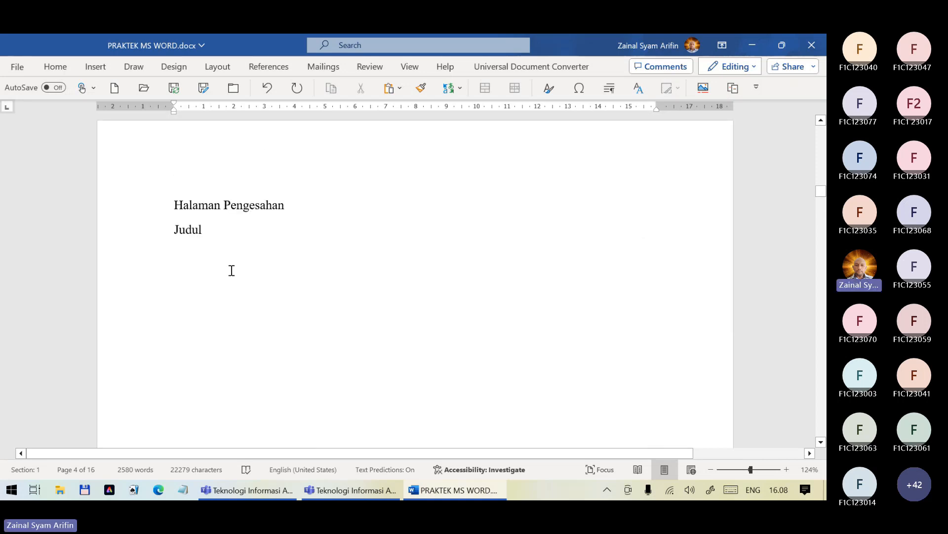
left_click(240, 230)
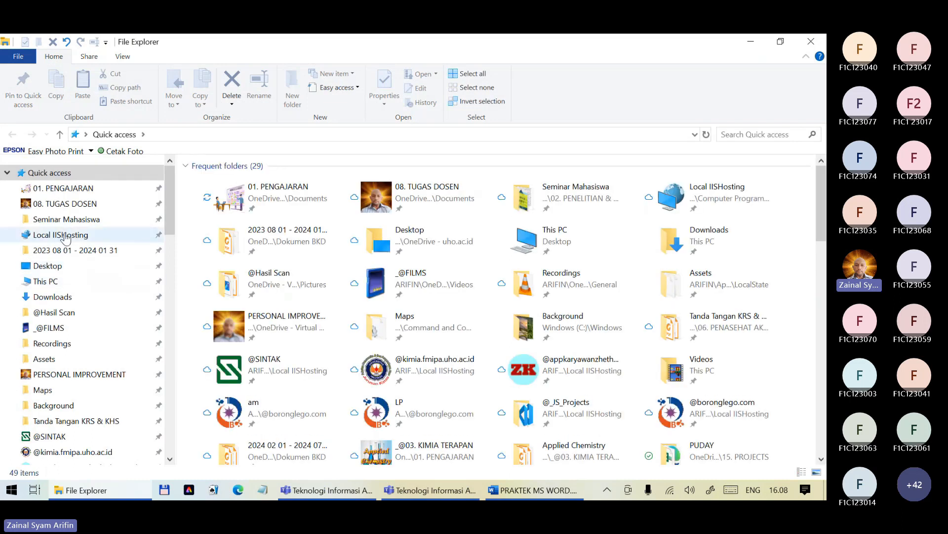
Switch to File Explorer and check the proposal file dated 2023 12 23 in "02. PENELITIAN & PENGABDIAN" > "04. PKM", closing it again
left_click(70, 224)
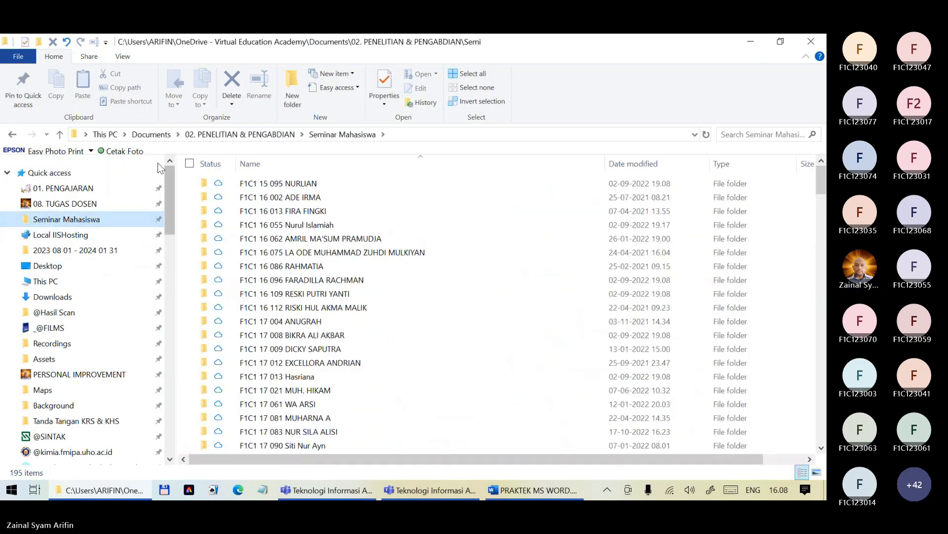
left_click(62, 134)
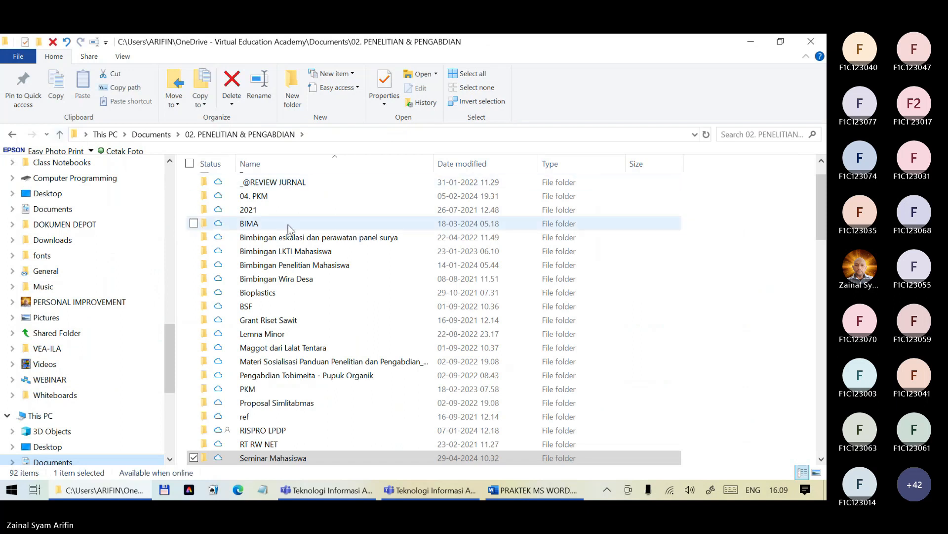
left_click(269, 196)
double_click(269, 196)
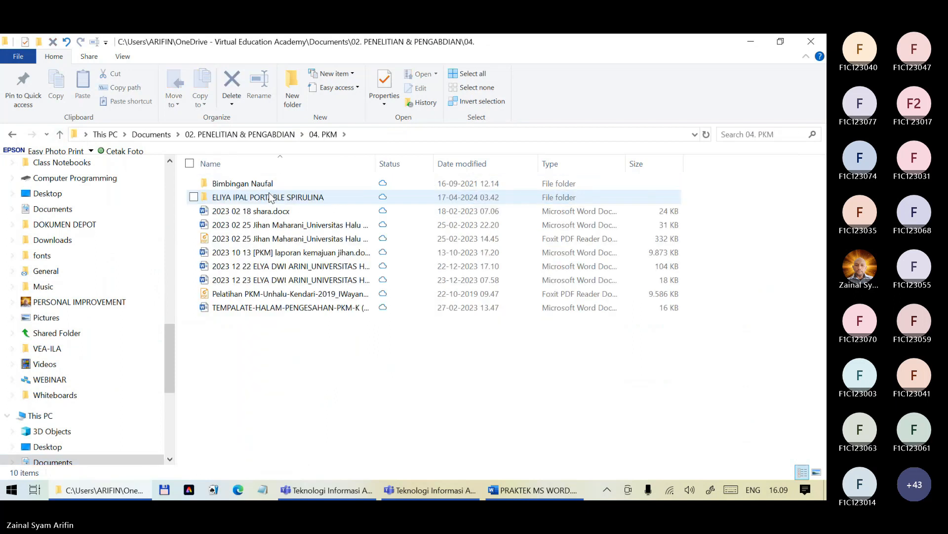
double_click(324, 280)
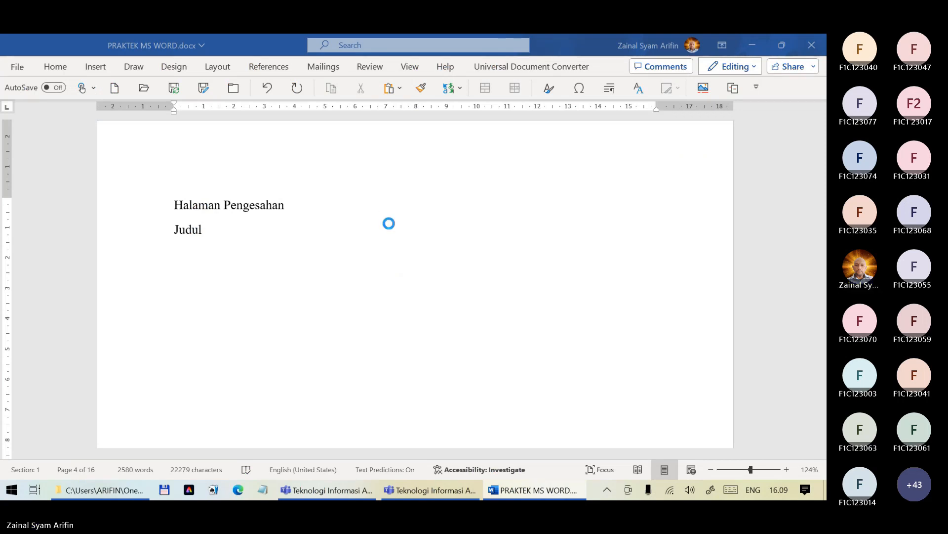
left_click(811, 45)
left_click(72, 496)
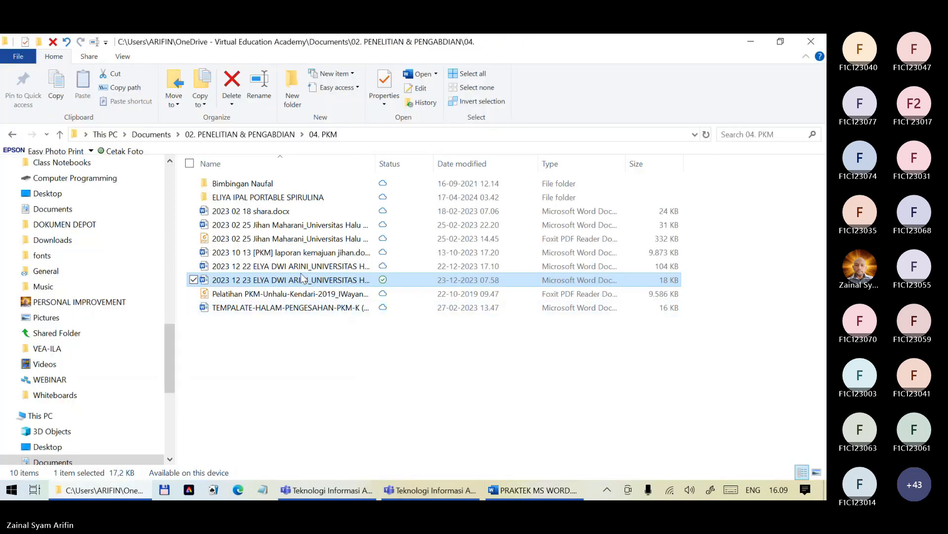
Open the PKM-RE proposal dated 2023 12 22, look through its chapters for an approval page, and close it
double_click(304, 266)
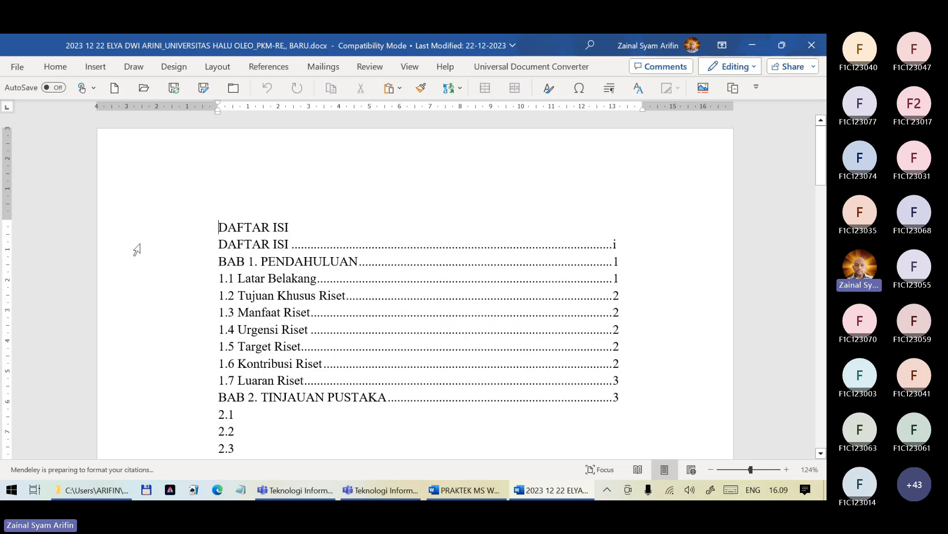
scroll(137, 250, "down", 15)
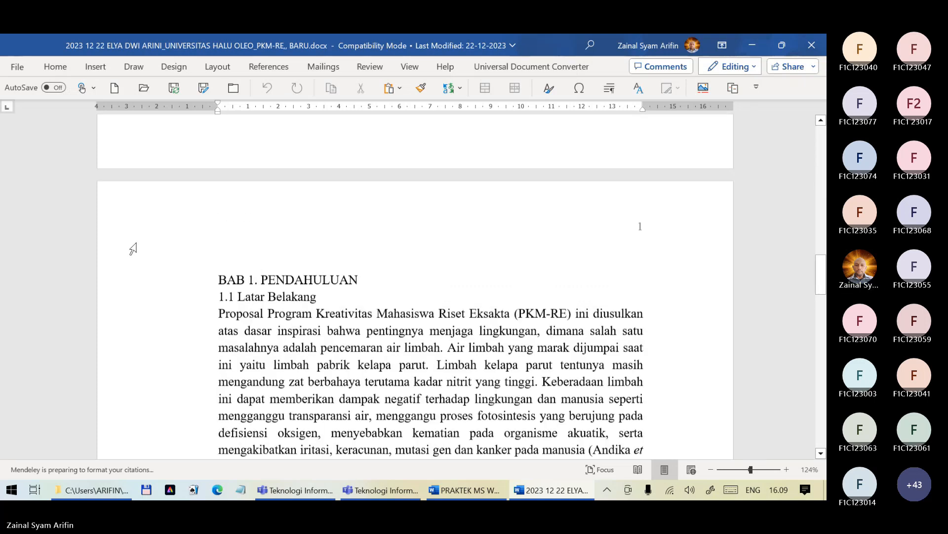
scroll(134, 242, "up", 15)
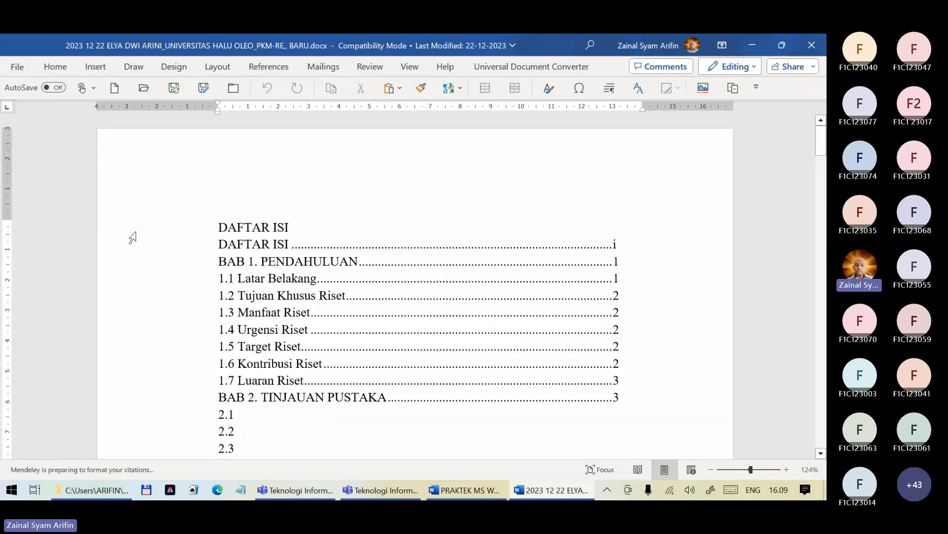
scroll(133, 238, "down", 5)
scroll(133, 238, "down", 20)
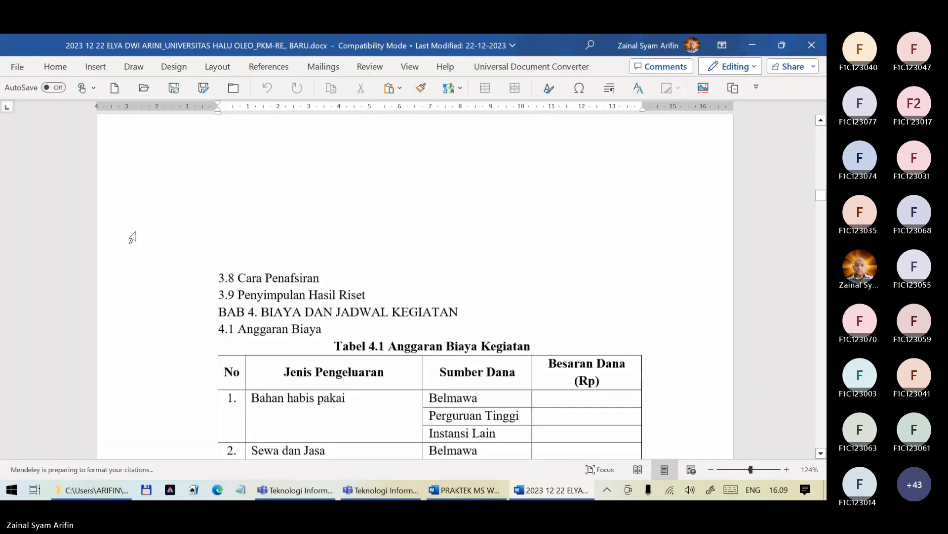
scroll(133, 239, "up", 20)
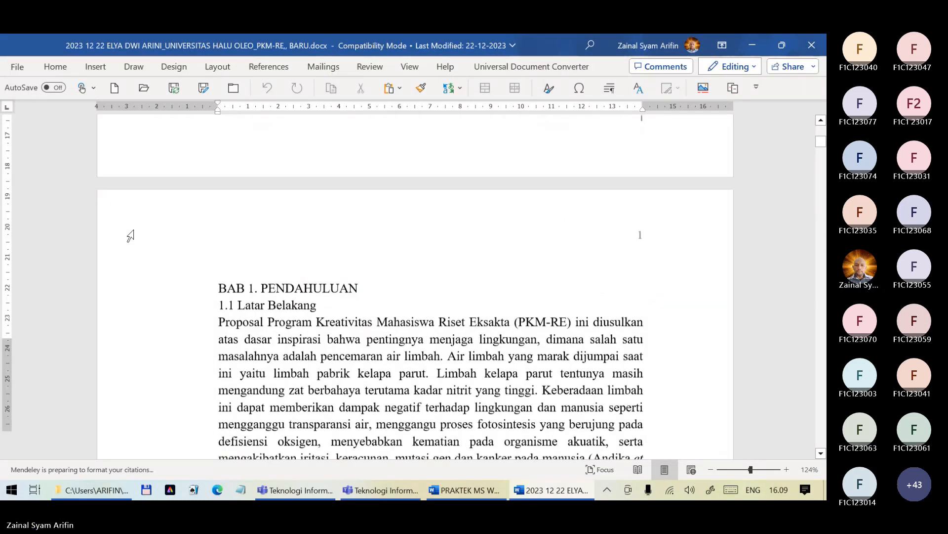
scroll(93, 217, "up", 7)
left_click(810, 46)
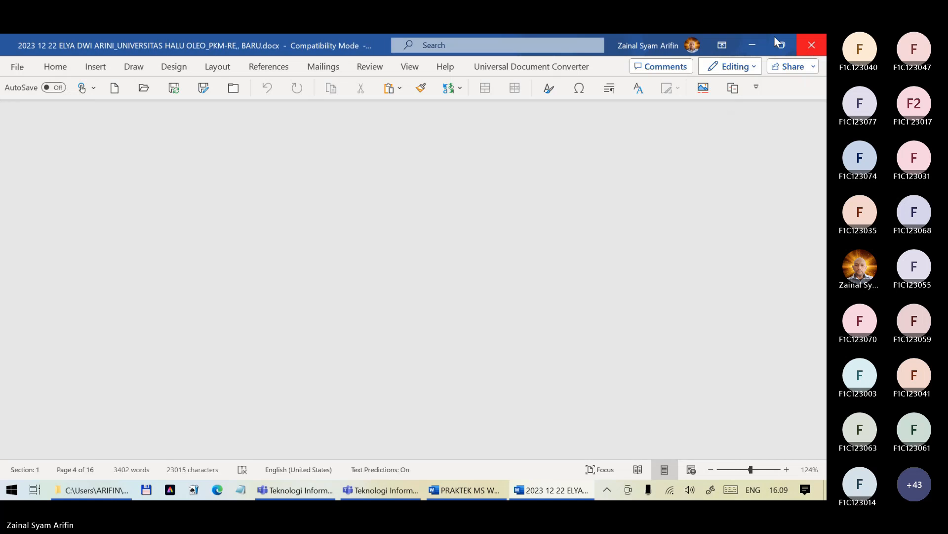
Browse from the "04. PKM" folder up to Documents, and switch back to PRAKTEK MS WORD.docx in Word
left_click(81, 491)
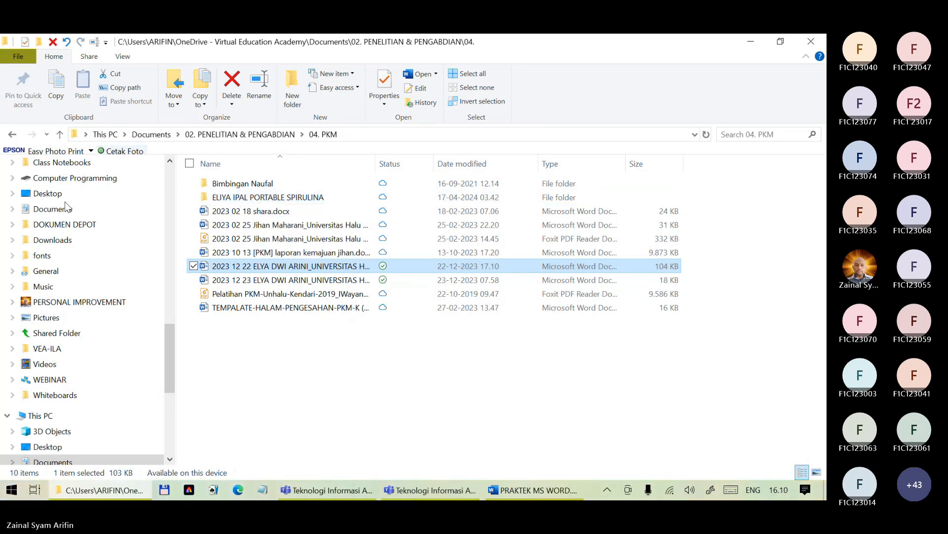
left_click(60, 134)
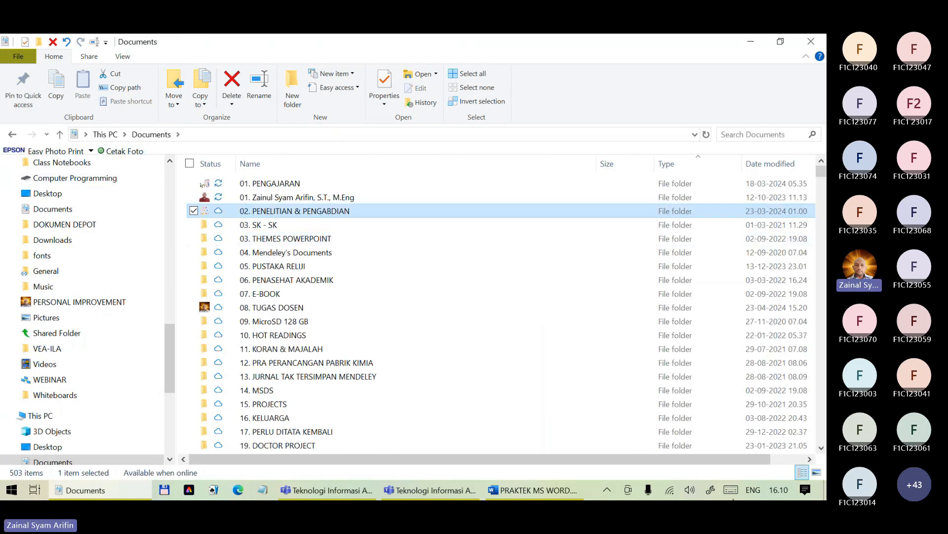
left_click(536, 490)
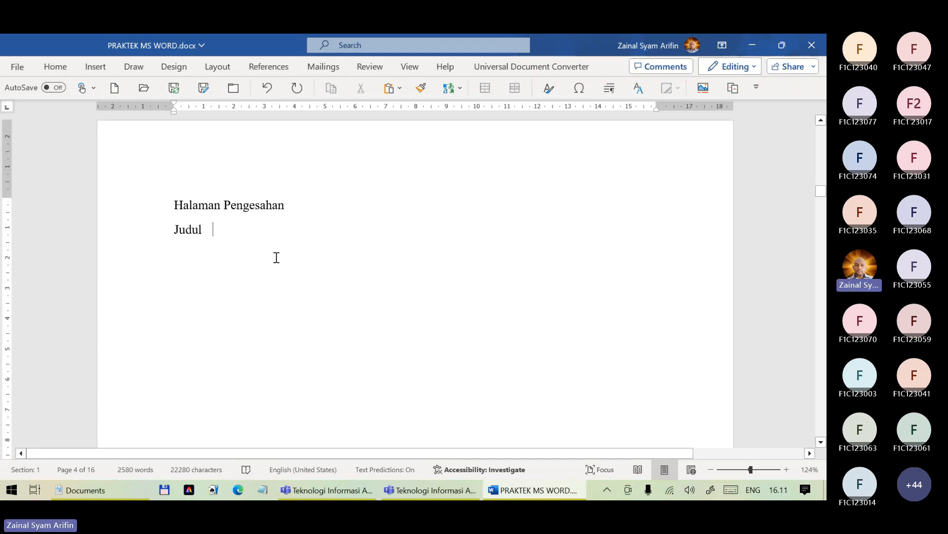
Add a colon, a tab and the placeholder text "fdgdfg" after "Judul"
type(":")
key("Tab")
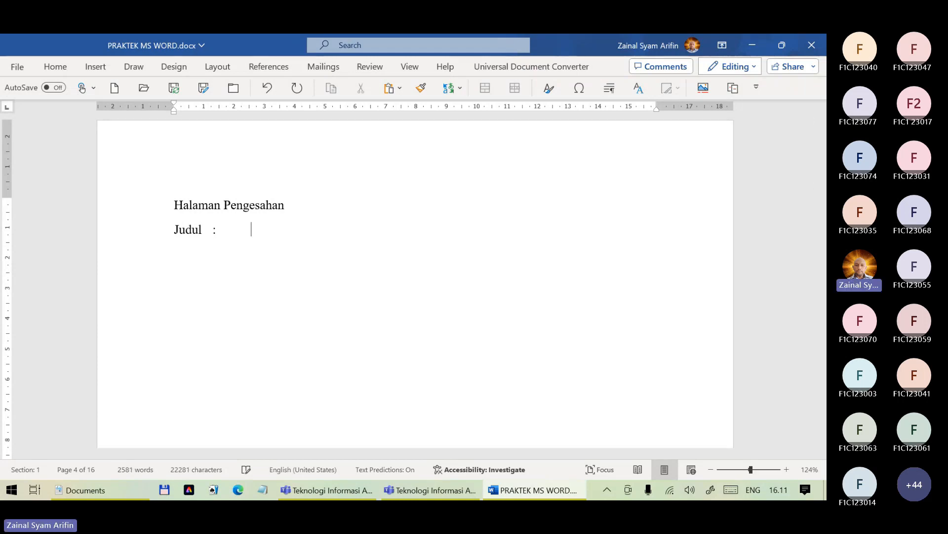
type("fdgdfg")
Copy the title "STUDI KINETIKA PERTUMBUHAN MIKROBA KULTUR CAMPURAN LIMBAH DOMESTIK KANTOR WALIKOTA" from the original approval page
scroll(287, 251, "up", 15)
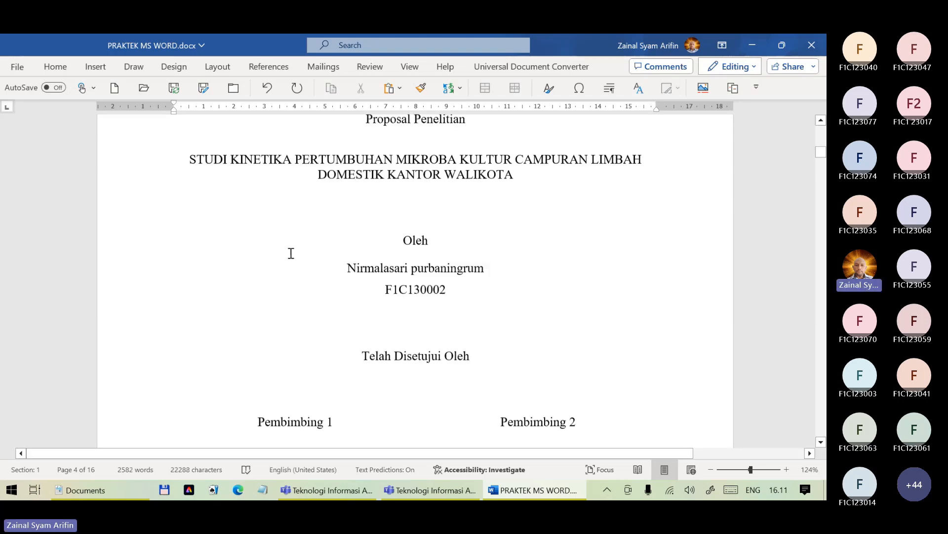
left_click(189, 345)
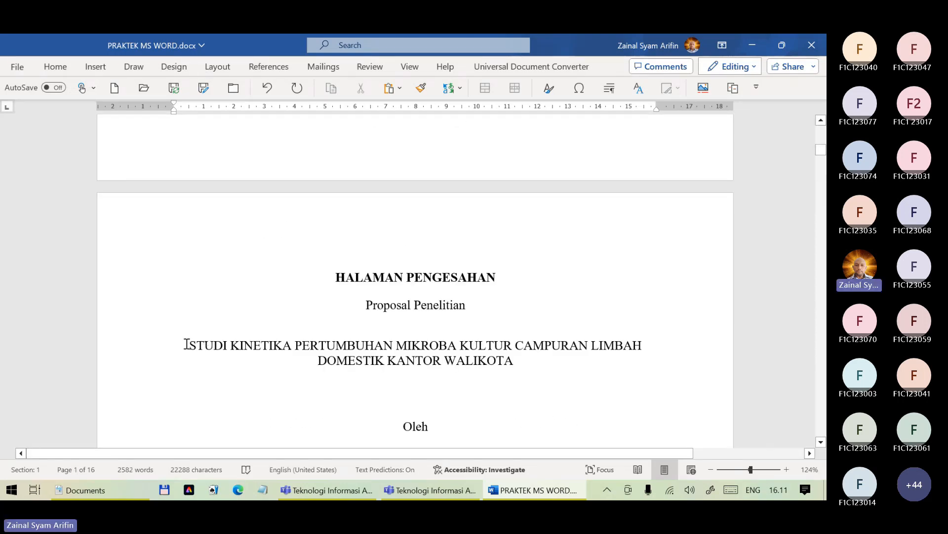
left_click(514, 360, "shift")
key("super+c")
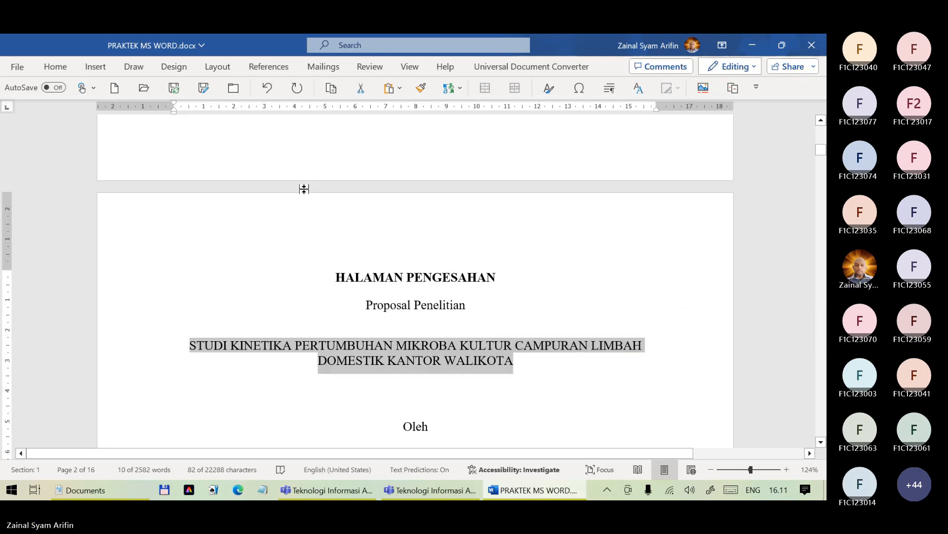
Replace the placeholder "fdgdfg" after "Judul :" with the copied proposal title
scroll(332, 233, "down", 10)
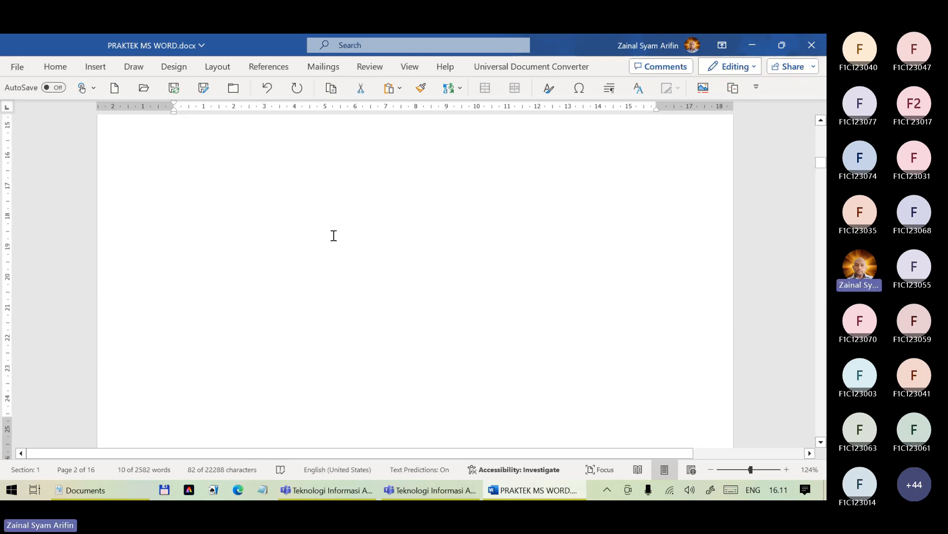
scroll(332, 235, "down", 8)
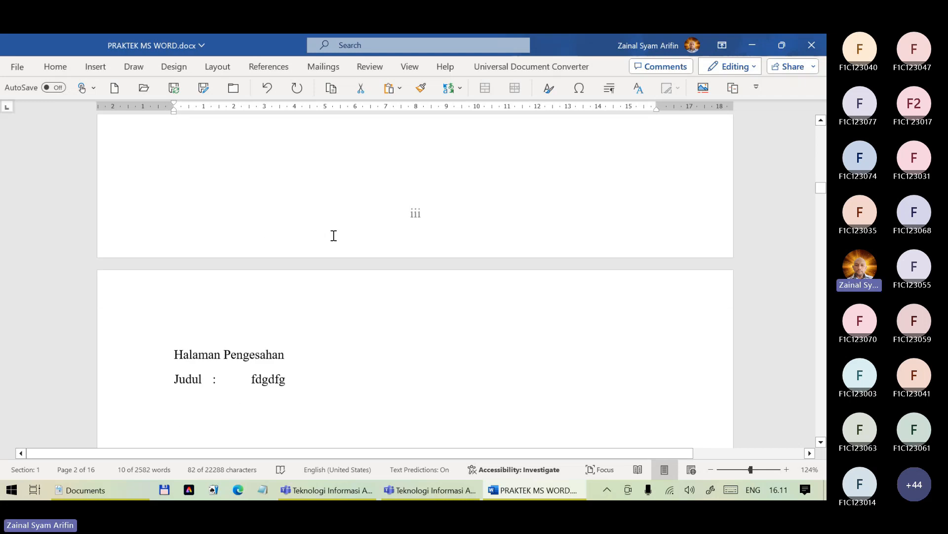
key("BackSpace")
key("BackSpace")
key("BackSpace")
key("BackSpace")
key("BackSpace")
key("BackSpace")
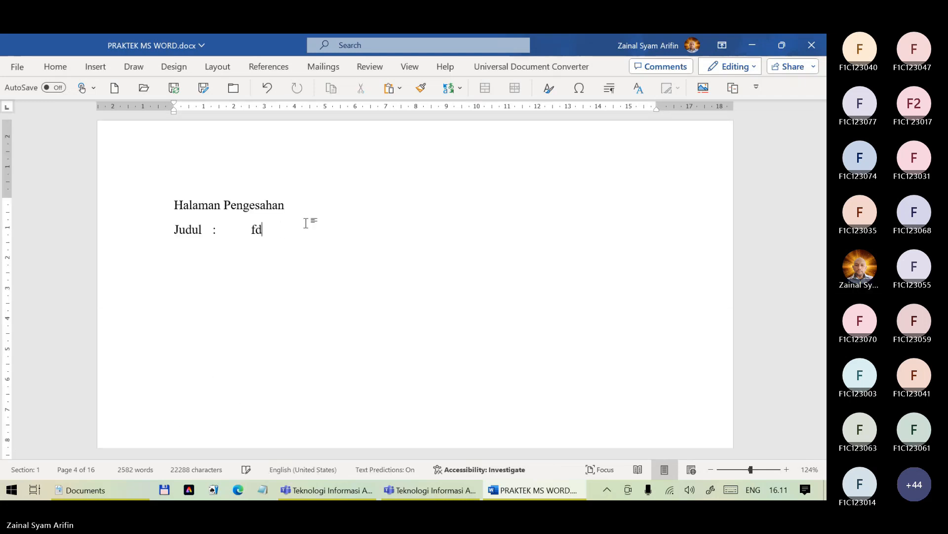
left_click(399, 88)
left_click(444, 128)
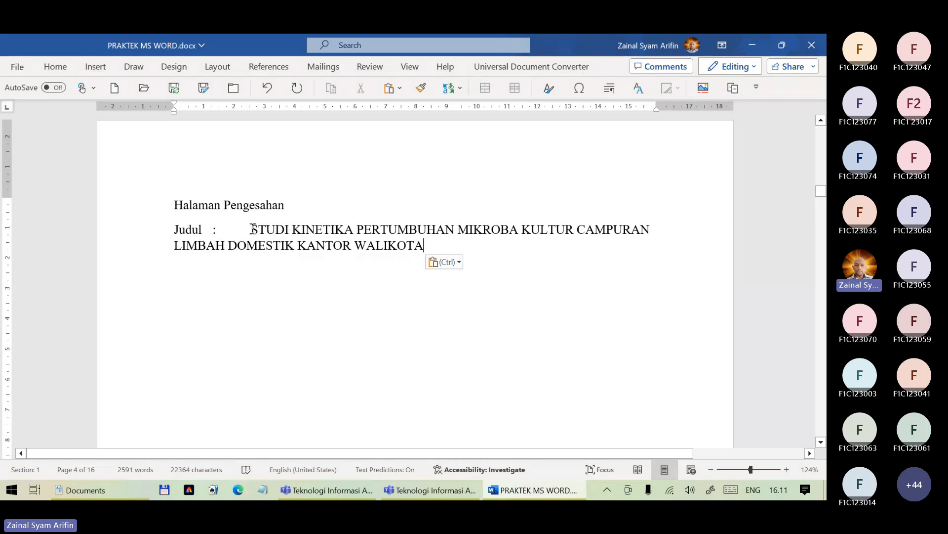
left_click_drag(252, 230, 410, 245)
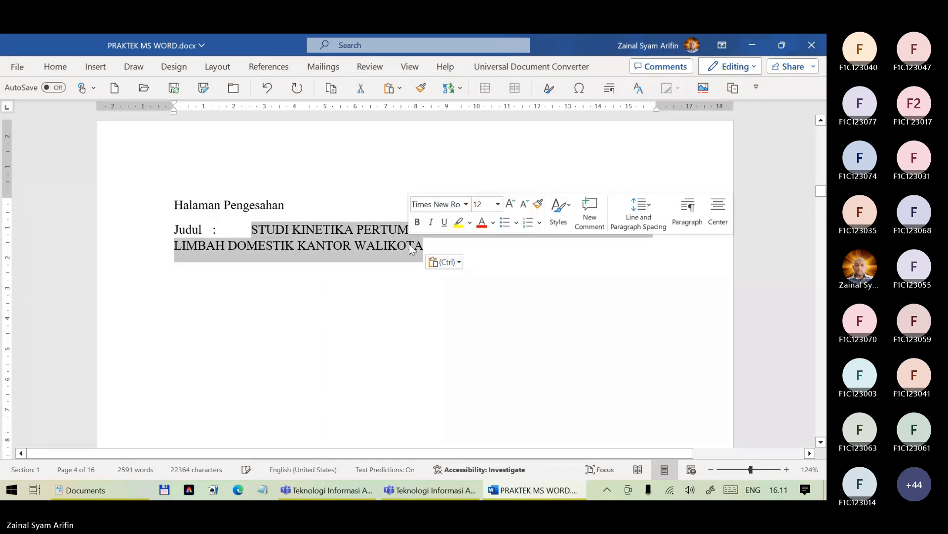
left_click(63, 66)
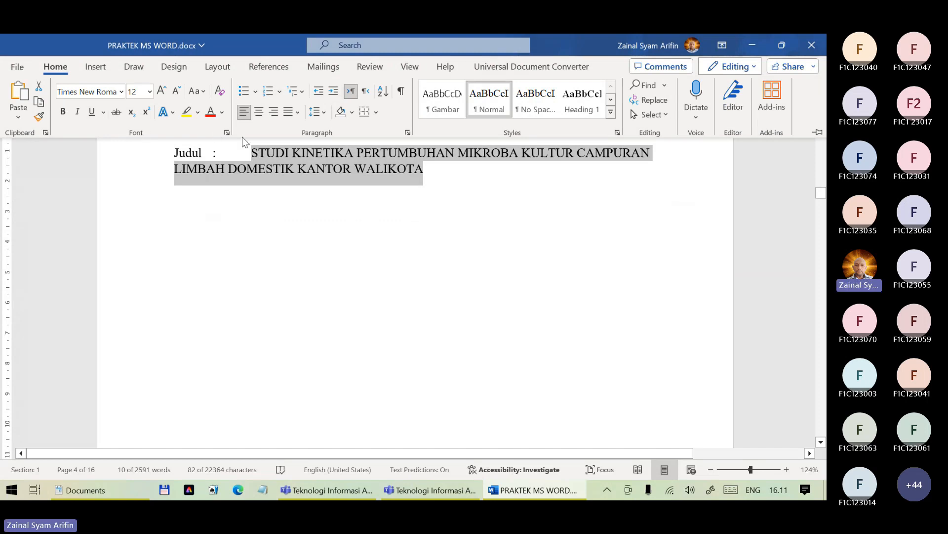
left_click(226, 132)
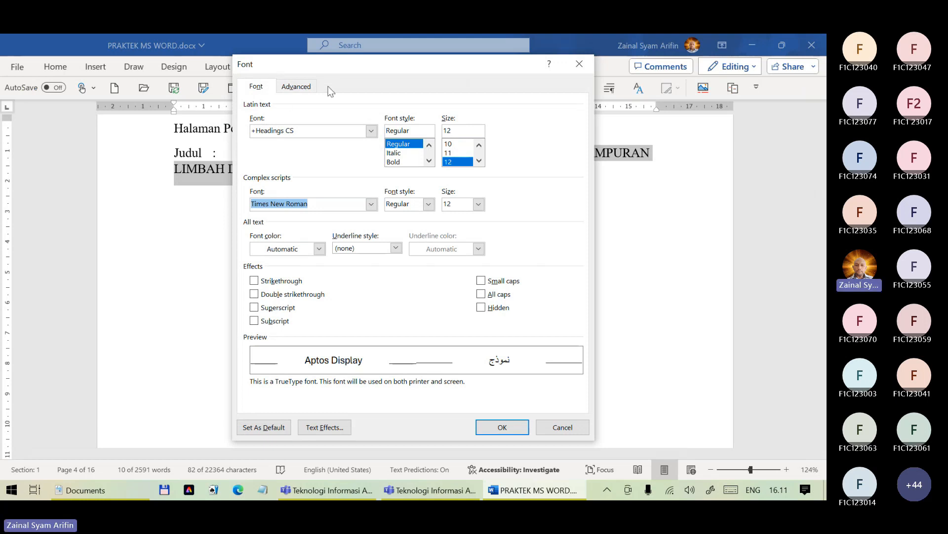
left_click(297, 86)
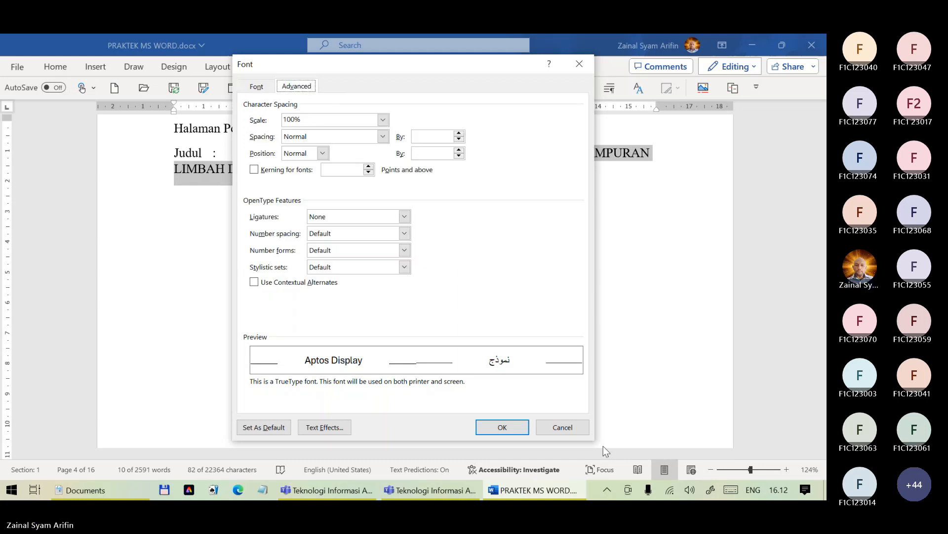
left_click(562, 427)
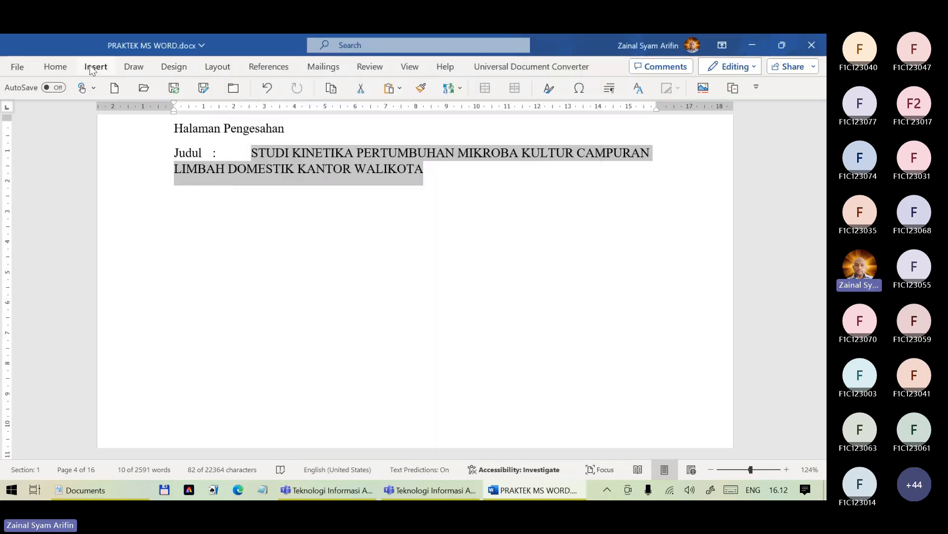
Change the case of the proposal title after "Judul :" to Capitalize Each Word and collapse the ribbon
left_click(55, 67)
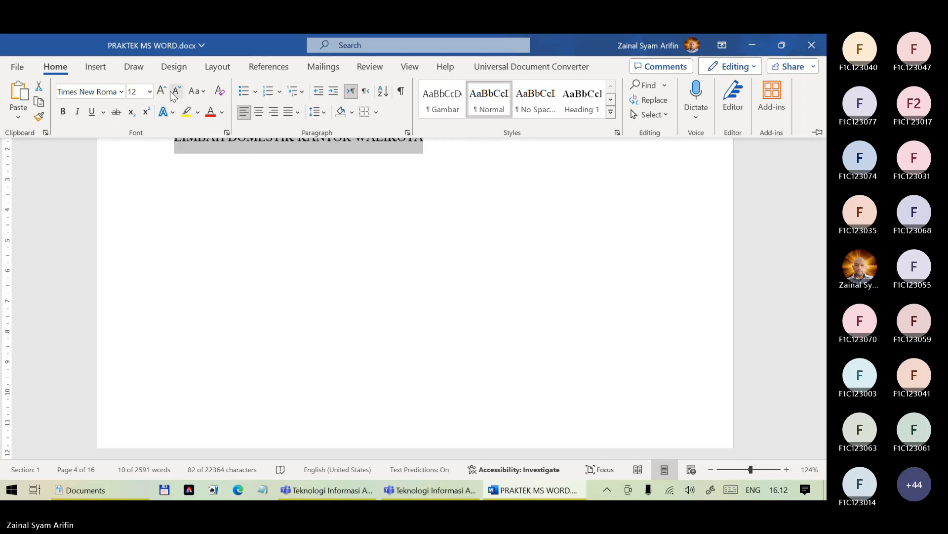
left_click(203, 92)
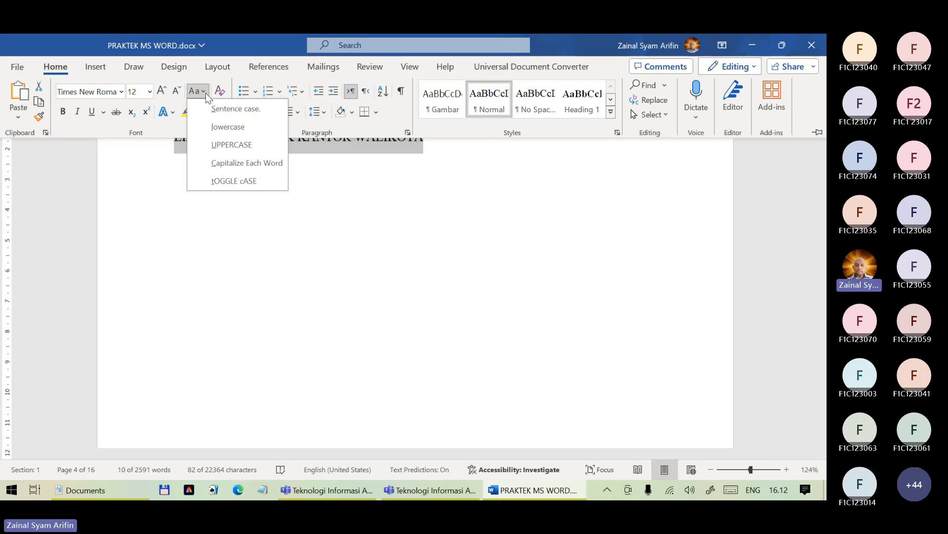
left_click(257, 161)
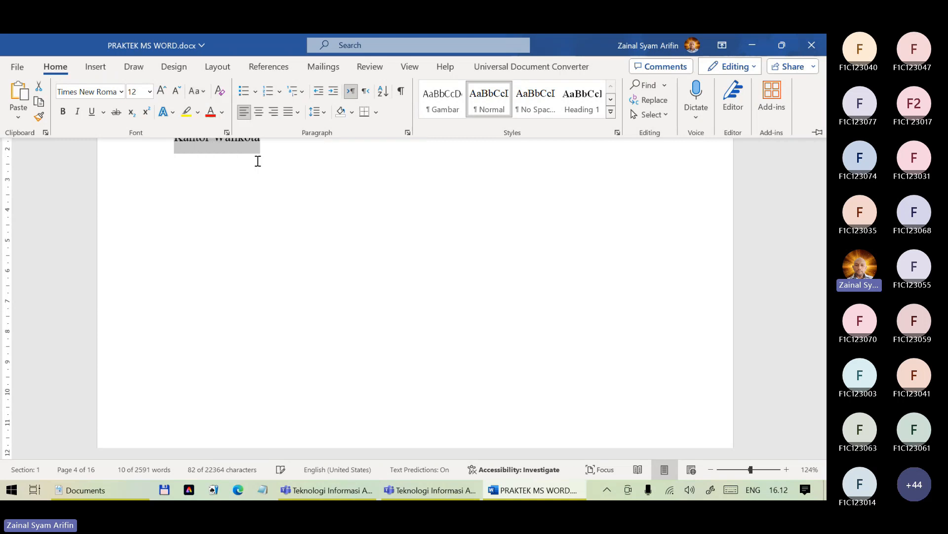
scroll(305, 211, "up", 2)
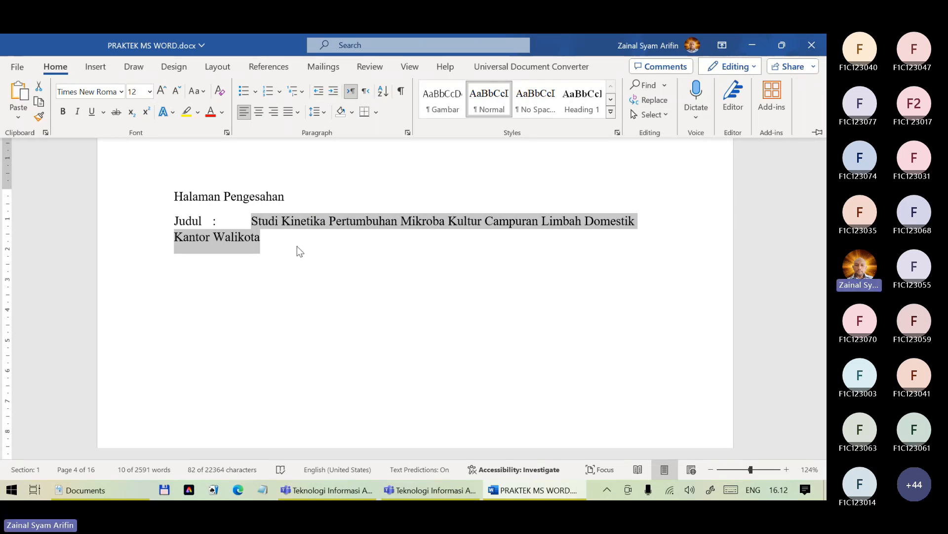
key("ctrl+F1")
Below the title, add the heading line "Ketua Peneliti" and a tab-separated "Nama :" line with the placeholder "bsfksdjfskdfsd"
left_click(281, 242)
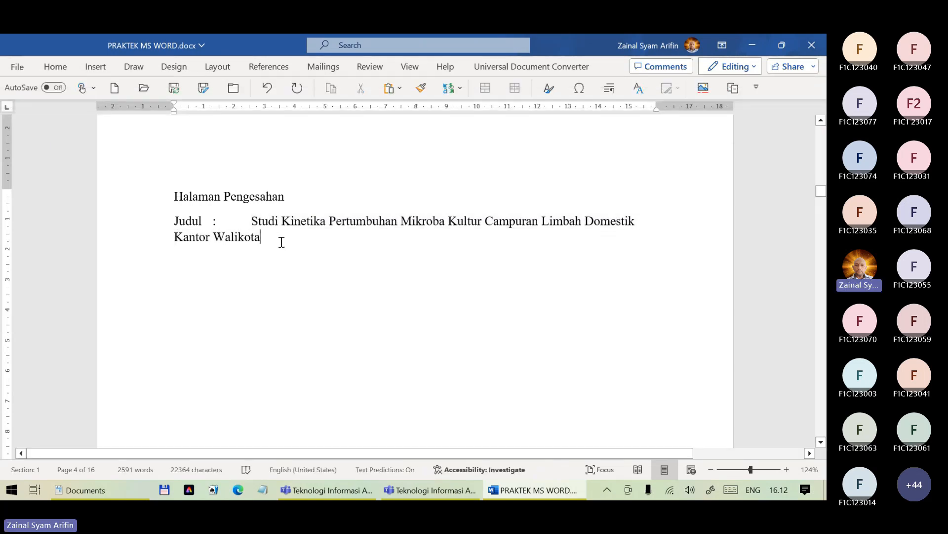
type("Ketua P")
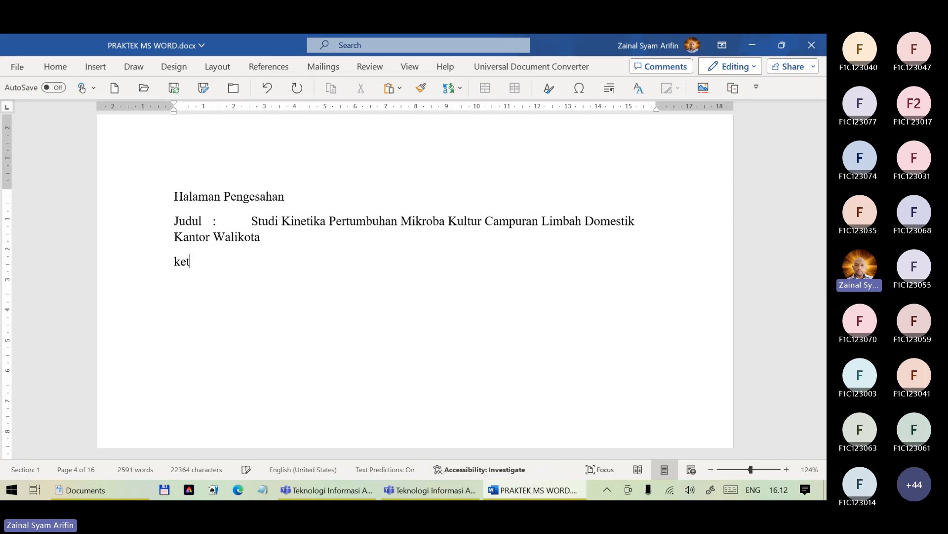
type("eneliti")
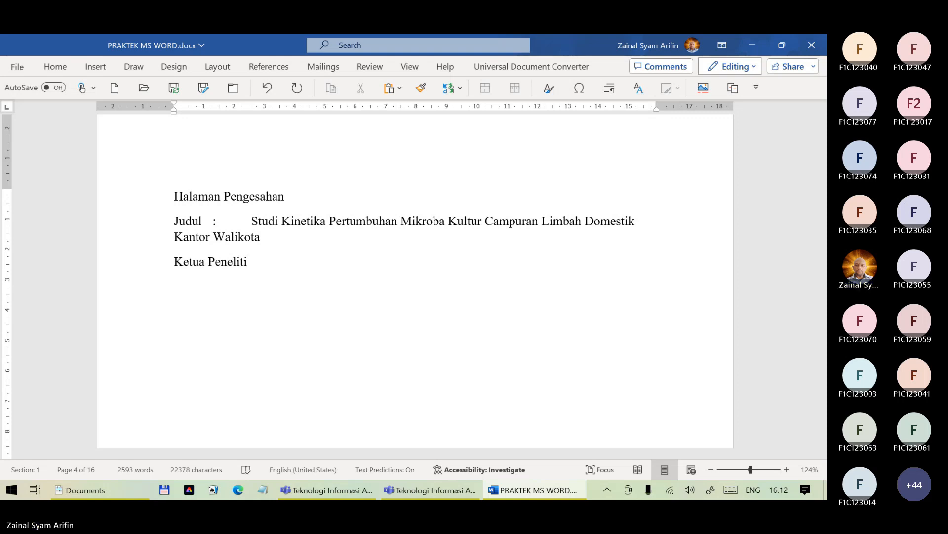
key("Return")
type("Nama")
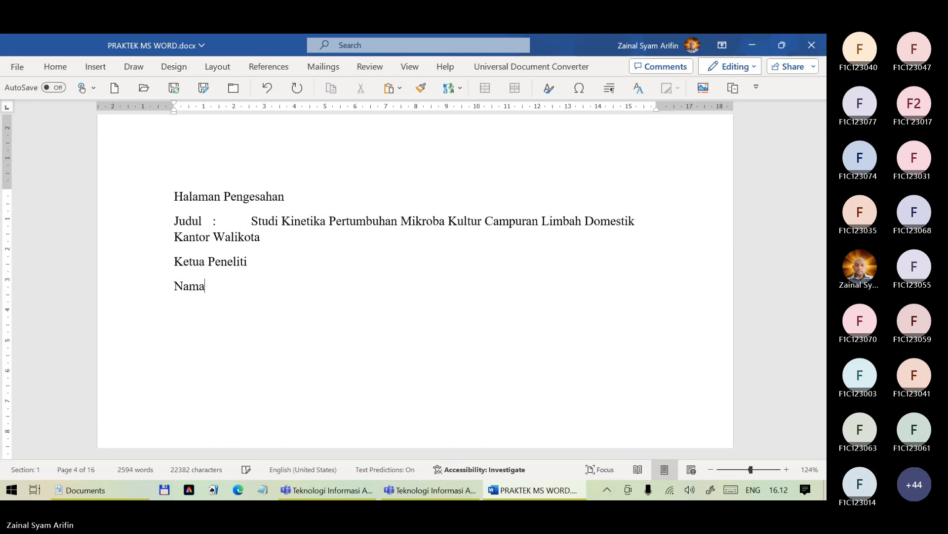
type(" :")
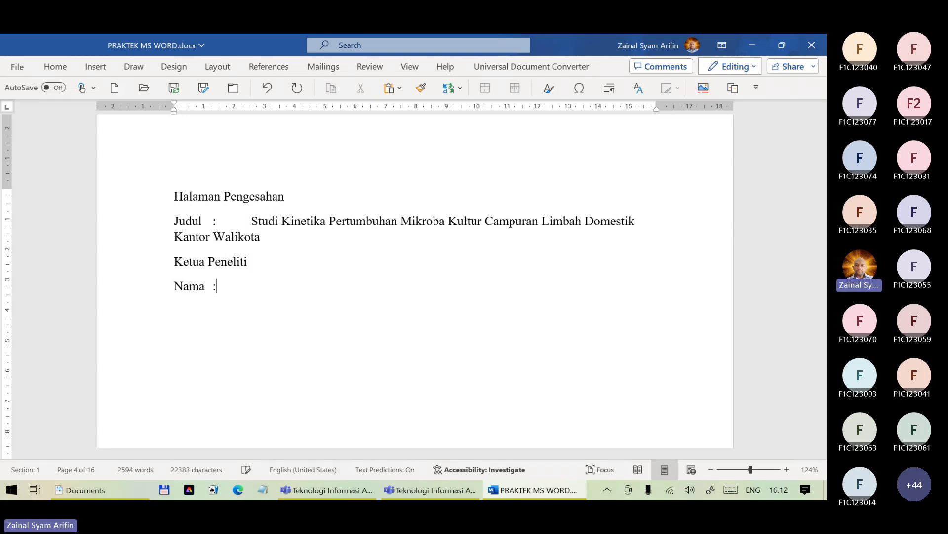
key("Tab")
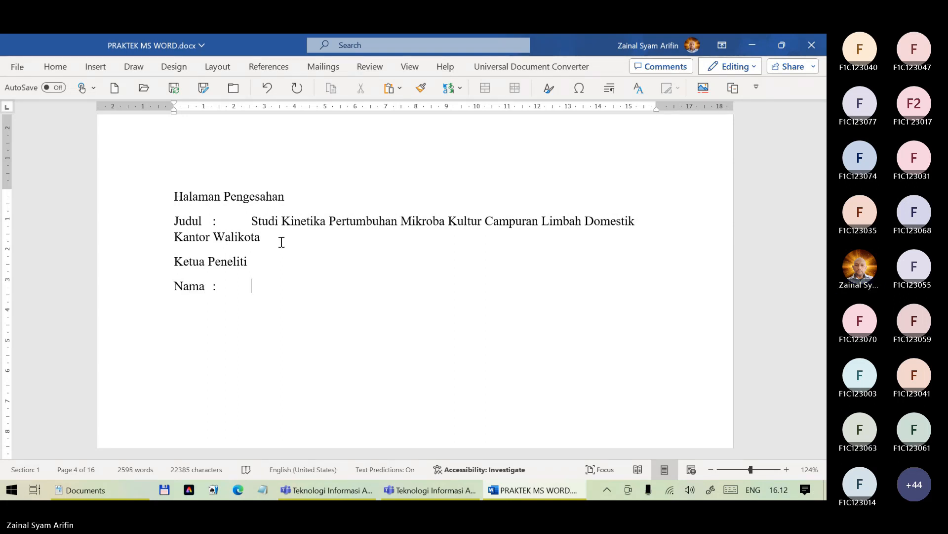
type("bsfksdjfskdfsd")
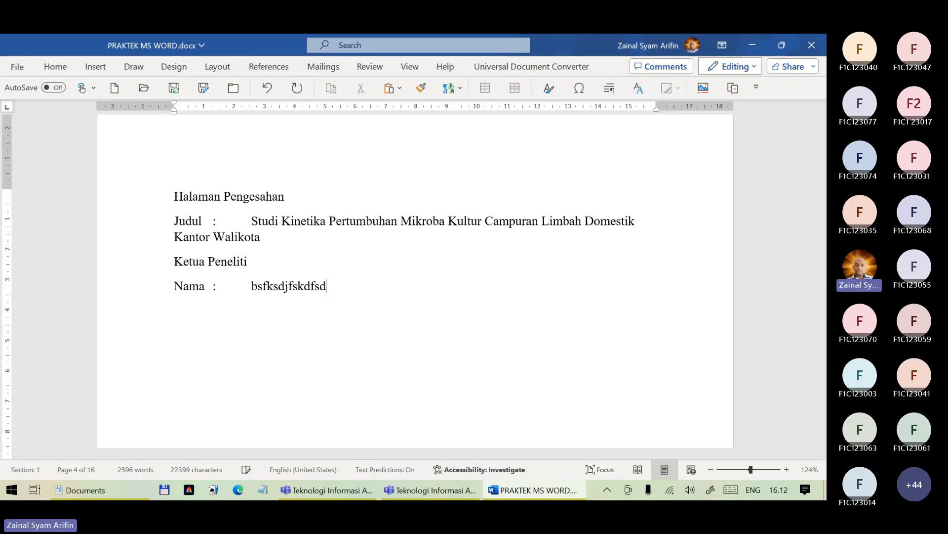
Add a tab-aligned "NIM :" line under the lead researcher's name and fill in a sample student number
key("Return")
type("NIM")
key("Tab")
type(":")
key("Tab")
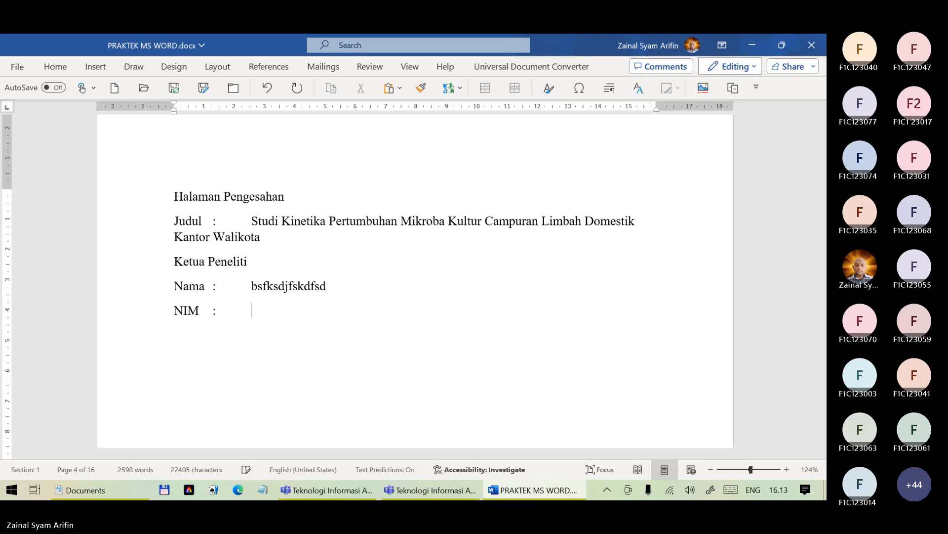
type("F1C13")
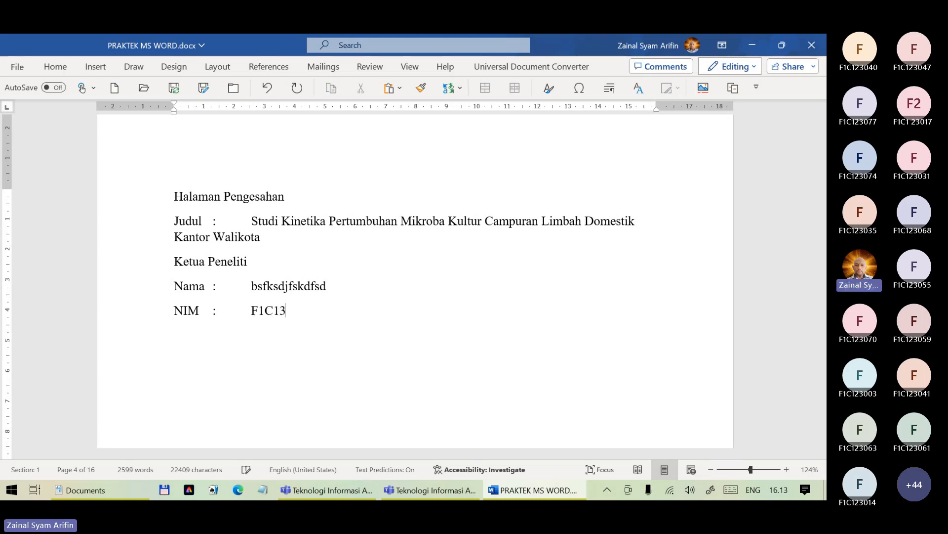
type("5005")
Add the heading line "Anggota Peneliti" and, under it, a "Nama :" line with placeholder text "kdlfgkdflgkdflgl"
key("Return")
type("aNGG")
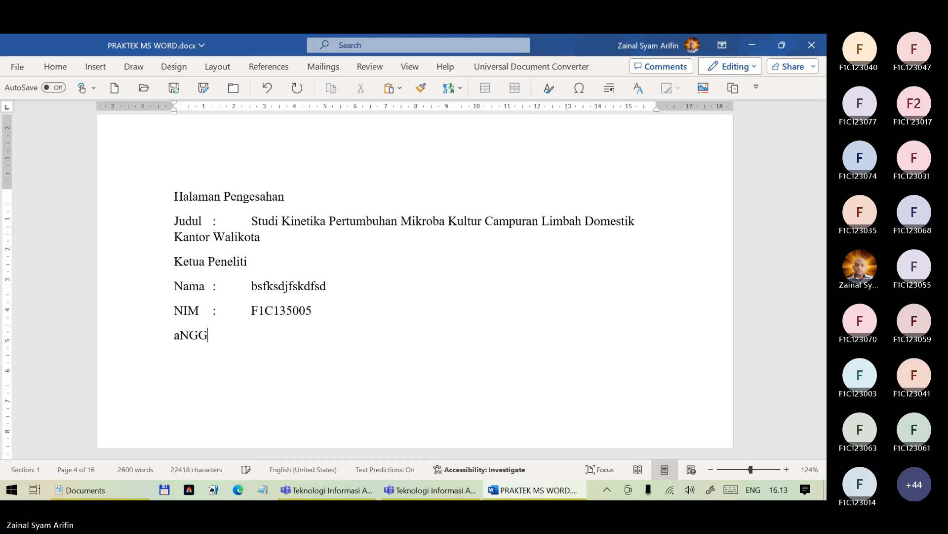
type("OTA Peei")
key("BackSpace")
key("BackSpace")
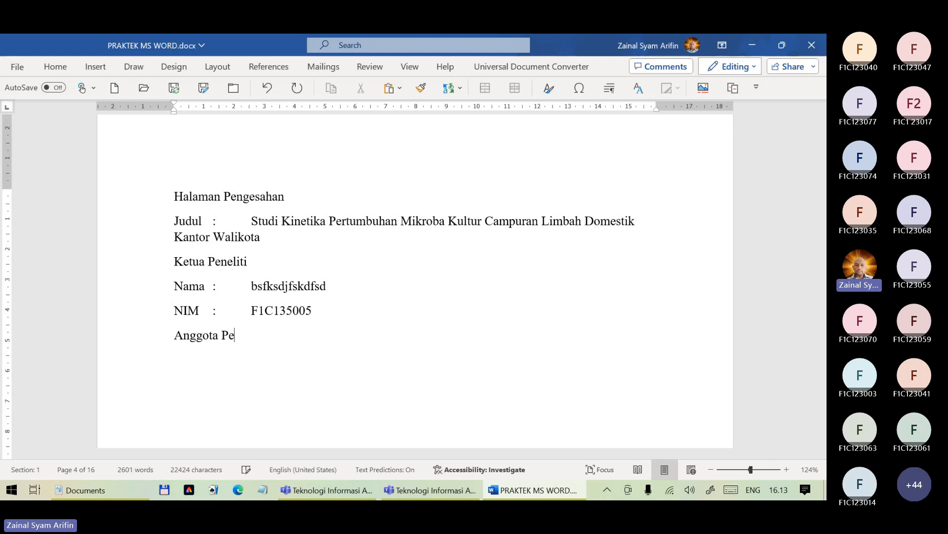
type("neliti")
key("Return")
type("Nama :")
key("Tab")
type("kdlfgkdflgkdflg")
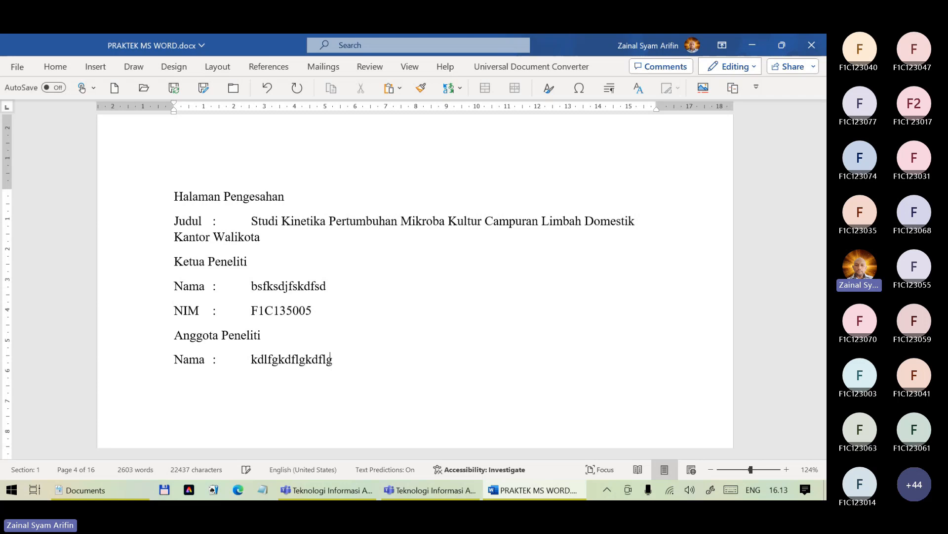
Complete the member's name placeholder and add a tab-aligned "NIM :" line with the placeholder "dfgfgfdd"
type("l NIM")
key("Tab")
type(":")
key("Tab")
type("dfgfgfdd")
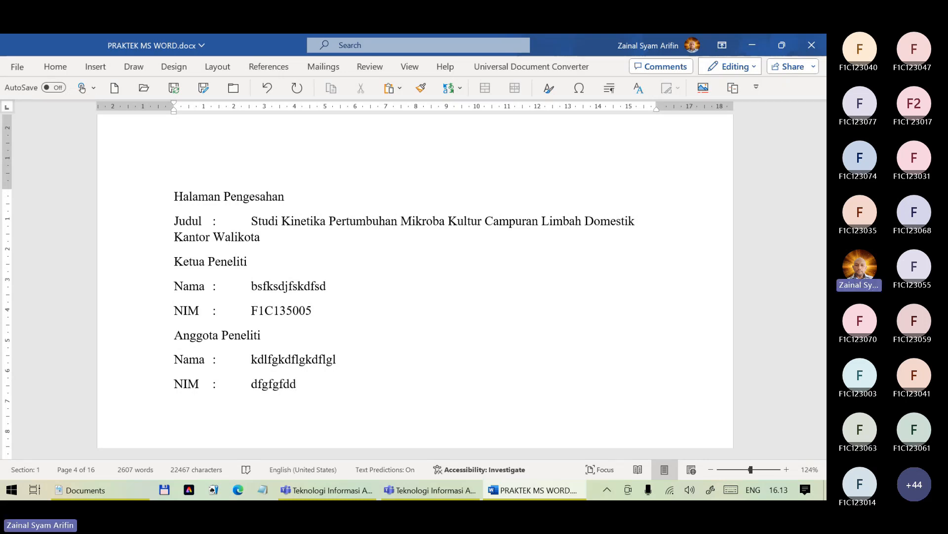
Add the budget line "Anggaran DIKTI" with a tab-separated colon and the amount "Rp. 9.840.000,-"
key("Return")
type("Angg")
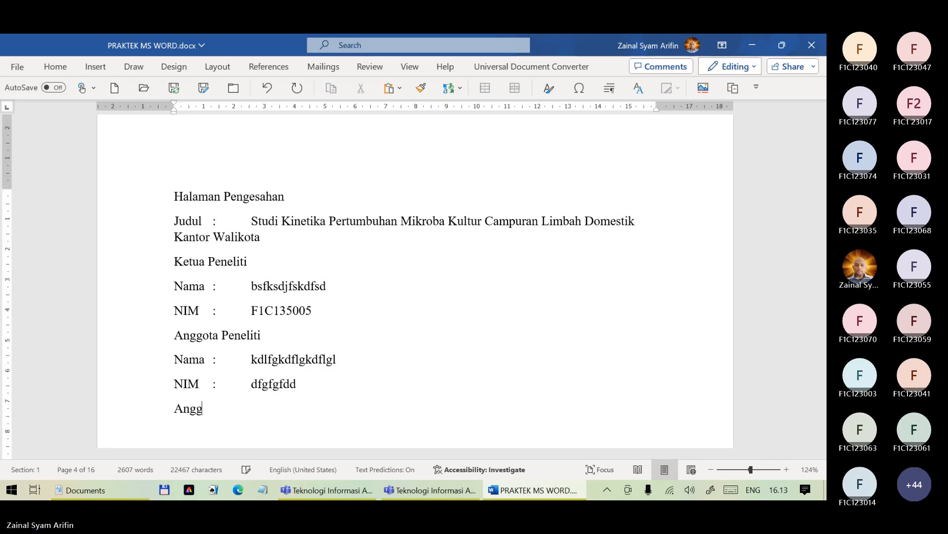
type("aran\t")
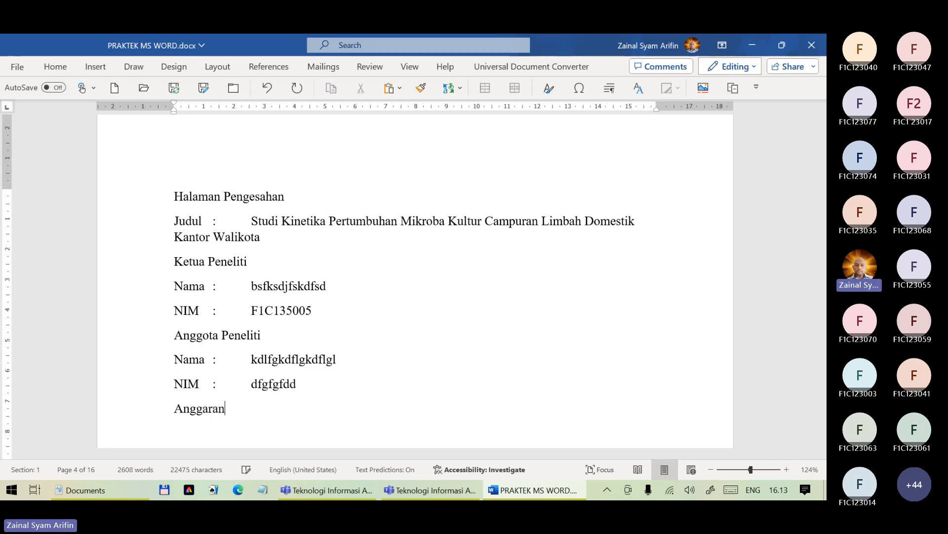
type(":")
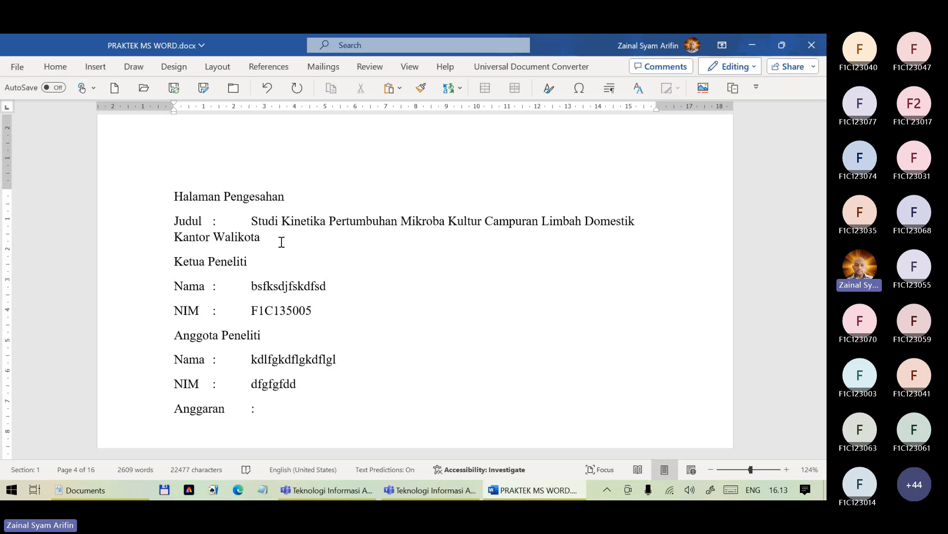
key("Tab")
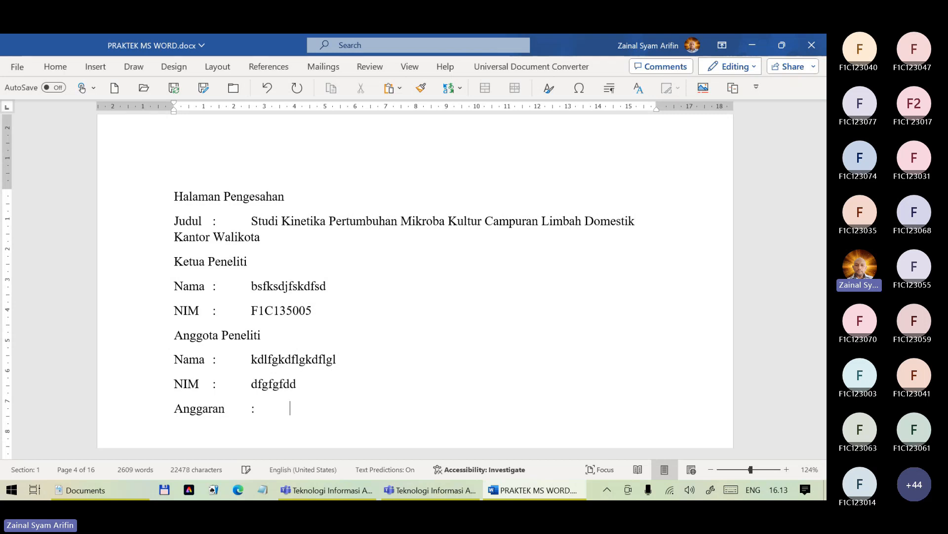
type("Rp. 9")
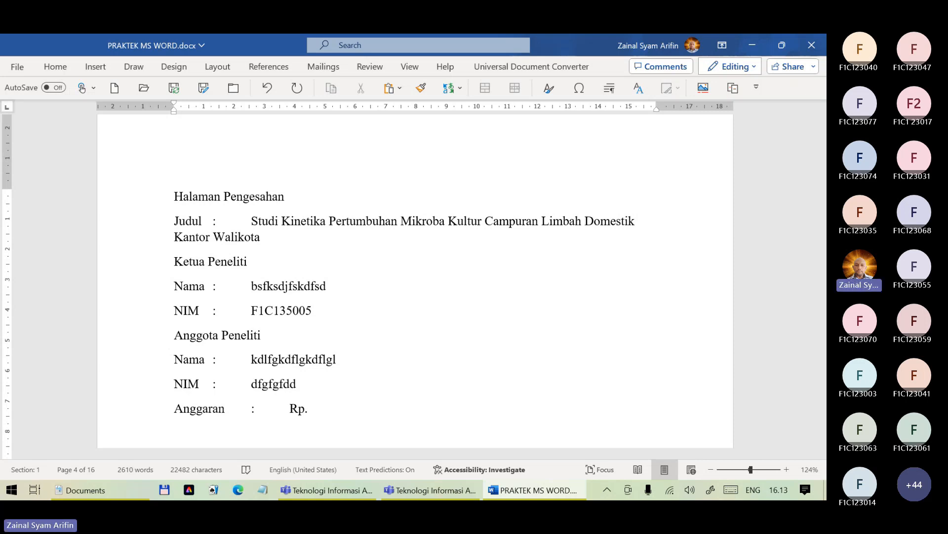
type(".8")
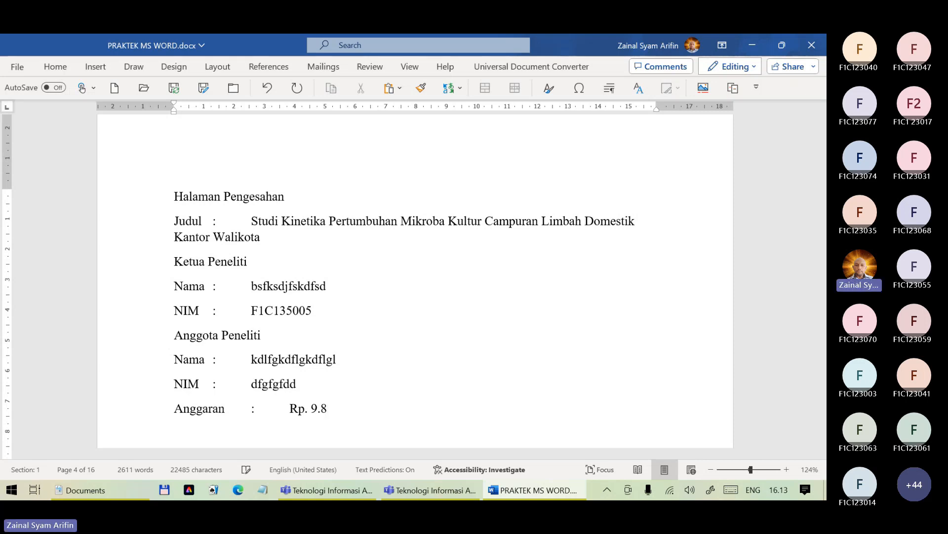
type("4")
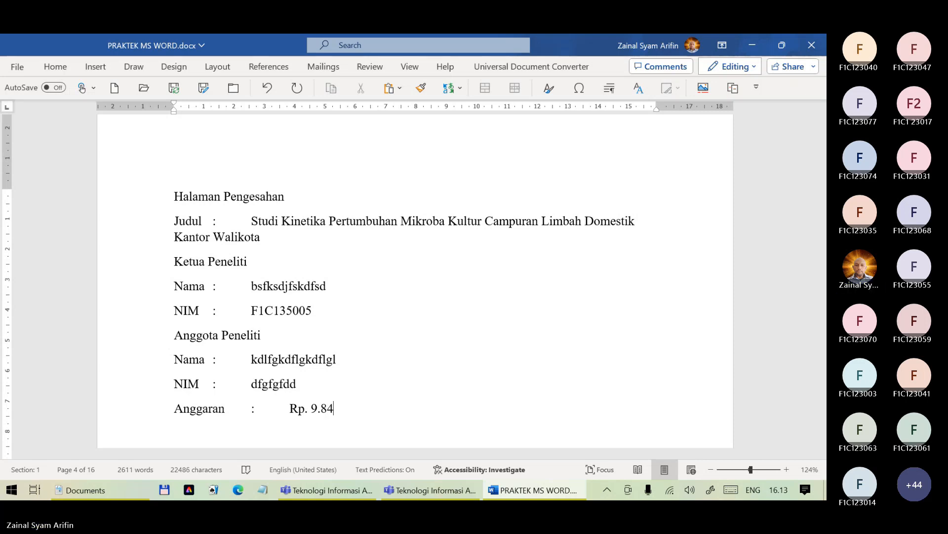
type("0.000")
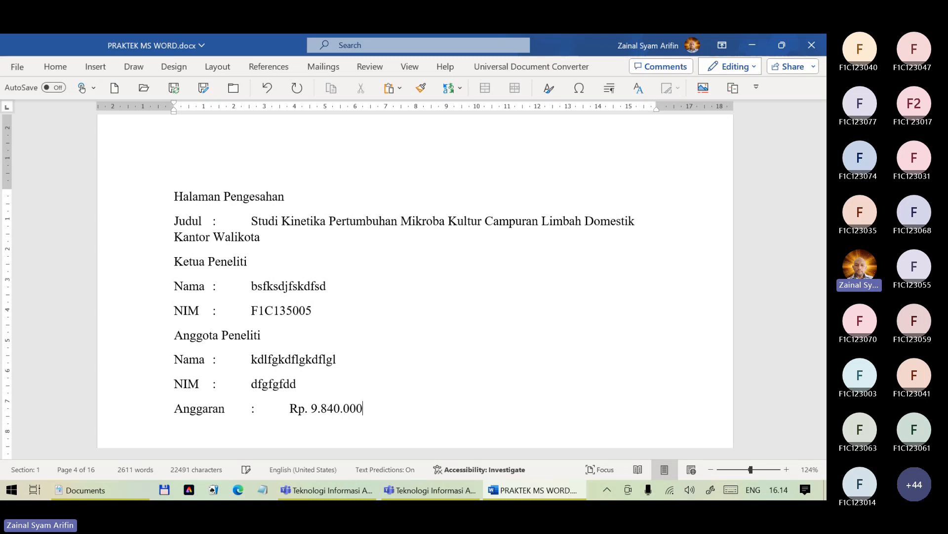
type(",-")
left_click(208, 408)
type("DIKTI")
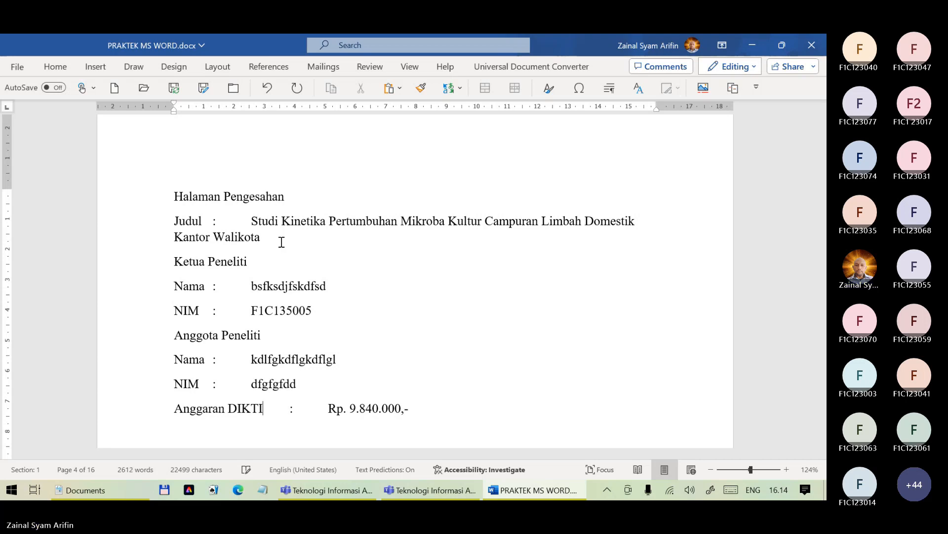
Add a new line reading "Anggaran Institusi" directly below the "Anggaran DIKTI" line
key("End")
key("Return")
type("An")
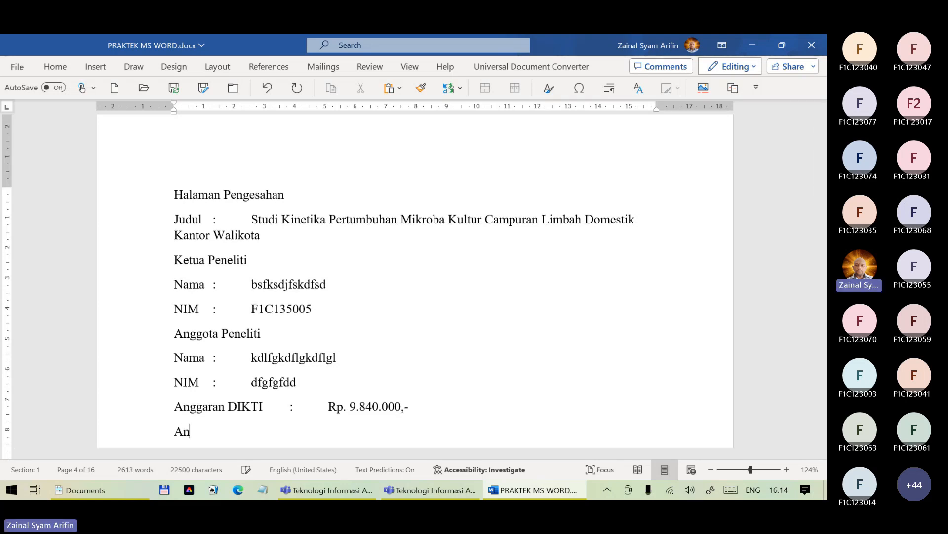
type("ggaran Ibs")
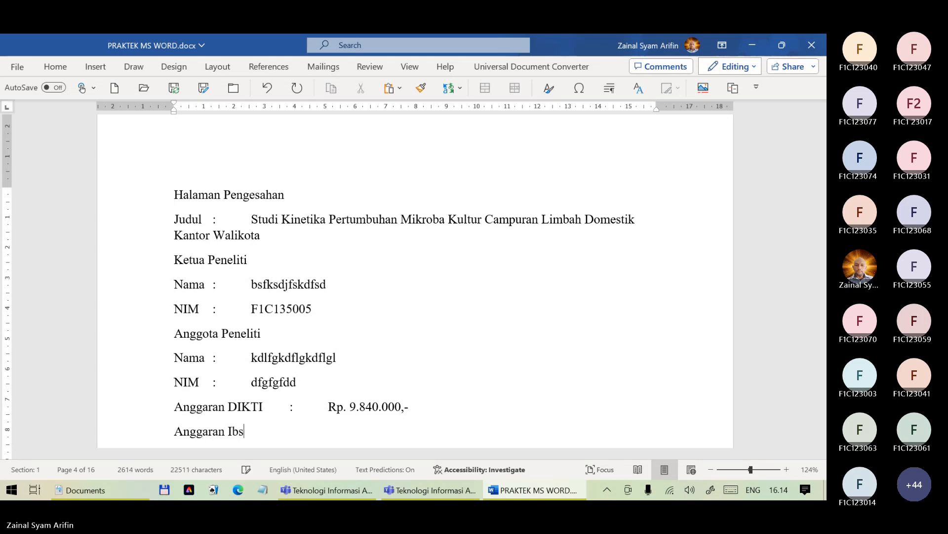
key("BackSpace")
key("BackSpace")
type("nstit")
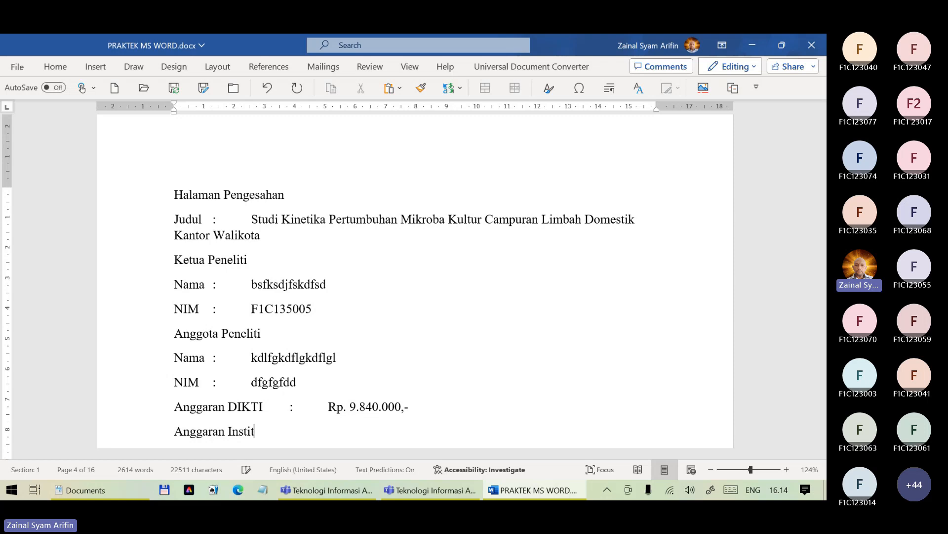
type("usi")
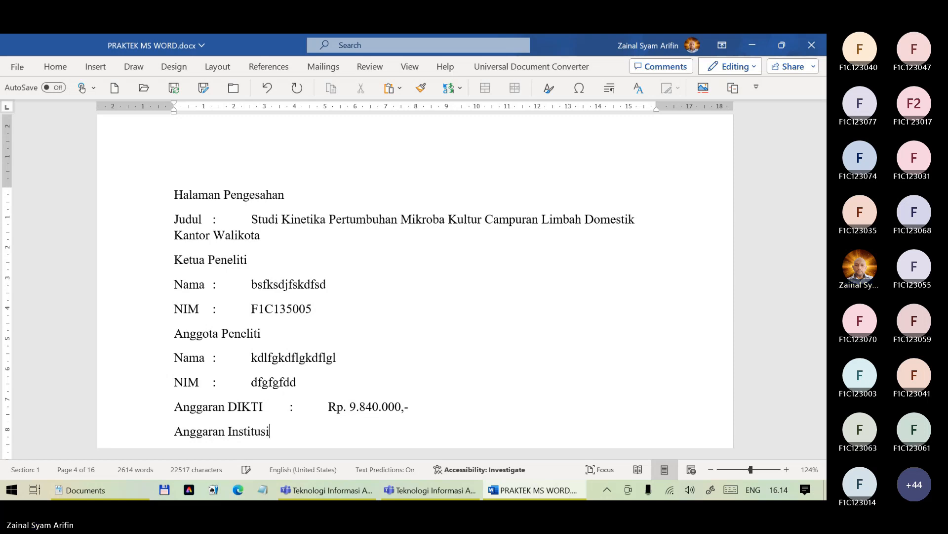
Complete the "Anggaran Institusi" line with a tab-separated colon and the amount "Rp. 950.000,-"
key("Tab")
type(":")
key("Tab")
type("Rp. 950.00")
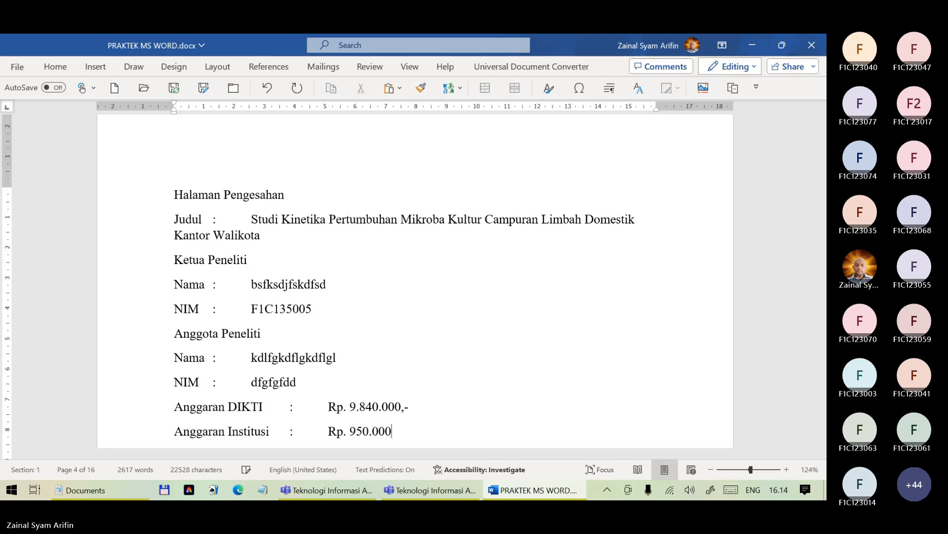
type("0,-")
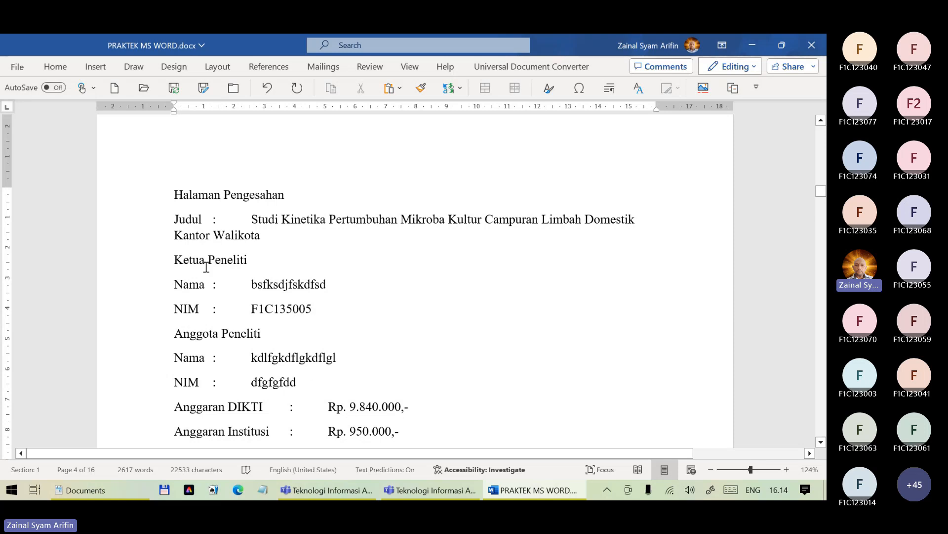
Set the display options to always show tab characters on screen and magnify the approval-page lines
left_click(17, 66)
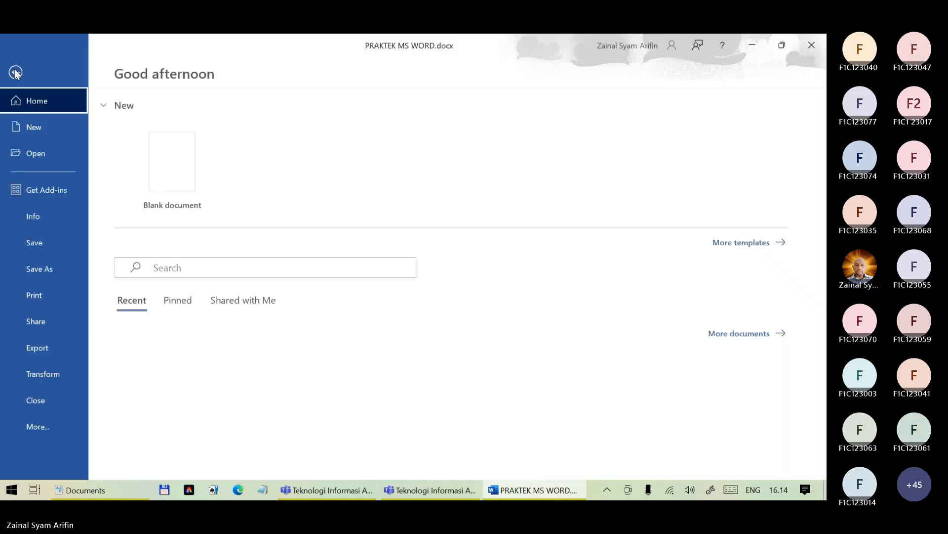
left_click(48, 434)
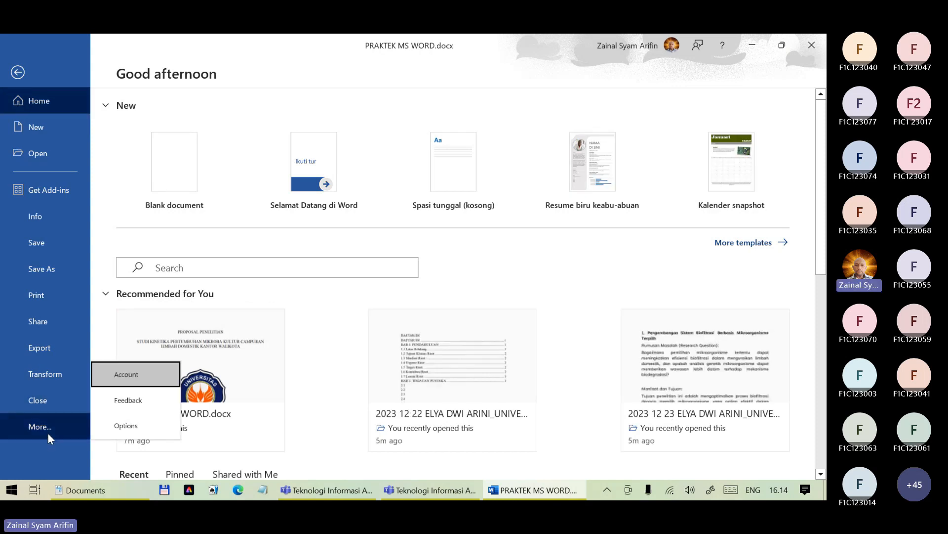
left_click(125, 425)
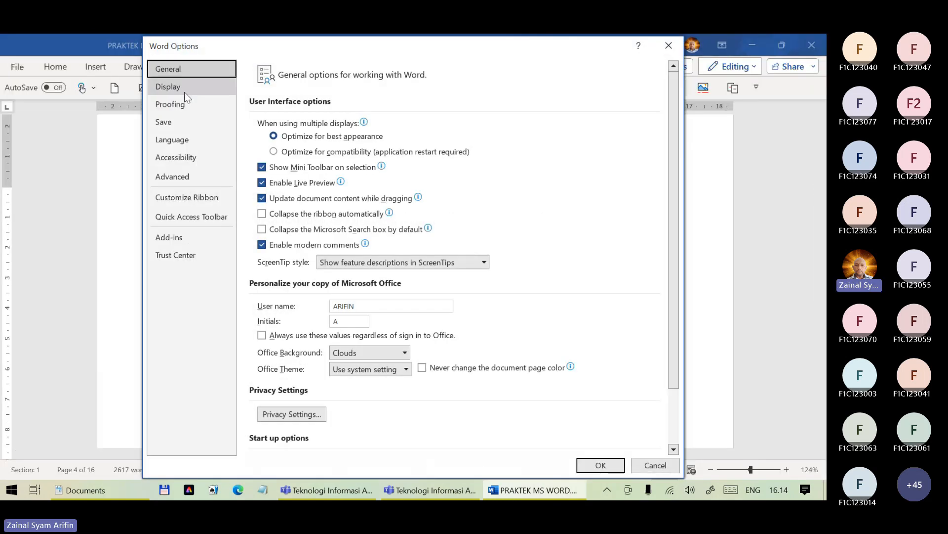
left_click(168, 89)
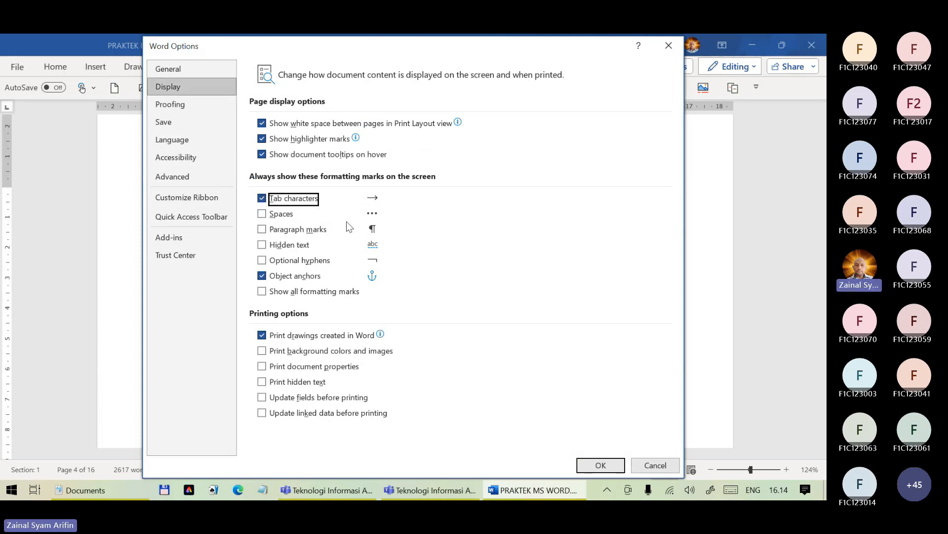
left_click(609, 467)
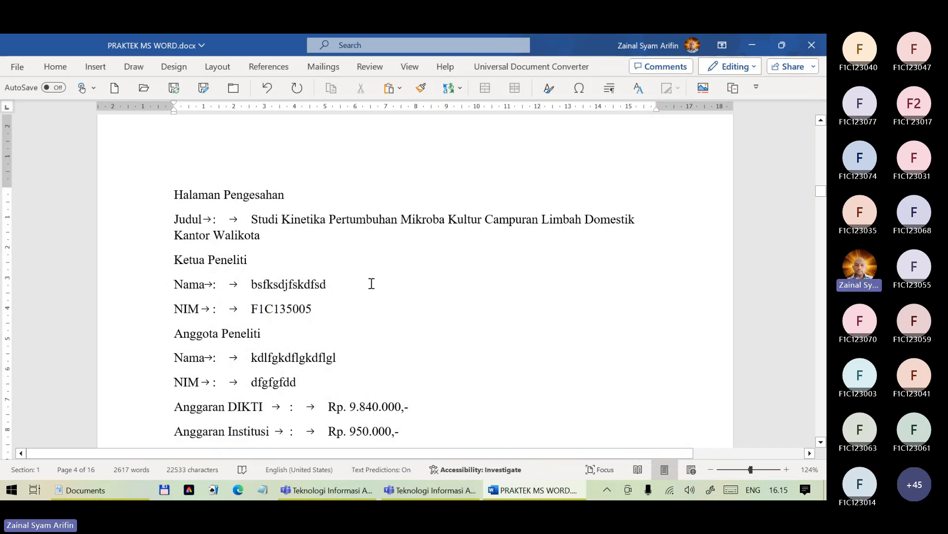
key("super+plus")
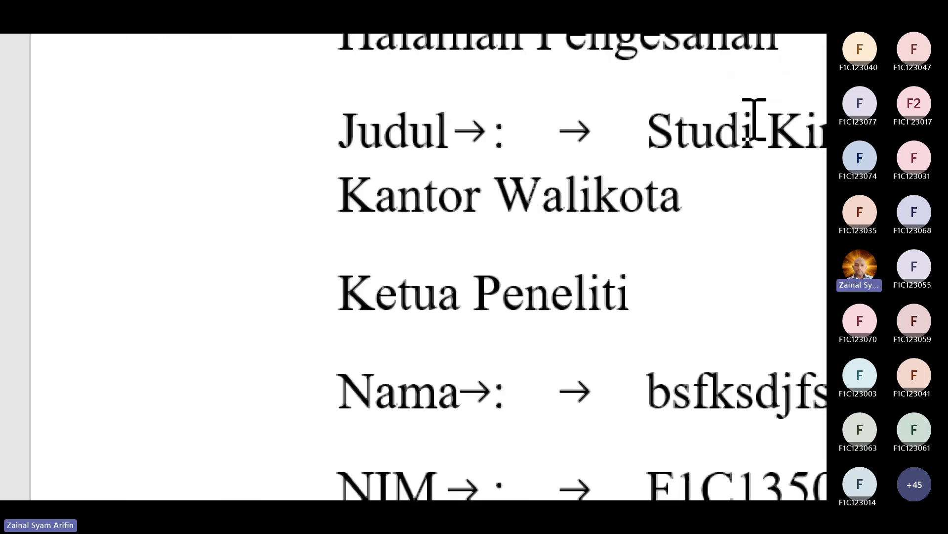
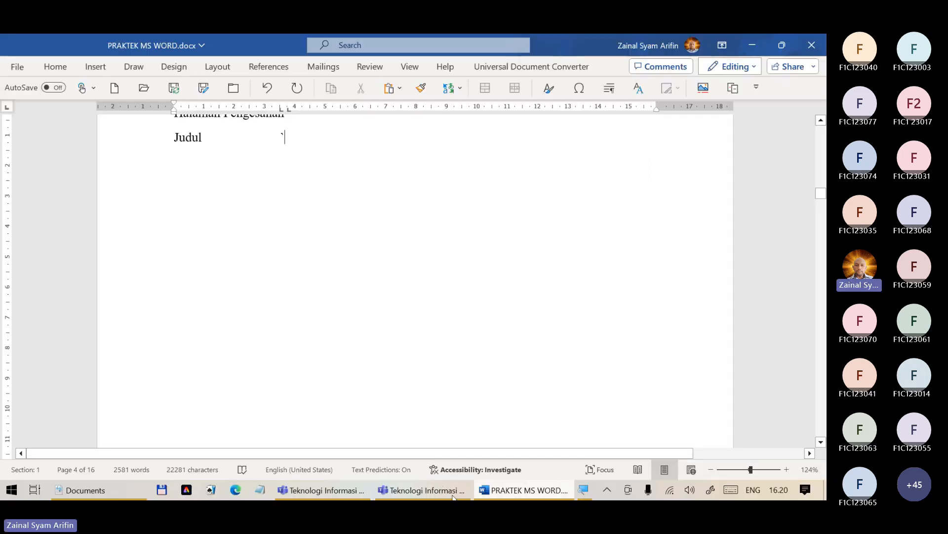
Undo the accidental overwriting of the approval-page text after "Judul" and check the lines down to "Anggaran Institusi"
scroll(326, 381, "down", 10)
scroll(324, 382, "up", 10)
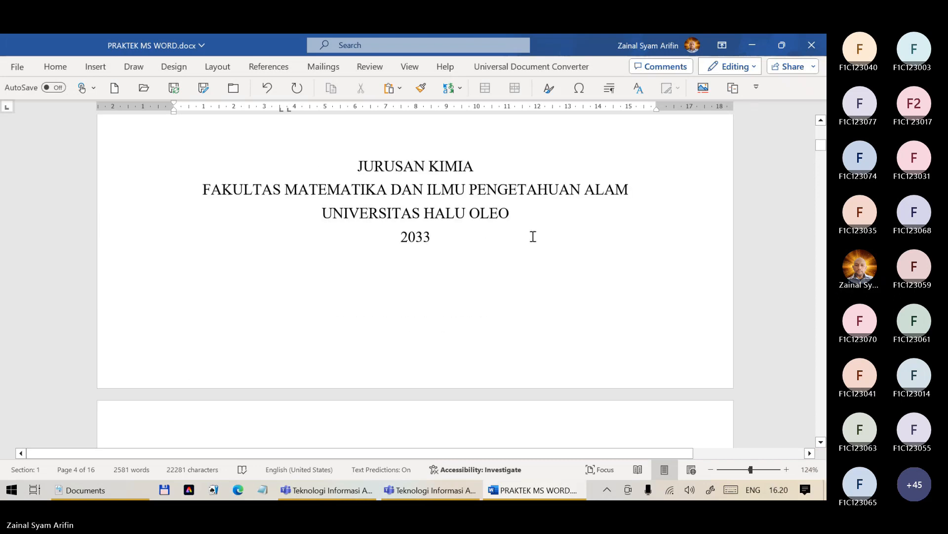
scroll(533, 237, "up", 10)
scroll(518, 242, "down", 15)
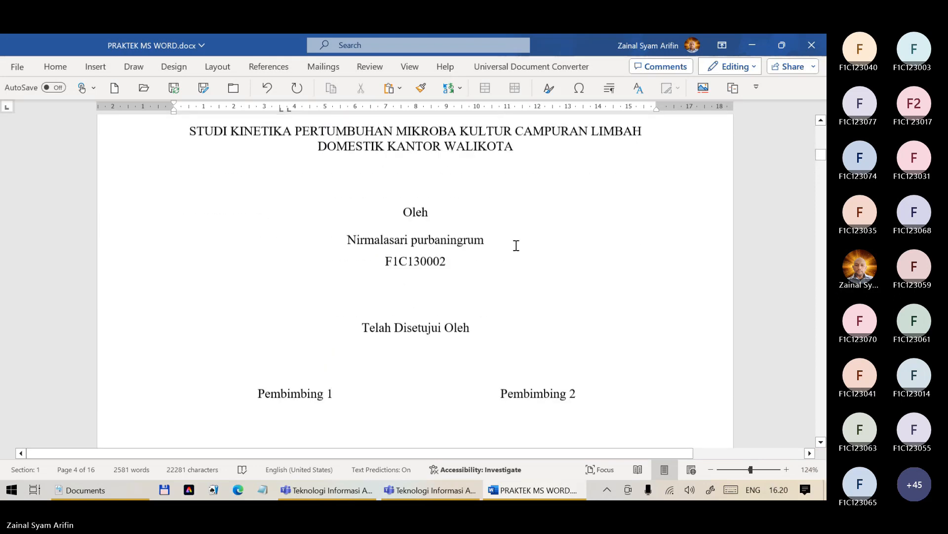
scroll(516, 245, "down", 6)
scroll(514, 245, "down", 15)
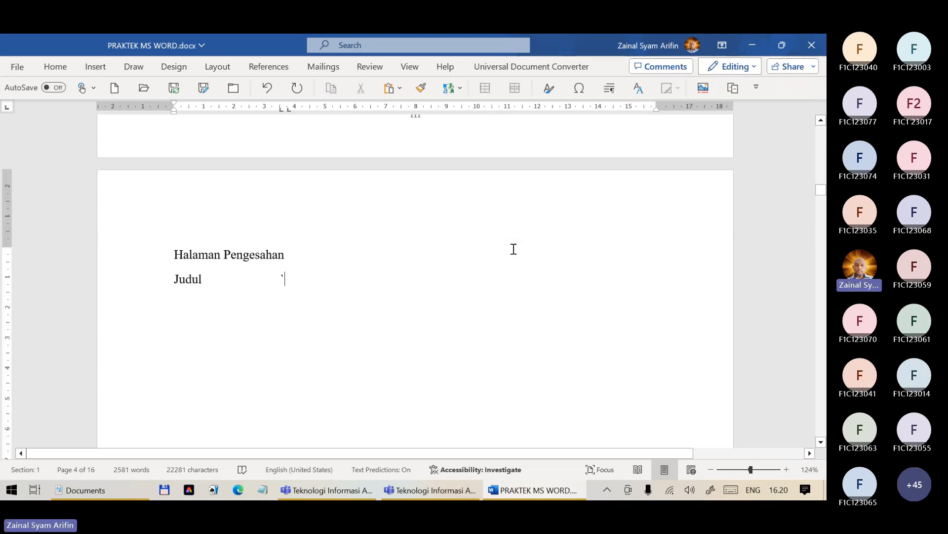
key("ctrl+z")
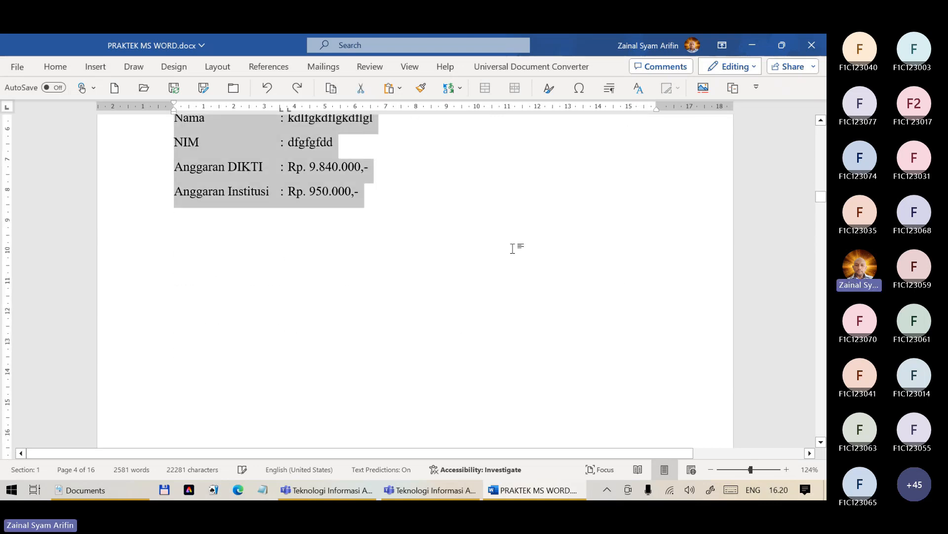
scroll(514, 251, "up", 10)
scroll(514, 250, "down", 13)
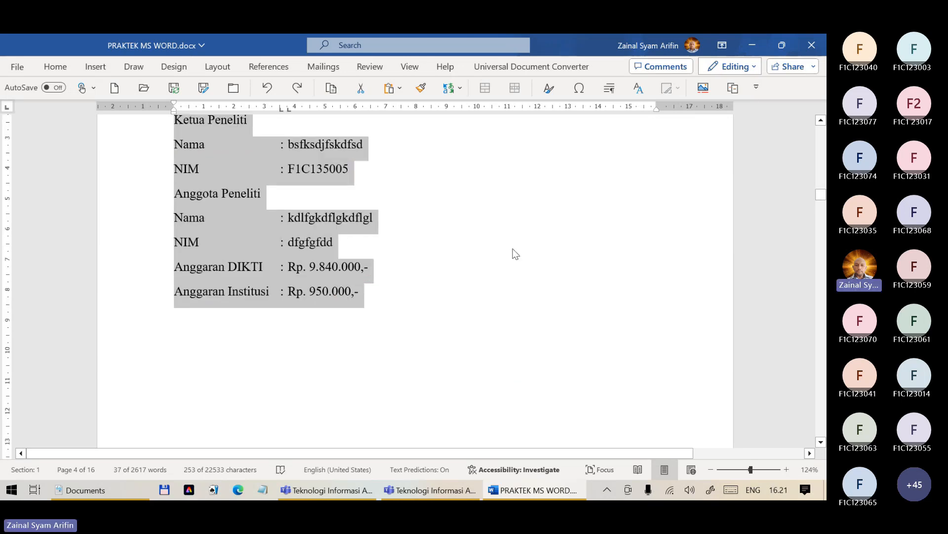
key("Delete")
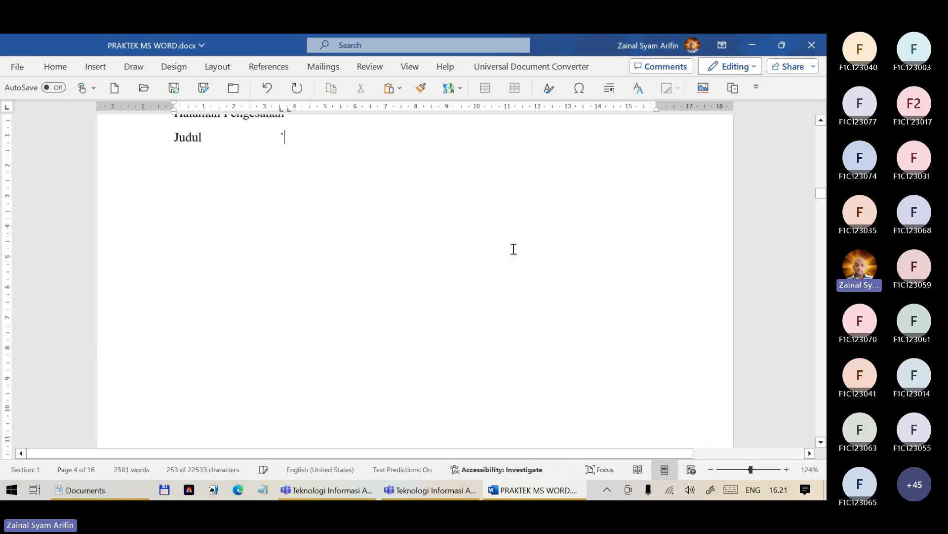
scroll(513, 246, "up", 2)
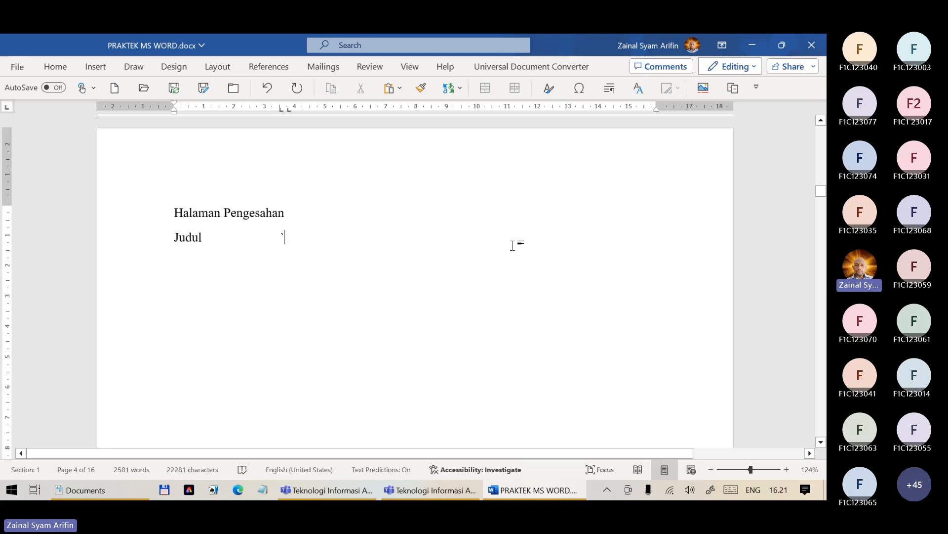
left_click(266, 88)
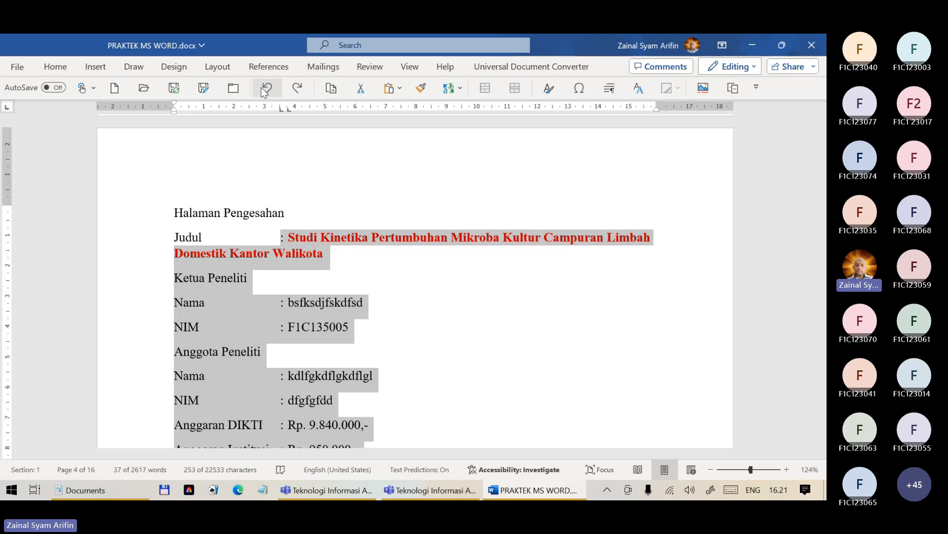
key("Delete")
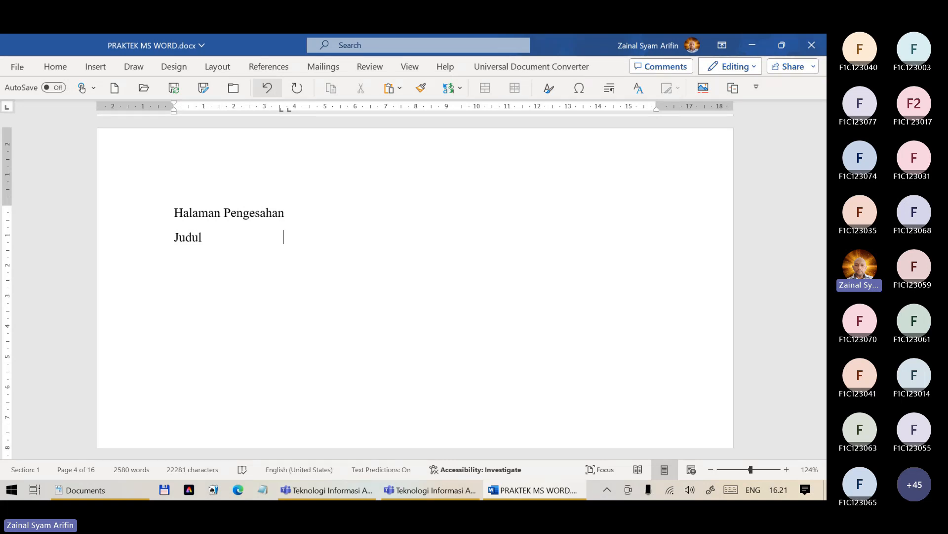
left_click(267, 89)
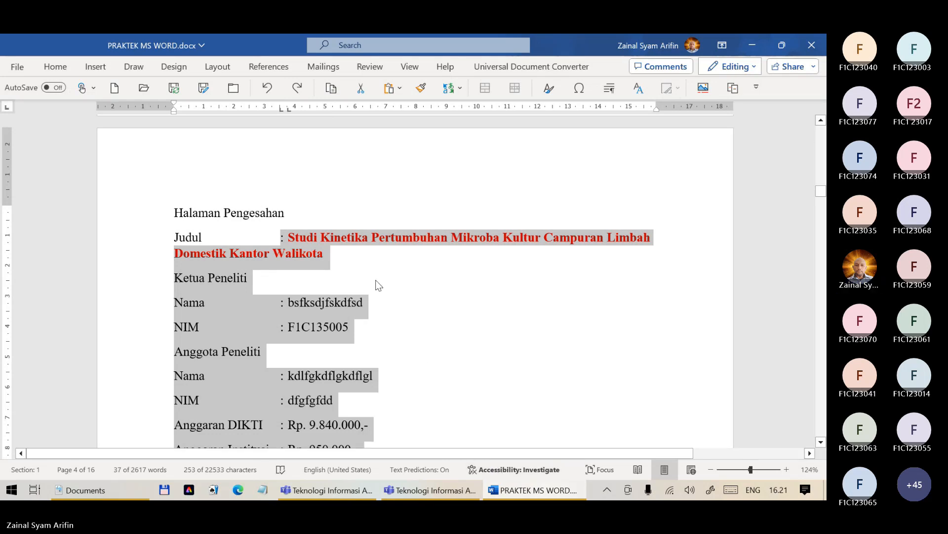
Set the hanging indent of the selected approval-page lines at the second tab stop, where the text after the colon starts
scroll(377, 282, "down", 3)
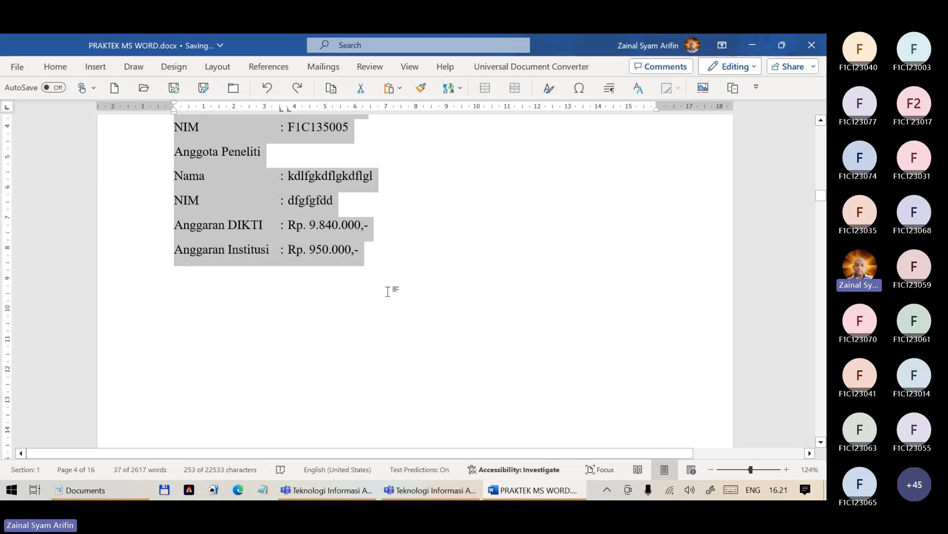
scroll(388, 291, "up", 4)
scroll(388, 291, "up", 1)
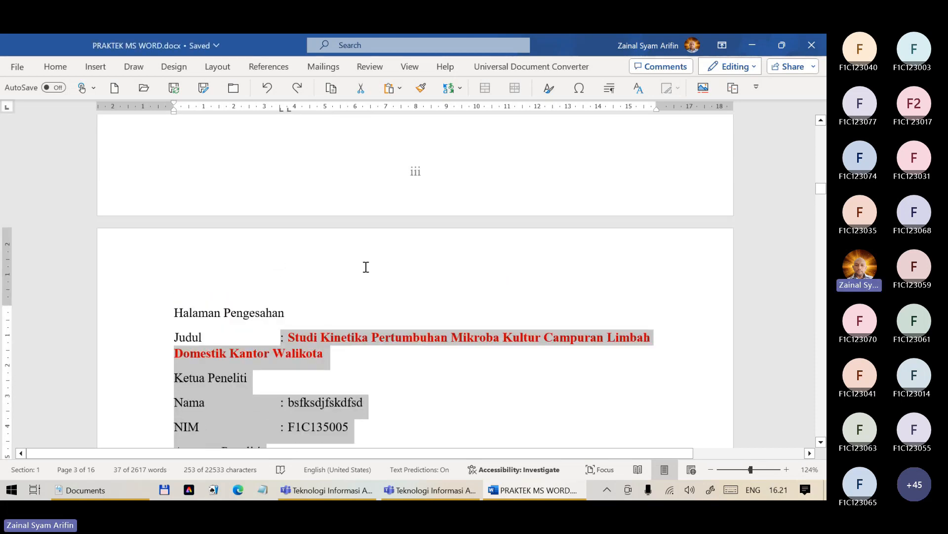
scroll(367, 269, "down", 2)
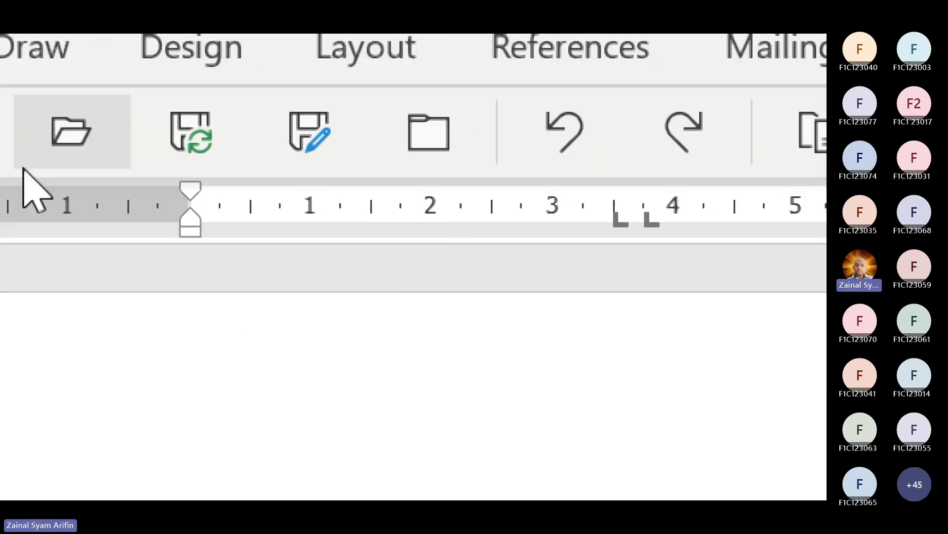
mouse_move(244, 237)
left_mouse_down()
mouse_move(332, 238)
mouse_move(238, 244)
left_mouse_up()
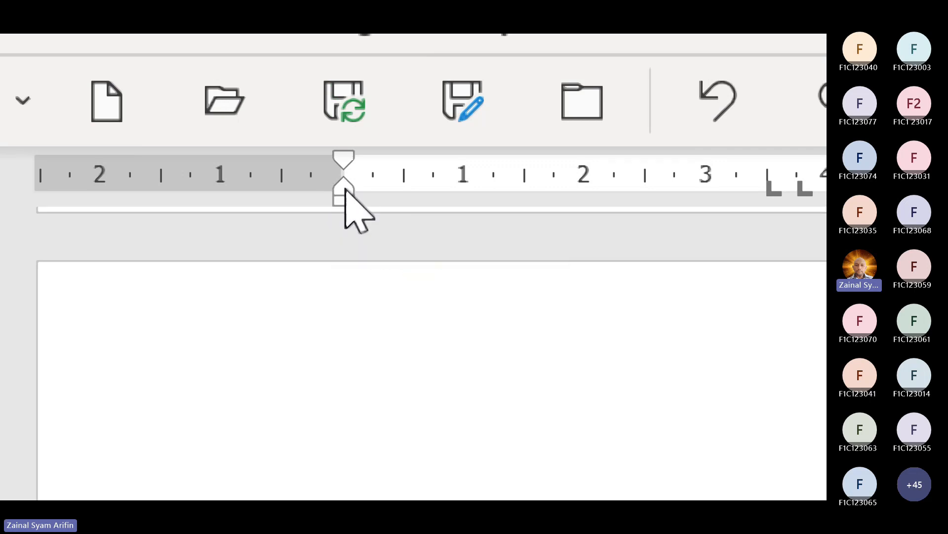
mouse_move(345, 184)
left_mouse_down()
mouse_move(437, 173)
mouse_move(884, 217)
mouse_move(823, 218)
left_mouse_up()
left_click_drag(656, 216, 643, 218)
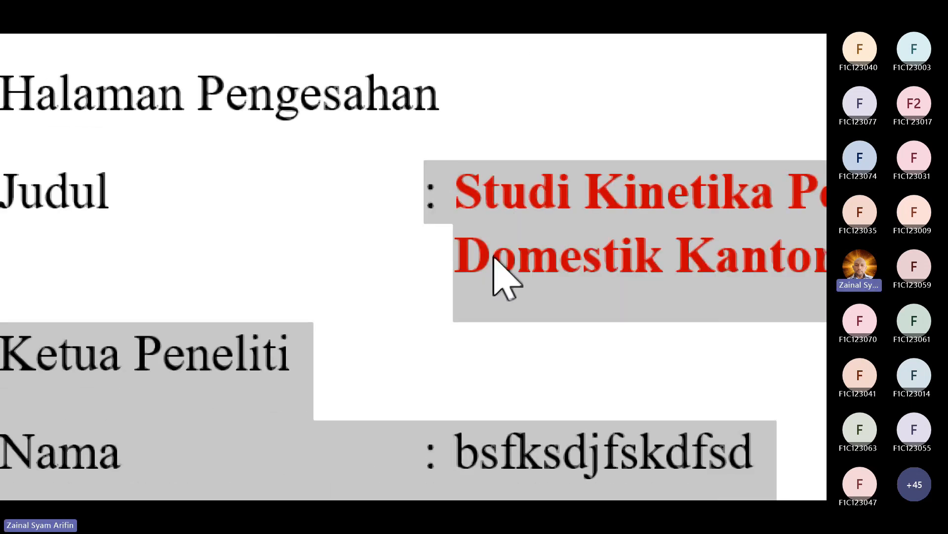
Append a long run of filler words, starting "sdkjshd fjksd hfjksd", to the red title after "Kantor Walikota"
left_click(517, 259)
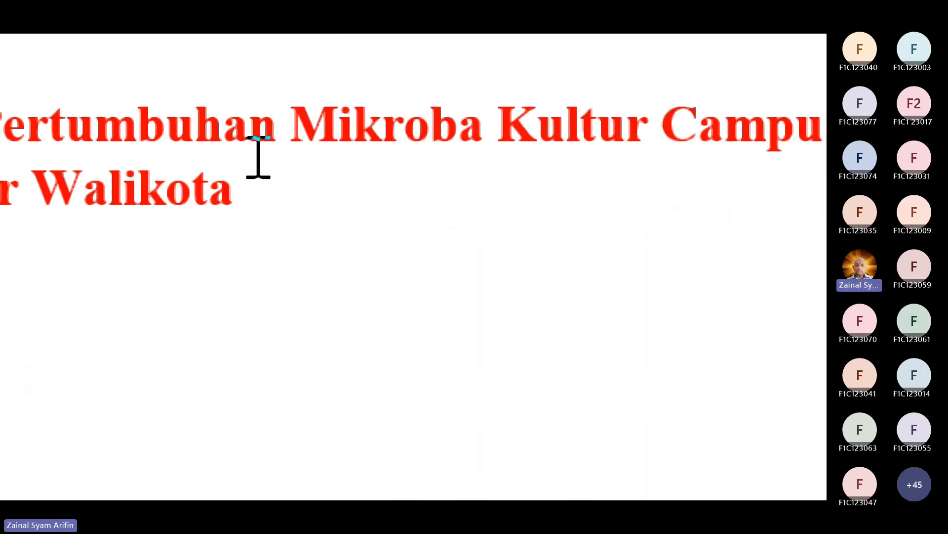
left_click(615, 271)
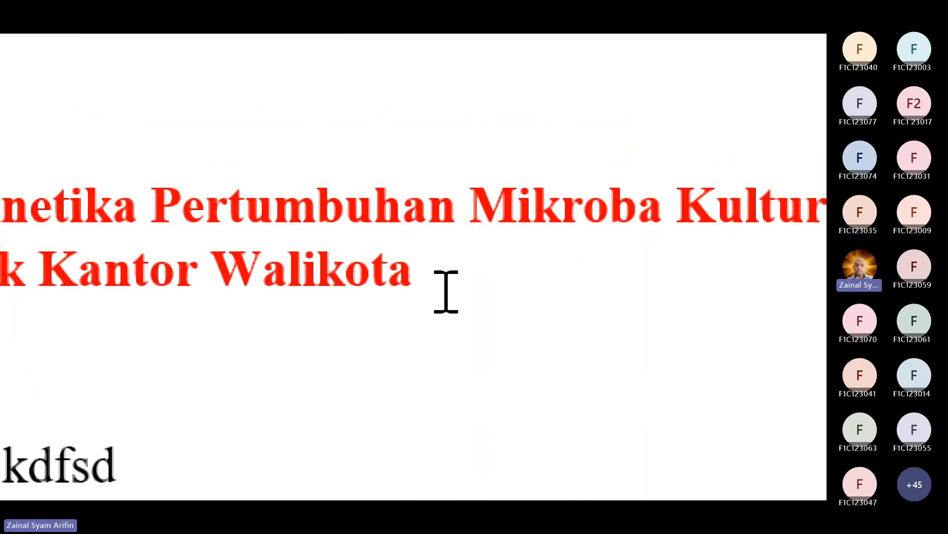
type("sd")
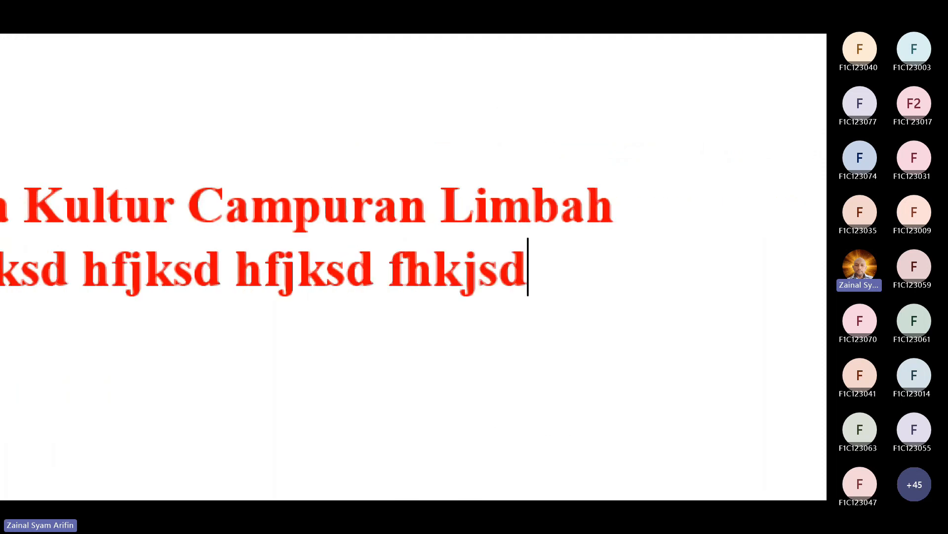
type("kjshd fjksd hfjksd hfjksd fhkjsd fjkds fhsdjk fhsdkj fhksdj fhksdj fhsdjkf hdksj fhdskj fhdks fhskd fh")
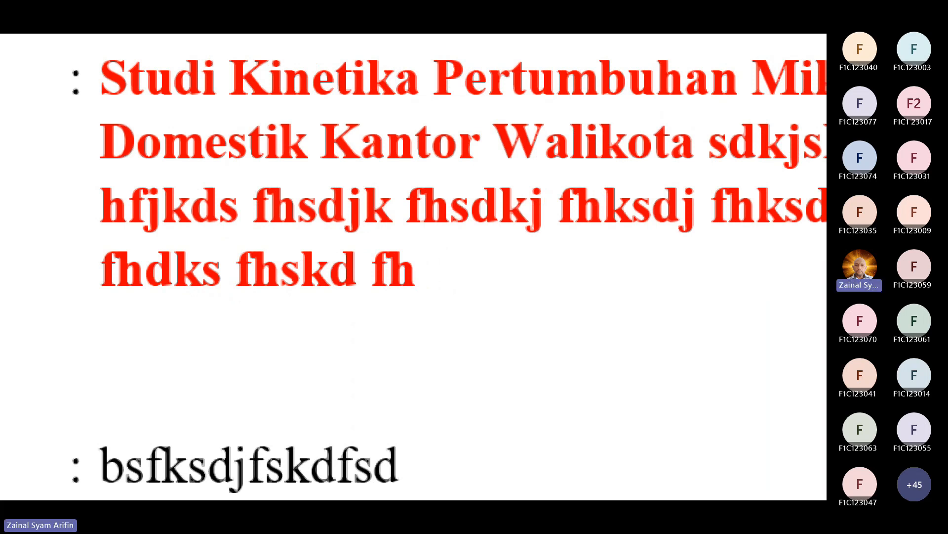
key("Right")
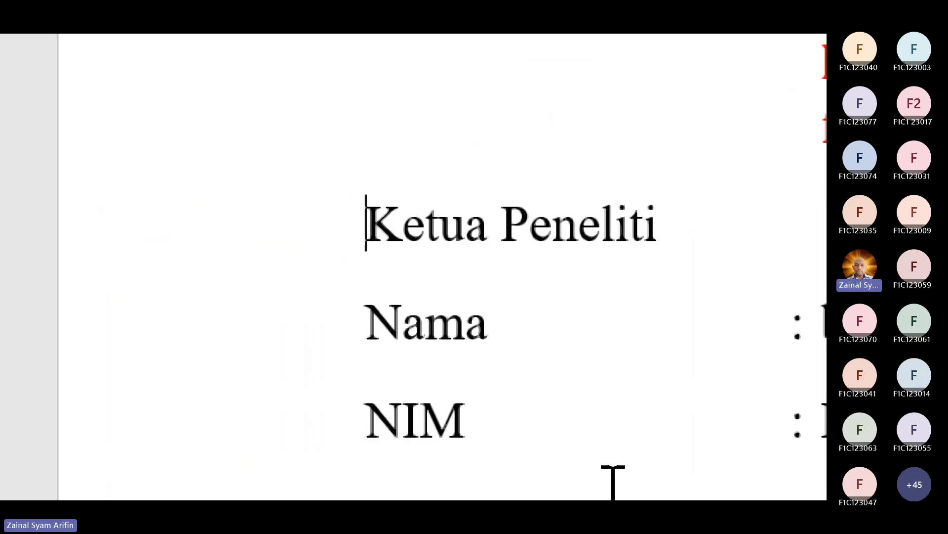
Append a long run of filler words, starting "s sd sdgfsd fjhsd fjh", to the Nama entry under Ketua Peneliti
scroll(617, 477, "down", 8)
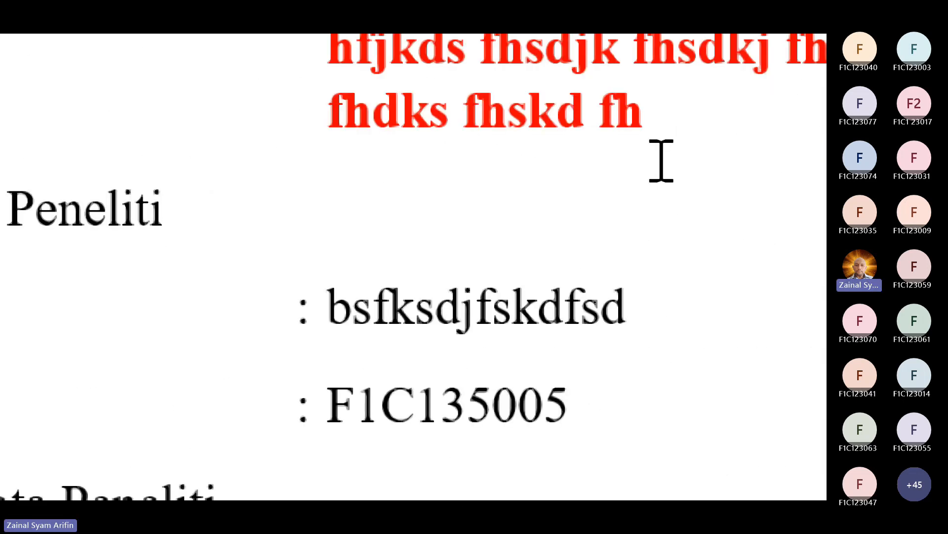
left_click(749, 306)
type("s")
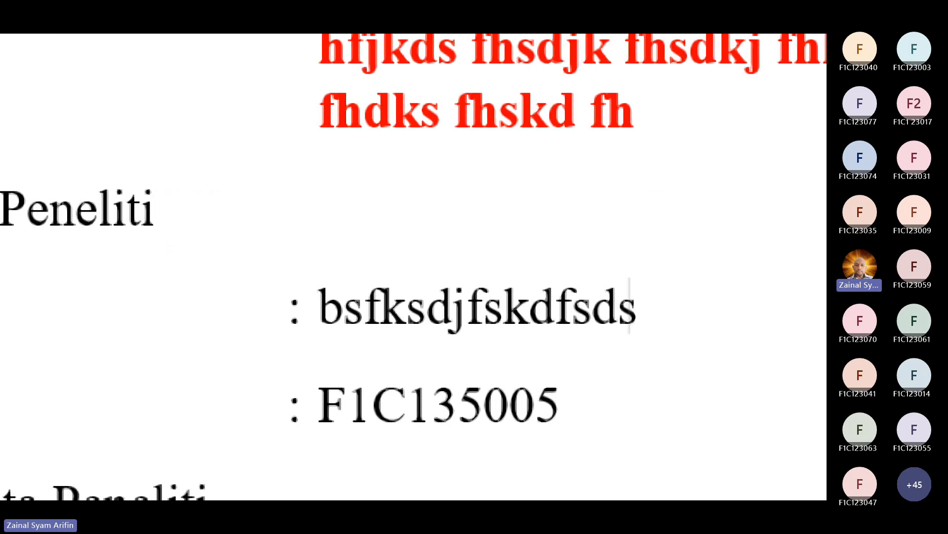
type(" sd sdgfsd fjhsd fjh fdjshf dfsdjf sdjh sdjhfg sdjhfg sd")
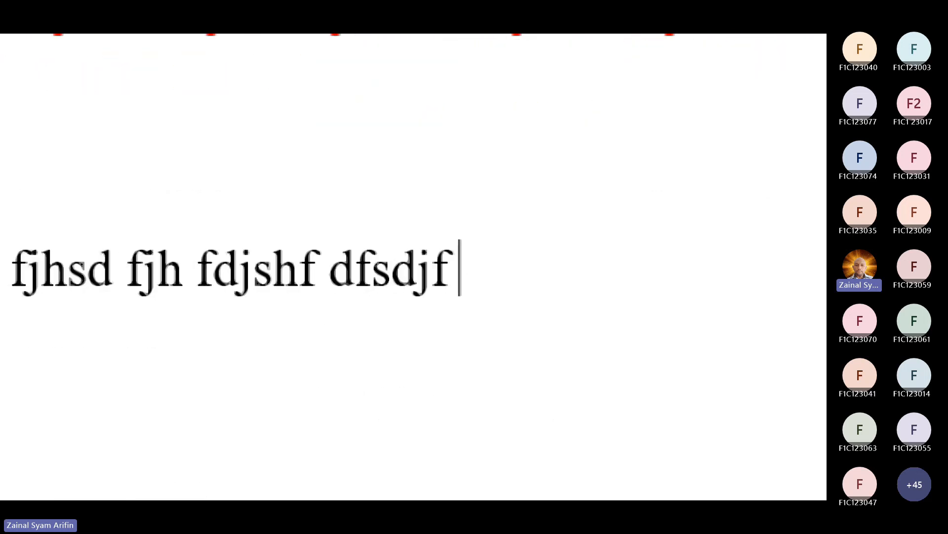
type("fhgsdhf gdshfsdhf dsjh")
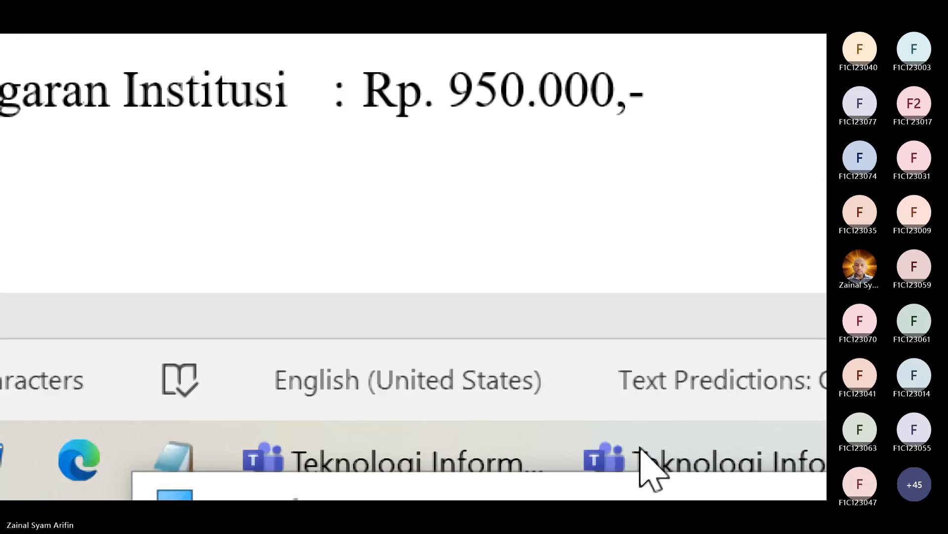
left_click(750, 493)
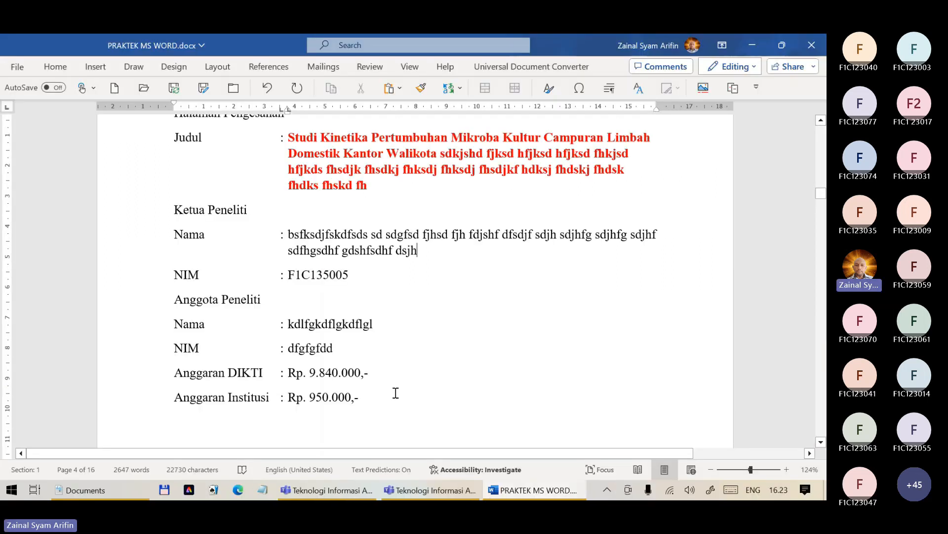
Review the alignment of the approval-page lines from Judul down to Anggaran Institusi and put the cursor after the last amount
scroll(413, 339, "up", 3)
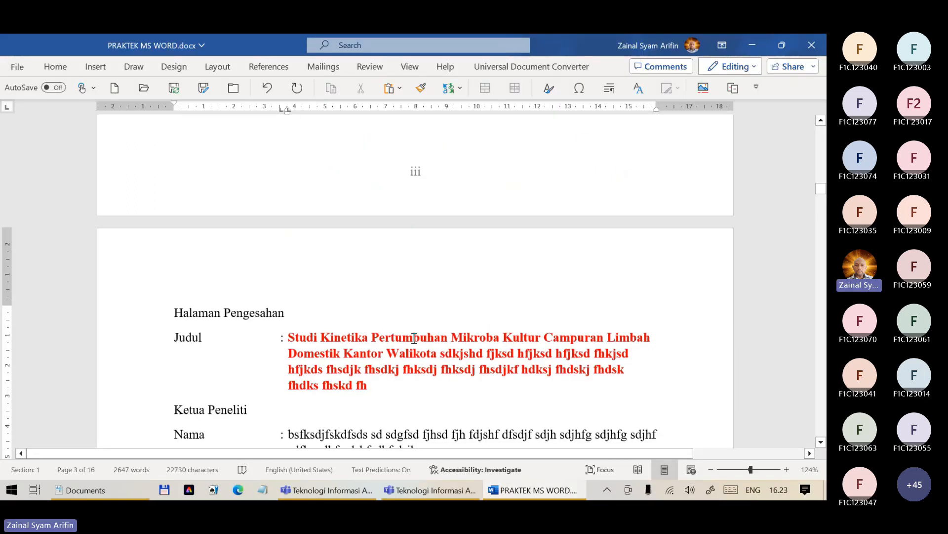
scroll(241, 259, "down", 3)
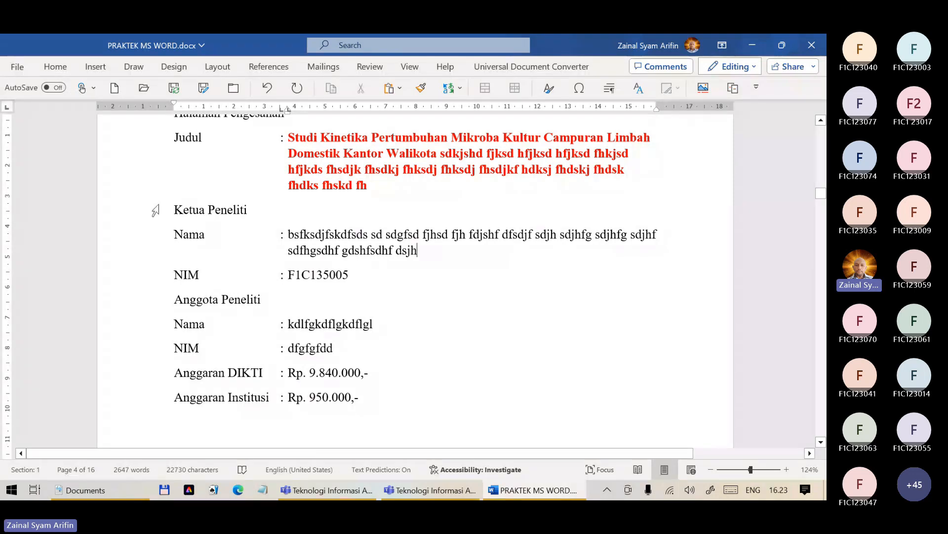
scroll(143, 215, "down", 3)
scroll(143, 215, "down", 3)
scroll(148, 212, "up", 4)
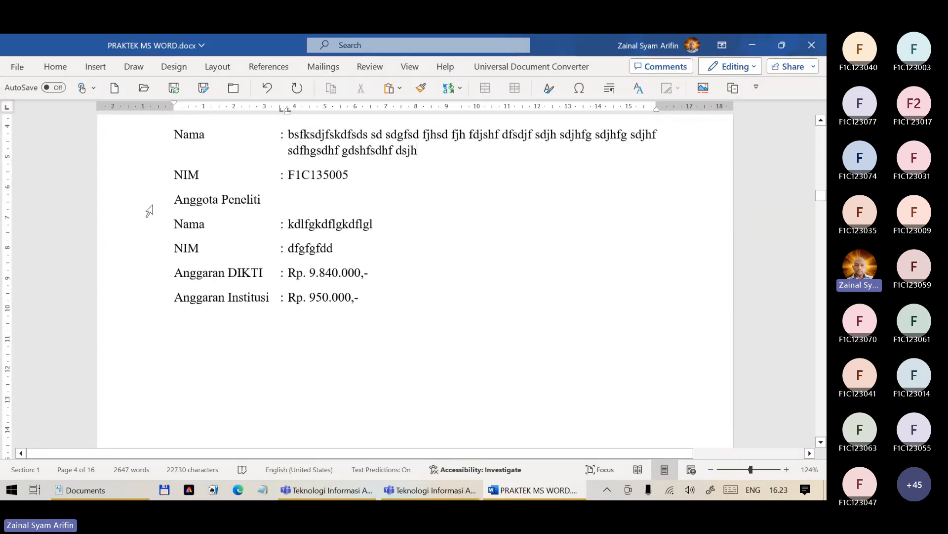
left_click(356, 297)
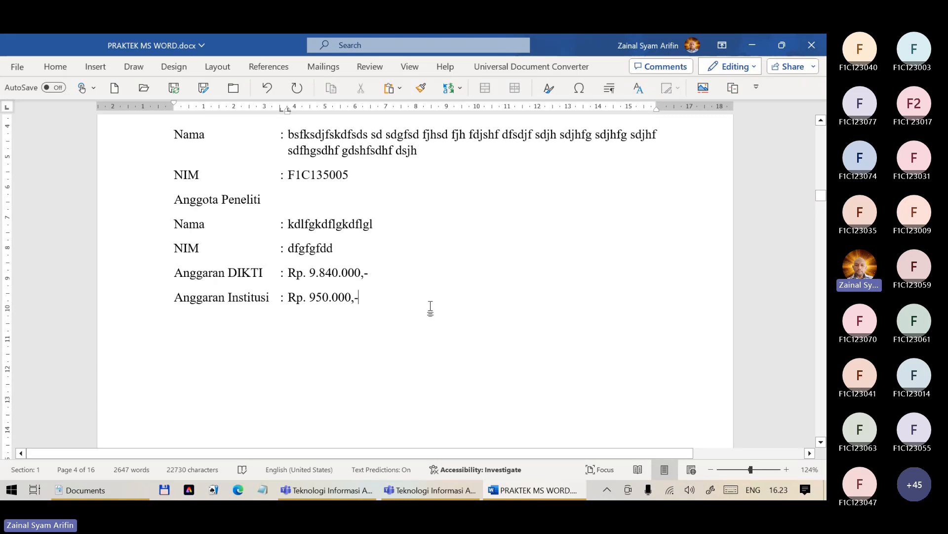
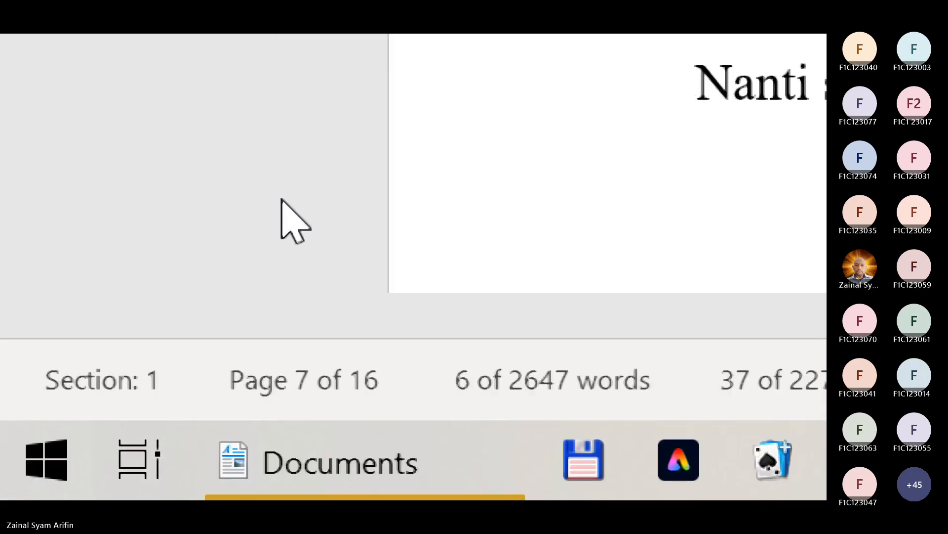
Look through the alphabetical list of programs installed in Windows, then close the list
key("super")
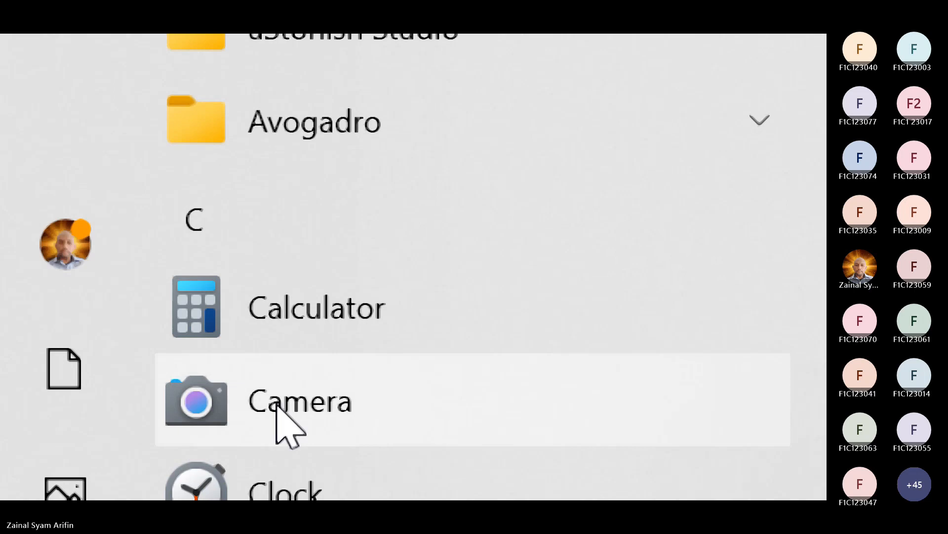
scroll(286, 426, "down", 5)
scroll(276, 395, "down", 15)
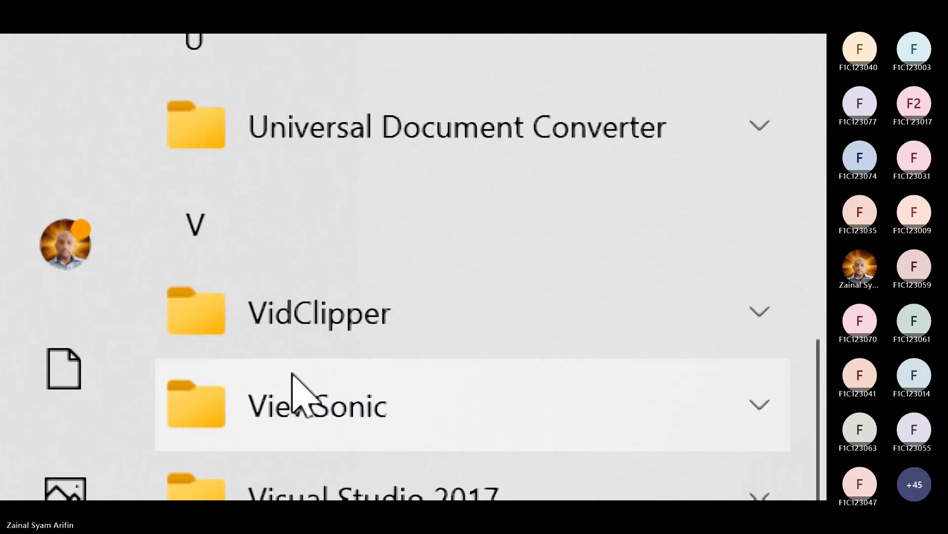
scroll(298, 341, "up", 10)
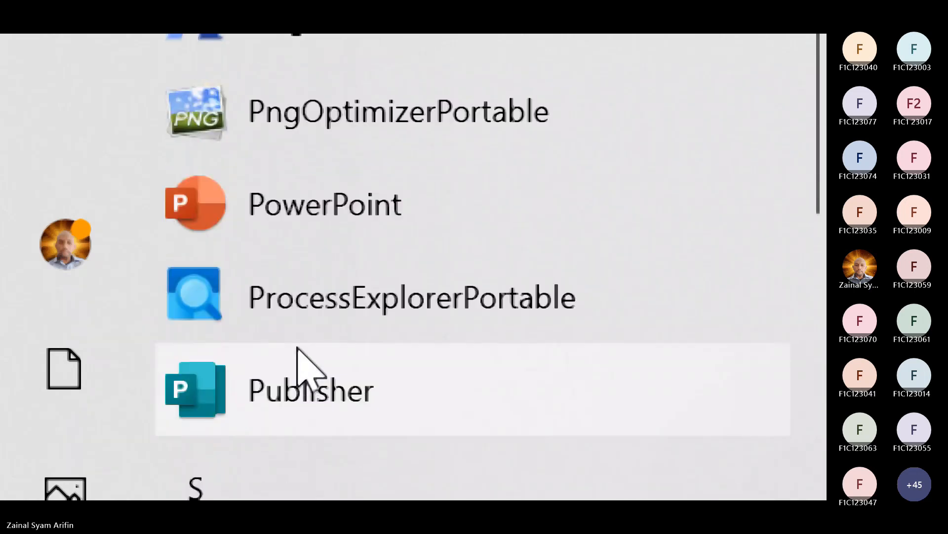
scroll(298, 349, "up", 4)
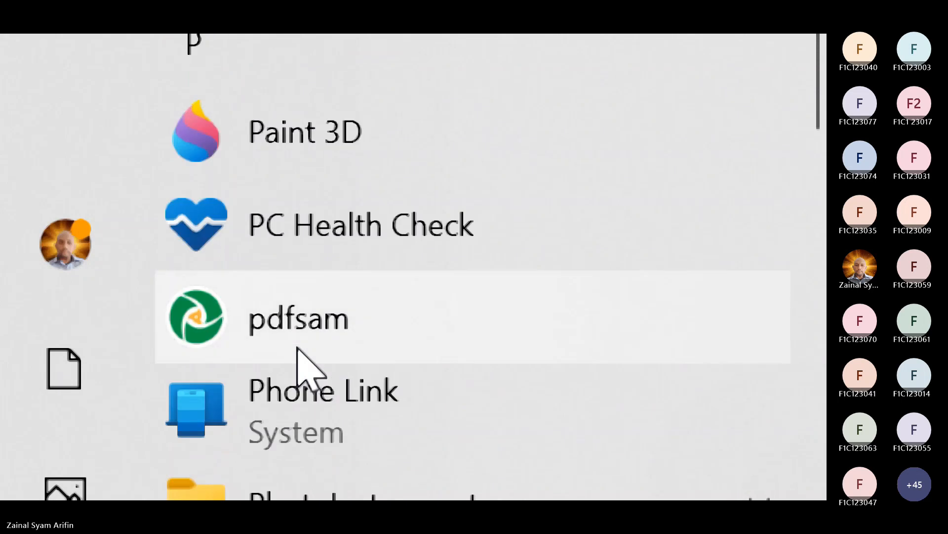
scroll(298, 348, "down", 3)
scroll(298, 348, "up", 6)
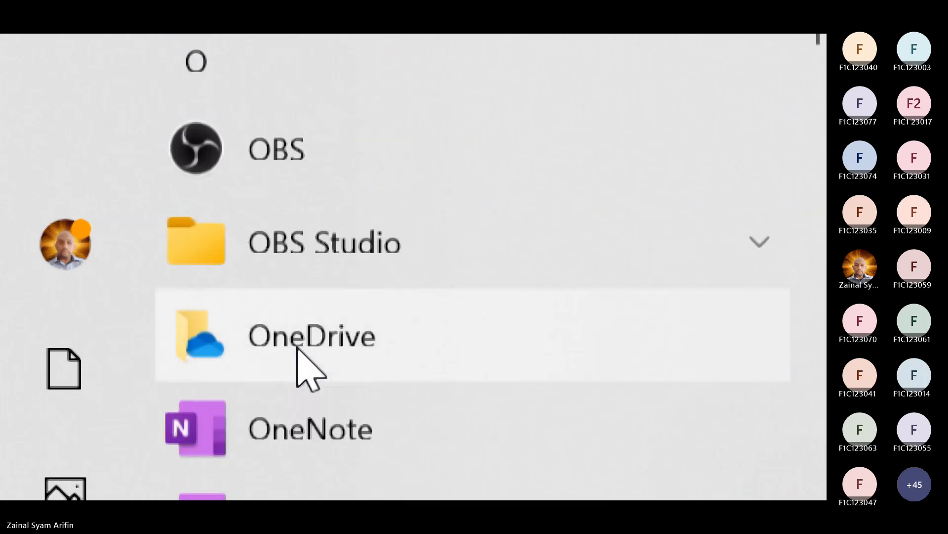
scroll(298, 348, "up", 3)
scroll(298, 348, "down", 6)
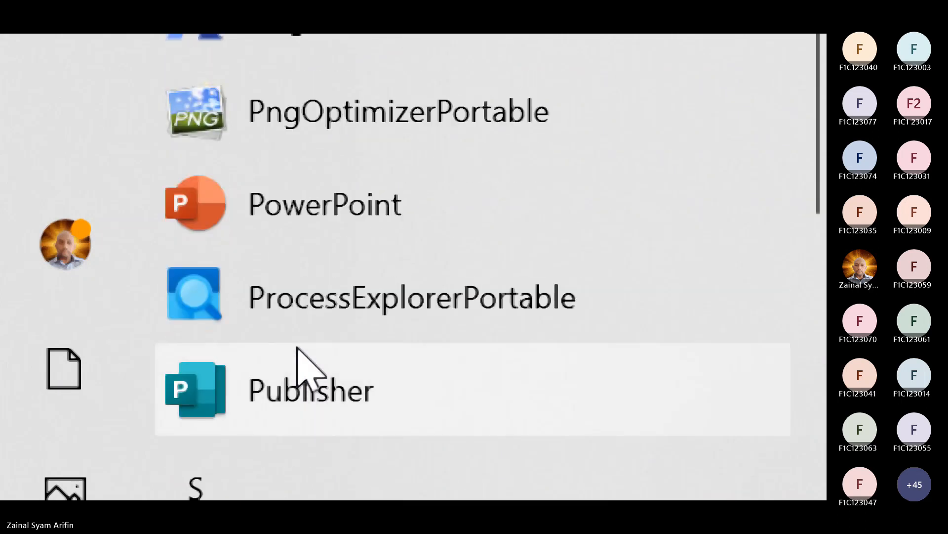
scroll(298, 349, "up", 4)
scroll(297, 347, "down", 4)
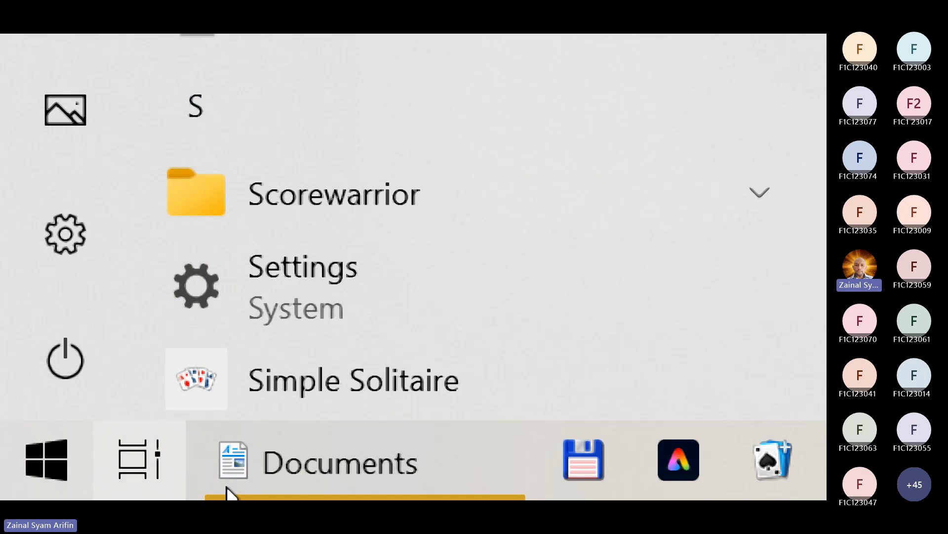
left_click(40, 452)
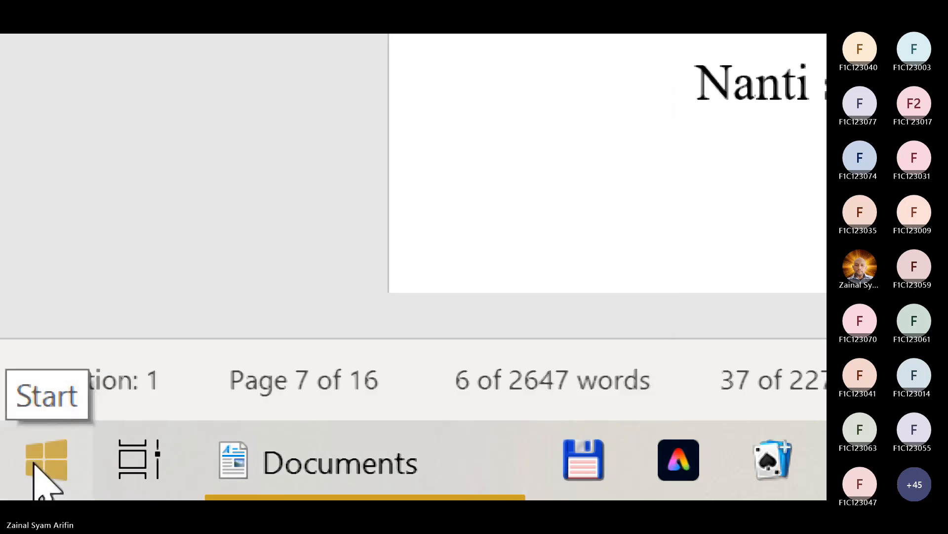
left_click(30, 464)
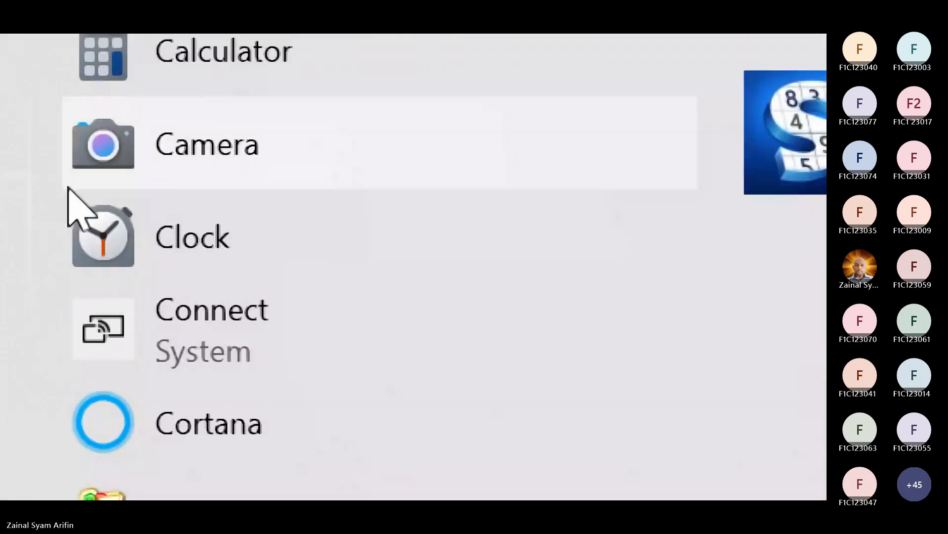
scroll(266, 317, "down", 15)
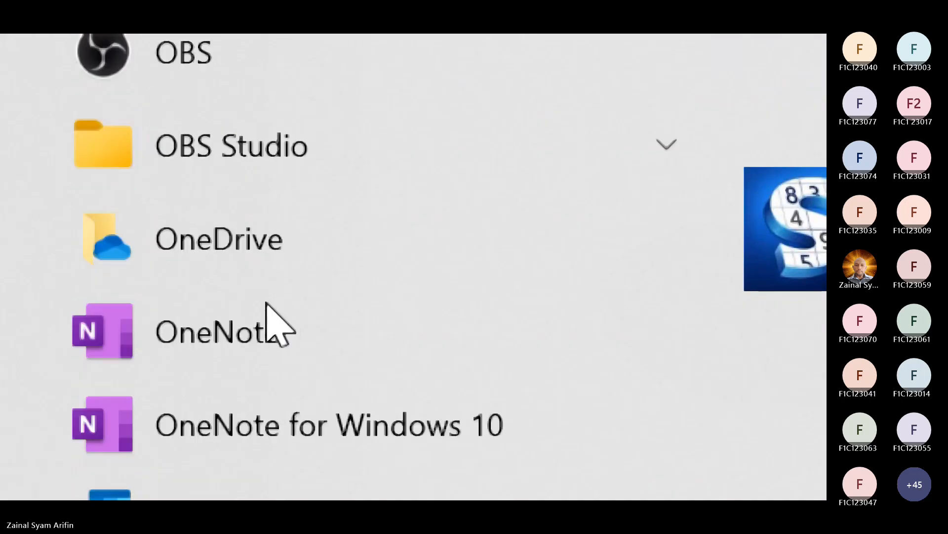
scroll(267, 304, "up", 3)
scroll(269, 313, "up", 3)
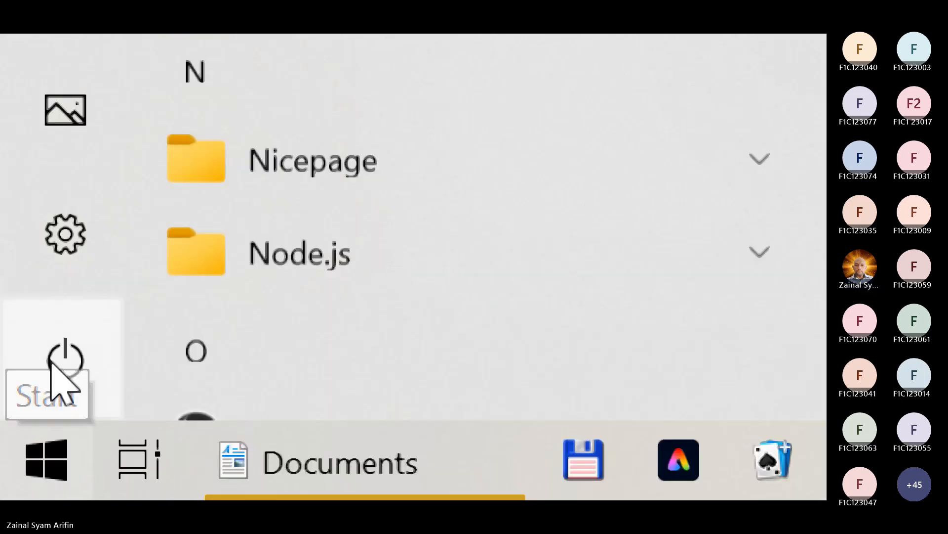
mouse_move(51, 363)
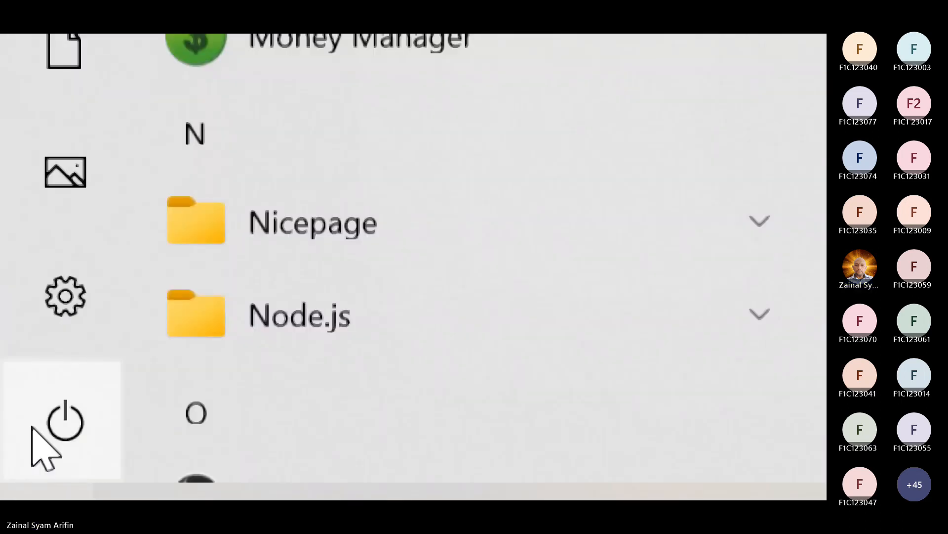
mouse_move(52, 277)
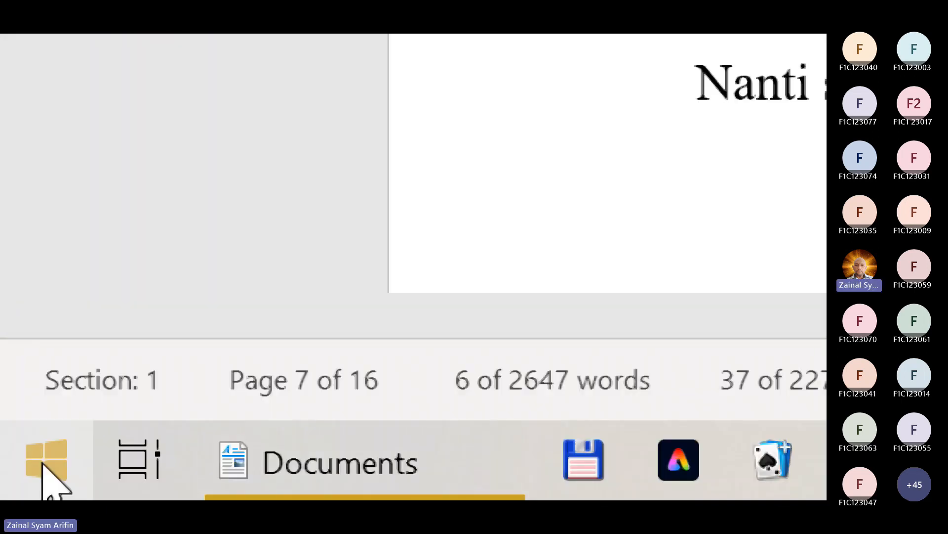
Find the Windows Accessories folder in the list of installed programs and expand it
left_click(52, 466)
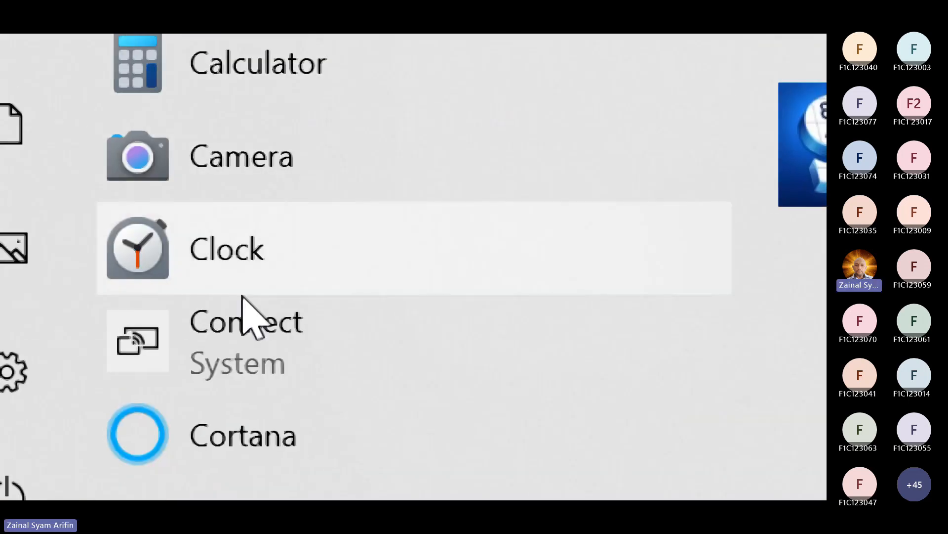
scroll(296, 178, "down", 5)
scroll(212, 309, "down", 15)
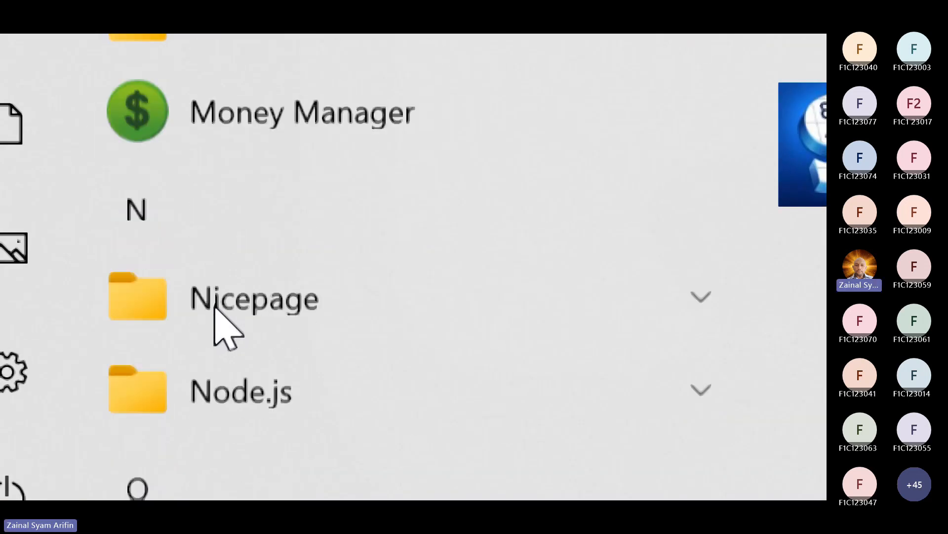
scroll(214, 309, "down", 15)
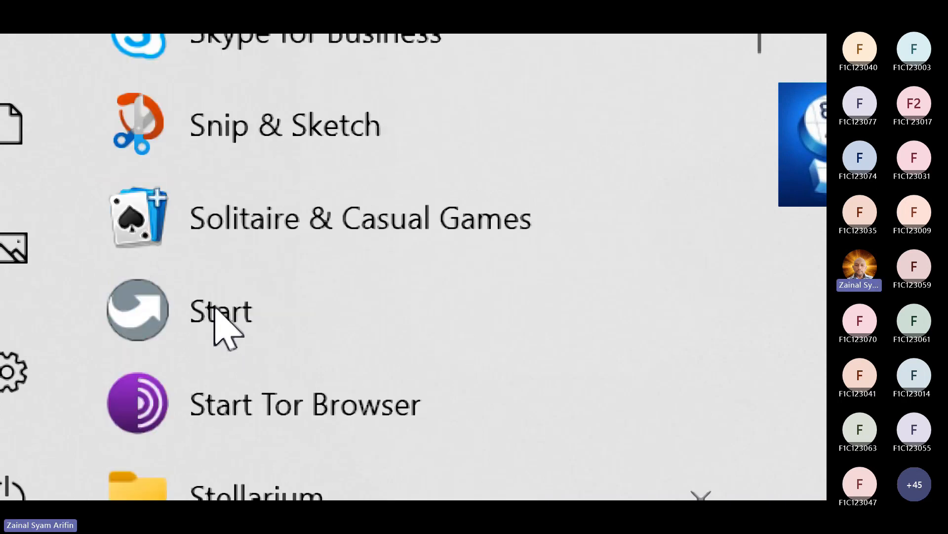
scroll(217, 309, "down", 8)
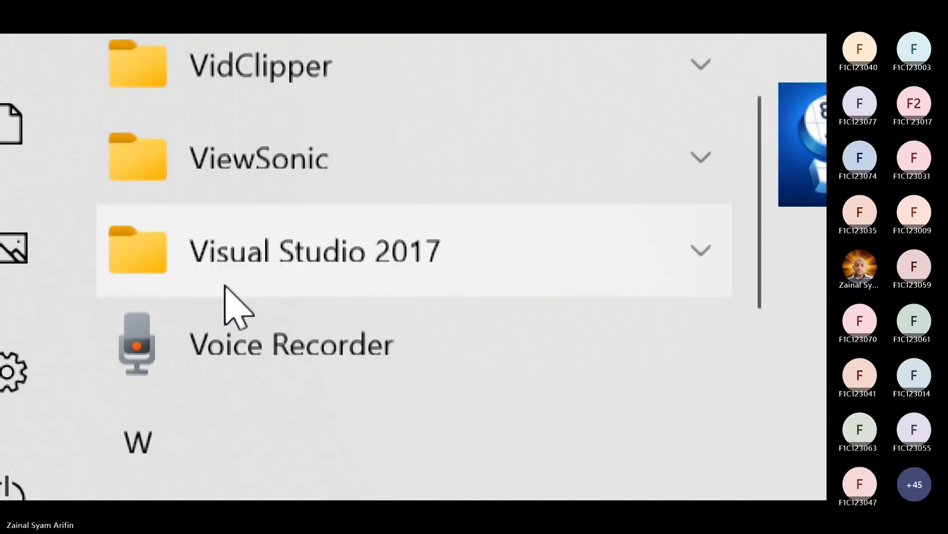
scroll(226, 296, "up", 6)
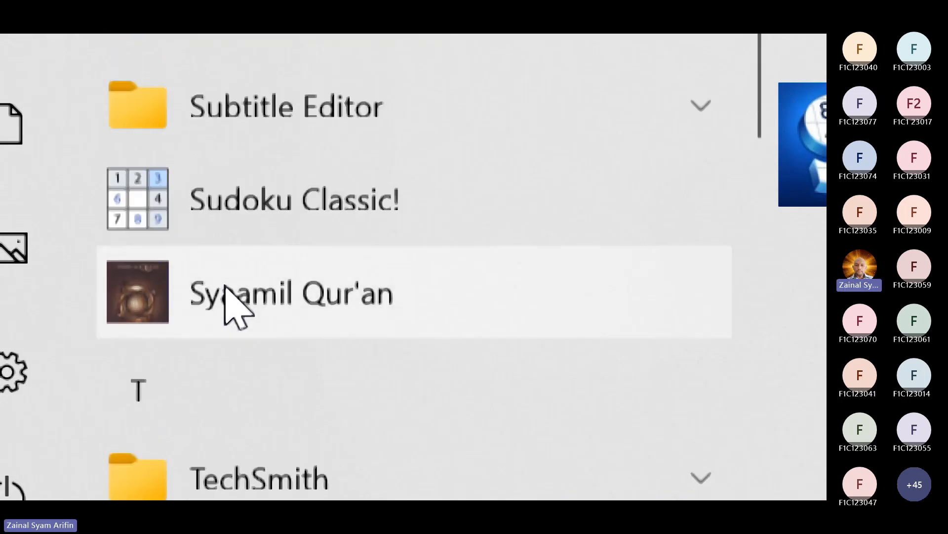
scroll(226, 286, "up", 8)
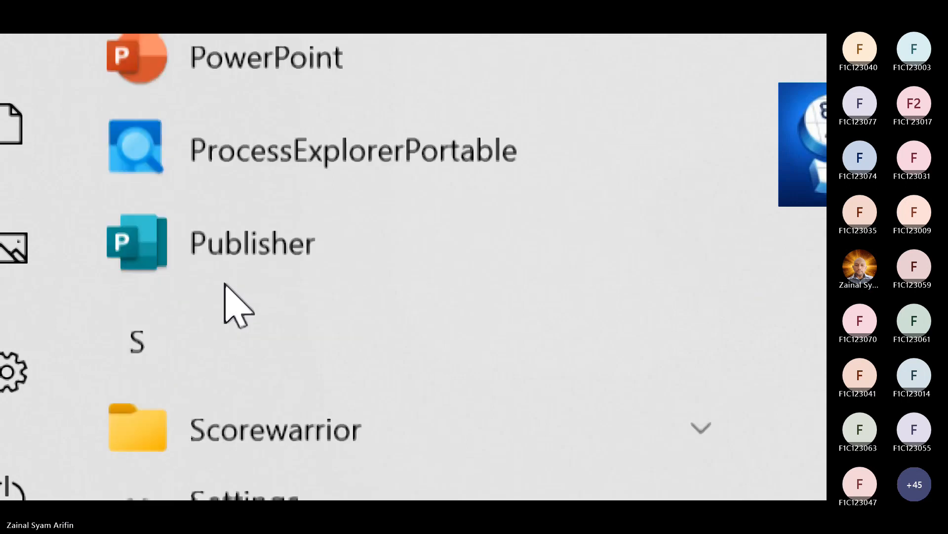
scroll(225, 286, "down", 15)
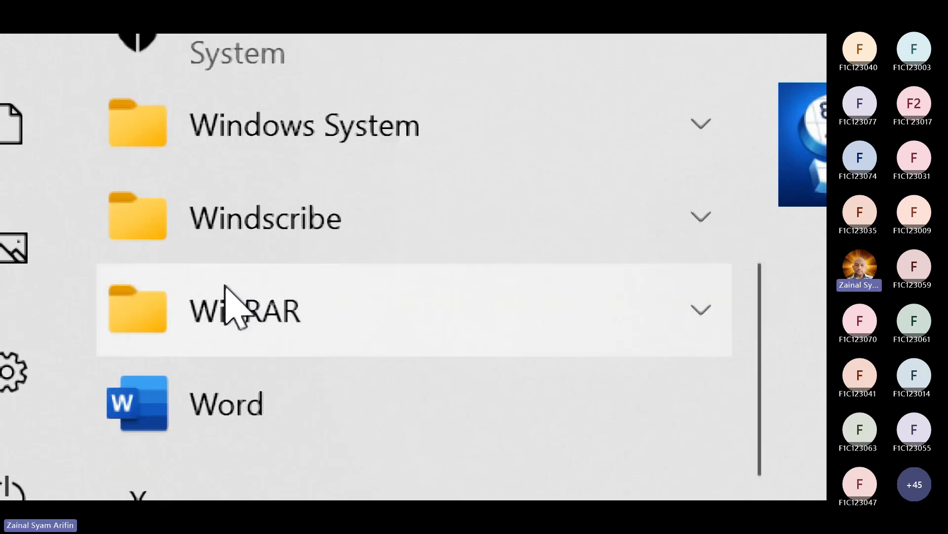
scroll(351, 219, "up", 3)
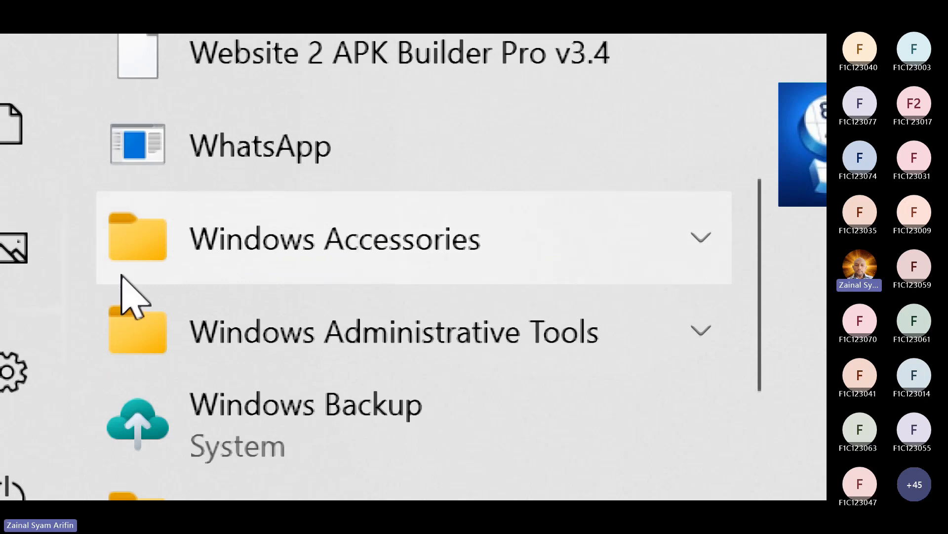
left_click(160, 273)
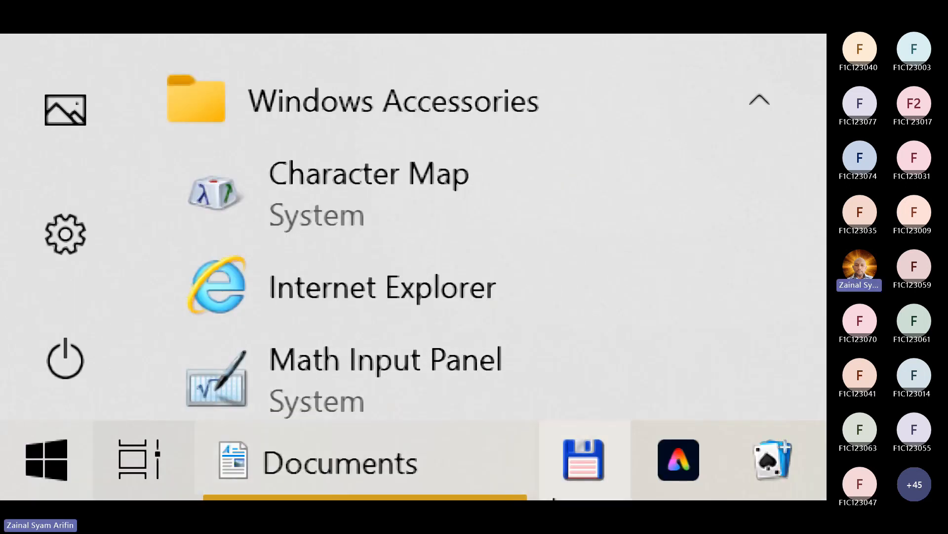
Look through the tools in the Windows Accessories folder from Character Map to Windows Fax and Scan, then leave the list
scroll(555, 201, "down", 5)
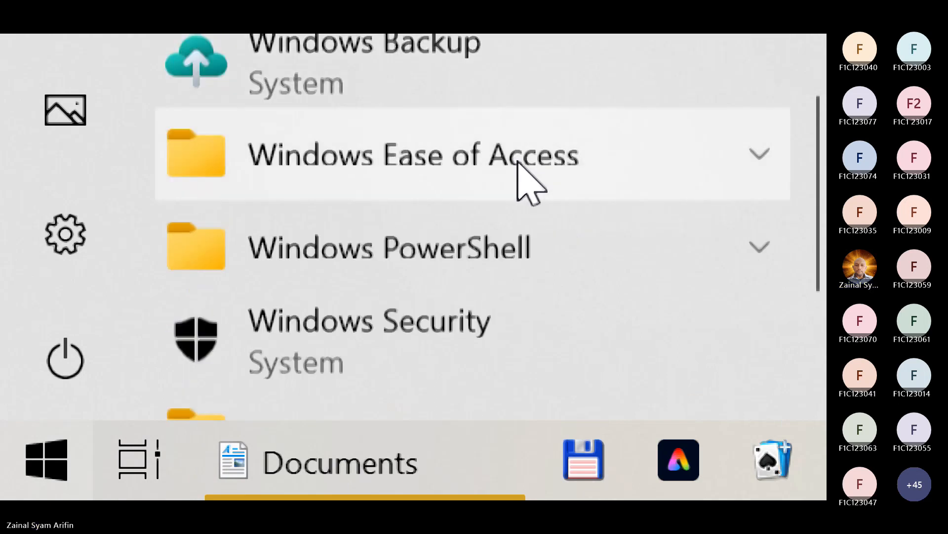
scroll(518, 163, "up", 3)
scroll(517, 183, "down", 3)
scroll(517, 183, "up", 3)
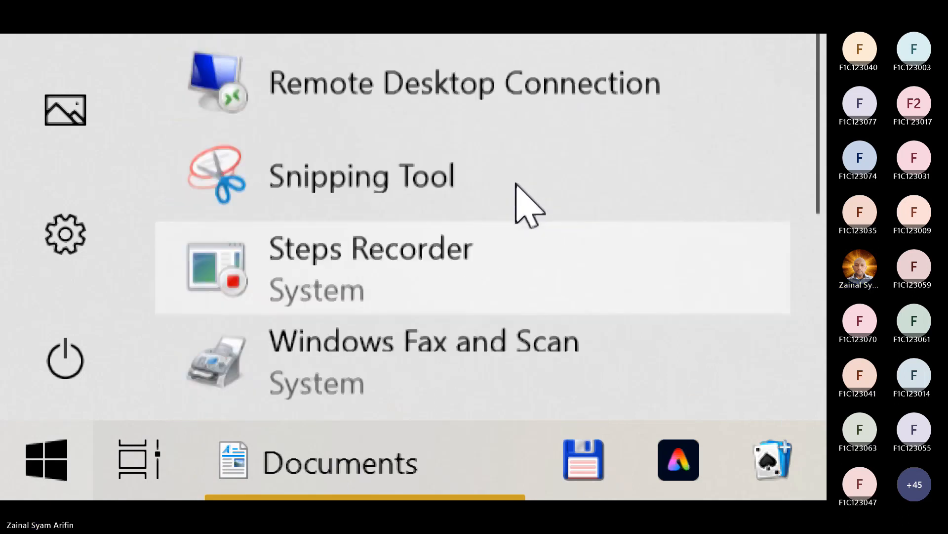
scroll(516, 182, "up", 3)
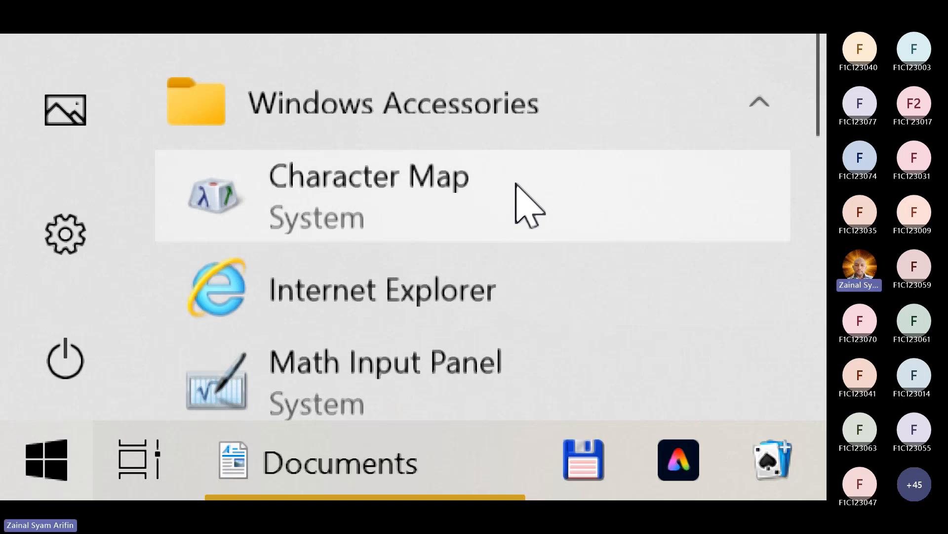
scroll(538, 173, "down", 3)
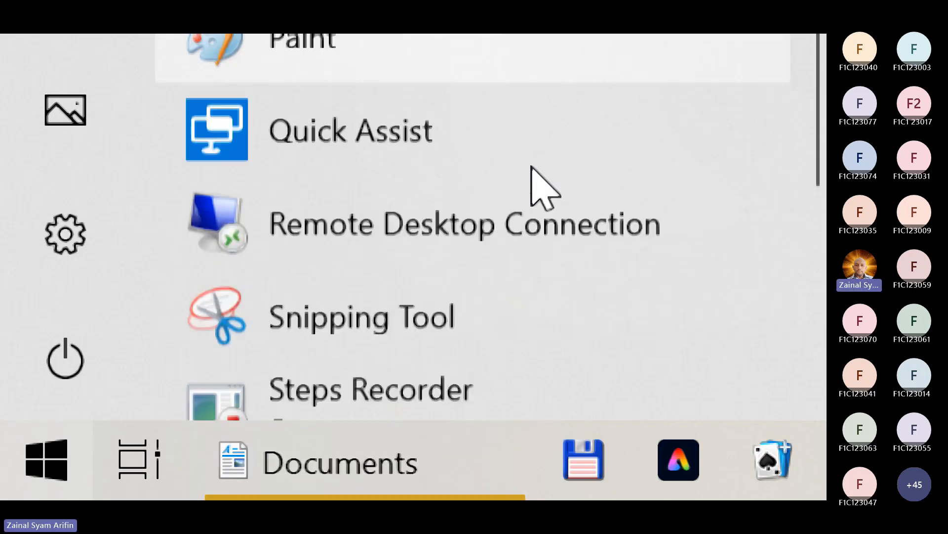
scroll(505, 161, "up", 3)
left_click(505, 148)
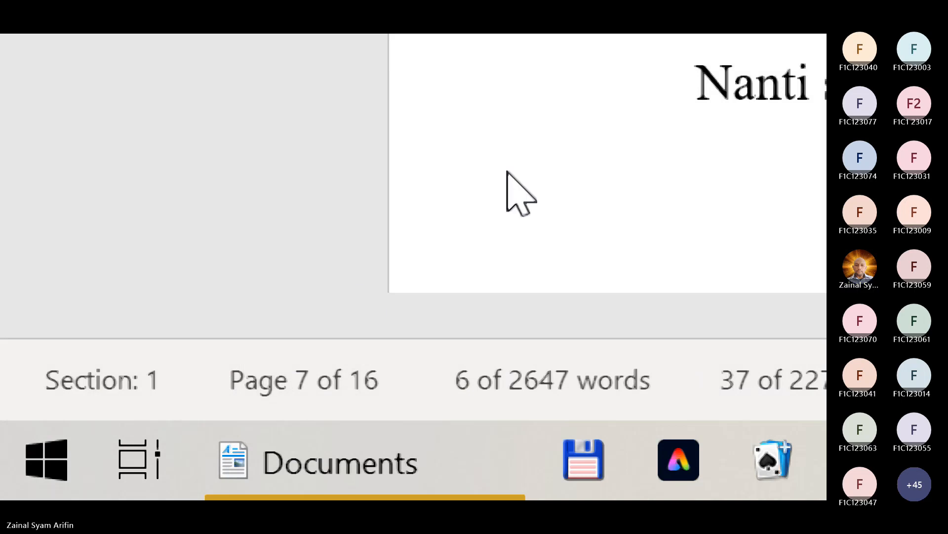
Switch to a new Notepad file and enter 500,35 on the first line
key("super+r")
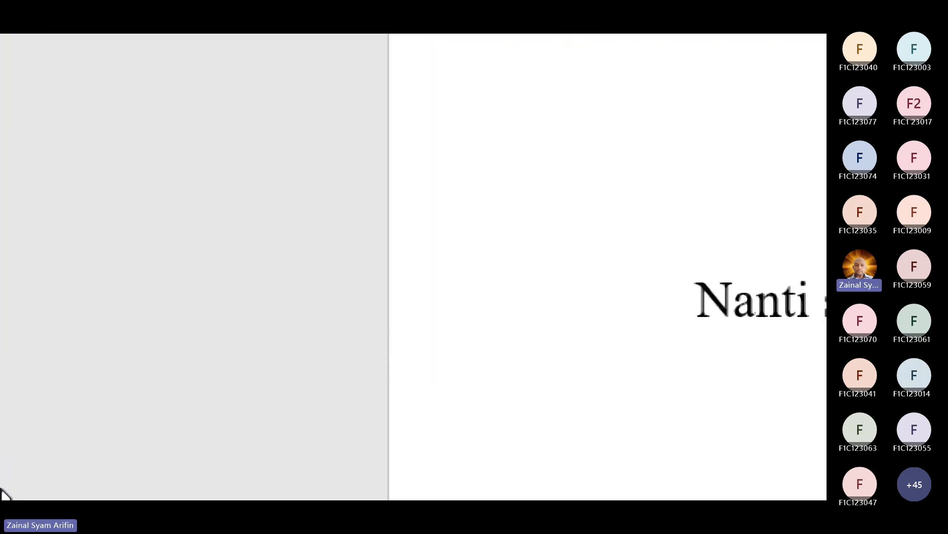
left_click(15, 492)
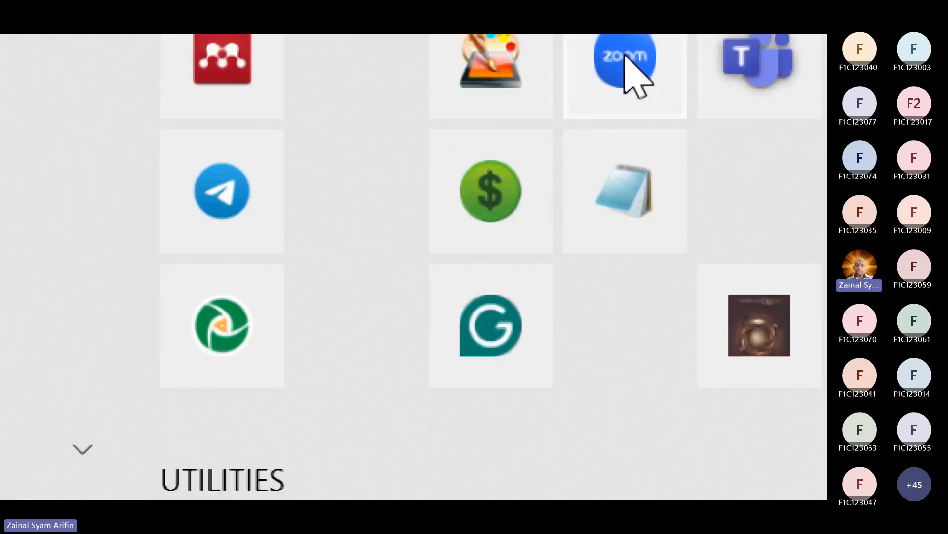
left_click(627, 205)
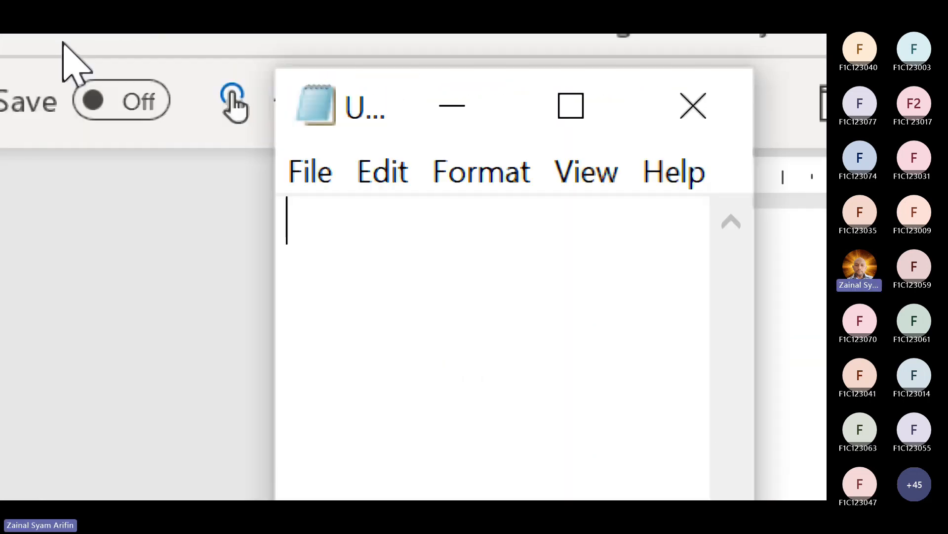
type("500")
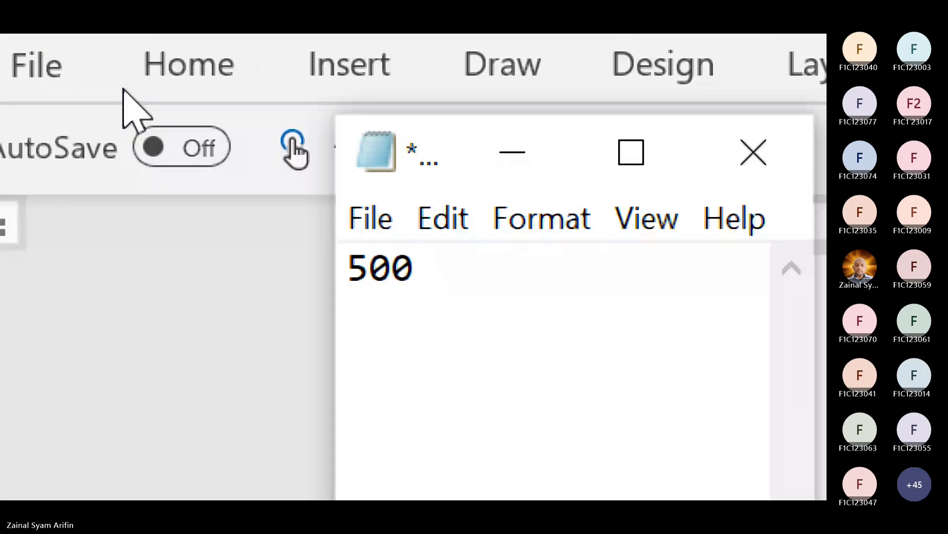
key("Return")
key("BackSpace")
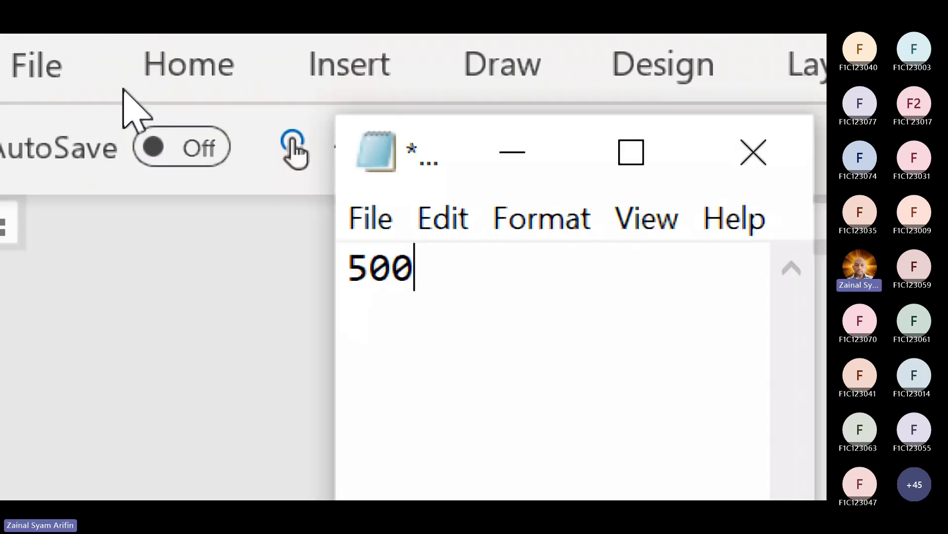
type(",")
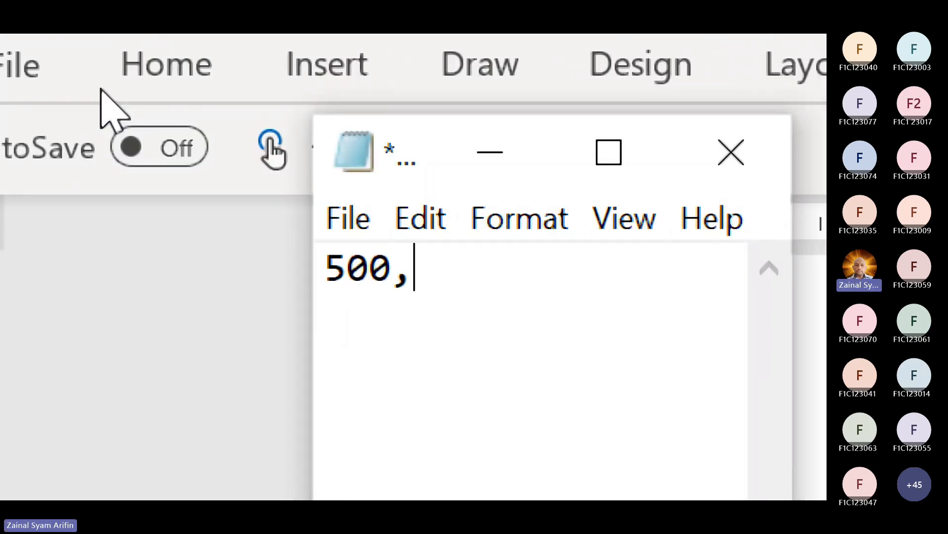
type("35 ")
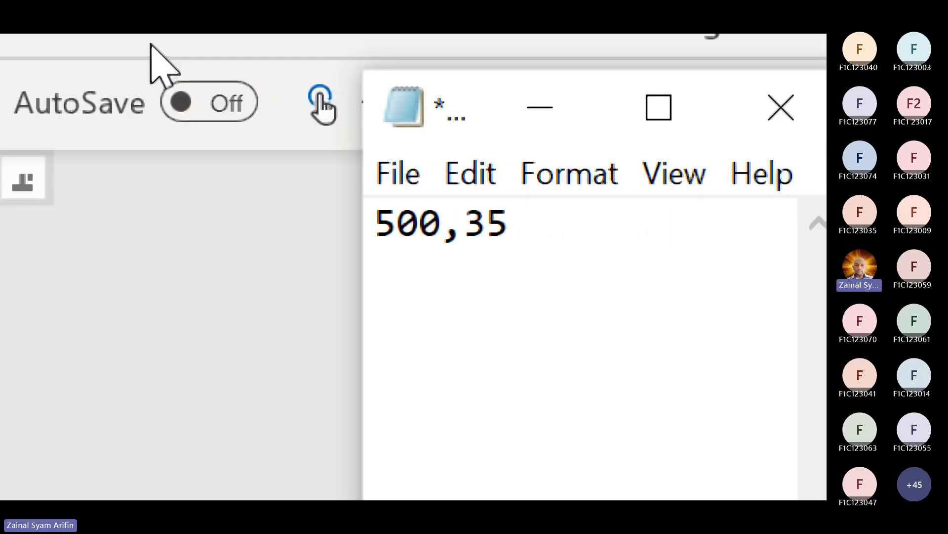
Add 0,23 on the second line, padded with spaces to line up its comma with 500,35, and start a third line
type("0,23")
key("Left")
key("Left")
key("Left")
key("Left")
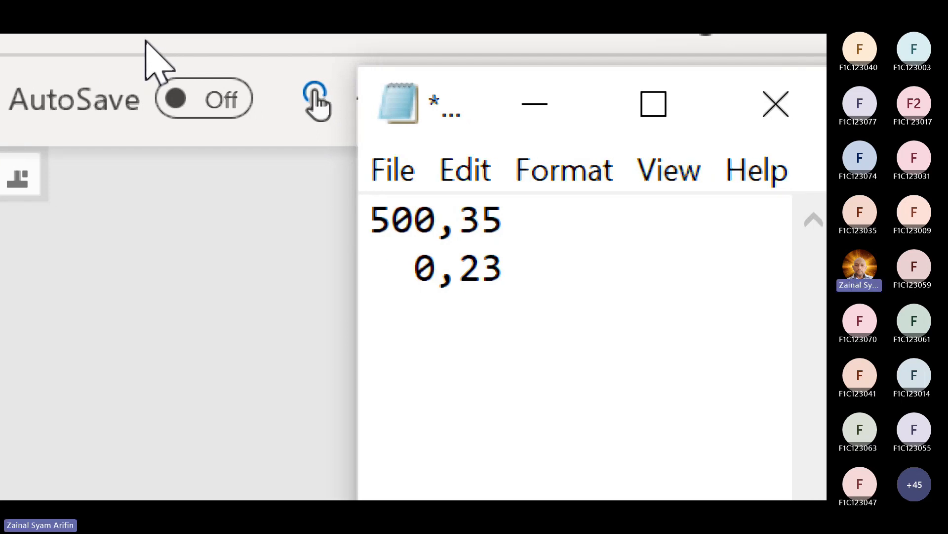
key("Right")
key("Right")
key("Right")
key("Right")
key("Return")
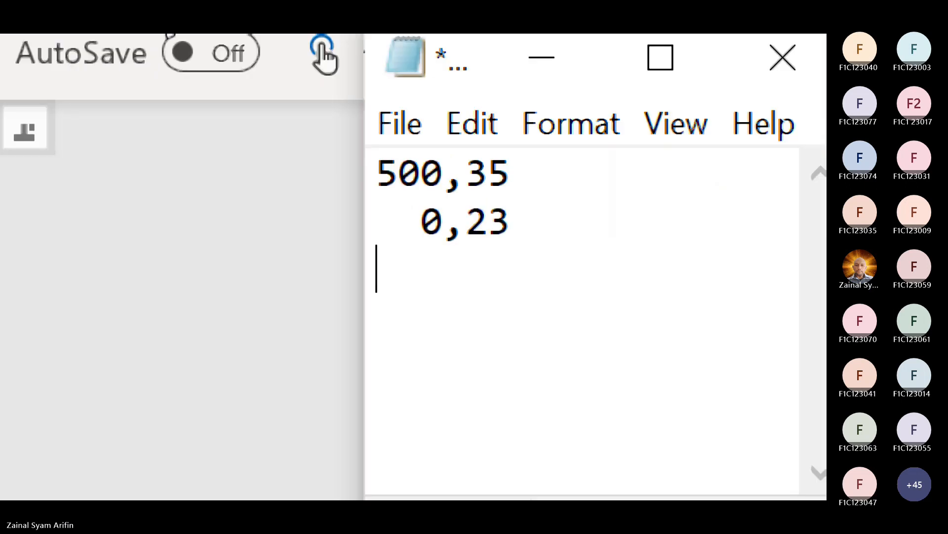
Enter 1.000,00 on the third line
type("1.000")
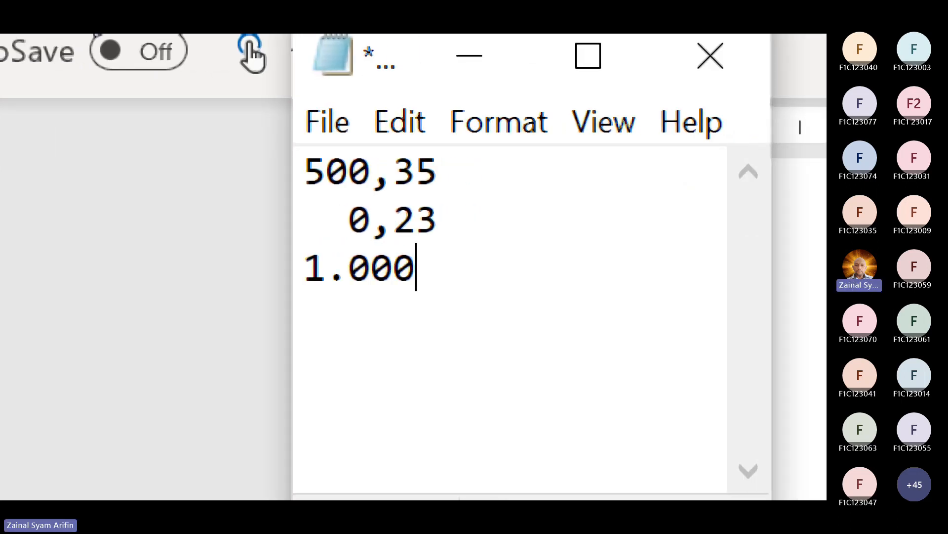
key("Up")
key("Left")
key("Right")
key("Down")
type(",")
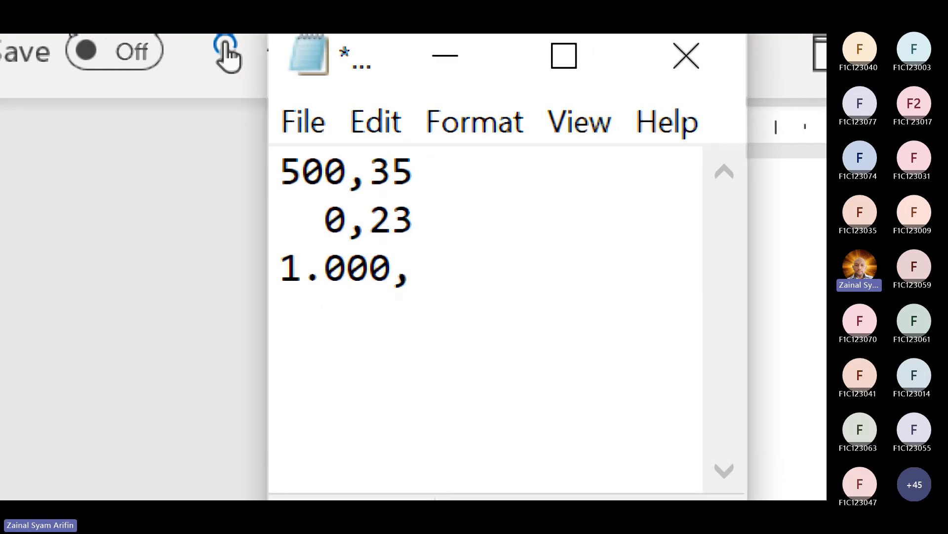
type("00")
Indent 0,23 and 500,35 with extra spaces to align their commas with the one in 1.000,00
key("Up")
key("Left")
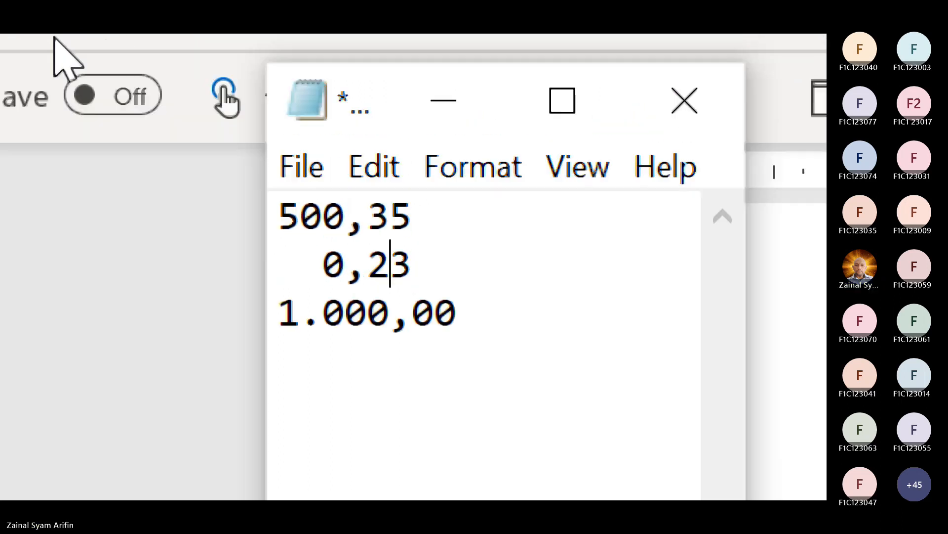
key("Left")
key("Left")
key("Left")
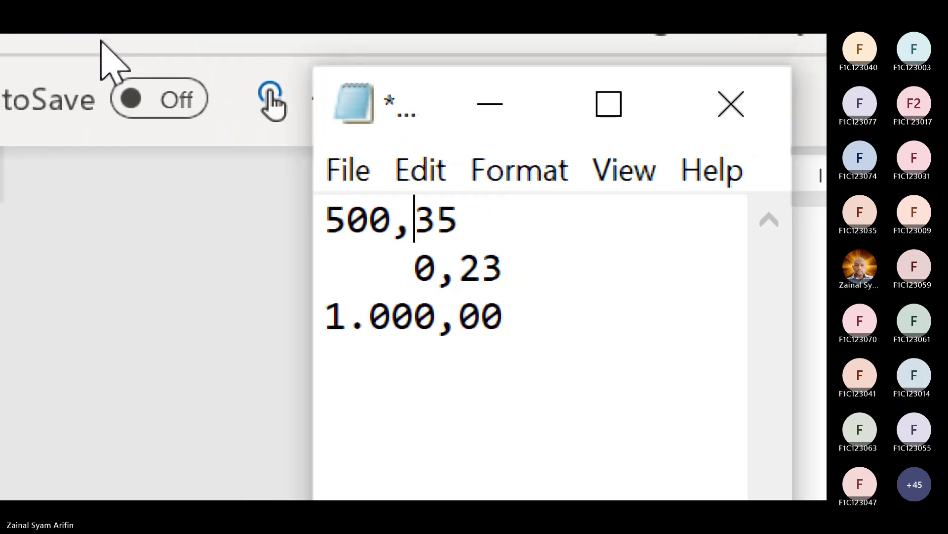
key("Left")
key("Left")
key("Left")
key("Left")
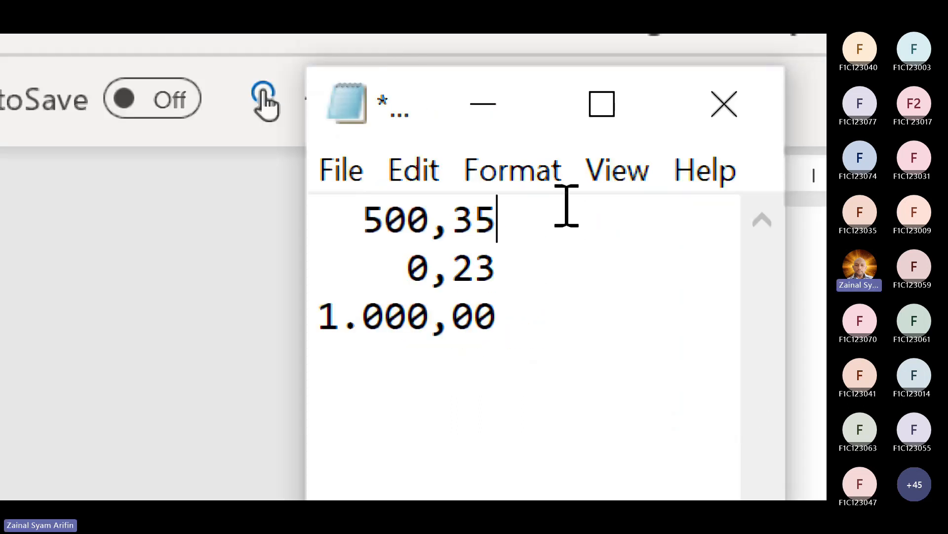
Delete the comma and decimals from the first two numbers, leaving 500 and 0
key("BackSpace")
key("BackSpace")
key("BackSpace")
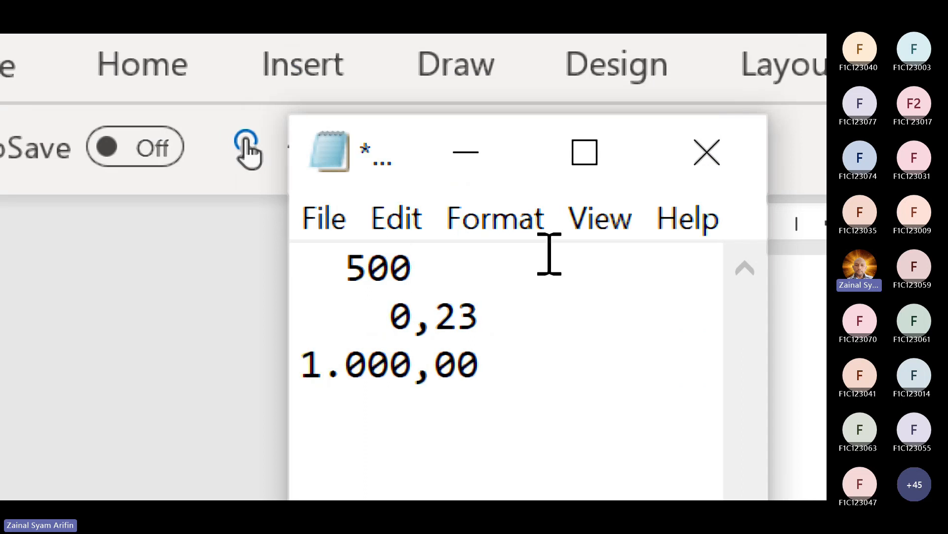
key("Down")
key("End")
key("BackSpace")
key("BackSpace")
key("BackSpace")
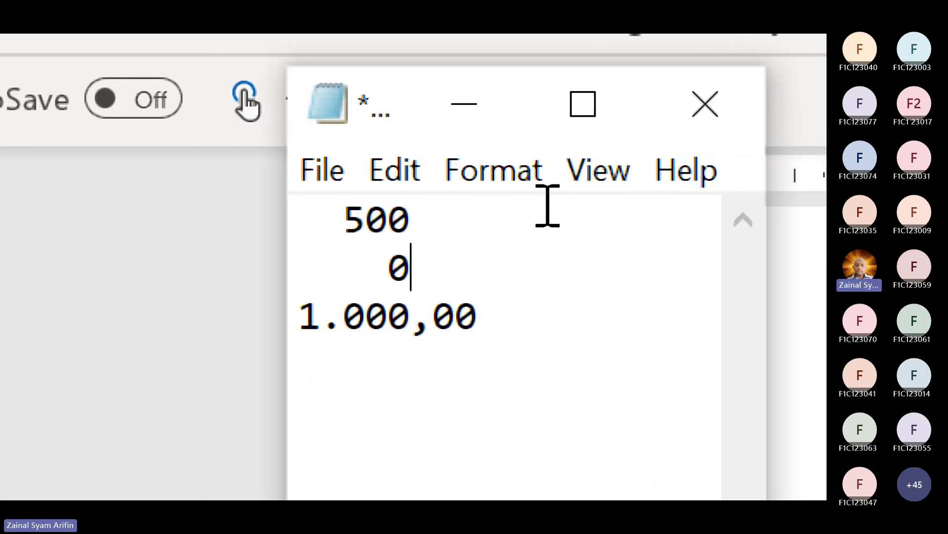
Shorten the third number to 1.000 and close the Notepad file without saving it
key("Down")
key("Right")
key("Right")
key("Right")
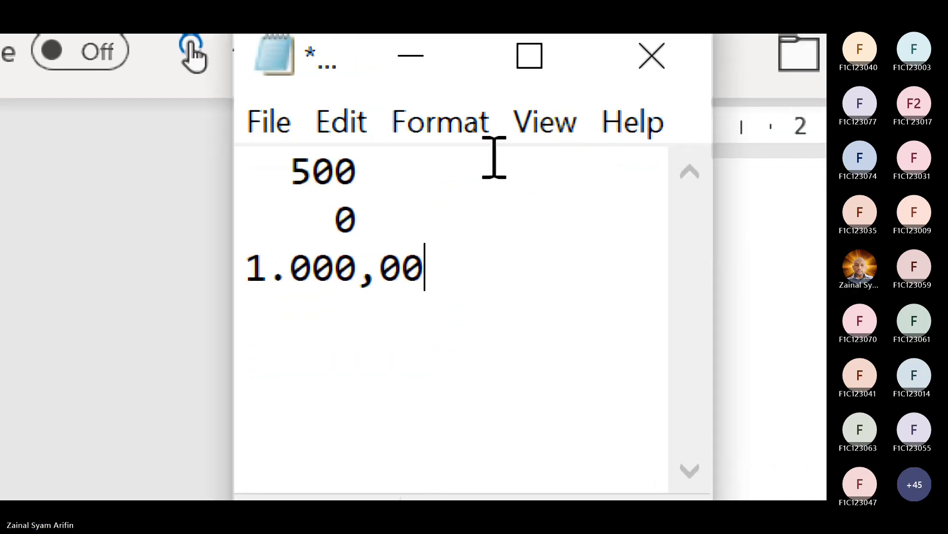
key("BackSpace")
key("BackSpace")
key("BackSpace")
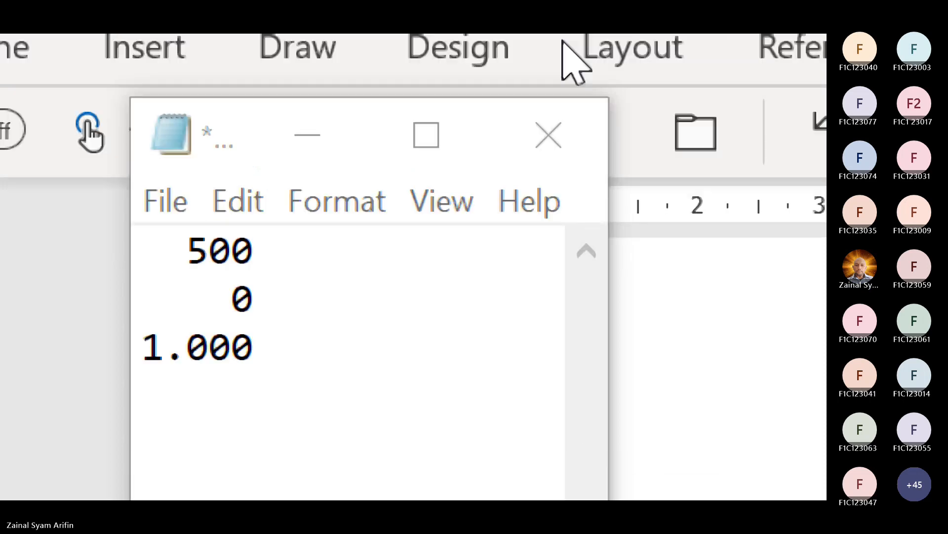
left_click(549, 137)
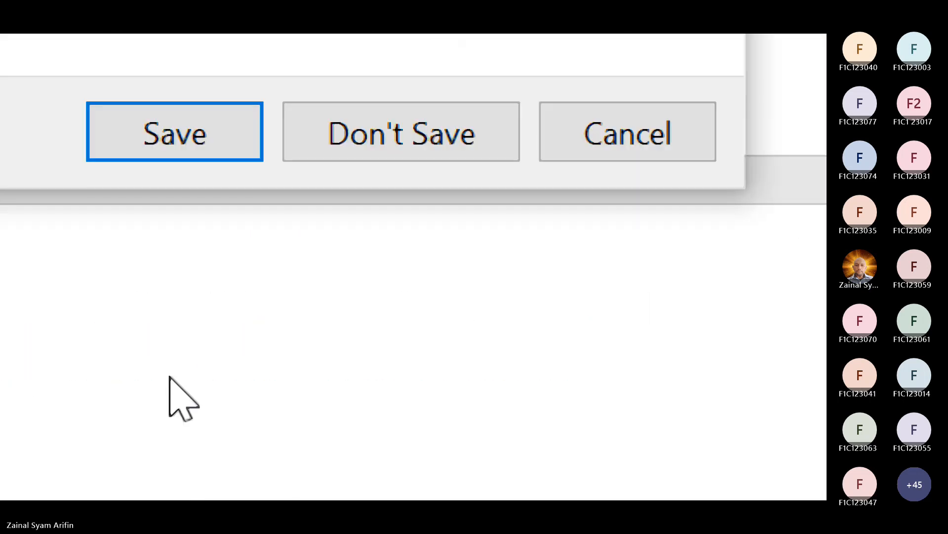
left_click(366, 129)
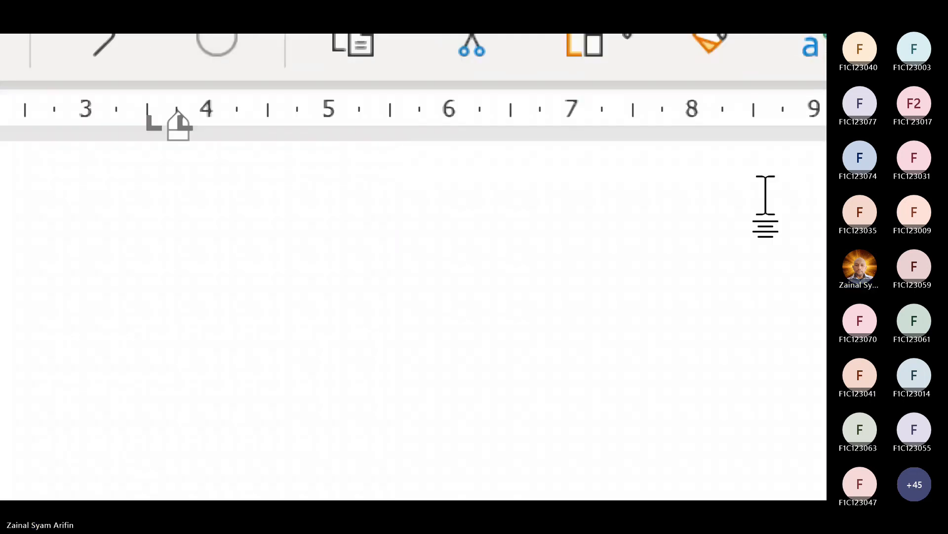
Place a right tab stop at about 6.5 on the ruler for the DIKTI and Institusi budget lines and right-align their amounts to it
mouse_move(439, 127)
left_mouse_down()
mouse_move(443, 118)
mouse_move(430, 123)
left_mouse_up()
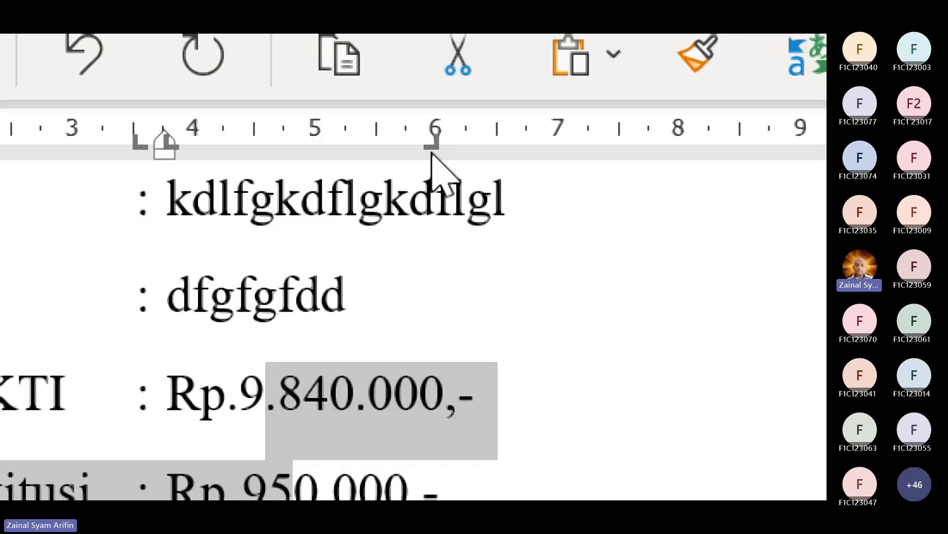
left_click_drag(432, 145, 492, 136)
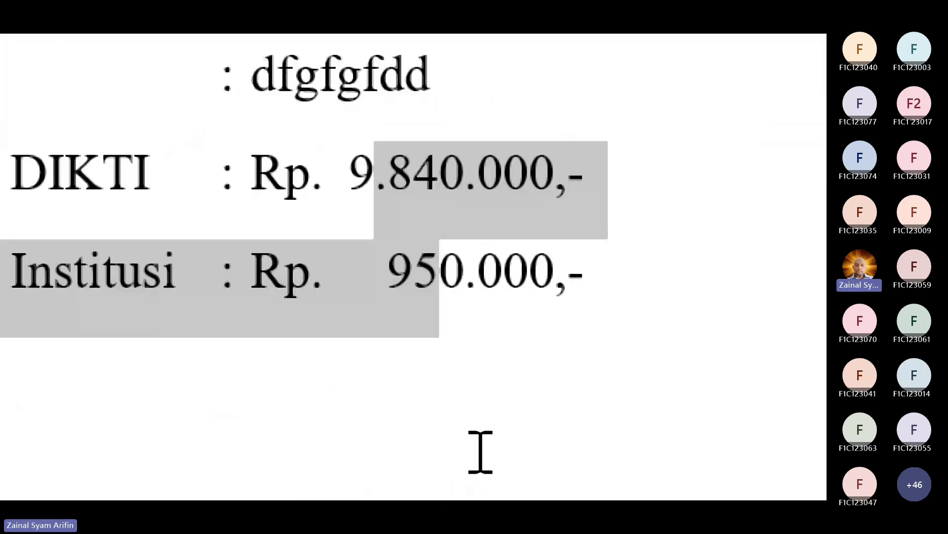
left_click(491, 337)
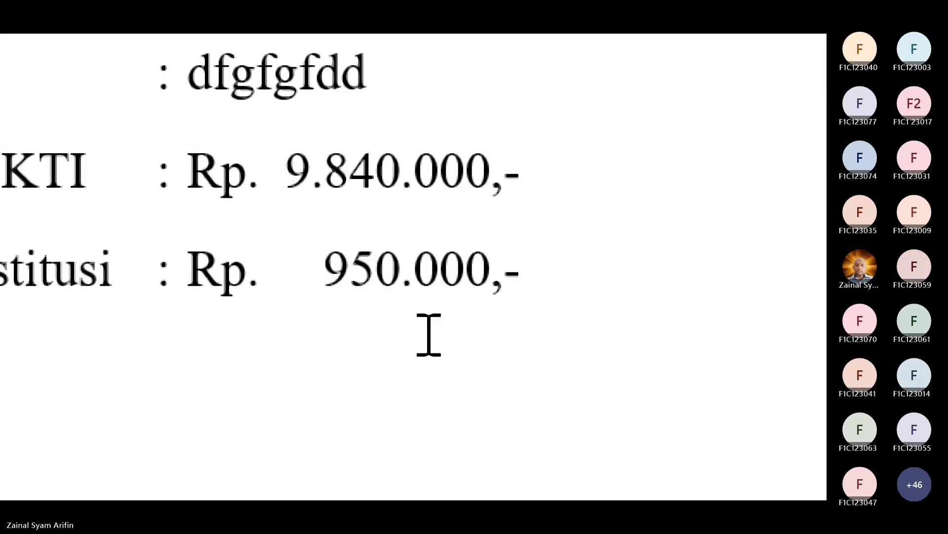
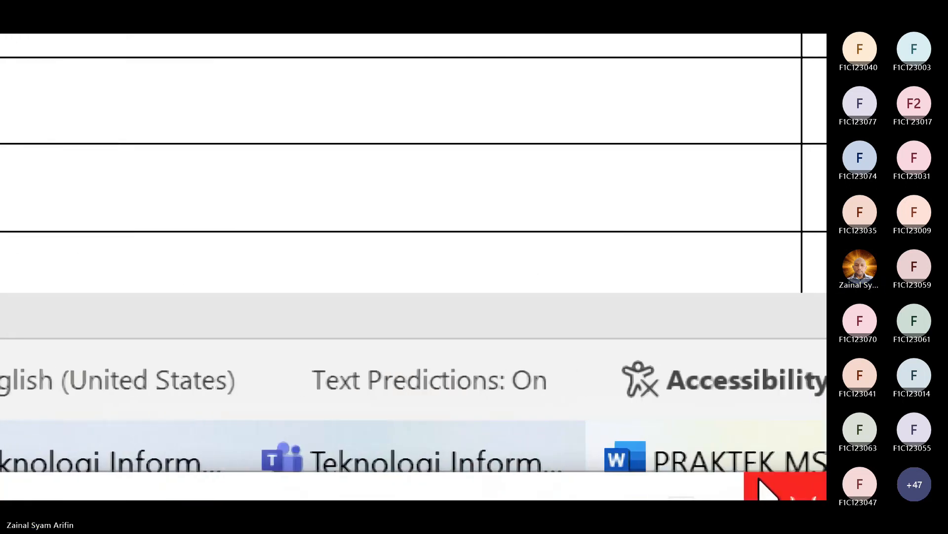
Shade the table's three header rows, from No to Total, with the lightest grey tint of the White theme color
left_click(761, 482)
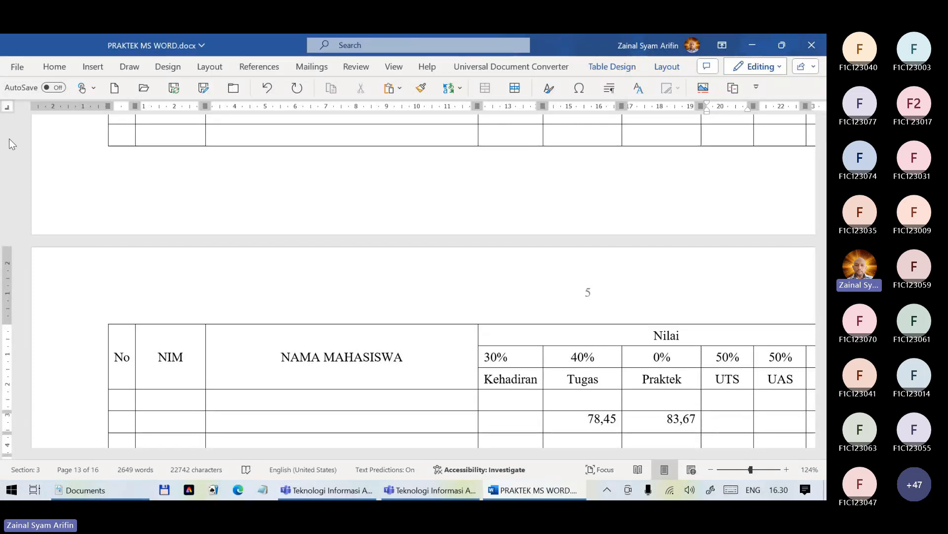
left_click(304, 234)
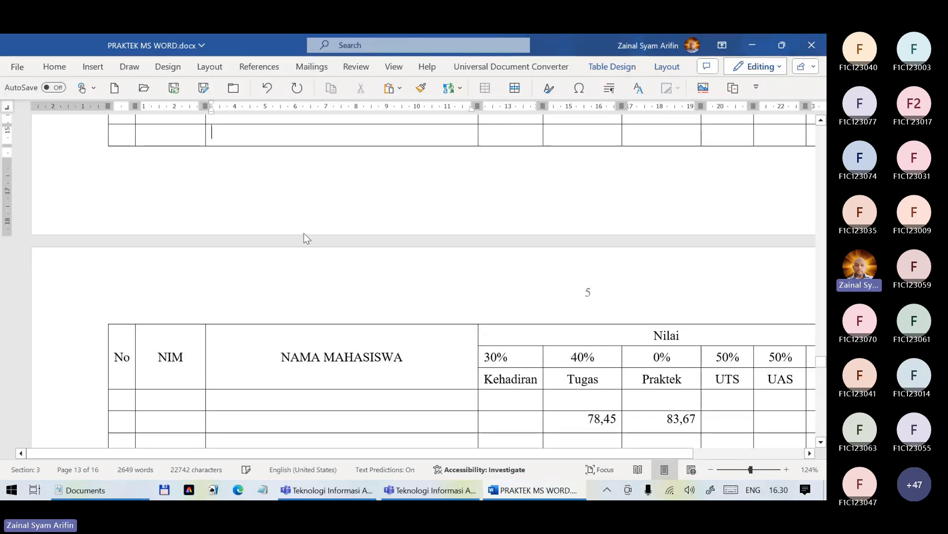
scroll(304, 233, "up", 3)
scroll(303, 236, "up", 15)
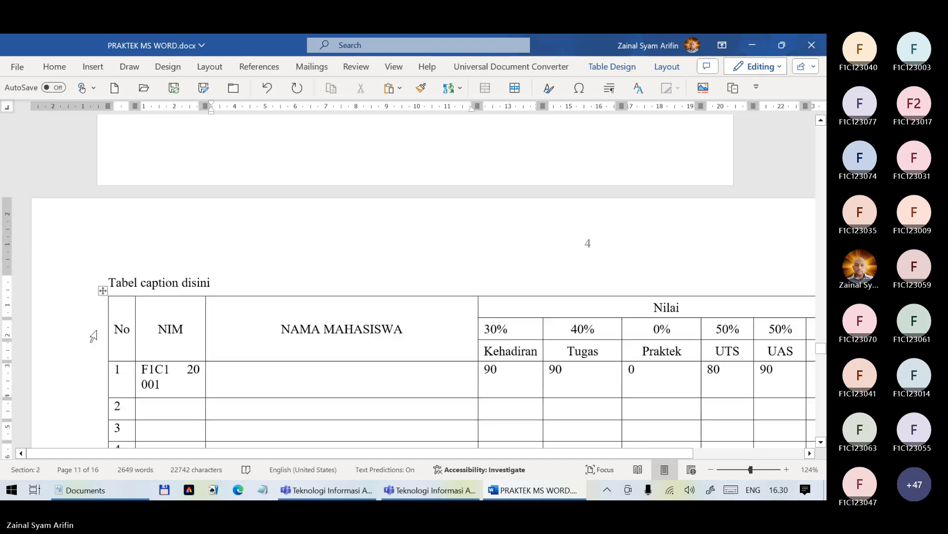
left_click(90, 344)
left_click_drag(90, 344, 812, 356)
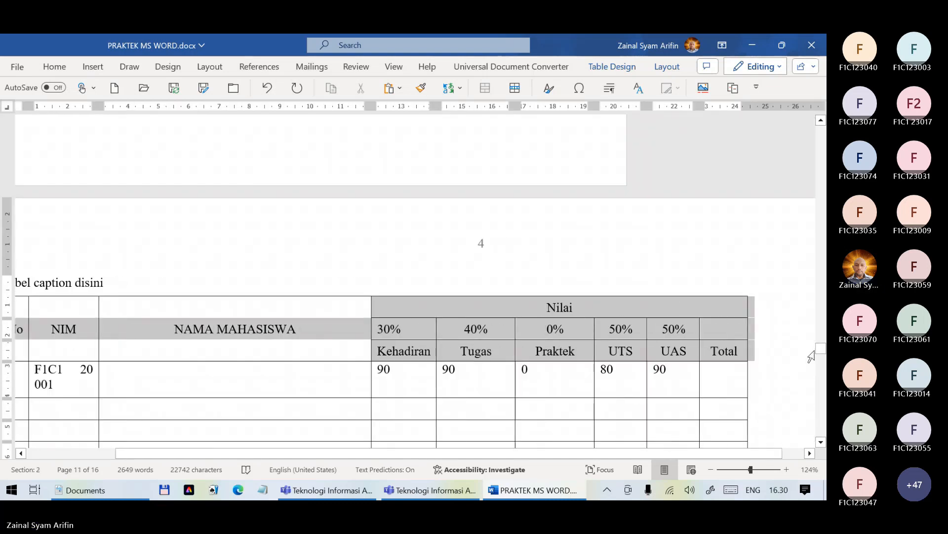
left_click_drag(751, 348, 751, 348)
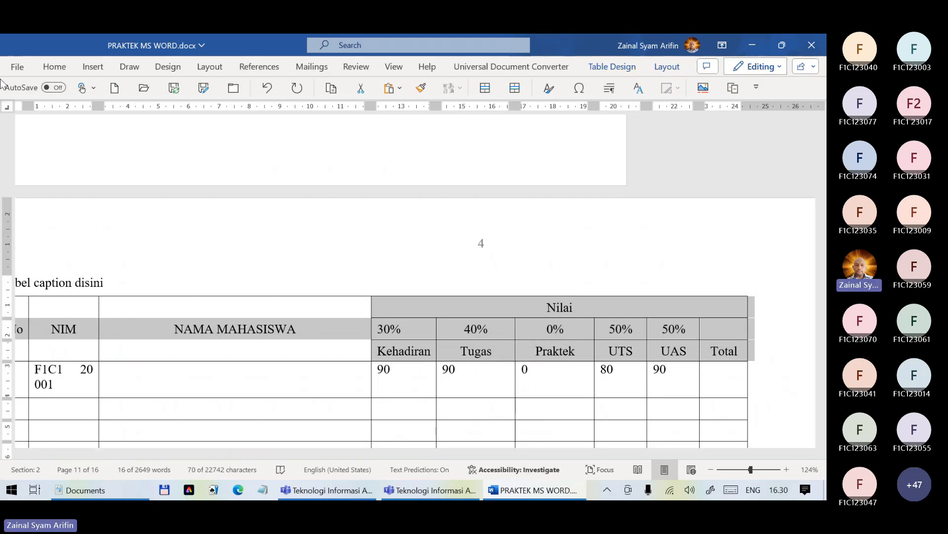
left_click(664, 67)
left_click(618, 68)
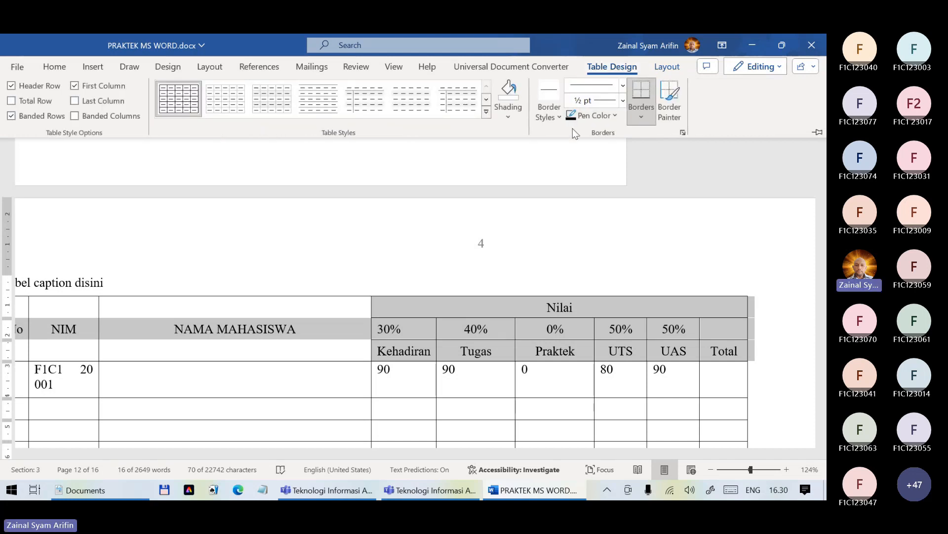
left_click(504, 118)
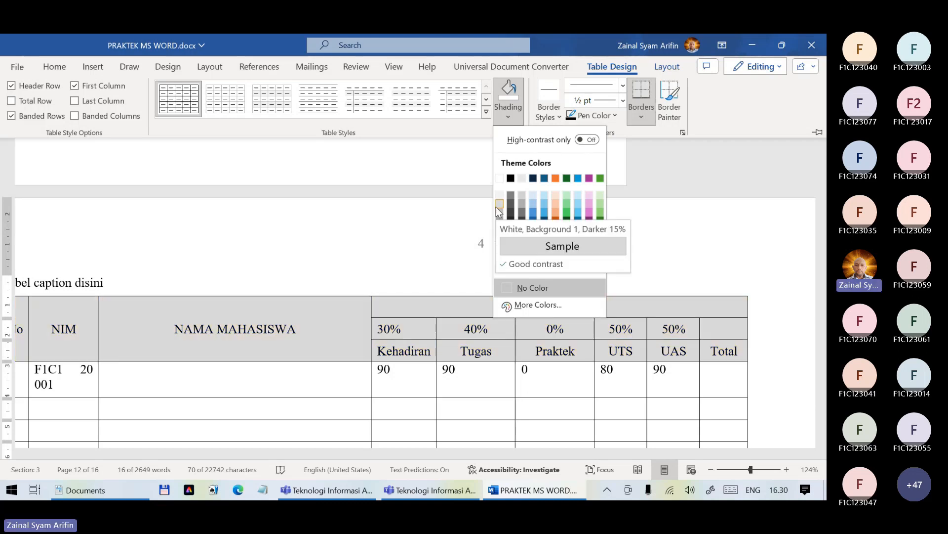
left_click(499, 197)
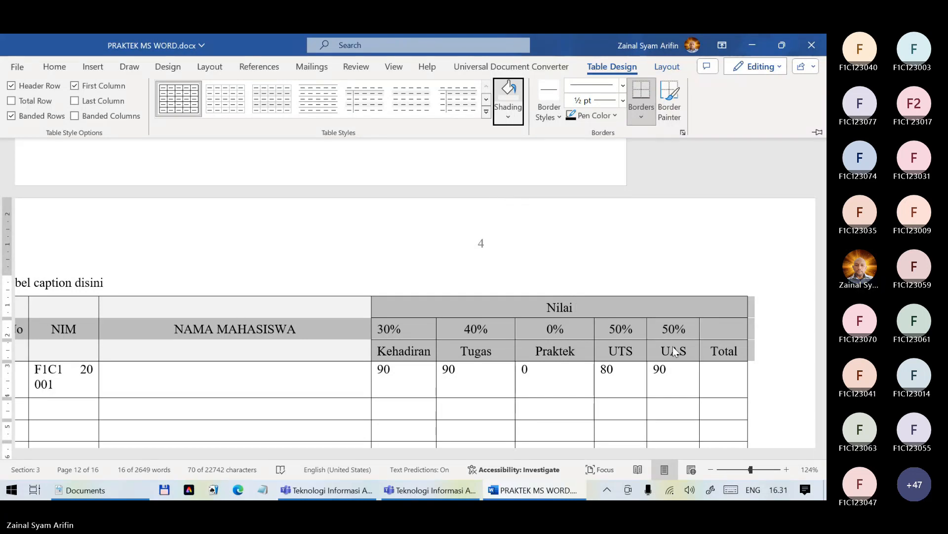
key("ctrl+F1")
Enter 170% in the empty header cell above Total
left_click(720, 335)
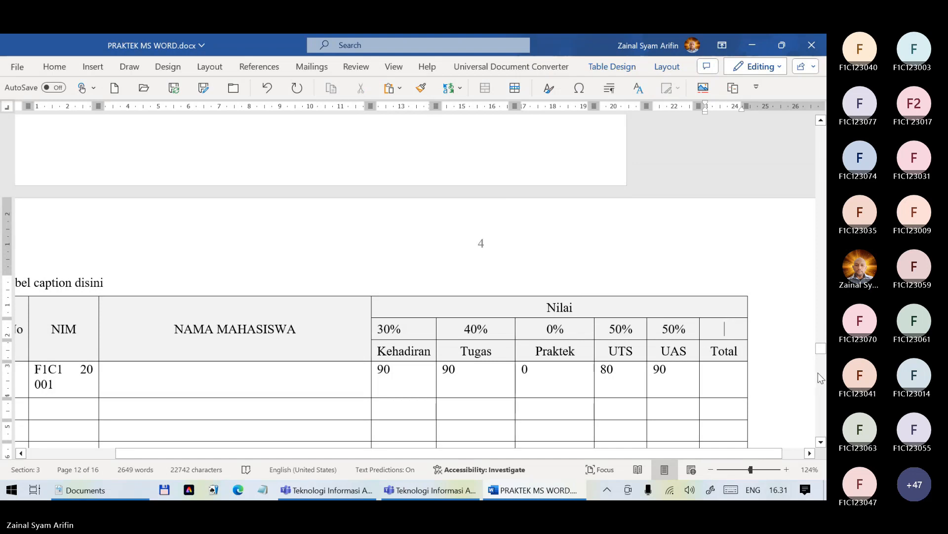
type("17")
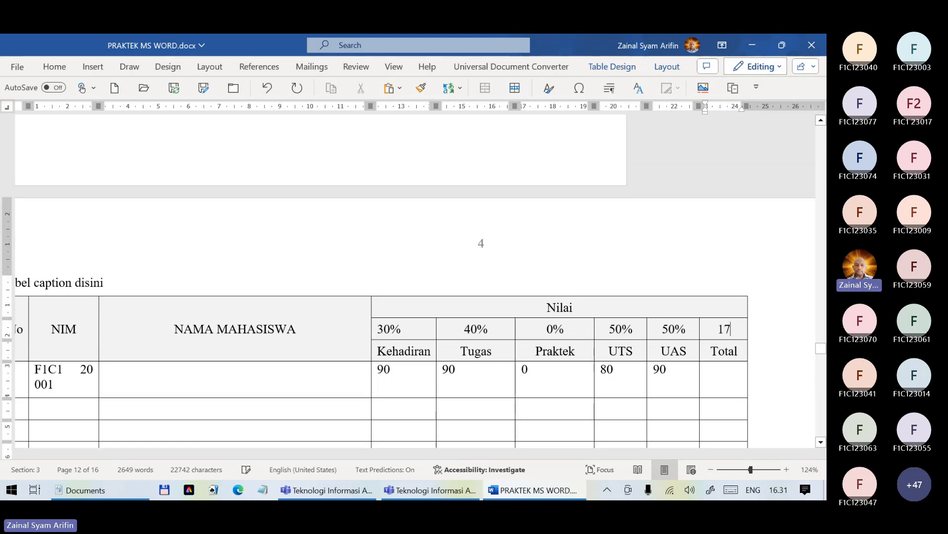
type("0%")
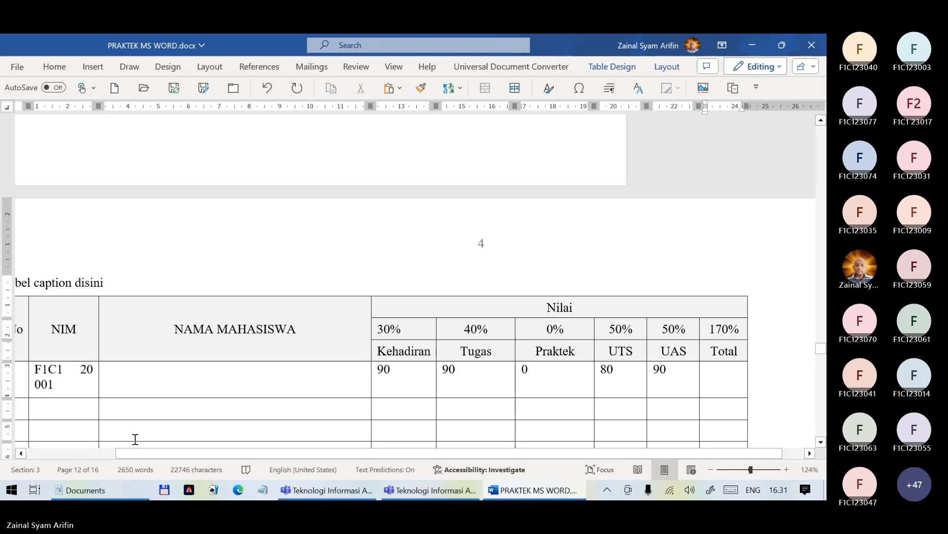
left_click(97, 453)
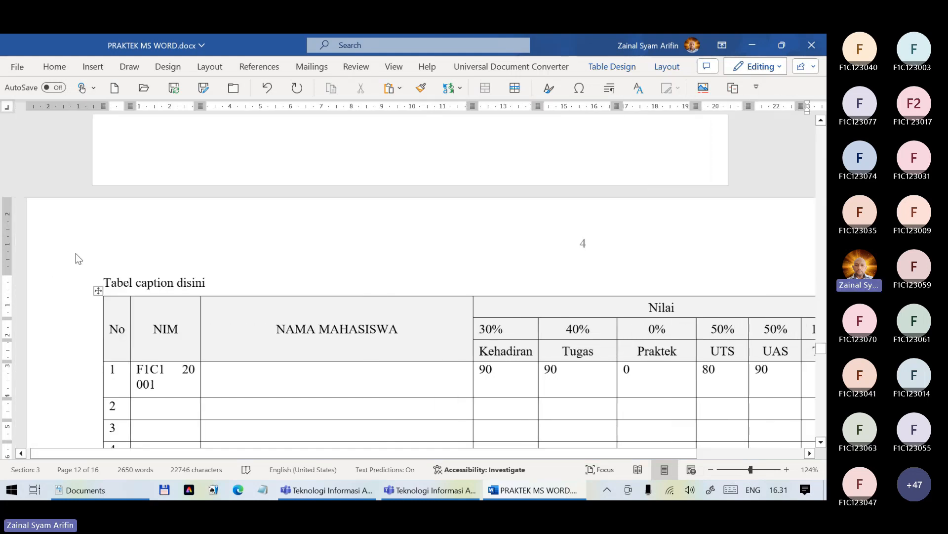
left_click(119, 284)
scroll(136, 282, "up", 5)
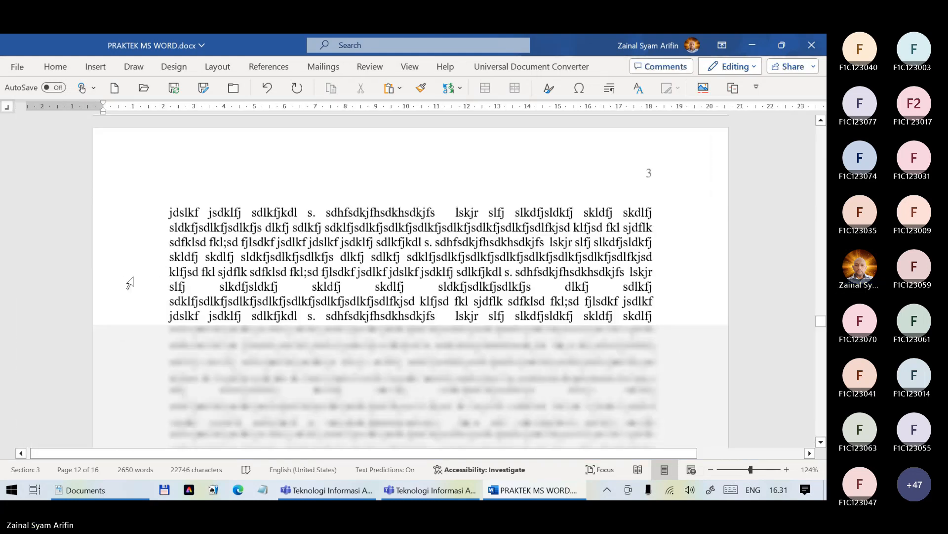
Delete the placeholder text "Tabel caption disini" above the student grades table, leaving its line empty
scroll(137, 281, "up", 20)
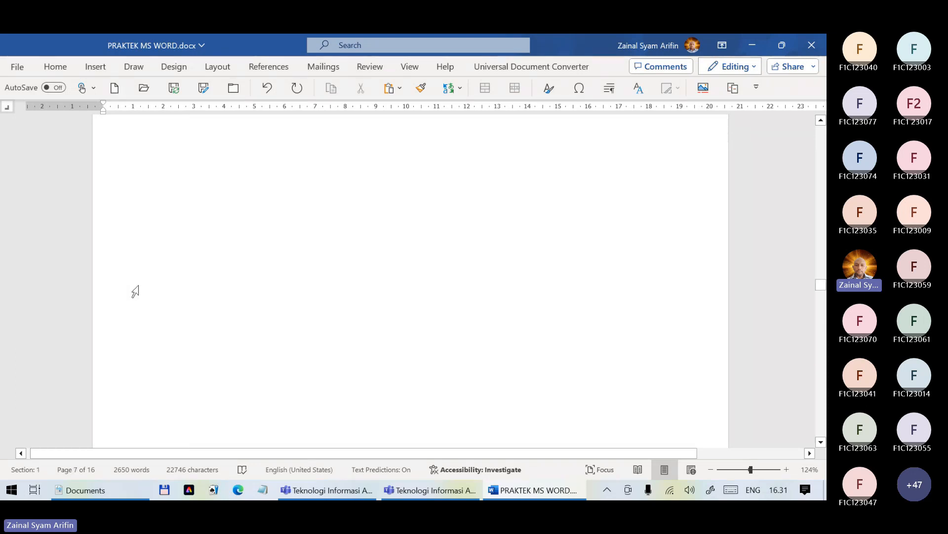
scroll(126, 303, "down", 15)
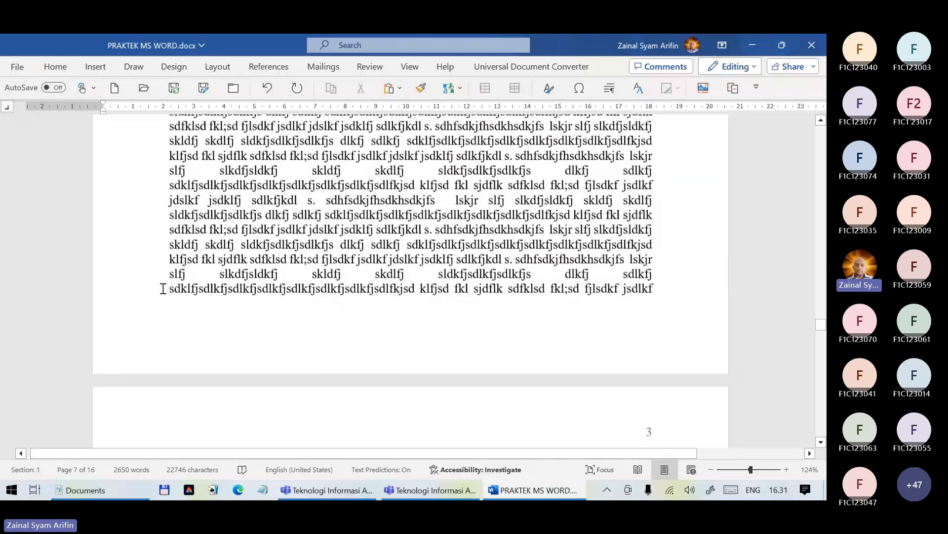
scroll(161, 292, "down", 20)
scroll(161, 287, "up", 3)
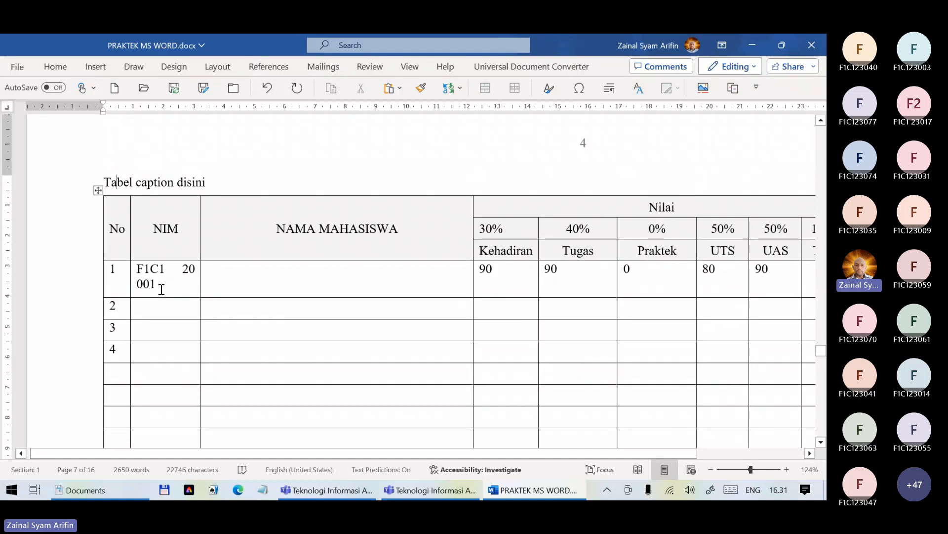
left_click(222, 183)
key("BackSpace")
key("BackSpace")
key("BackSpace")
key("BackSpace")
key("BackSpace")
key("BackSpace")
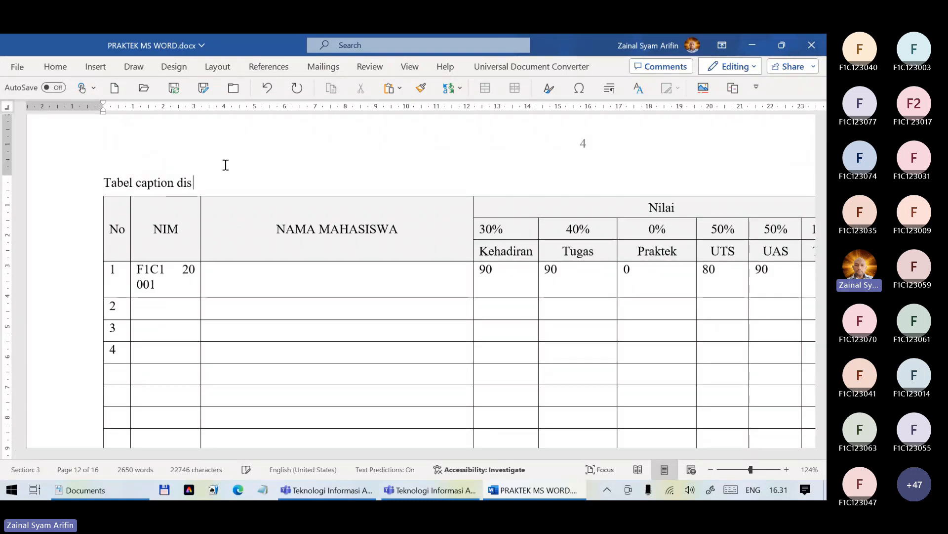
key("BackSpace")
key("BackSpace")
key("BackSpace")
key("BackSpace")
key("BackSpace")
key("BackSpace")
key("BackSpace")
key("BackSpace")
key("BackSpace")
key("BackSpace")
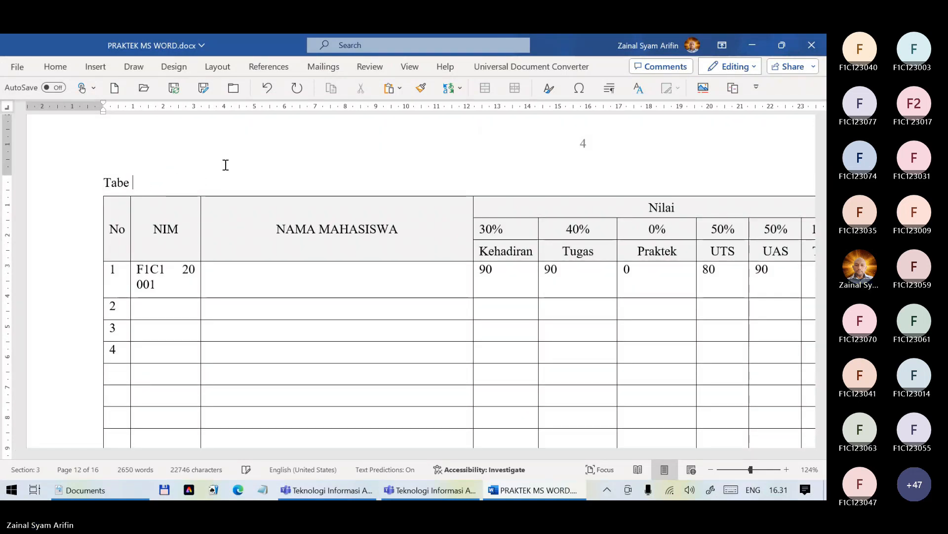
key("BackSpace")
key("BackSpace")
key("BackSpace")
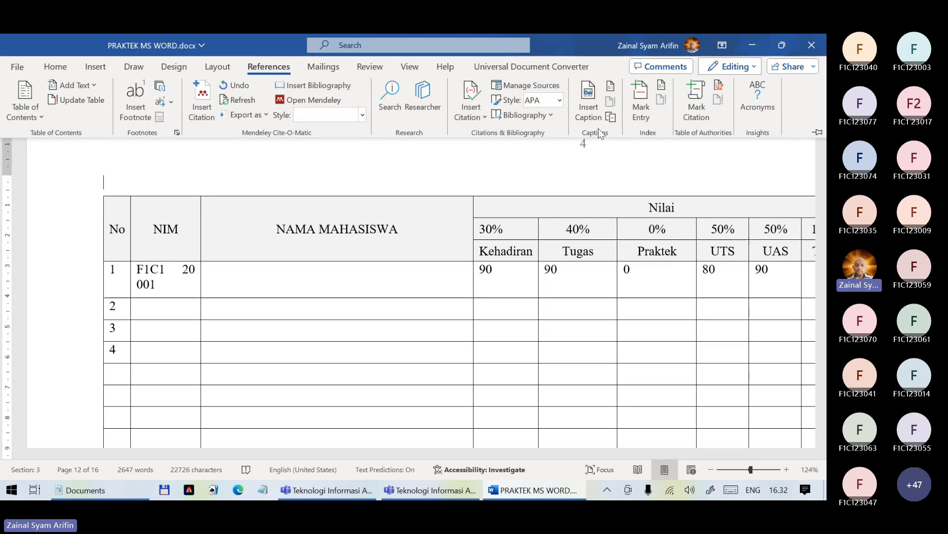
Insert an automatically numbered caption on the empty line above the grades table, using a new label named "Tabel"
key("super+plus")
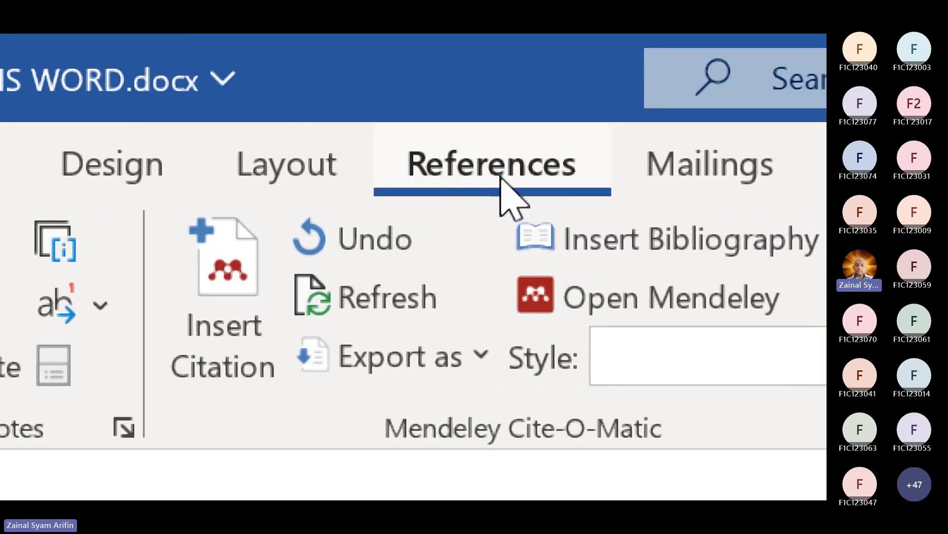
double_click(500, 176)
left_click(500, 176)
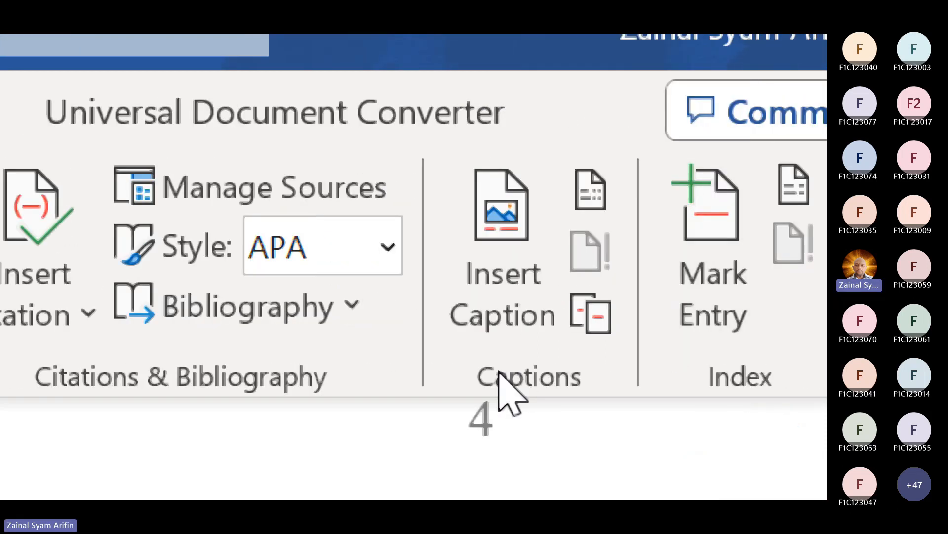
left_click(500, 211)
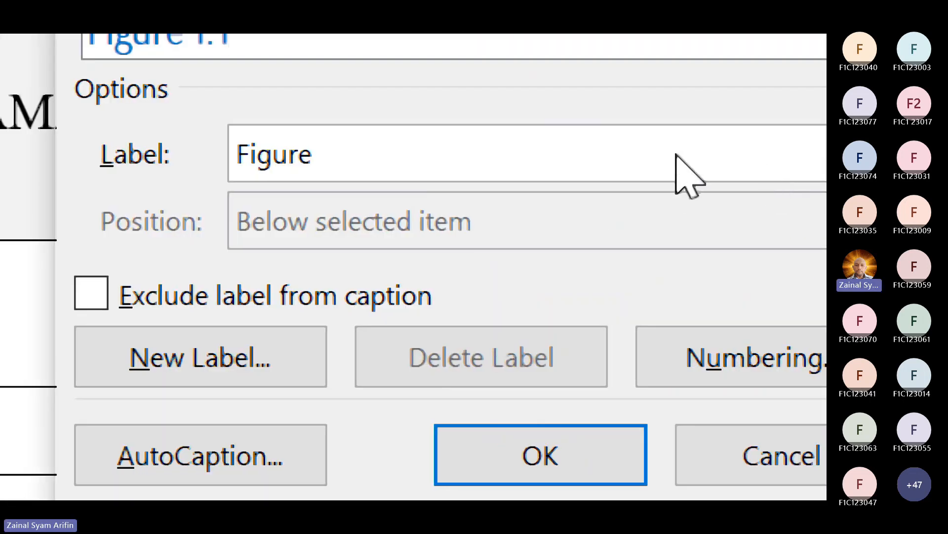
left_click(717, 132)
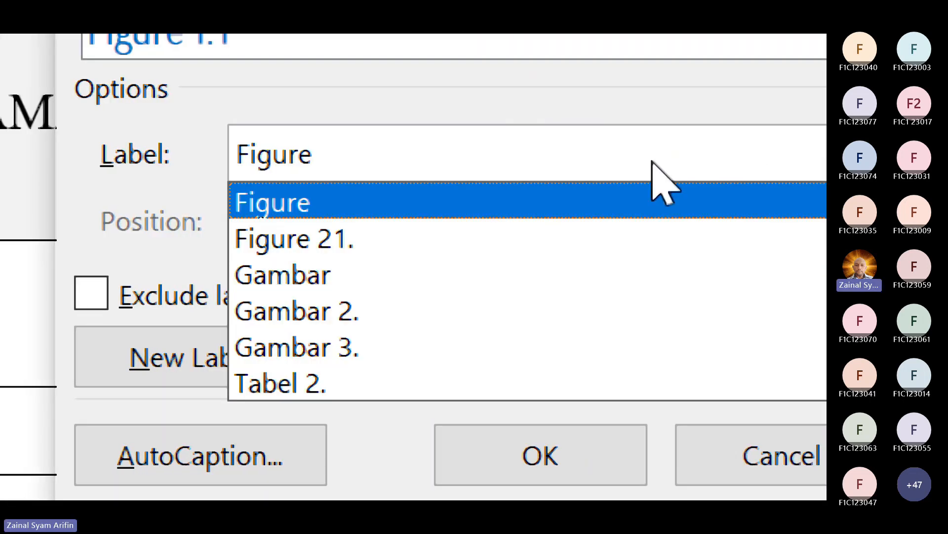
left_click(289, 388)
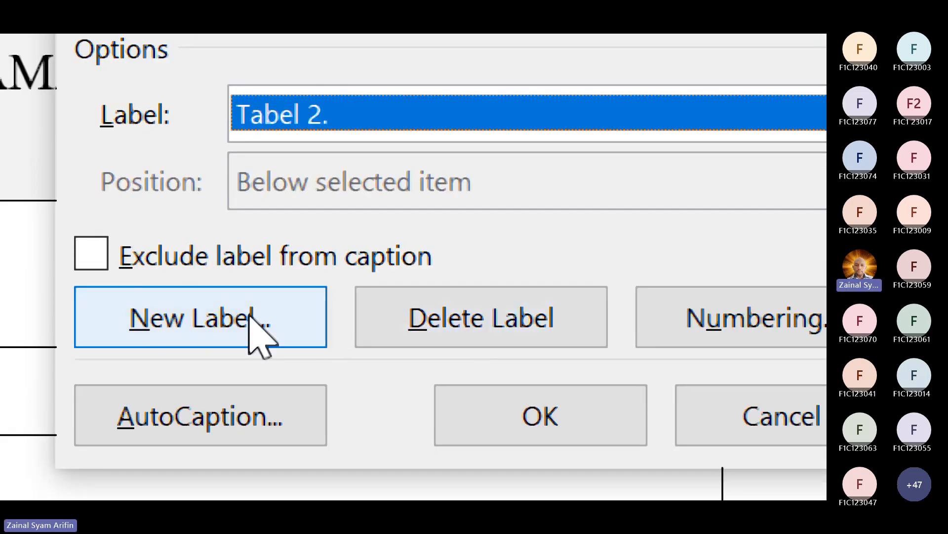
left_click(245, 360)
type("Tab")
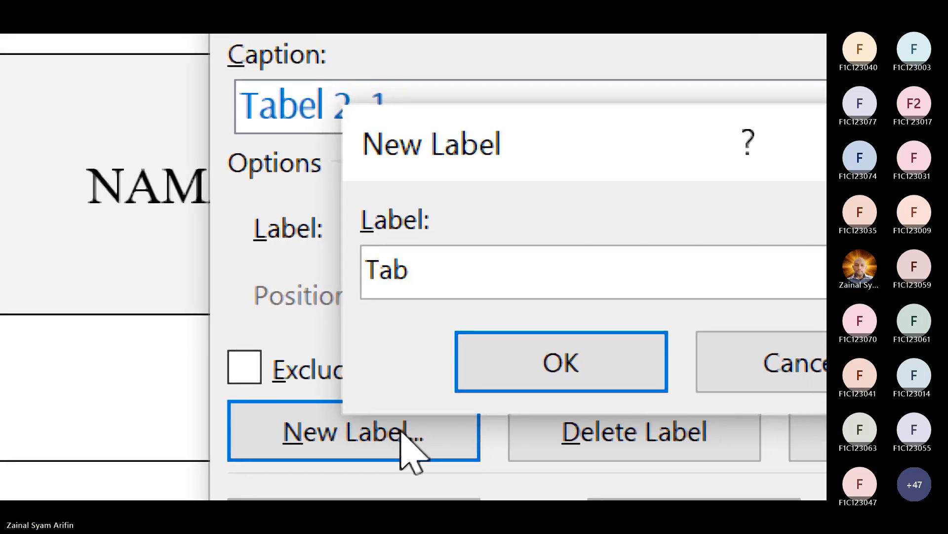
type("el")
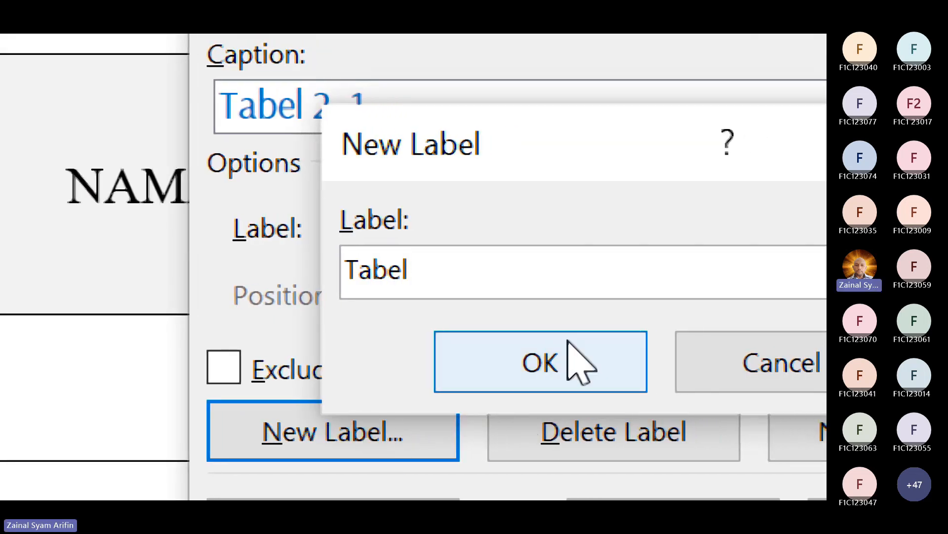
left_click(565, 359)
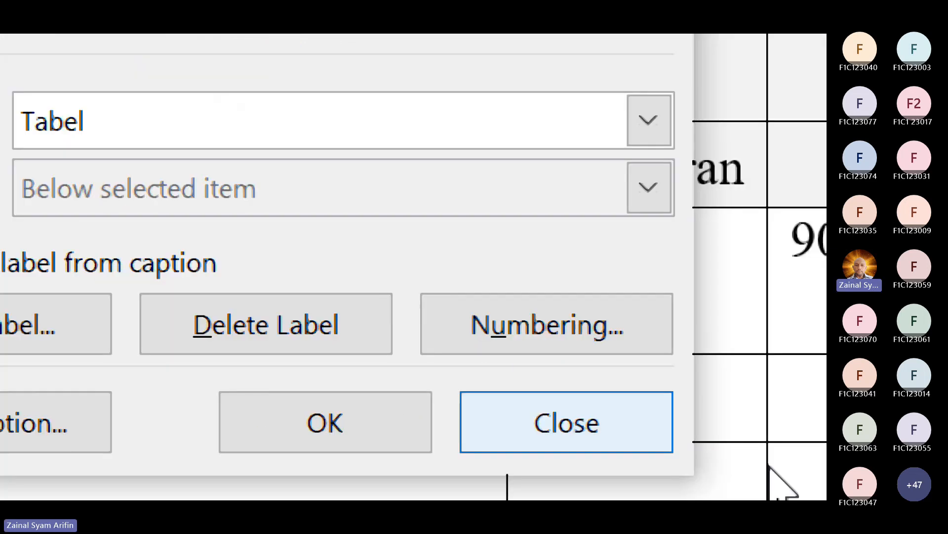
left_click(333, 422)
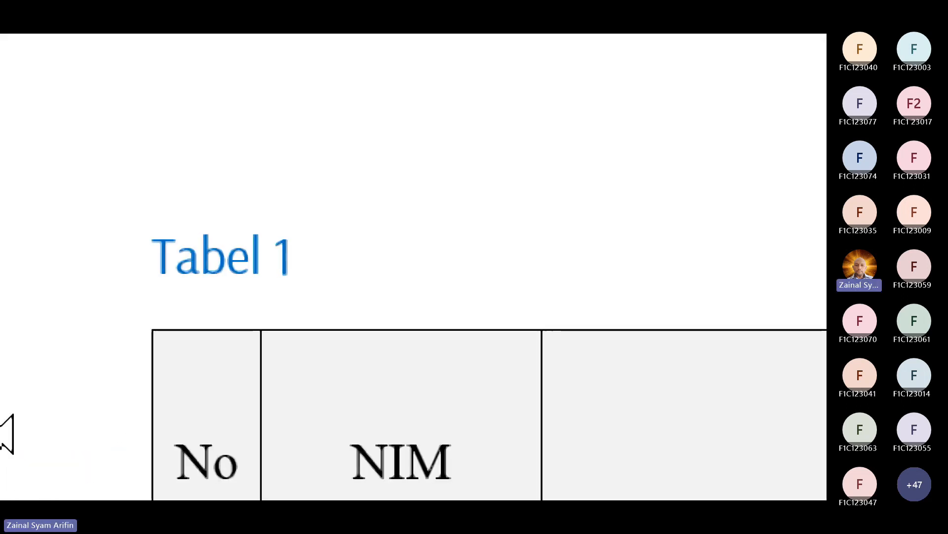
Add a period and the title "Daftar Kehadiran dan Nilai Mahasiswa" after the table caption's number
type(".")
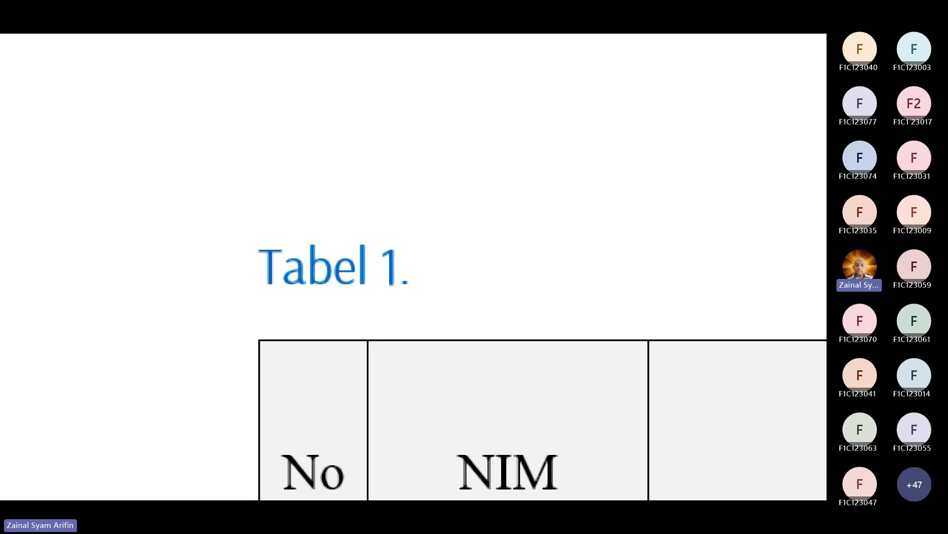
type("Daftar")
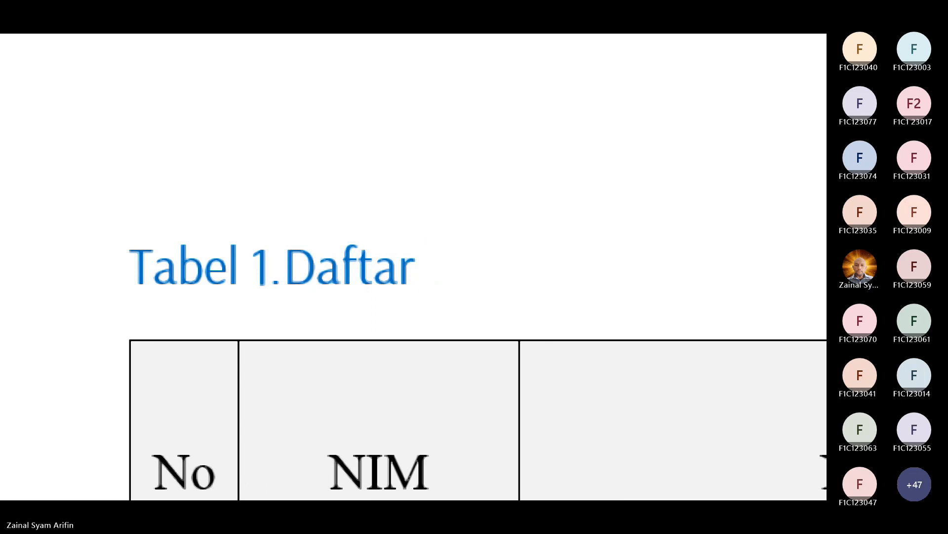
type("k")
key("BackSpace")
type("Kehadir")
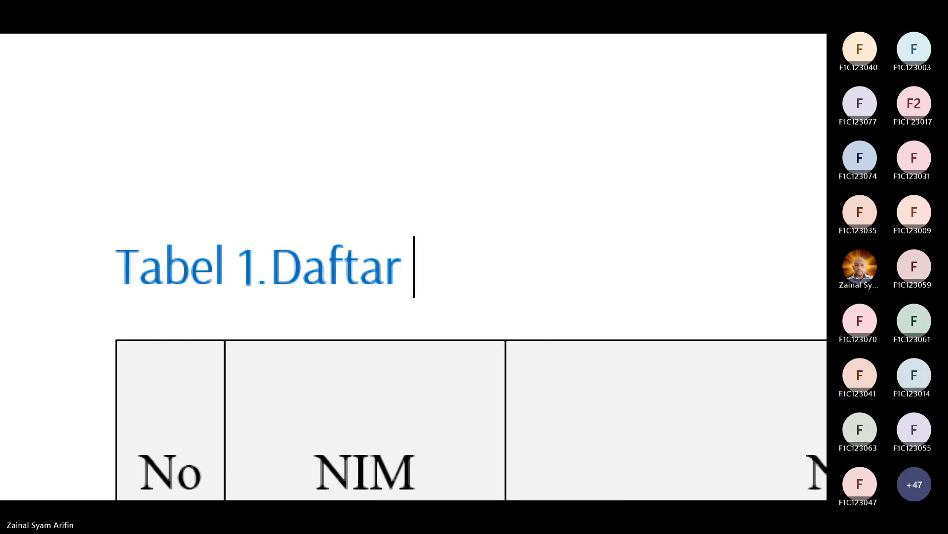
type("an")
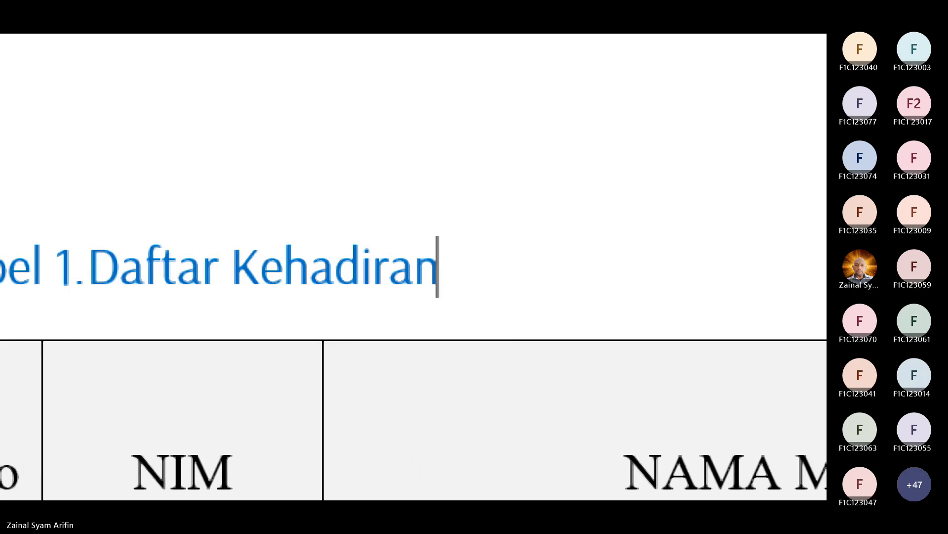
type(" dan il")
key("BackSpace")
key("BackSpace")
type("Nilai Mahasisw")
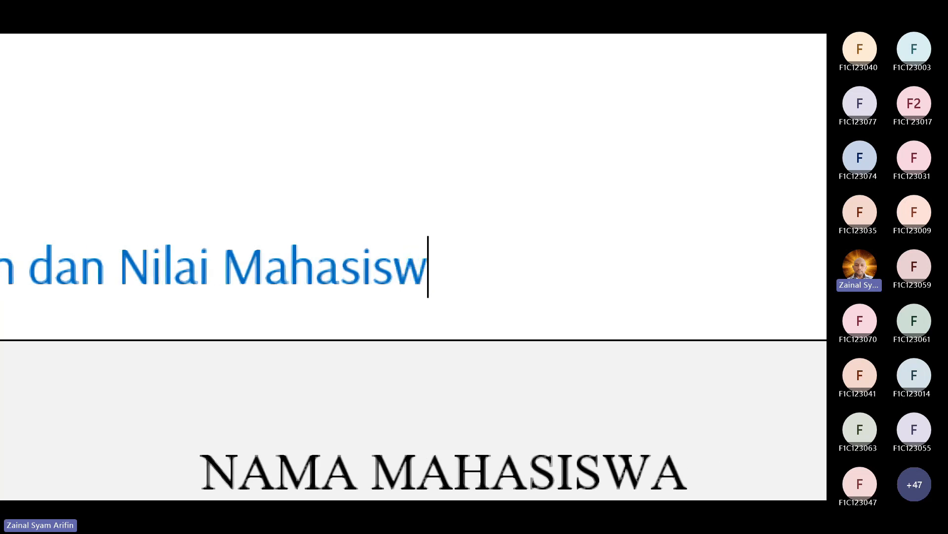
type("a")
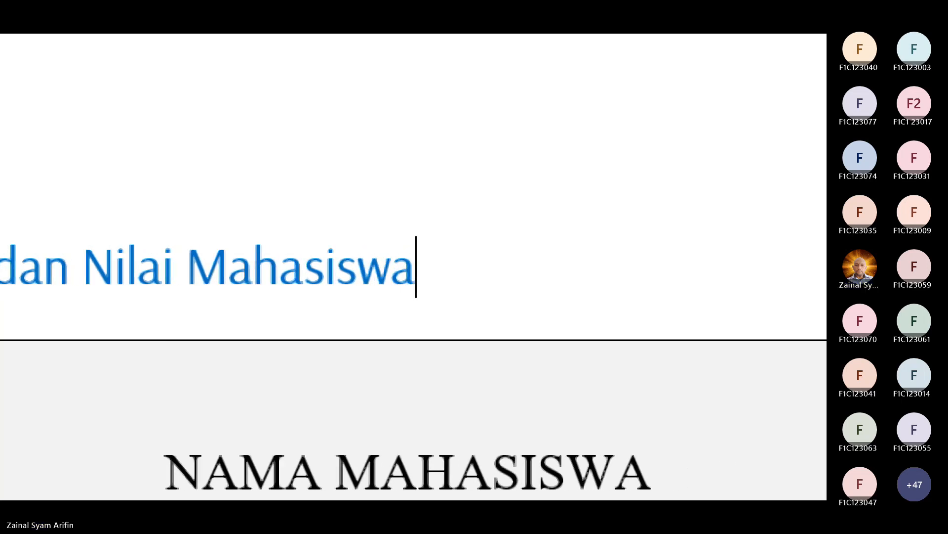
key("Right")
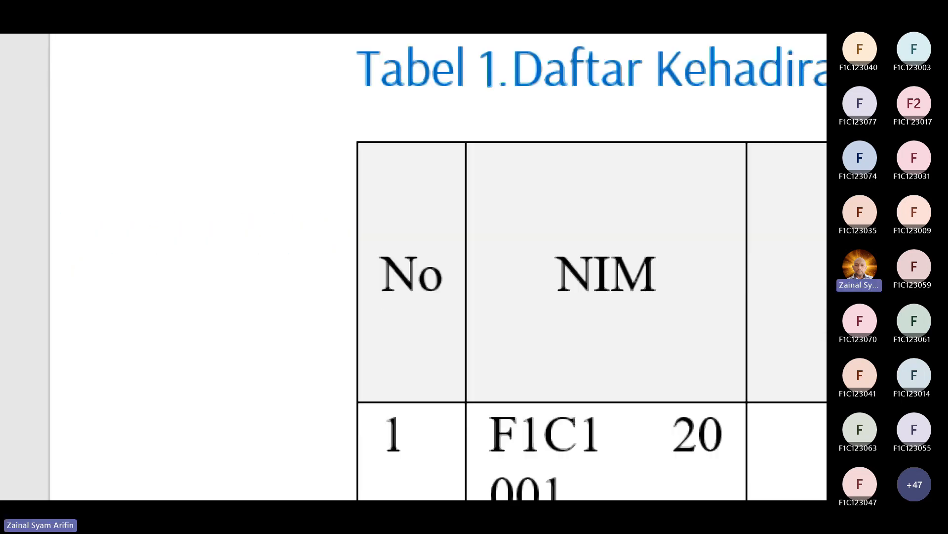
key("Up")
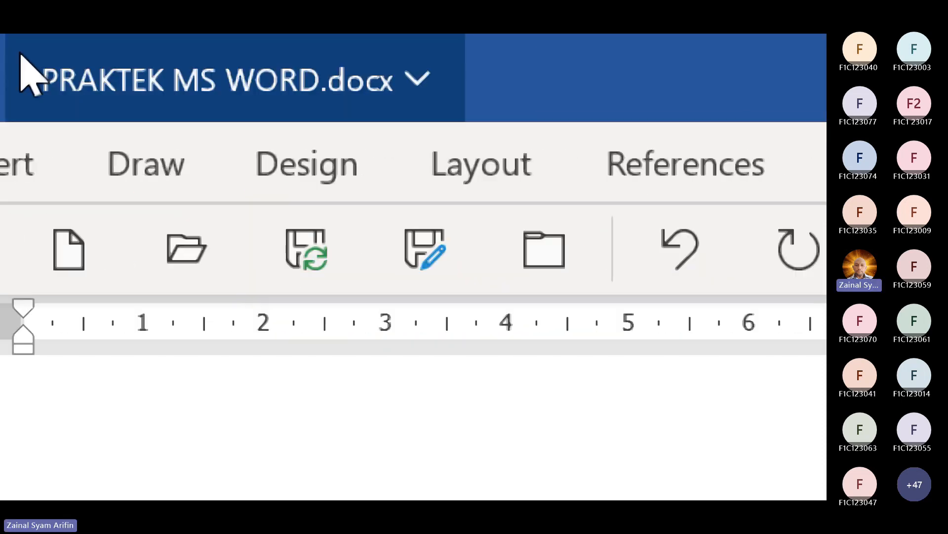
Modify the Caption style so its font color is black
left_click(106, 207)
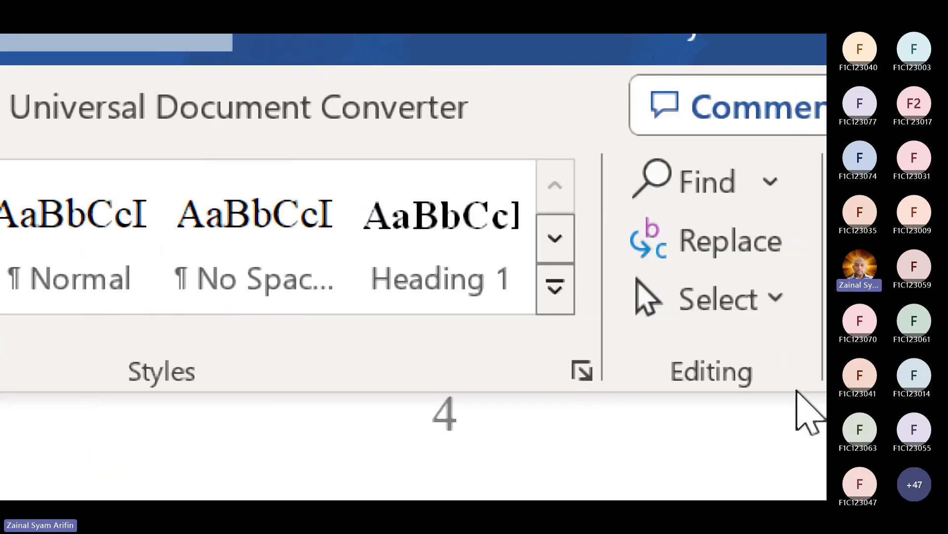
left_click(583, 371)
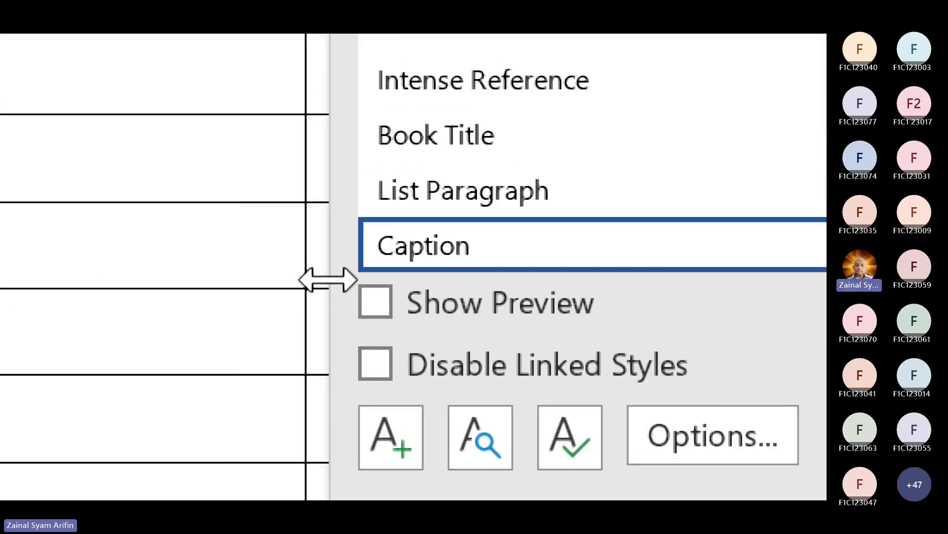
right_click(456, 254)
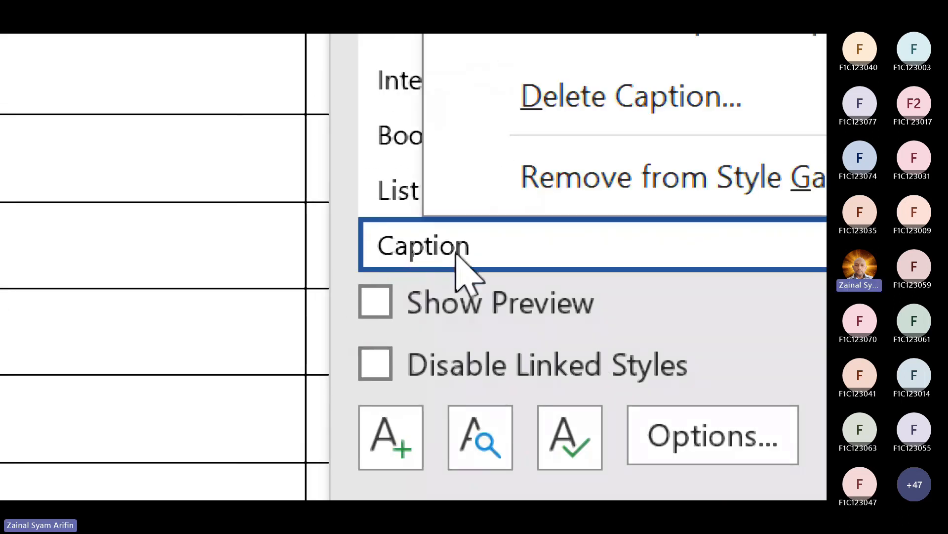
left_click(633, 347)
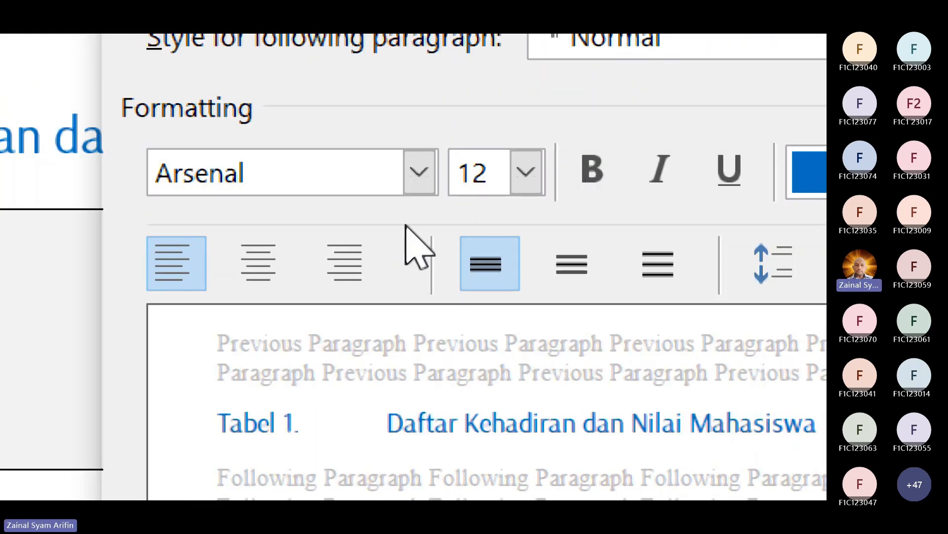
left_click(714, 168)
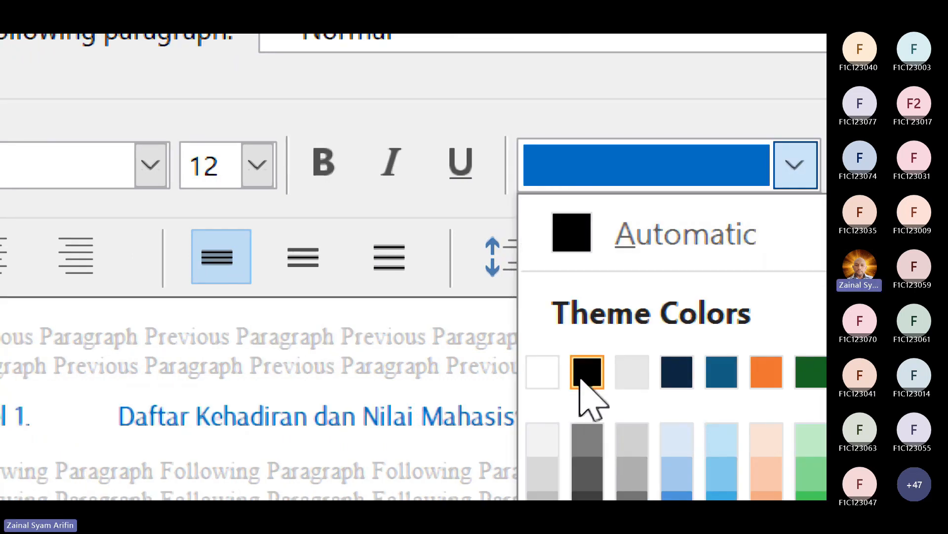
left_click(581, 379)
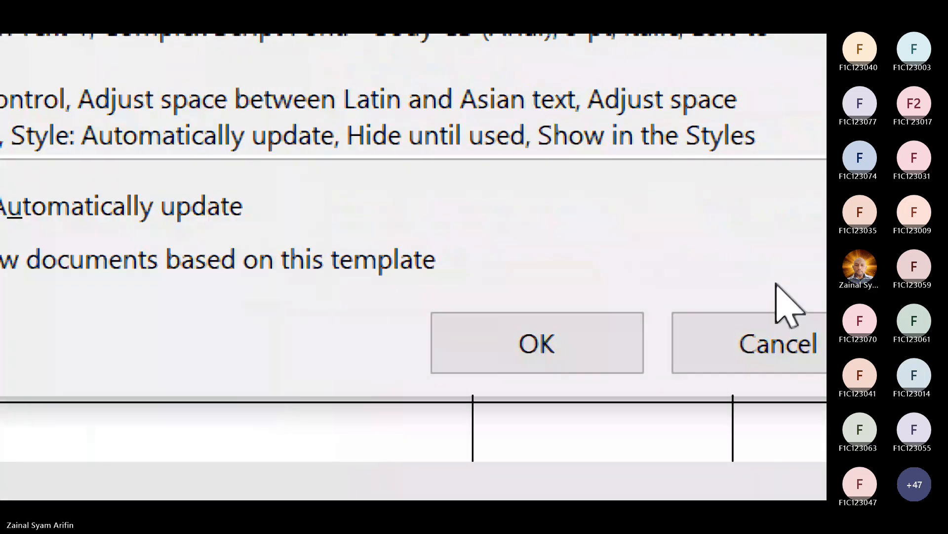
left_click(531, 351)
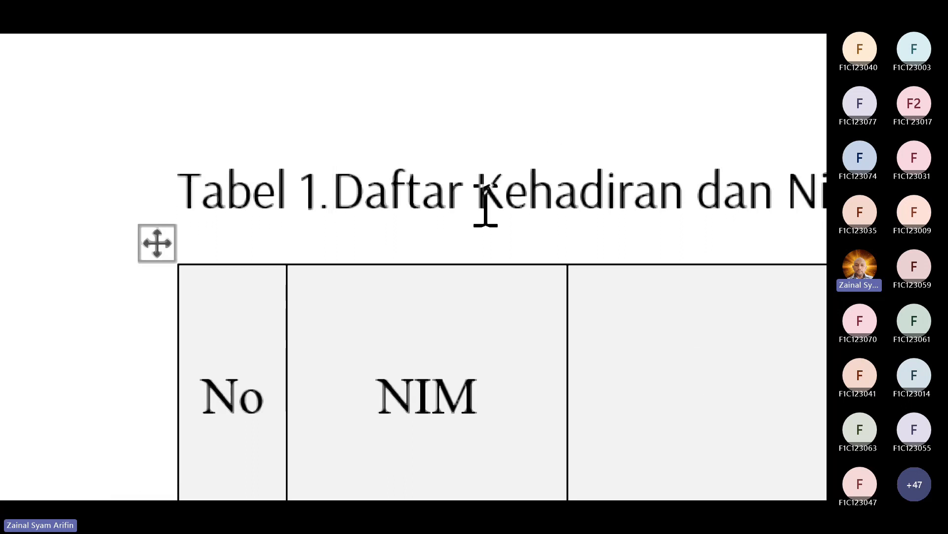
left_click_drag(334, 191, 510, 179)
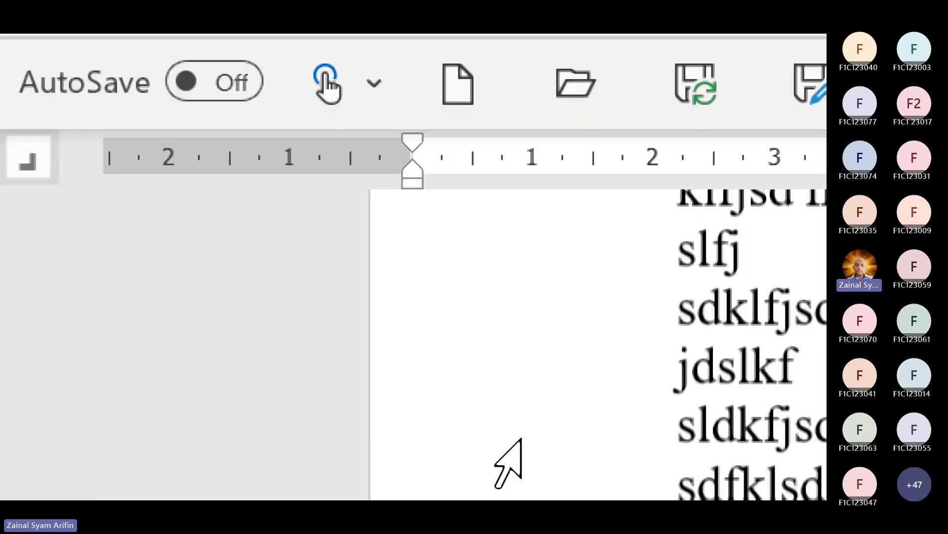
Close the Styles pane and turn off the screen magnifier
scroll(392, 245, "up", 15)
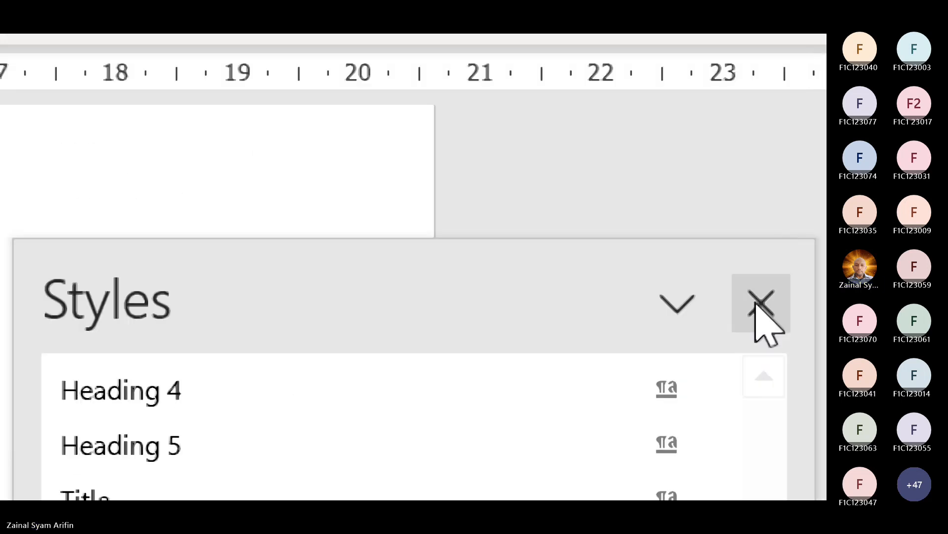
left_click(758, 304)
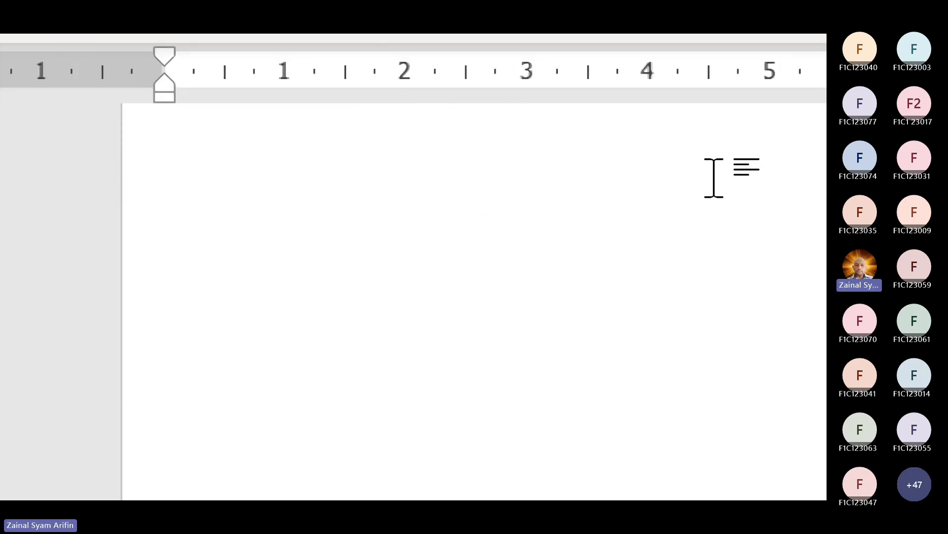
scroll(645, 260, "down", 10)
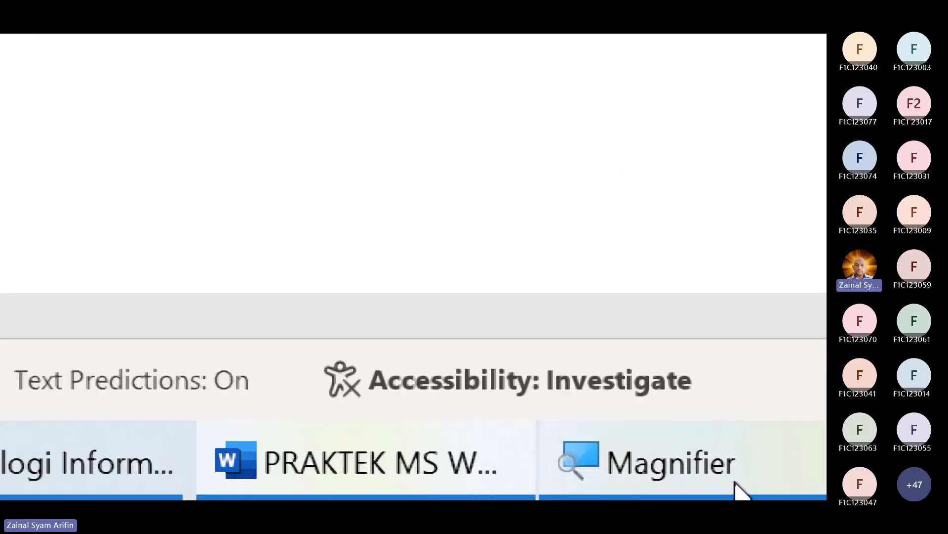
mouse_move(328, 493)
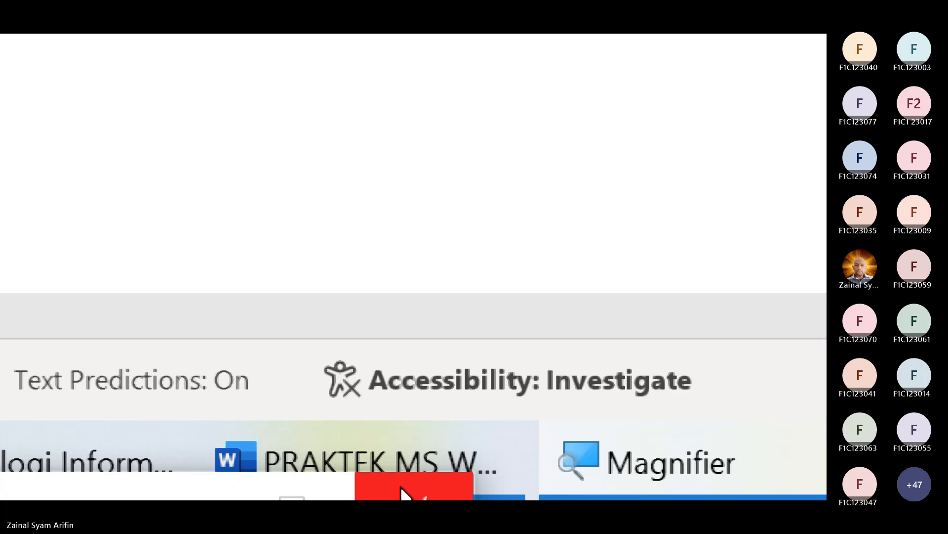
left_click(401, 486)
Remove the blank page that follows page ii of the front matter
scroll(366, 268, "up", 3)
scroll(366, 268, "up", 10)
scroll(367, 267, "down", 10)
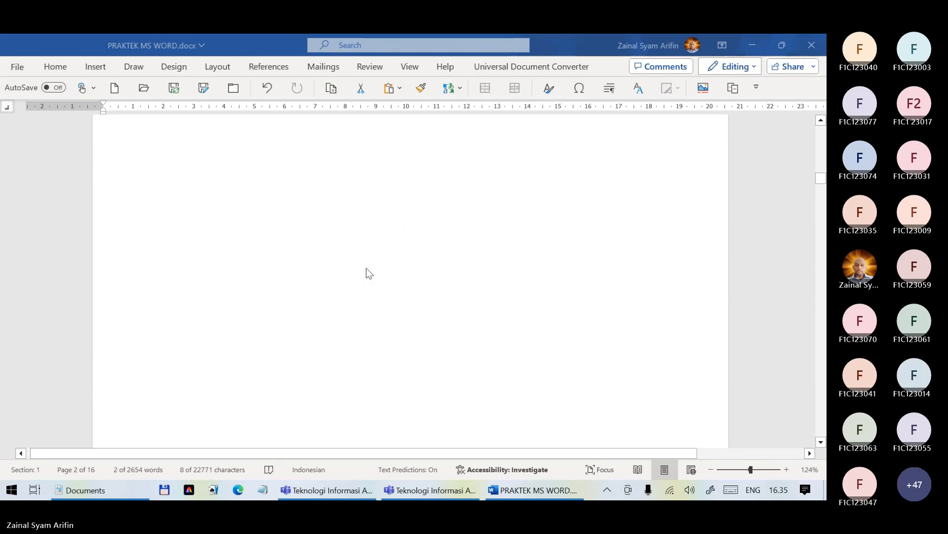
scroll(366, 267, "down", 3)
scroll(366, 268, "up", 12)
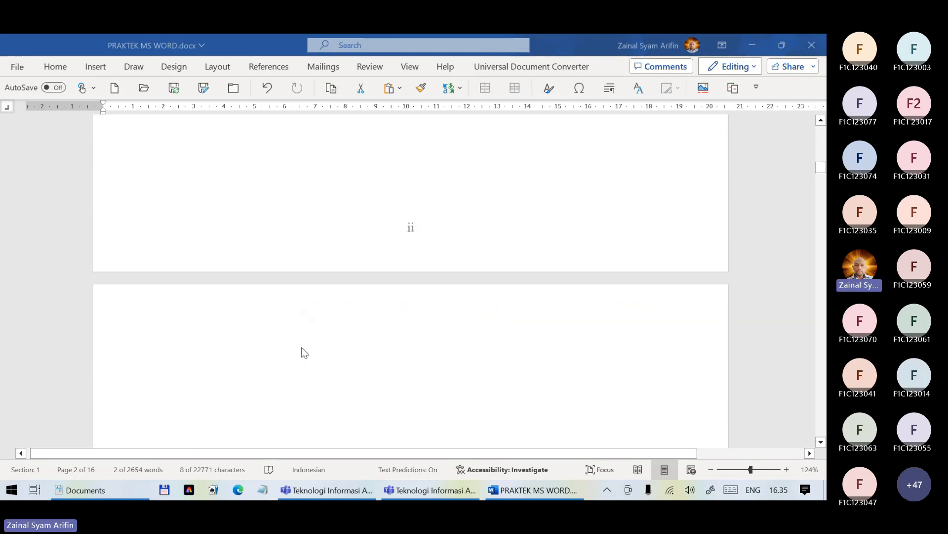
left_click(302, 370)
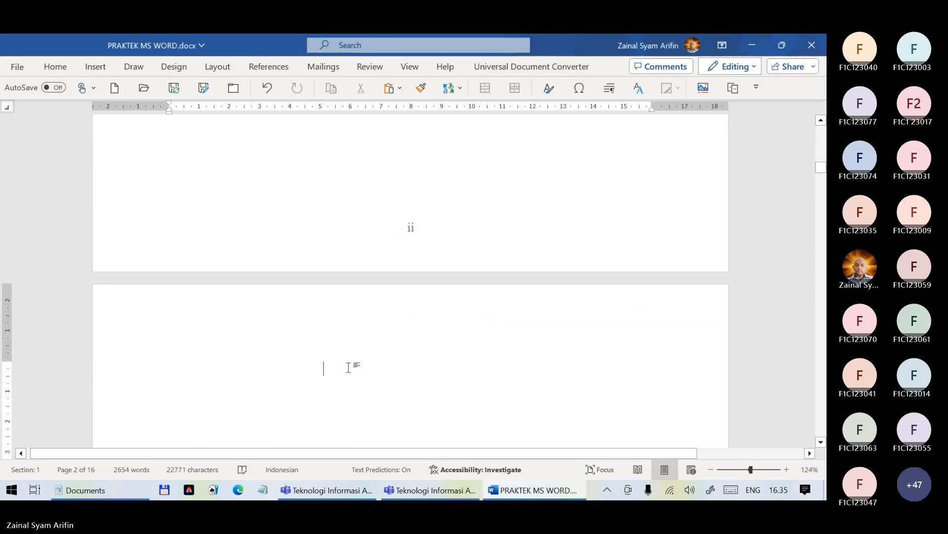
key("ctrl+z")
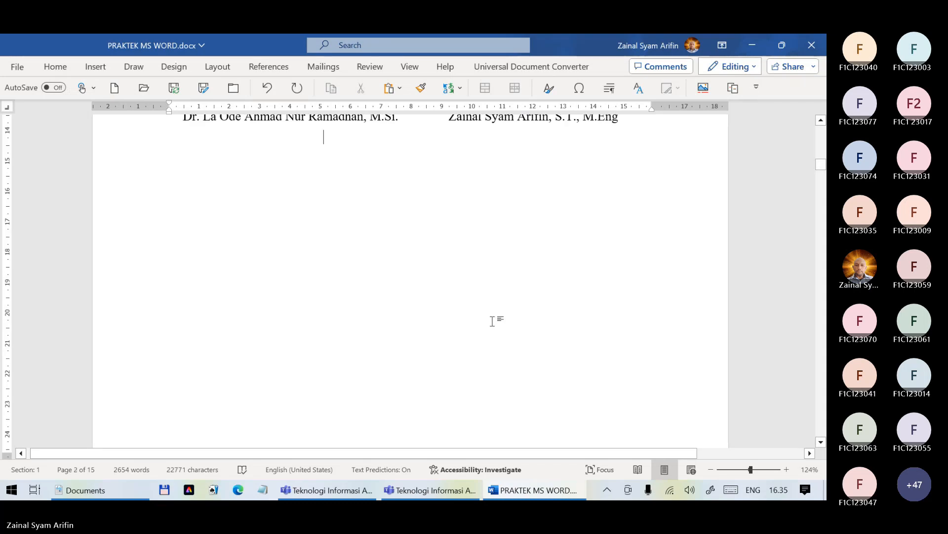
Delete the placeholder text "Nanti saja" under the "Daftar Tabel" heading, leaving its line empty
scroll(493, 321, "down", 8)
scroll(492, 321, "up", 6)
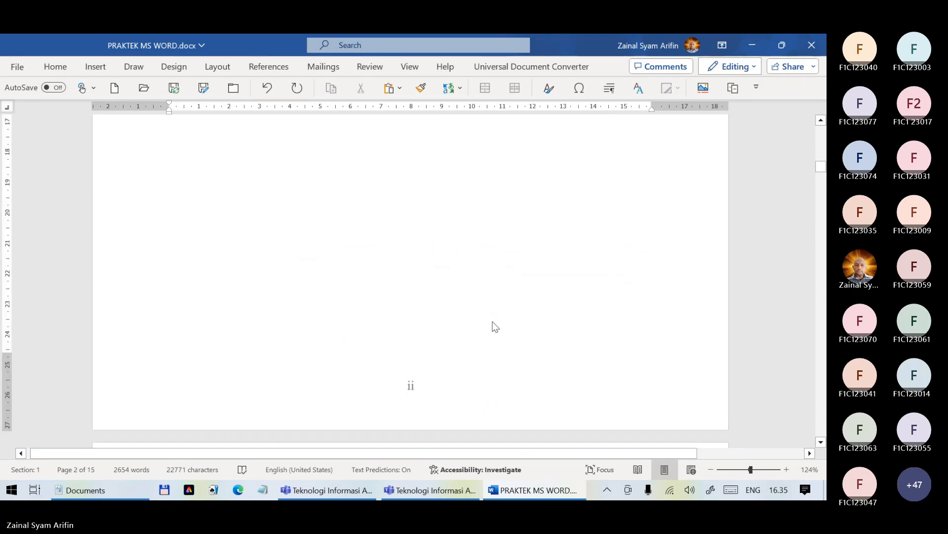
scroll(494, 323, "down", 5)
scroll(493, 321, "up", 4)
scroll(493, 321, "down", 15)
scroll(493, 322, "down", 15)
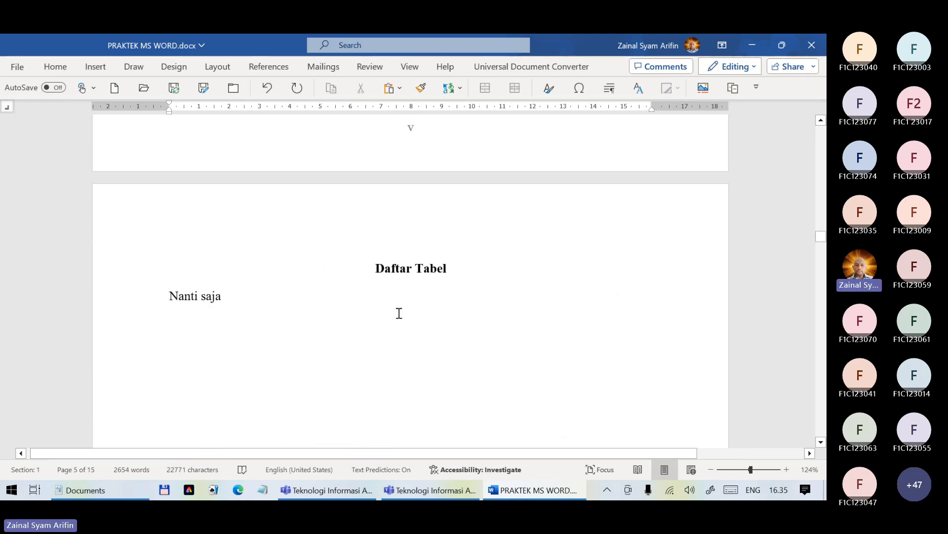
left_click(272, 290)
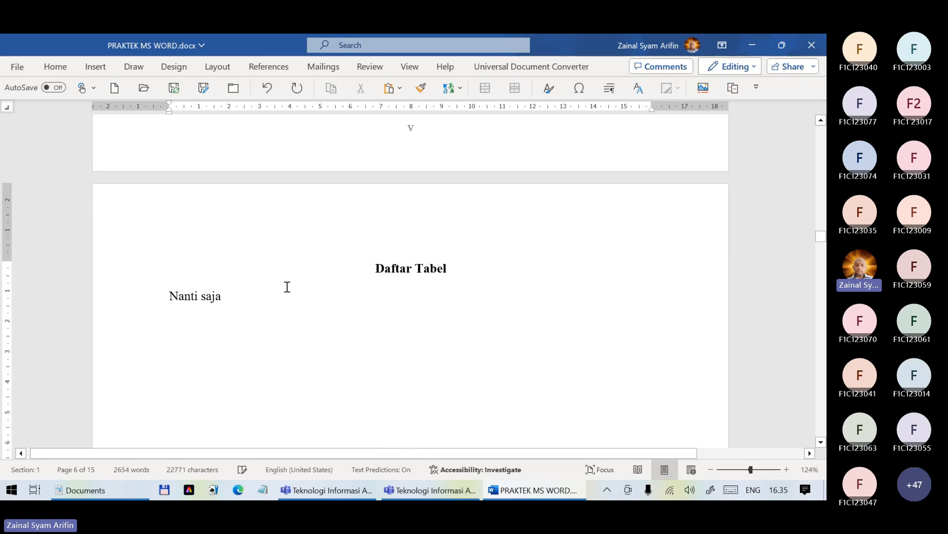
key("BackSpace")
key("BackSpace")
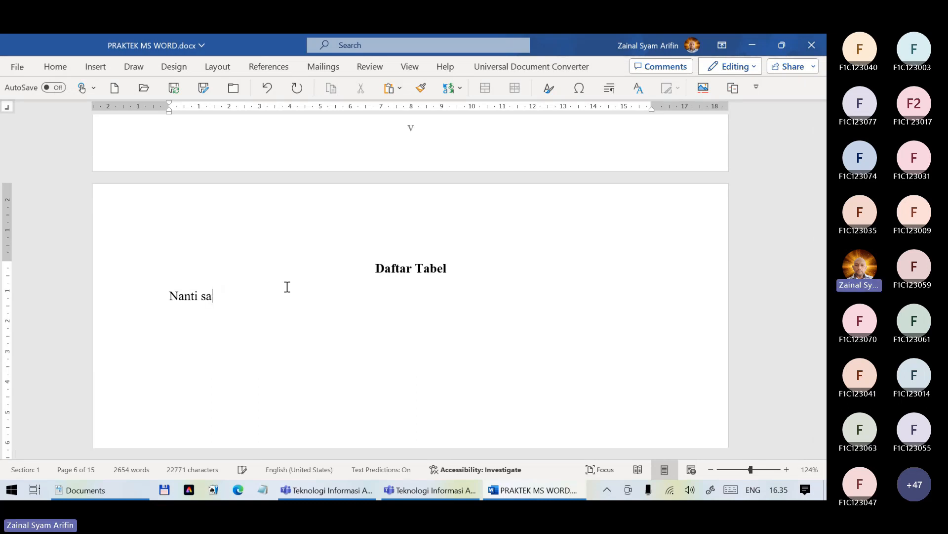
key("BackSpace")
key("BackSpace")
key("BackSpace")
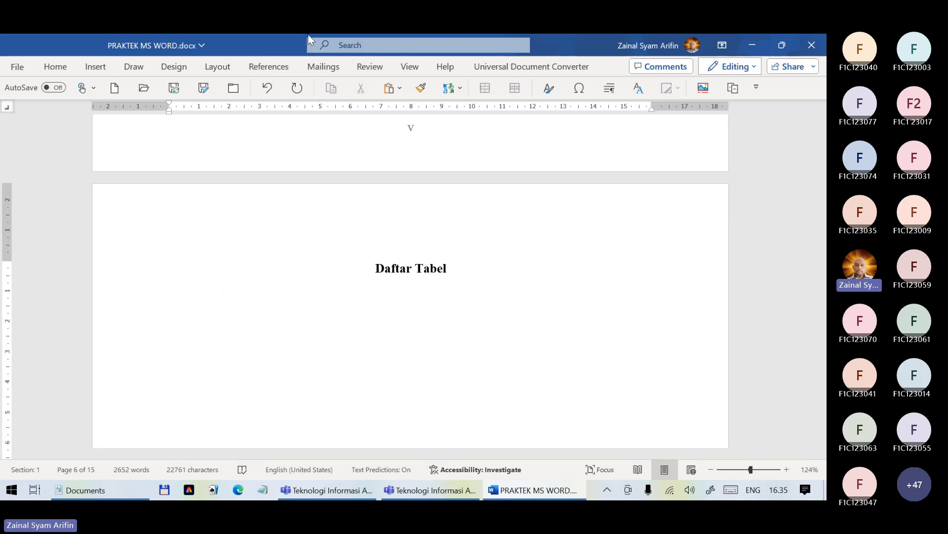
Insert a table of figures under "Daftar Tabel" for the caption label "Tabel", without a tab leader, and close the magnifier
left_click(260, 69)
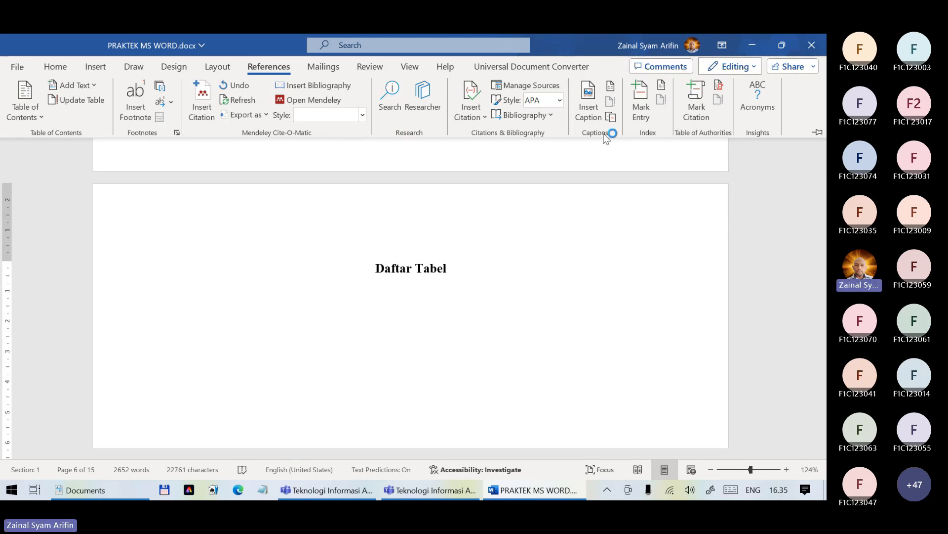
key("super+plus")
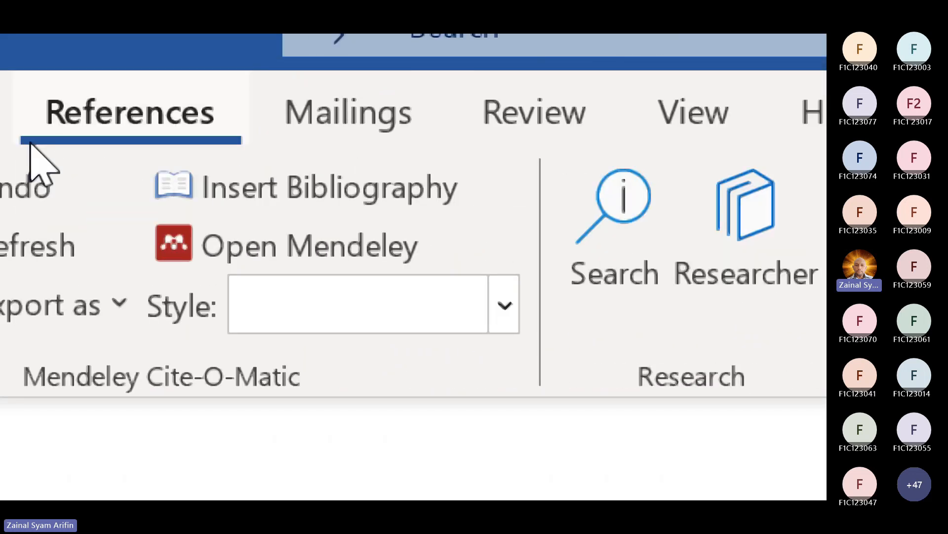
left_click(140, 110)
left_click(140, 111)
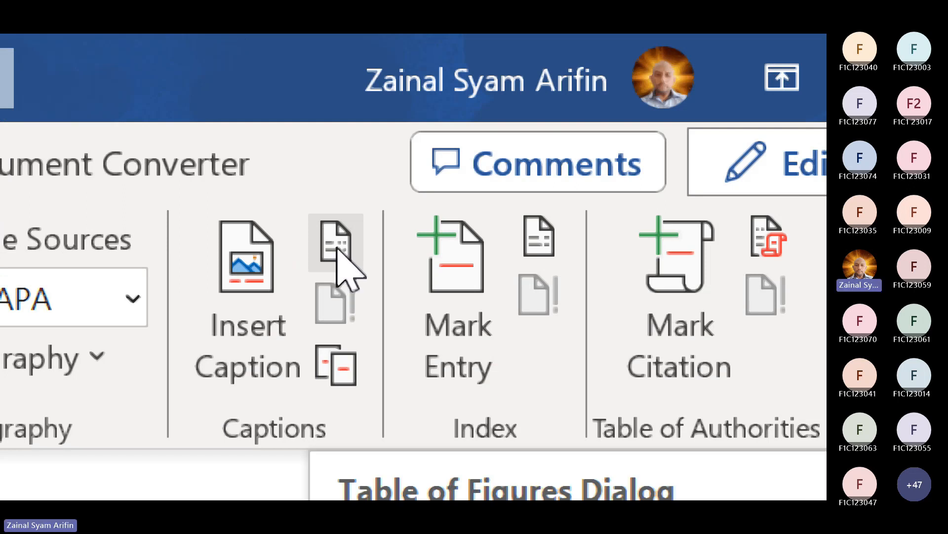
left_click(340, 250)
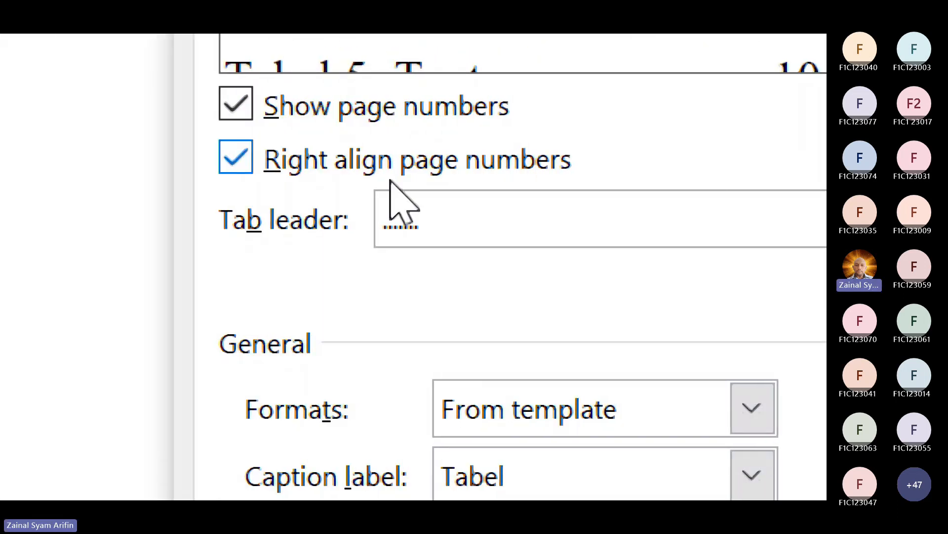
left_click(420, 213)
left_click(419, 267)
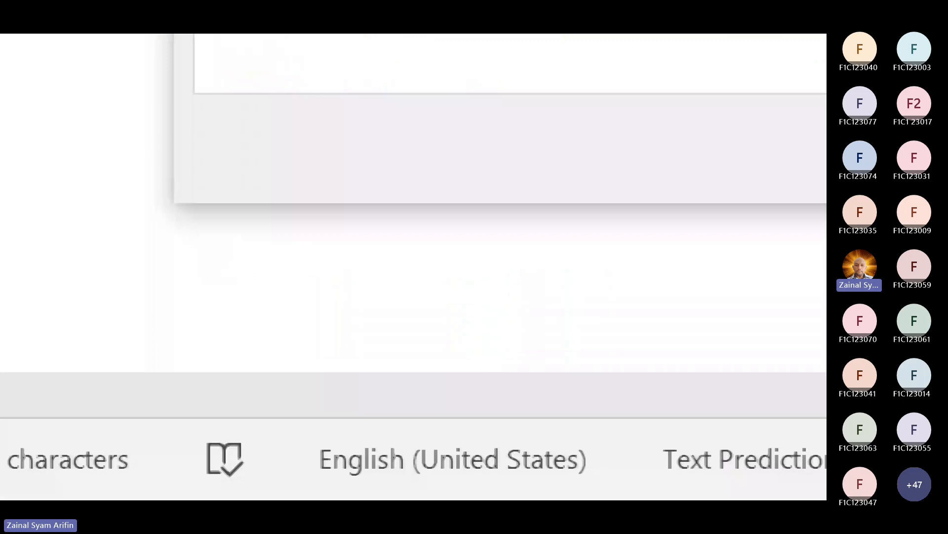
left_click(642, 407)
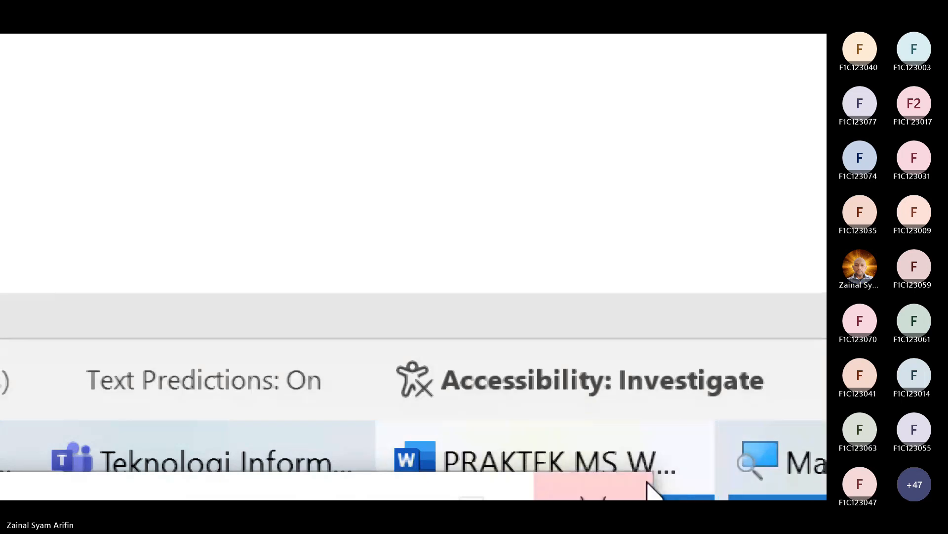
left_click(590, 489)
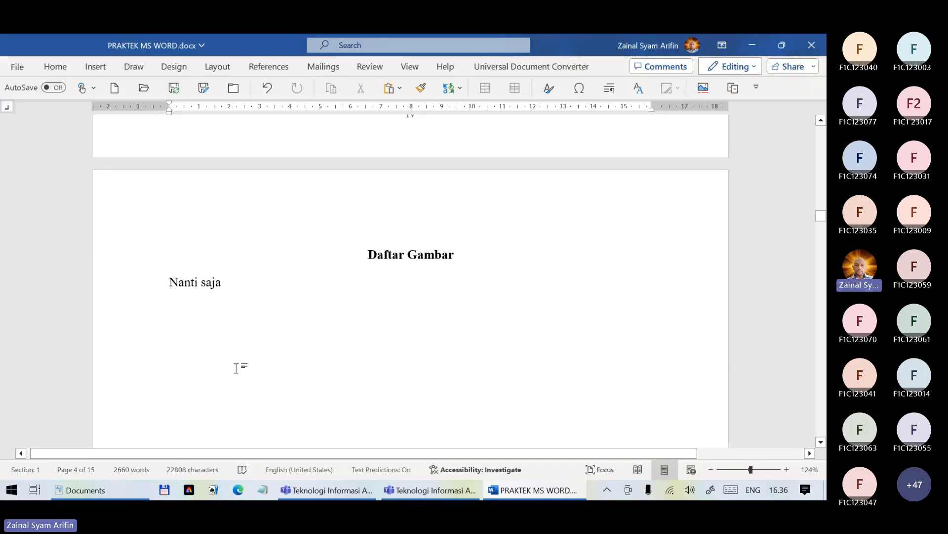
Examine the generated list of tables under "Daftar Tabel" and look over the neighbouring pages and the "Daftar Gambar" page
scroll(243, 304, "down", 15)
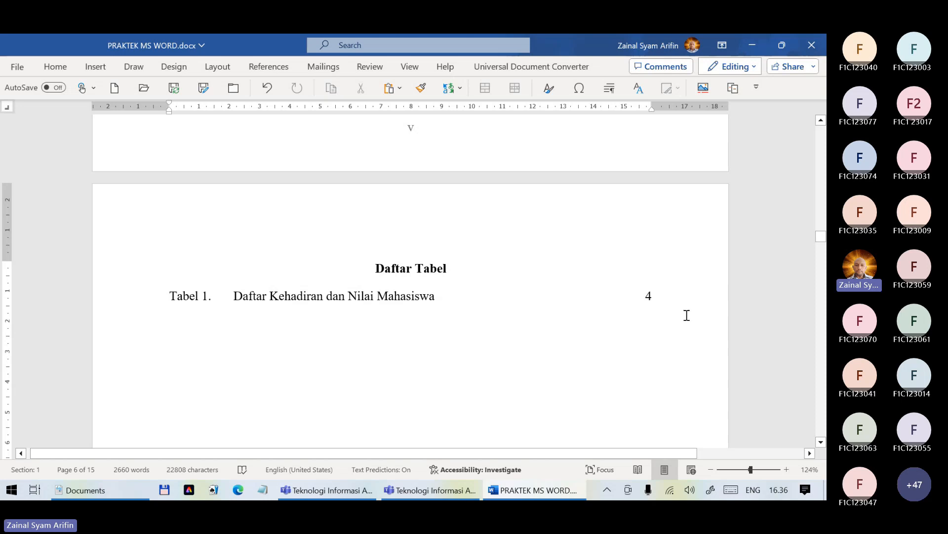
left_click(663, 299)
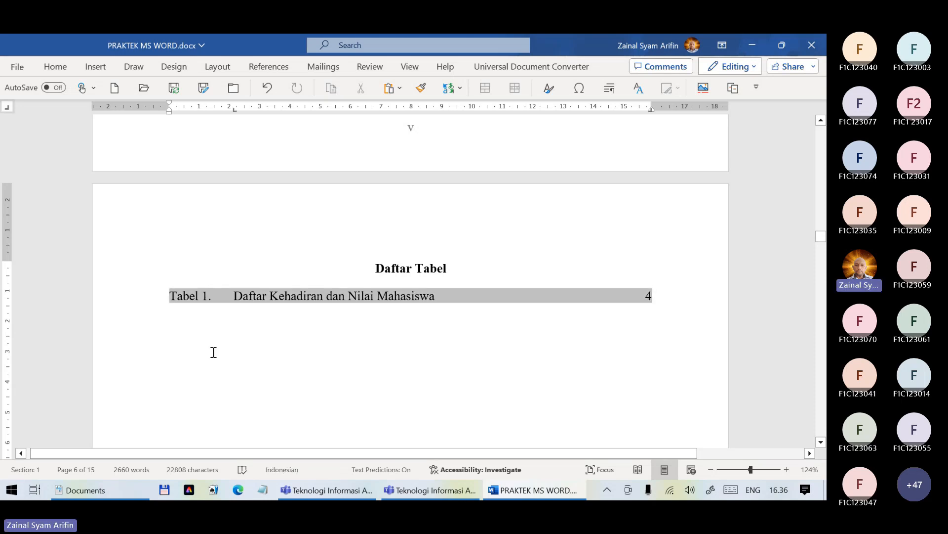
scroll(359, 378, "down", 8)
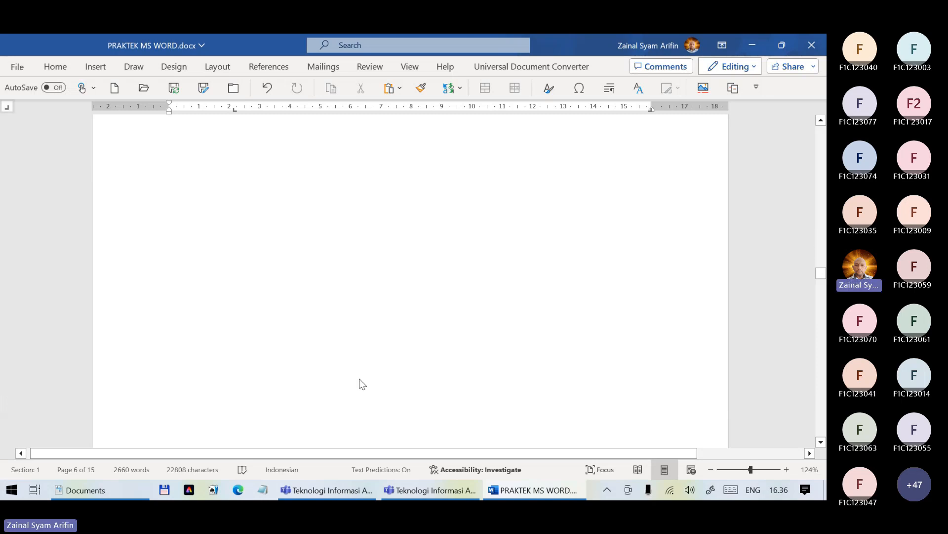
scroll(359, 378, "down", 16)
scroll(360, 378, "up", 15)
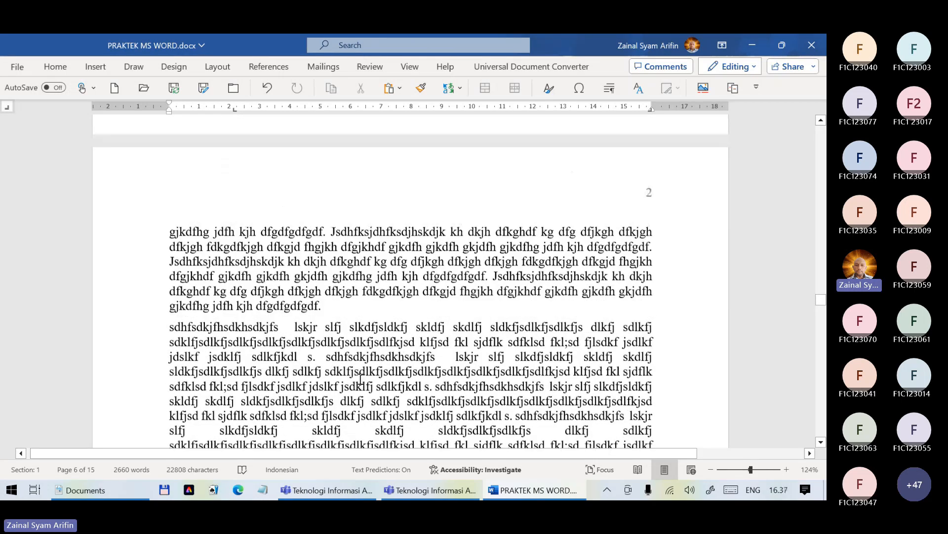
scroll(360, 379, "up", 10)
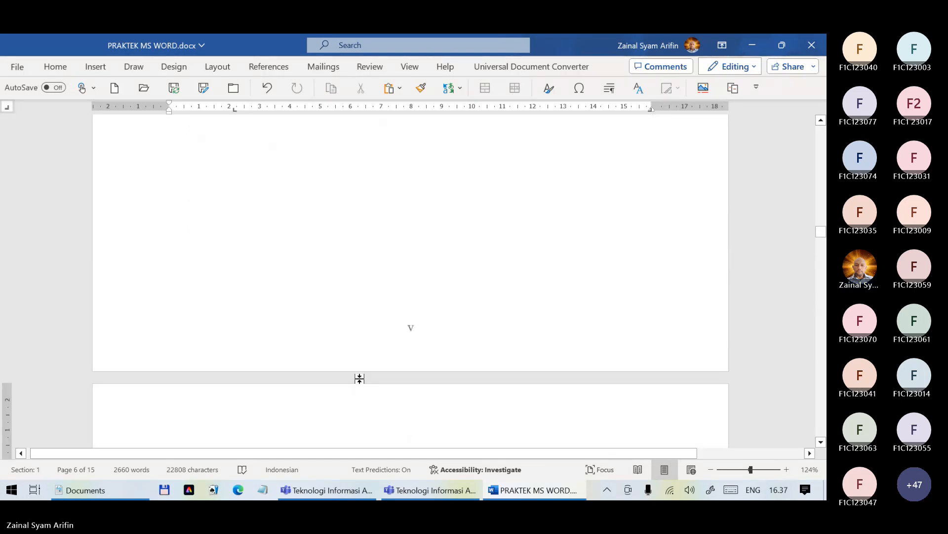
scroll(360, 379, "up", 10)
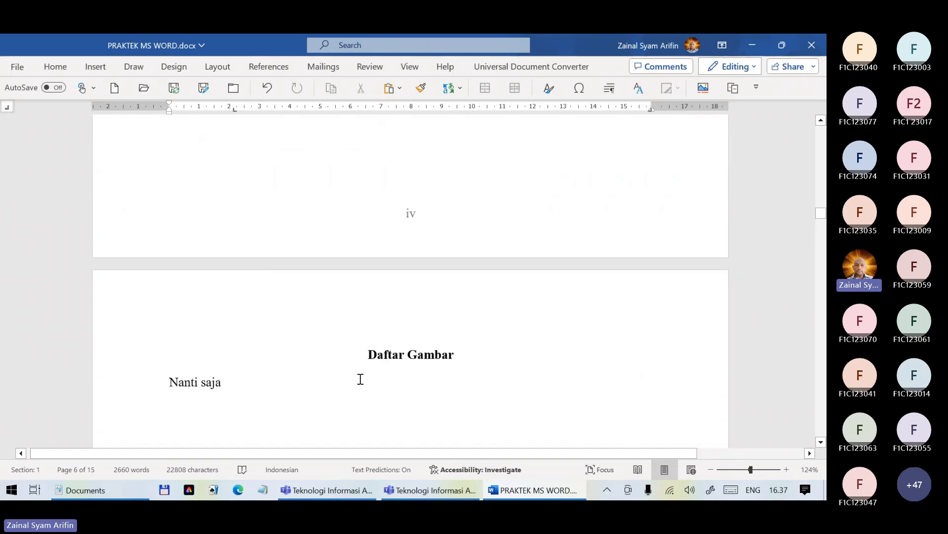
scroll(485, 426, "down", 5)
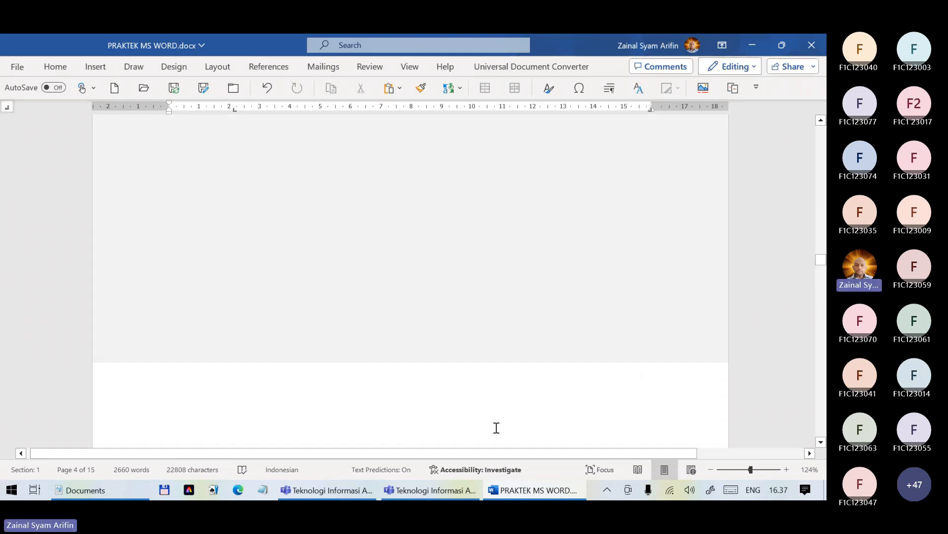
scroll(496, 427, "down", 15)
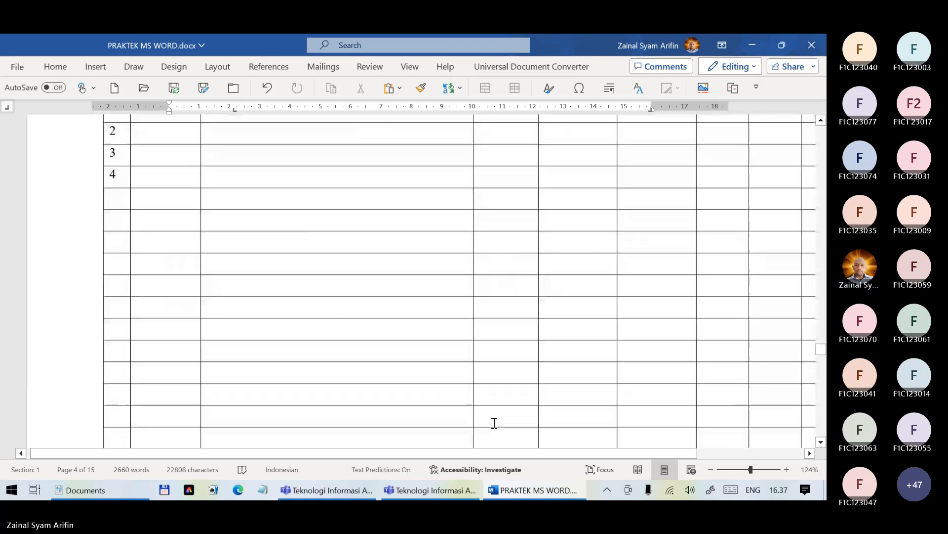
scroll(494, 423, "down", 5)
scroll(494, 423, "down", 20)
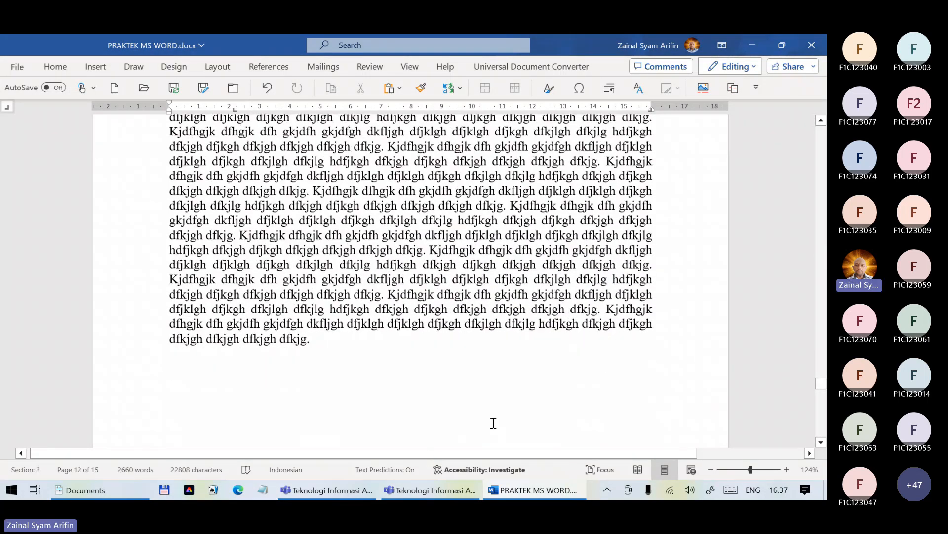
left_click(364, 351)
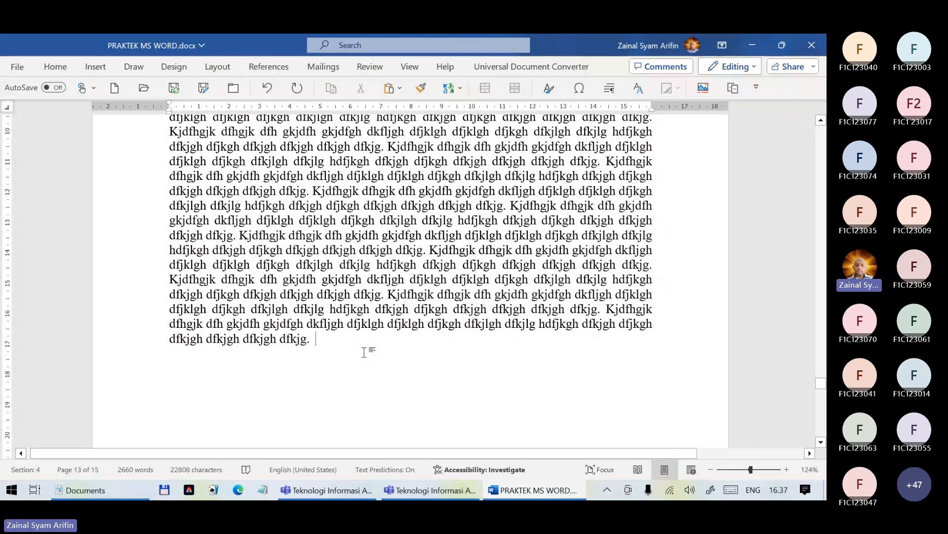
left_click(102, 69)
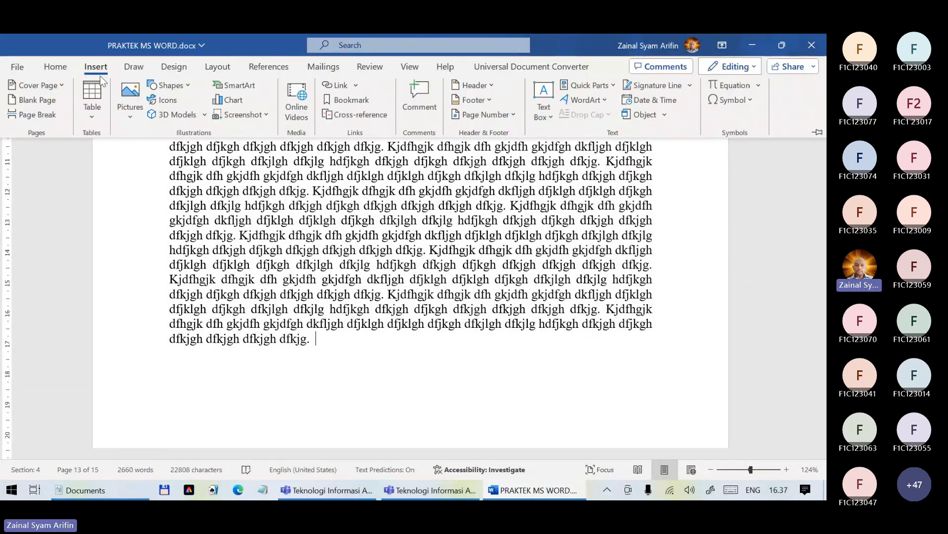
left_click(179, 88)
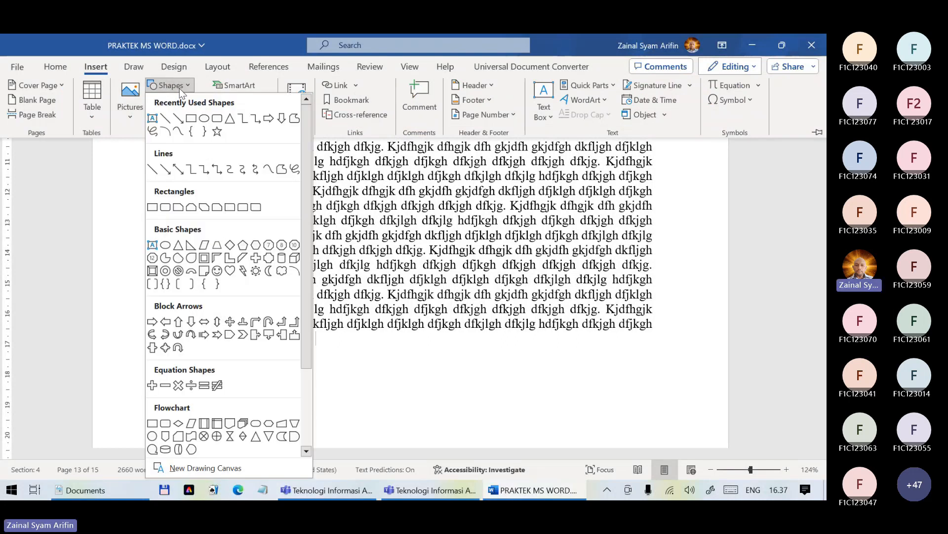
left_click(130, 122)
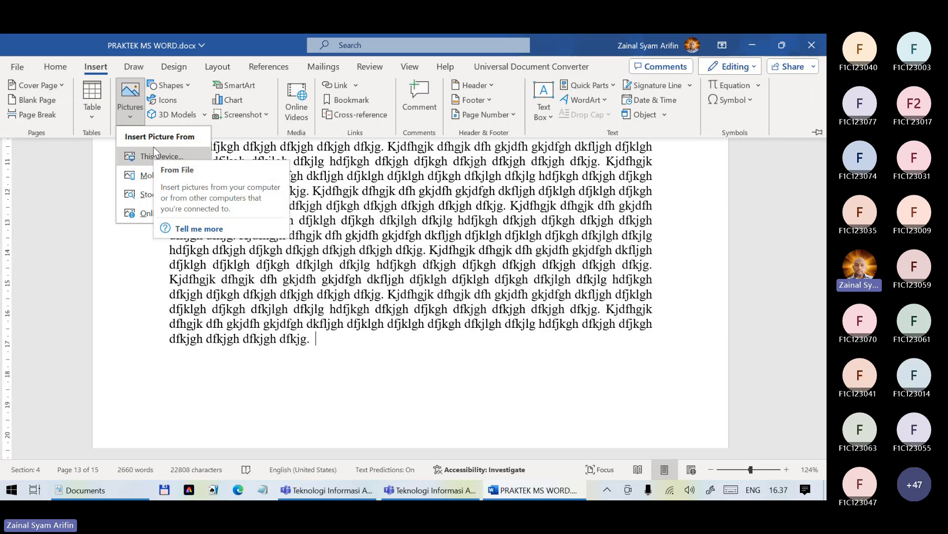
left_click(161, 158)
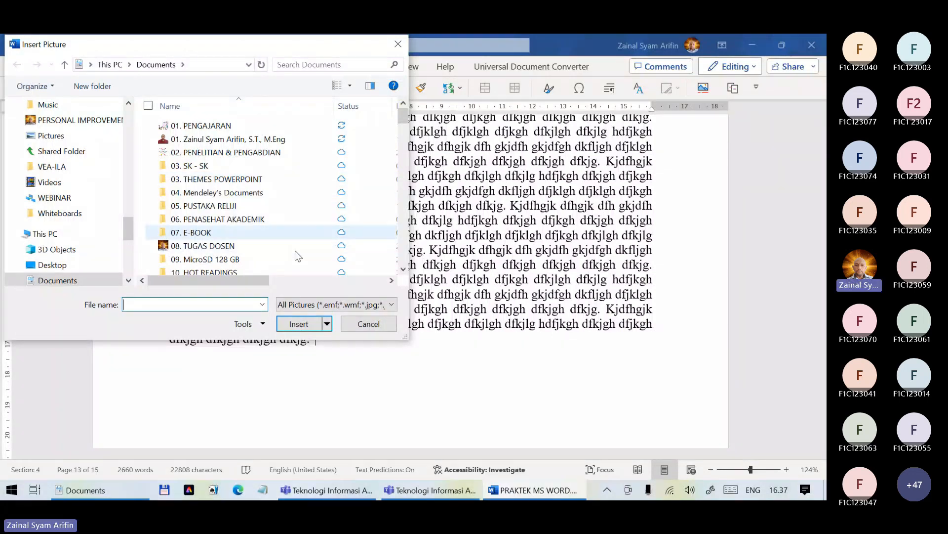
left_click(365, 321)
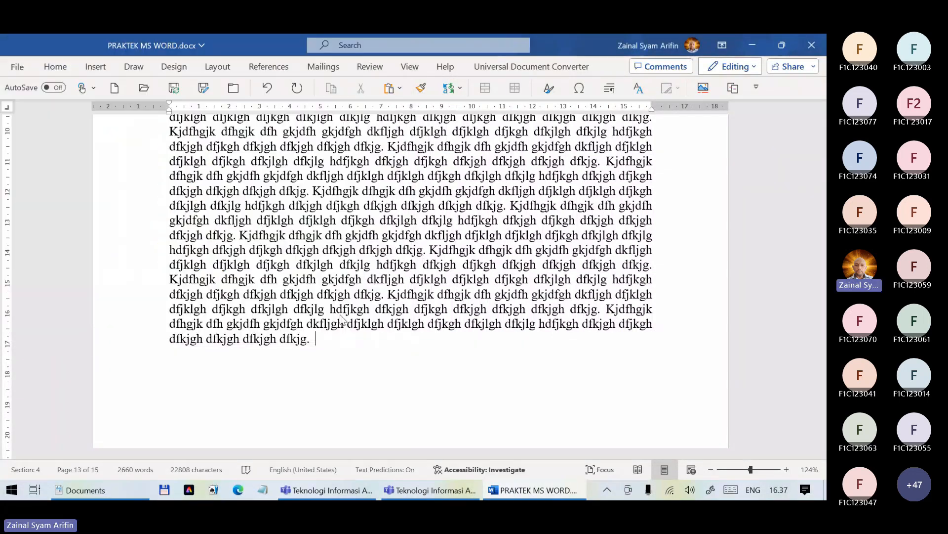
left_click(96, 66)
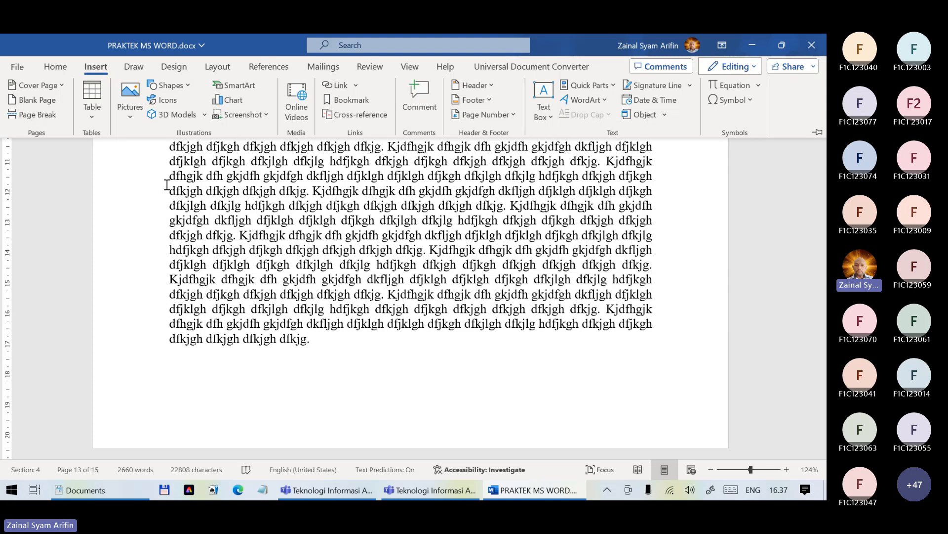
left_click(124, 114)
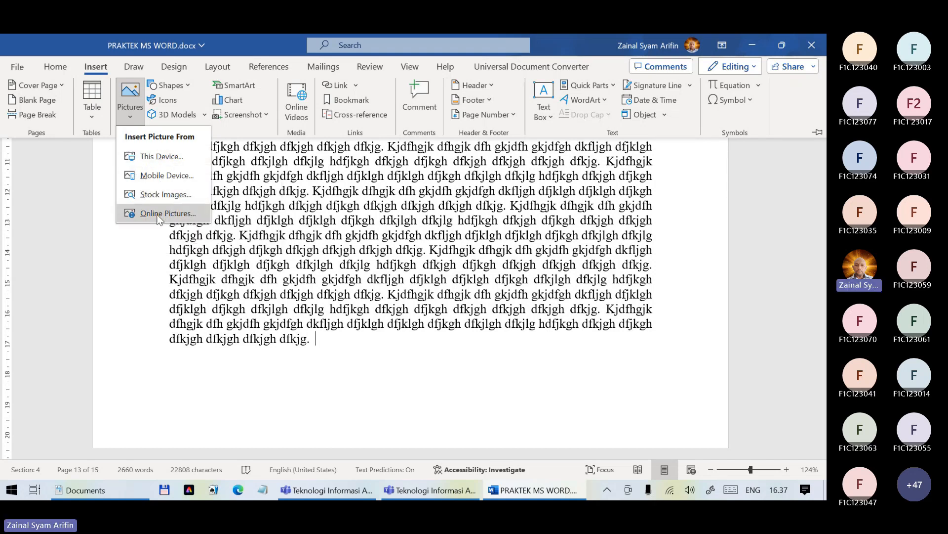
left_click(158, 214)
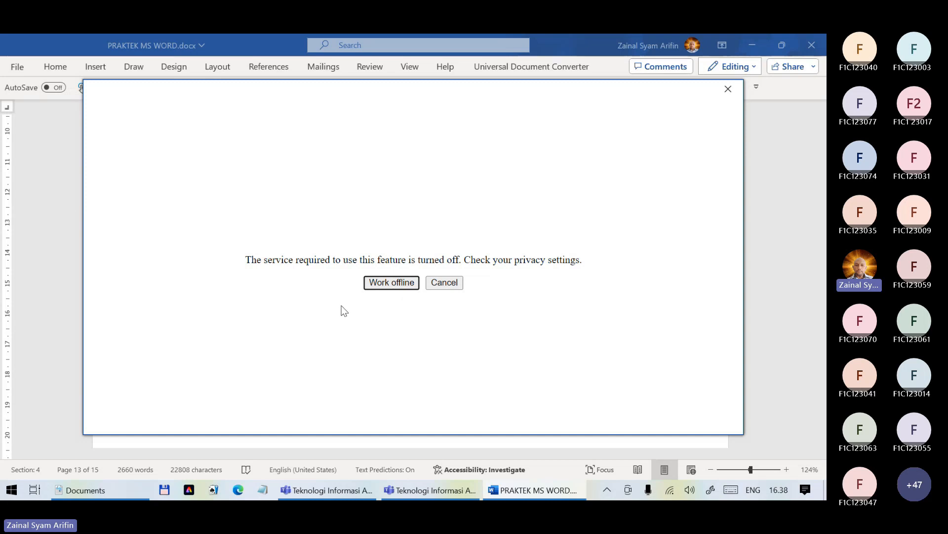
left_click(442, 286)
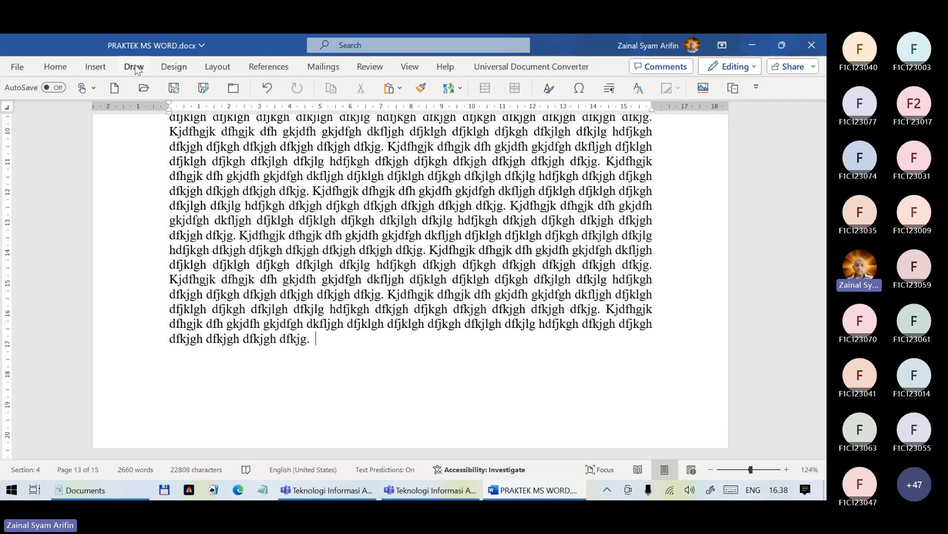
Insert the "Bukti Transfer Webinar Membangun Novelty" picture from the device's Documents folder after the last paragraph before page 7
left_click(101, 63)
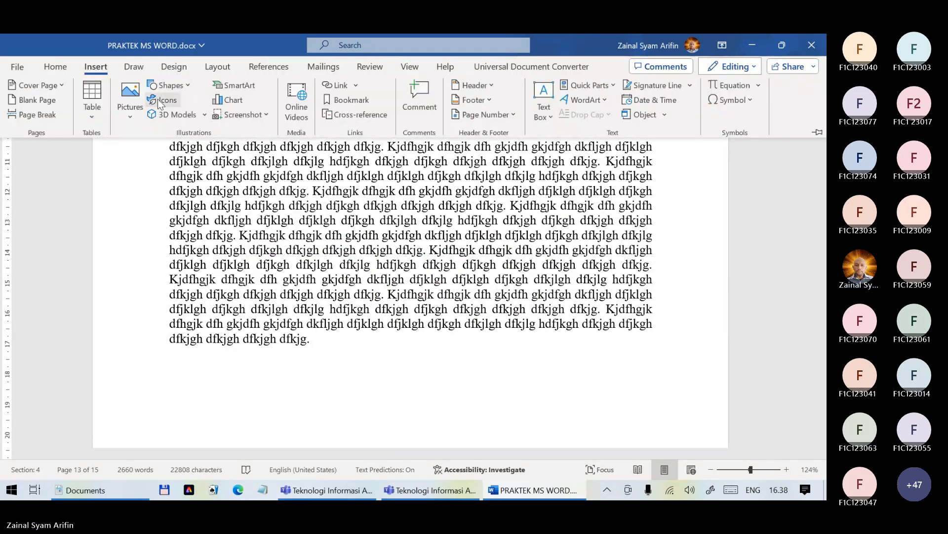
left_click(131, 108)
left_click(147, 160)
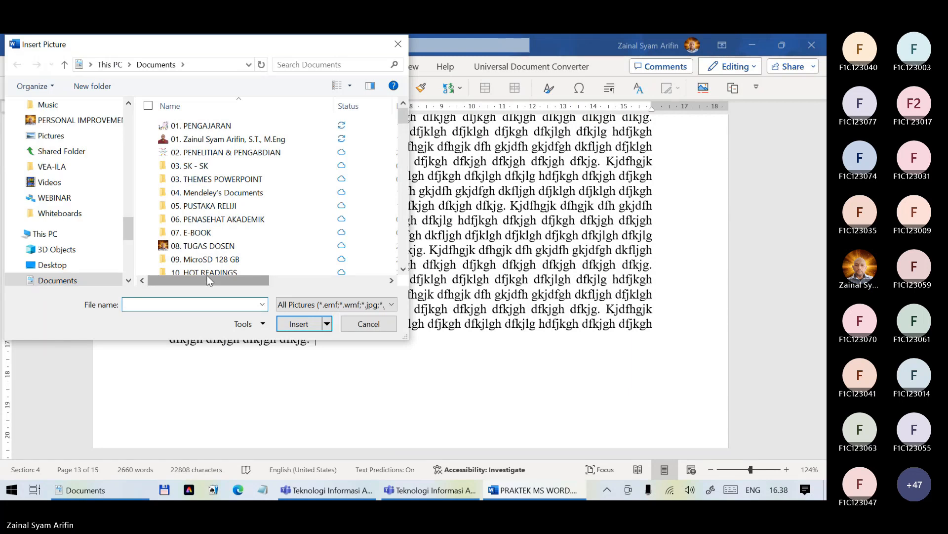
scroll(226, 200, "down", 10)
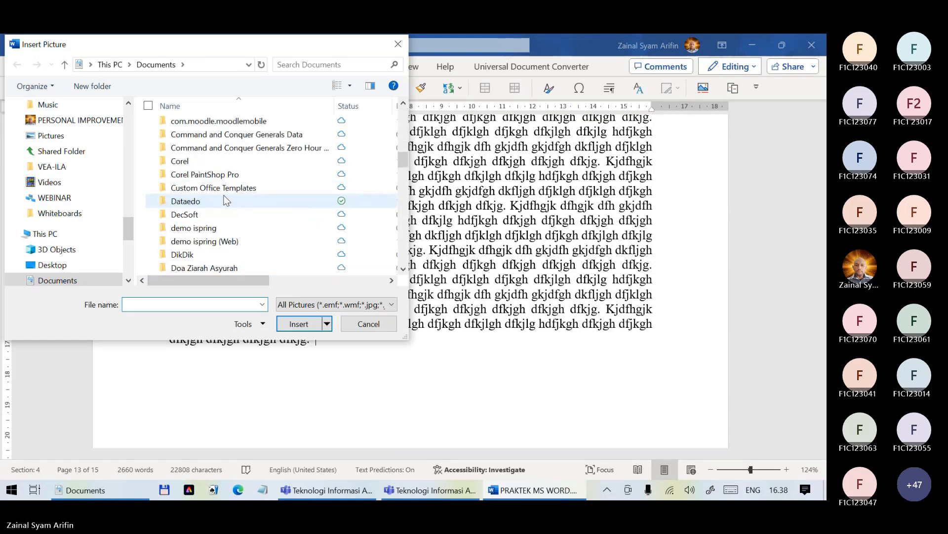
scroll(226, 200, "down", 10)
scroll(88, 198, "up", 3)
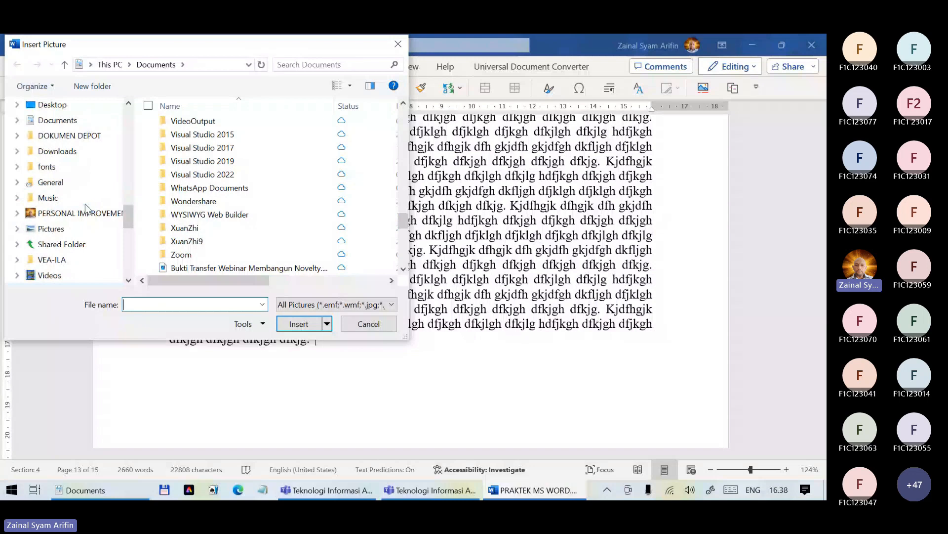
scroll(187, 227, "down", 6)
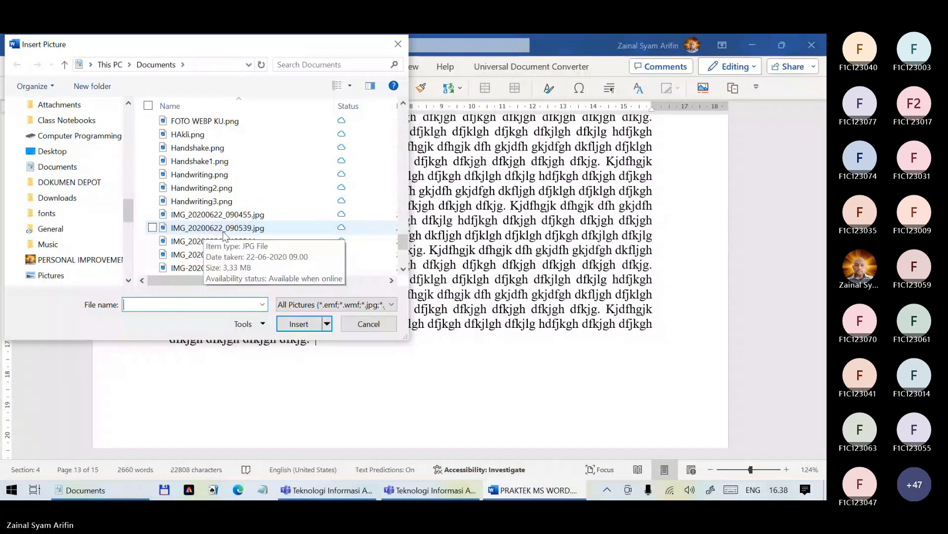
scroll(223, 232, "up", 2)
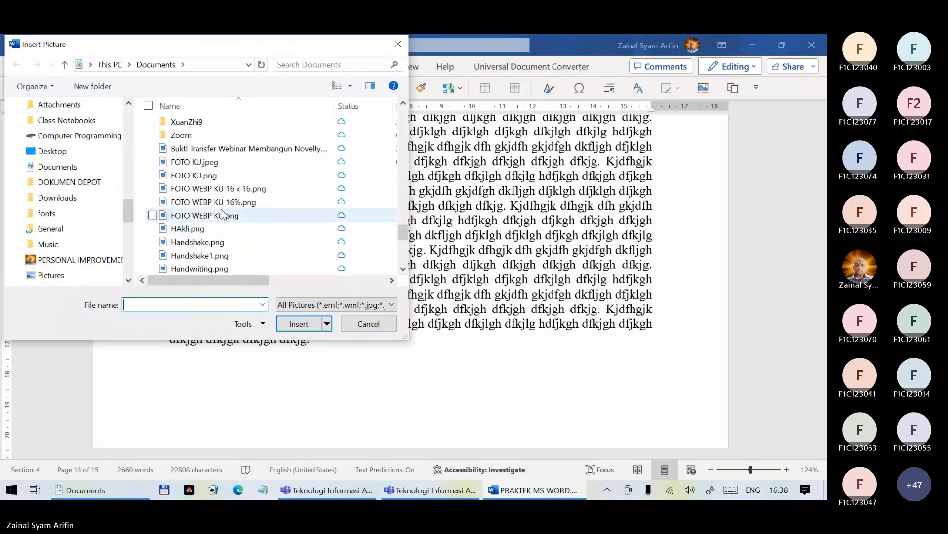
left_click(203, 150)
double_click(212, 149)
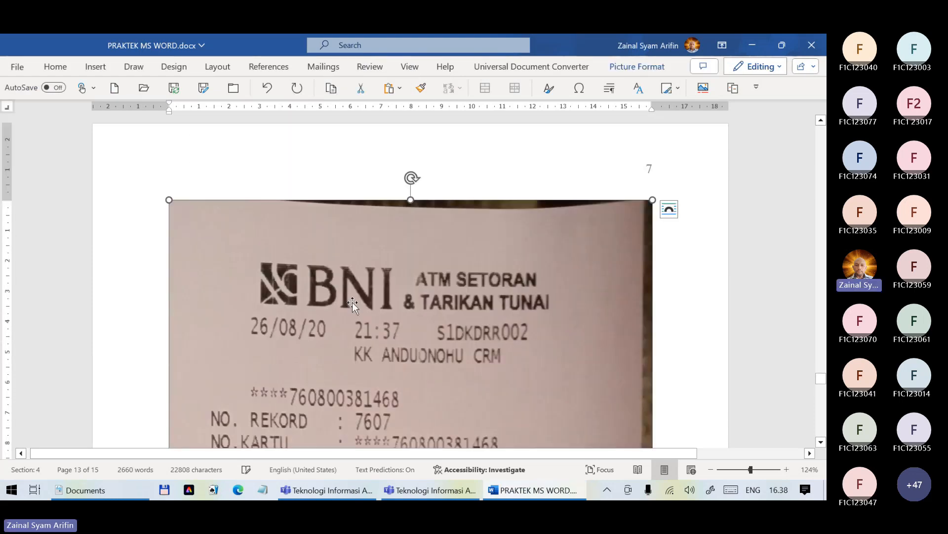
Scale the inserted receipt picture down proportionally to about 8.6 cm wide
scroll(628, 274, "down", 5)
scroll(627, 274, "up", 7)
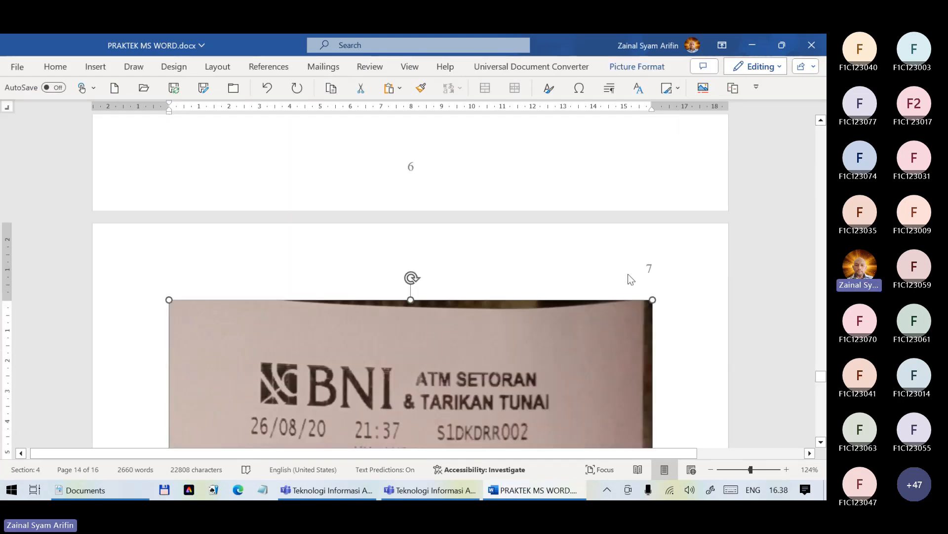
left_click_drag(654, 299, 327, 458)
scroll(381, 367, "down", 3)
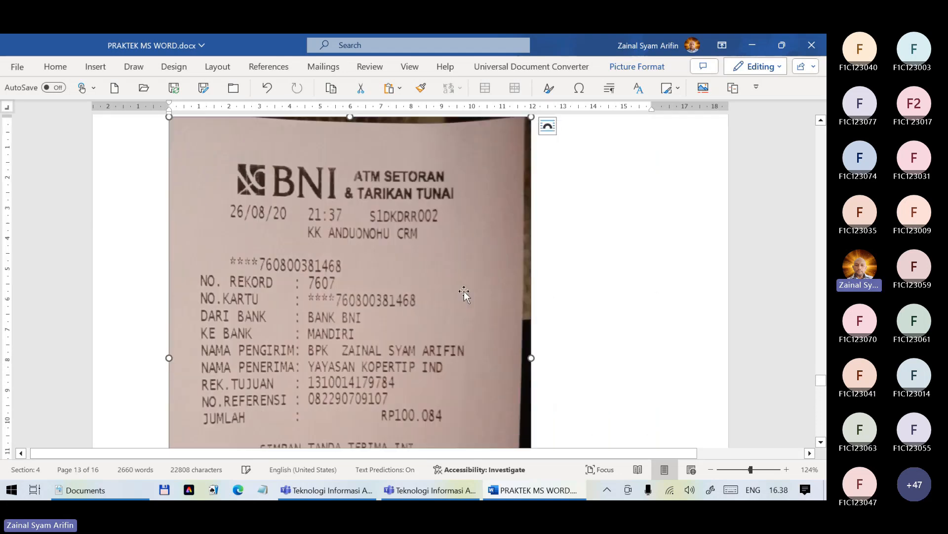
scroll(480, 298, "down", 3)
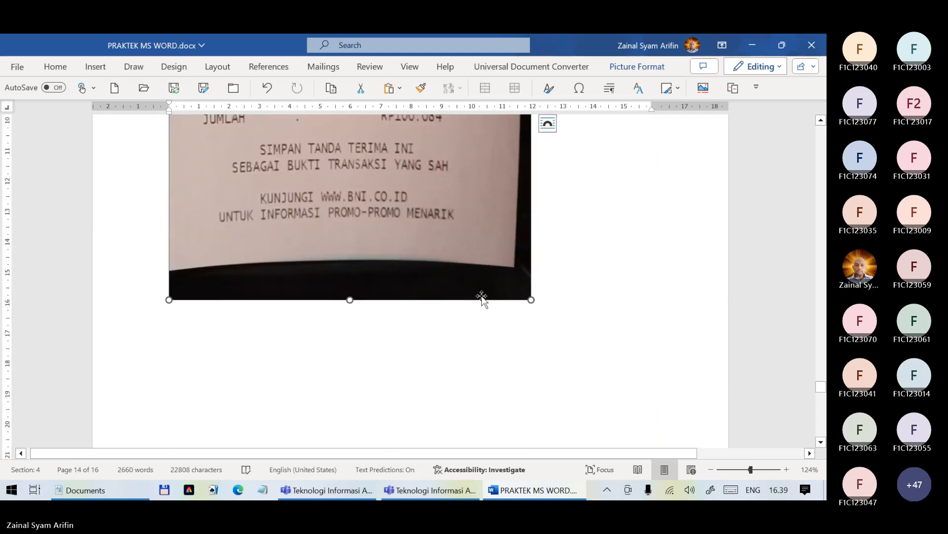
left_click_drag(531, 399, 523, 388)
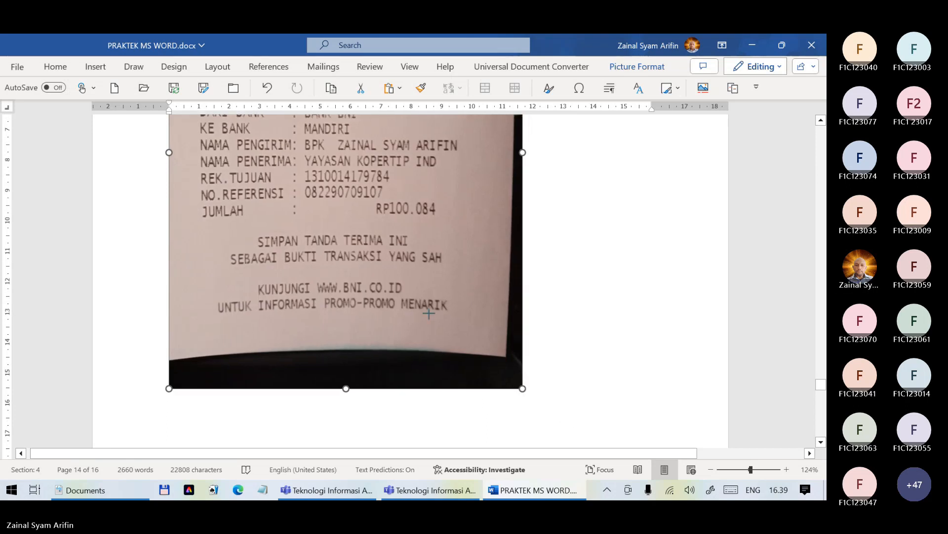
left_click_drag(429, 313, 429, 313)
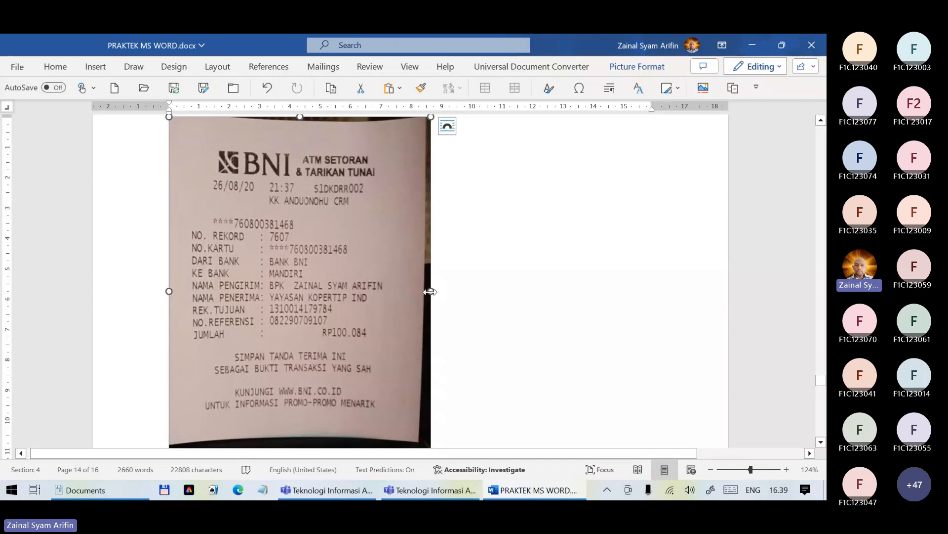
Try squeezing only the picture's width to about 6 cm, and undo that distortion
left_click_drag(430, 291, 351, 291)
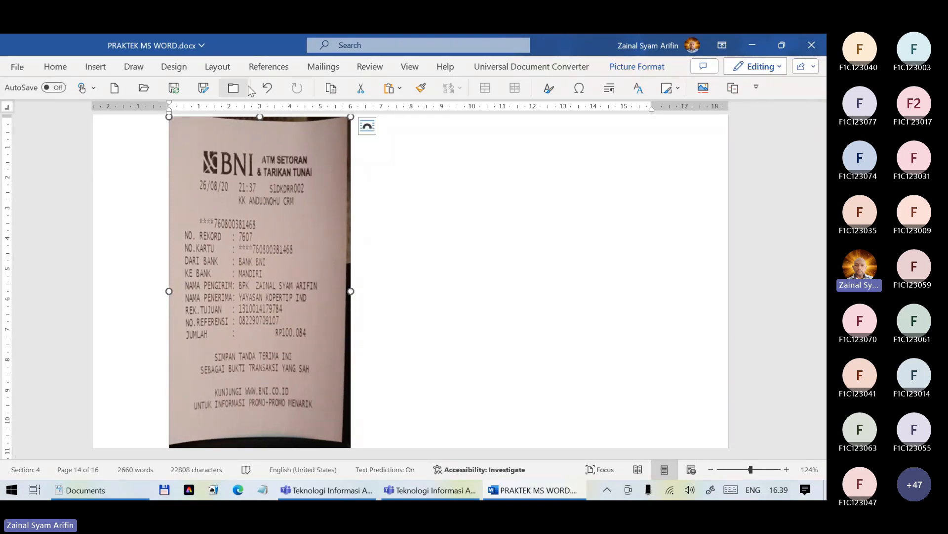
left_click(268, 88)
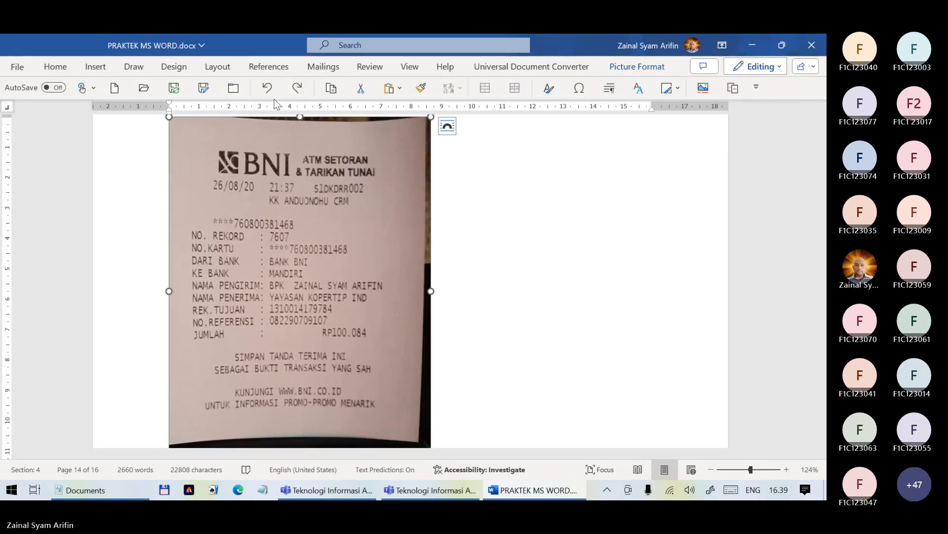
scroll(391, 241, "down", 2)
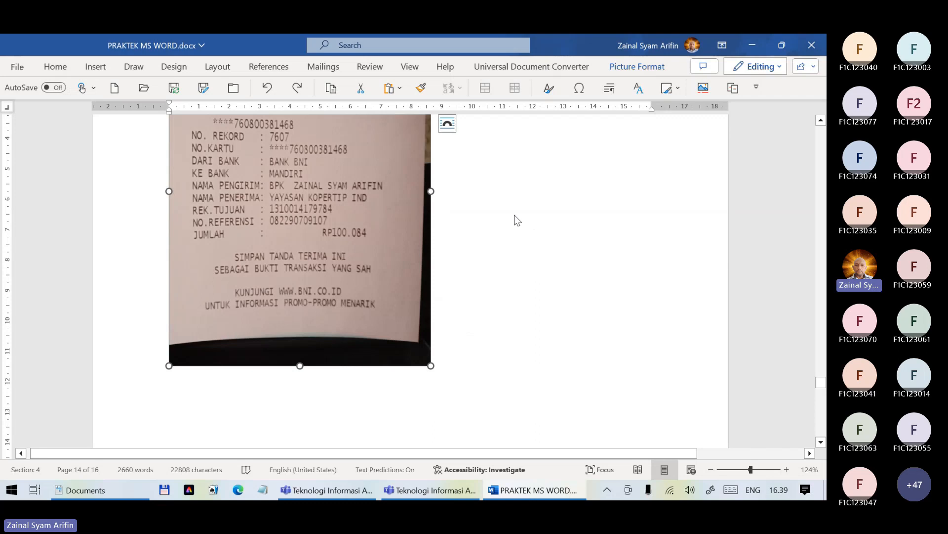
scroll(201, 145, "up", 2)
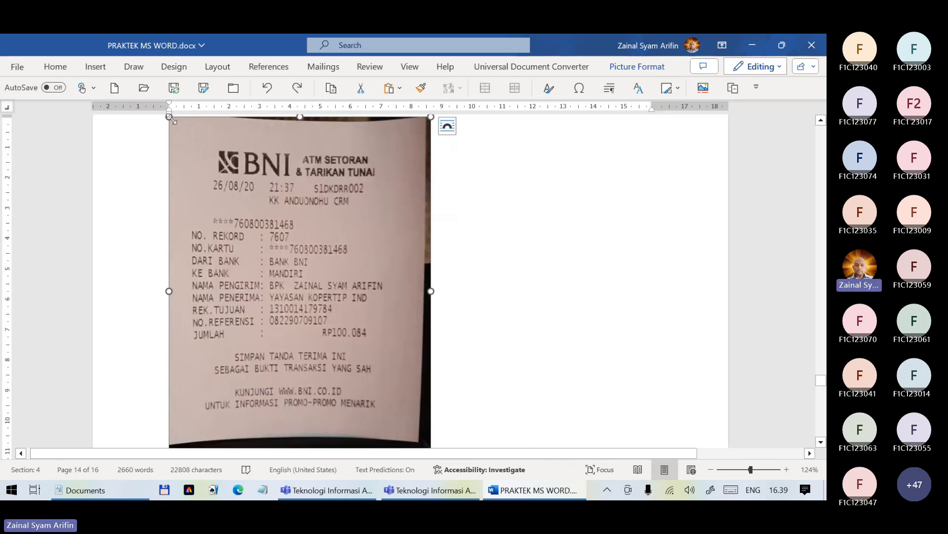
Shrink the receipt picture proportionally to about 4.5 cm wide so it fits below the paragraph on page 6
mouse_move(169, 117)
left_mouse_down()
mouse_move(178, 134)
mouse_move(170, 126)
left_mouse_up()
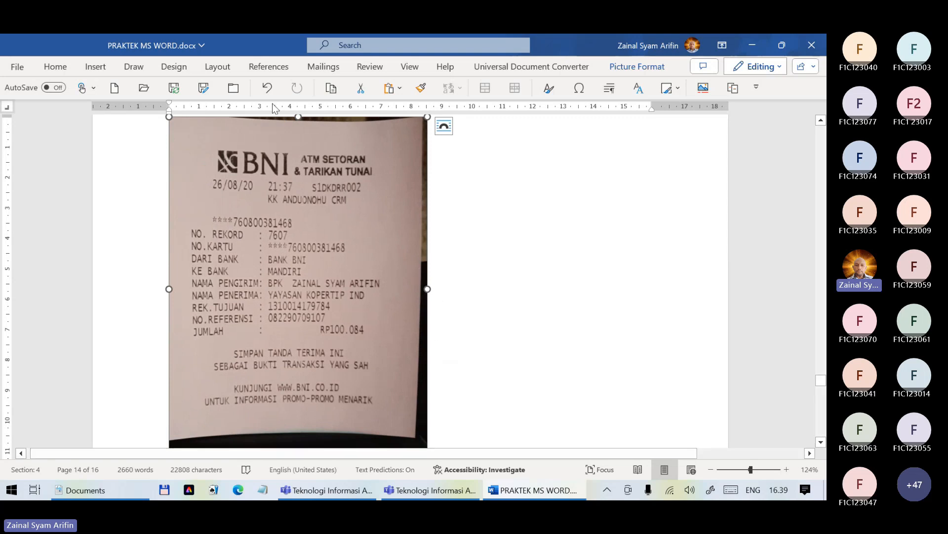
scroll(547, 381, "down", 1)
scroll(548, 381, "down", 2)
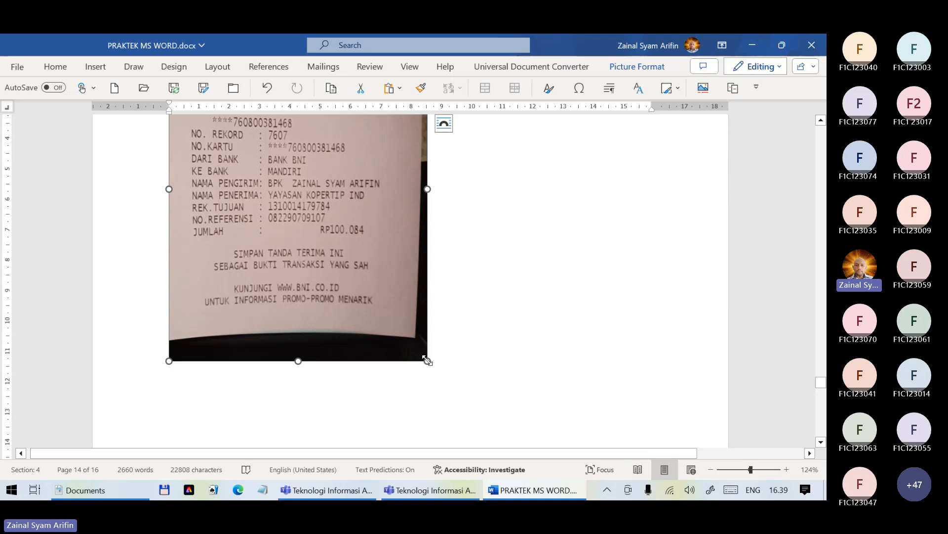
left_click_drag(427, 361, 330, 234)
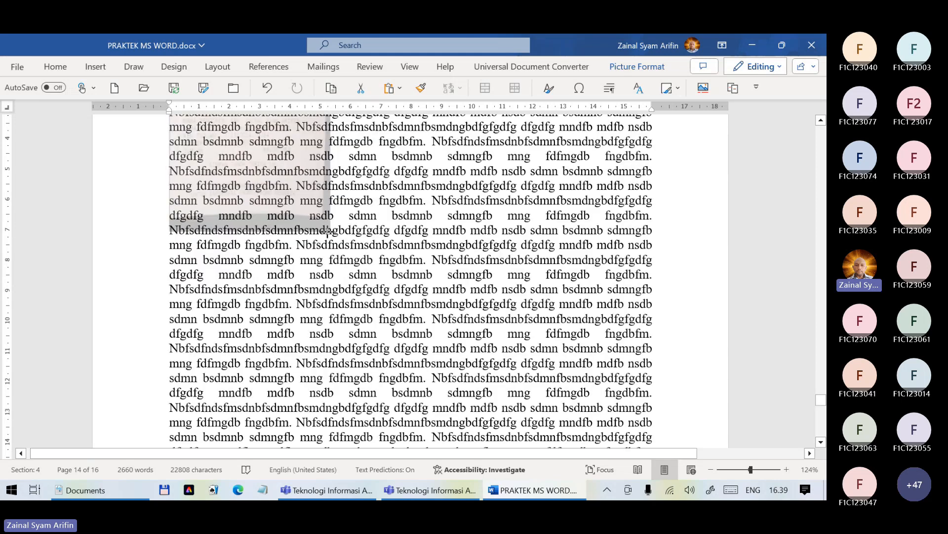
scroll(396, 304, "up", 2)
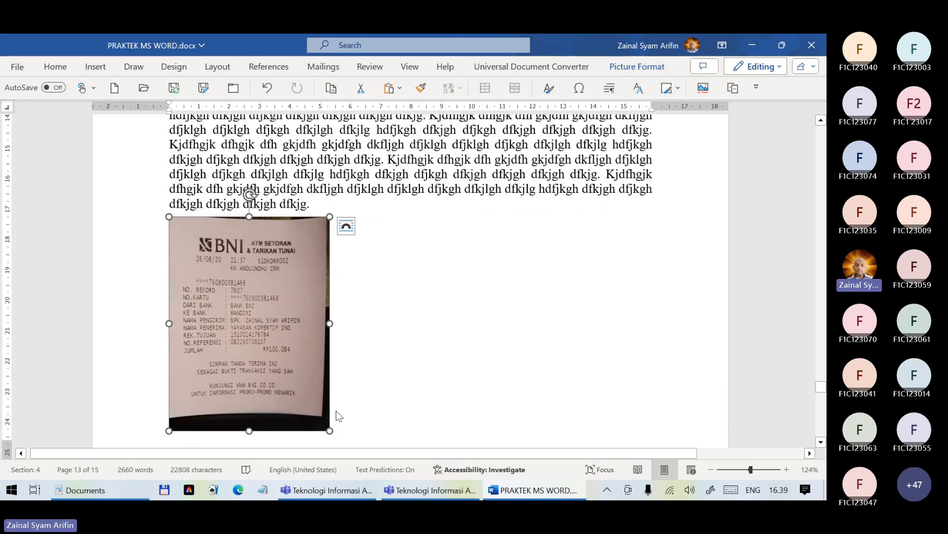
left_click_drag(328, 431, 306, 400)
Center the receipt picture horizontally on page 6
left_click(351, 383)
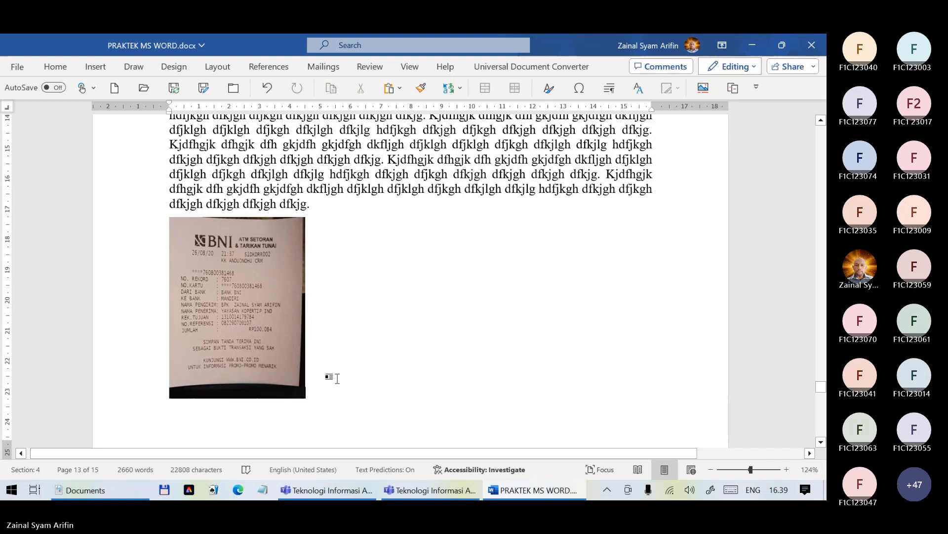
key("ctrl+e")
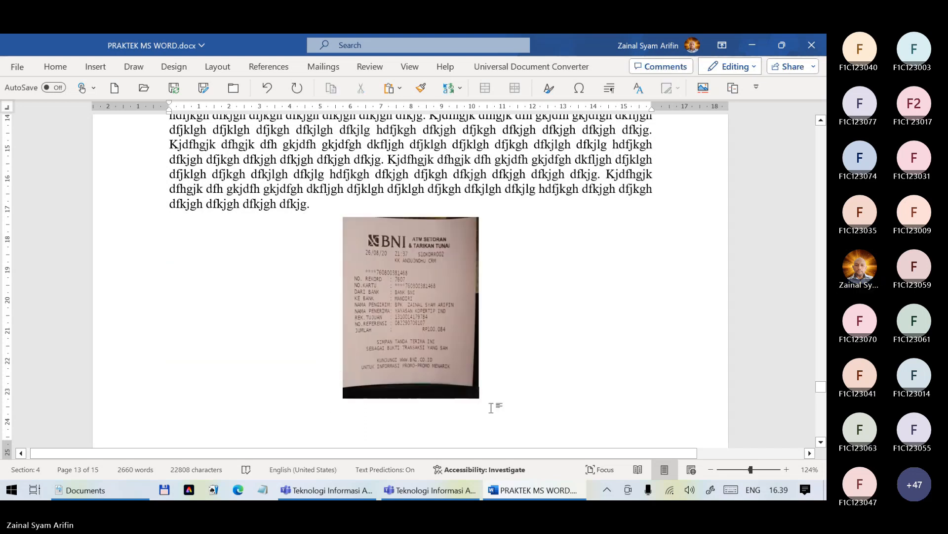
scroll(491, 408, "down", 4)
scroll(487, 409, "up", 2)
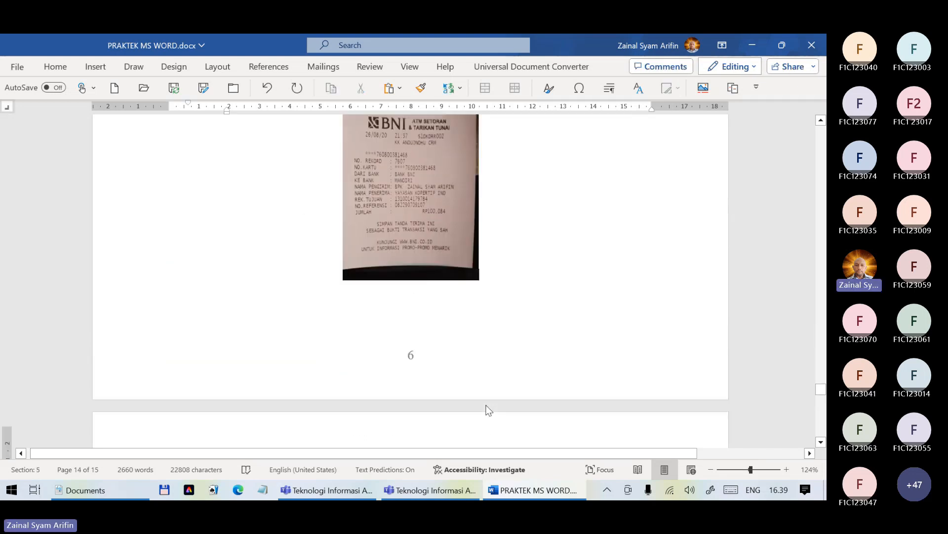
Place the insertion point directly after the receipt picture and open the Insert Caption command for it
left_click(519, 292)
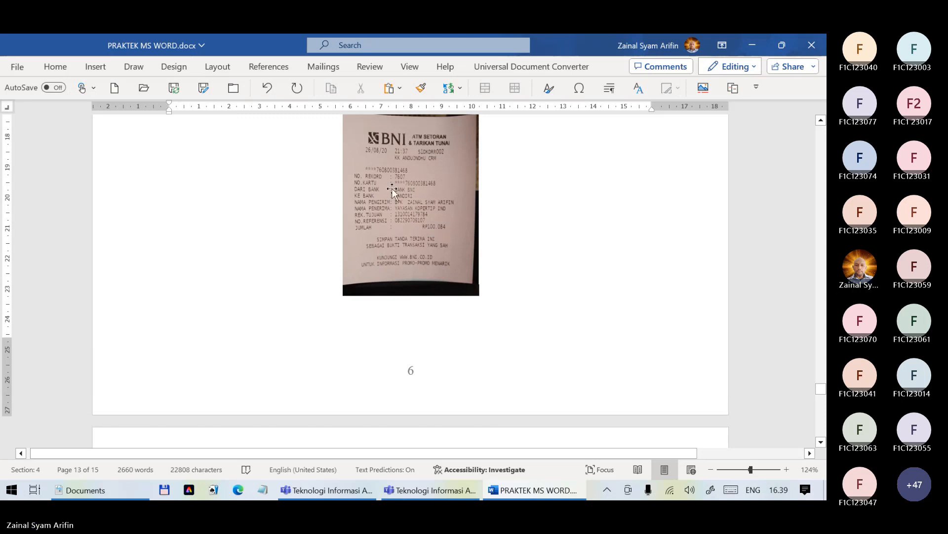
double_click(428, 324)
left_click(488, 292)
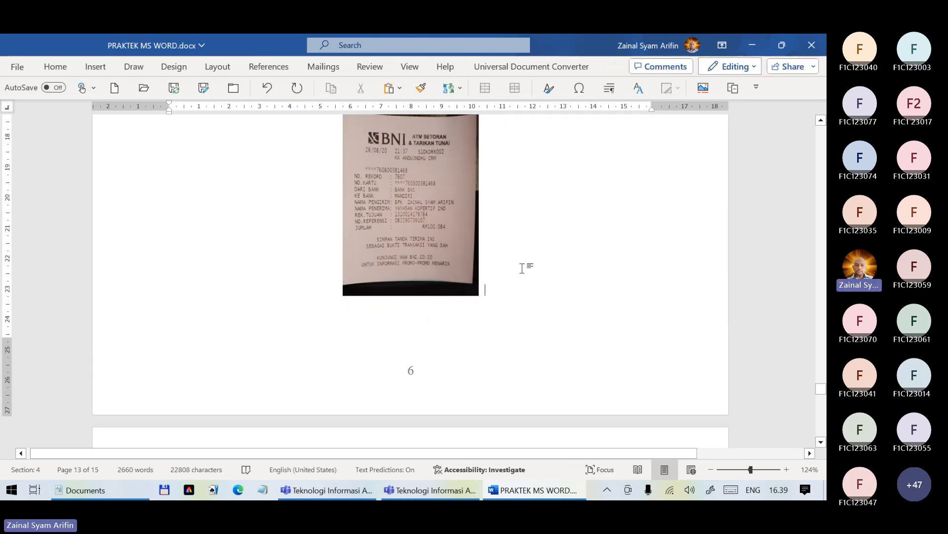
left_click(259, 67)
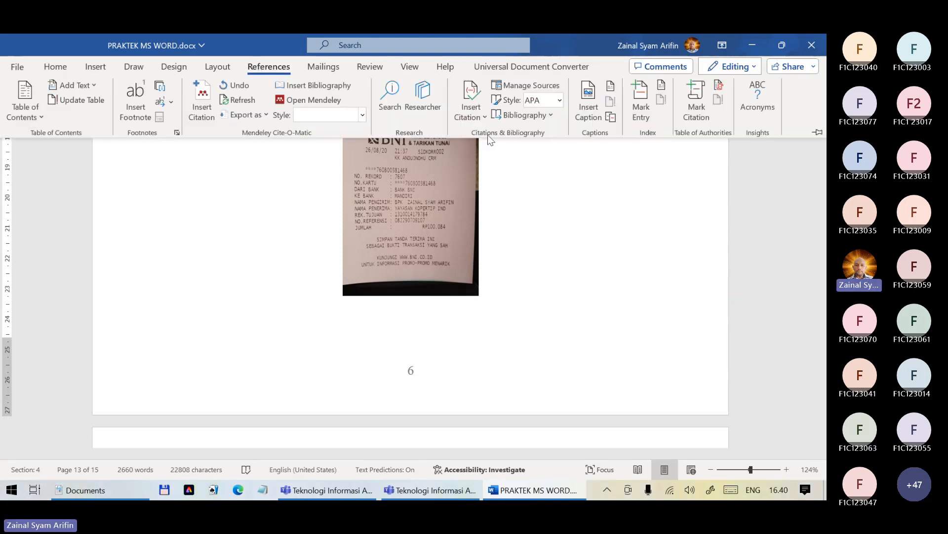
left_click(594, 117)
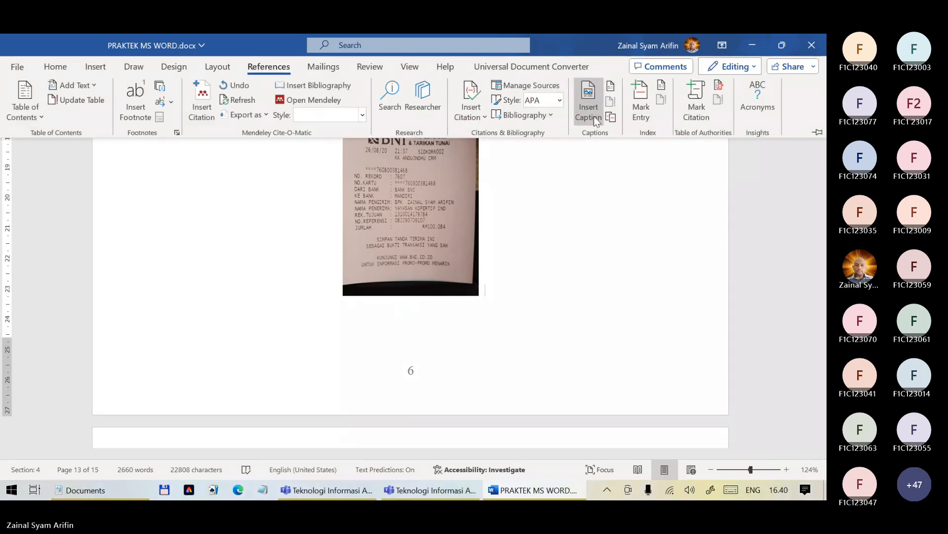
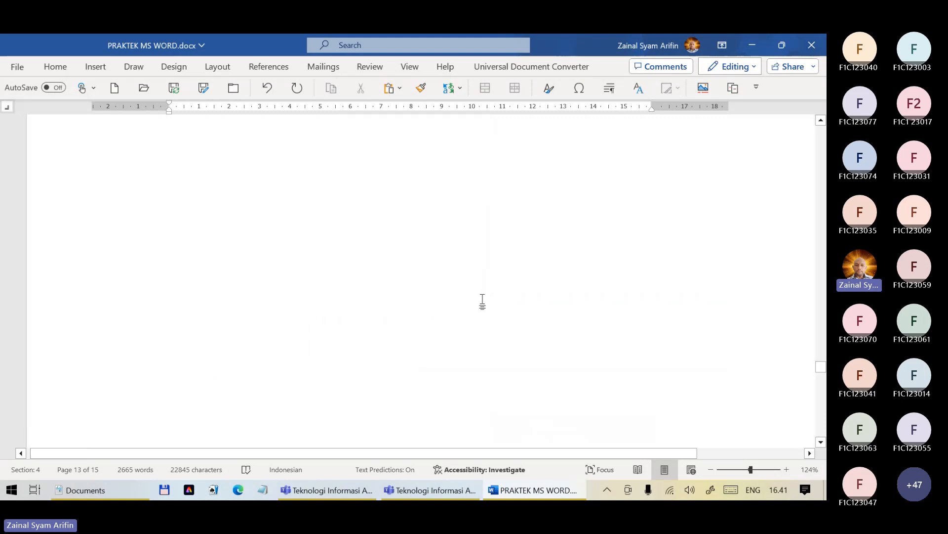
Delete the placeholder text "Nanti saja" under the "Daftar Gambar" heading
scroll(484, 300, "up", 15)
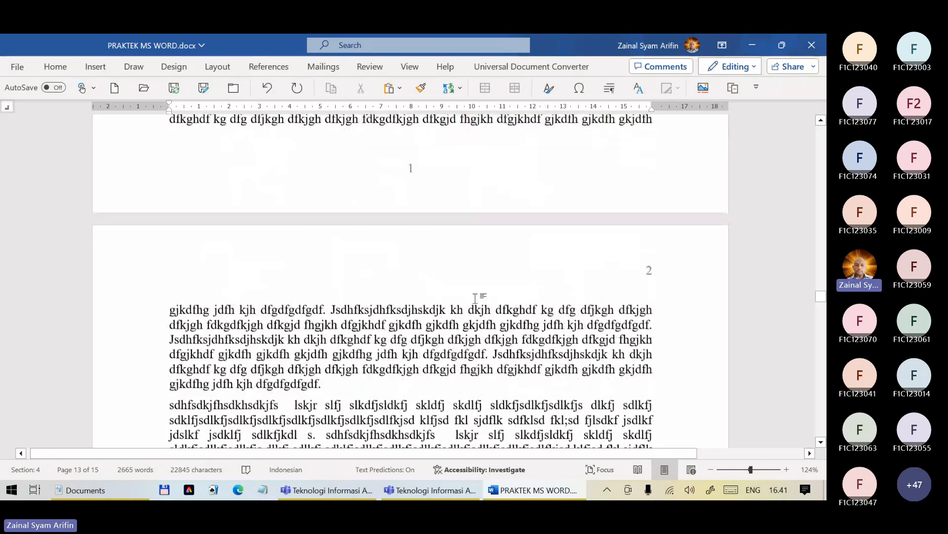
scroll(475, 298, "up", 20)
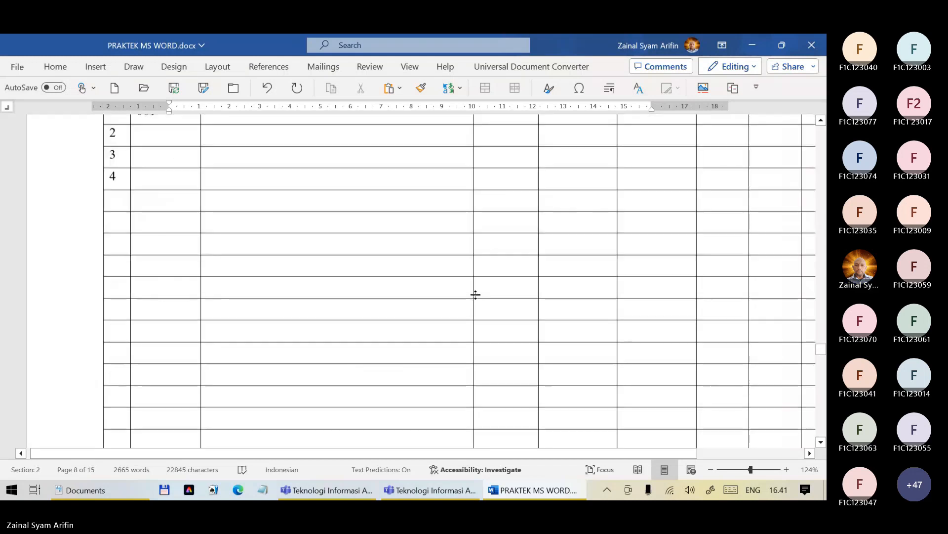
scroll(475, 294, "up", 15)
scroll(383, 269, "up", 20)
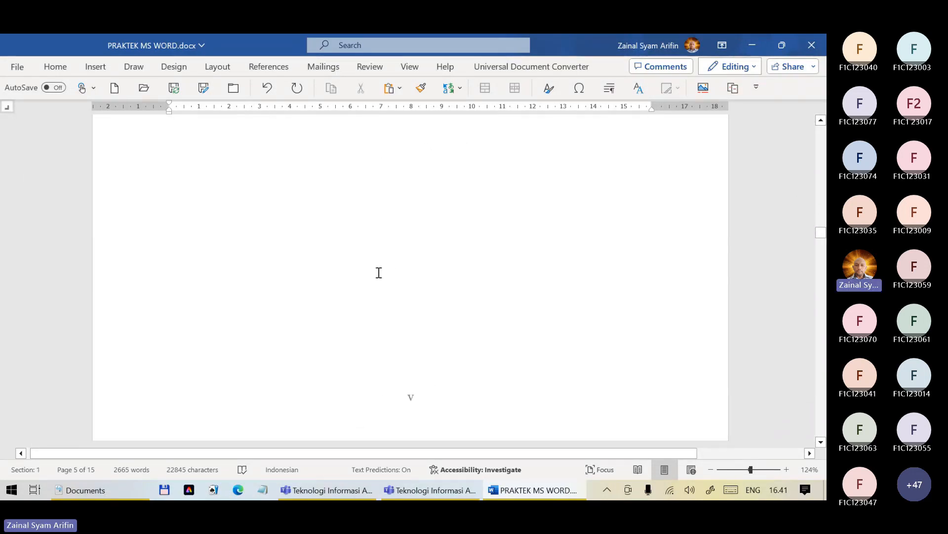
scroll(379, 272, "down", 5)
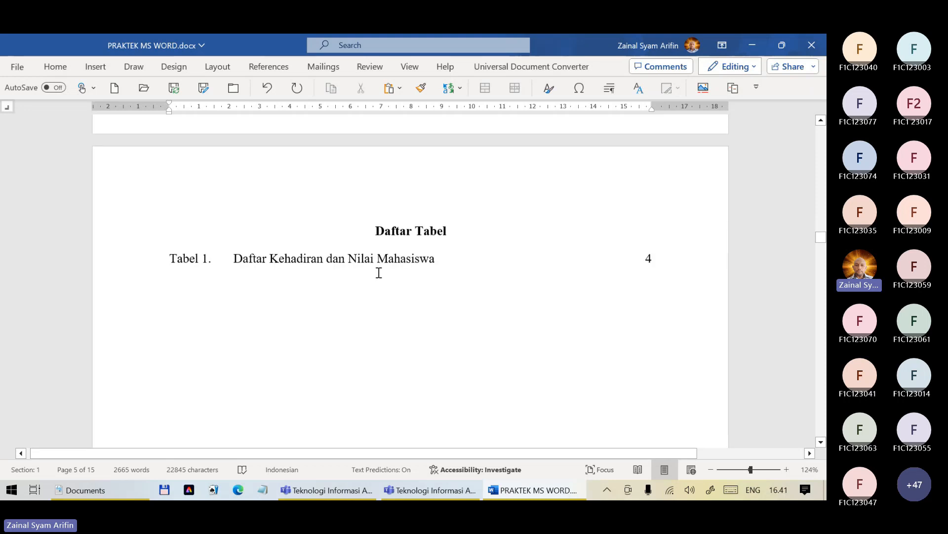
scroll(379, 272, "up", 5)
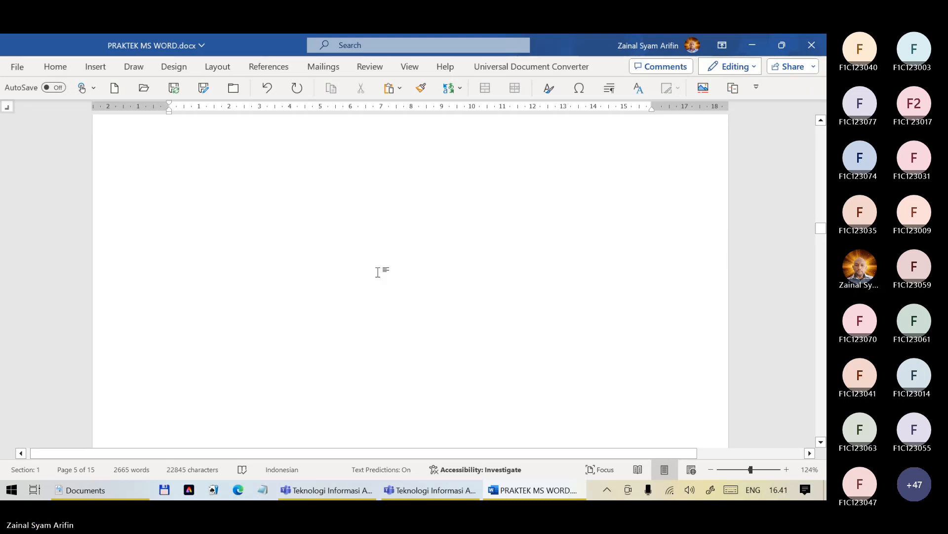
scroll(379, 272, "up", 3)
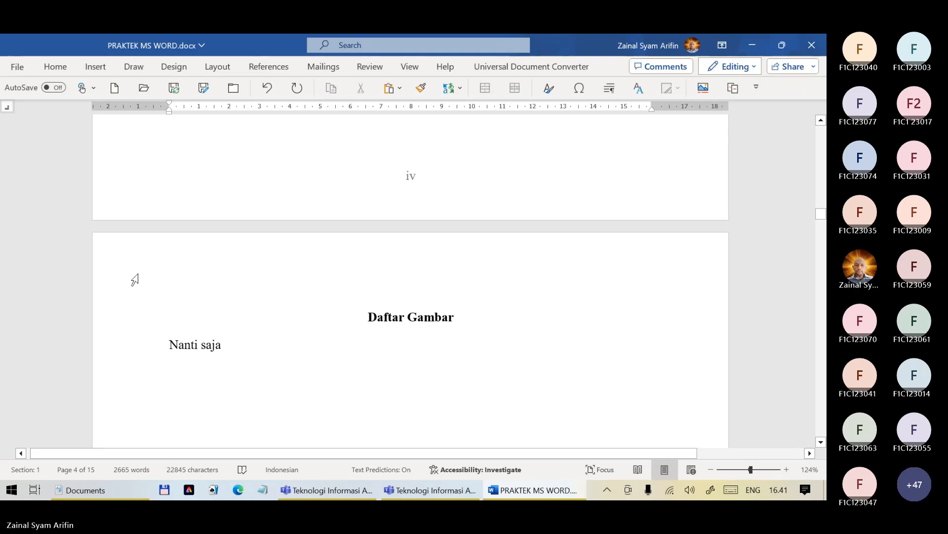
left_click(242, 341)
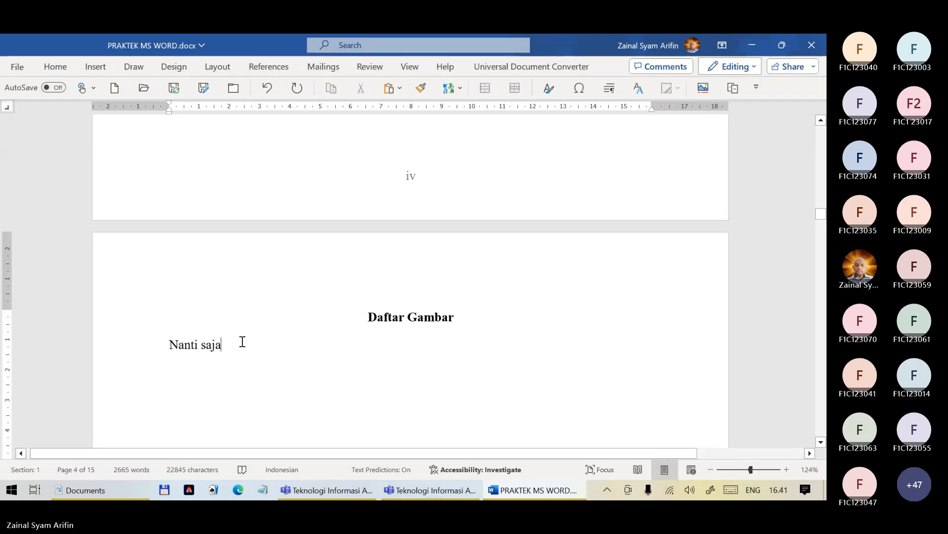
key("BackSpace")
key("BackSpace")
key("BackSpace")
key("BackSpace")
key("BackSpace")
key("BackSpace")
key("BackSpace")
key("BackSpace")
key("BackSpace")
key("BackSpace")
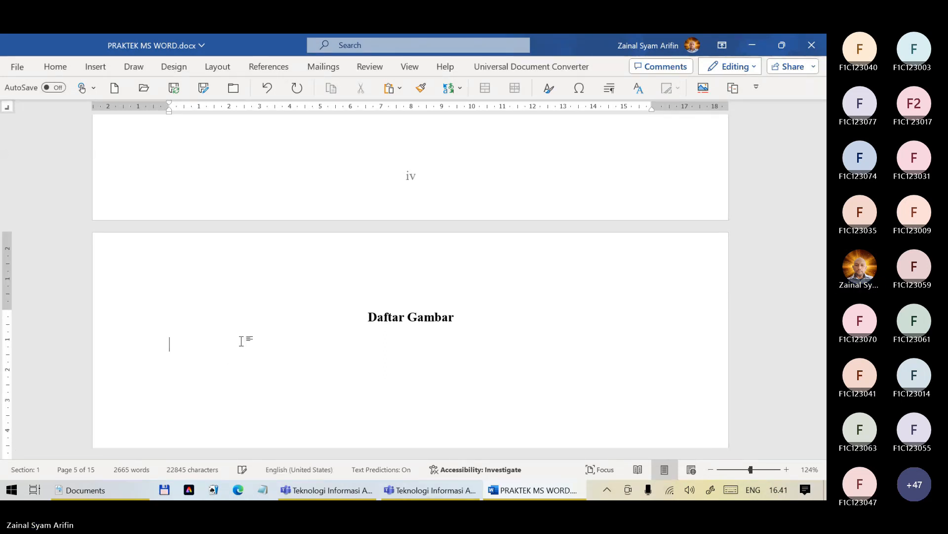
Insert a table of figures under "Daftar Gambar" with caption label Gambar, the From template format and no tab leader
left_click(260, 69)
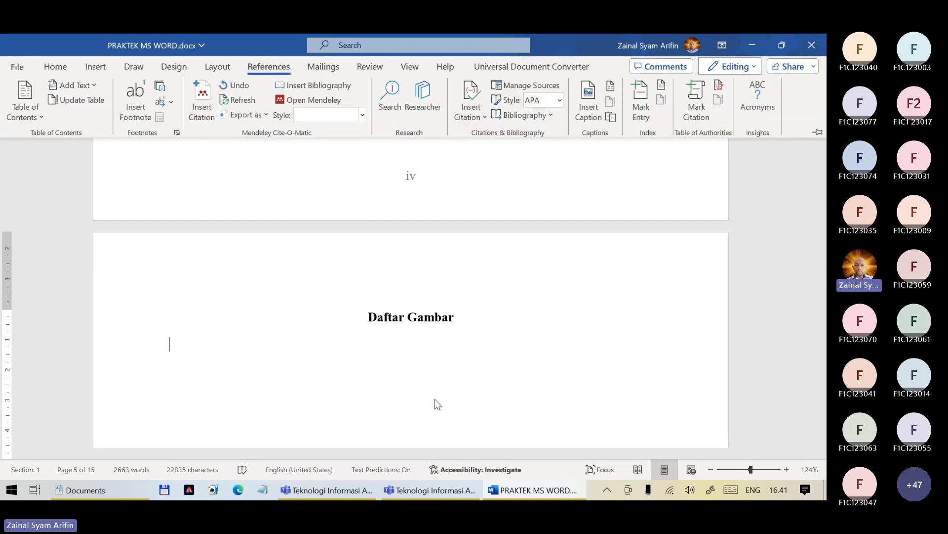
left_click(611, 88)
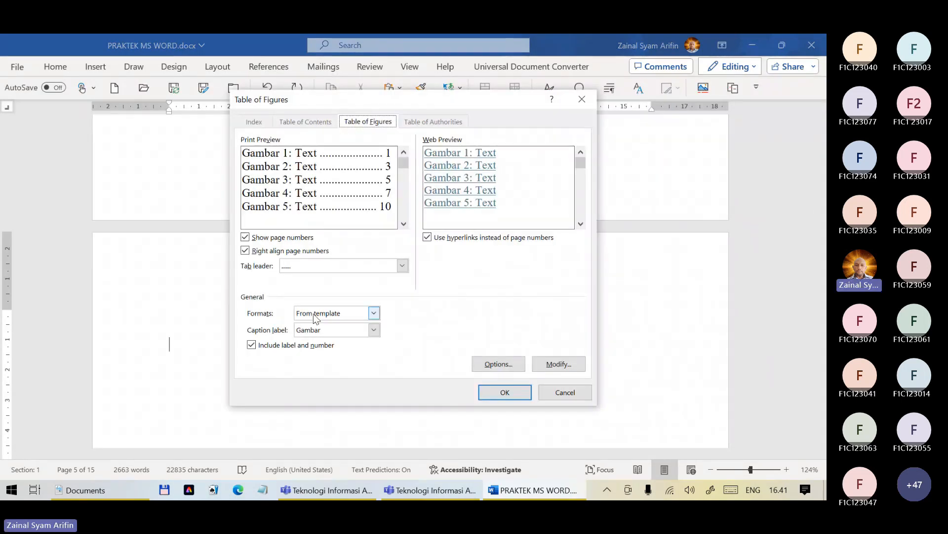
mouse_move(346, 489)
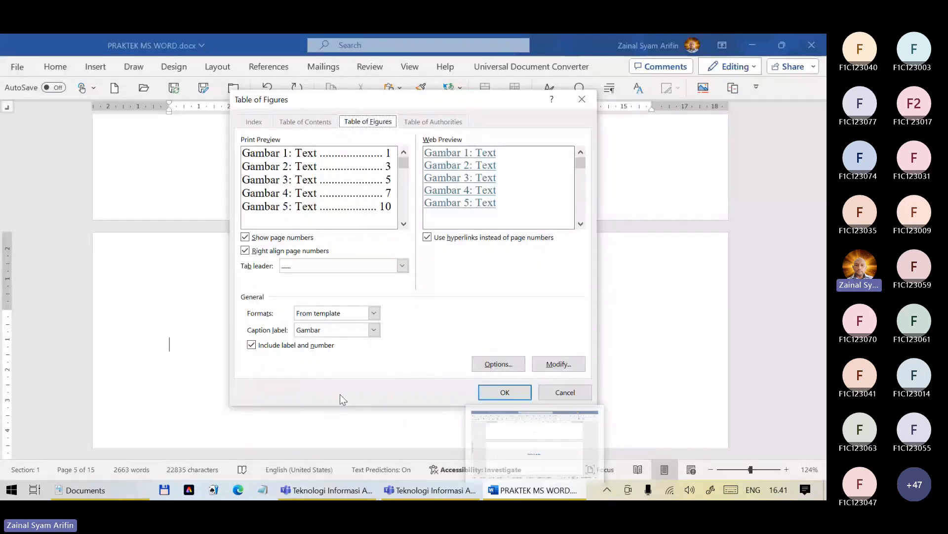
left_click(374, 330)
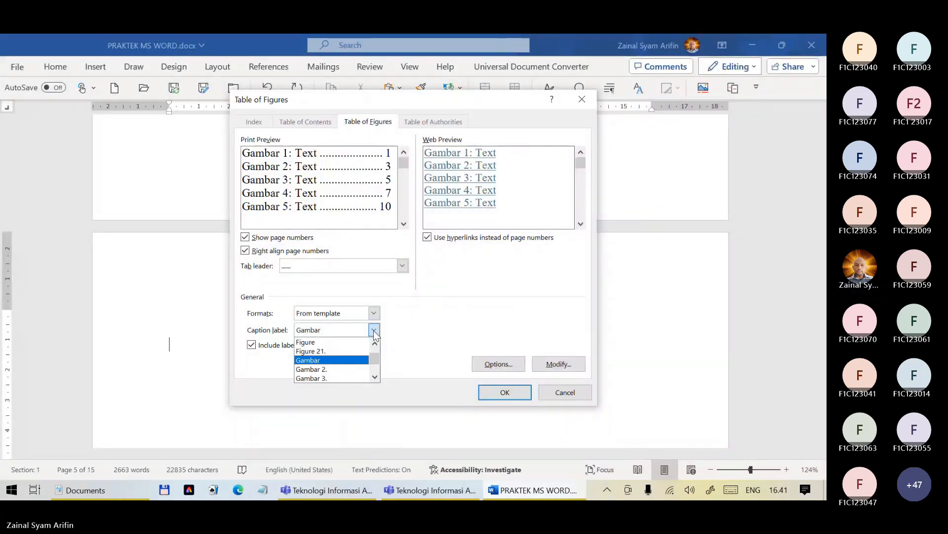
left_click(332, 360)
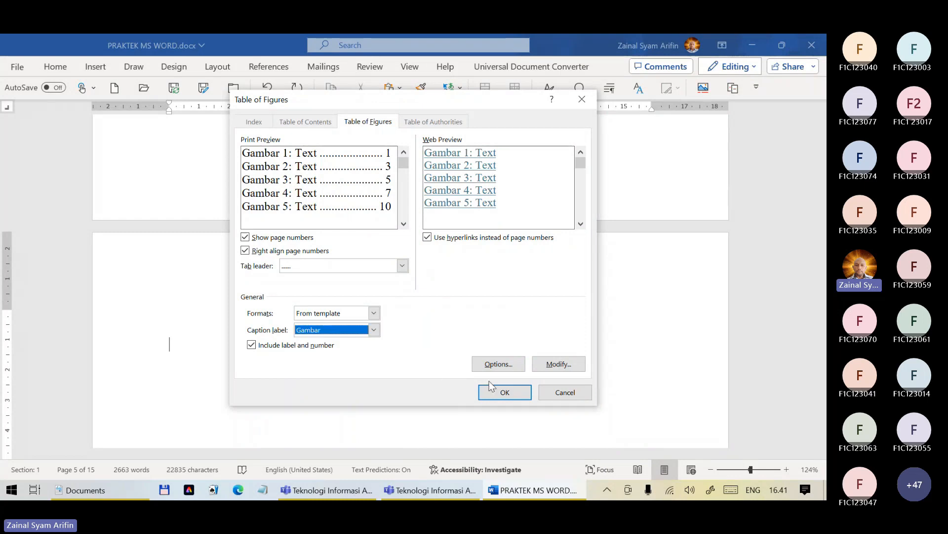
left_click(403, 266)
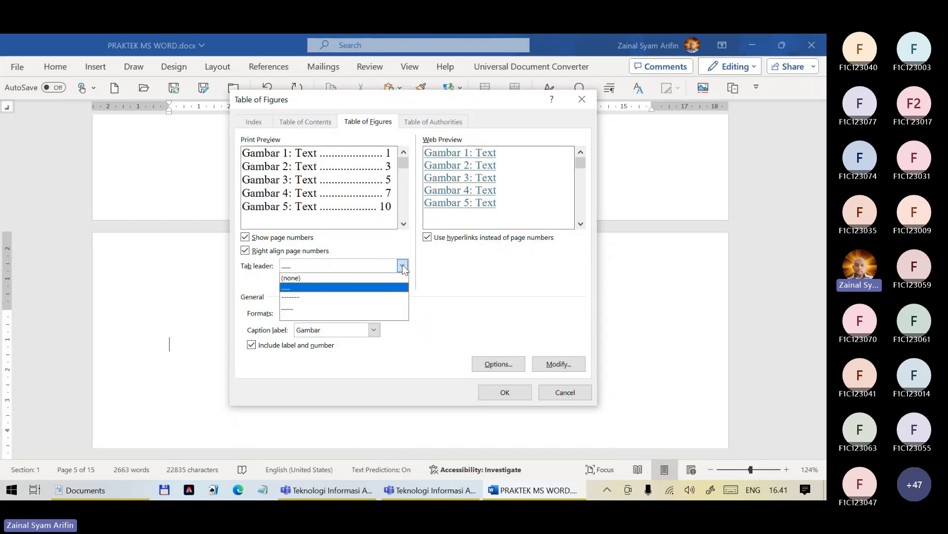
left_click(335, 278)
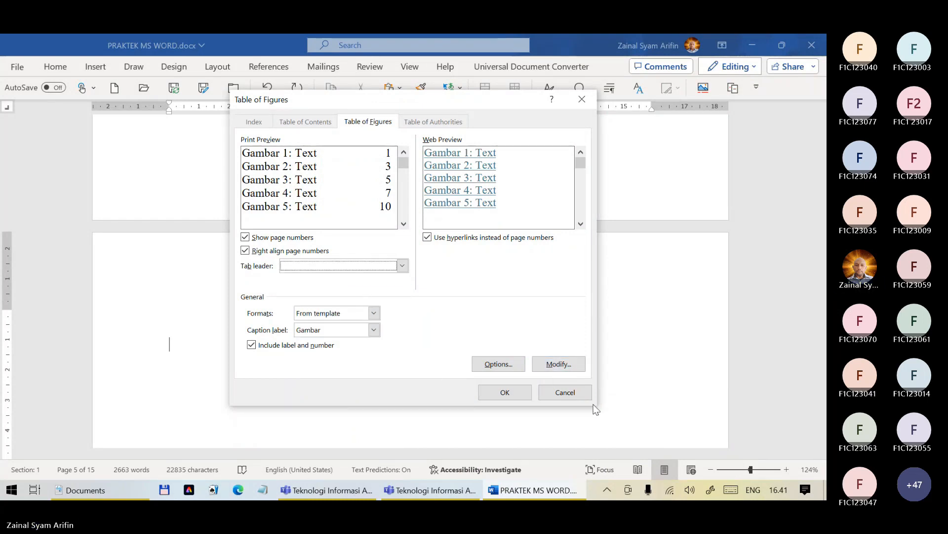
left_click(501, 390)
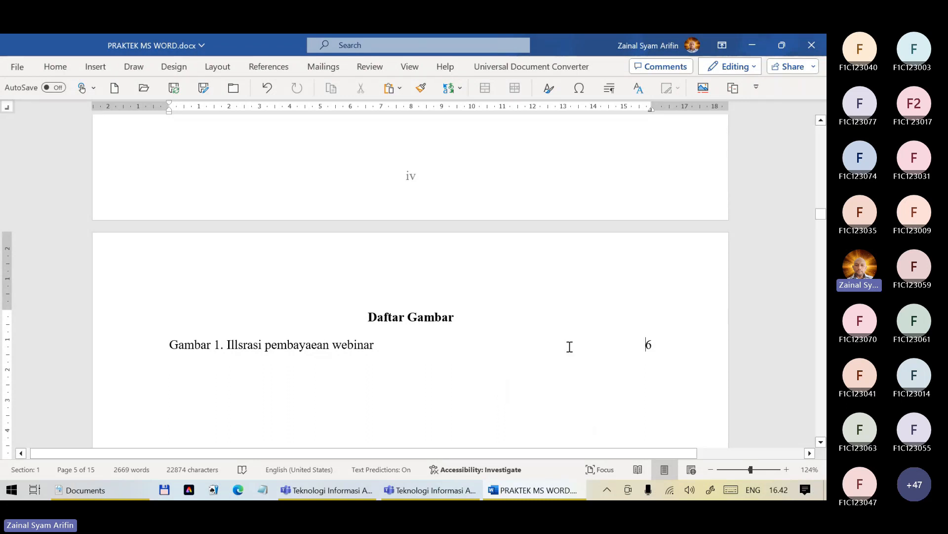
left_click(298, 341)
left_click(299, 347)
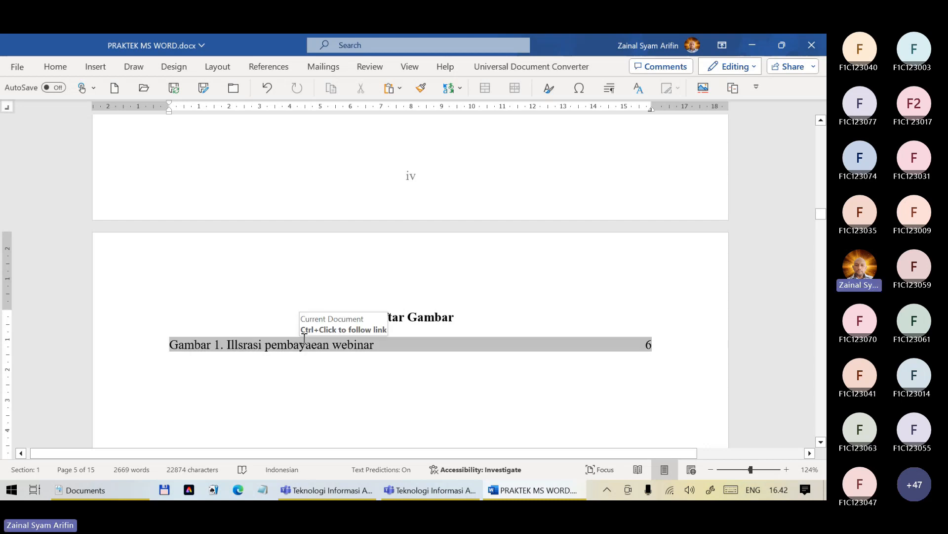
Examine the "HALAMAN PENGESAHAN" page, including its title, author block and the signature area of both supervisors
scroll(279, 286, "down", 10)
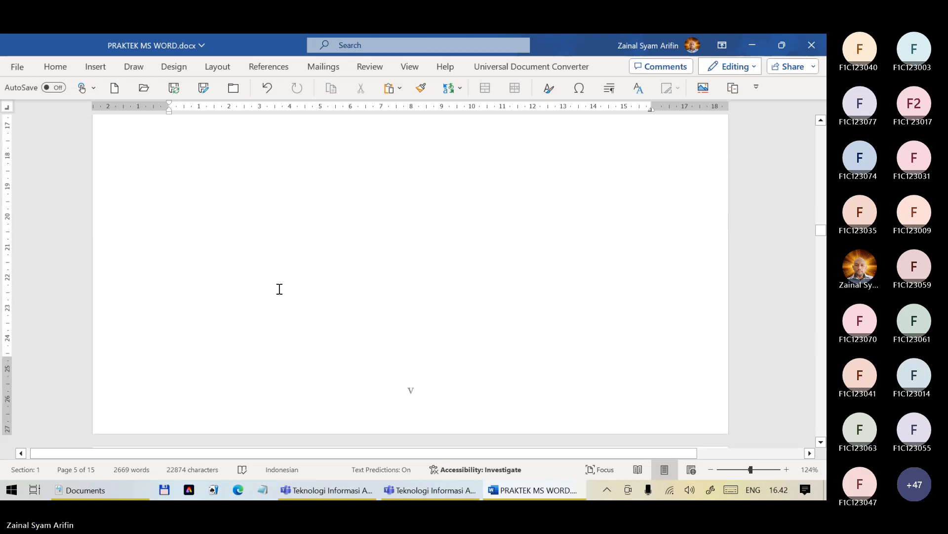
scroll(279, 289, "up", 15)
scroll(278, 289, "up", 15)
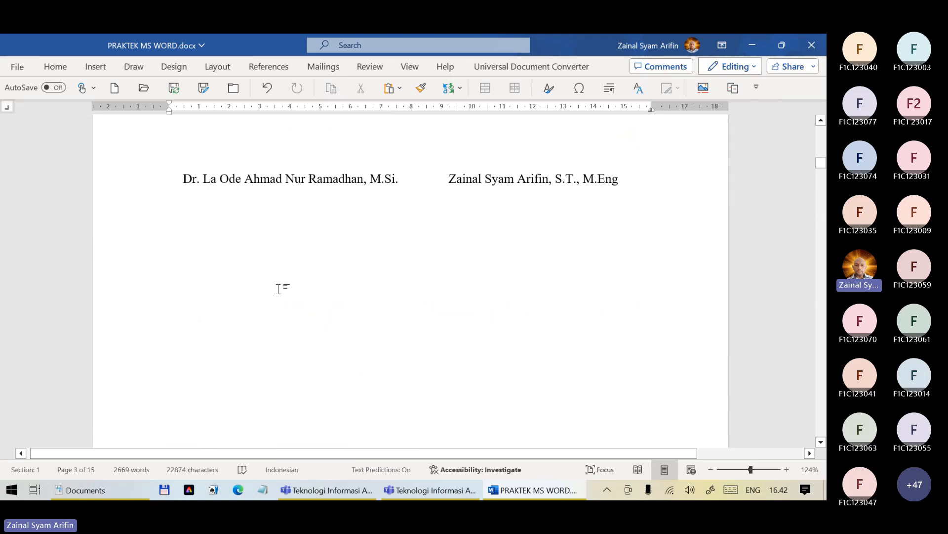
scroll(278, 289, "up", 5)
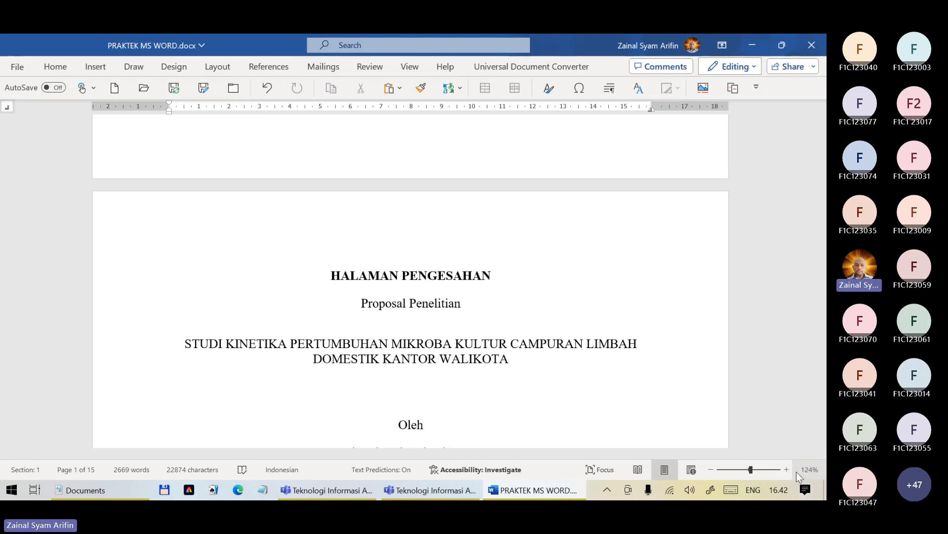
mouse_move(790, 488)
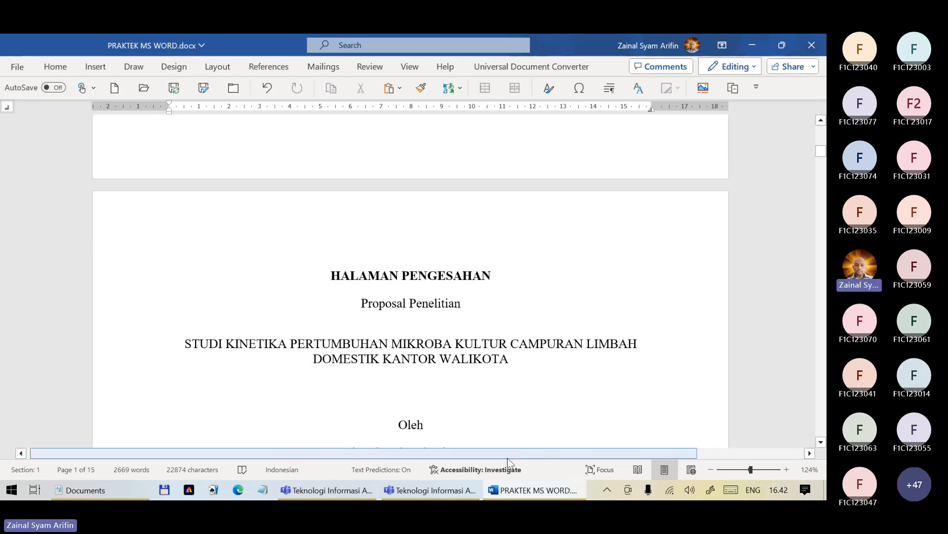
scroll(455, 273, "down", 5)
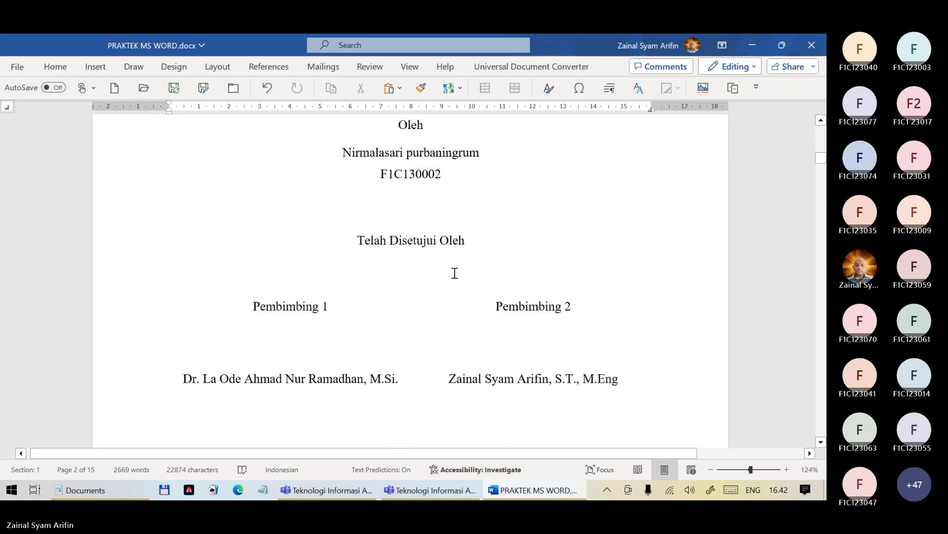
scroll(455, 272, "down", 5)
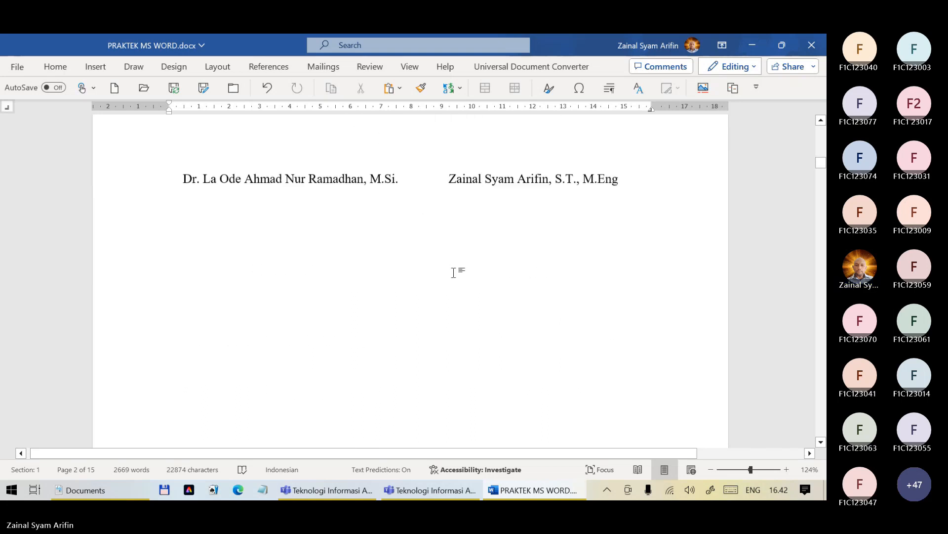
scroll(453, 271, "up", 2)
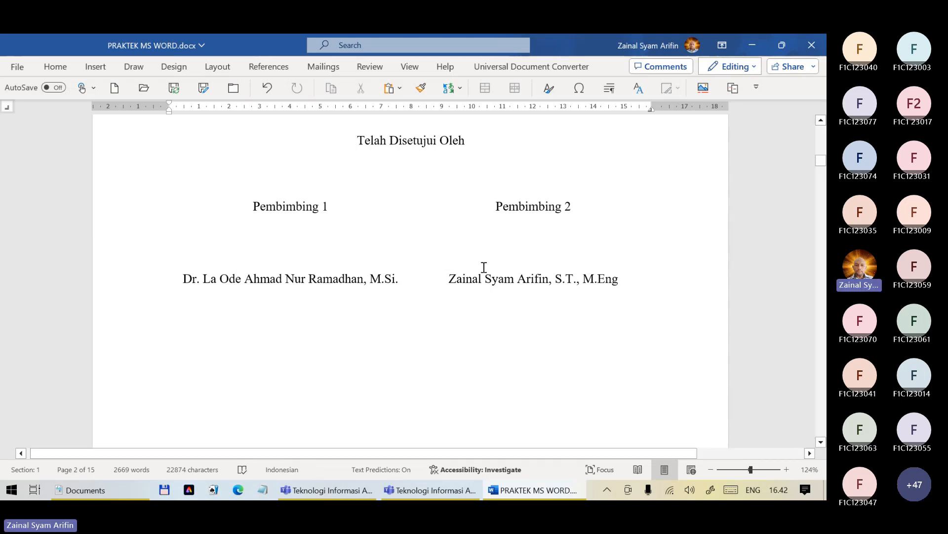
scroll(467, 242, "up", 8)
scroll(467, 242, "down", 4)
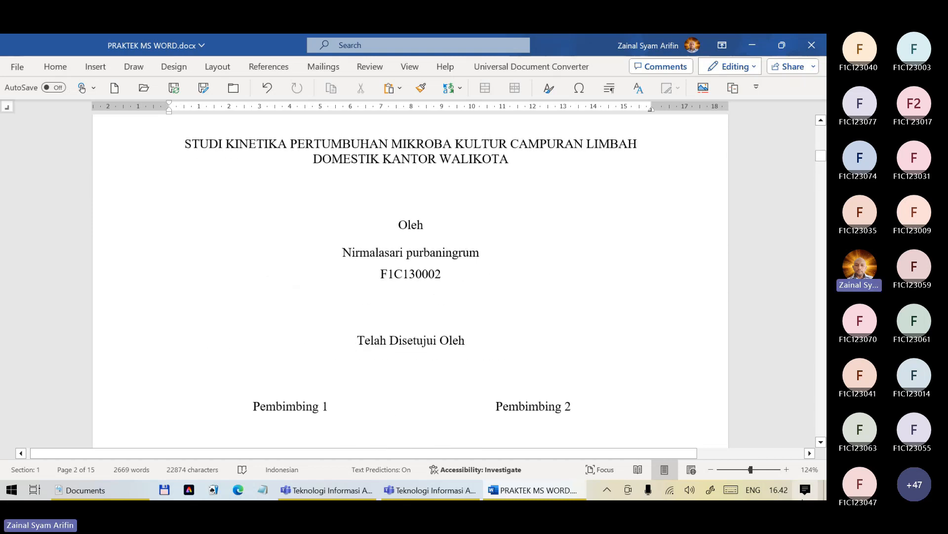
scroll(371, 323, "down", 5)
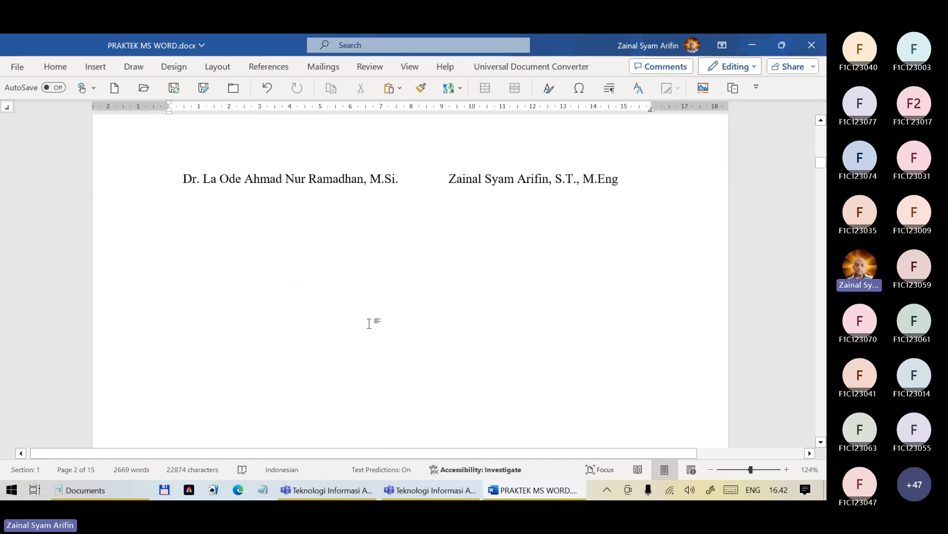
scroll(510, 200, "up", 3)
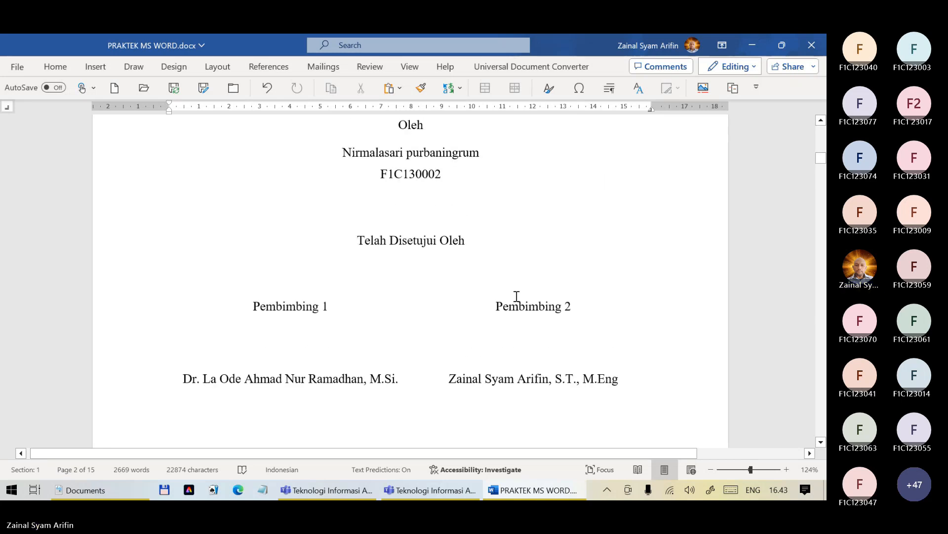
Place the insertion point after "Pembimbing 2" and open the Insert Picture dialog for pictures on this device
left_click(580, 313)
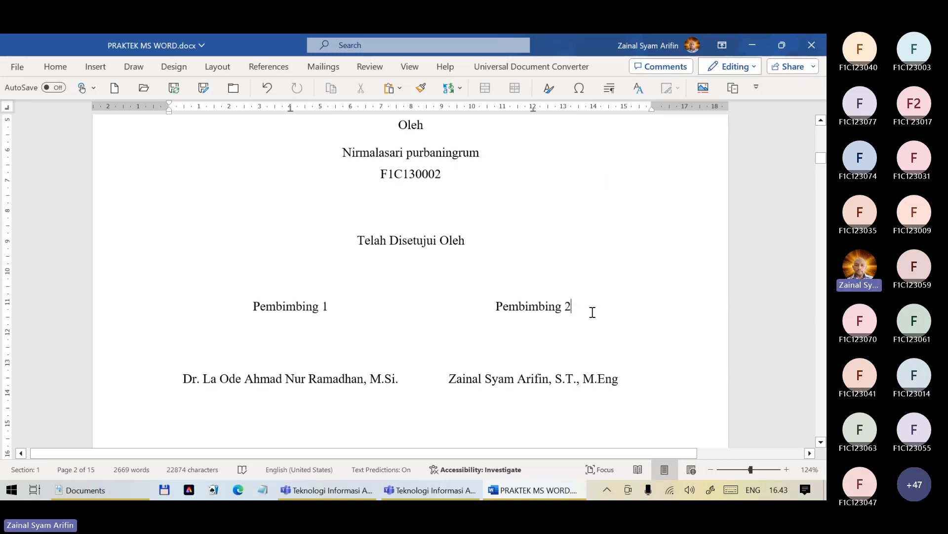
left_click(96, 65)
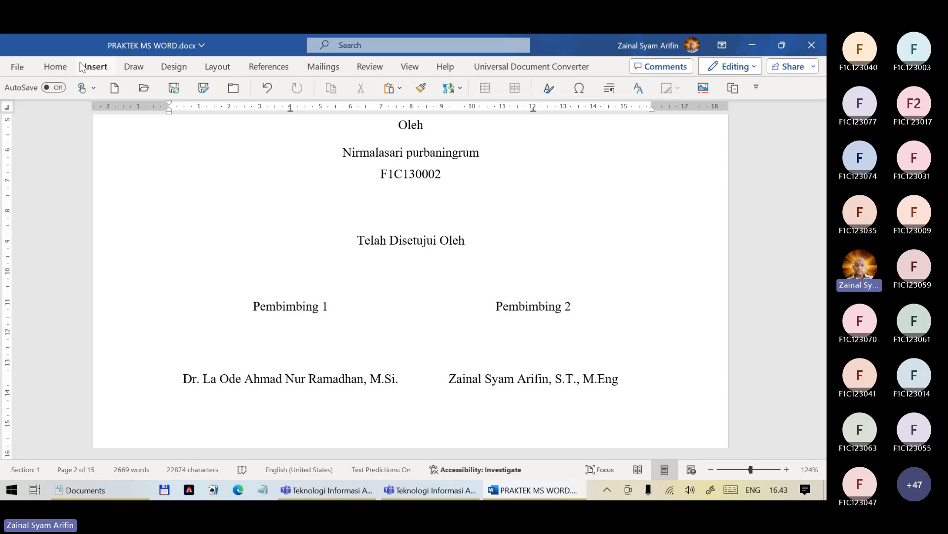
left_click(128, 117)
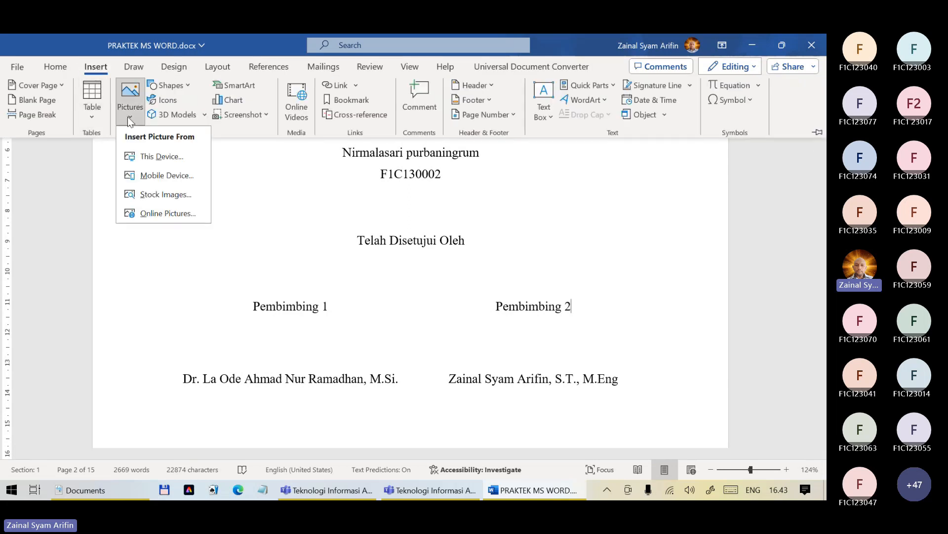
left_click(171, 157)
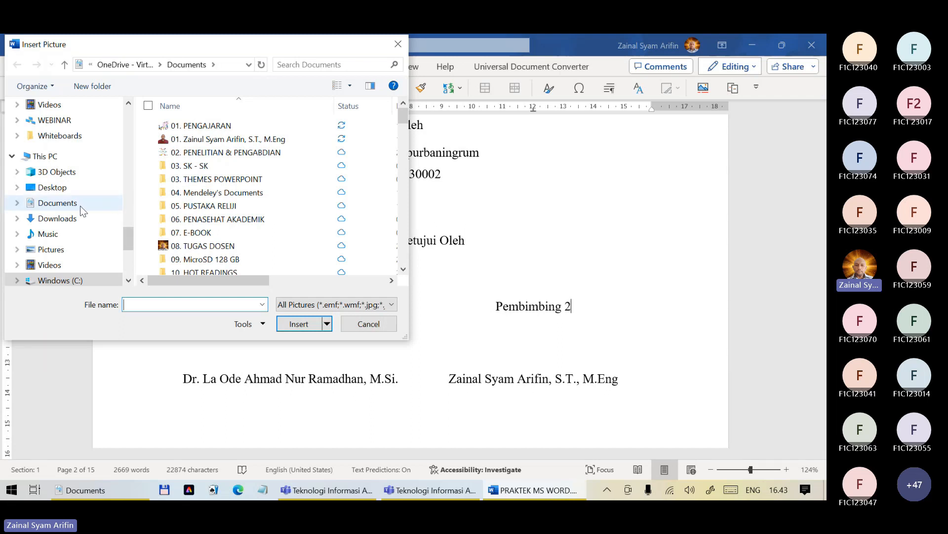
Insert the black ("hitam") version of the second supervisor's signature PNG from the "Tanda Tangan" folder in OneDrive Pictures
scroll(80, 205, "up", 8)
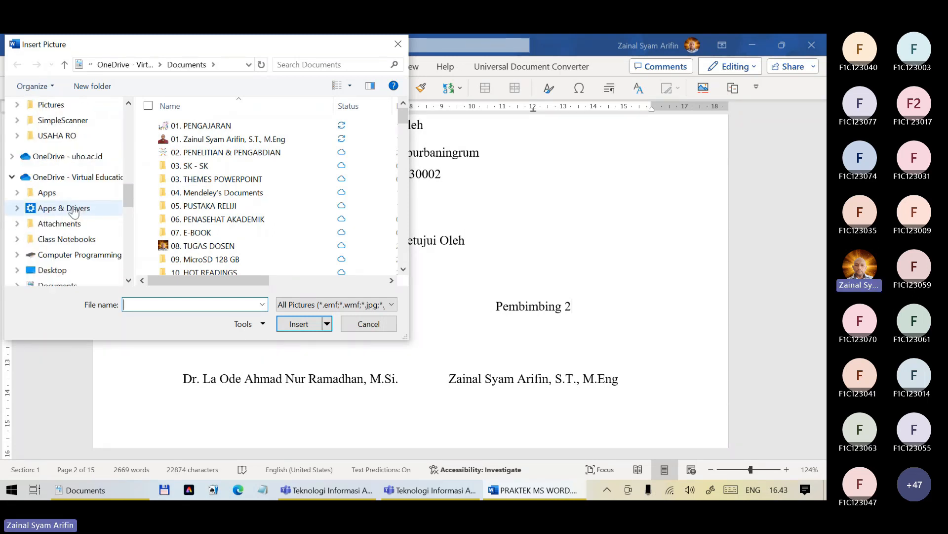
scroll(73, 213, "down", 1)
scroll(71, 213, "down", 3)
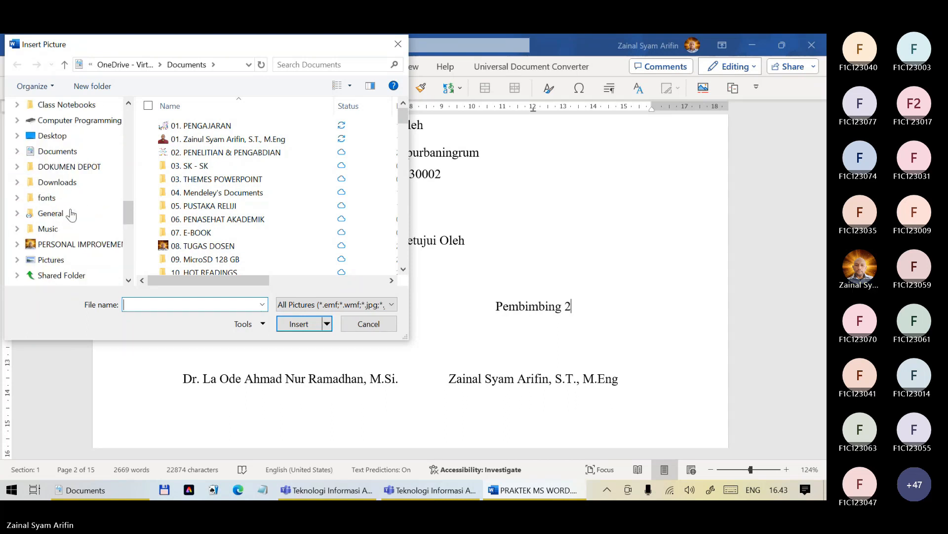
left_click(71, 214)
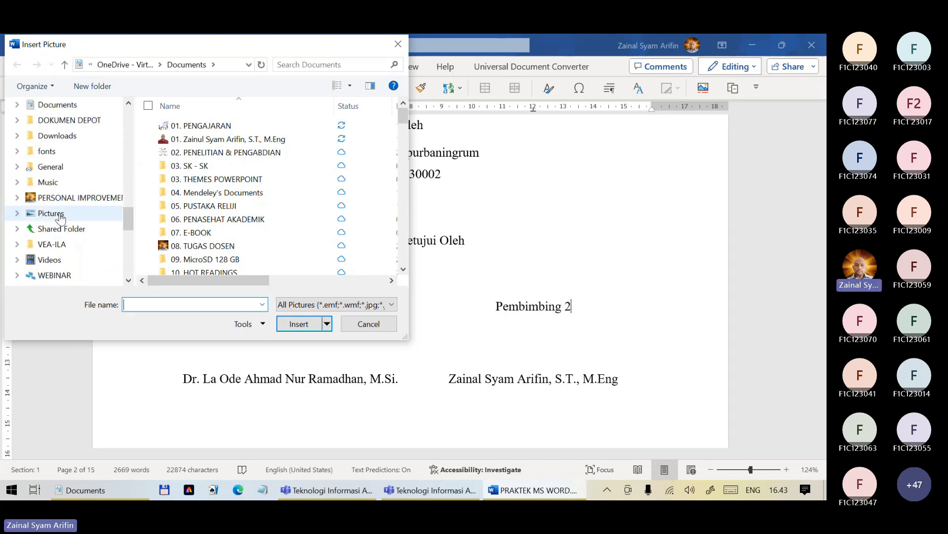
scroll(256, 232, "down", 3)
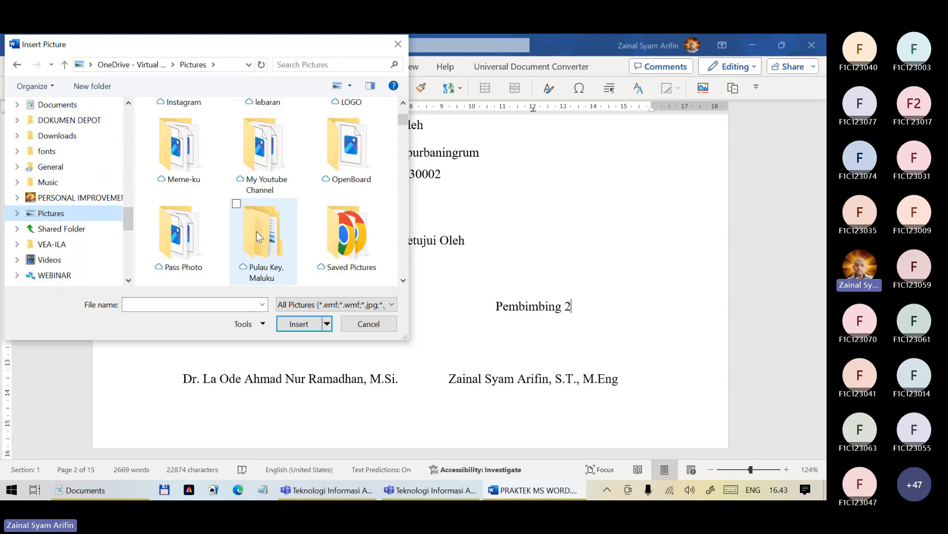
scroll(259, 242, "down", 2)
double_click(262, 249)
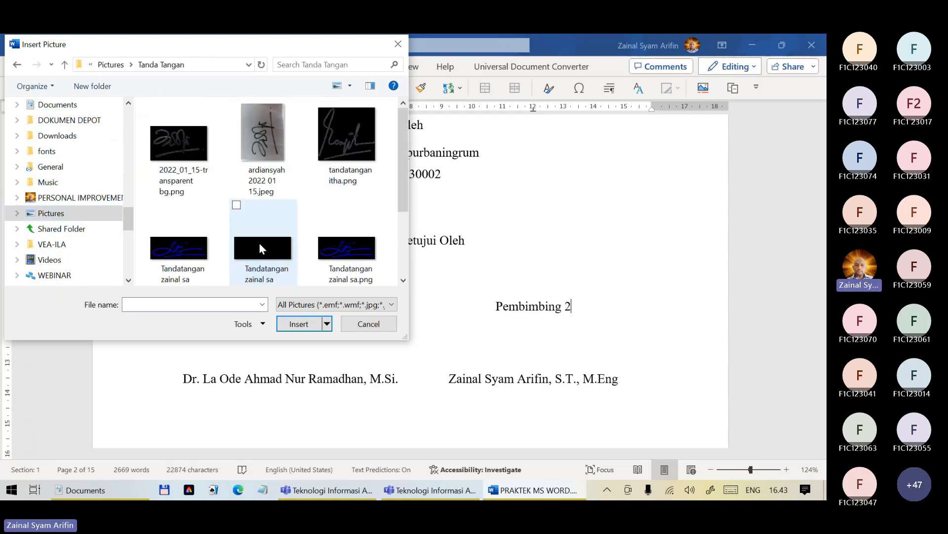
scroll(292, 248, "down", 2)
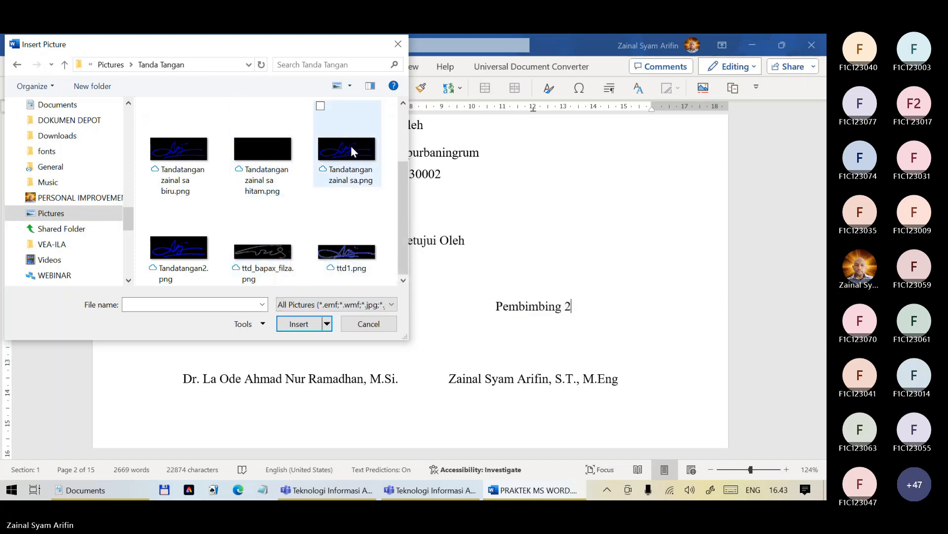
double_click(271, 163)
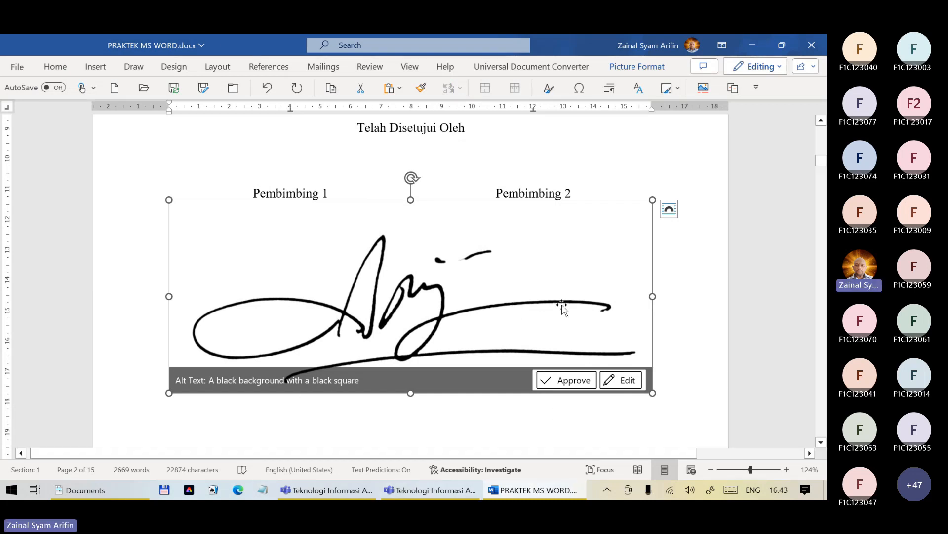
Set the signature picture's text wrapping to In Front of Text and move it up over the supervisor signature area
left_click(670, 210)
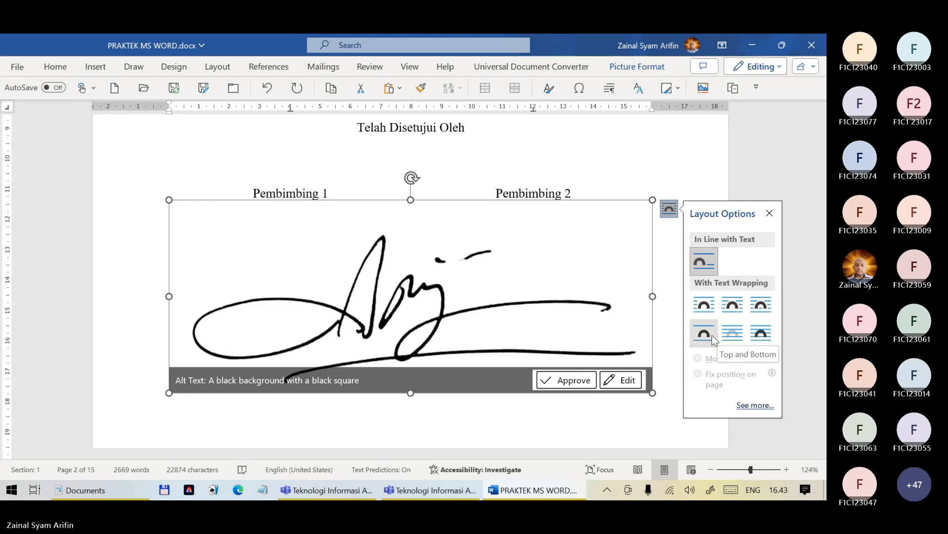
left_click(762, 334)
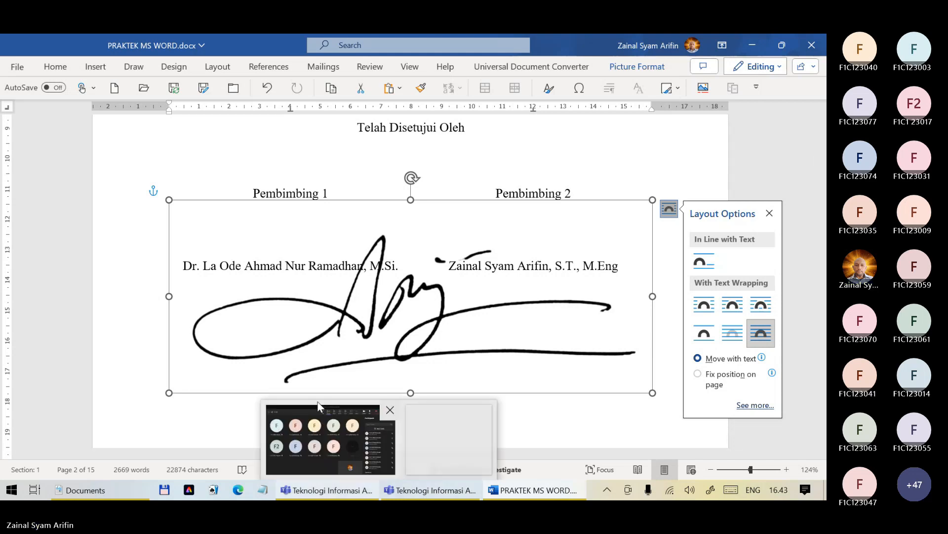
left_click_drag(487, 372, 487, 315)
left_click(483, 315)
left_click_drag(503, 226, 452, 281)
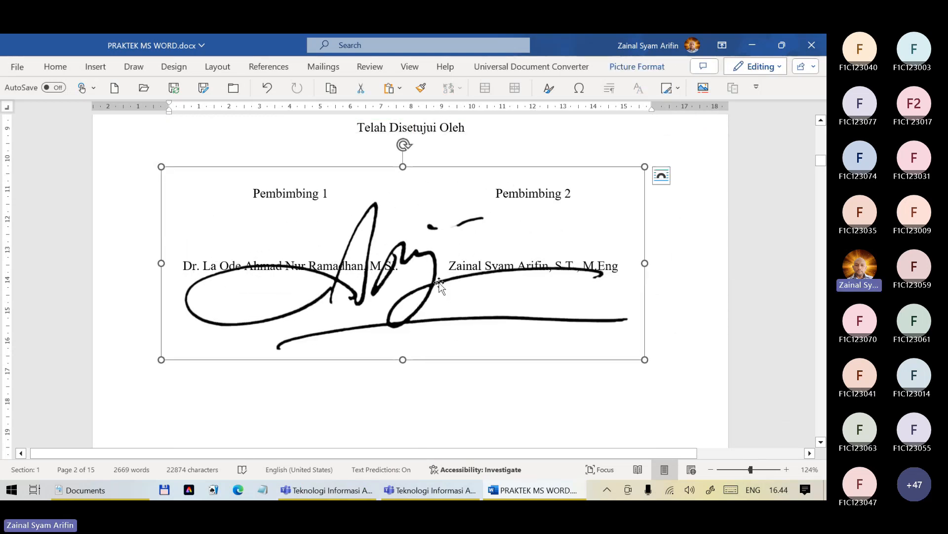
Shrink the signature proportionally to about half its width and position it between "Pembimbing 2" and the second supervisor's name
mouse_move(645, 359)
left_mouse_down()
mouse_move(562, 295)
mouse_move(439, 237)
mouse_move(388, 247)
left_mouse_up()
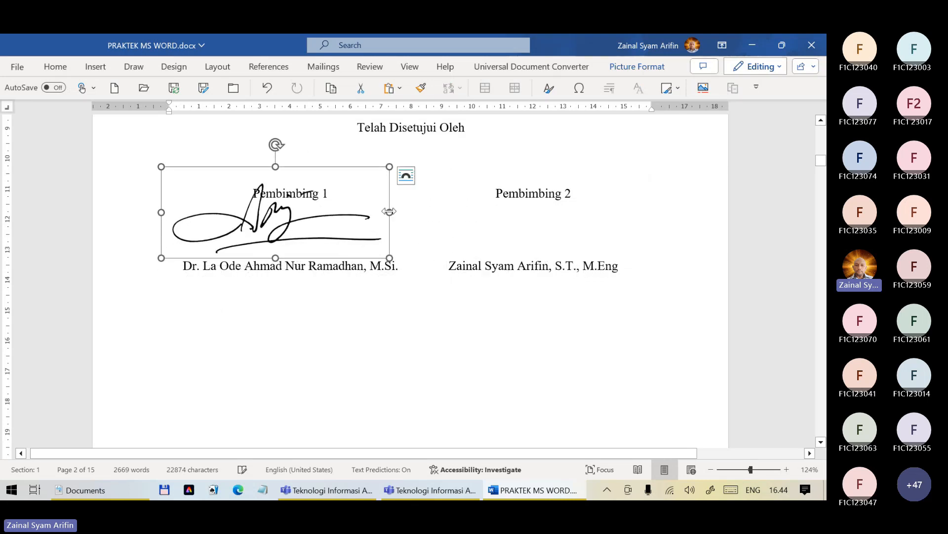
mouse_move(294, 214)
left_mouse_down()
mouse_move(472, 211)
mouse_move(528, 225)
left_mouse_up()
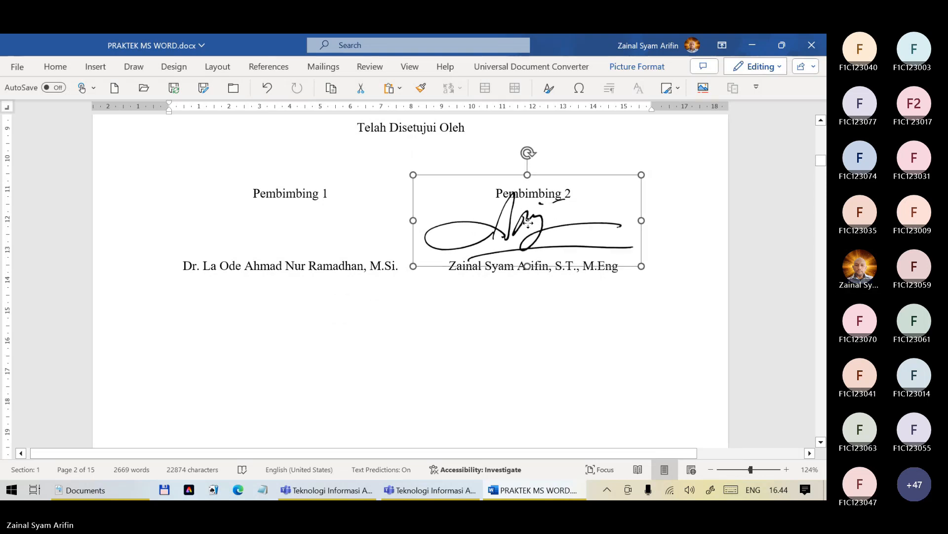
left_click(539, 329)
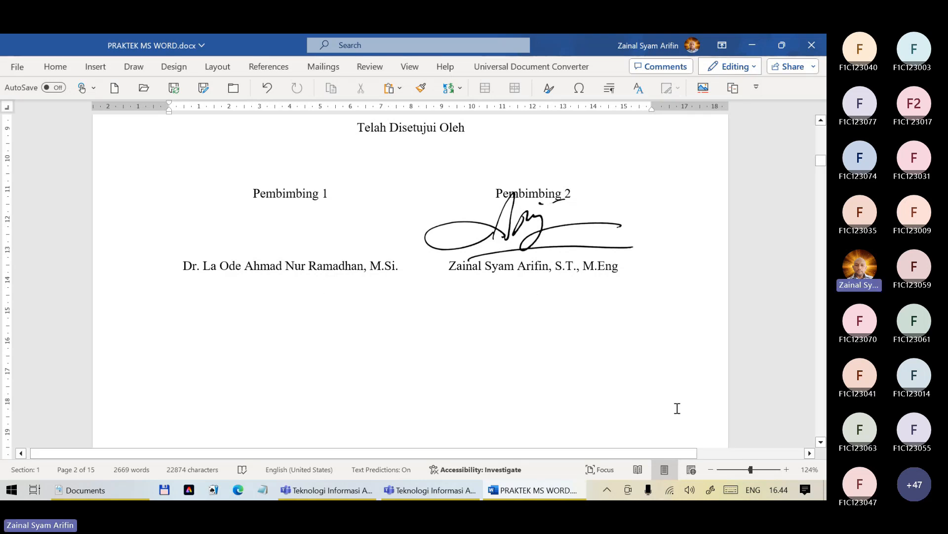
left_click_drag(508, 230, 517, 240)
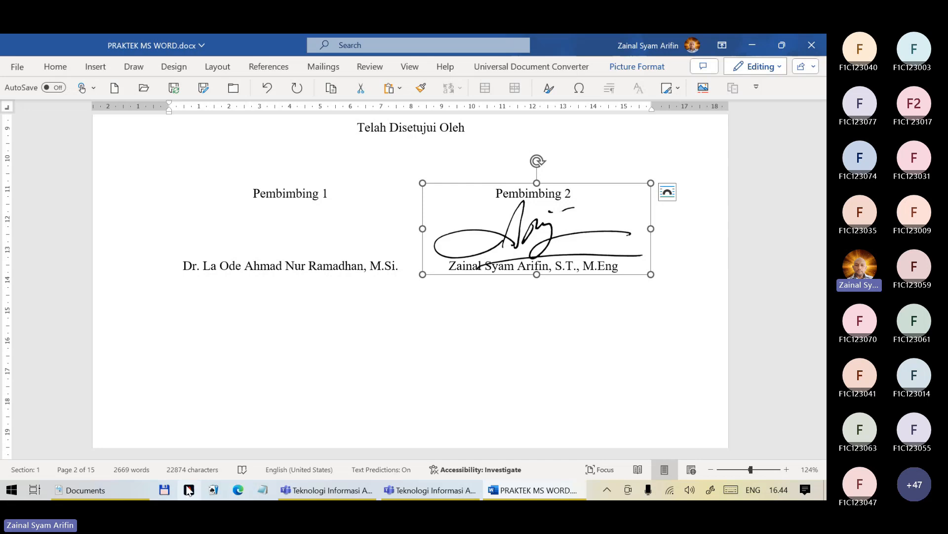
Switch to the Edge browser and open the website remove.bg
left_click(238, 489)
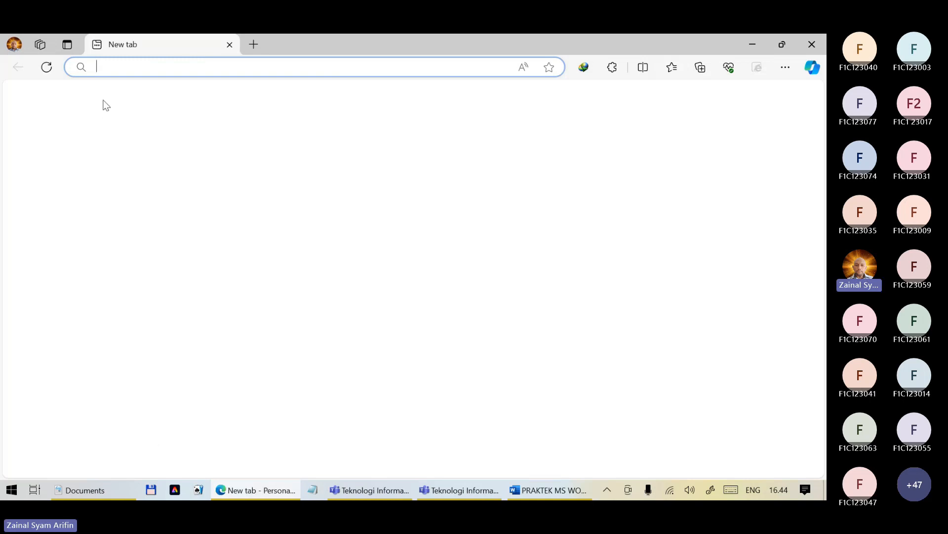
type("re")
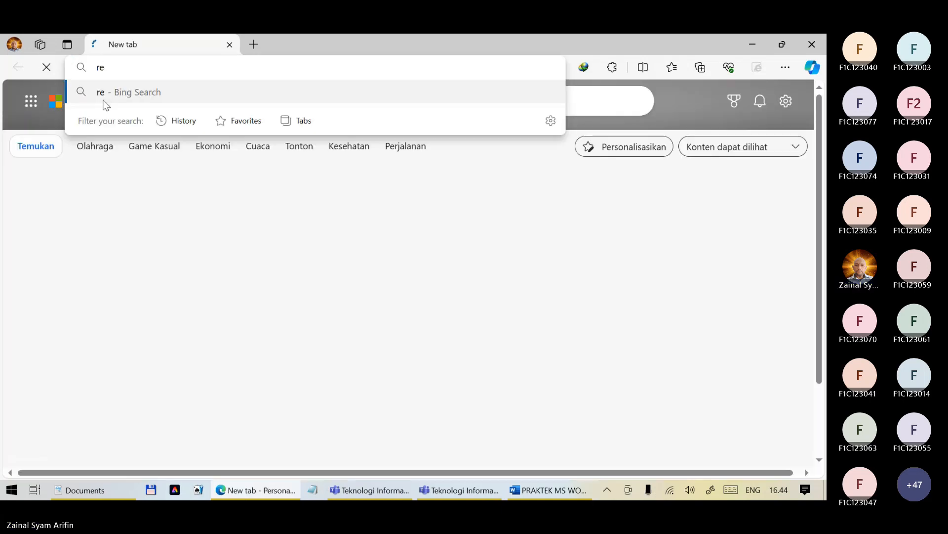
type("mpv")
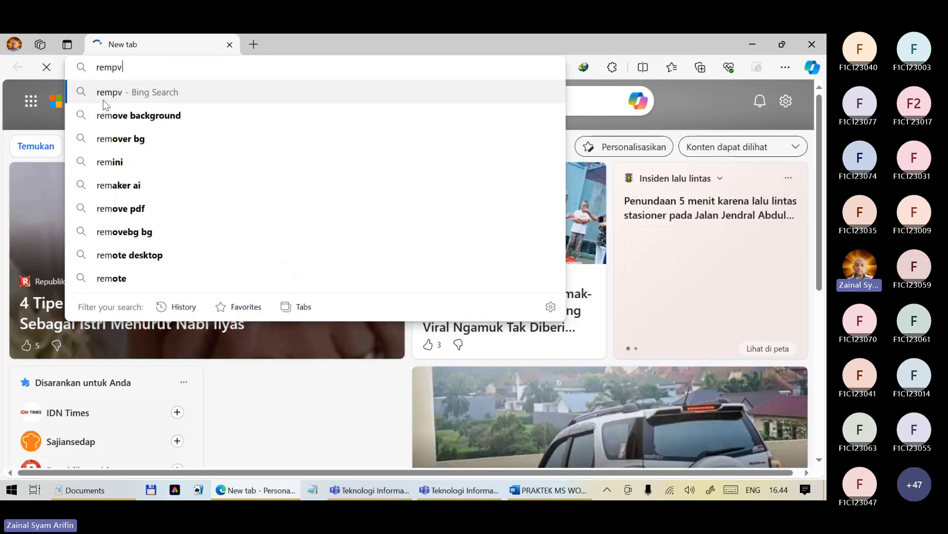
type("e.")
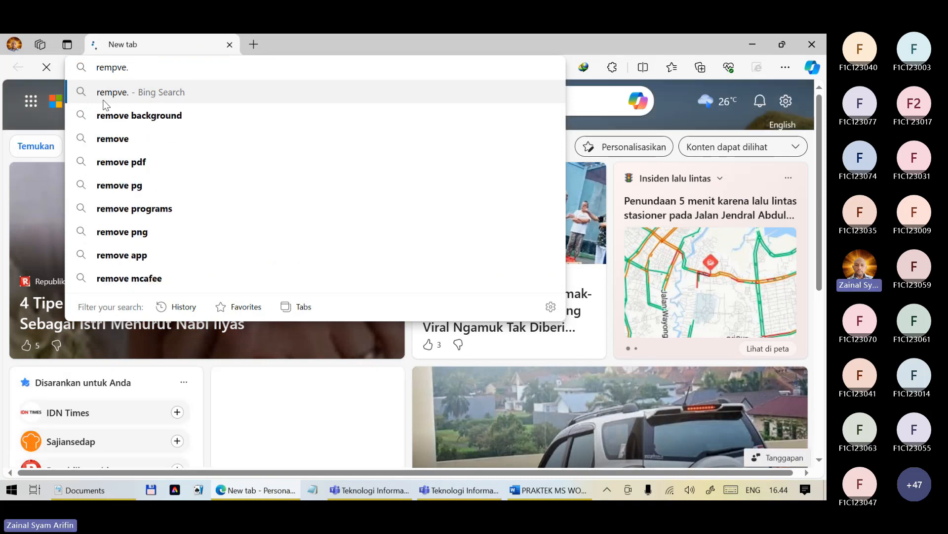
type("bg")
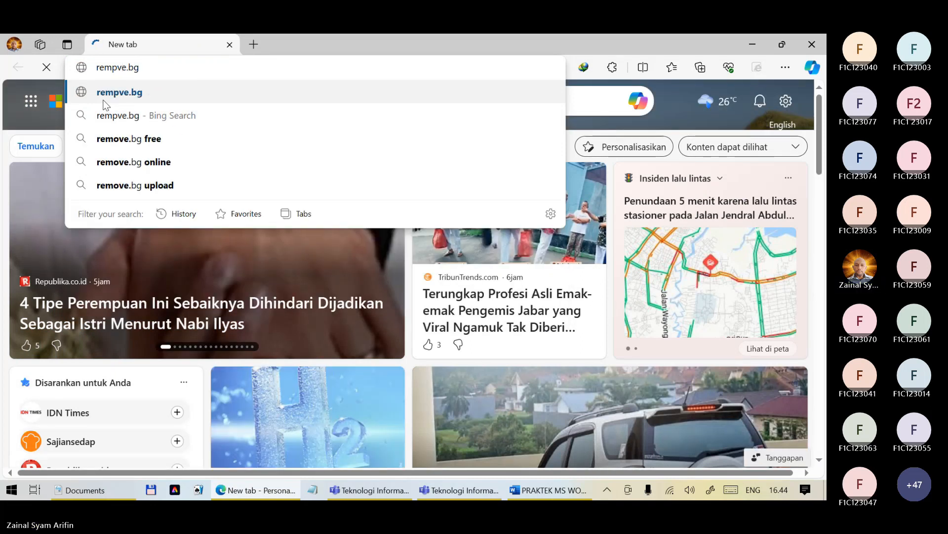
key("BackSpace")
type("o")
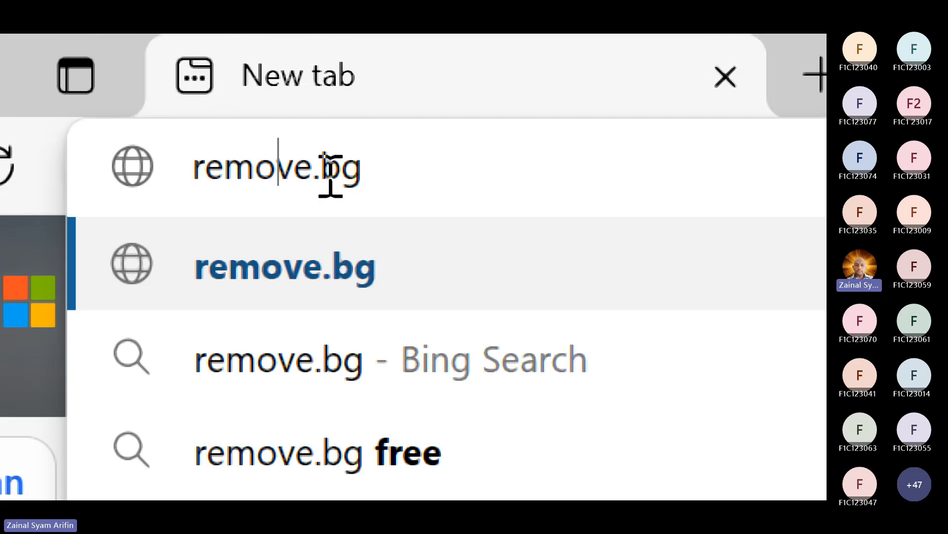
left_click(404, 169)
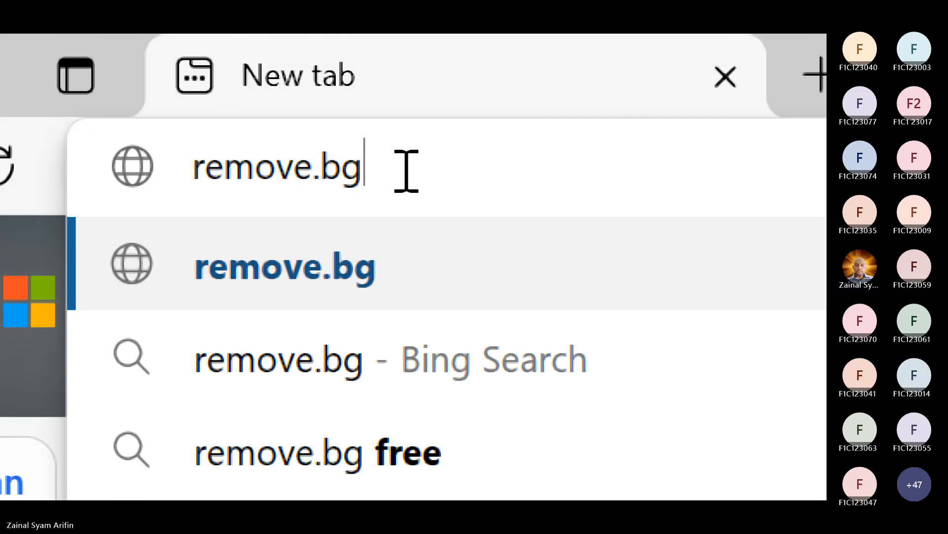
key("Return")
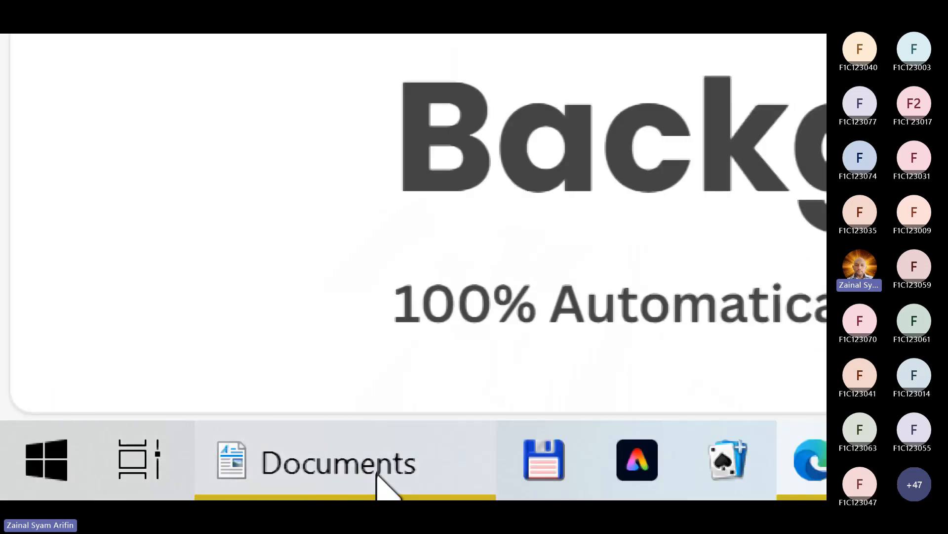
Switch to File Explorer, turn off the screen magnifier and open the Downloads folder
left_click(377, 473)
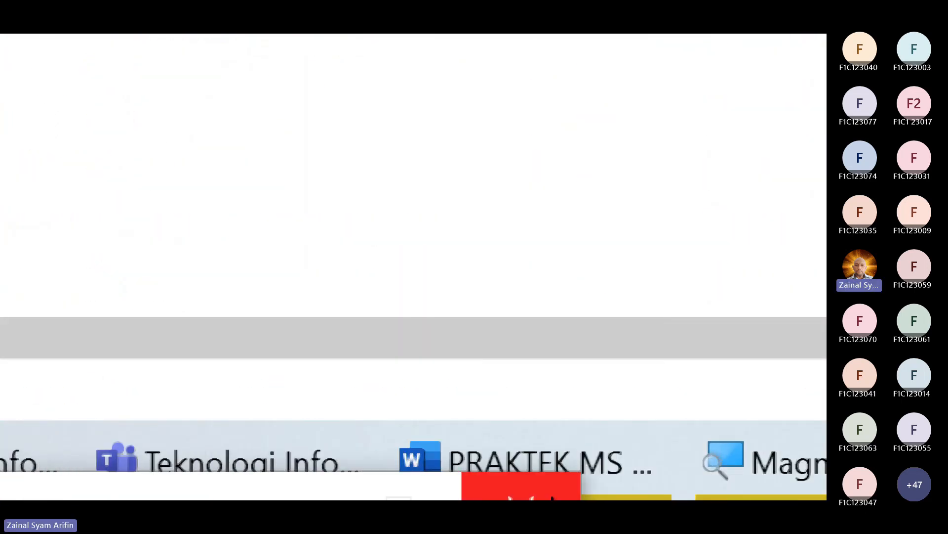
key("super+Escape")
scroll(77, 238, "up", 6)
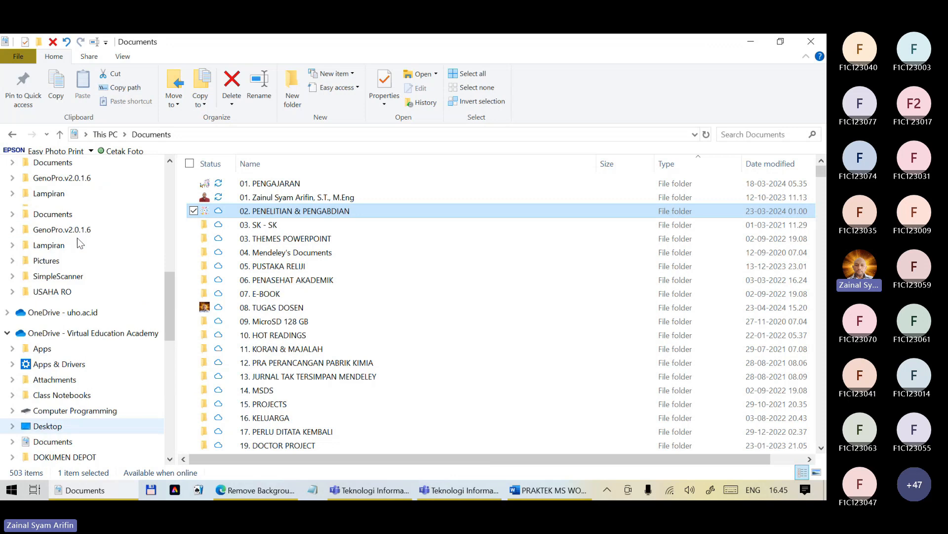
scroll(77, 238, "up", 5)
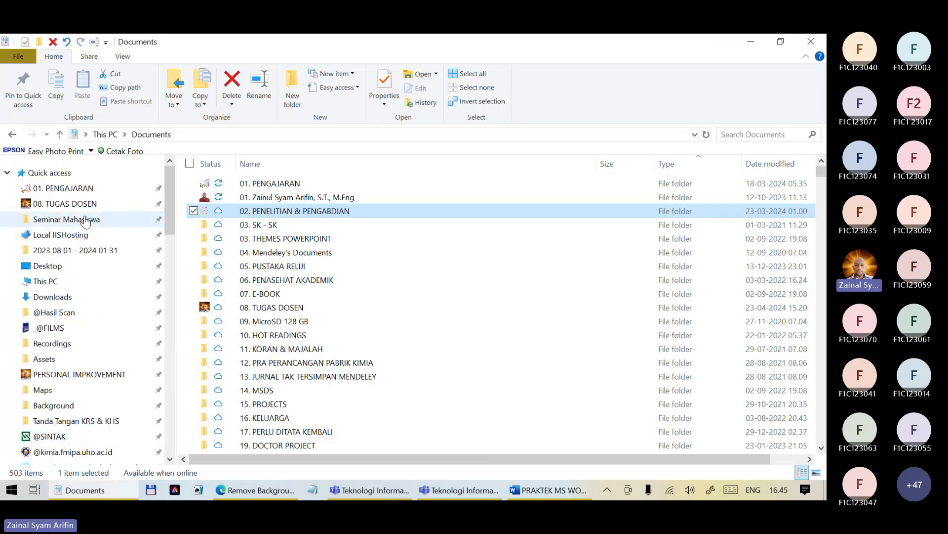
left_click(74, 296)
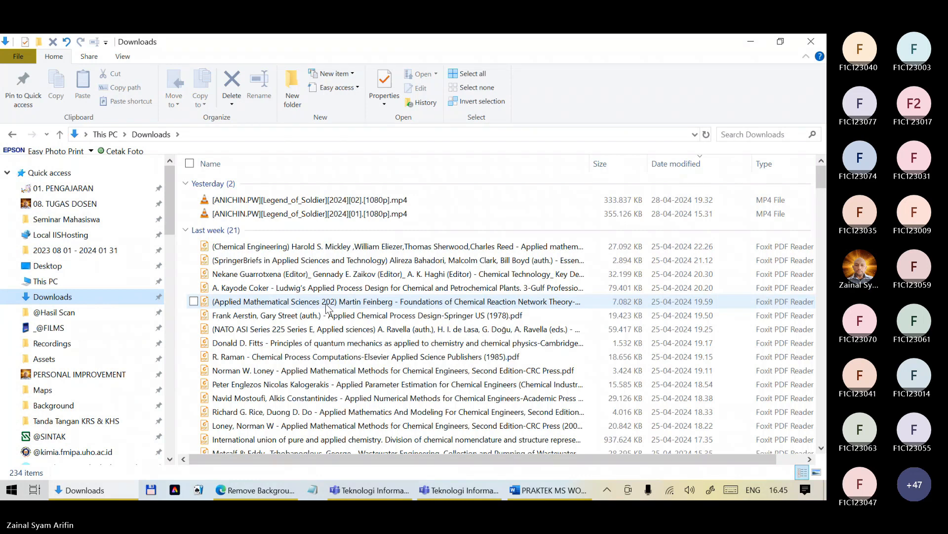
scroll(326, 306, "down", 8)
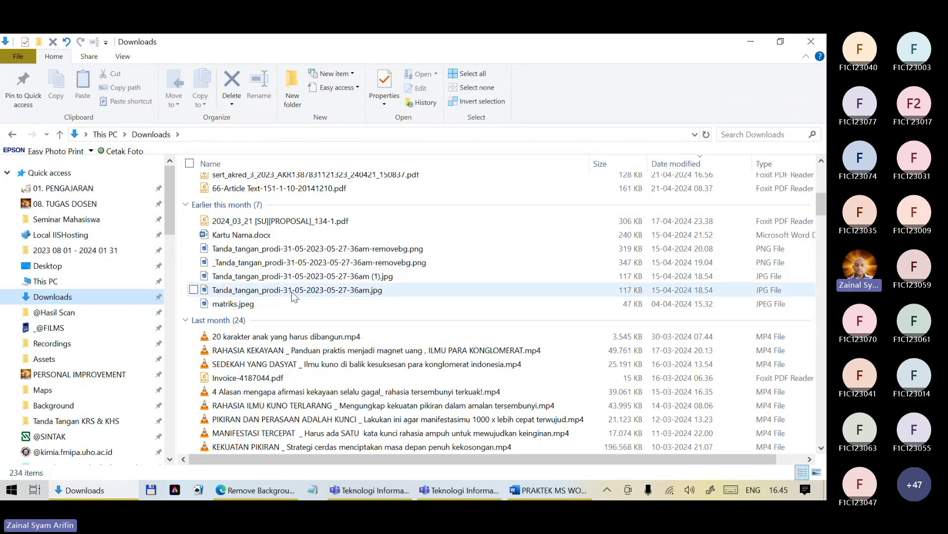
left_click(341, 267)
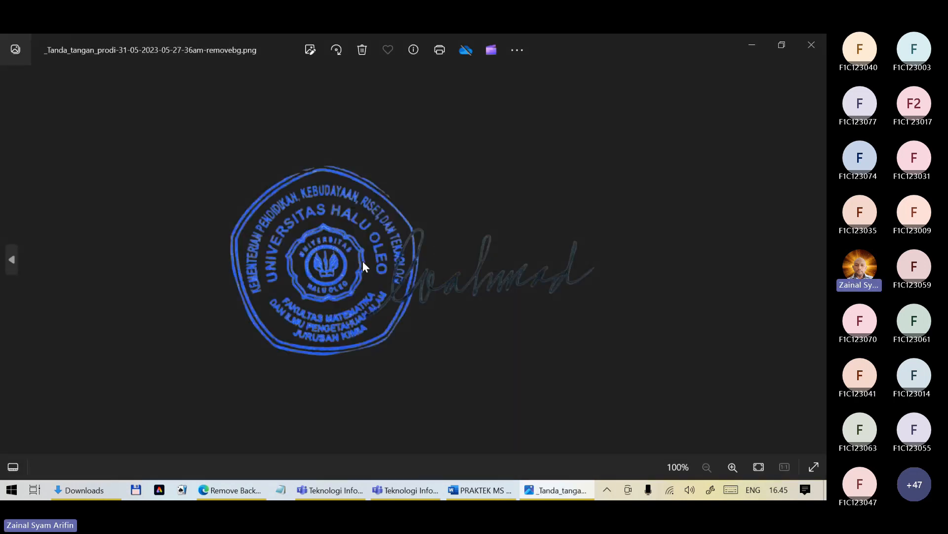
left_click(811, 45)
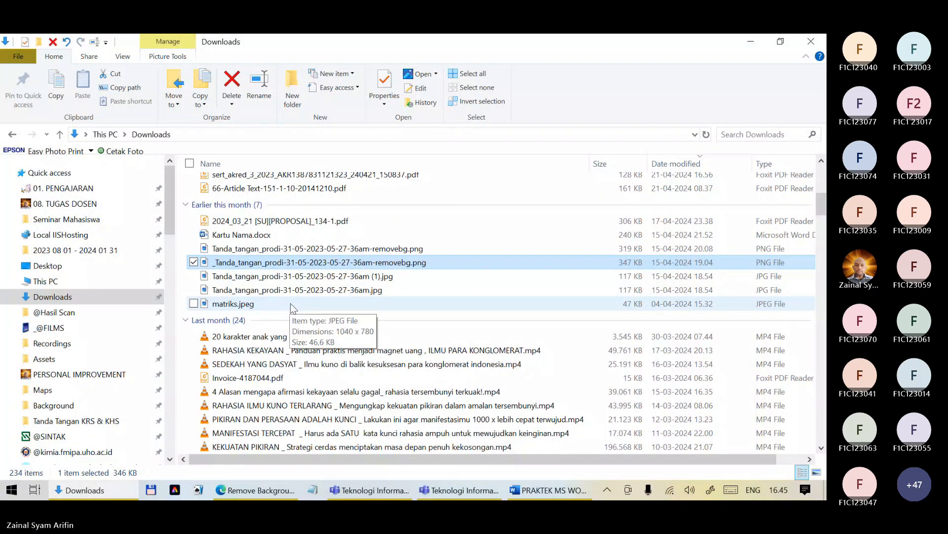
double_click(307, 286)
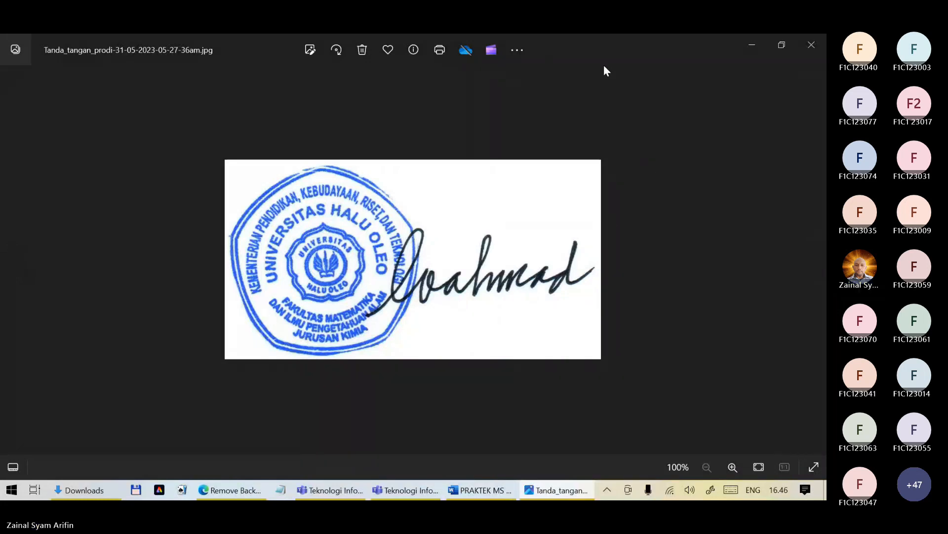
left_click(810, 44)
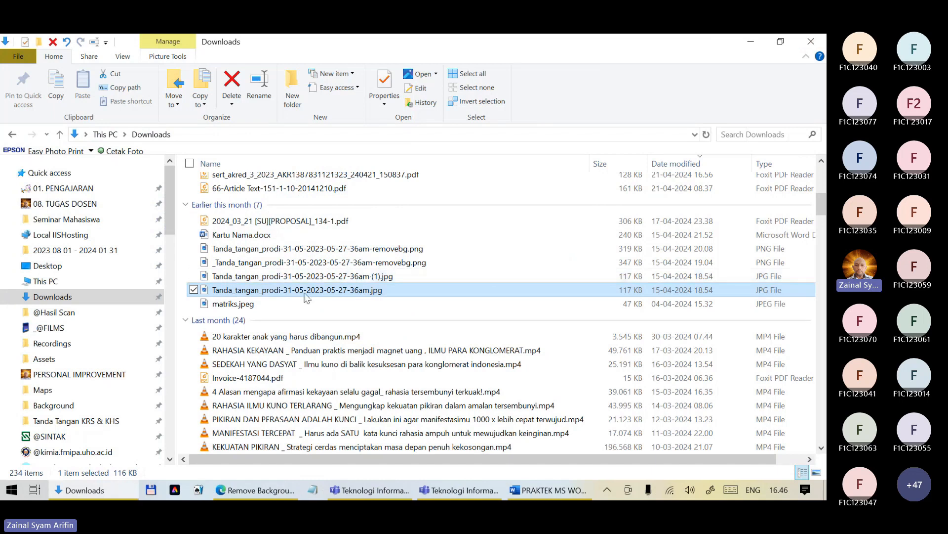
left_click(305, 292)
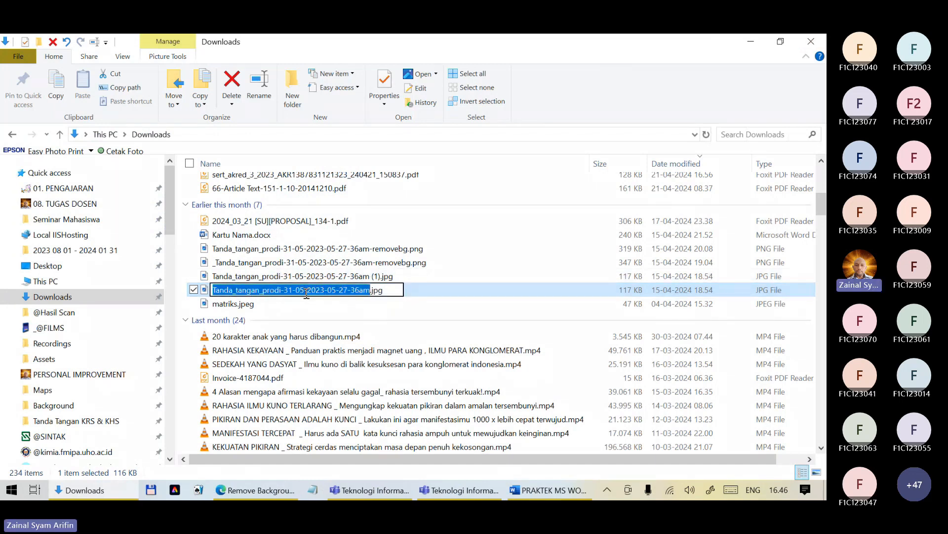
type("TTD")
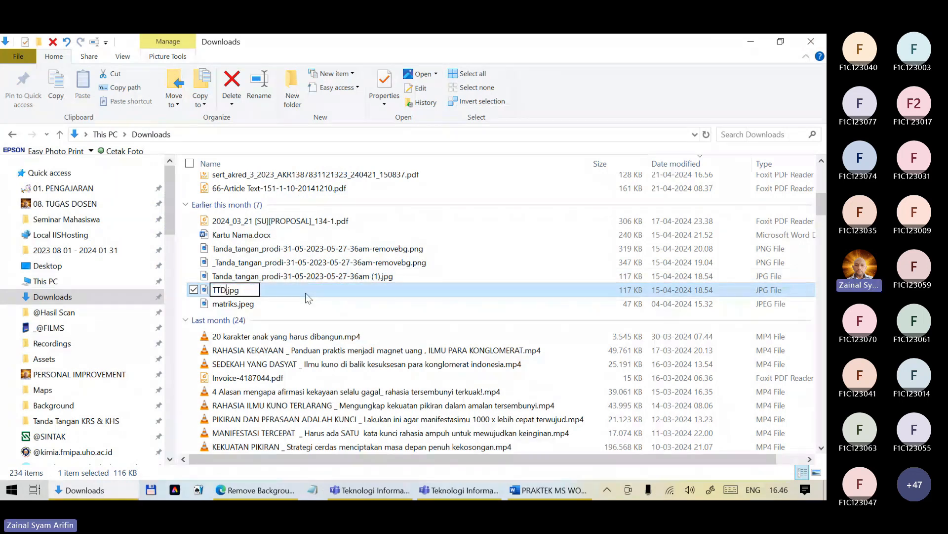
type(" PRODI")
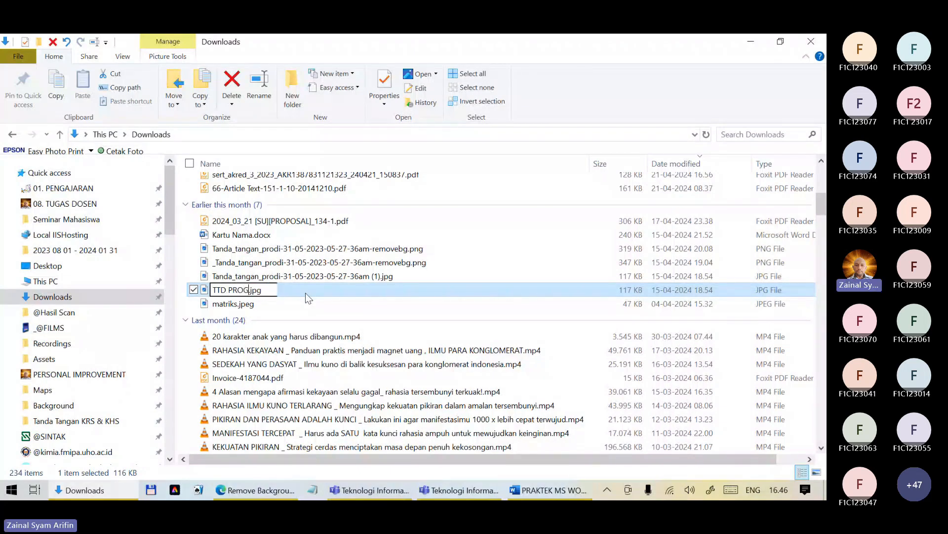
key("BackSpace")
key("BackSpace")
type("DI")
key("Return")
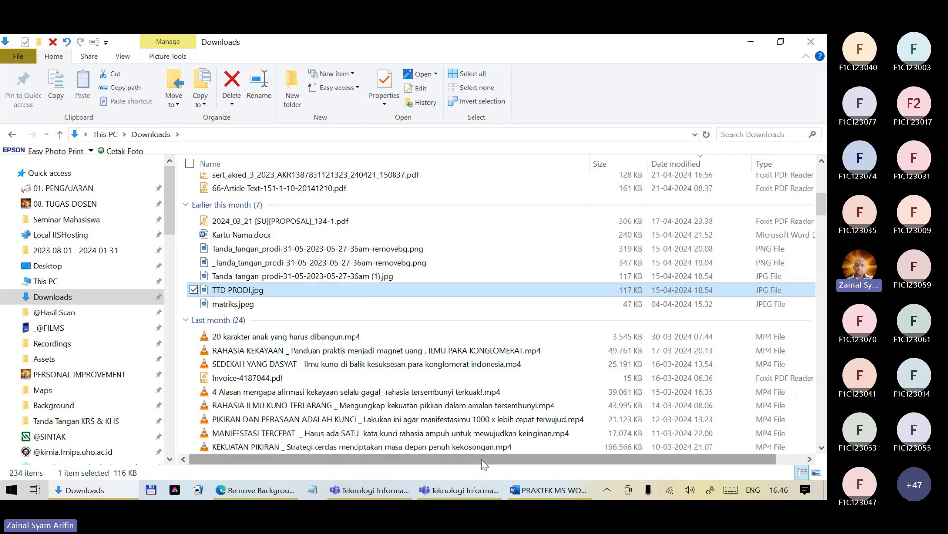
Switch to the Word document and replace the signature at "Pembimbing 2" with the picture "TTD PRODI.jpg" from Downloads
left_click(523, 493)
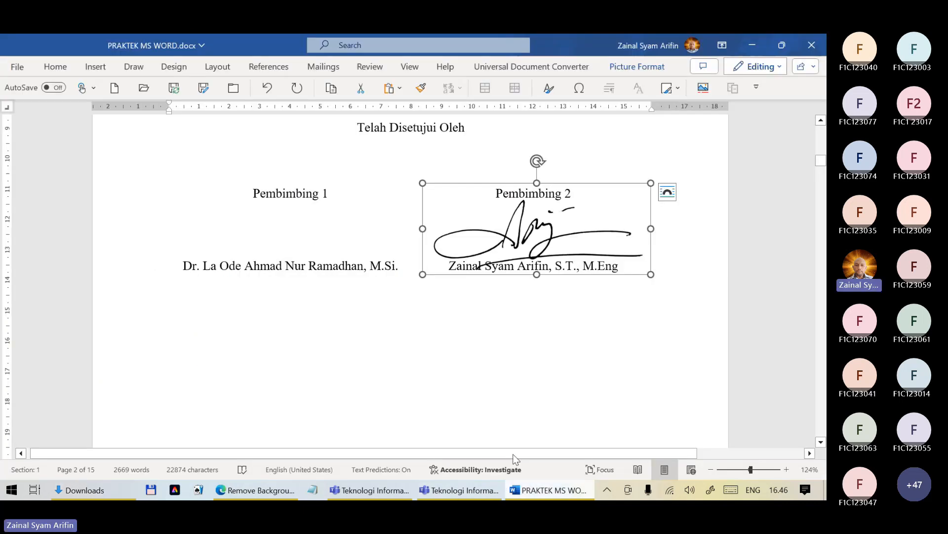
key("Delete")
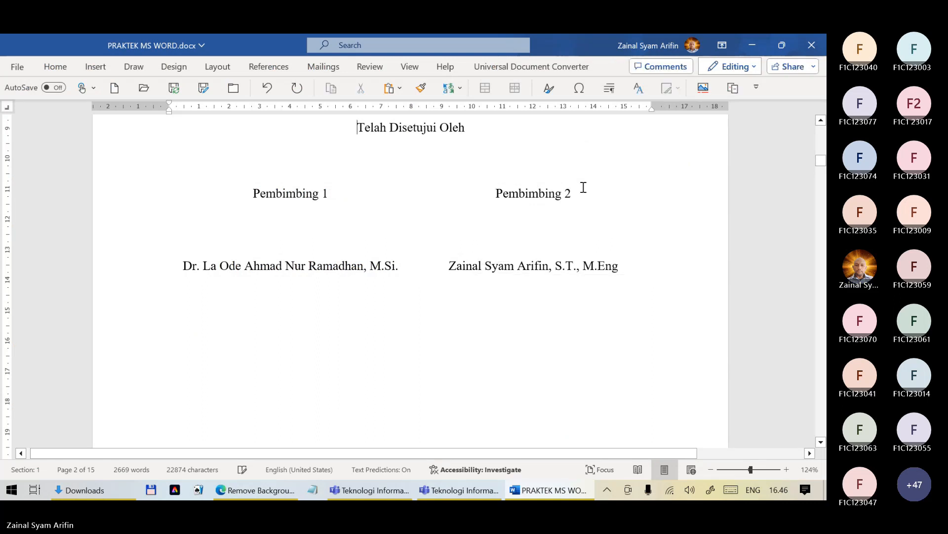
left_click(97, 67)
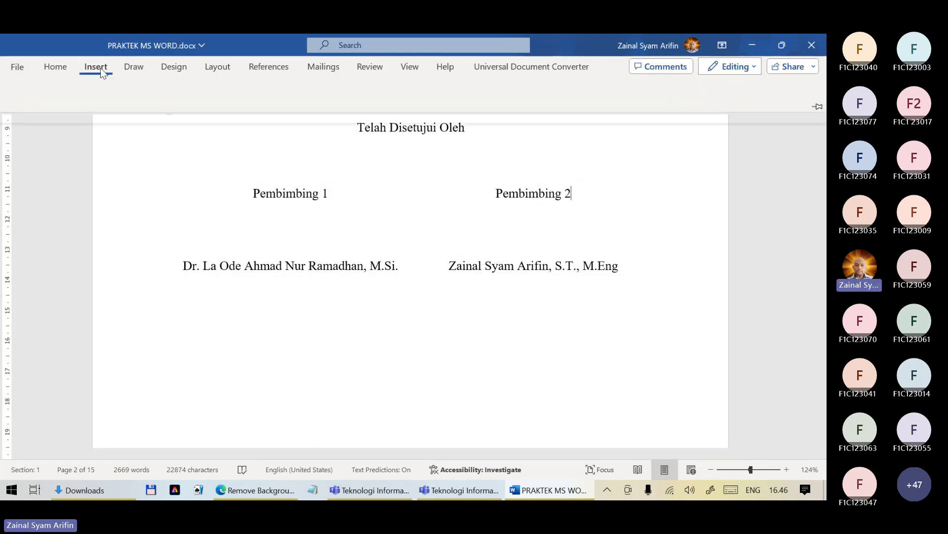
left_click(123, 117)
left_click(158, 155)
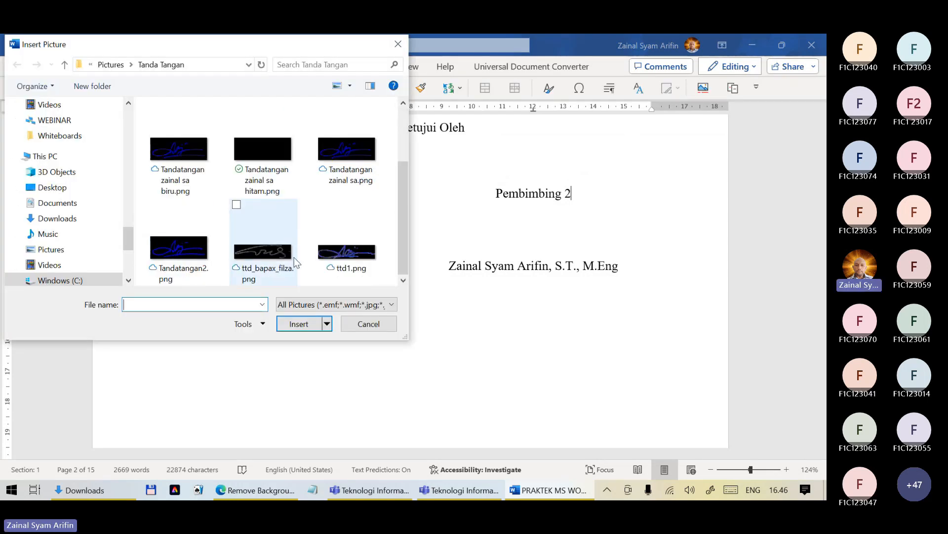
scroll(294, 257, "up", 2)
scroll(105, 203, "up", 10)
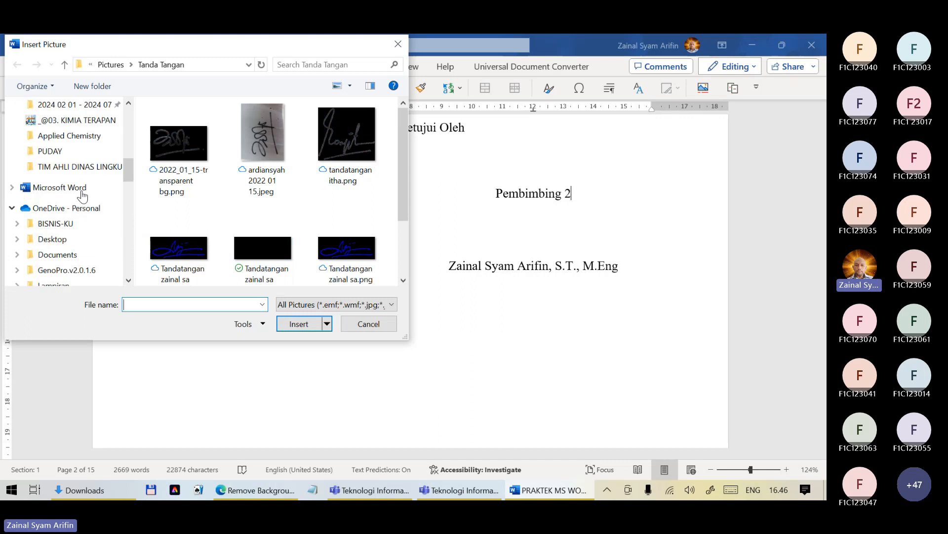
left_click(56, 239)
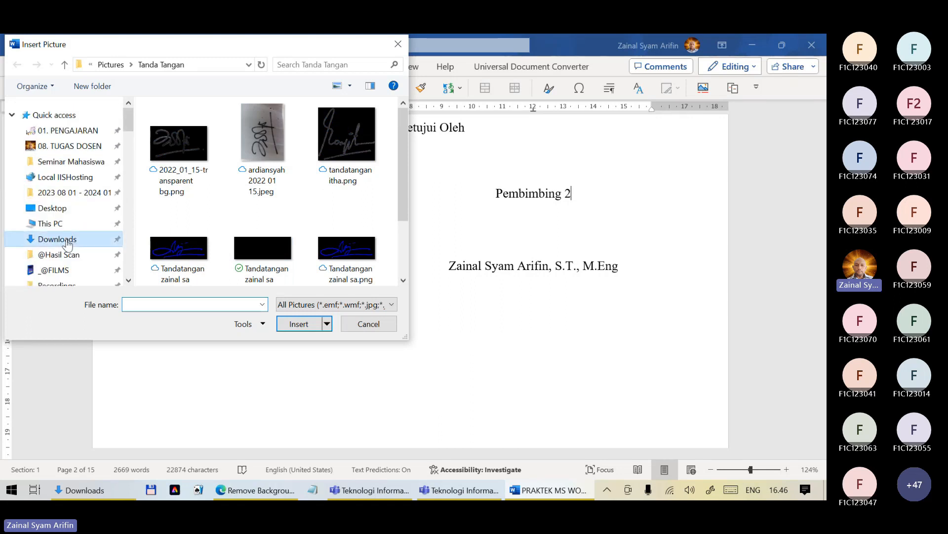
scroll(211, 205, "down", 3)
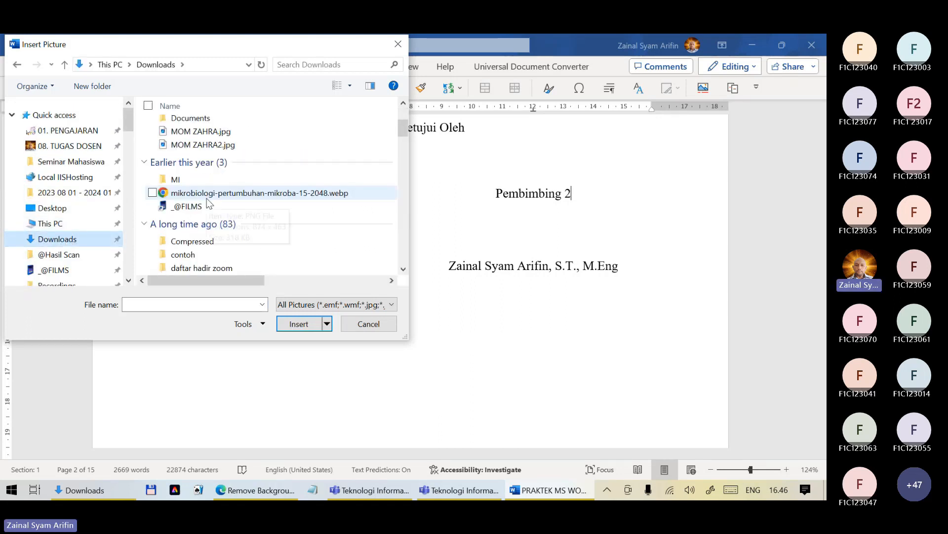
scroll(208, 203, "up", 3)
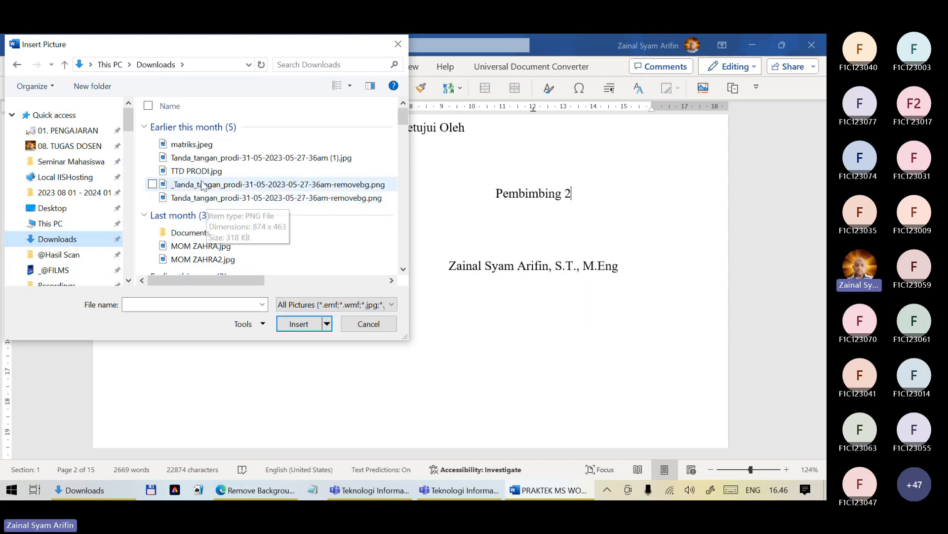
double_click(208, 171)
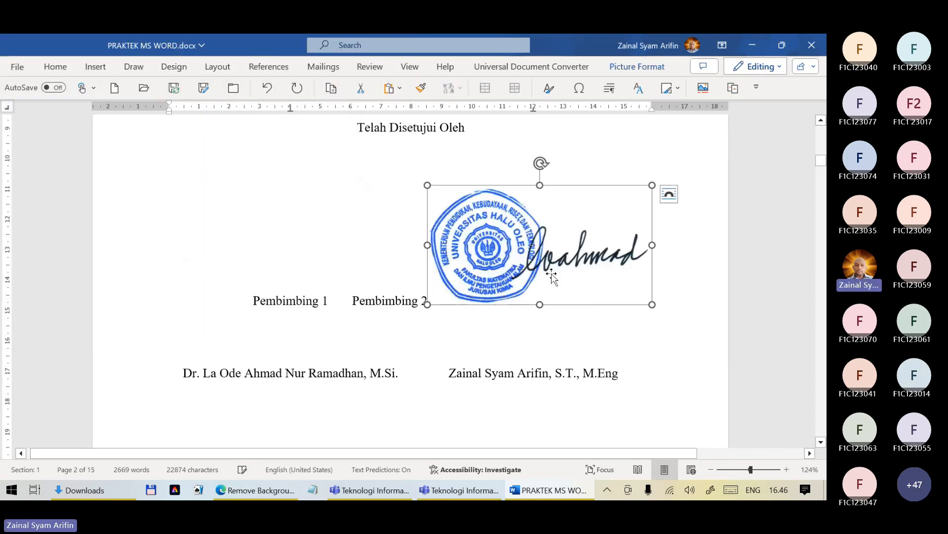
Set the stamped signature's text wrapping to In Front of Text and move it over the "Pembimbing 2" block
left_click(669, 195)
left_click(761, 319)
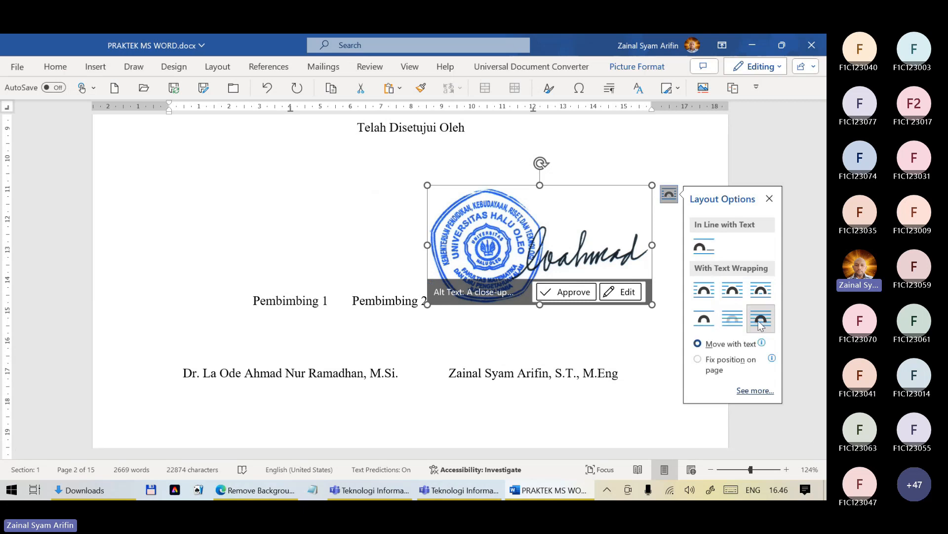
left_click_drag(559, 240, 534, 208)
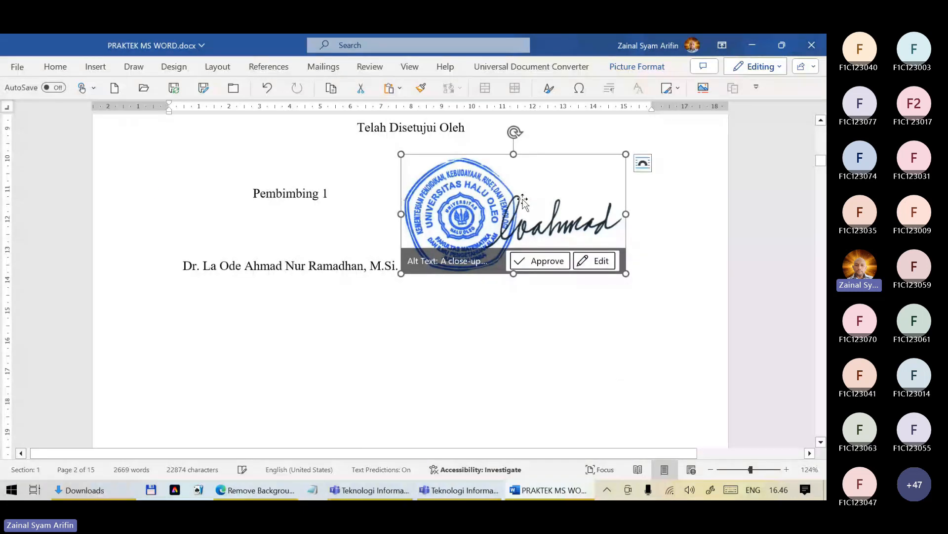
left_click(660, 270)
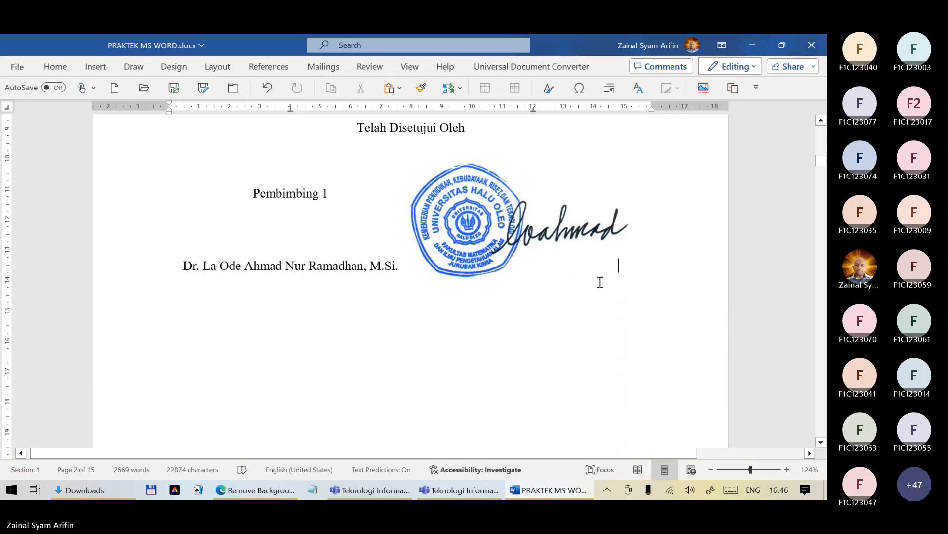
Try the first picture transparency preset on the stamped signature
left_click(523, 226)
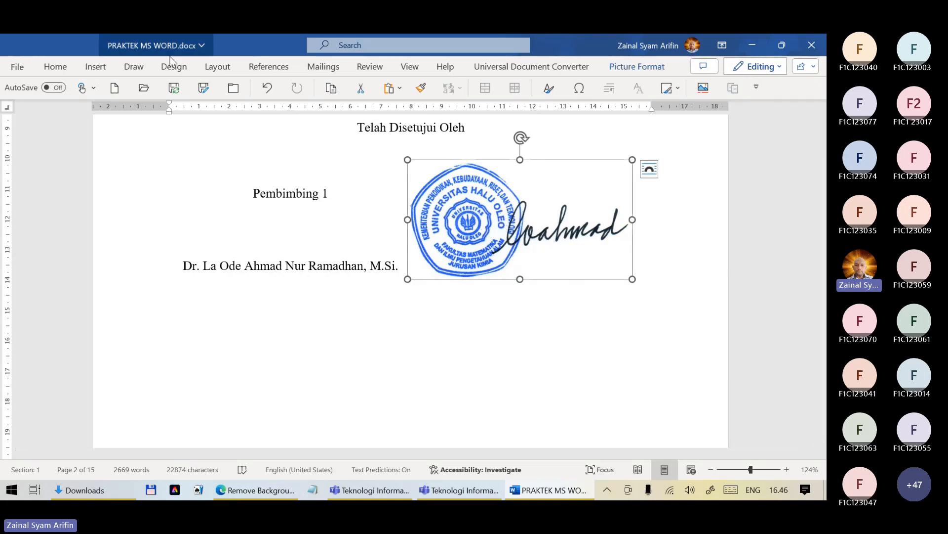
left_click(638, 68)
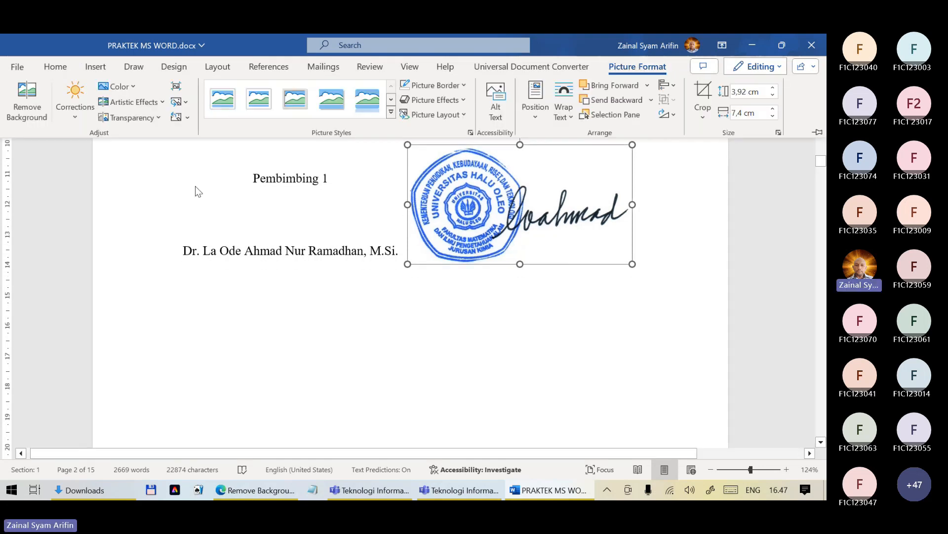
left_click(153, 120)
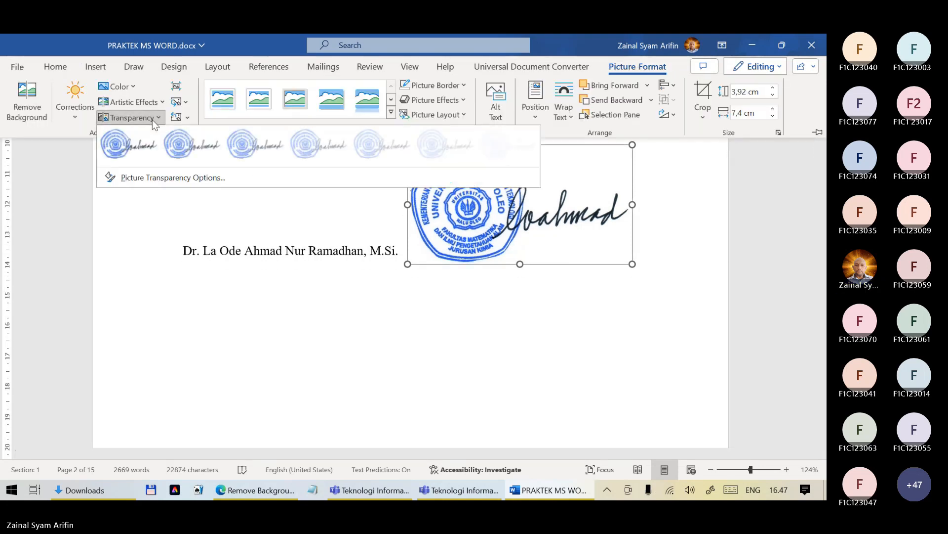
left_click(128, 151)
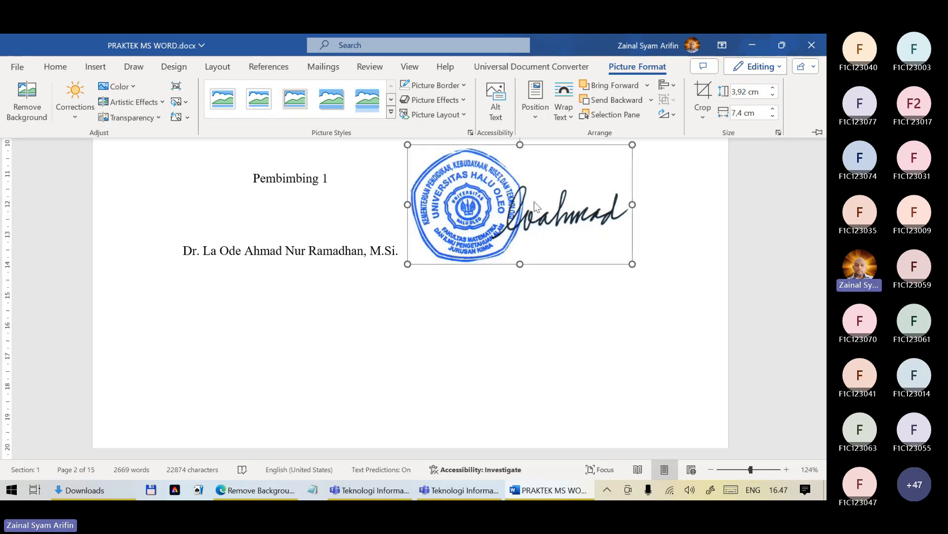
left_click(155, 121)
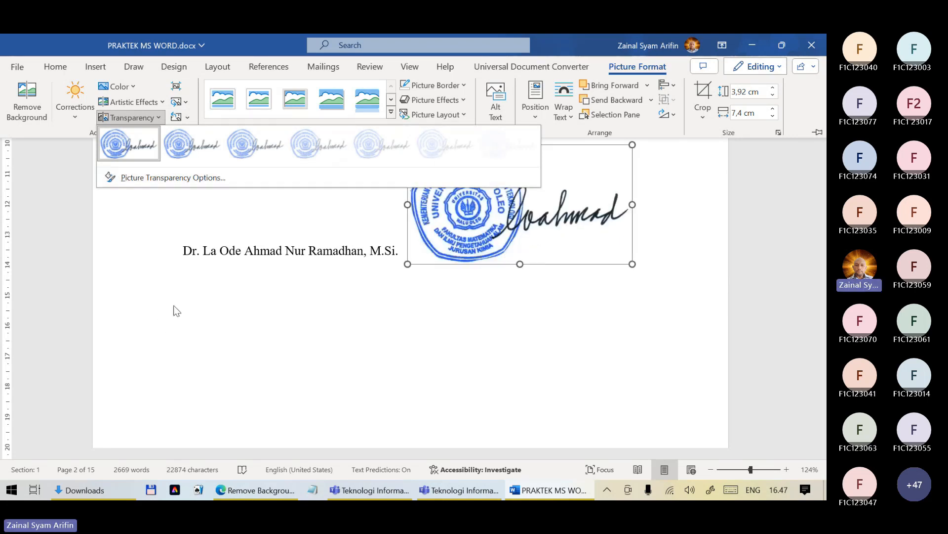
Try Word's Remove Background on the stamped signature, shift it slightly, and delete the picture
left_click(31, 124)
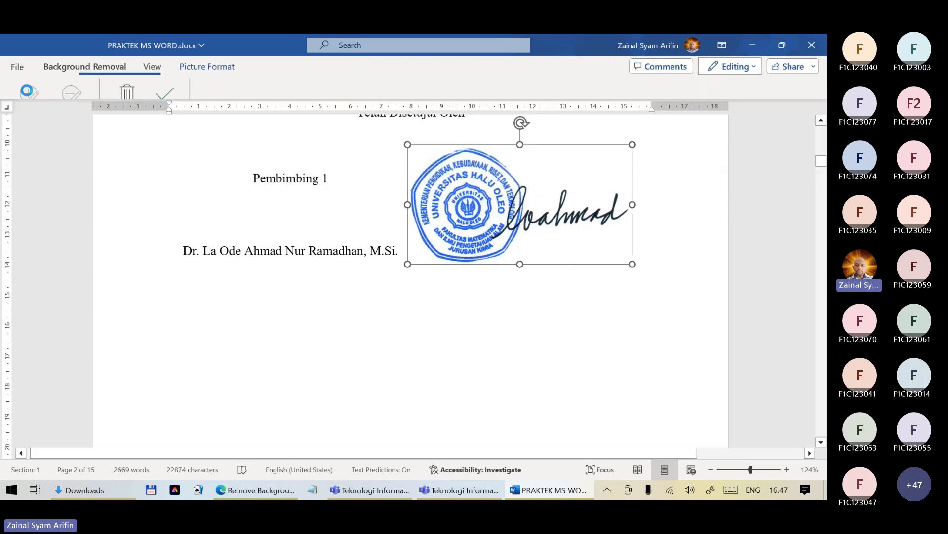
left_click(662, 349)
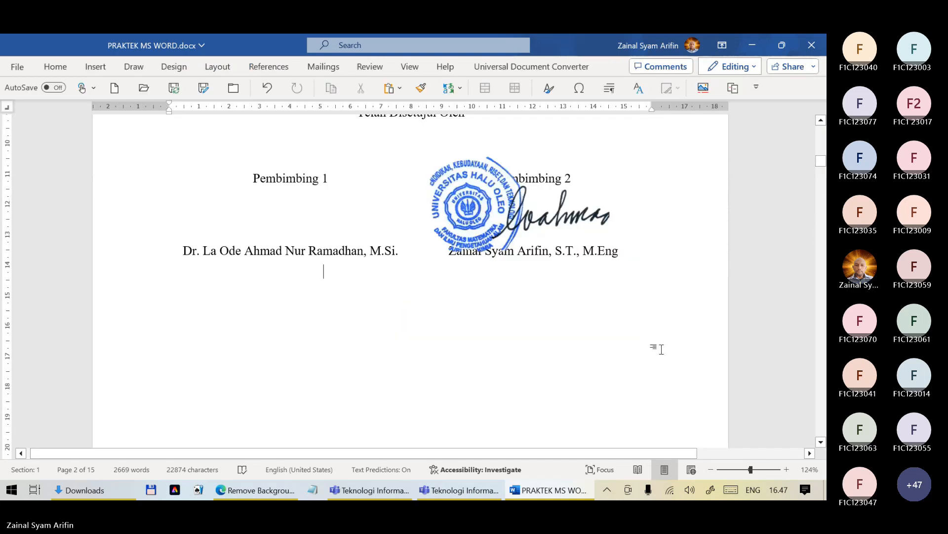
mouse_move(508, 209)
left_mouse_down()
mouse_move(530, 209)
mouse_move(517, 250)
mouse_move(501, 218)
left_mouse_up()
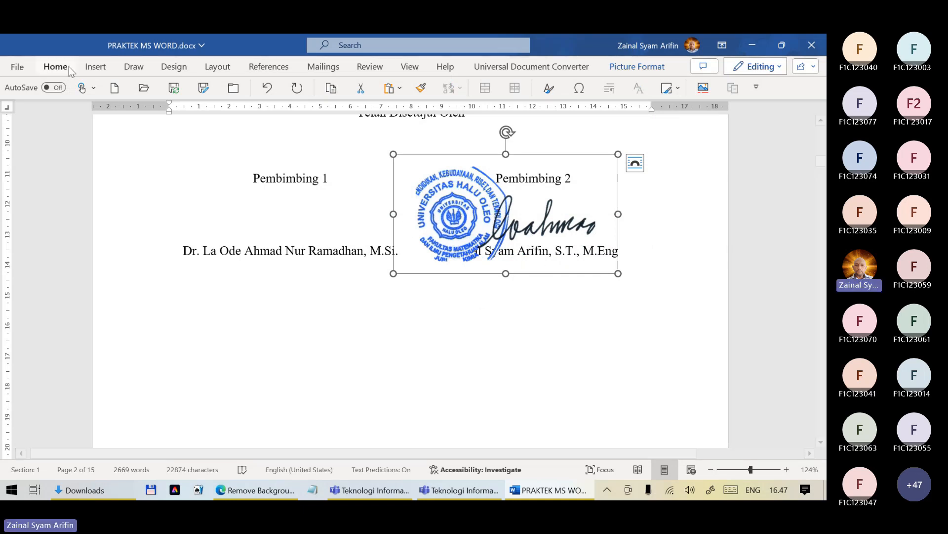
key("Delete")
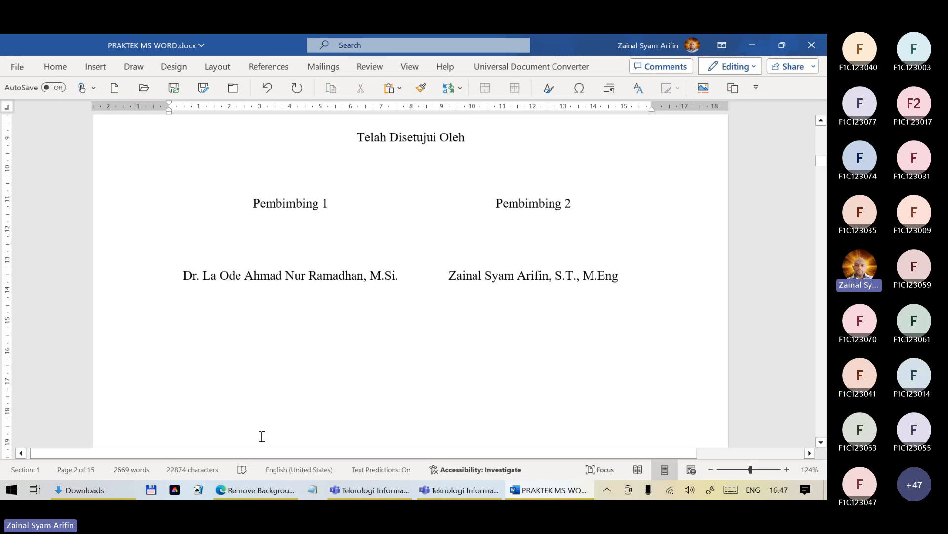
Switch to remove.bg in Edge, dismiss the cookie notice and upload "TTD PRODI.jpg" from the Downloads folder
left_click(275, 497)
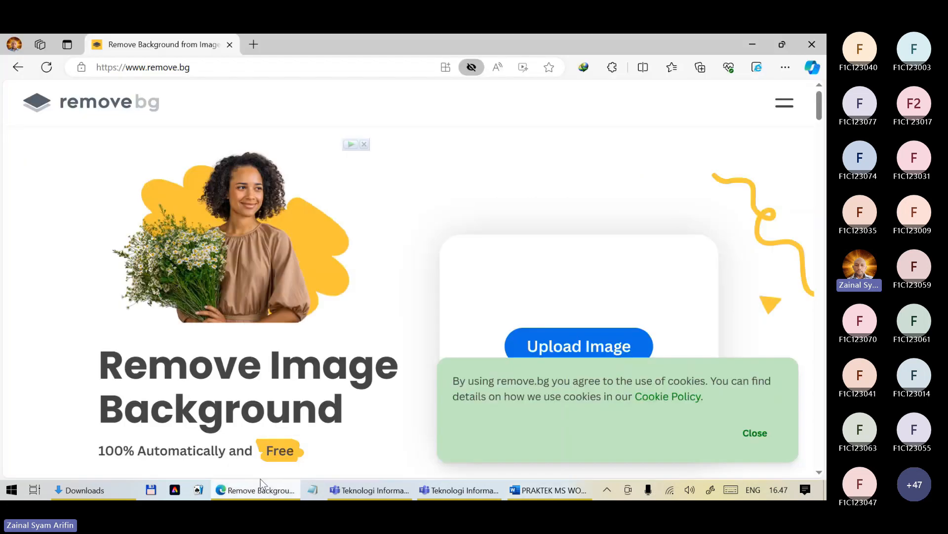
left_click(753, 433)
left_click(610, 352)
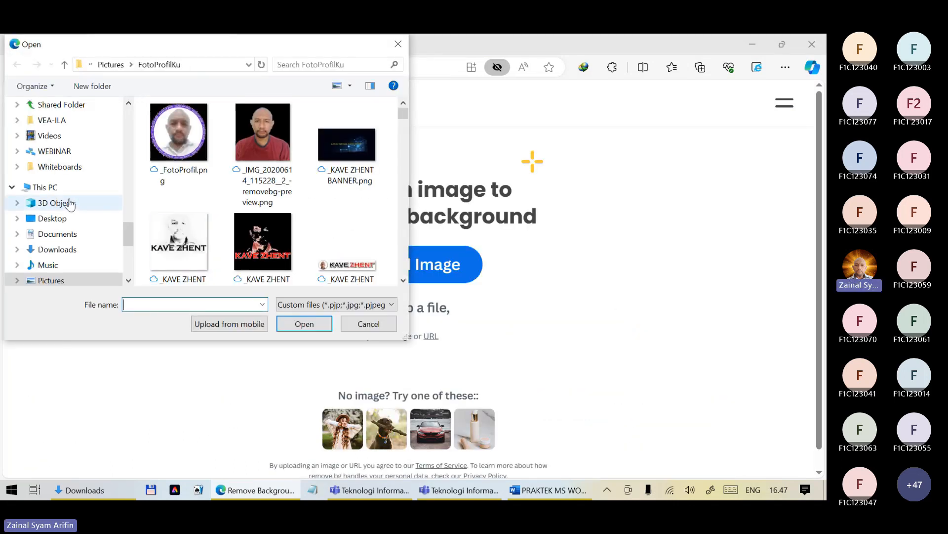
scroll(64, 205, "up", 10)
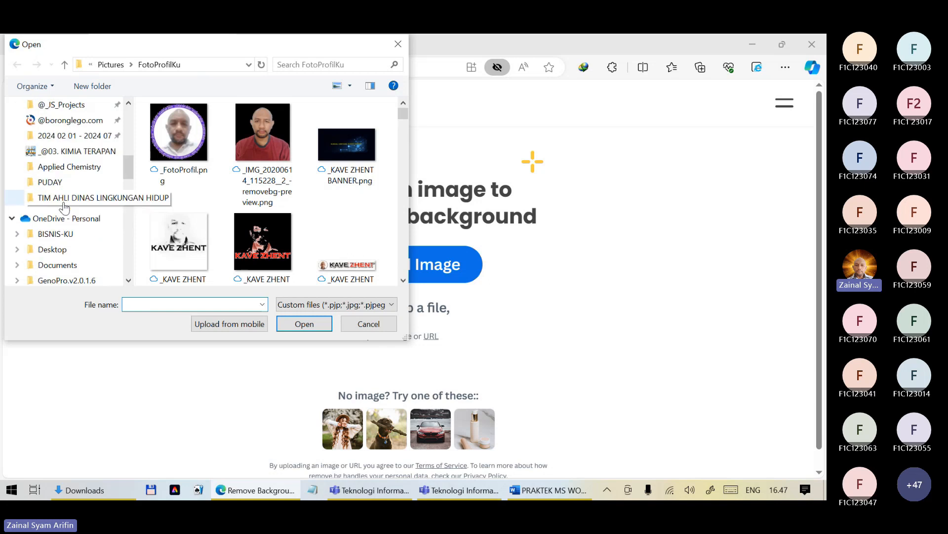
left_click(79, 240)
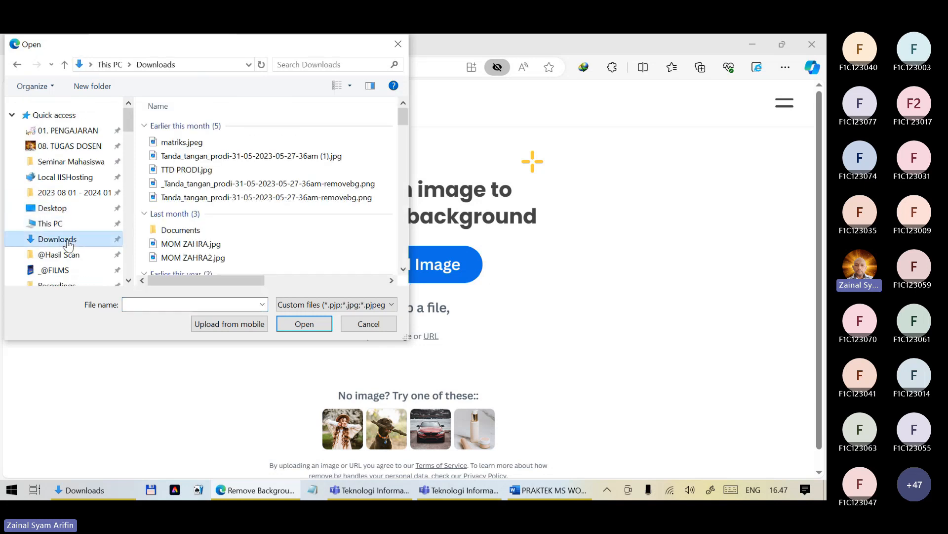
double_click(187, 170)
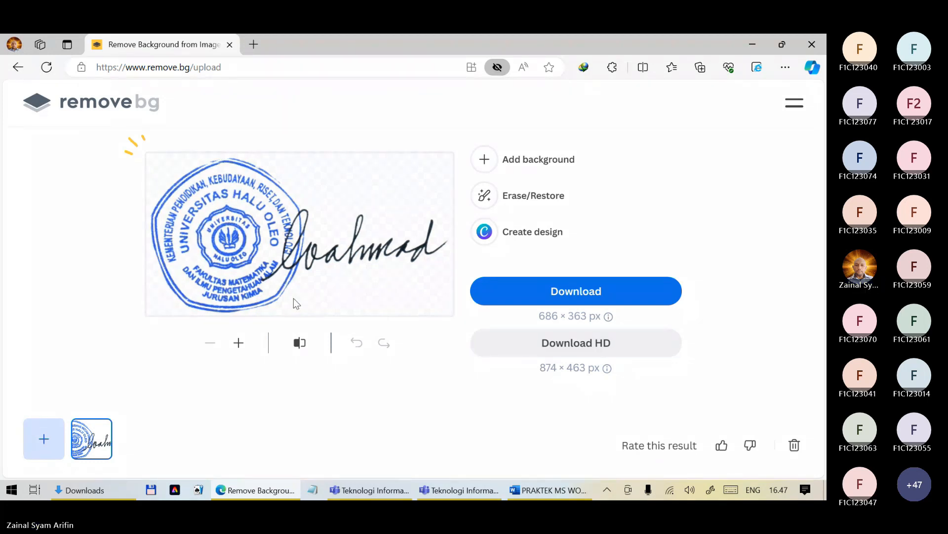
Download the 686 × 363 px background-free result to Downloads as "TTD_PRODI-removebg-preview.png" and close the browser
left_click(585, 296)
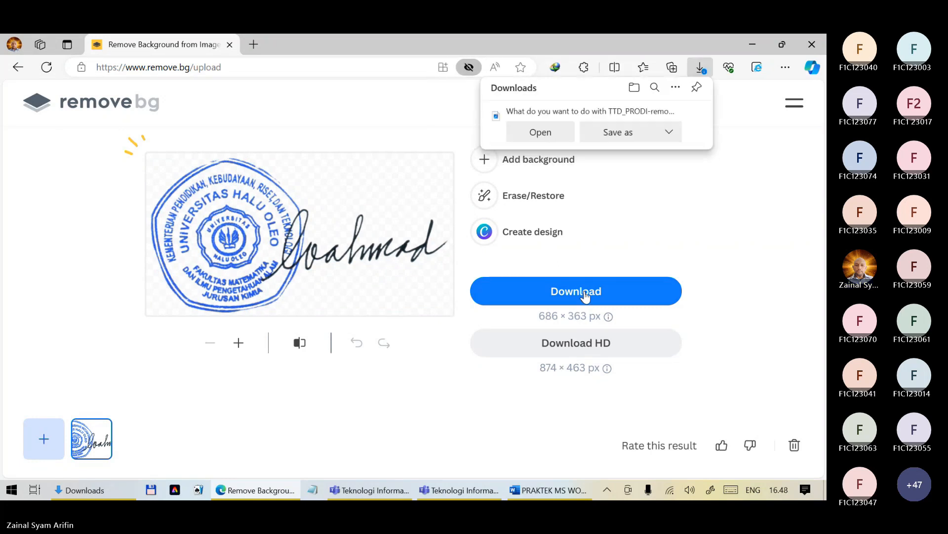
left_click(622, 132)
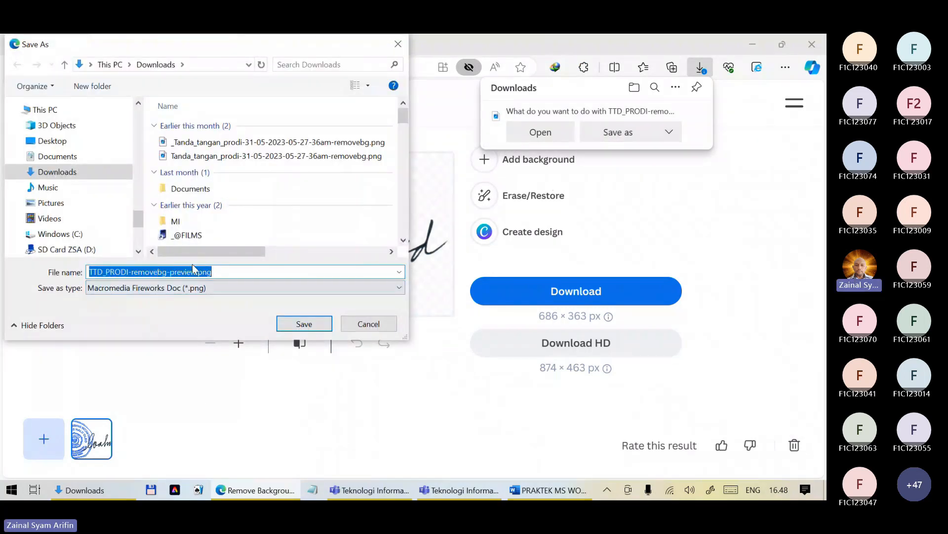
left_click(304, 324)
left_click(822, 45)
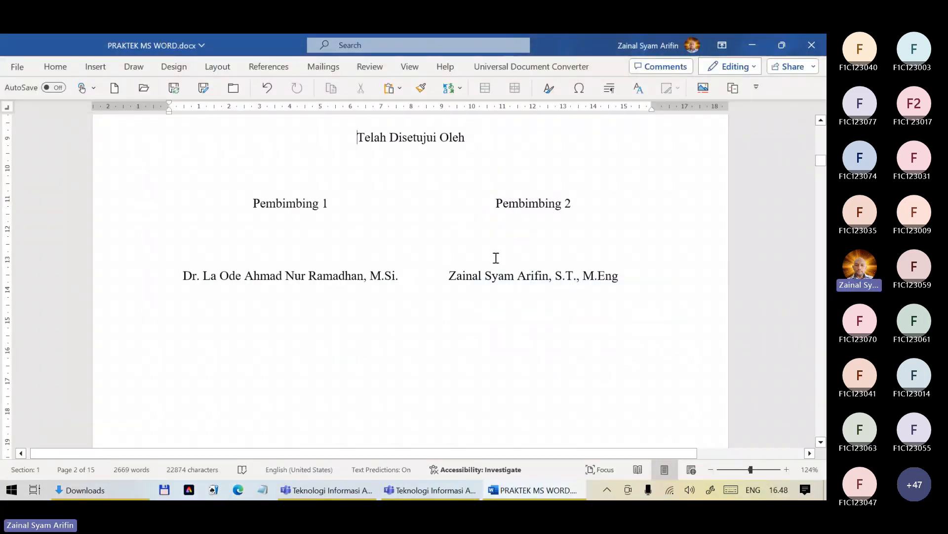
Insert the picture "TTD_PRODI-removebg-preview.png" from the Downloads folder at the Pembimbing 2 line
left_click(521, 233)
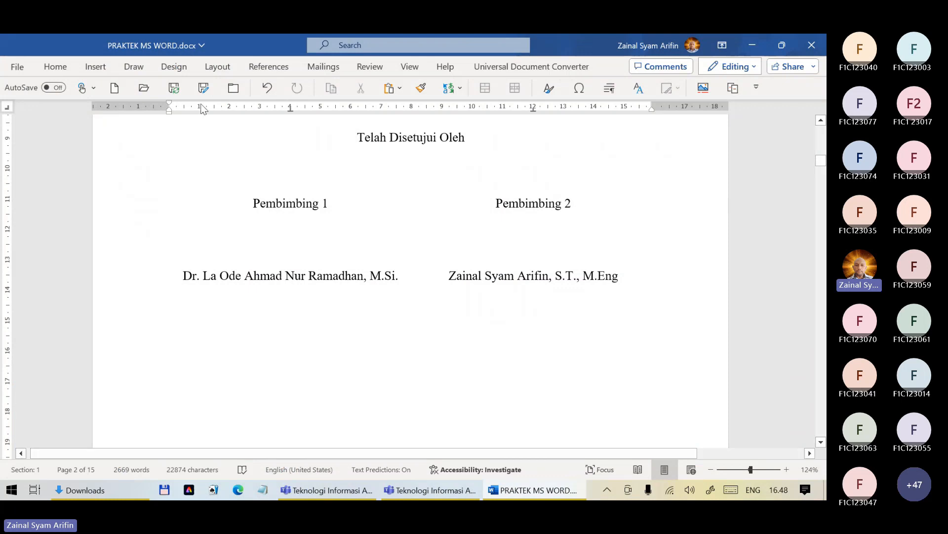
left_click(95, 66)
left_click(123, 121)
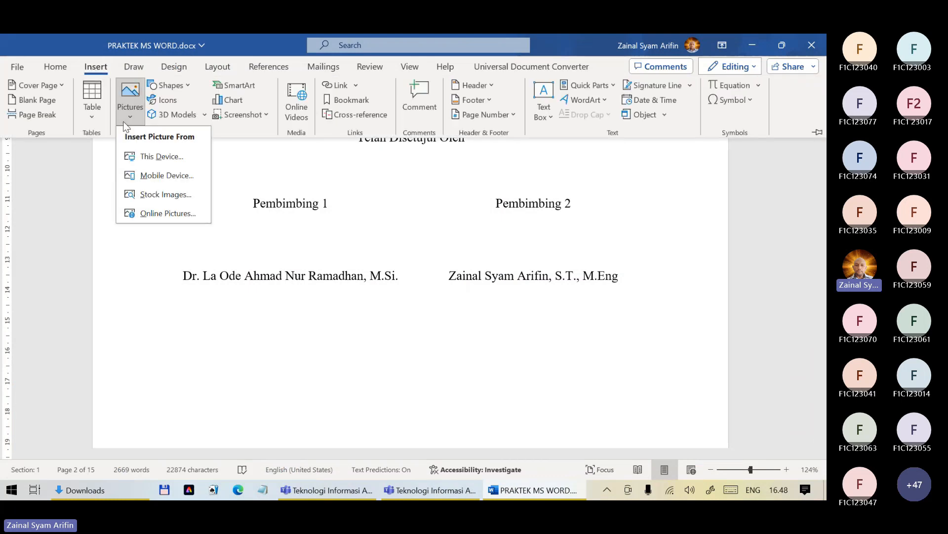
left_click(152, 114)
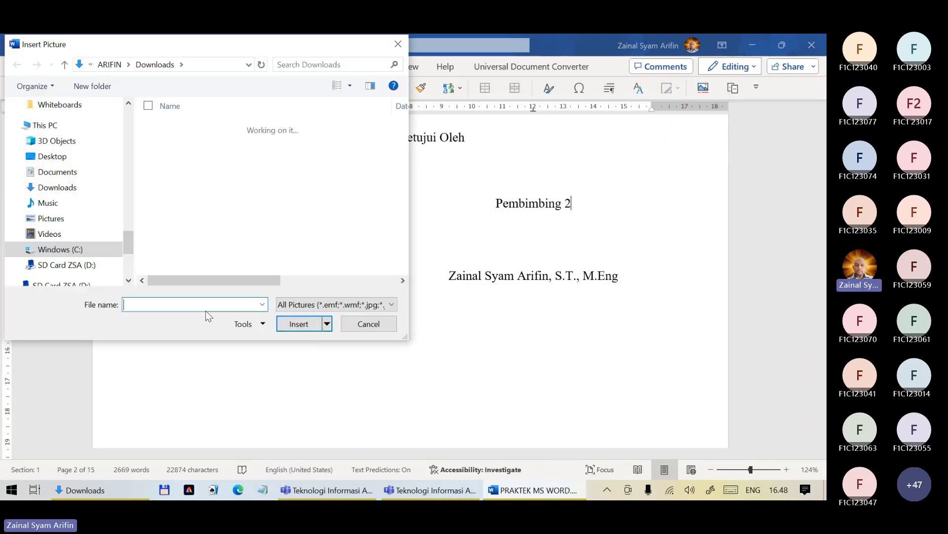
double_click(224, 144)
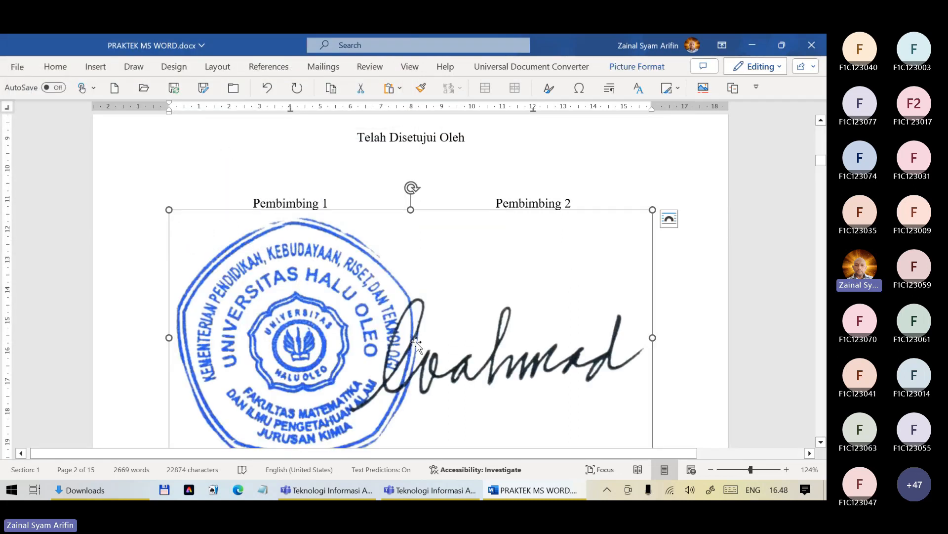
Set the stamped signature in front of text, shrink it to about half its width and place it over the Pembimbing 2 area
left_click(669, 220)
left_click(761, 342)
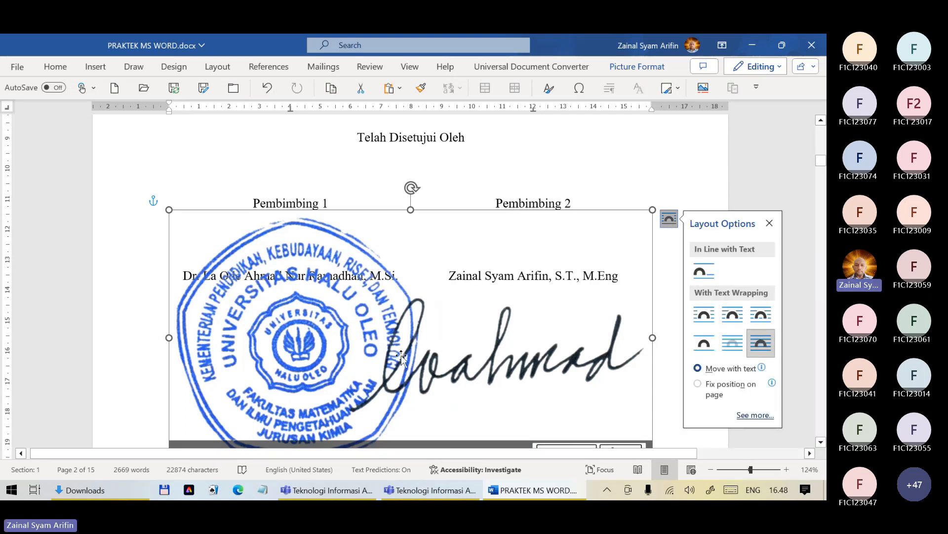
left_click_drag(401, 357, 417, 295)
left_click_drag(668, 404, 435, 279)
left_click_drag(386, 246, 545, 241)
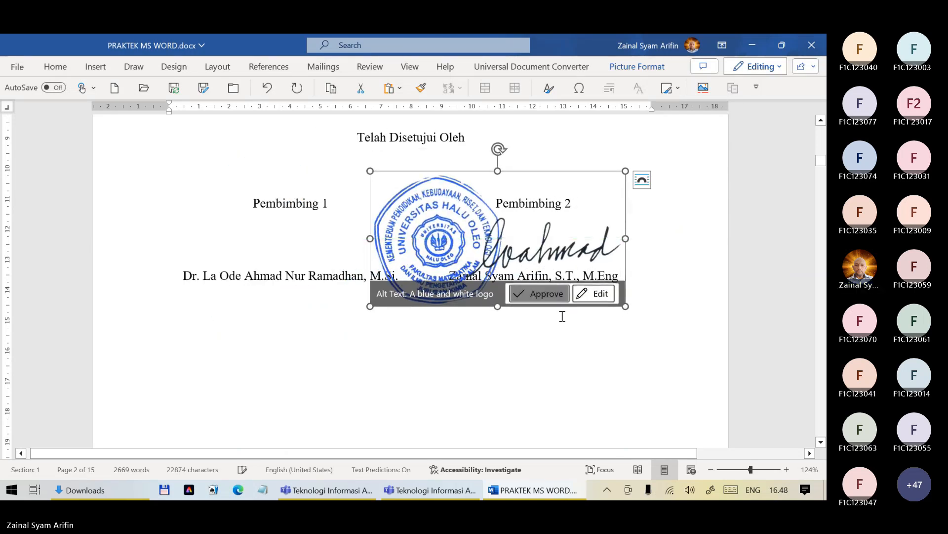
left_click(563, 316)
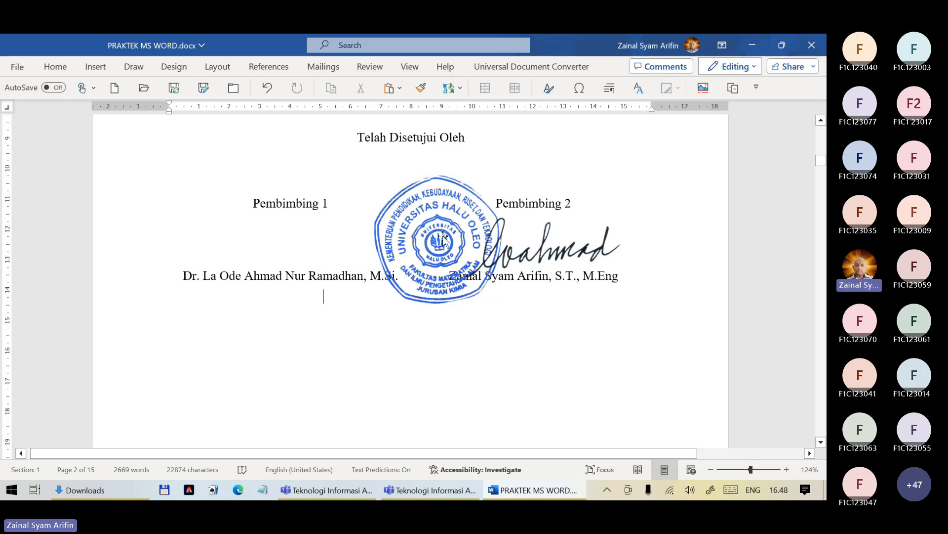
Try a slightly smaller stamped signature shifted closer to Pembimbing 2, and undo its insertion
left_click(594, 275)
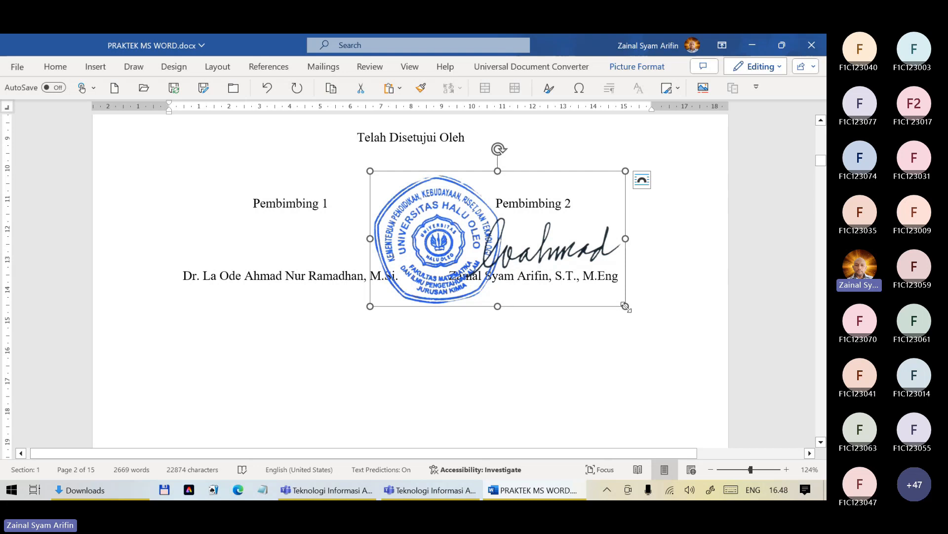
left_click_drag(626, 306, 591, 288)
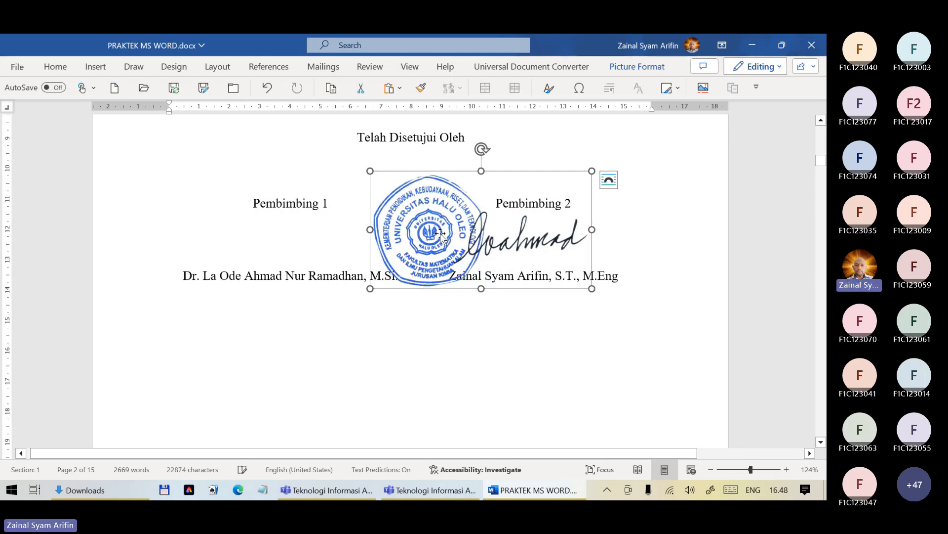
mouse_move(442, 228)
left_mouse_down()
mouse_move(469, 233)
mouse_move(491, 221)
left_mouse_up()
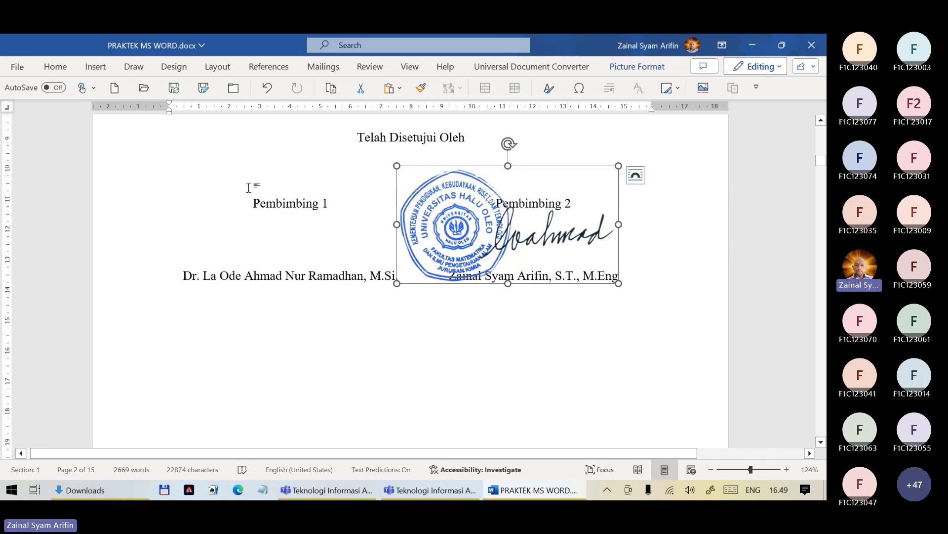
key("ctrl+z")
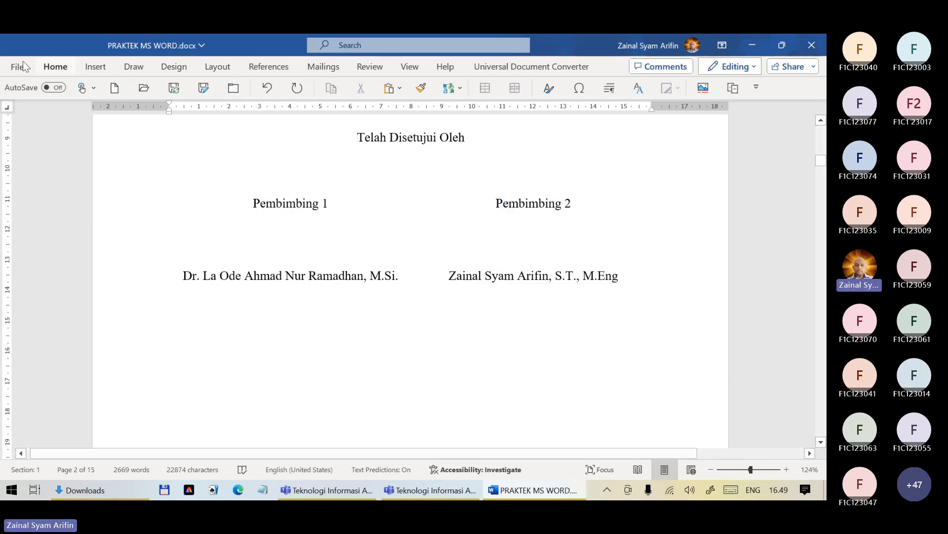
Insert the second supervisor's black signature picture, the one with an all-black thumbnail, from the Tanda Tangan folder in the OneDrive Pictures folder
left_click(90, 67)
left_click(130, 102)
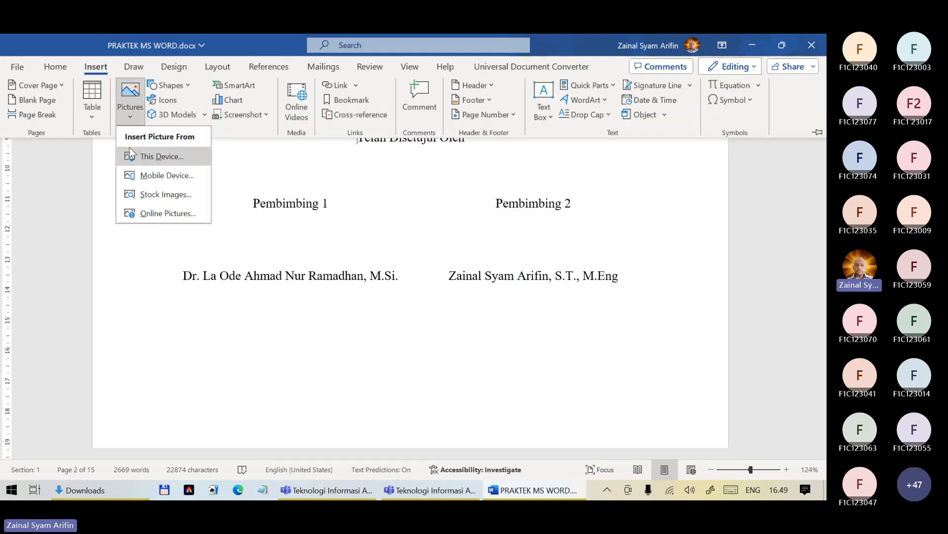
left_click(157, 157)
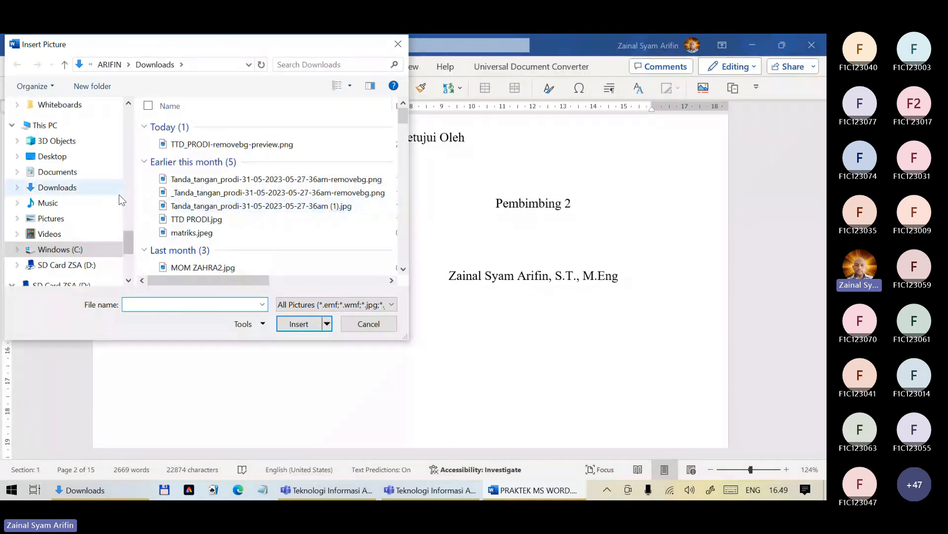
scroll(87, 203, "down", 1)
scroll(87, 203, "down", 1)
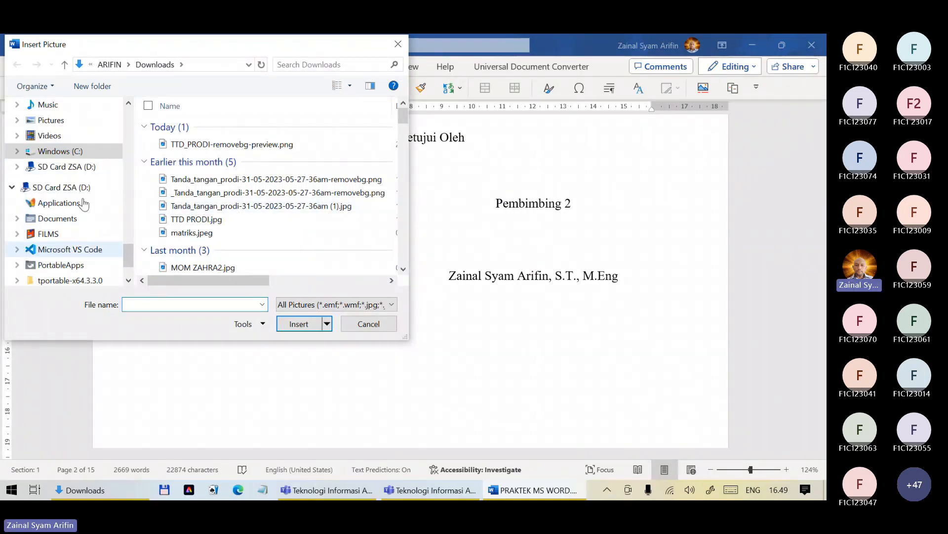
scroll(79, 198, "up", 4)
scroll(64, 185, "up", 1)
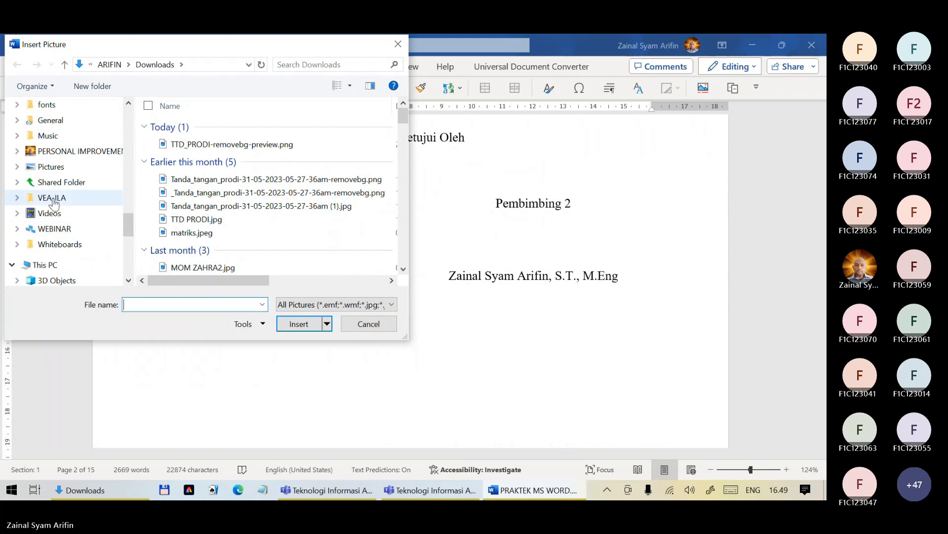
left_click(63, 170)
scroll(336, 233, "down", 1)
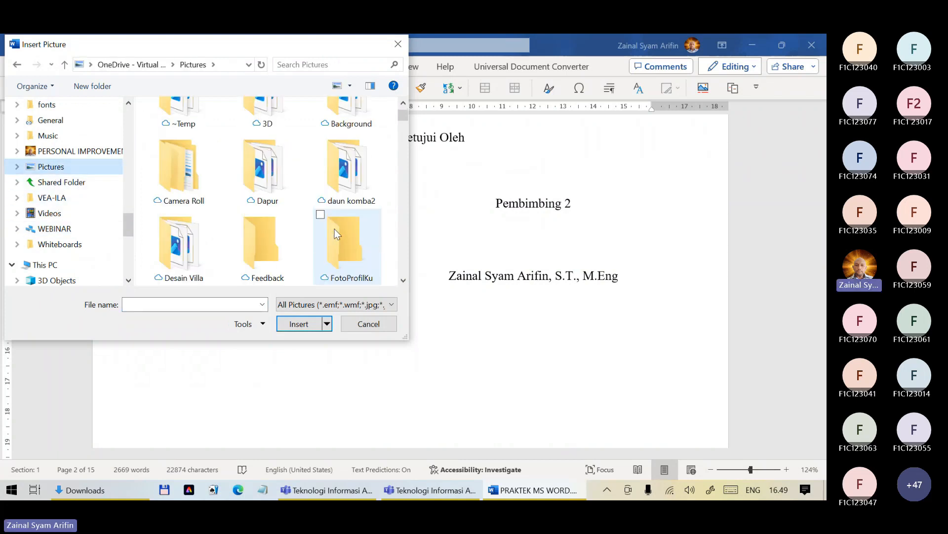
scroll(336, 233, "down", 3)
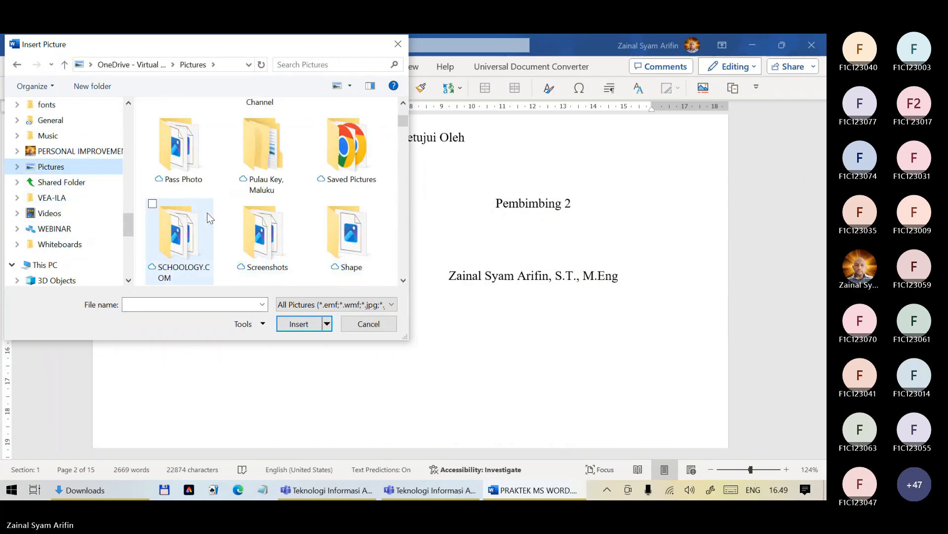
scroll(207, 212, "down", 3)
double_click(262, 148)
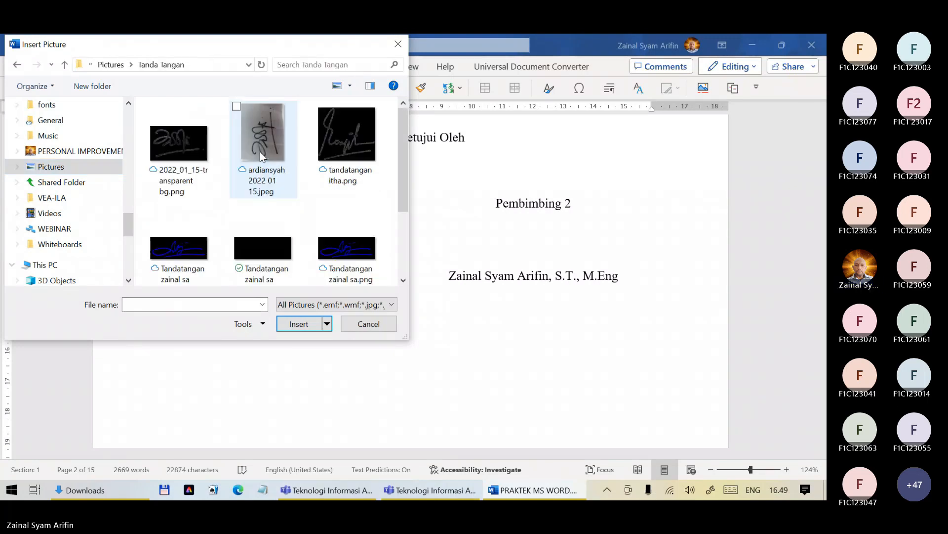
double_click(274, 249)
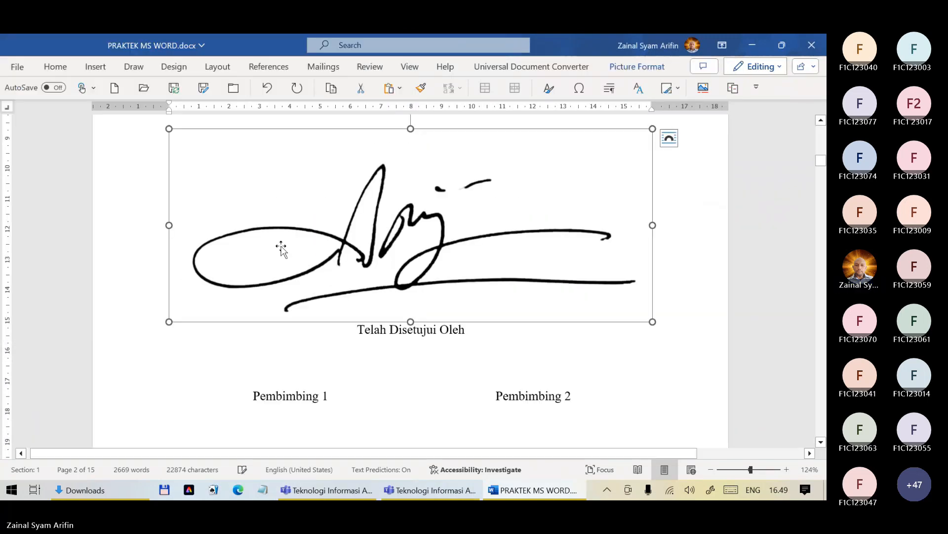
Set the signature in front of text, shrink it and place it between Pembimbing 2 and the supervisor's name
left_click(669, 139)
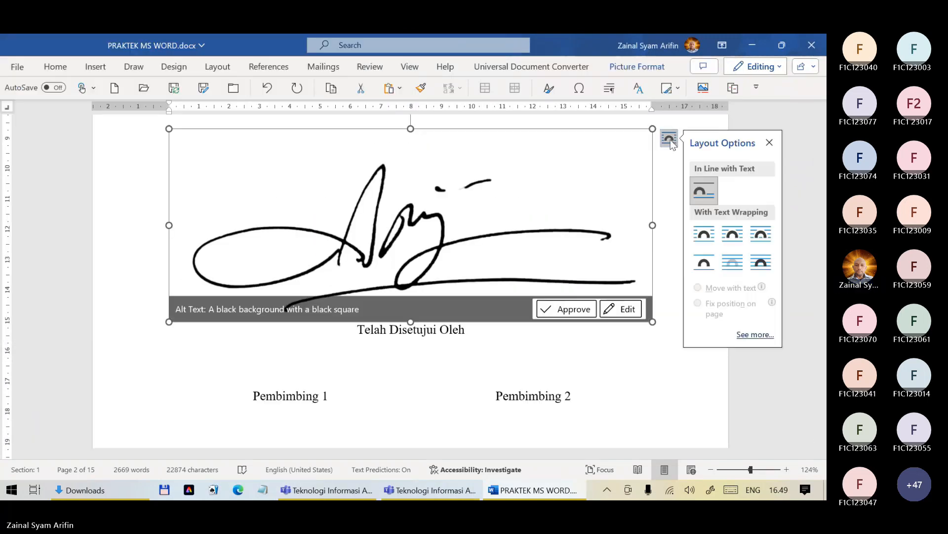
left_click(759, 274)
left_click_drag(588, 280, 401, 207)
mouse_move(326, 182)
left_mouse_down()
mouse_move(525, 210)
mouse_move(569, 240)
left_mouse_up()
left_click(707, 265)
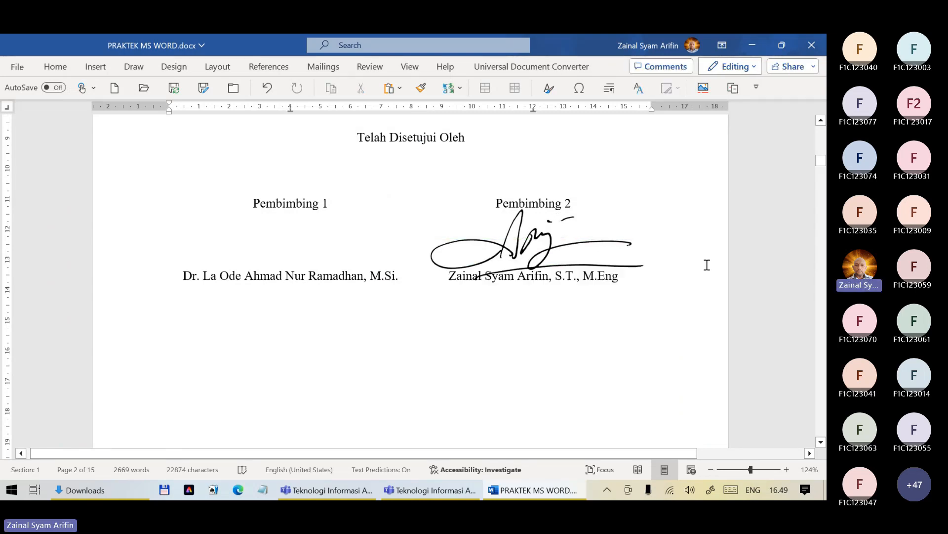
Check the pages around the approval section and save the document
scroll(543, 165, "up", 5)
scroll(509, 271, "down", 7)
scroll(510, 208, "up", 6)
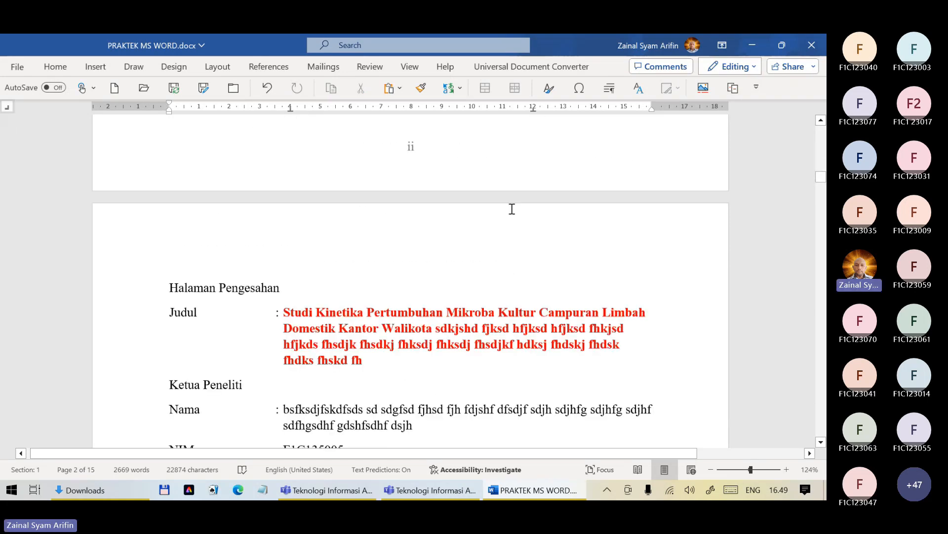
scroll(510, 208, "down", 9)
key("ctrl+s")
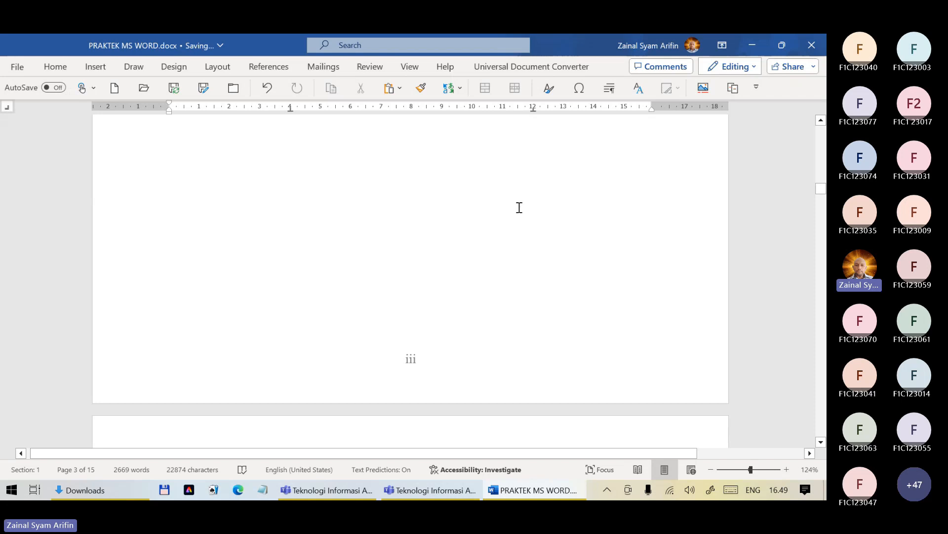
Look through the document down to the Gambar 1 figure and the body paragraph that precedes it
scroll(524, 237, "down", 8)
scroll(526, 252, "down", 7)
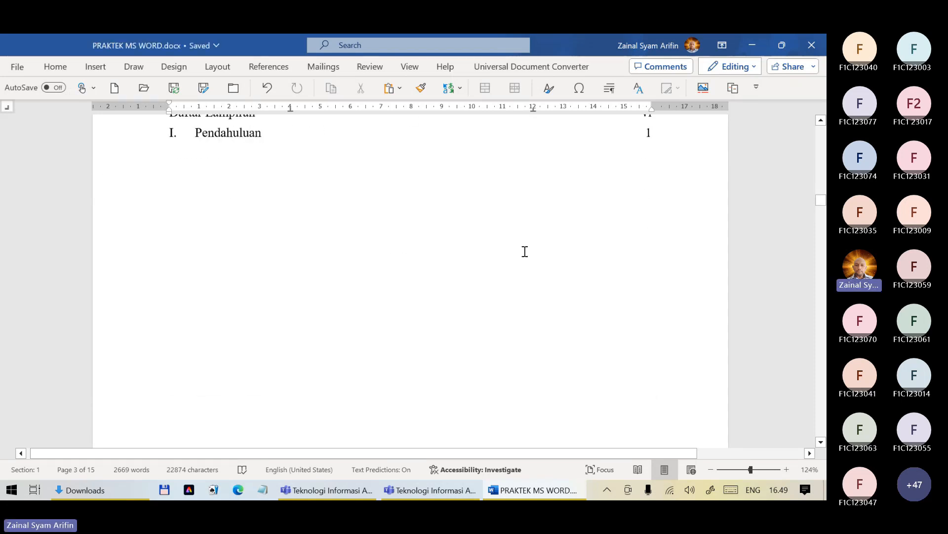
scroll(523, 253, "down", 15)
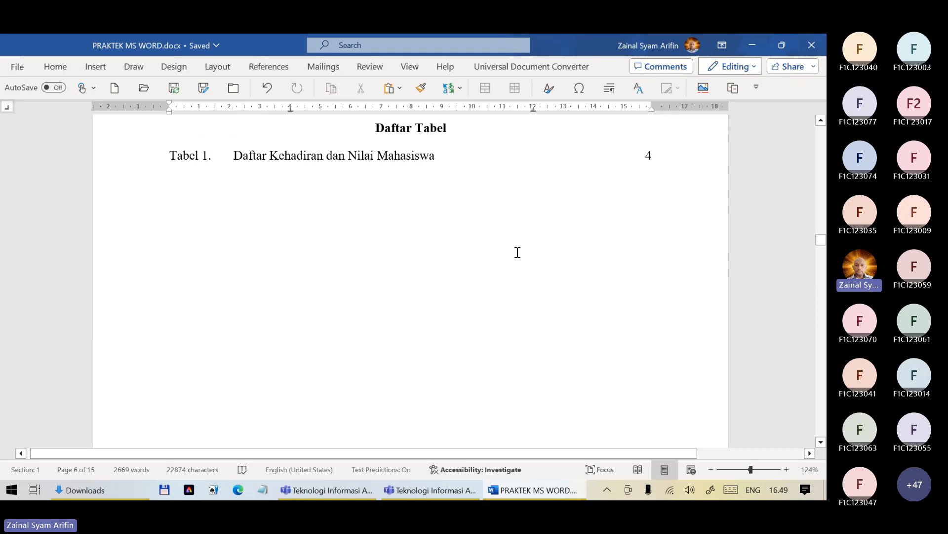
scroll(499, 242, "down", 20)
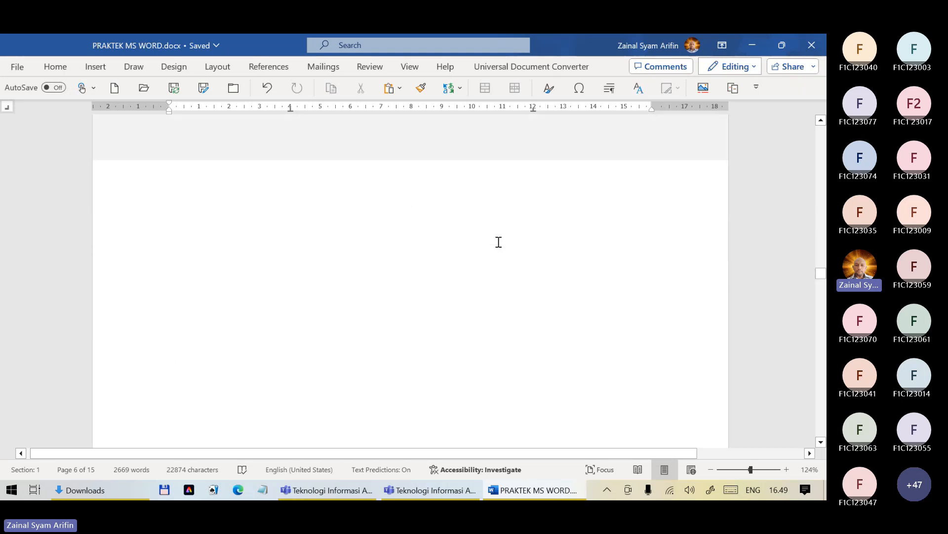
scroll(498, 242, "down", 20)
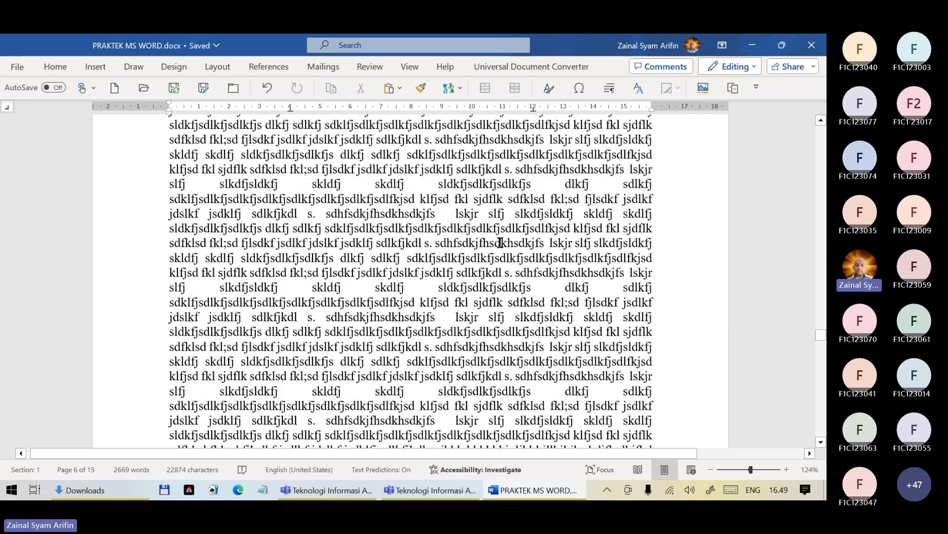
scroll(496, 243, "down", 20)
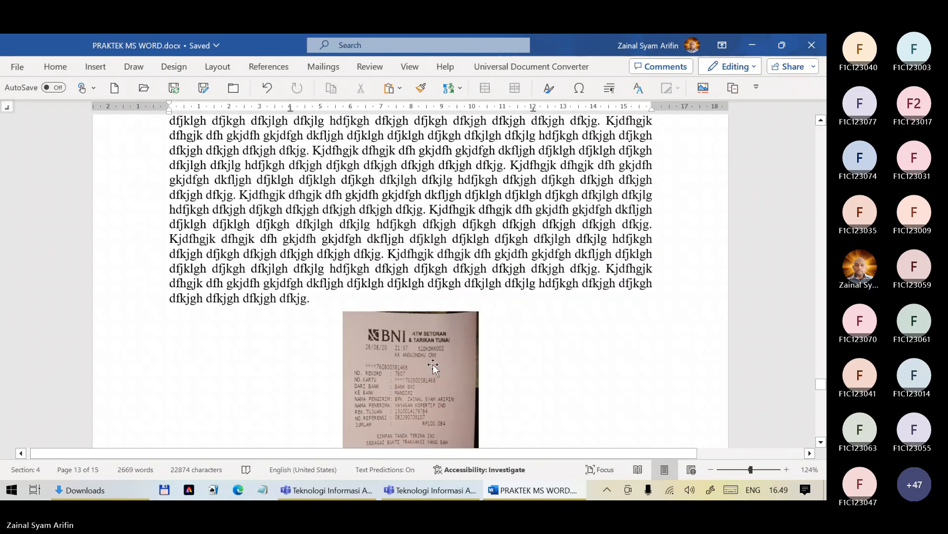
scroll(441, 406, "down", 4)
scroll(442, 410, "down", 1)
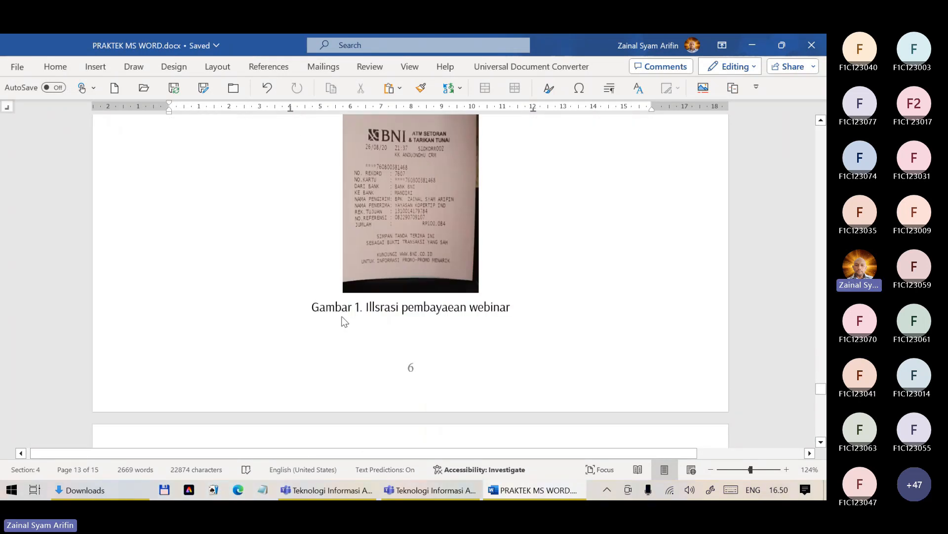
scroll(384, 195, "down", 2)
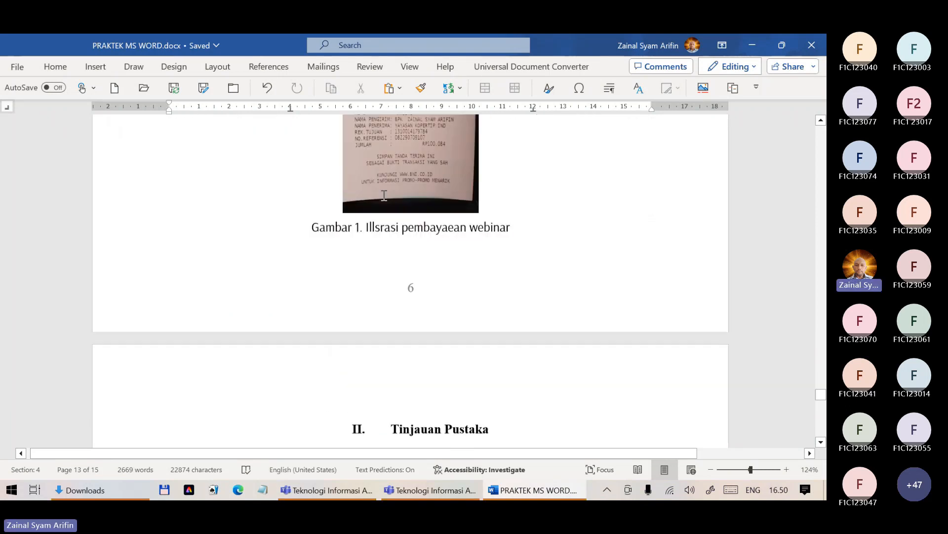
scroll(385, 196, "down", 10)
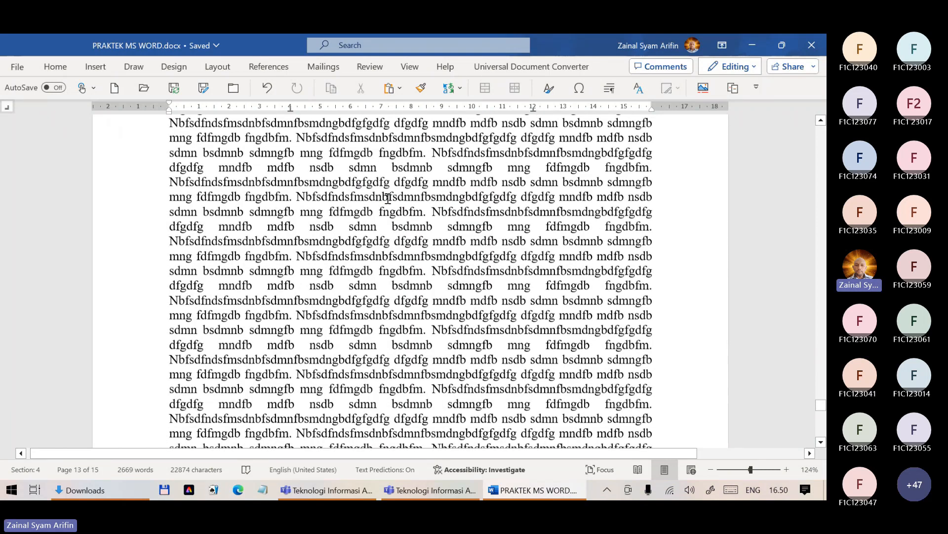
scroll(388, 198, "up", 10)
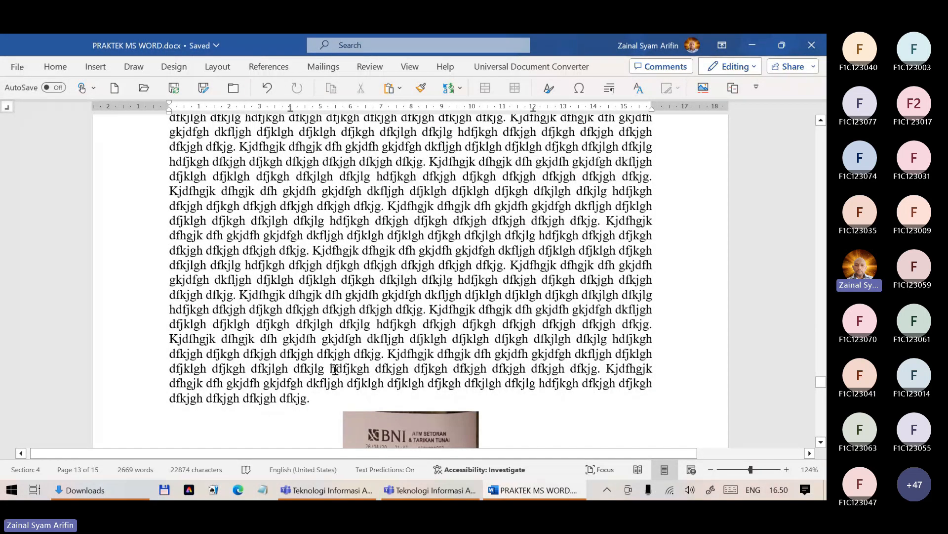
scroll(342, 365, "up", 5)
scroll(341, 365, "down", 3)
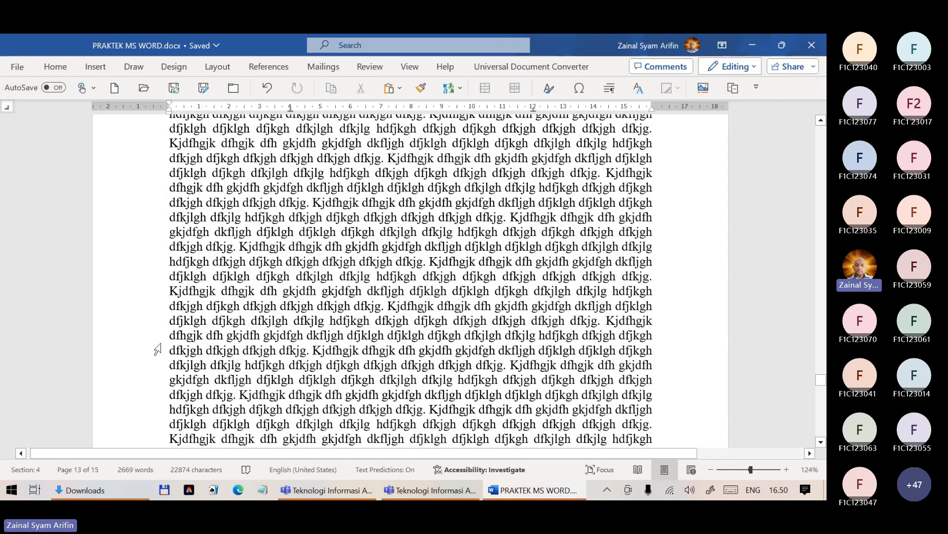
left_click(381, 306)
type("S")
type("EBAGAI")
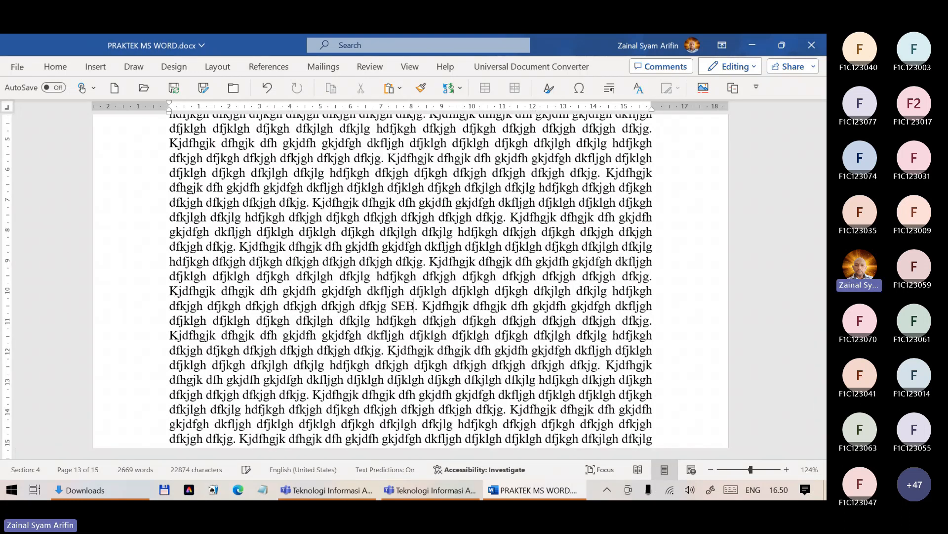
key("BackSpace")
key("BackSpace")
key("BackSpace")
key("BackSpace")
key("BackSpace")
key("BackSpace")
key("BackSpace")
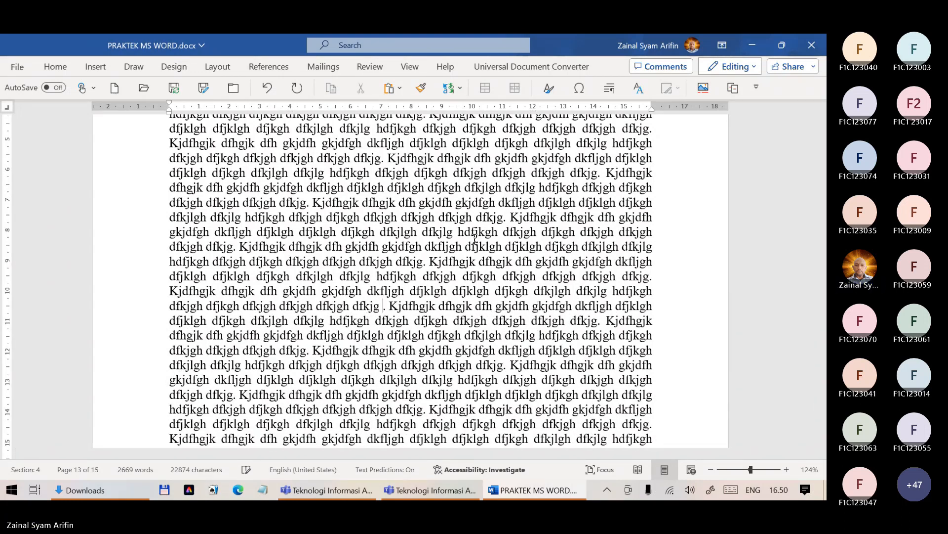
Add the words "sebagaimana daat dlhat ada" before the full stop of the sentence in the paragraph preceding the Gambar 1 figure
type("sebaga")
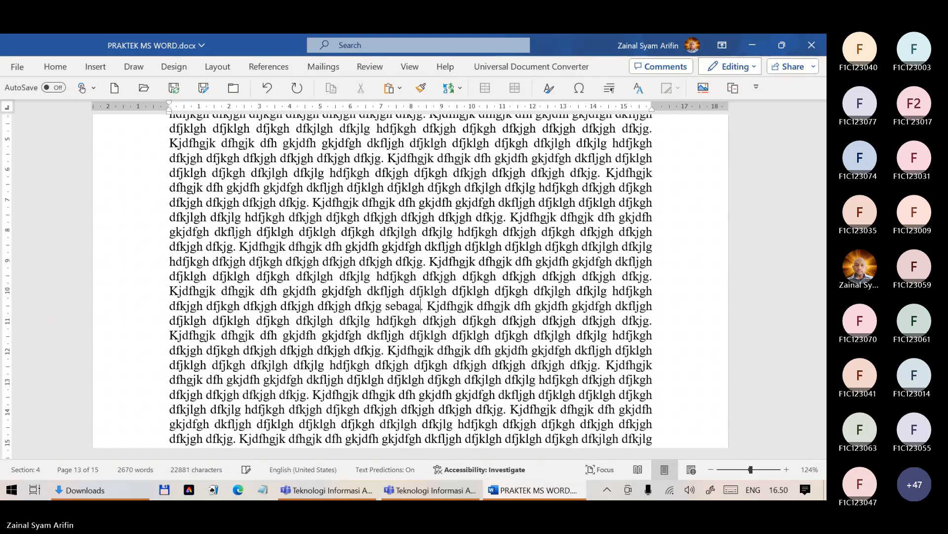
type("iam")
key("BackSpace")
key("BackSpace")
key("BackSpace")
type("mana ")
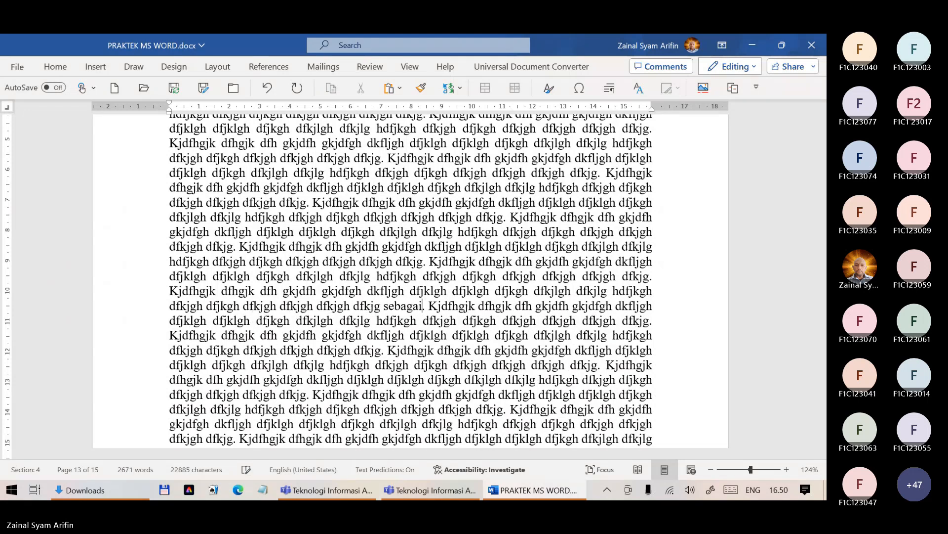
type("daat dlhat ada")
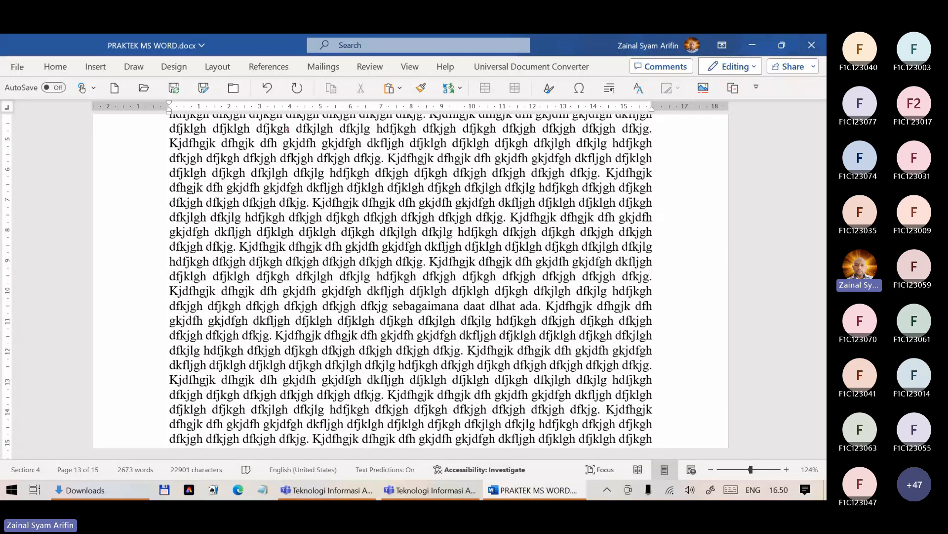
Correct the misspelled words after "sebagaimana" so that the phrase reads "dapat dilihat pada"
left_click(501, 305)
type("i")
left_click(492, 305)
type("i")
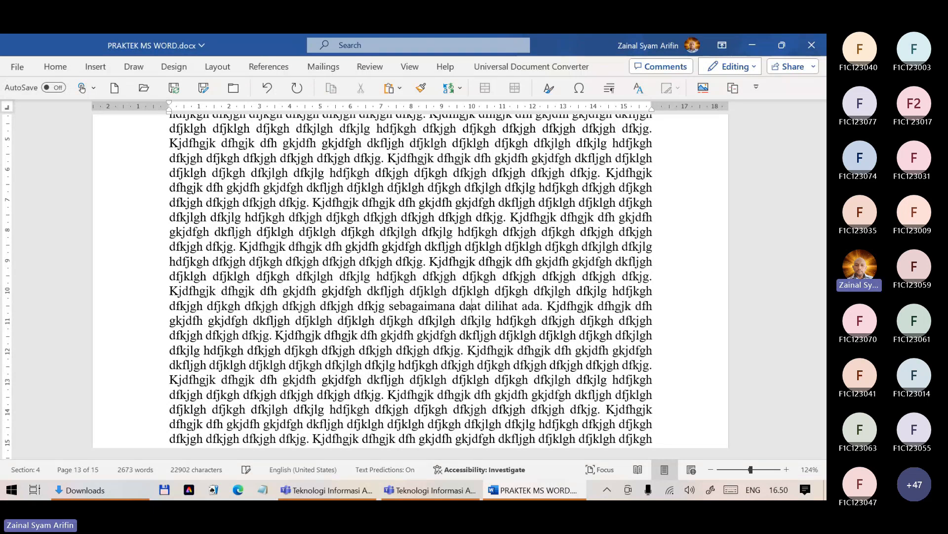
type("p")
key("Right")
key("Right")
key("Right")
key("Right")
key("Right")
key("Right")
key("Right")
key("Right")
key("Right")
key("Right")
key("Right")
key("Right")
key("Right")
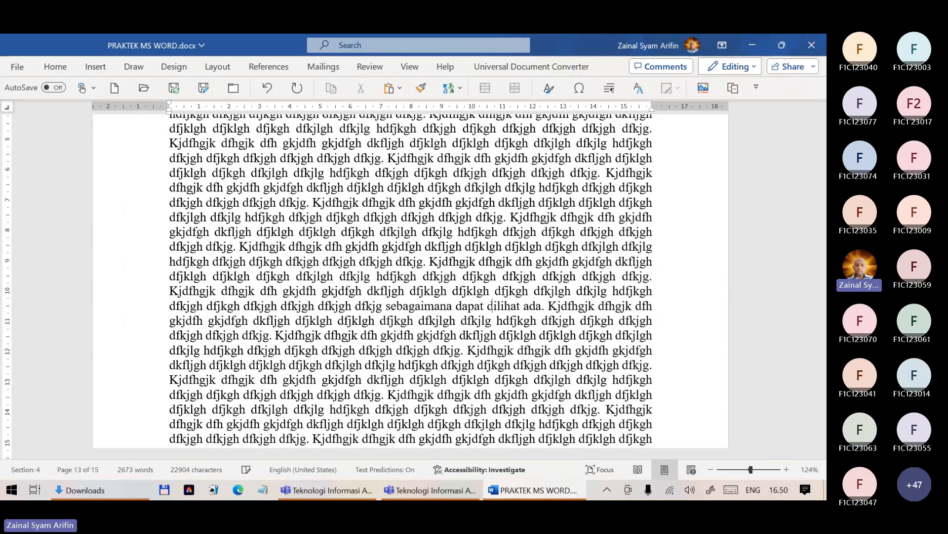
key("Left")
key("Left")
type("p")
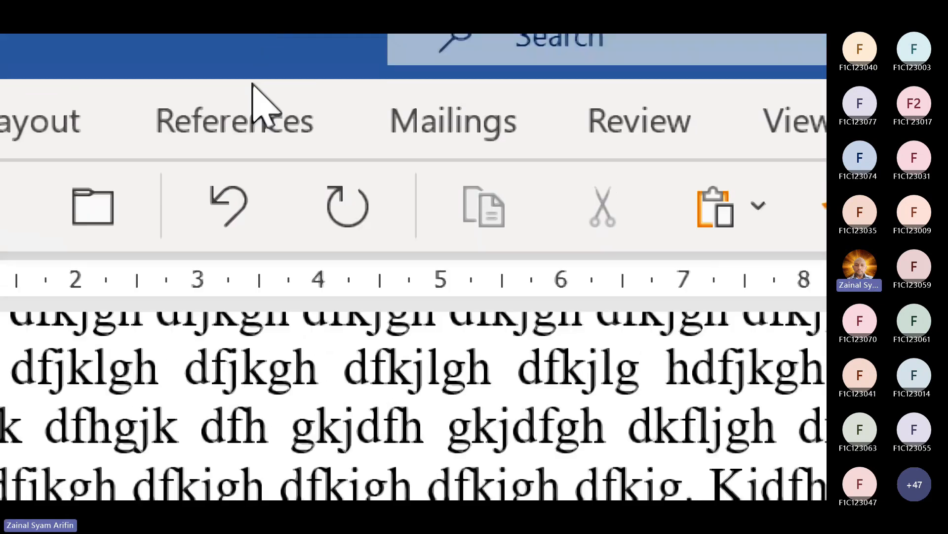
Insert a cross-reference of type Gambar to the webinar payment figure after "pada", using only label and number
left_click(239, 119)
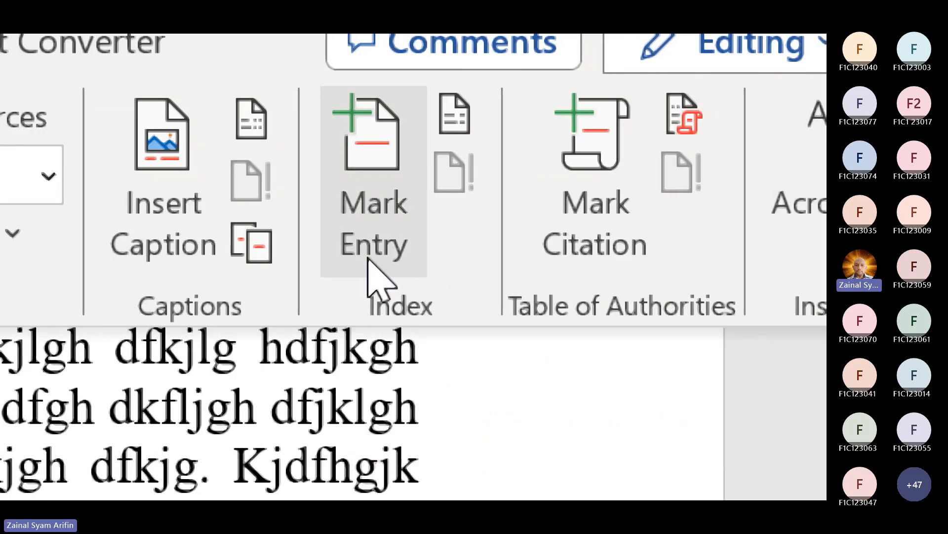
left_click(262, 252)
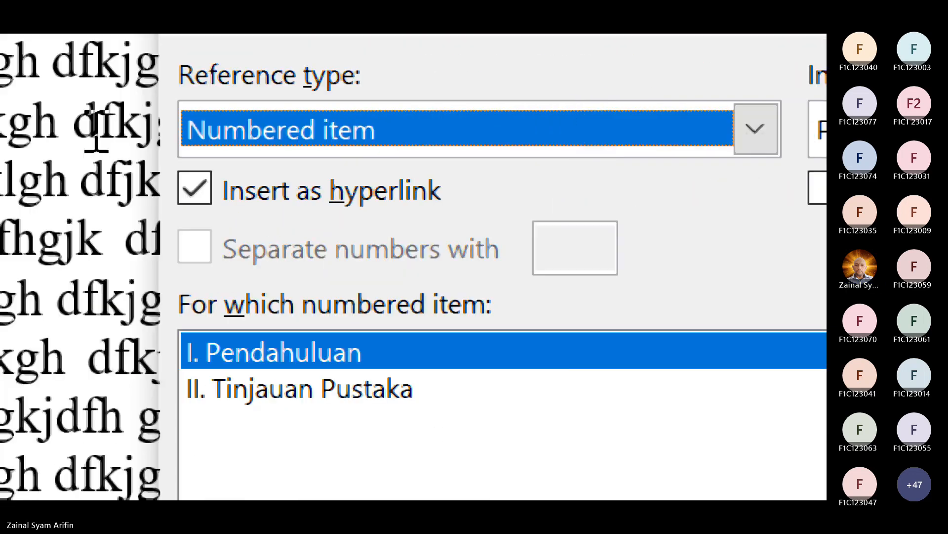
left_click(756, 129)
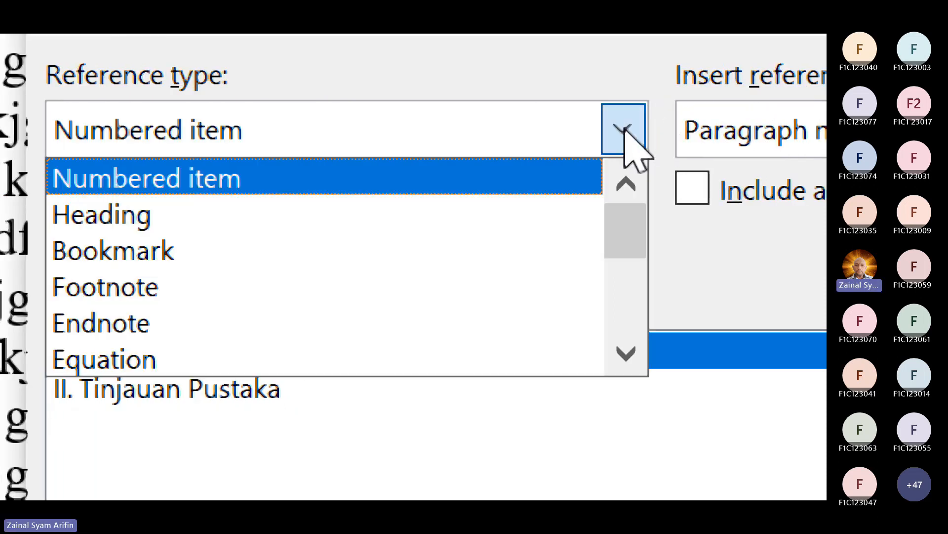
left_click_drag(619, 227, 627, 325)
left_click(91, 180)
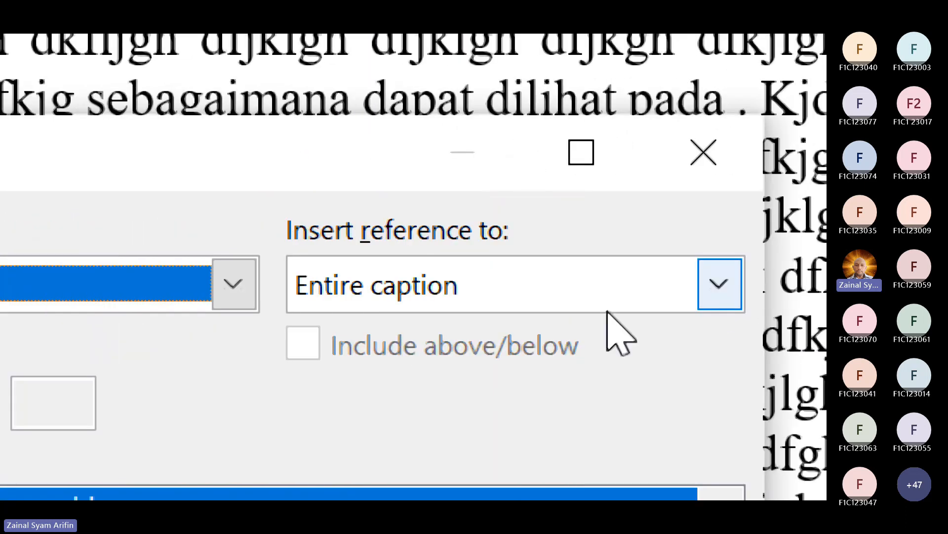
left_click(724, 289)
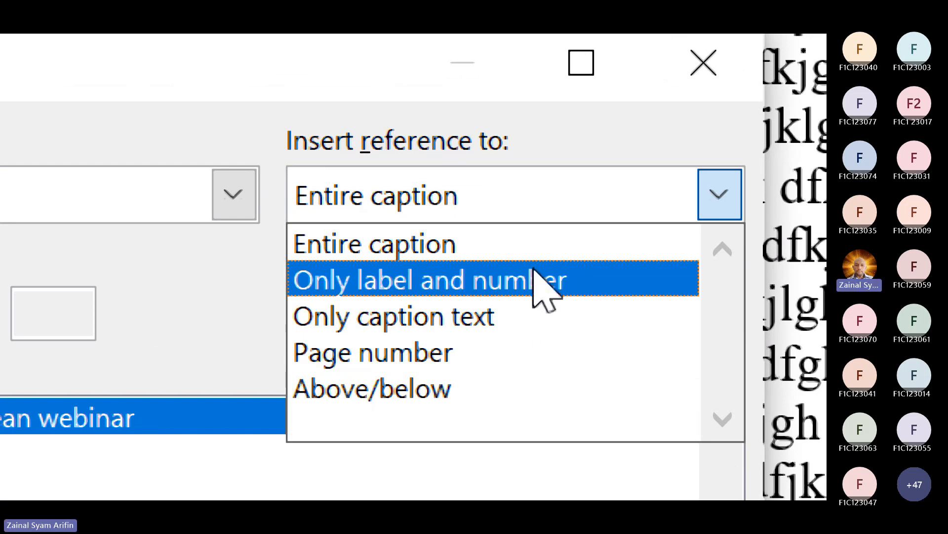
left_click(533, 268)
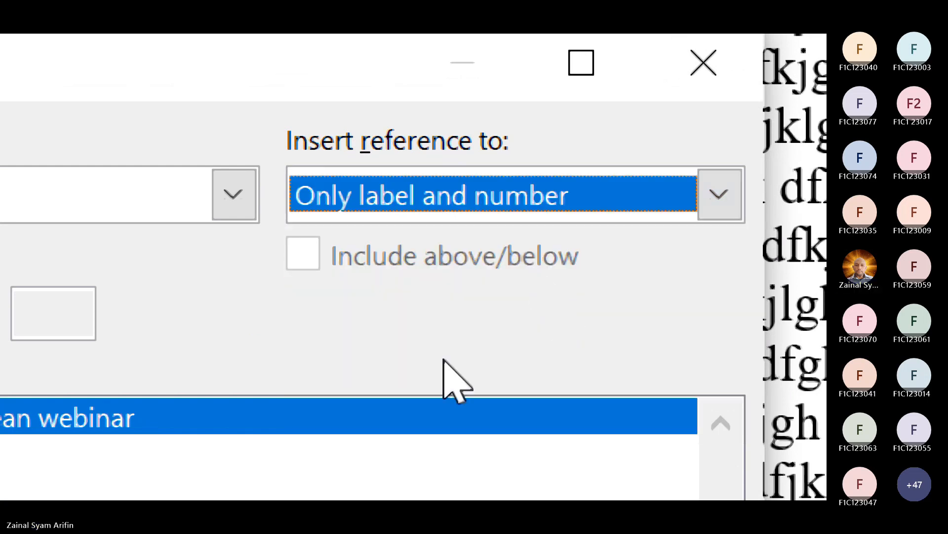
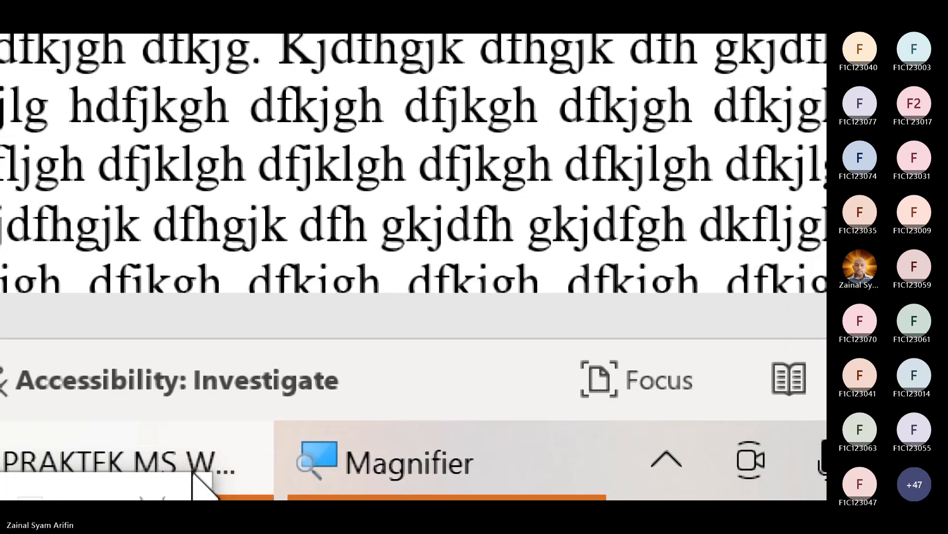
Return to the document and add "(lihat )" before the final full stop of the paragraph on page 10, ahead of Tabel 1
left_click(190, 477)
scroll(581, 319, "down", 10)
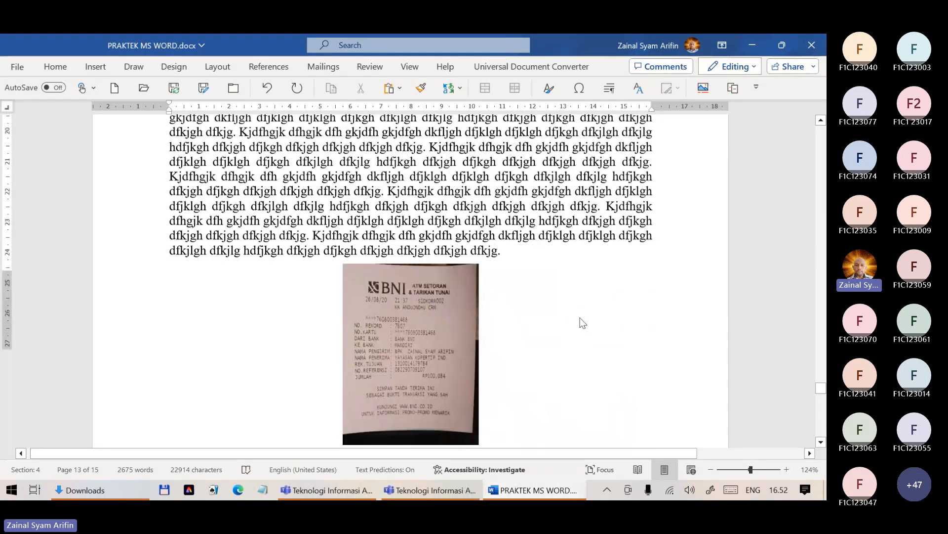
scroll(581, 319, "down", 10)
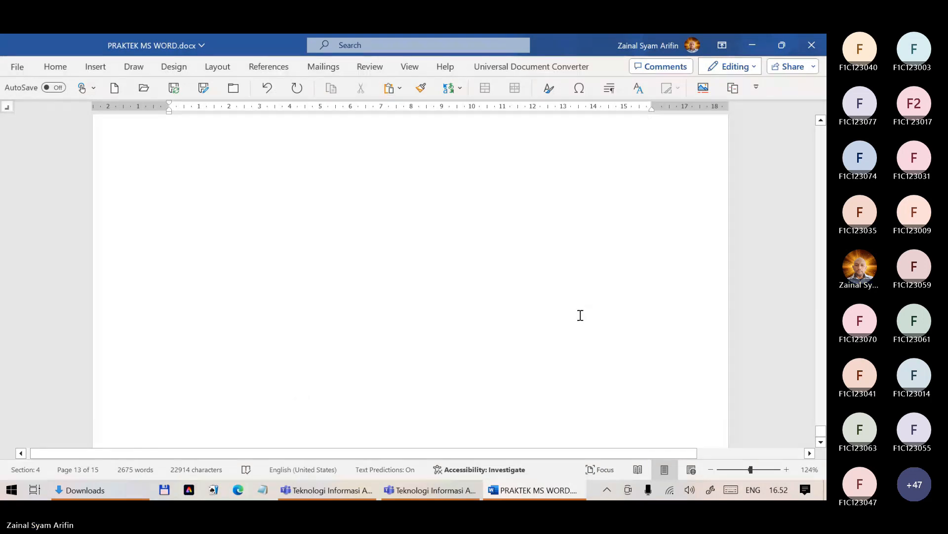
scroll(580, 315, "up", 5)
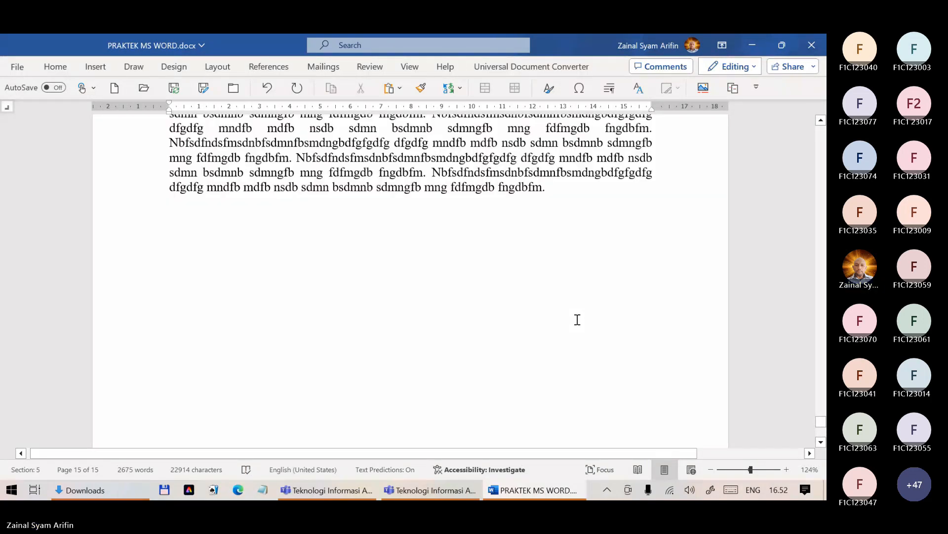
scroll(577, 320, "up", 15)
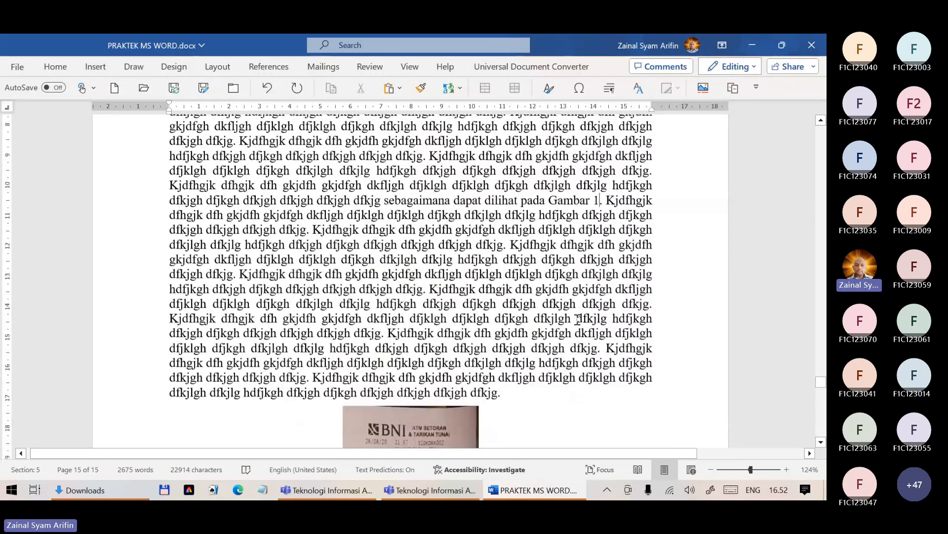
scroll(577, 320, "up", 10)
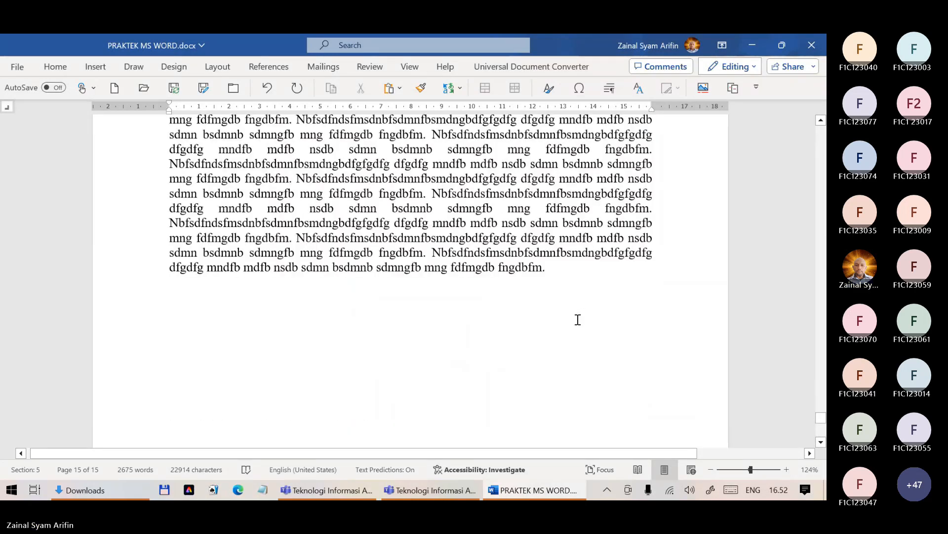
scroll(578, 320, "up", 20)
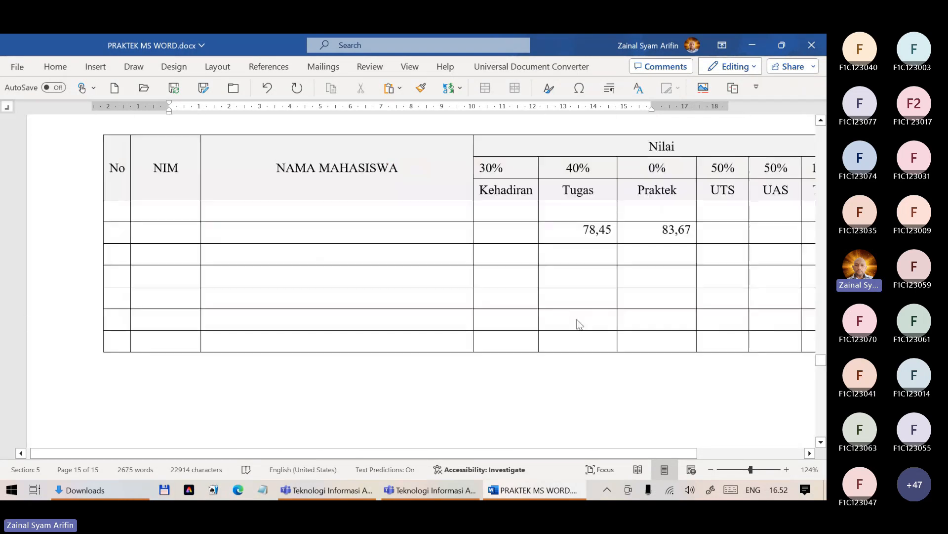
scroll(579, 323, "up", 20)
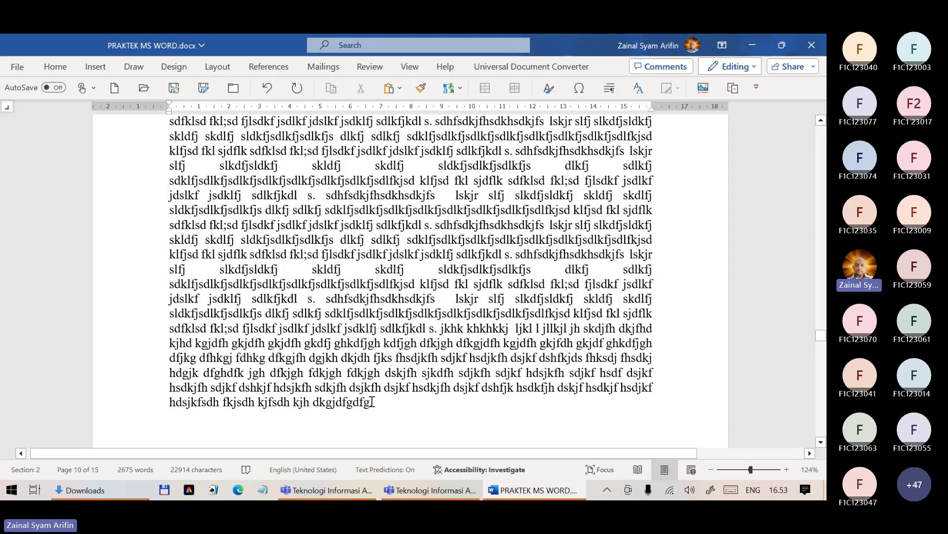
left_click(372, 402)
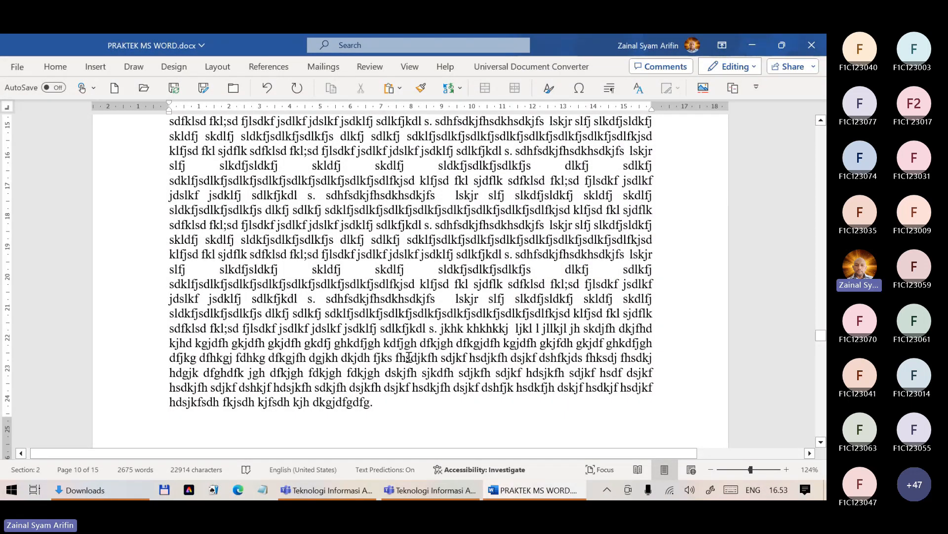
type("(l")
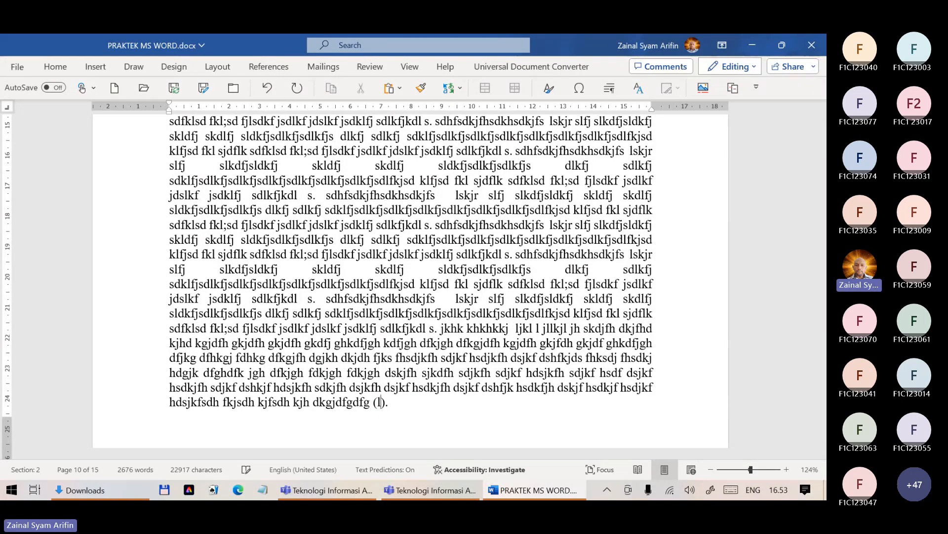
type("ihat")
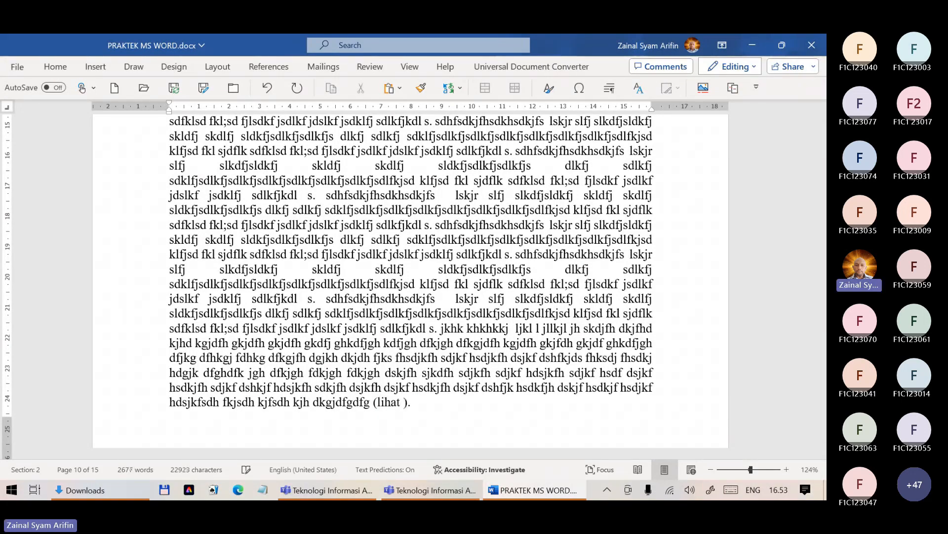
Insert a cross-reference of type Tabel to the Daftar Kehadiran dan Nilai Mahasiswa caption after "lihat", using only label and number
left_click(279, 67)
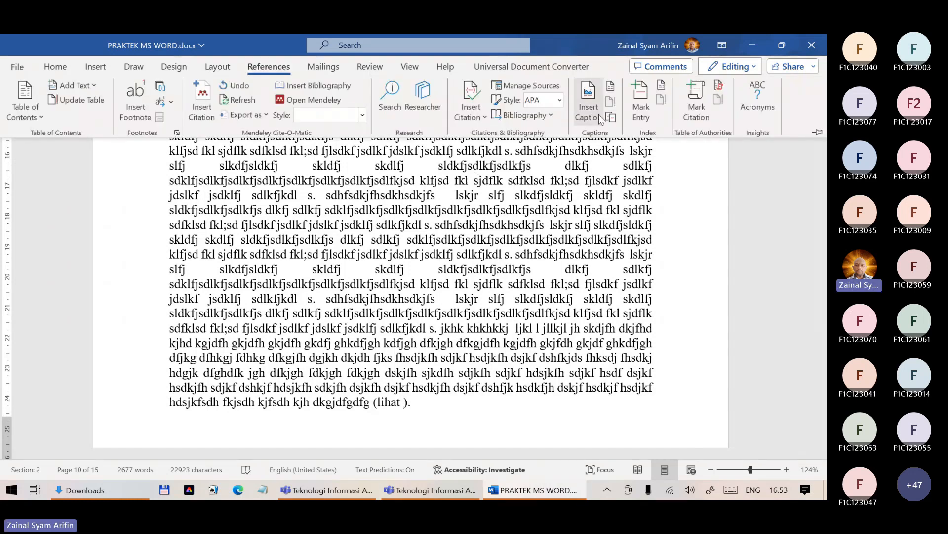
left_click(612, 117)
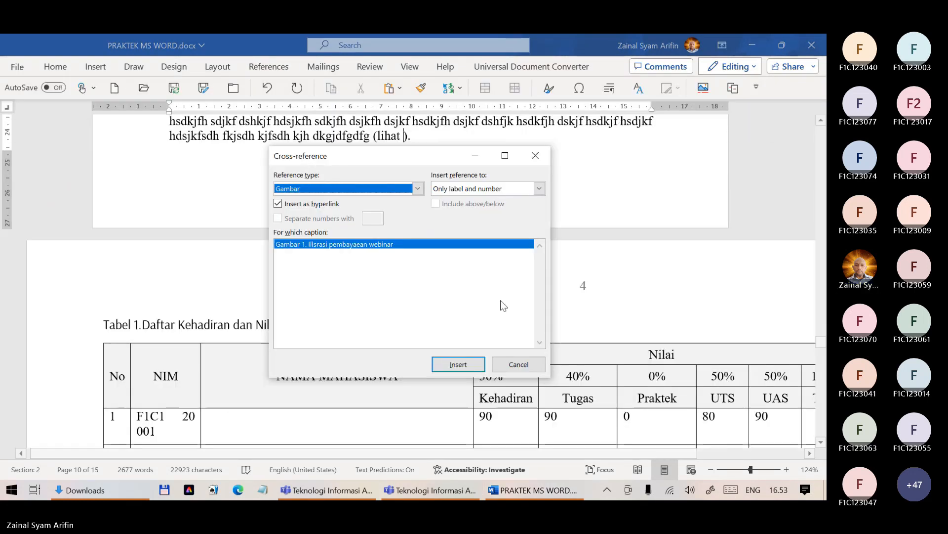
left_click(418, 188)
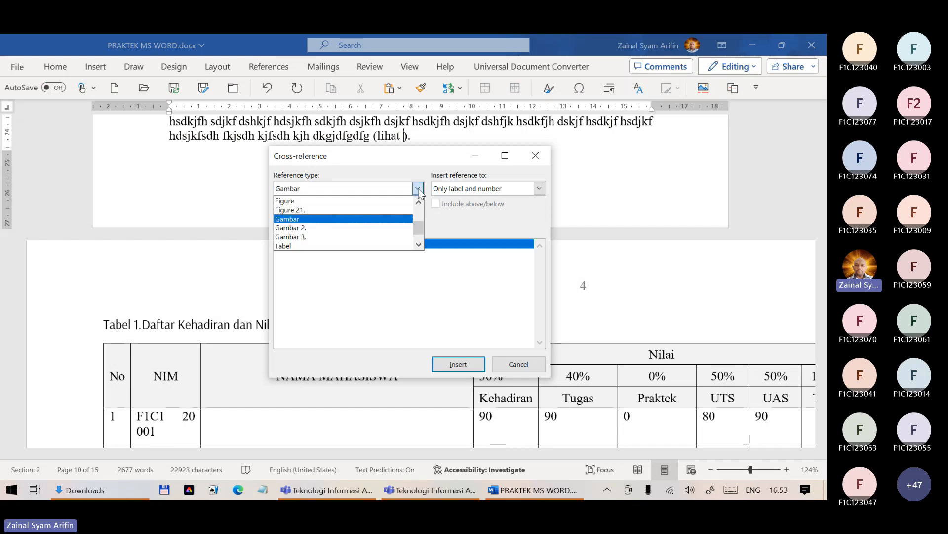
left_click(393, 244)
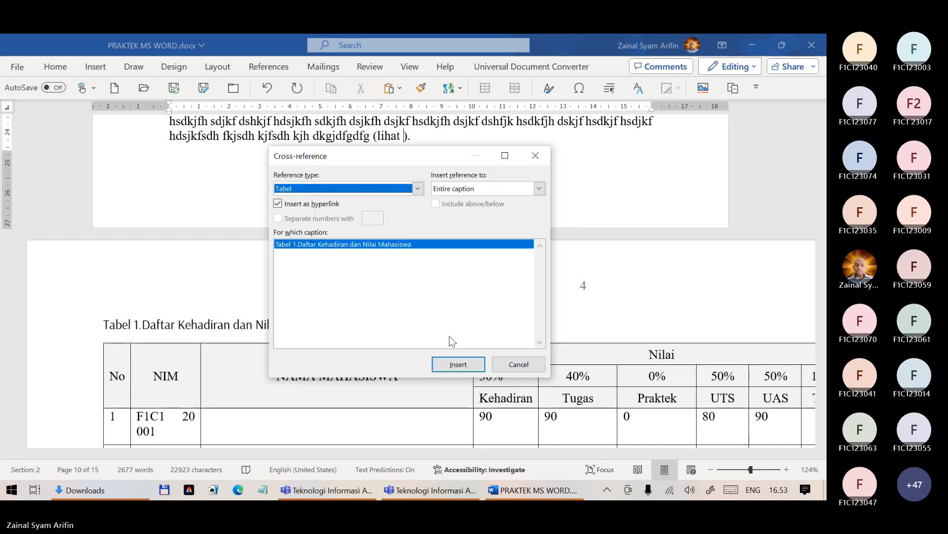
left_click(539, 188)
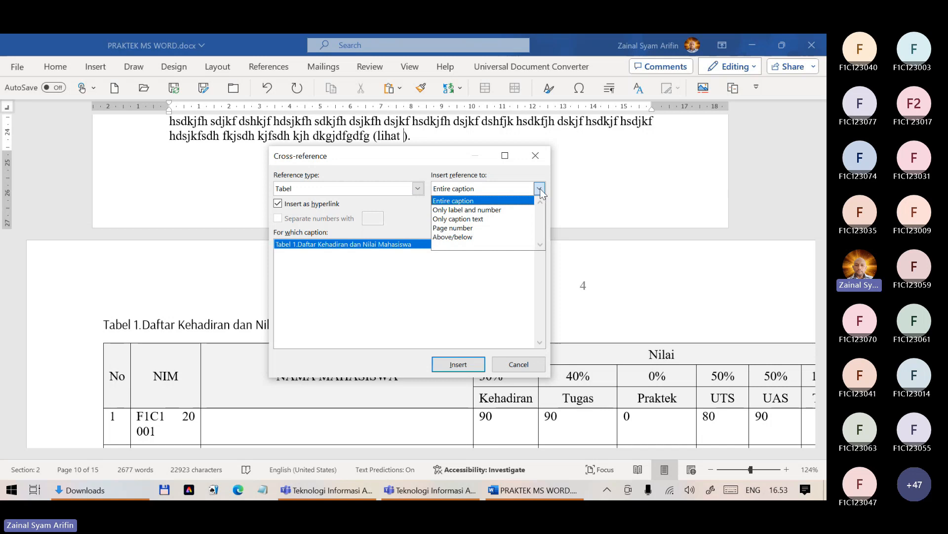
left_click(499, 210)
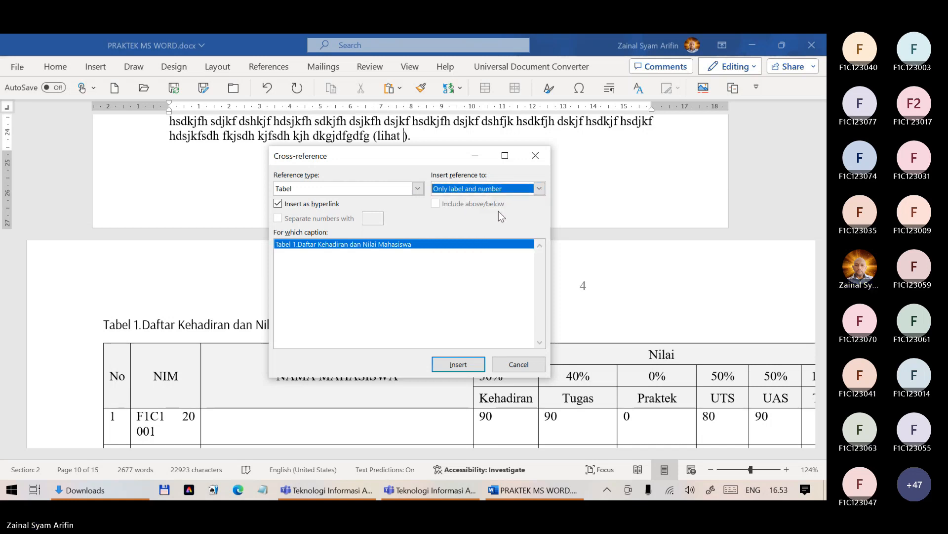
left_click(457, 366)
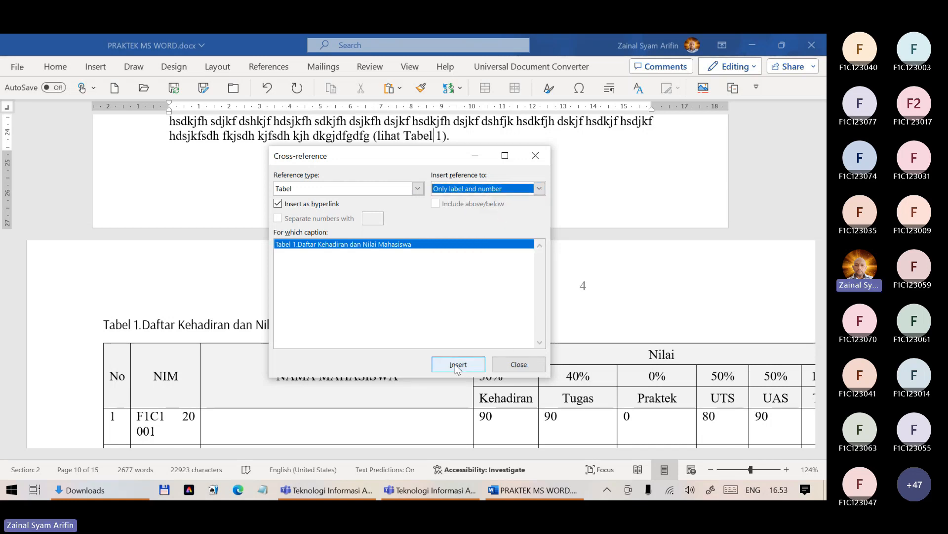
left_click(516, 365)
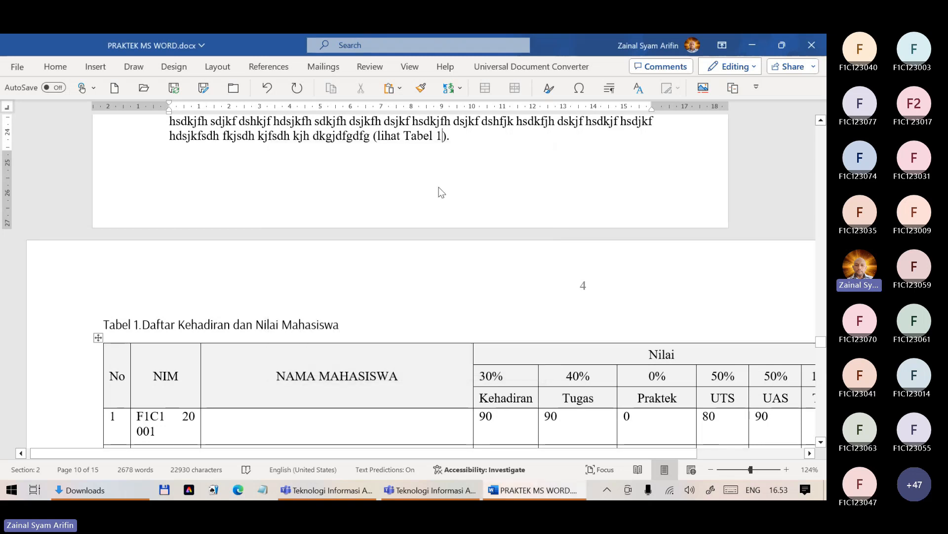
Check the inserted Tabel 1 reference and the table it points to, and switch to the Teams meeting window
left_click(431, 138)
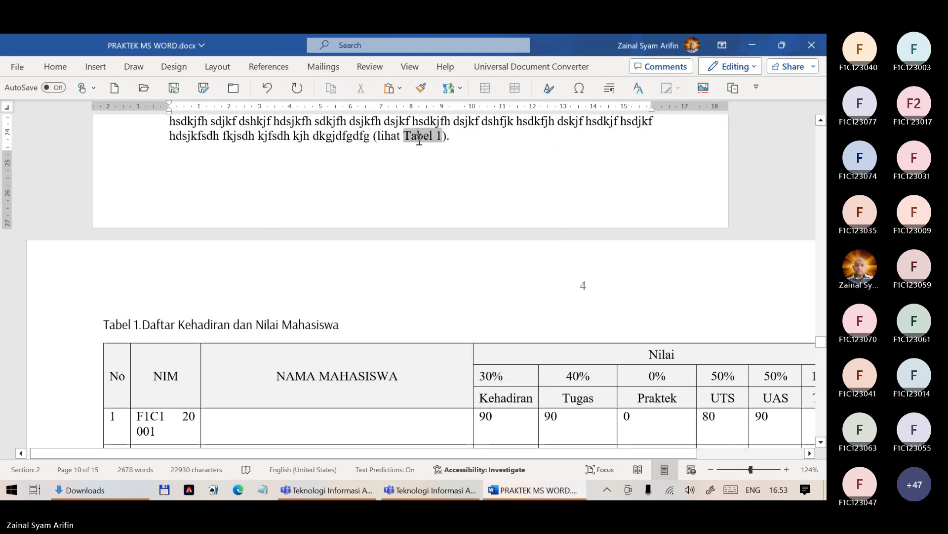
left_click(457, 133)
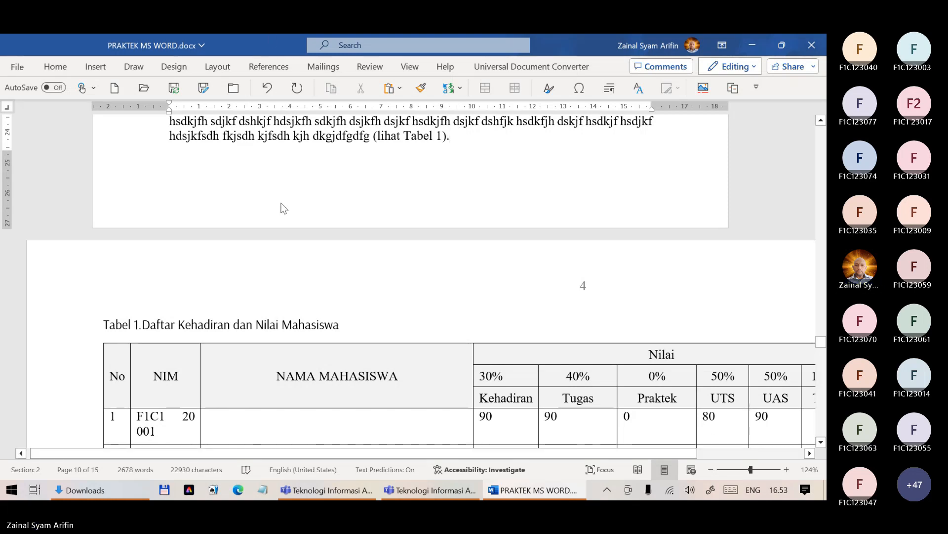
scroll(258, 204, "down", 3)
scroll(259, 203, "down", 1)
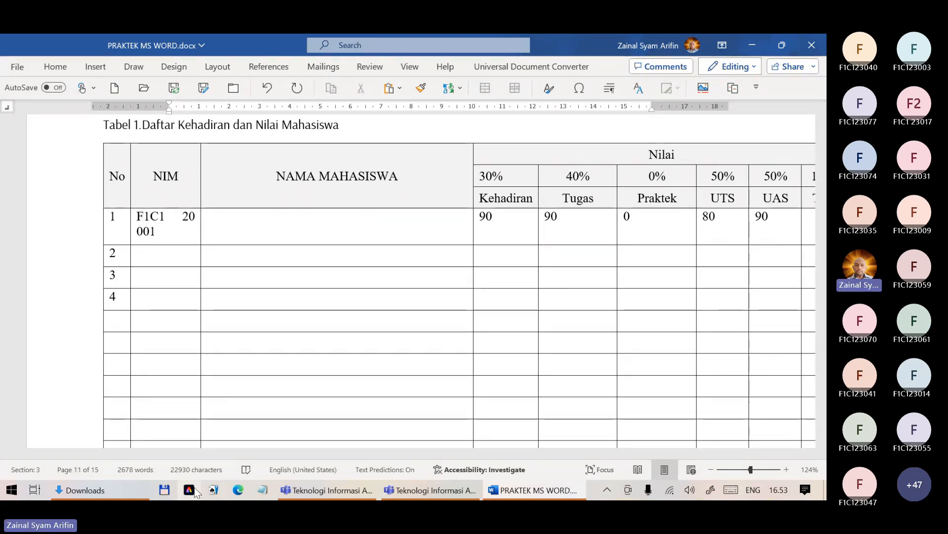
left_click(338, 494)
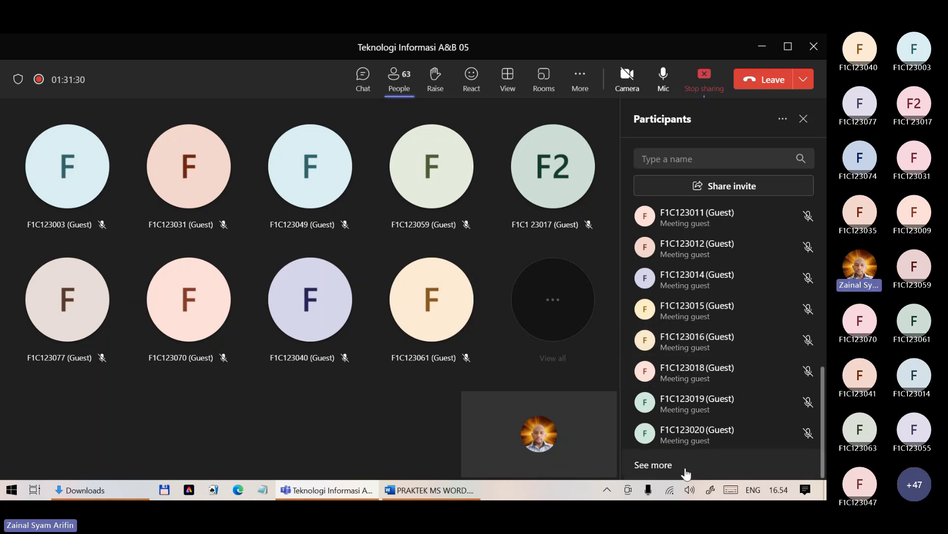
Look through the full list of meeting participants, and switch back to the PRAKTEK MS WORD document
left_click(668, 466)
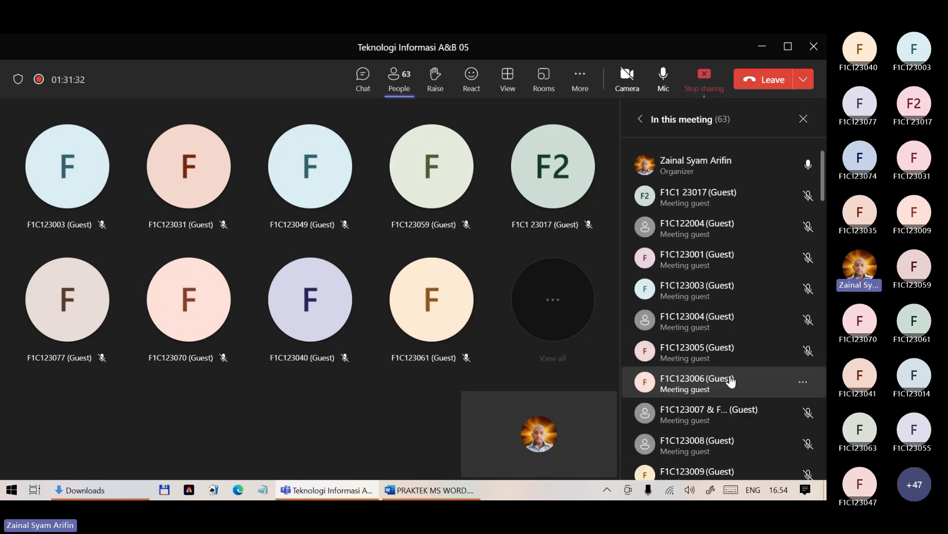
scroll(737, 307, "down", 10)
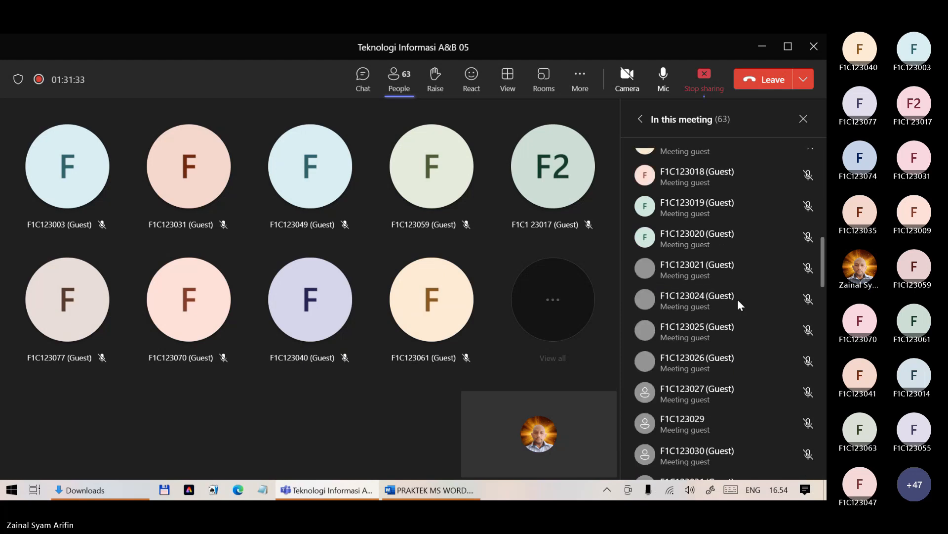
mouse_move(412, 494)
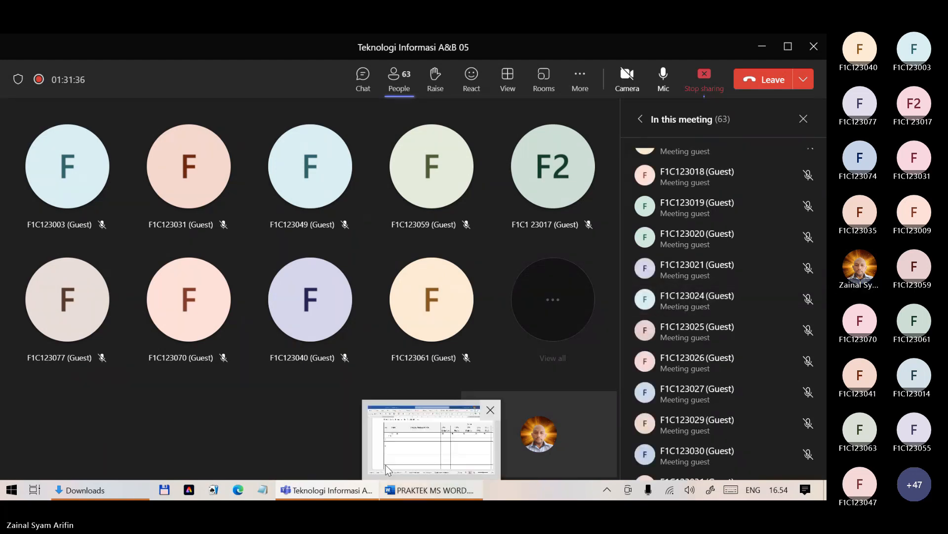
left_click(415, 496)
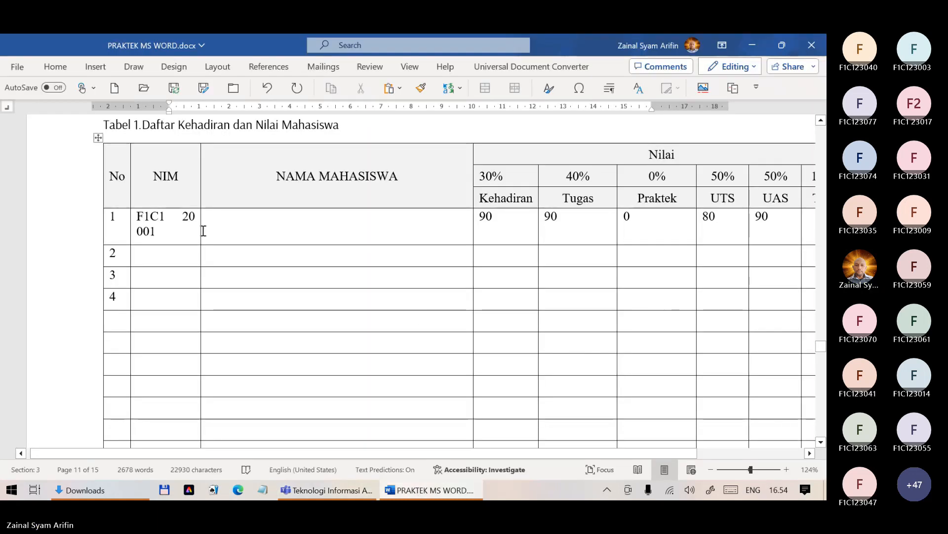
Try widening the NIM column of Tabel 1 so the first row's student number fits on one line, and restore the original width
left_click_drag(202, 174, 210, 173)
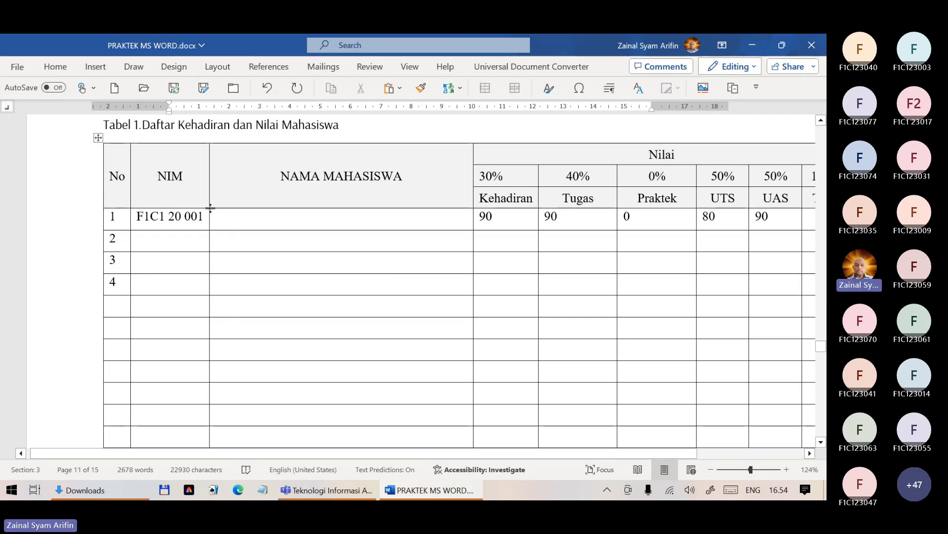
left_click_drag(210, 209, 201, 208)
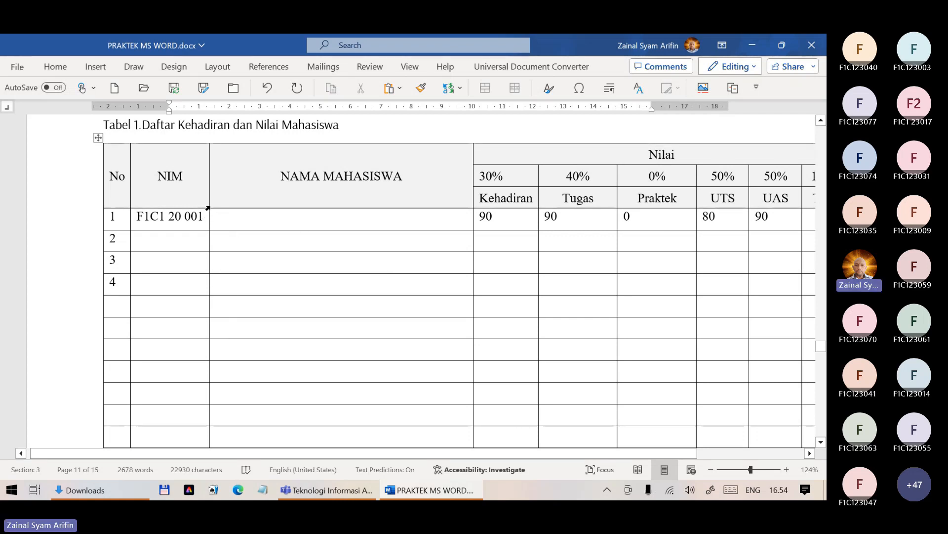
scroll(209, 209, "up", 3)
scroll(227, 402, "down", 3)
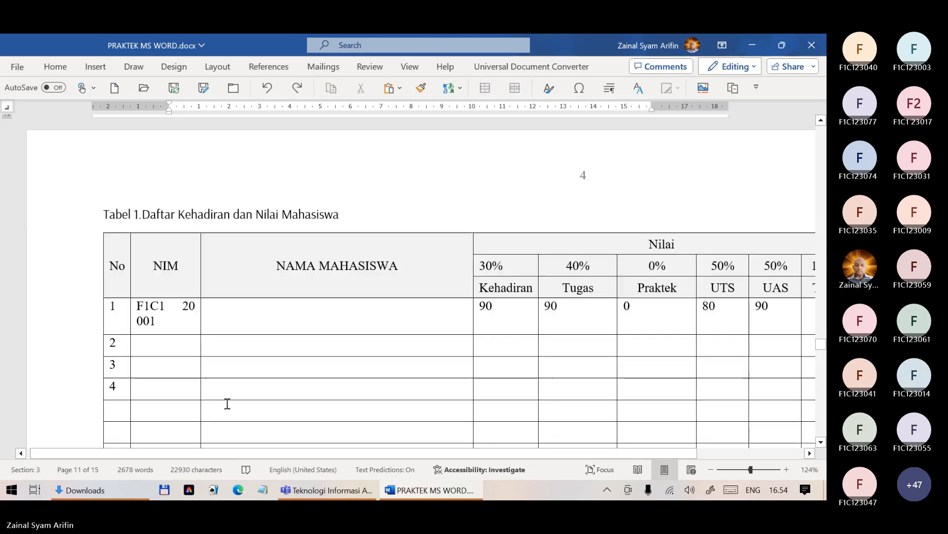
Set the after-text indent of the first row's NIM paragraph in Tabel 1 to -0,5 cm
left_click(177, 320)
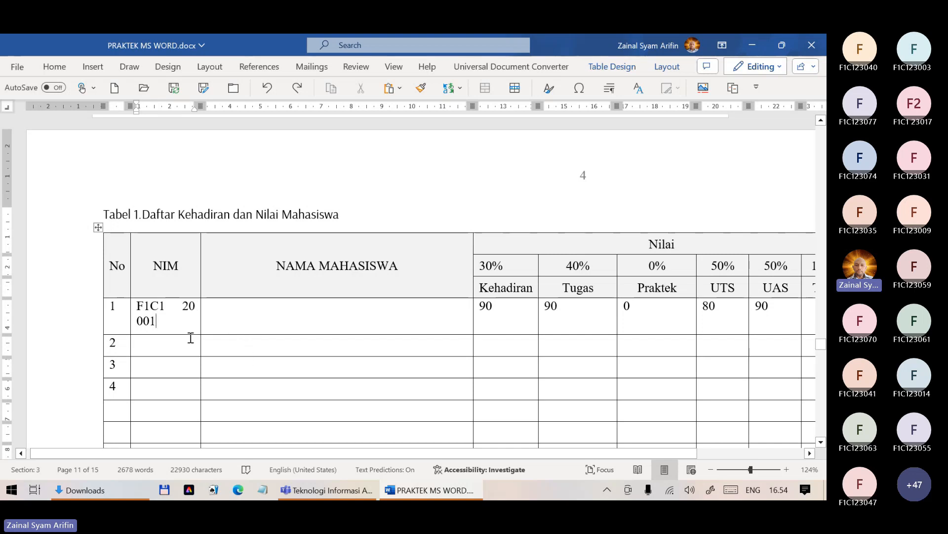
left_click(66, 68)
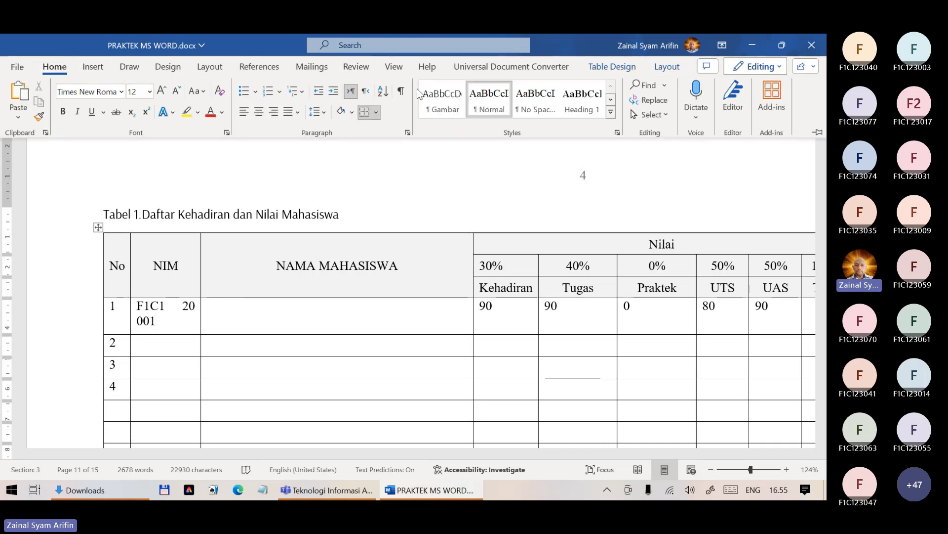
left_click(407, 133)
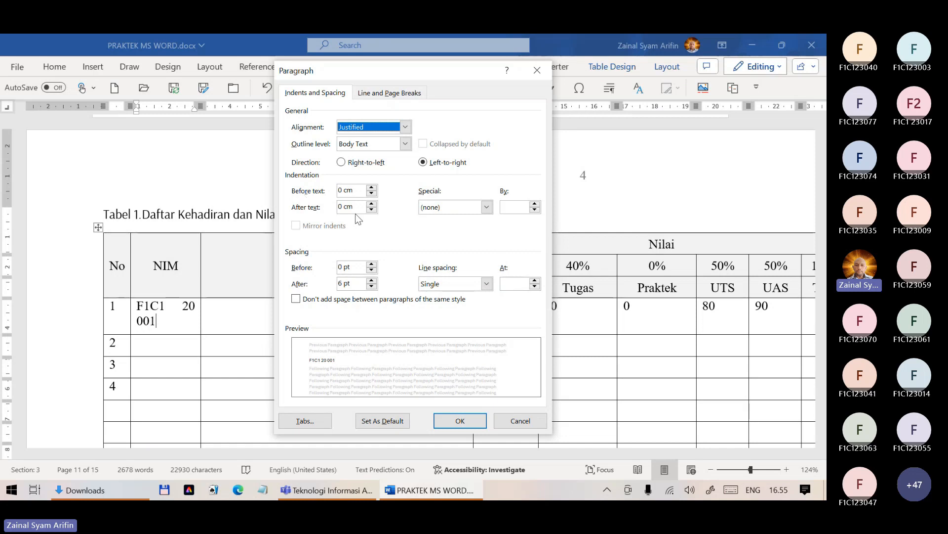
left_click(372, 209)
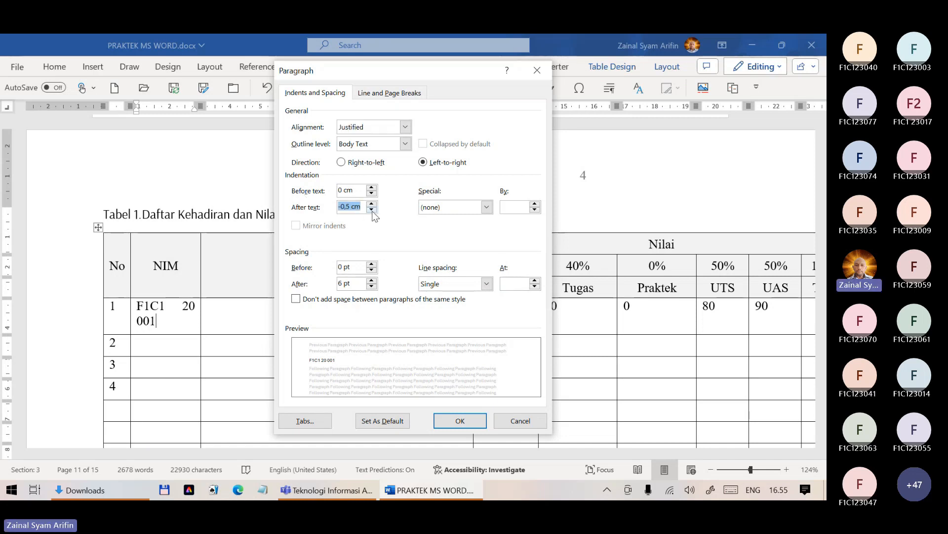
left_click(479, 421)
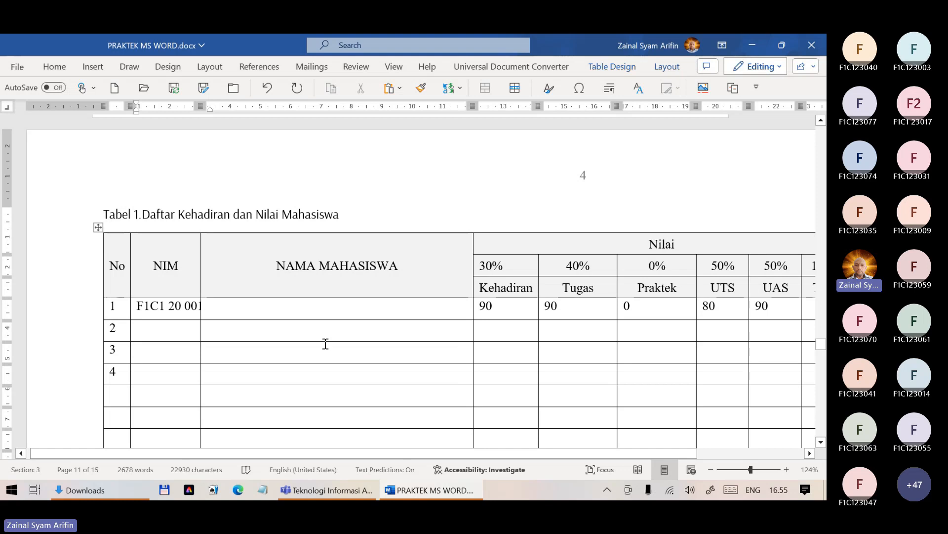
Magnify the screen and set the before-text indent of the first row's NIM paragraph to -0,2 cm
key("super+plus")
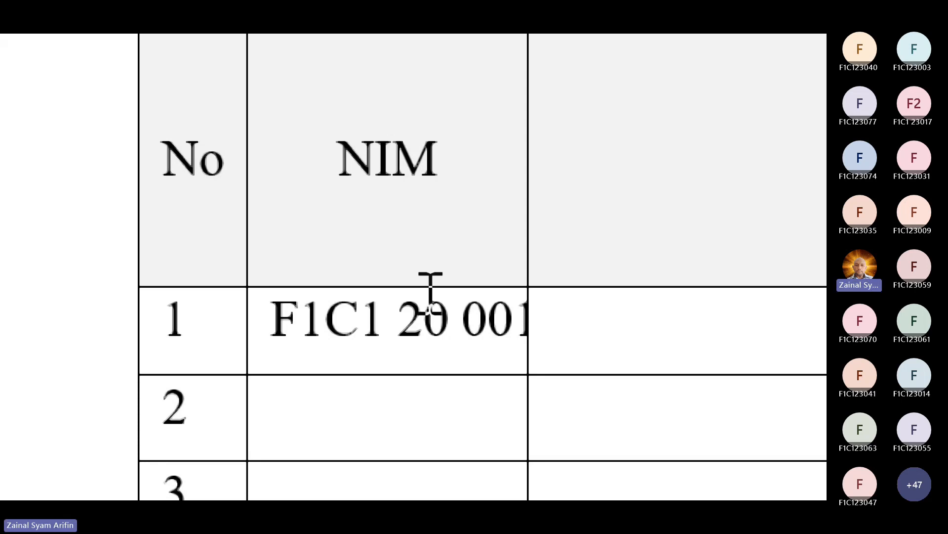
left_click(410, 309)
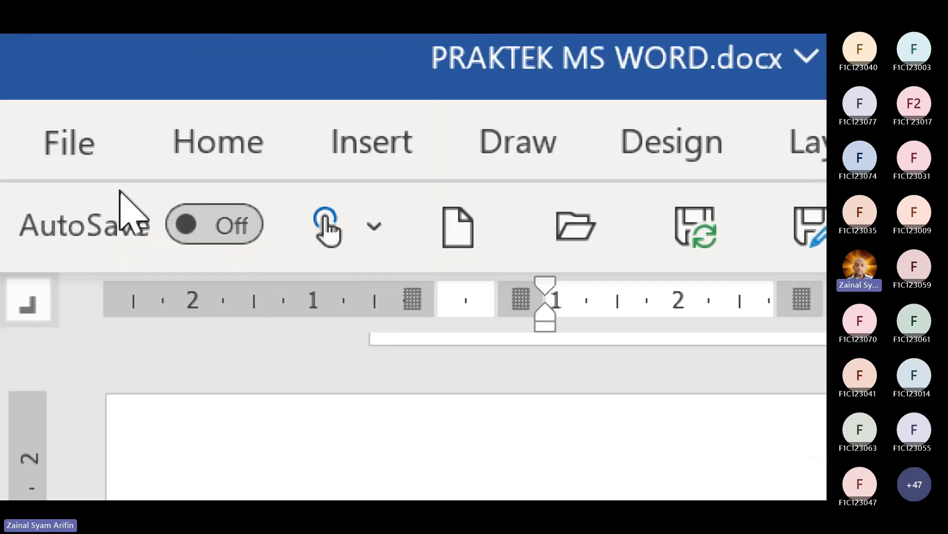
left_click(216, 152)
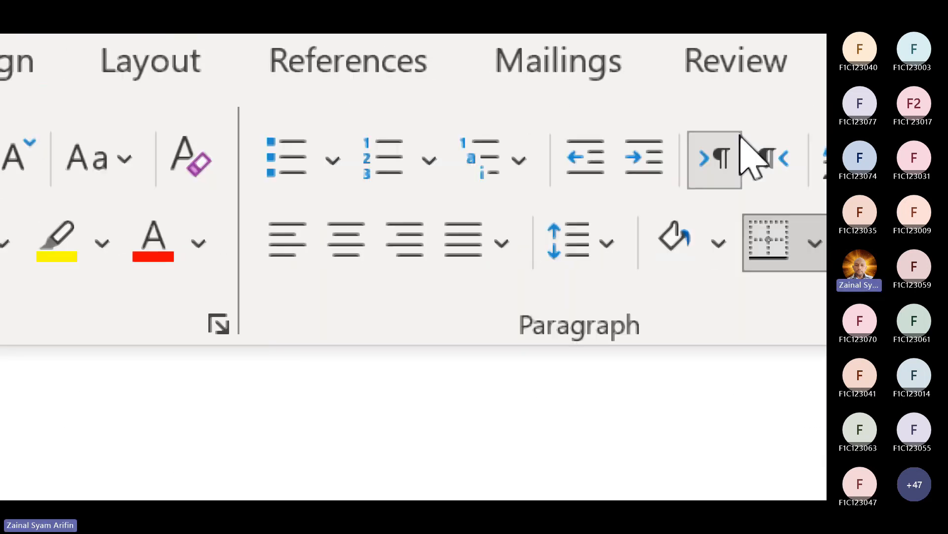
left_click(714, 322)
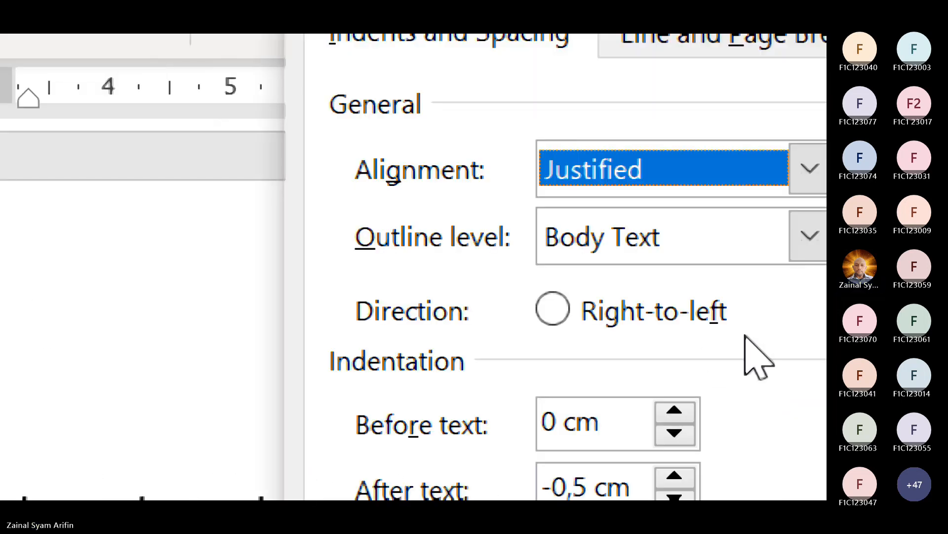
left_click(637, 255)
left_click(457, 283)
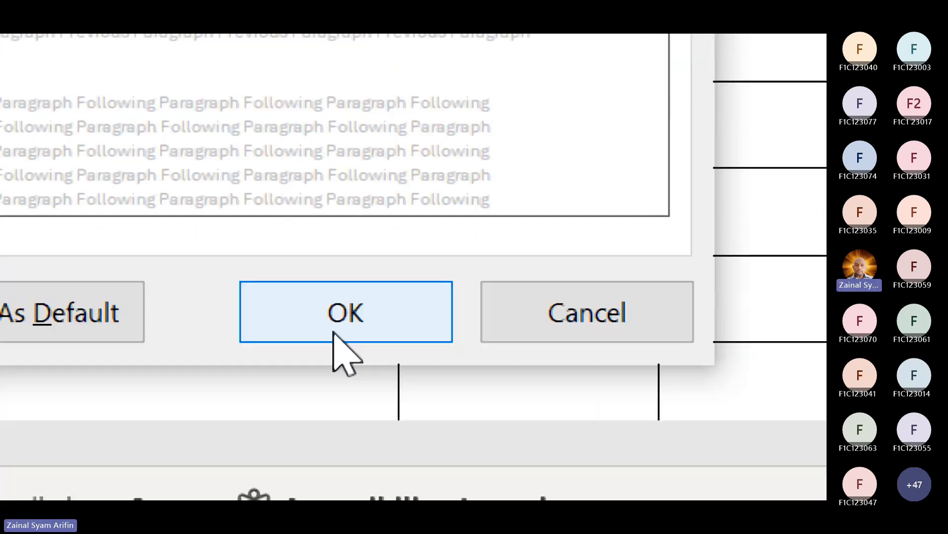
left_click(334, 333)
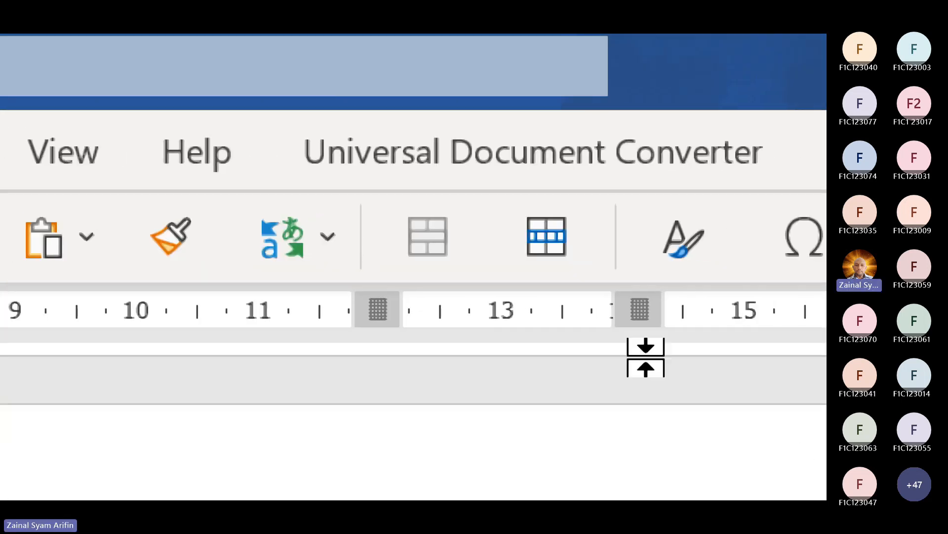
Set the NIM paragraph's before-text indent to -0,1 cm, make its after-text indent slightly less negative, and turn off the screen magnification
left_click(660, 237)
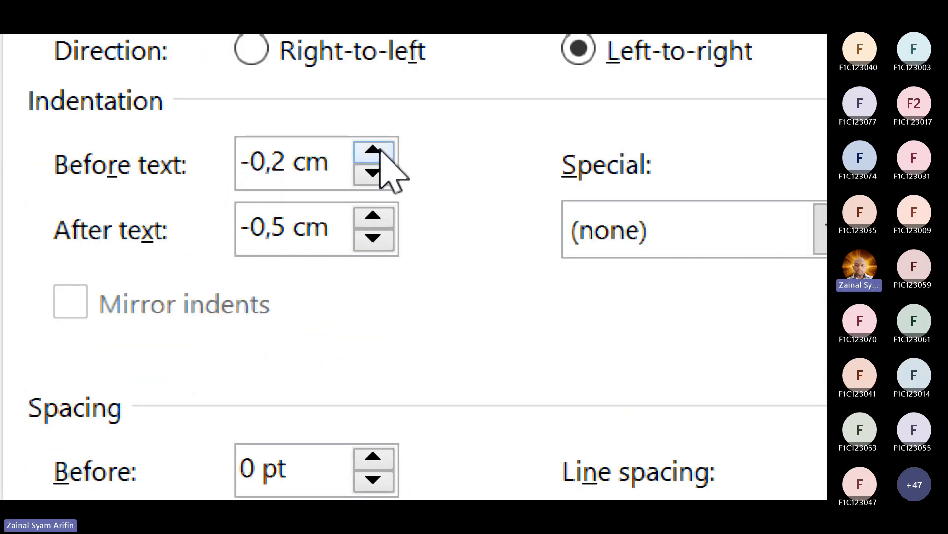
left_click(373, 150)
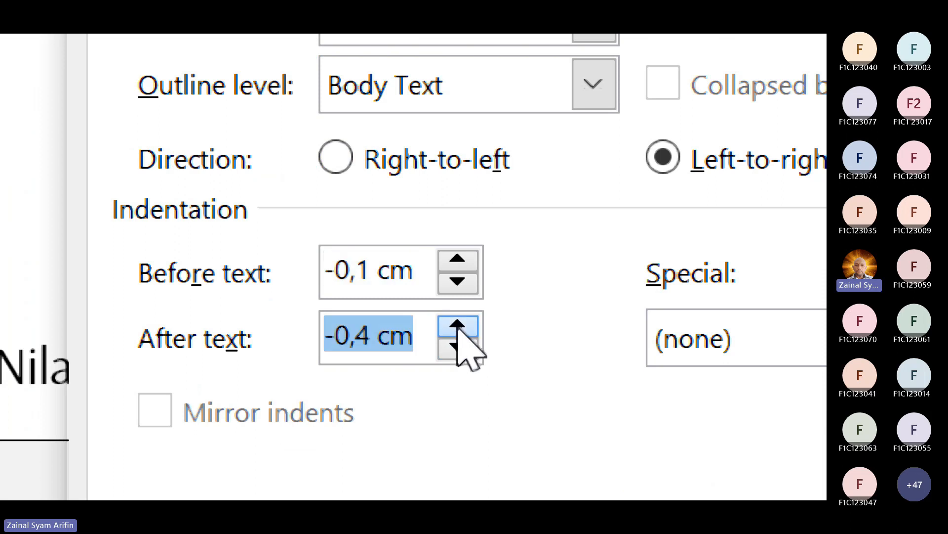
left_click(457, 324)
left_click(458, 324)
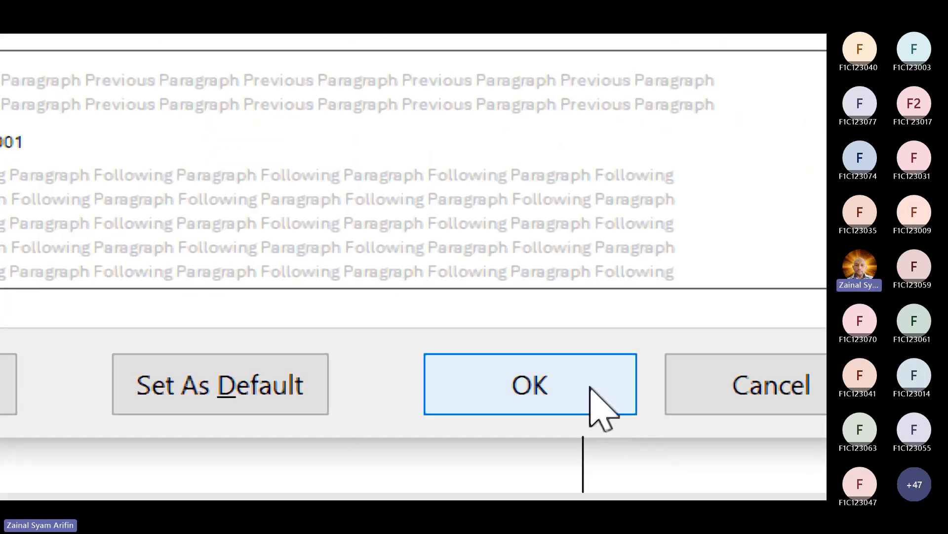
left_click(591, 390)
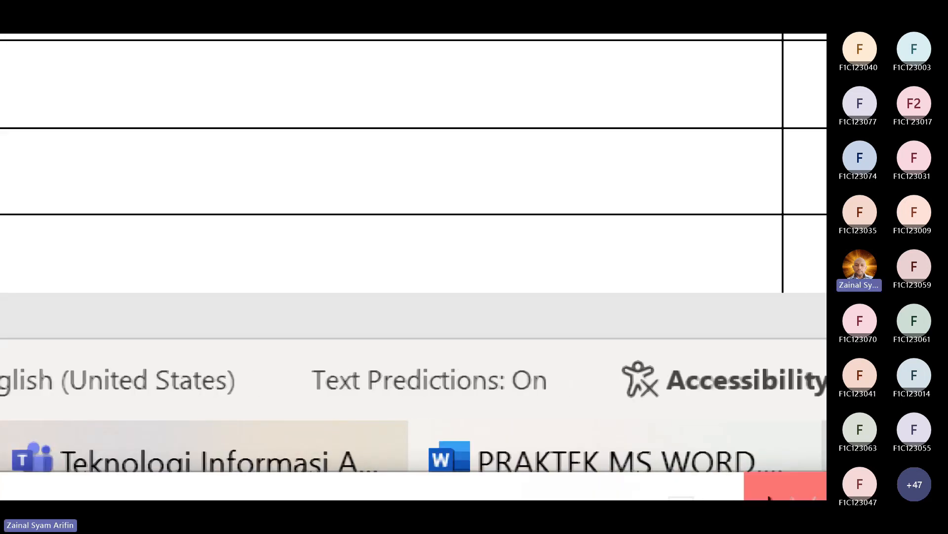
left_click(726, 498)
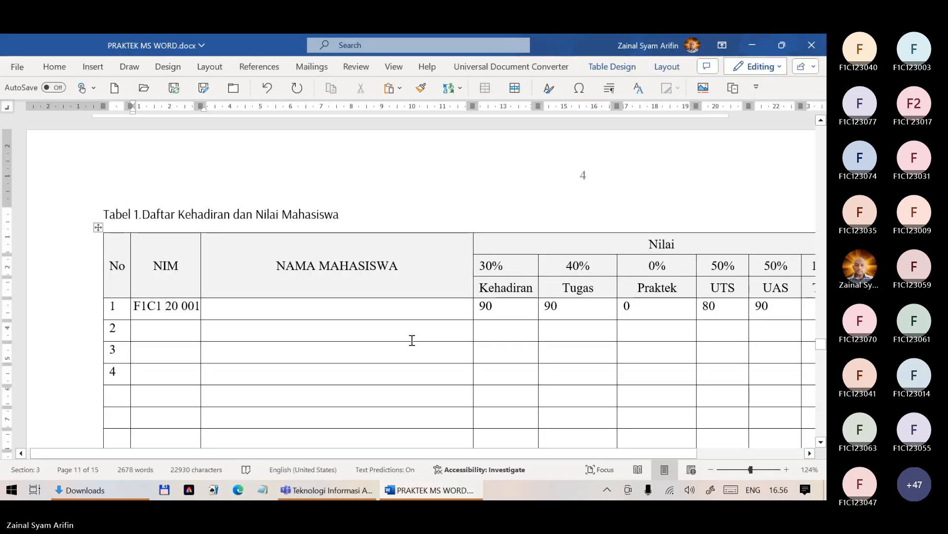
Look back through the earlier pages, return to the Tabel 1 reference at the end of page 10, and save the document
scroll(412, 339, "up", 1)
scroll(411, 340, "up", 20)
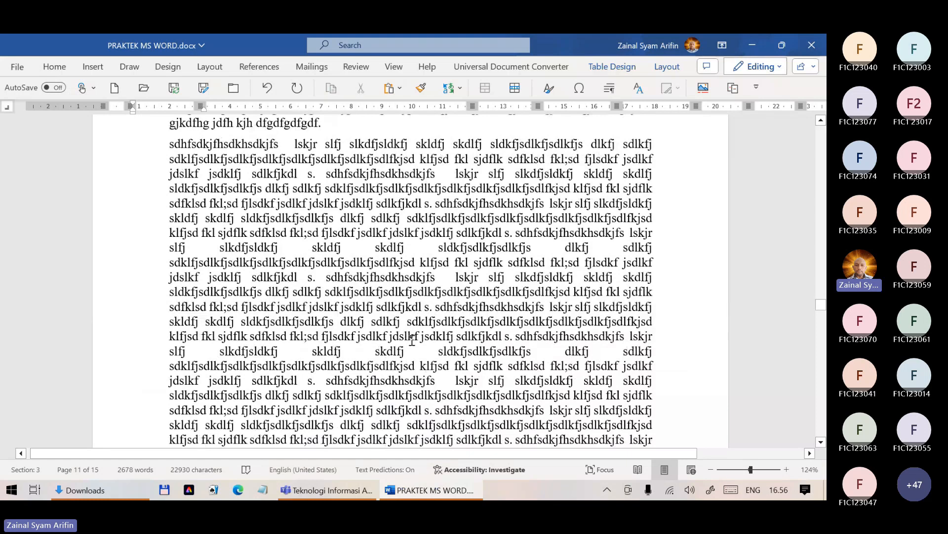
scroll(409, 340, "up", 5)
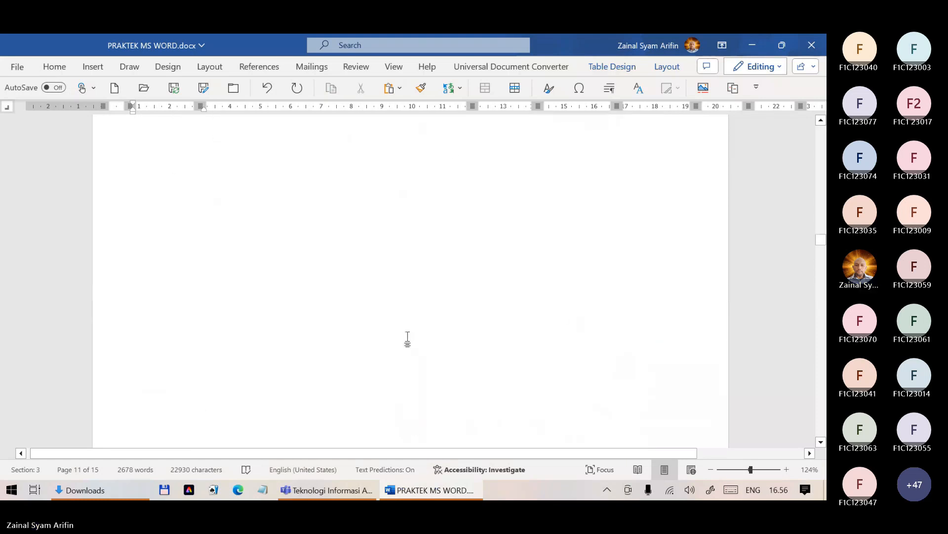
scroll(408, 339, "up", 10)
scroll(409, 329, "down", 15)
scroll(394, 339, "down", 10)
scroll(393, 341, "down", 10)
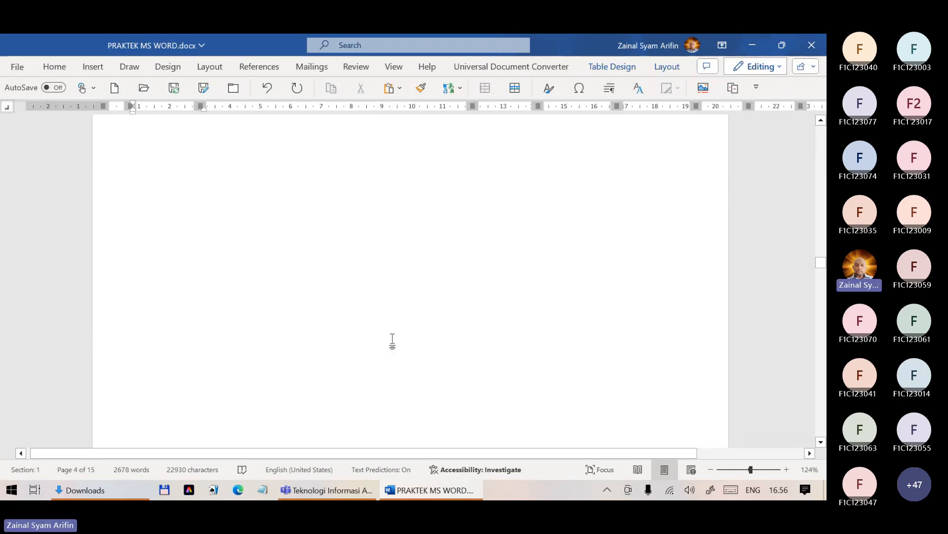
scroll(393, 341, "down", 15)
scroll(392, 341, "down", 15)
scroll(285, 393, "down", 5)
key("ctrl+s")
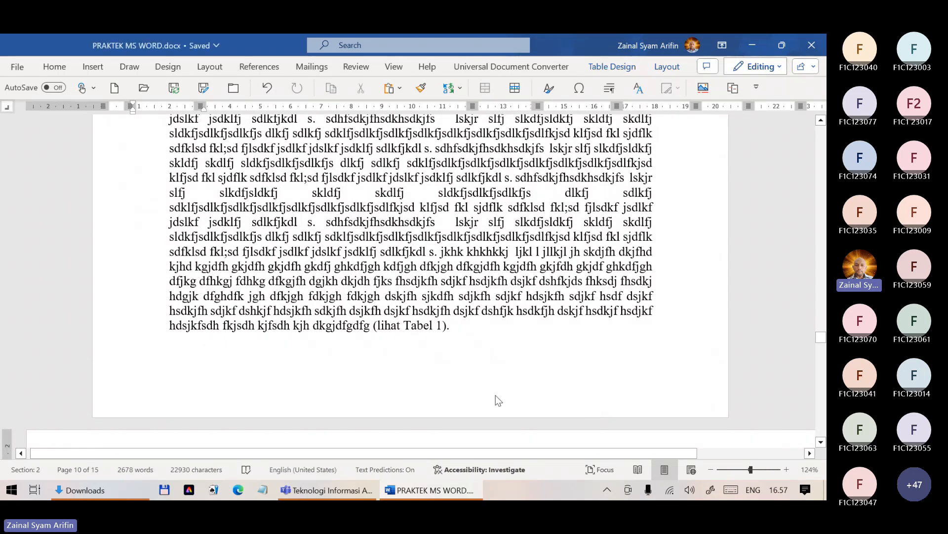
Examine Tabel 1 down to its last row, and go back through the preceding pages to the Daftar Isi
scroll(446, 382, "down", 1)
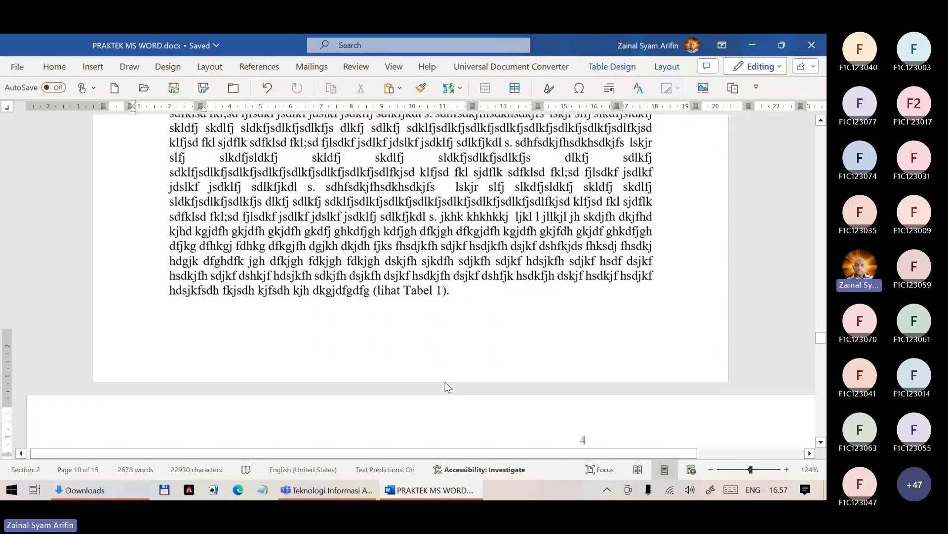
scroll(446, 381, "down", 6)
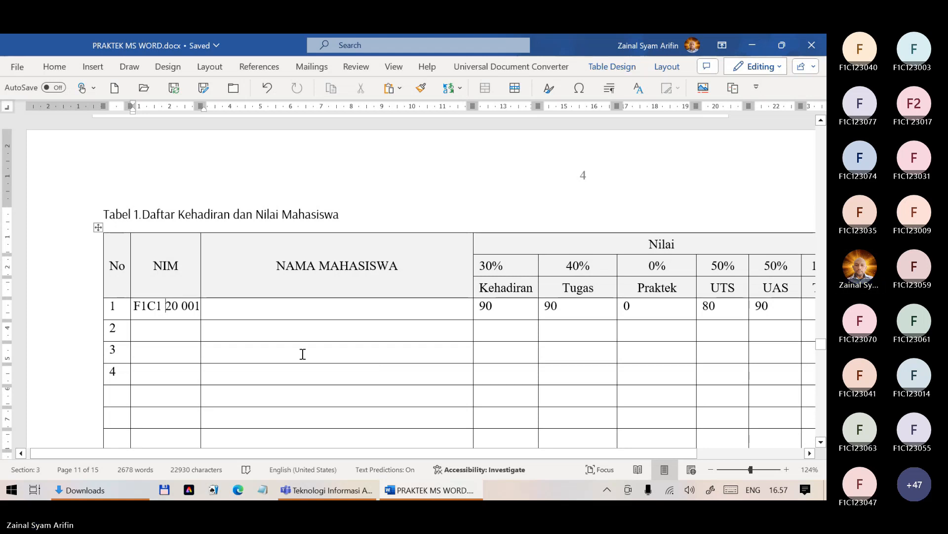
scroll(354, 340, "down", 8)
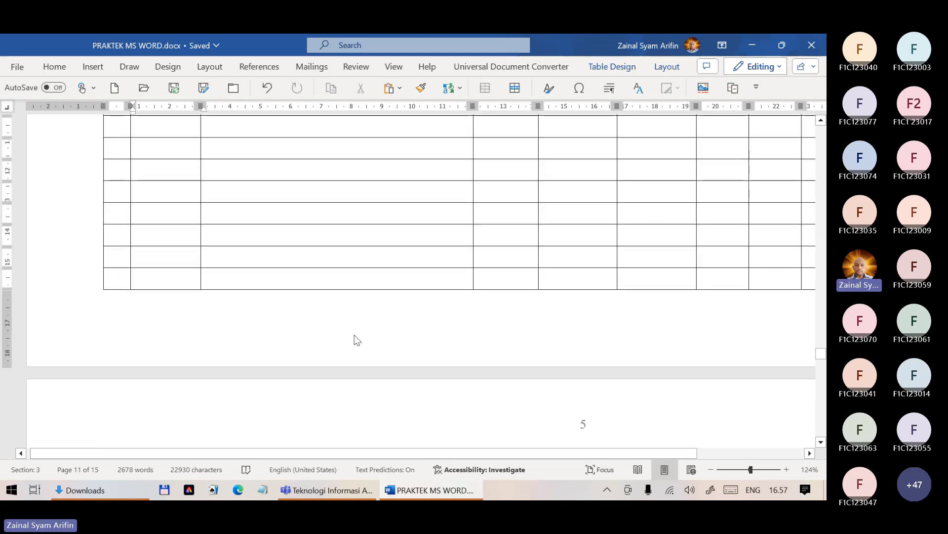
scroll(354, 340, "up", 10)
scroll(348, 341, "up", 15)
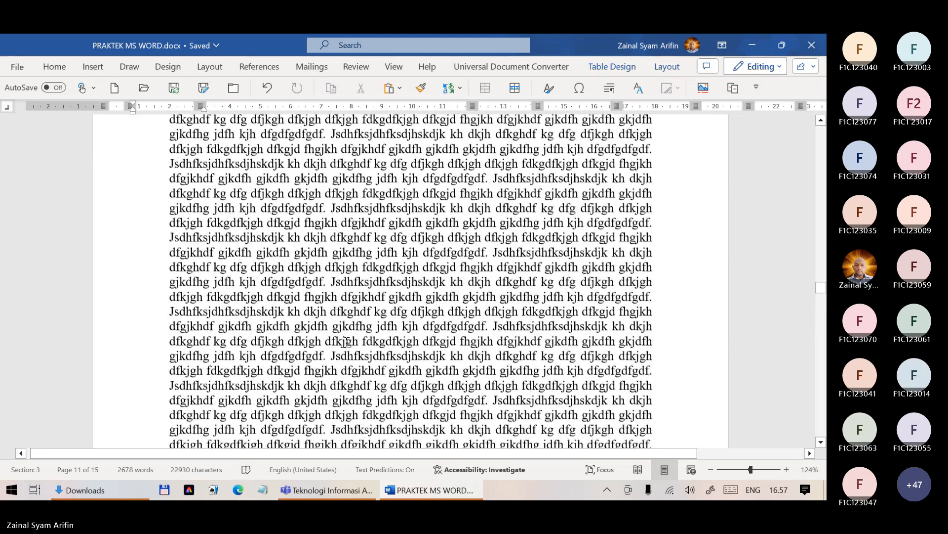
scroll(346, 341, "up", 10)
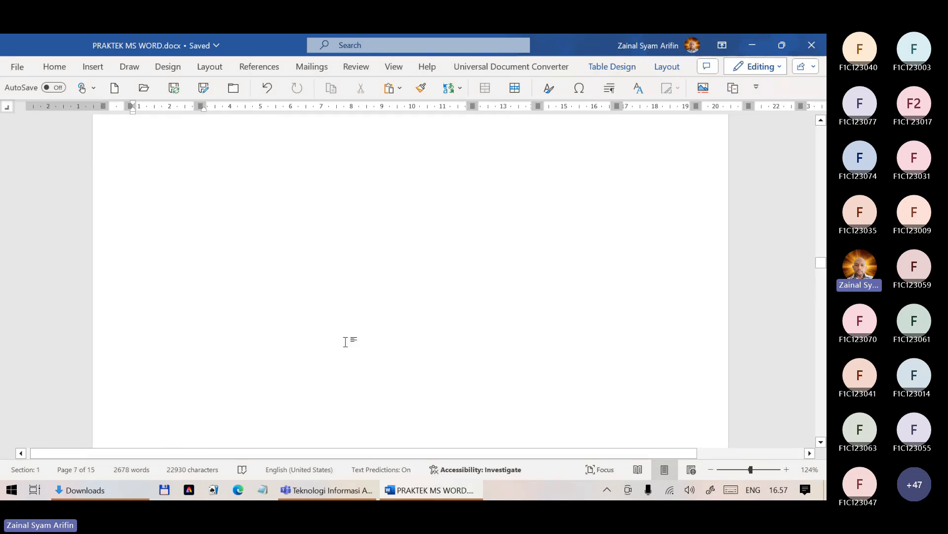
scroll(346, 341, "up", 5)
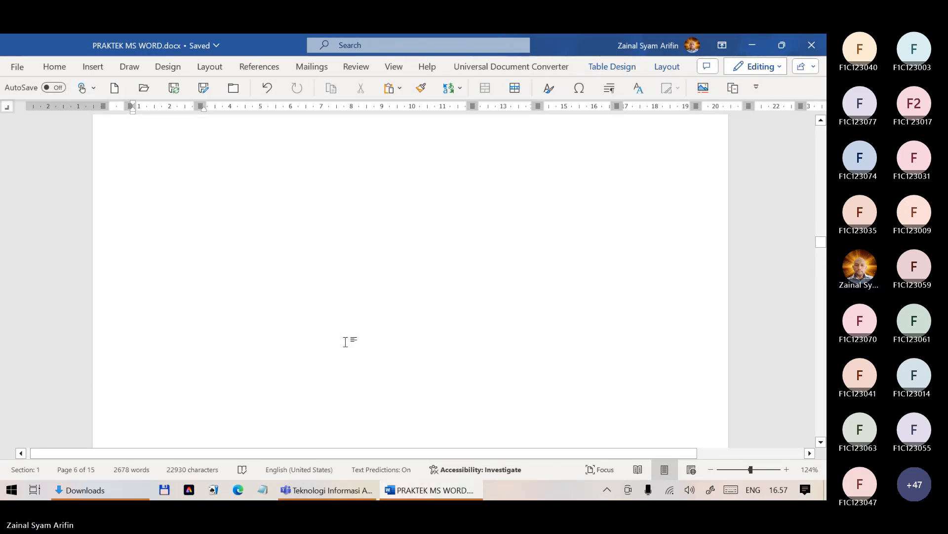
scroll(345, 342, "up", 10)
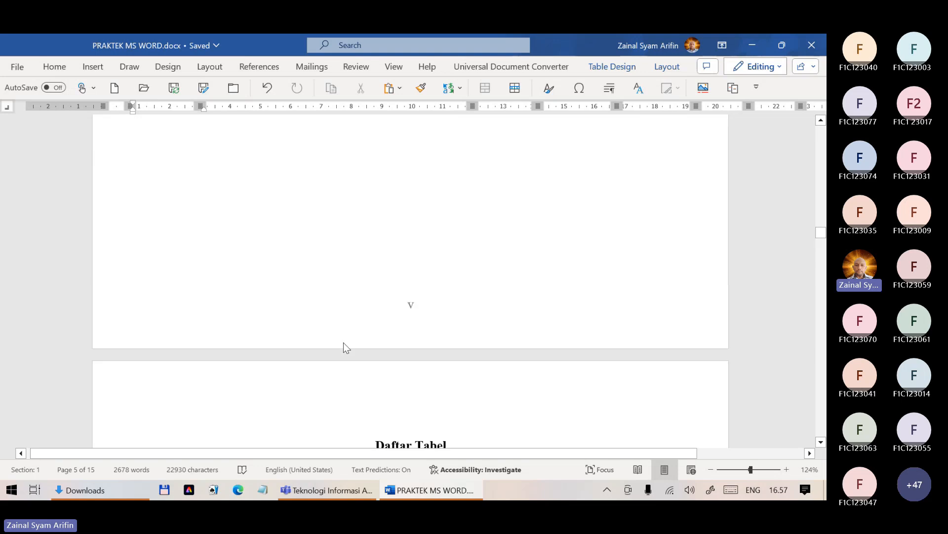
scroll(344, 342, "up", 12)
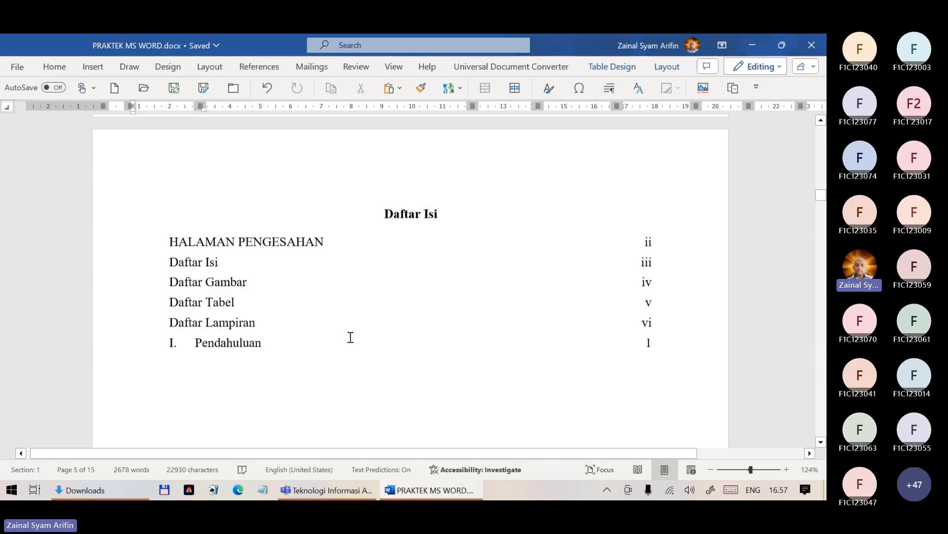
Go down from the Daftar Isi to the Daftar Tabel and put the cursor in its Tabel 1 entry
scroll(324, 326, "down", 6)
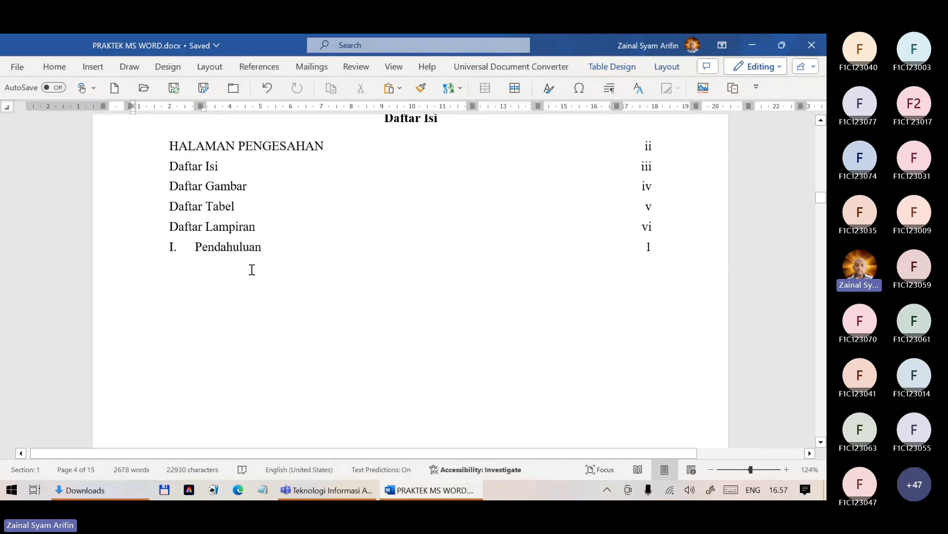
scroll(292, 276, "down", 5)
scroll(294, 287, "down", 3)
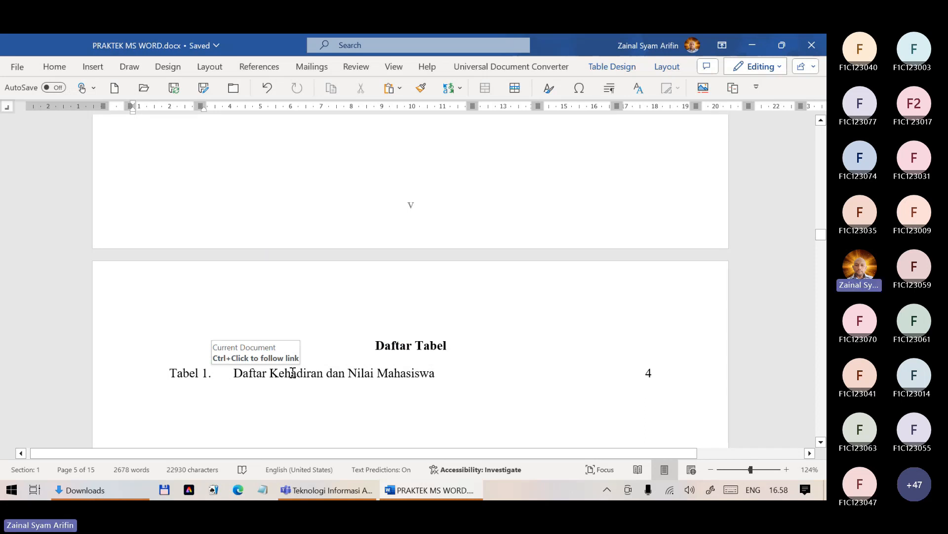
left_click(234, 374)
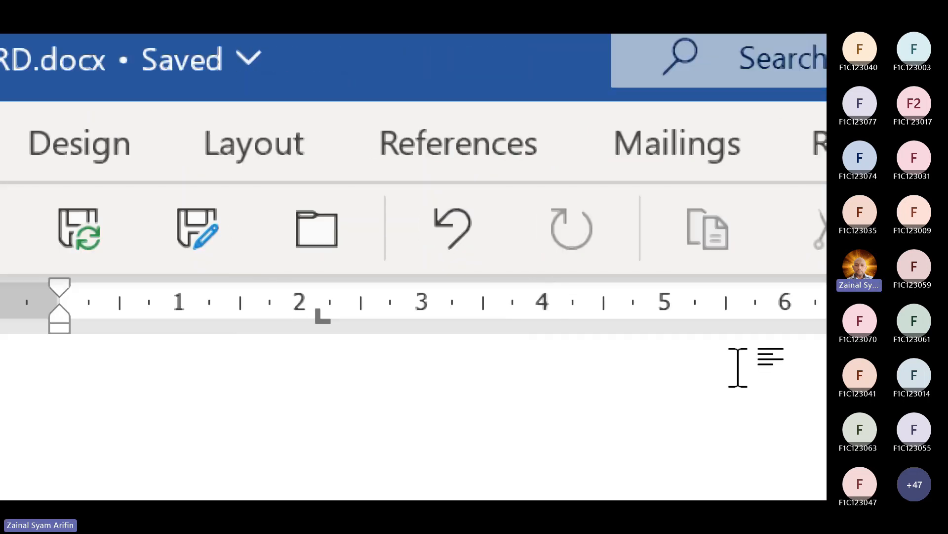
Replace the first tab stop of the Tabel 1 entry with a left-aligned one at 2,2 cm without a leader
double_click(312, 317)
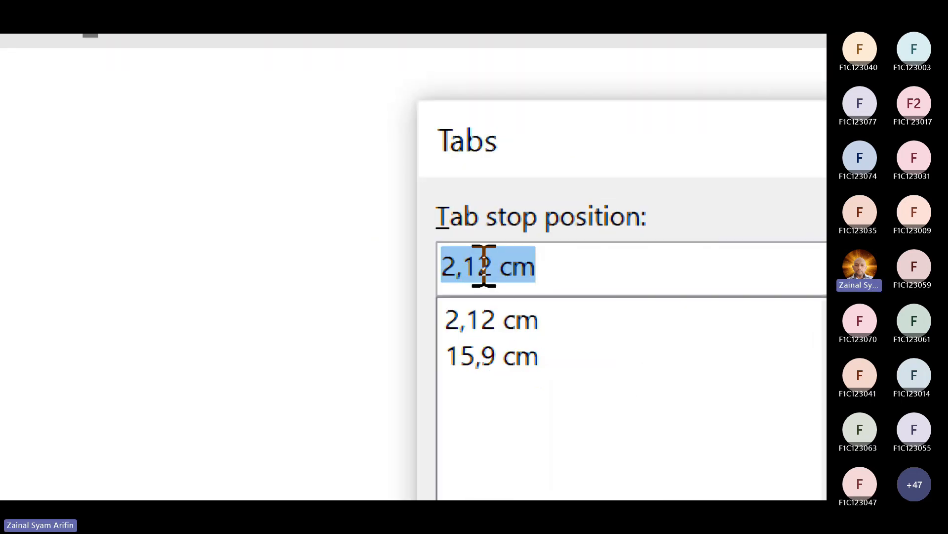
left_click(502, 318)
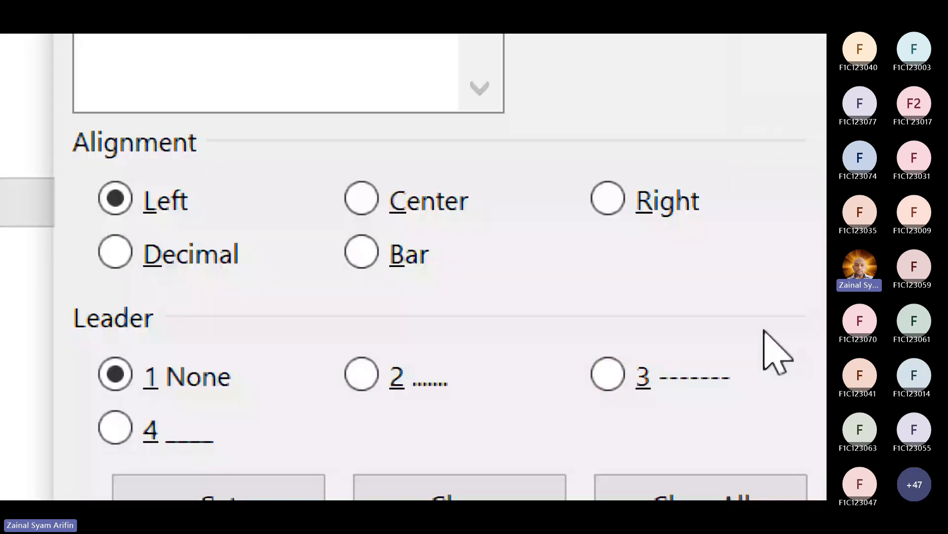
left_click(429, 366)
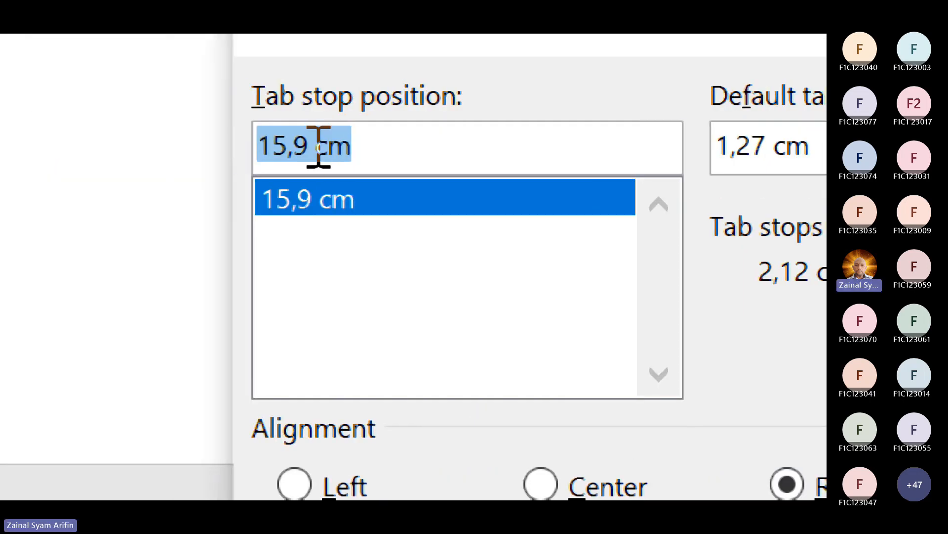
left_click_drag(308, 144, 232, 163)
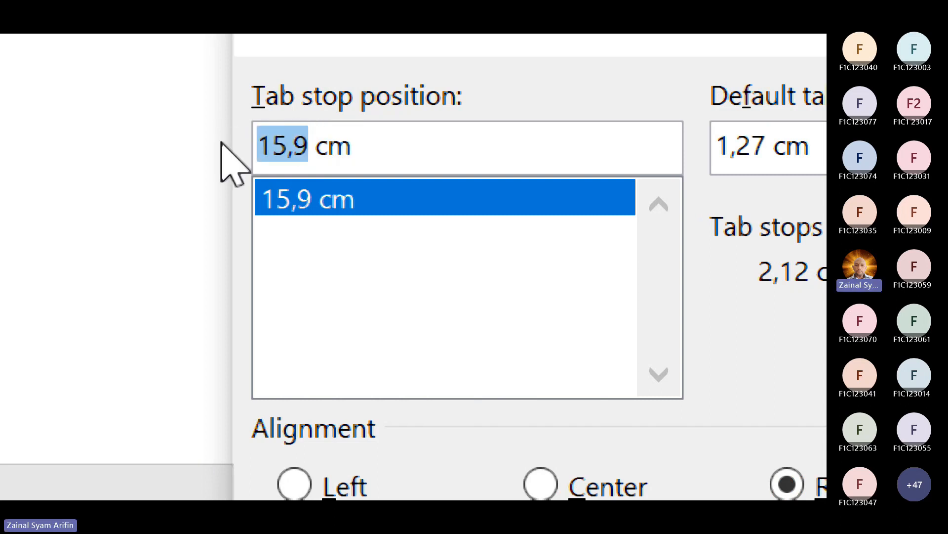
type("2")
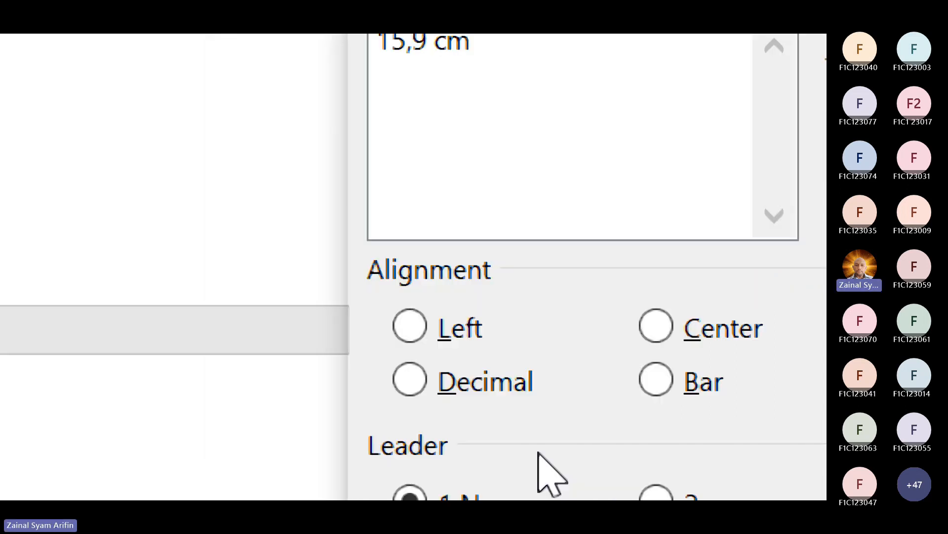
left_click(410, 262)
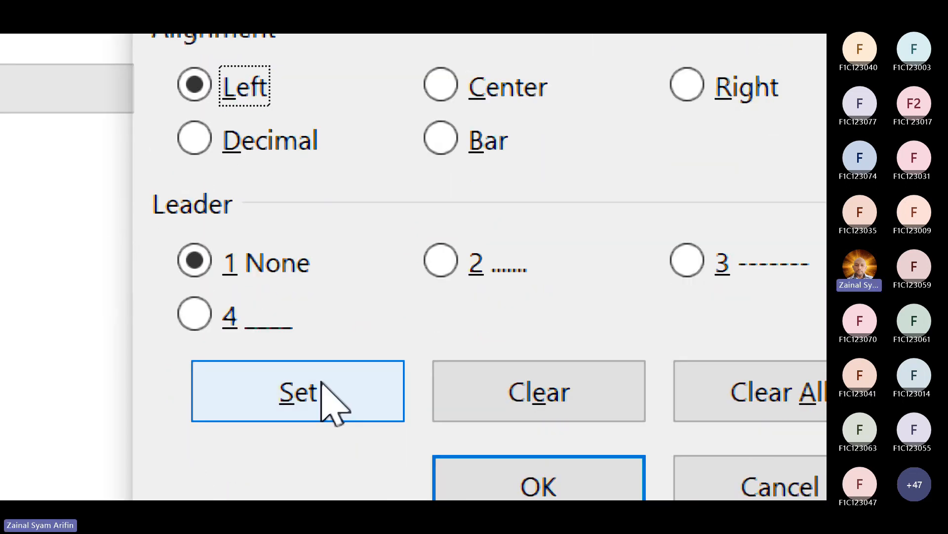
left_click(330, 432)
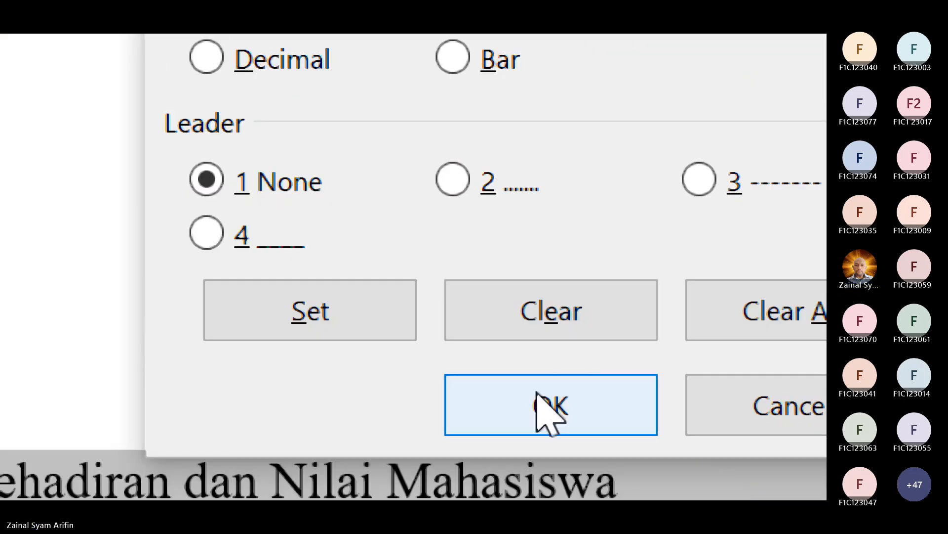
left_click(547, 410)
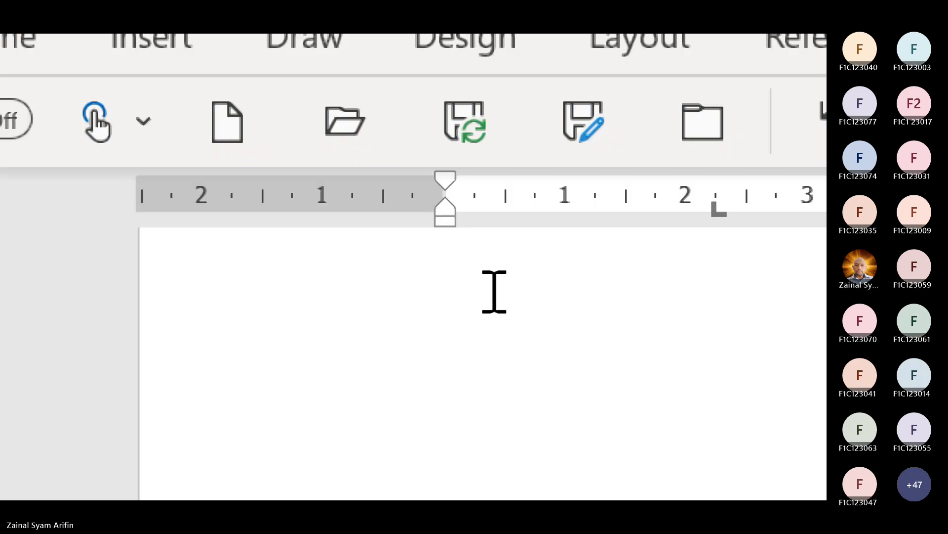
Check the Tabel 1 entry's alignment and replace its first tab stop with a left-aligned one at 2,0 cm
scroll(446, 400, "down", 3)
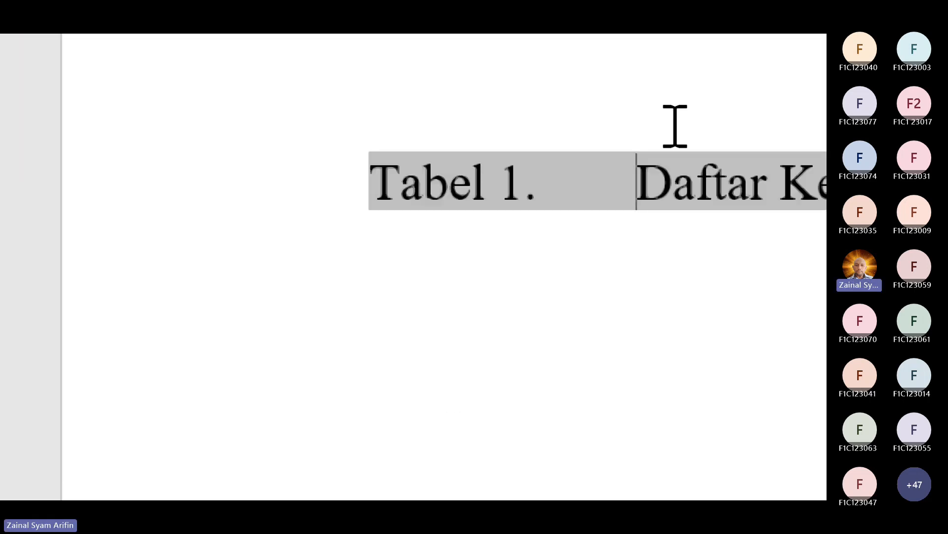
scroll(651, 55, "up", 3)
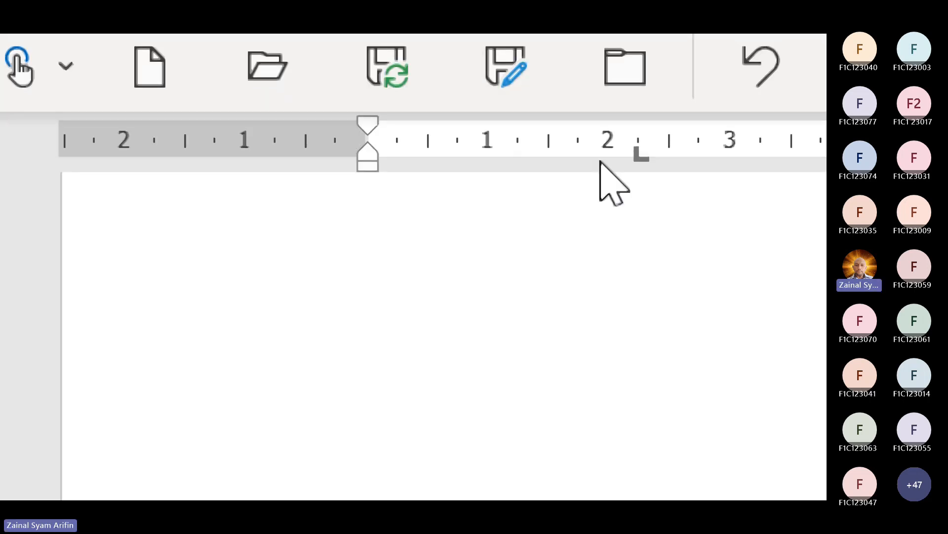
double_click(637, 154)
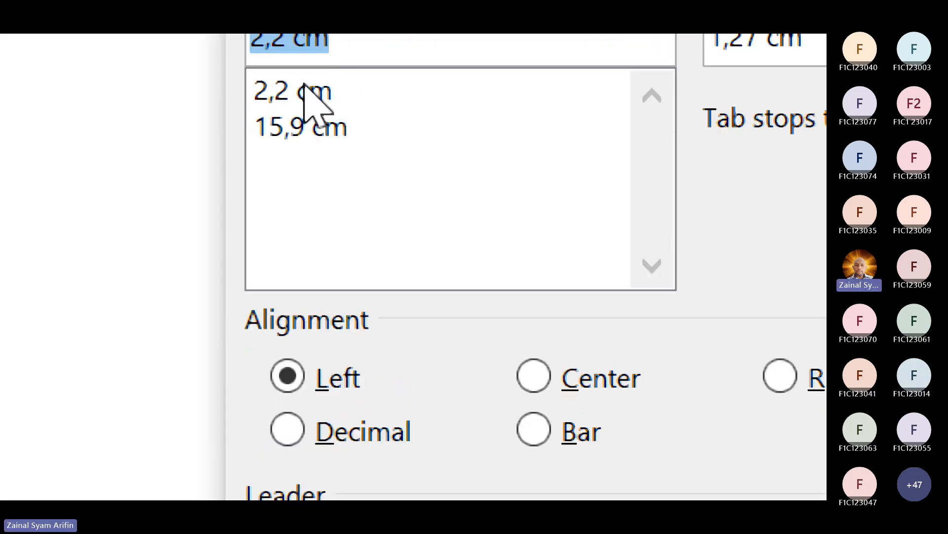
left_click(304, 89)
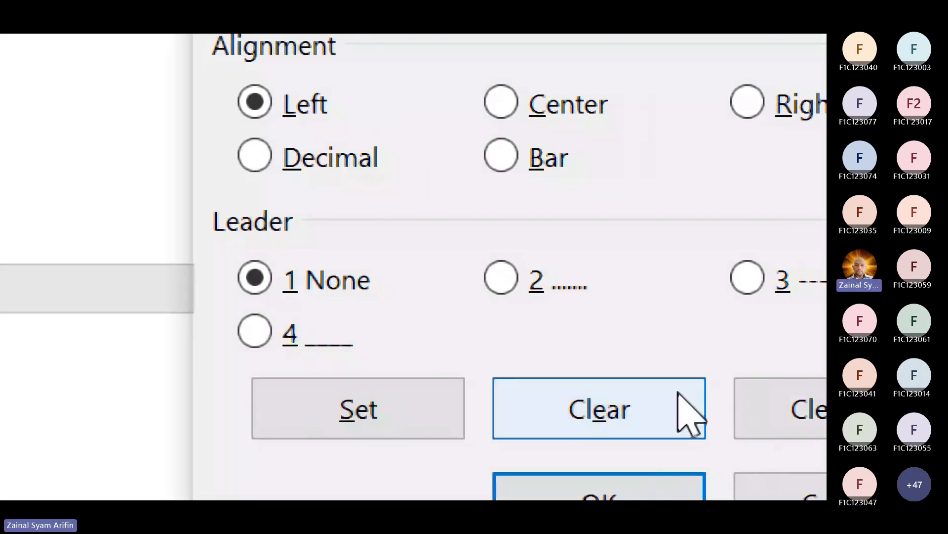
left_click(684, 415)
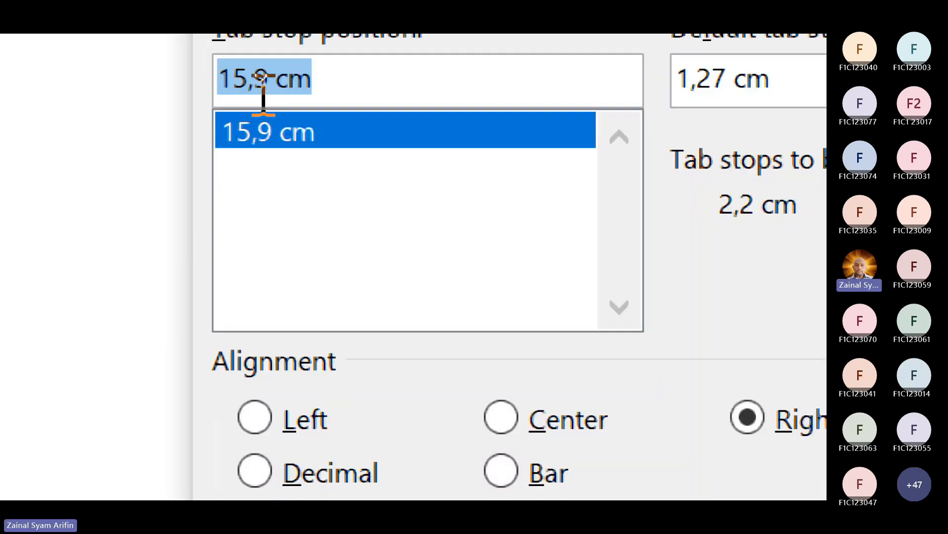
type("2,0")
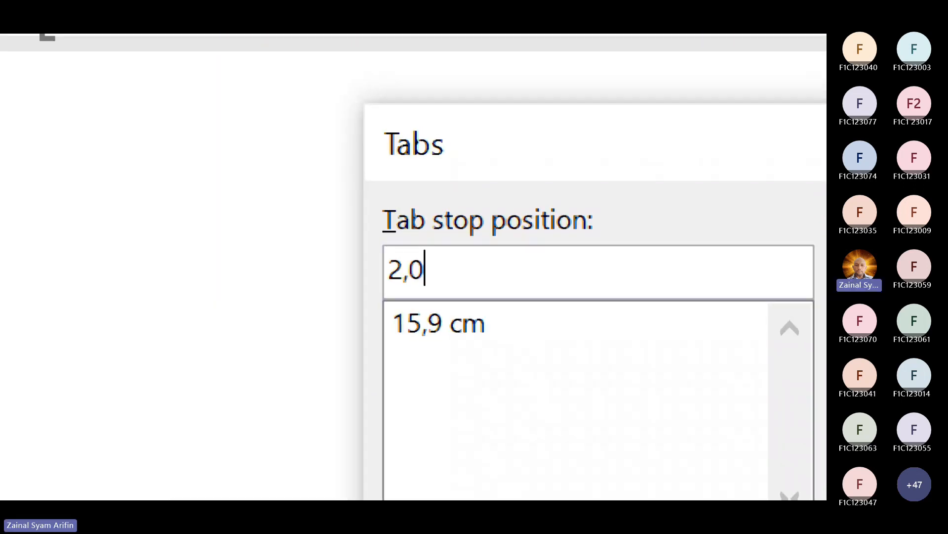
left_click(449, 289)
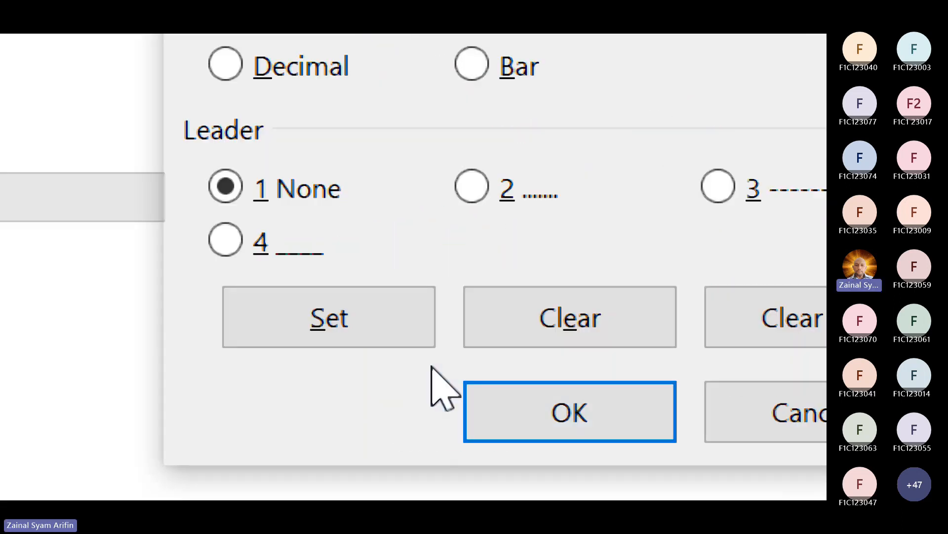
left_click(556, 398)
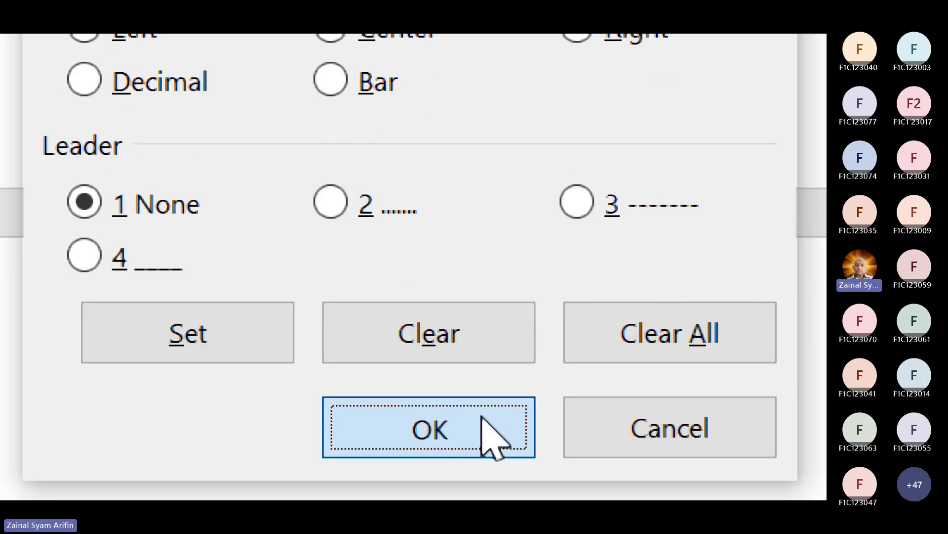
left_click(489, 433)
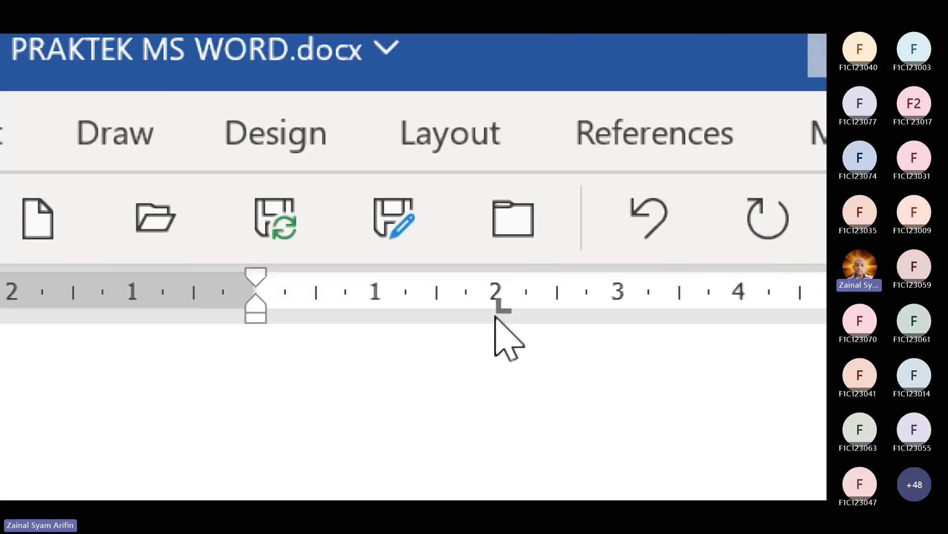
Clear the 15,9 cm tab stop of the Tabel 1 entry and set a right-aligned one at 16 cm without a leader
double_click(498, 303)
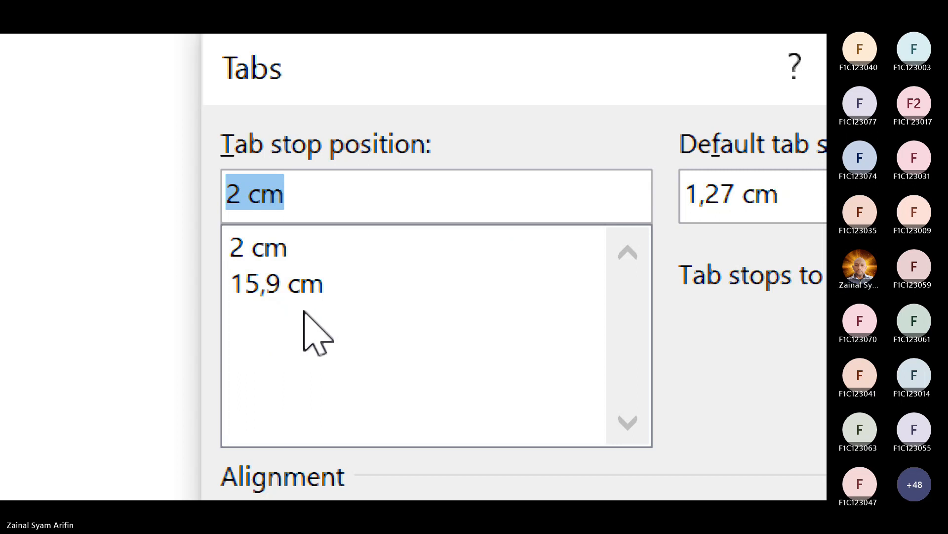
left_click(295, 284)
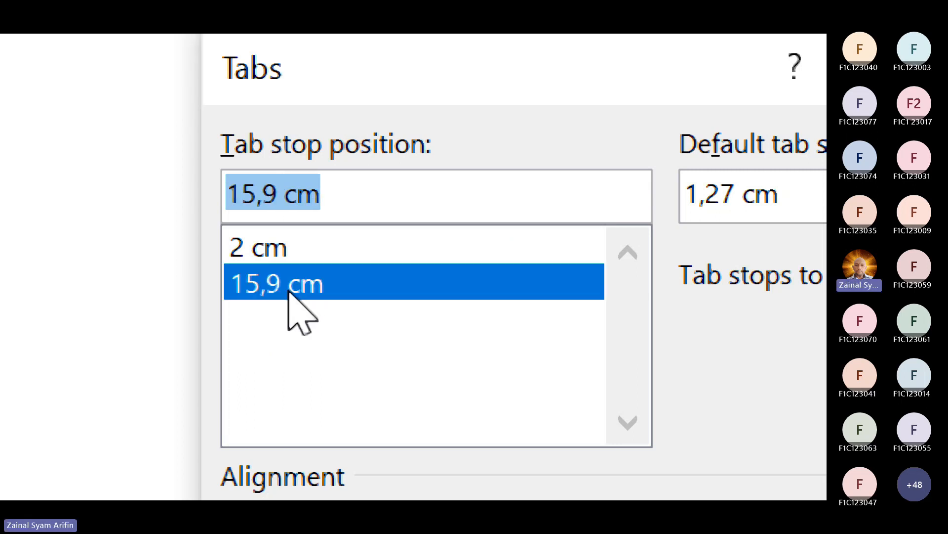
key("Delete")
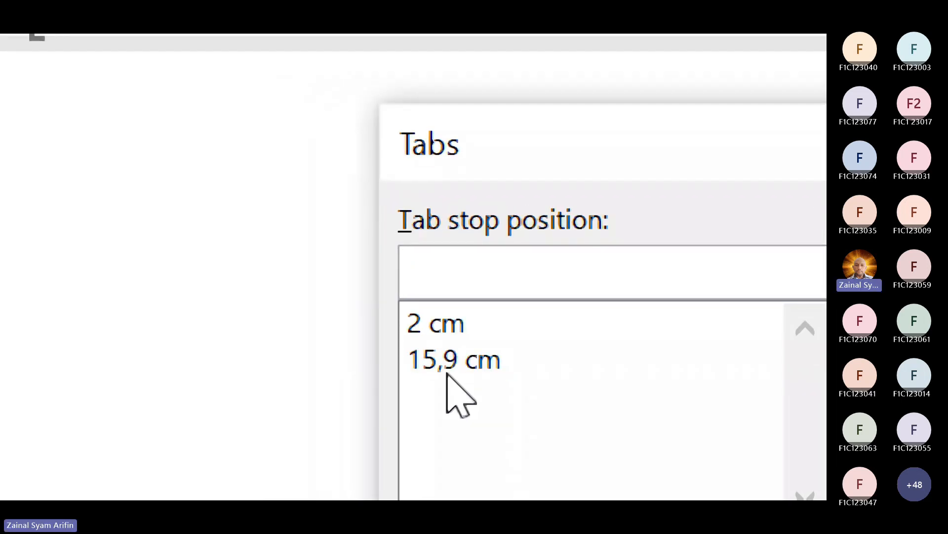
left_click(365, 361)
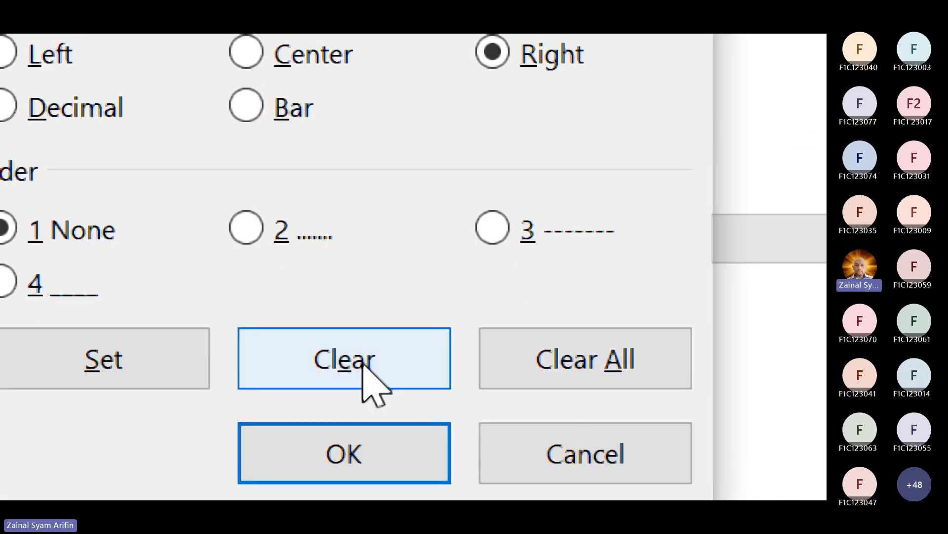
left_click(366, 417)
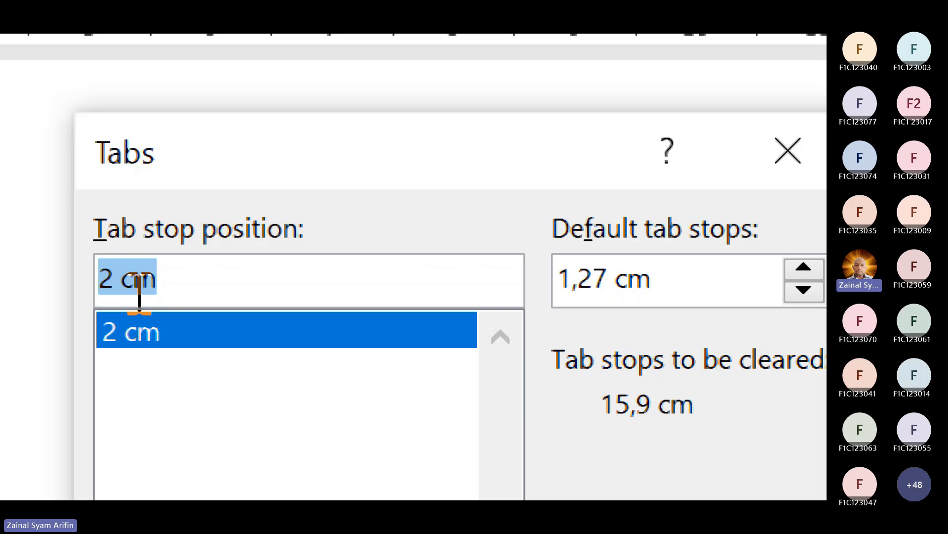
type("16")
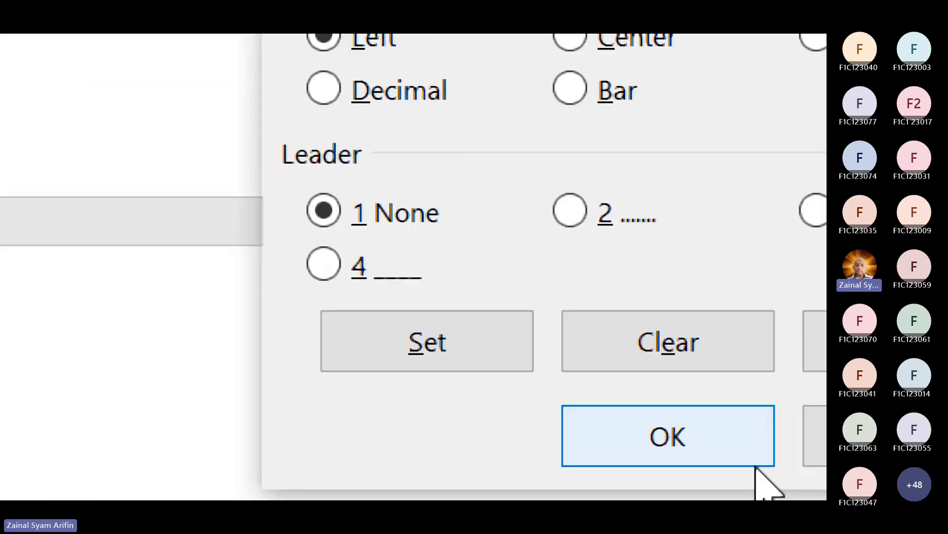
left_click(662, 214)
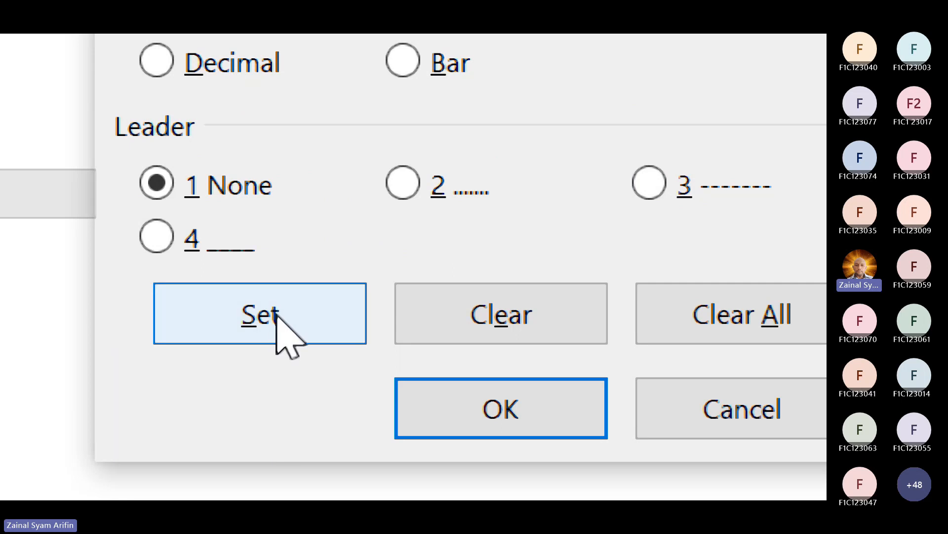
left_click(276, 316)
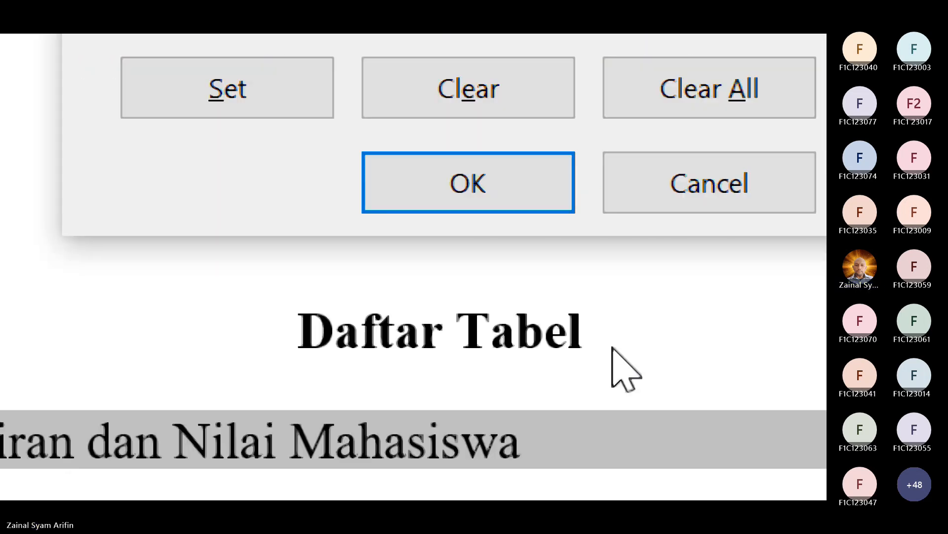
left_click(523, 170)
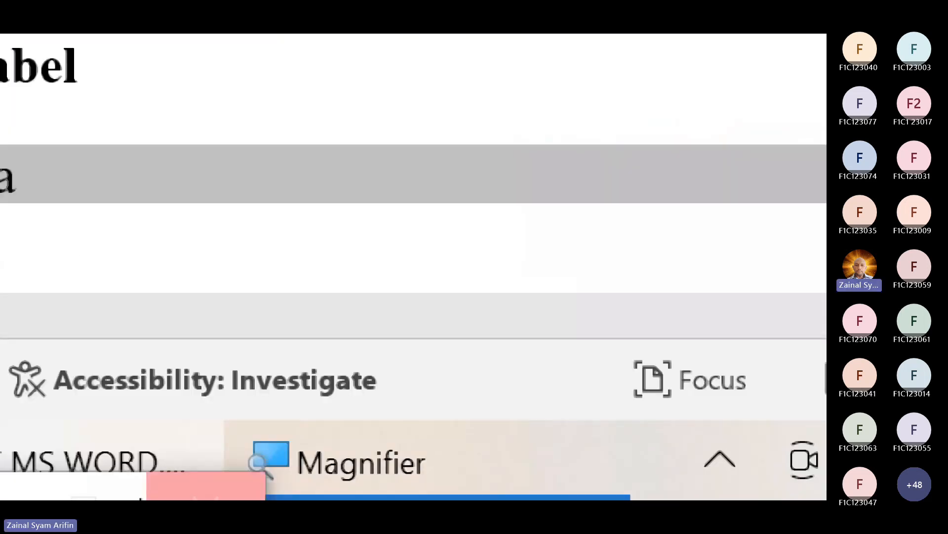
Turn off the screen magnification and close the practice document
left_click(163, 486)
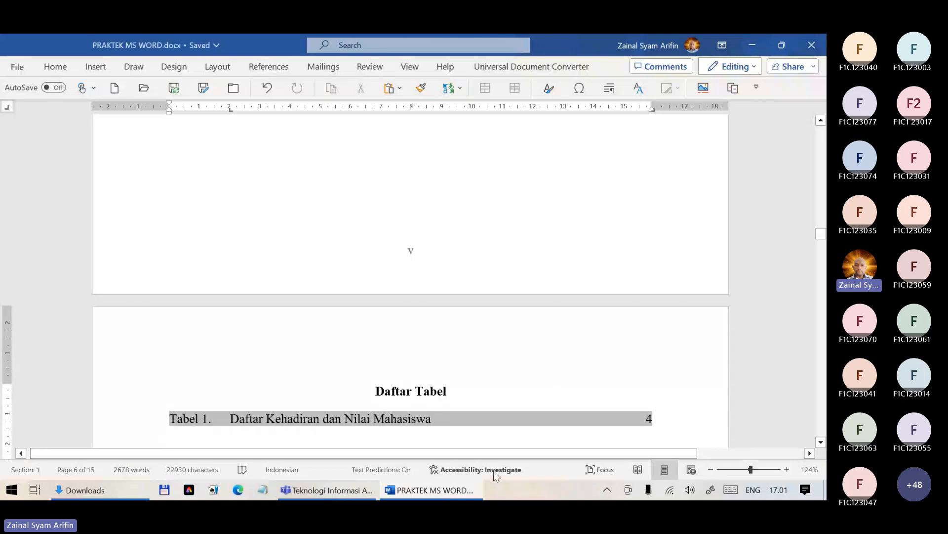
left_click(811, 44)
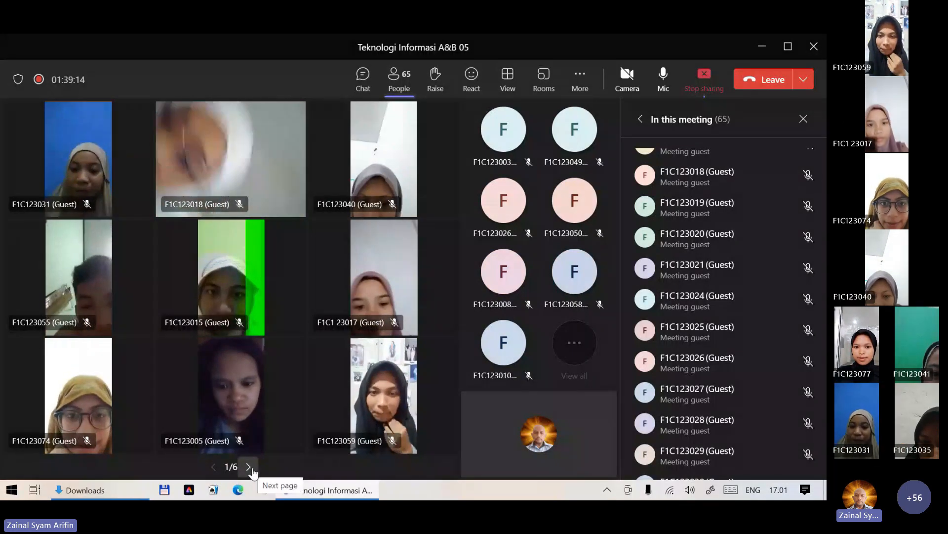
Look through the participants' videos in the Teams meeting, from the first page to page 6
left_click(250, 469)
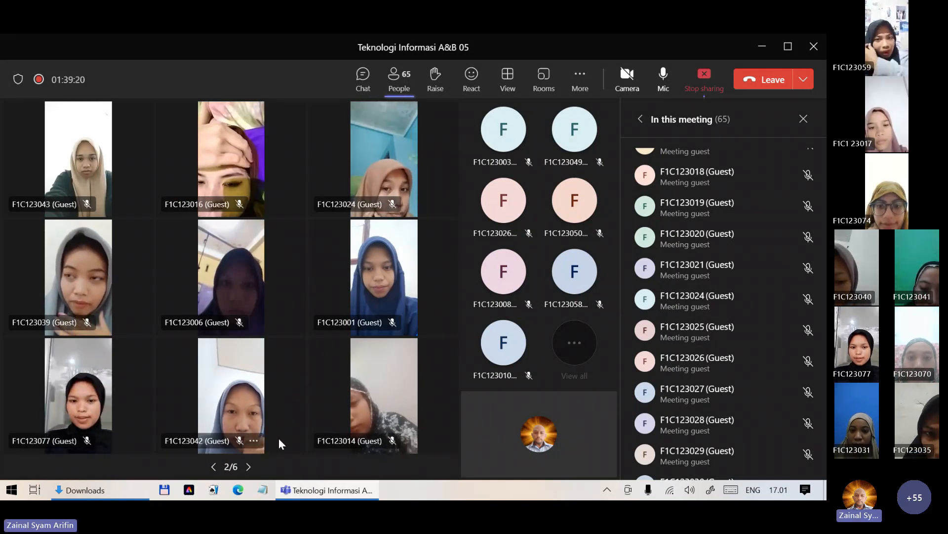
left_click(249, 467)
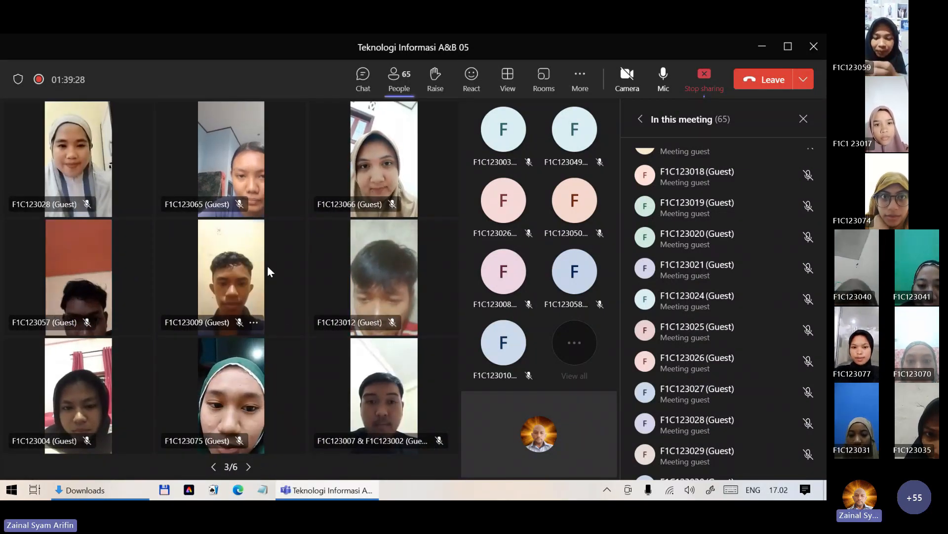
left_click(249, 467)
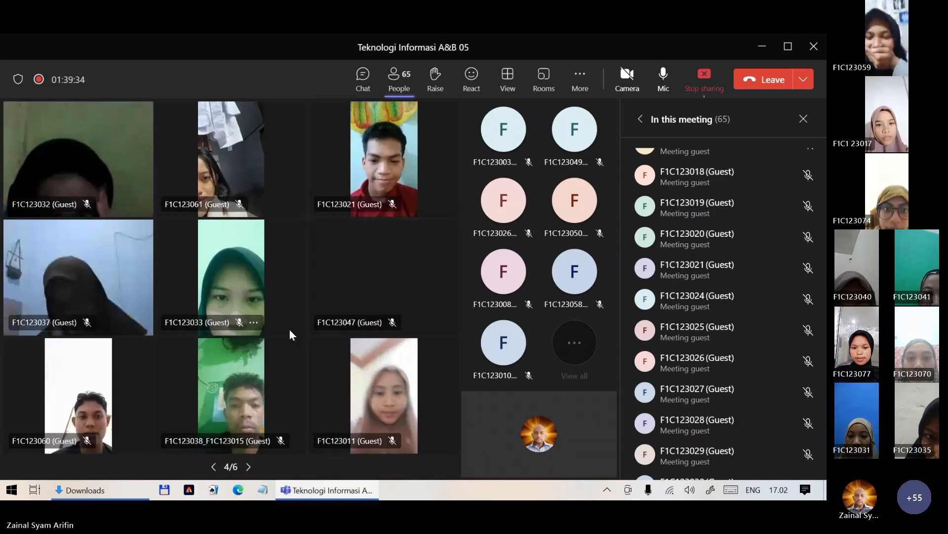
left_click(248, 468)
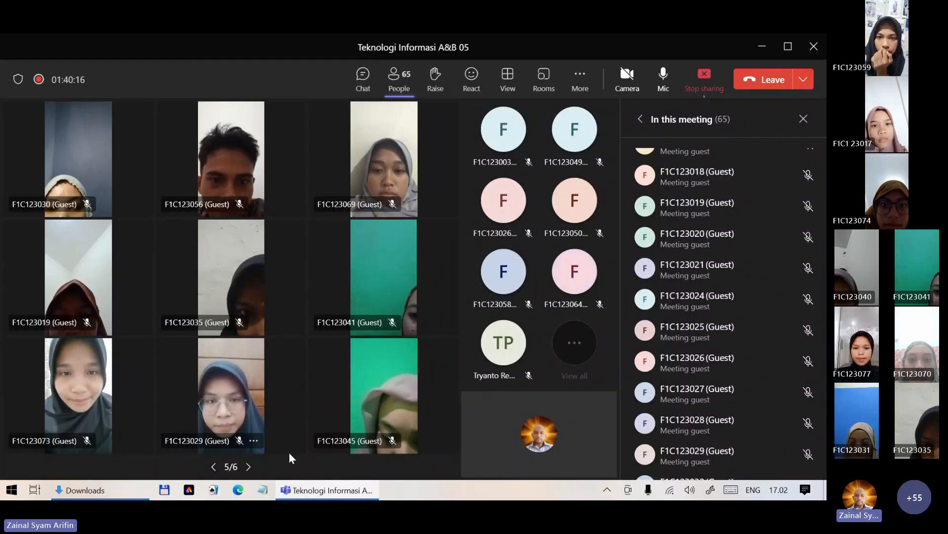
left_click(250, 469)
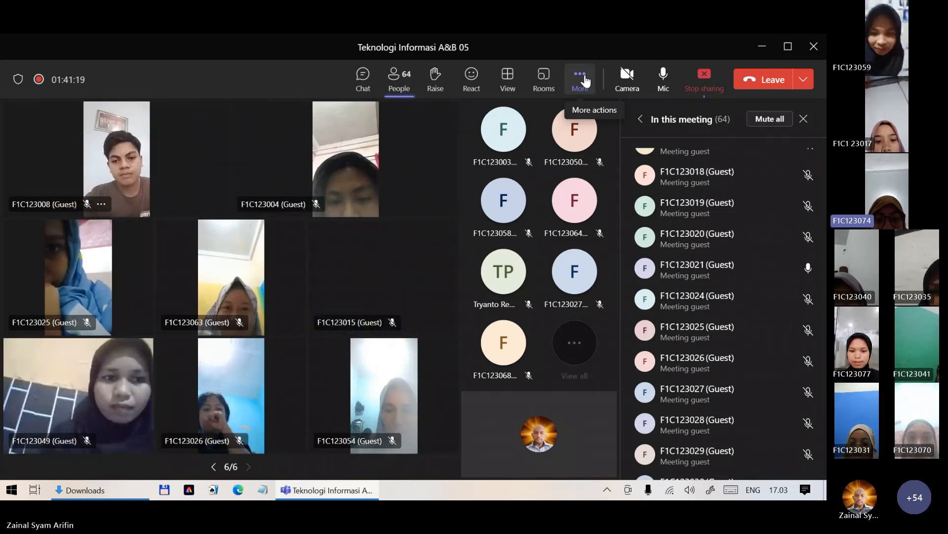
Bring up the meeting's recording and transcription options to stop the recording
left_click(583, 80)
mouse_move(580, 116)
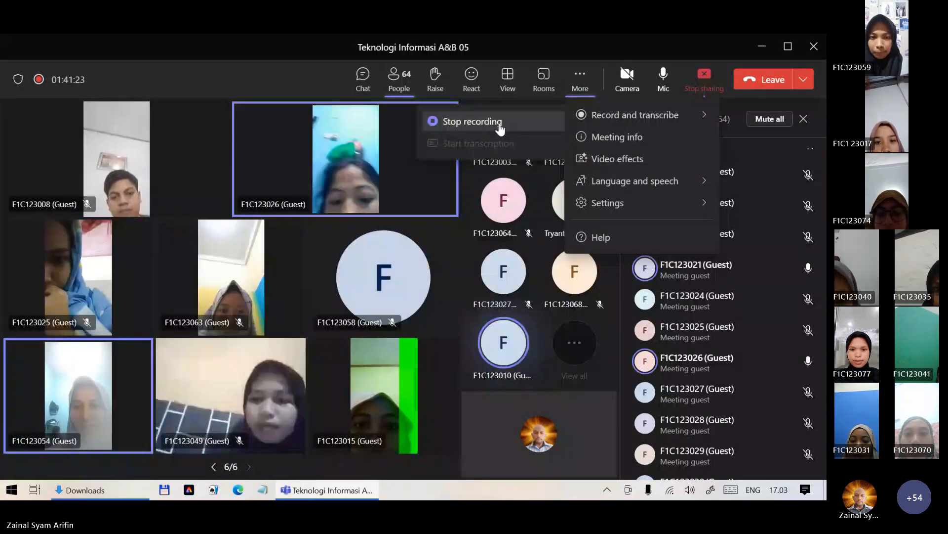